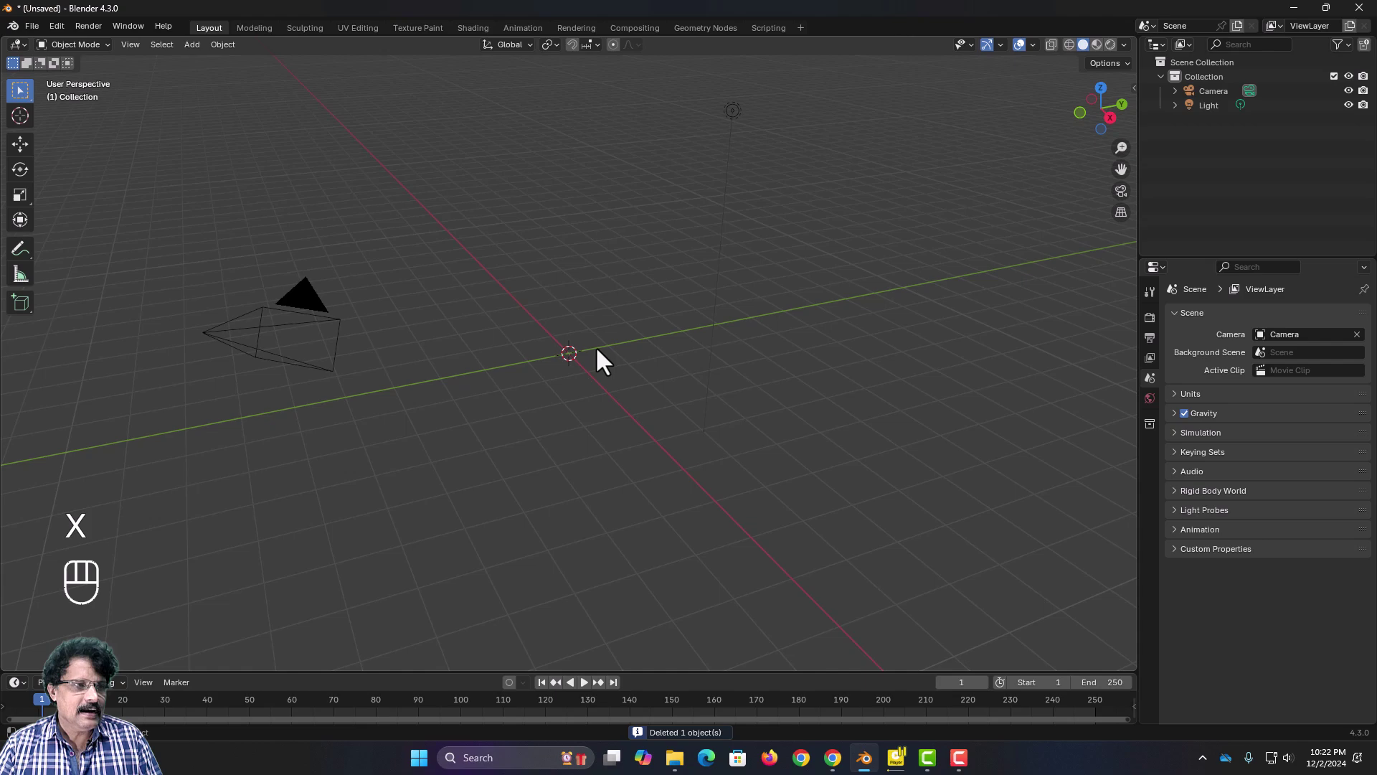
Step: Search the available extensions in Preferences for "bool" and install the Bool Tool extension
left_click(57, 26)
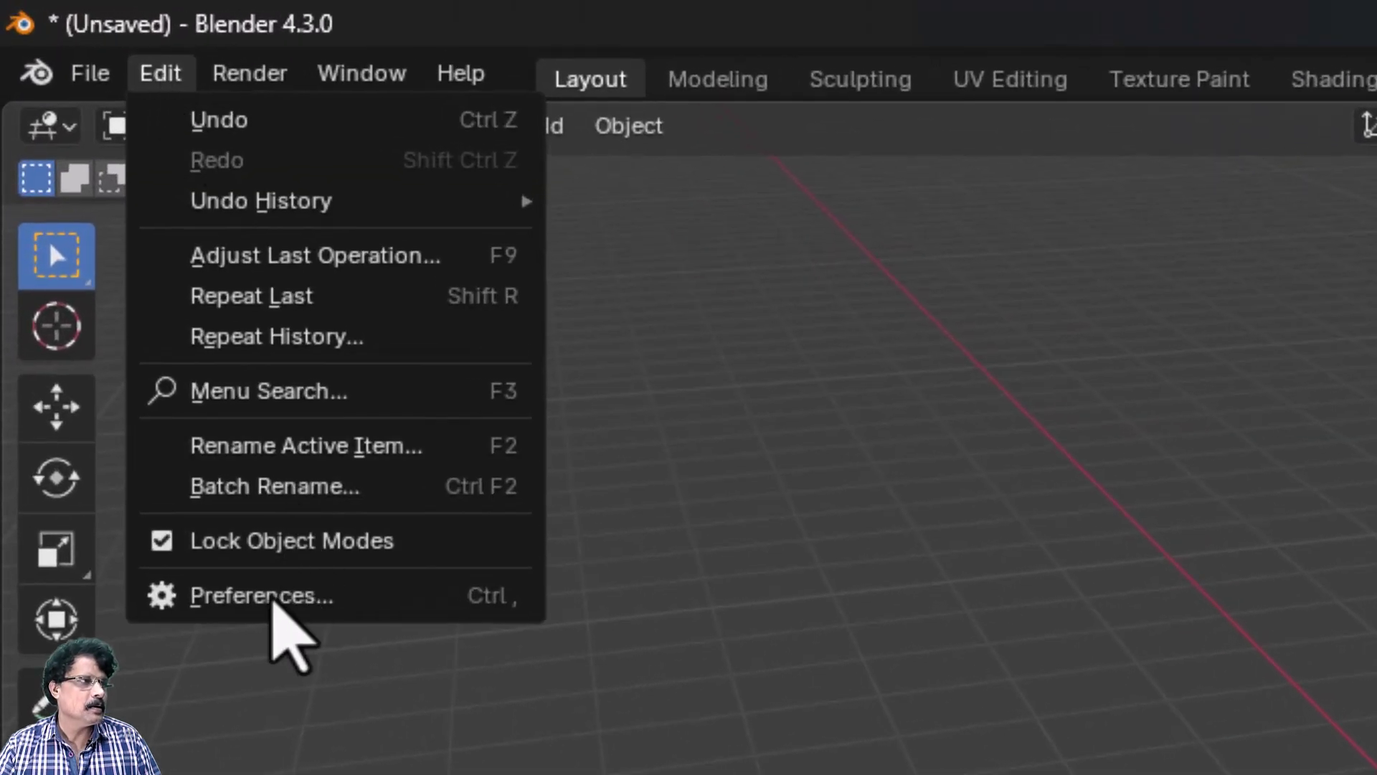
left_click(272, 597)
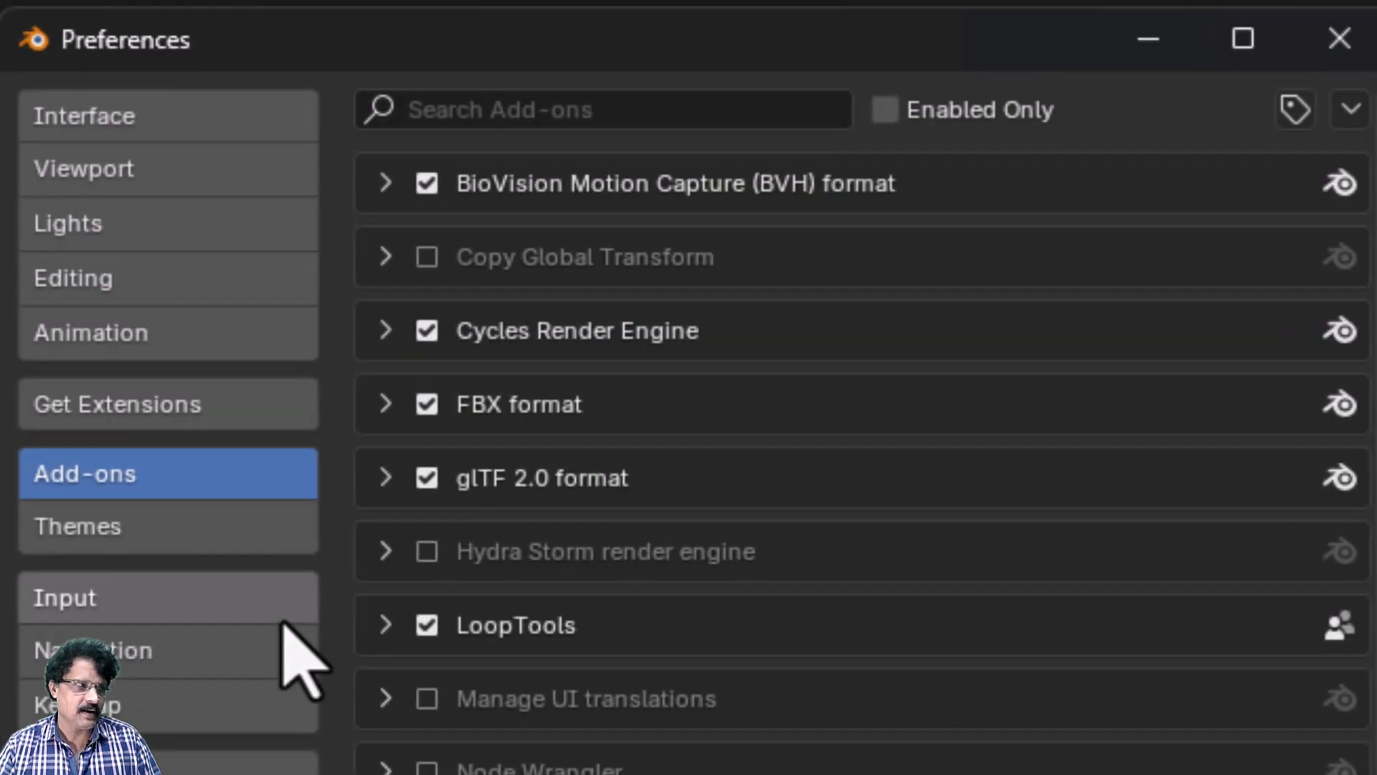
left_click(200, 435)
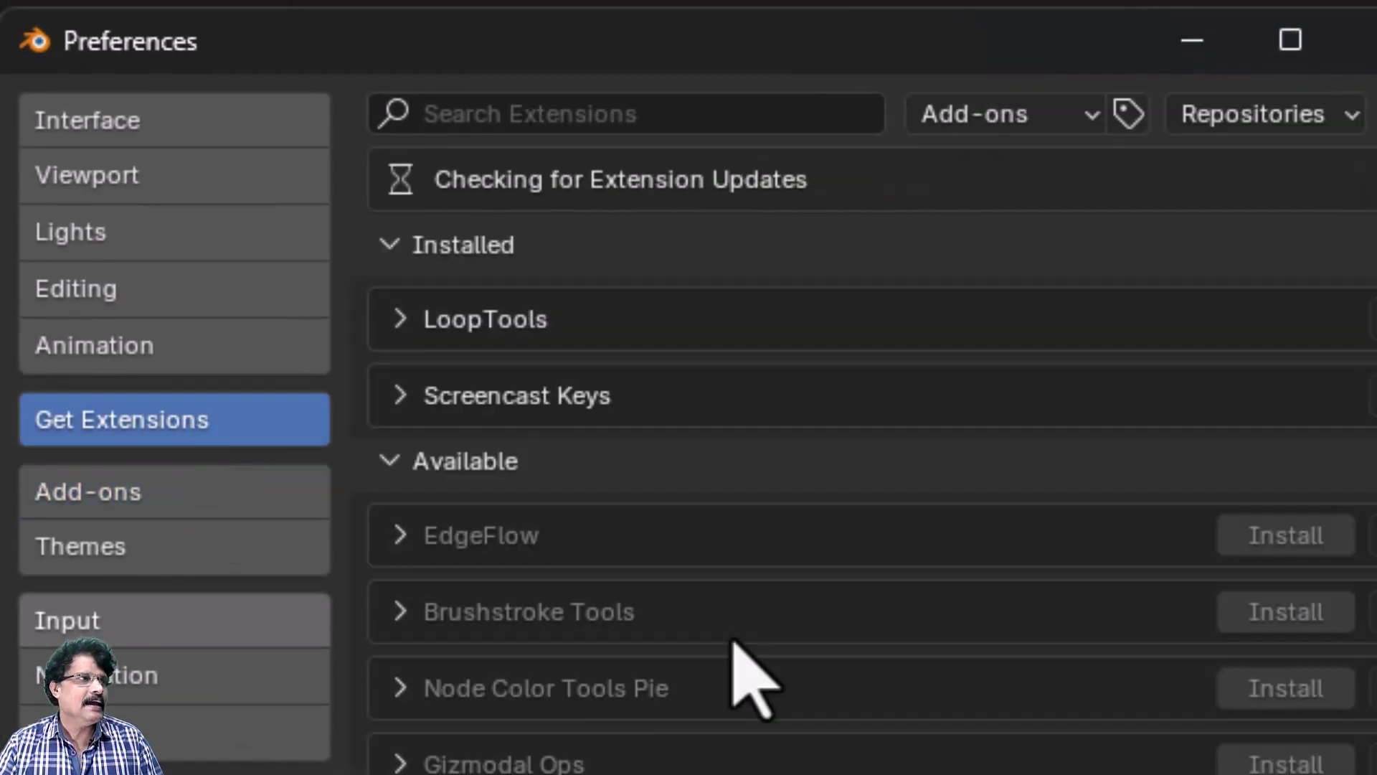
left_click(524, 114)
type("bool")
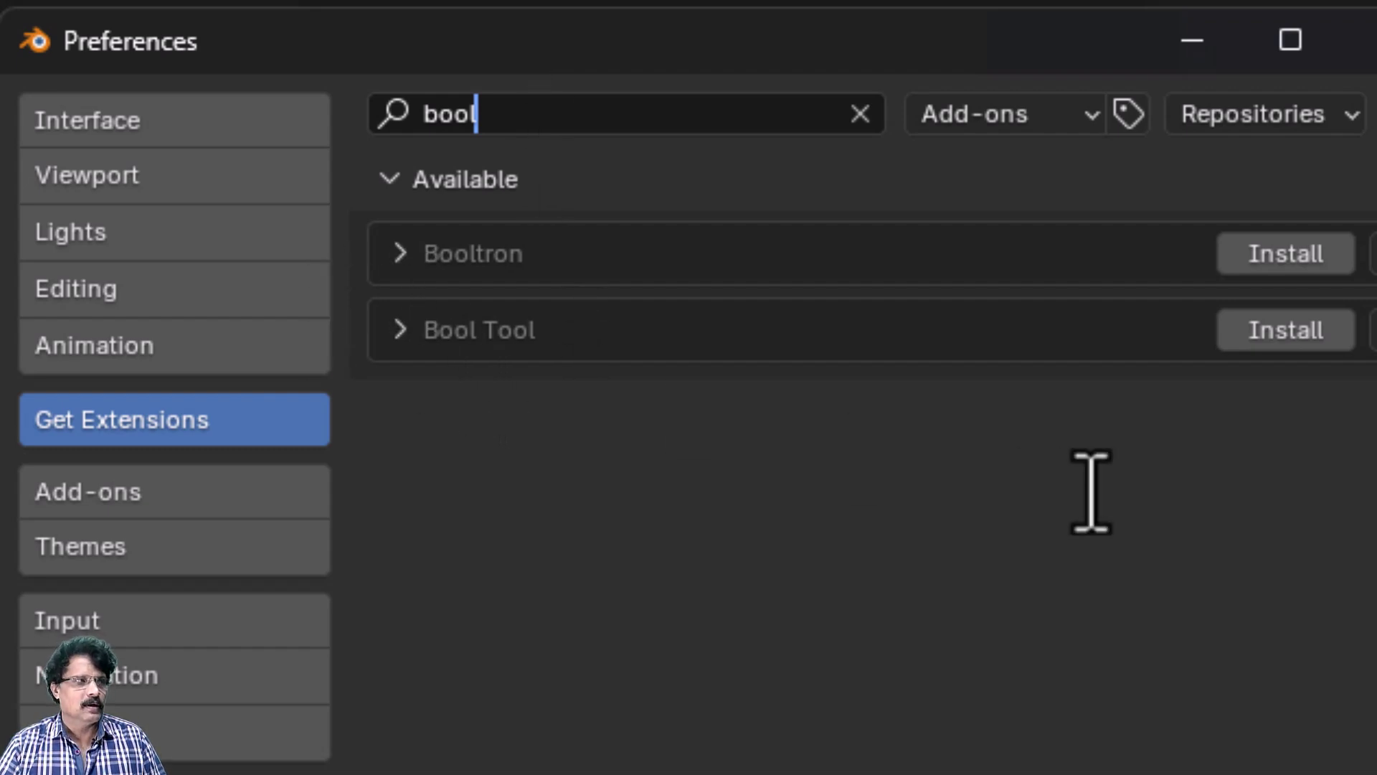
left_click(1310, 338)
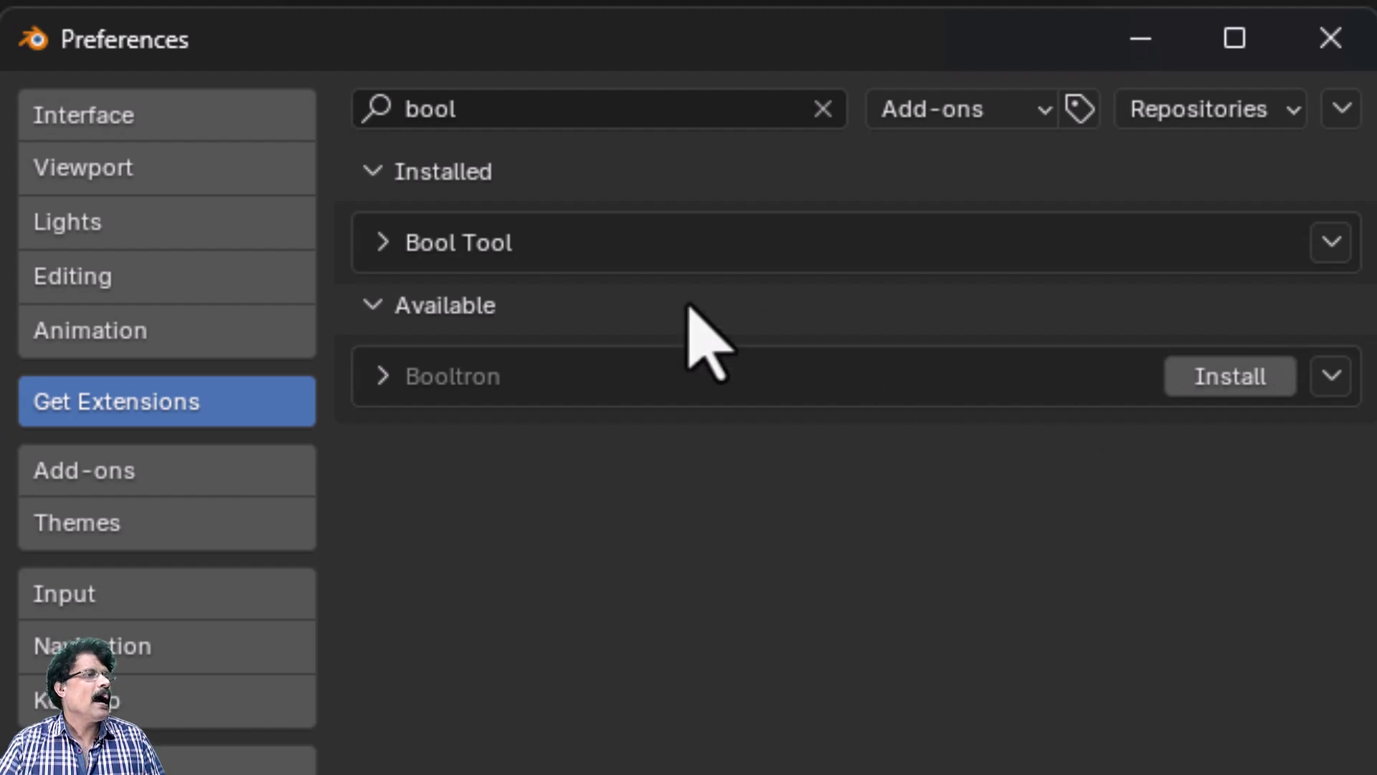
Step: Review the add-on settings of the installed Bool Tool and close the preferences
left_click(1332, 244)
left_click(1183, 291)
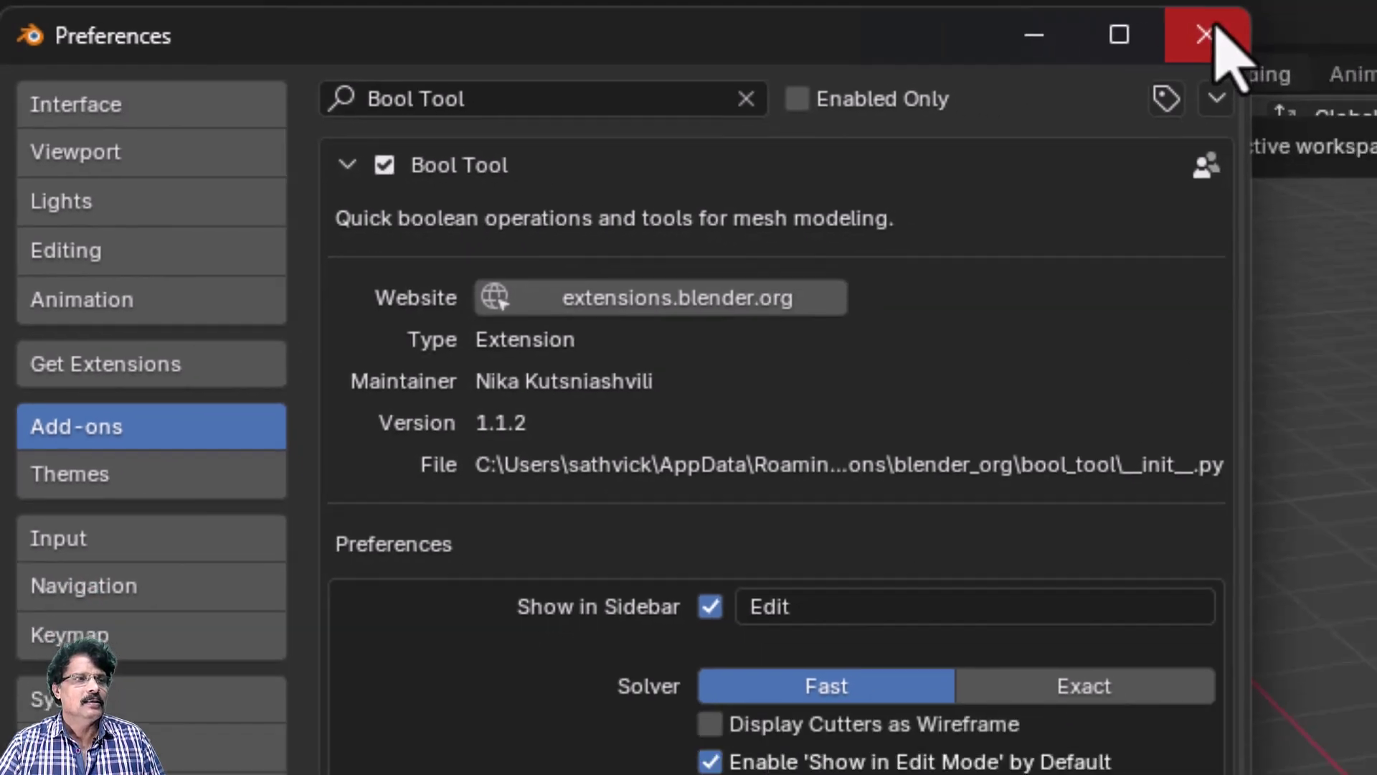
left_click(1331, 37)
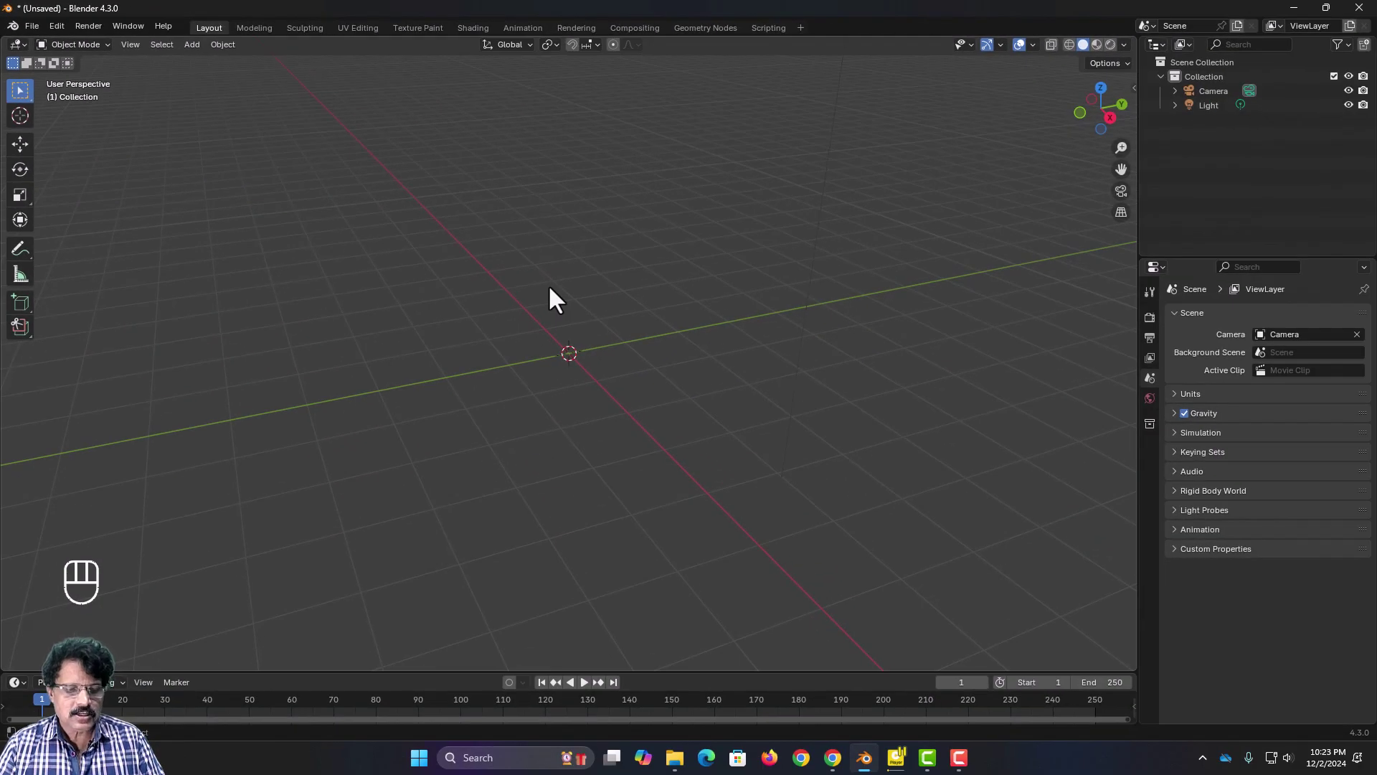
Step: Snap the 3D cursor to the world origin and add a mesh cylinder there with a depth of 3 m
key("shift+s")
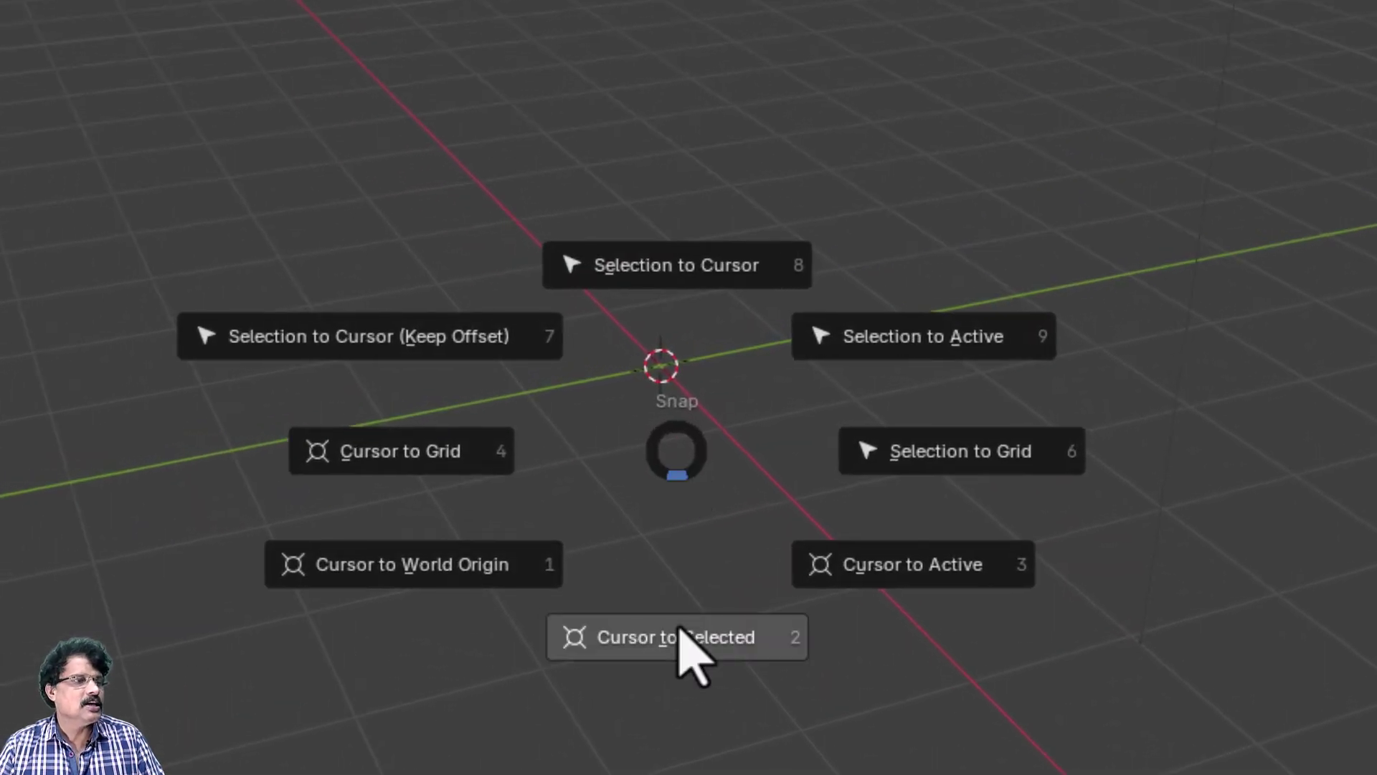
left_click(469, 599)
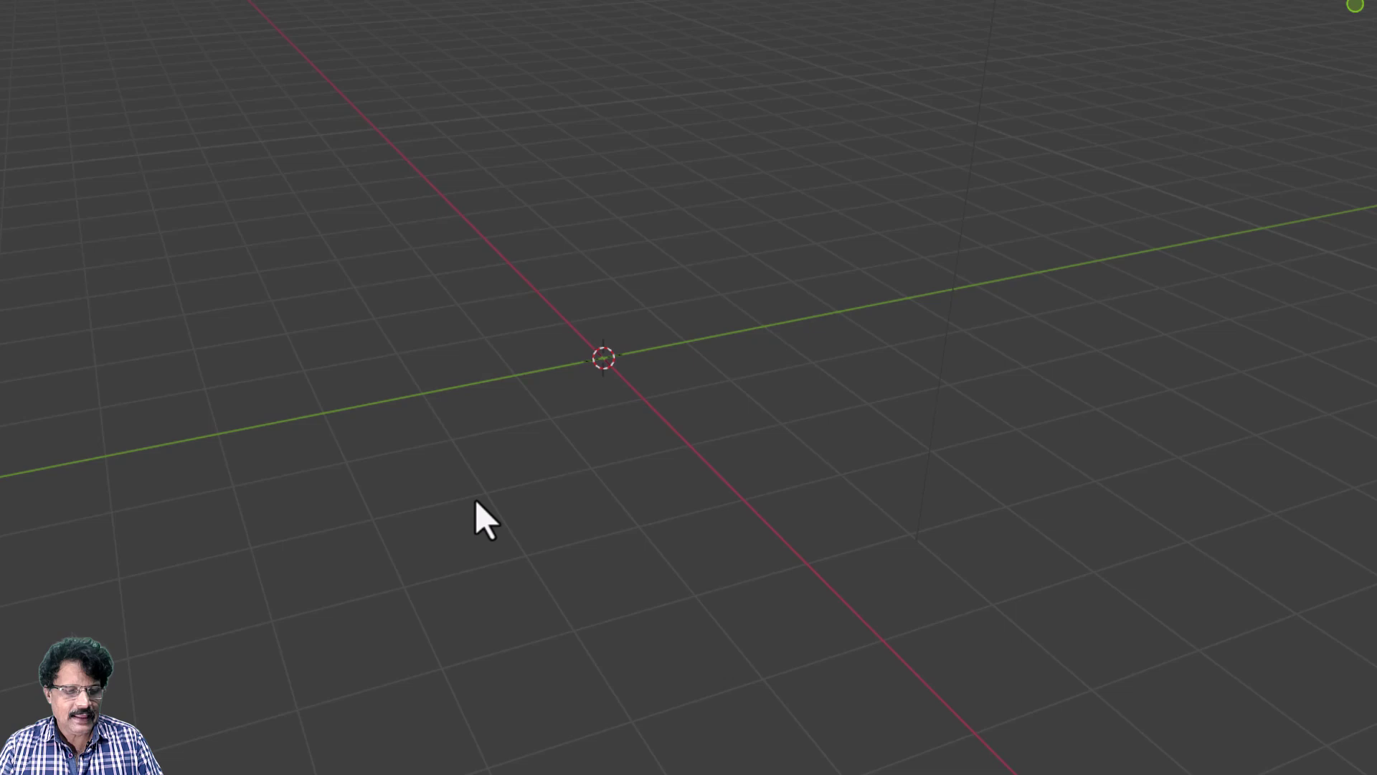
key("shift+a")
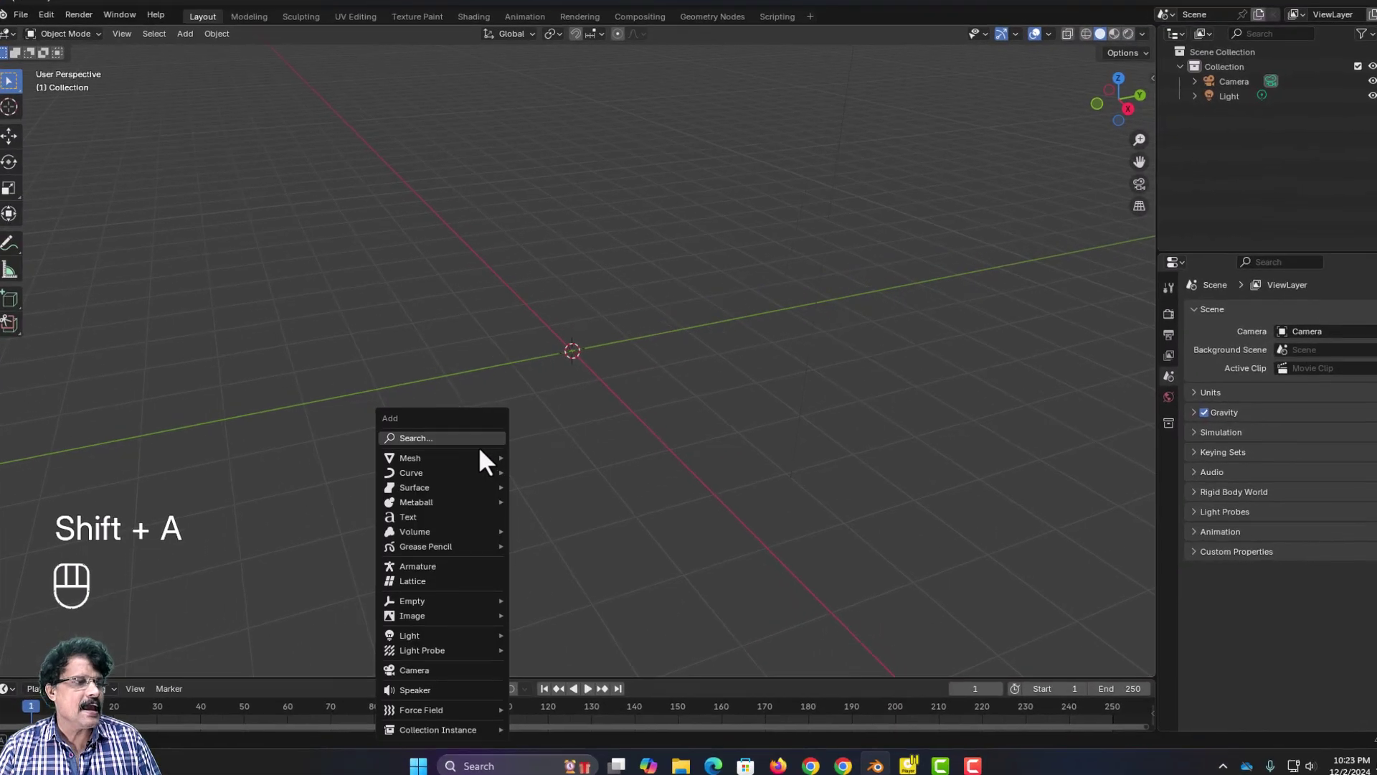
mouse_move(482, 457)
left_click(671, 646)
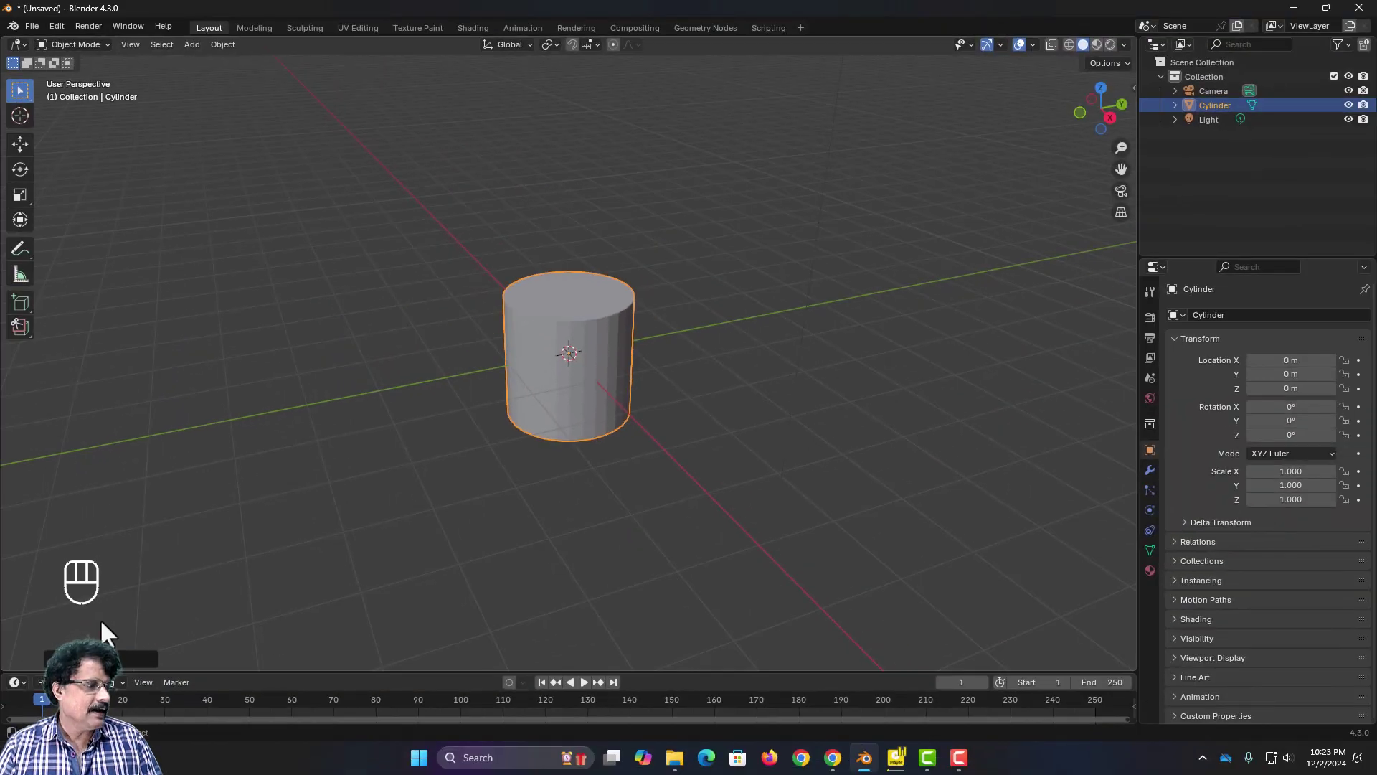
left_click(101, 658)
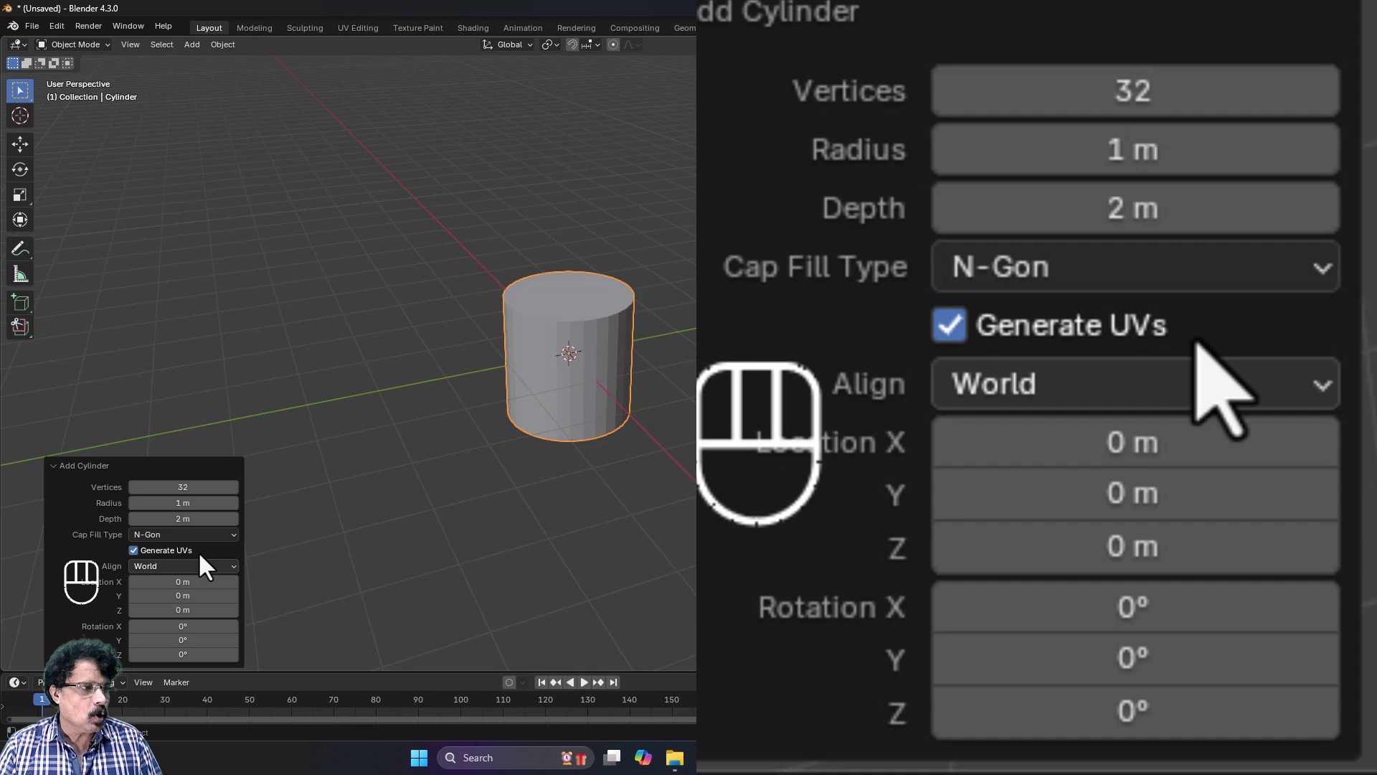
left_click(191, 518)
type("3")
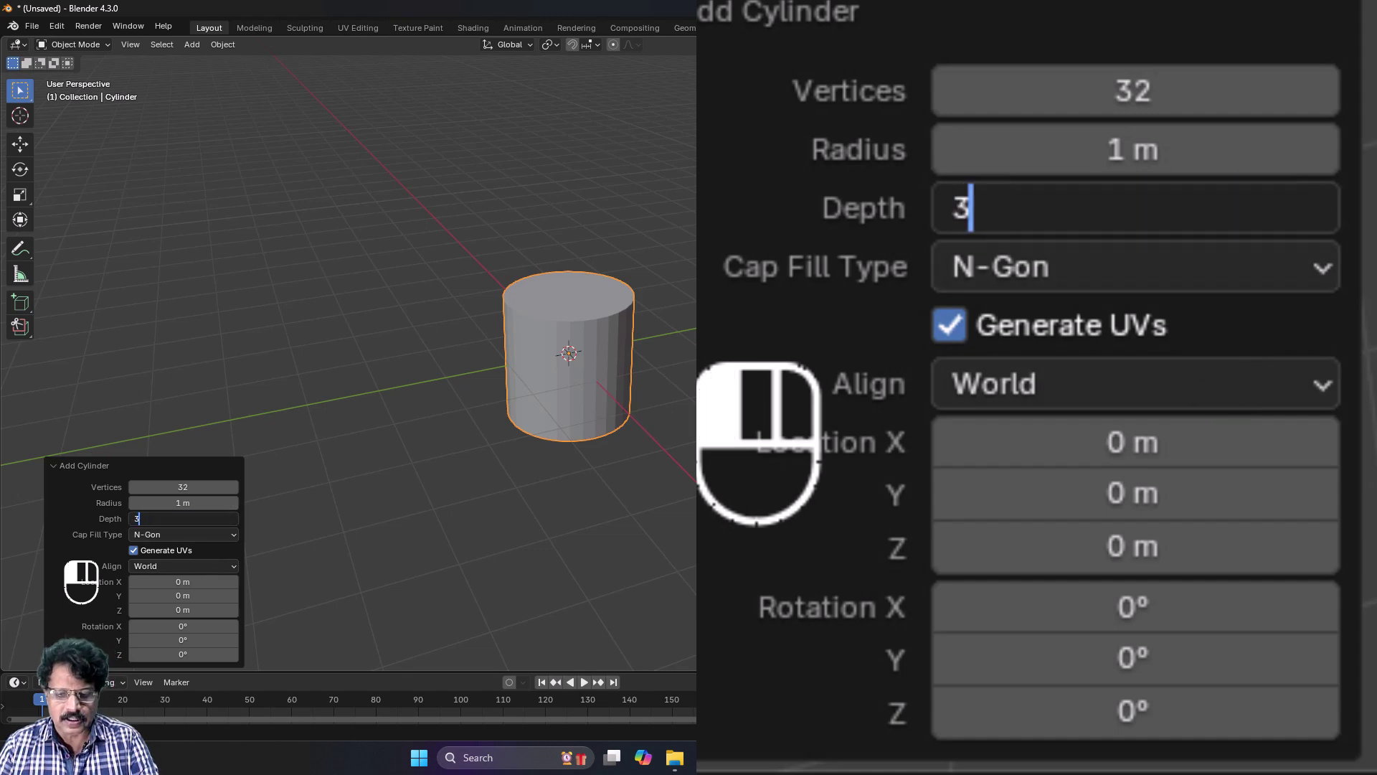
key("Return")
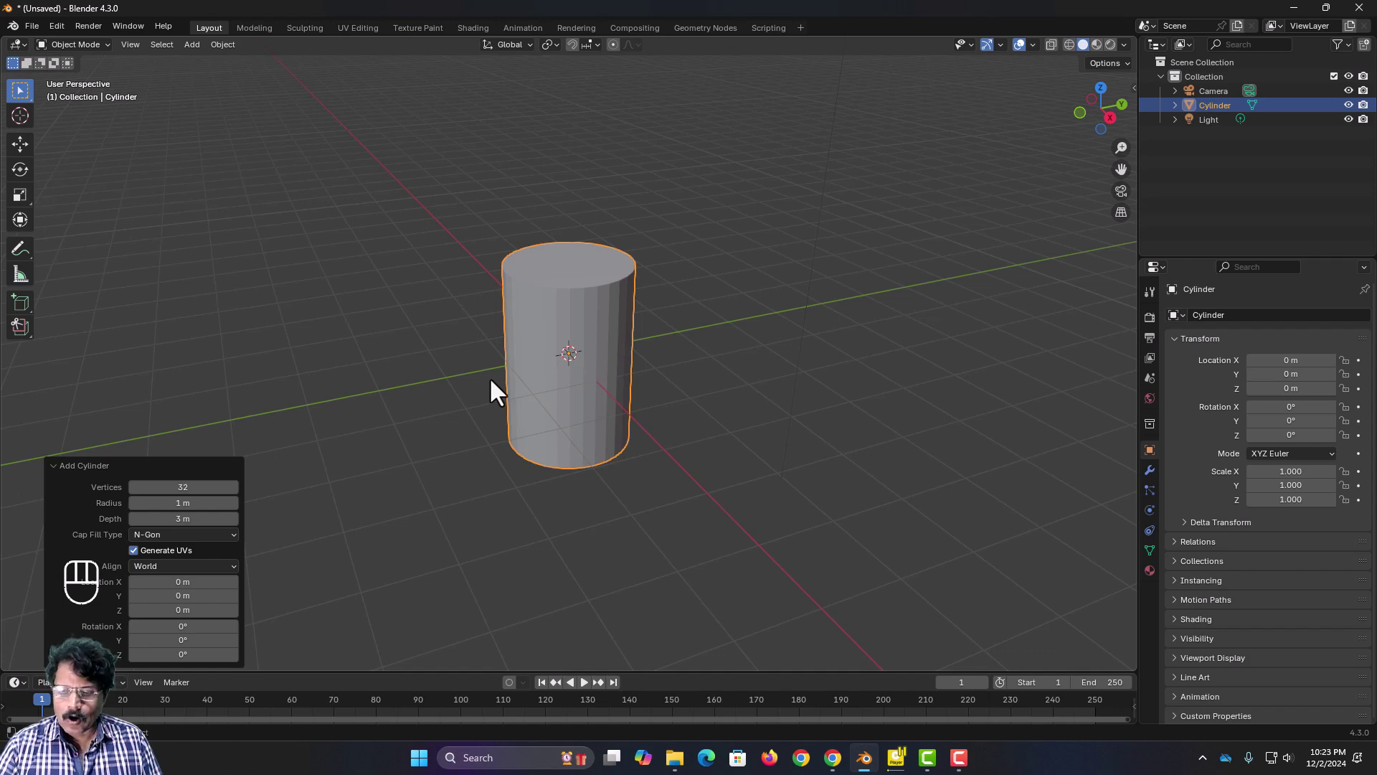
Step: Add a second mesh cylinder at the world origin while working in the front orthographic view
key("KP_1")
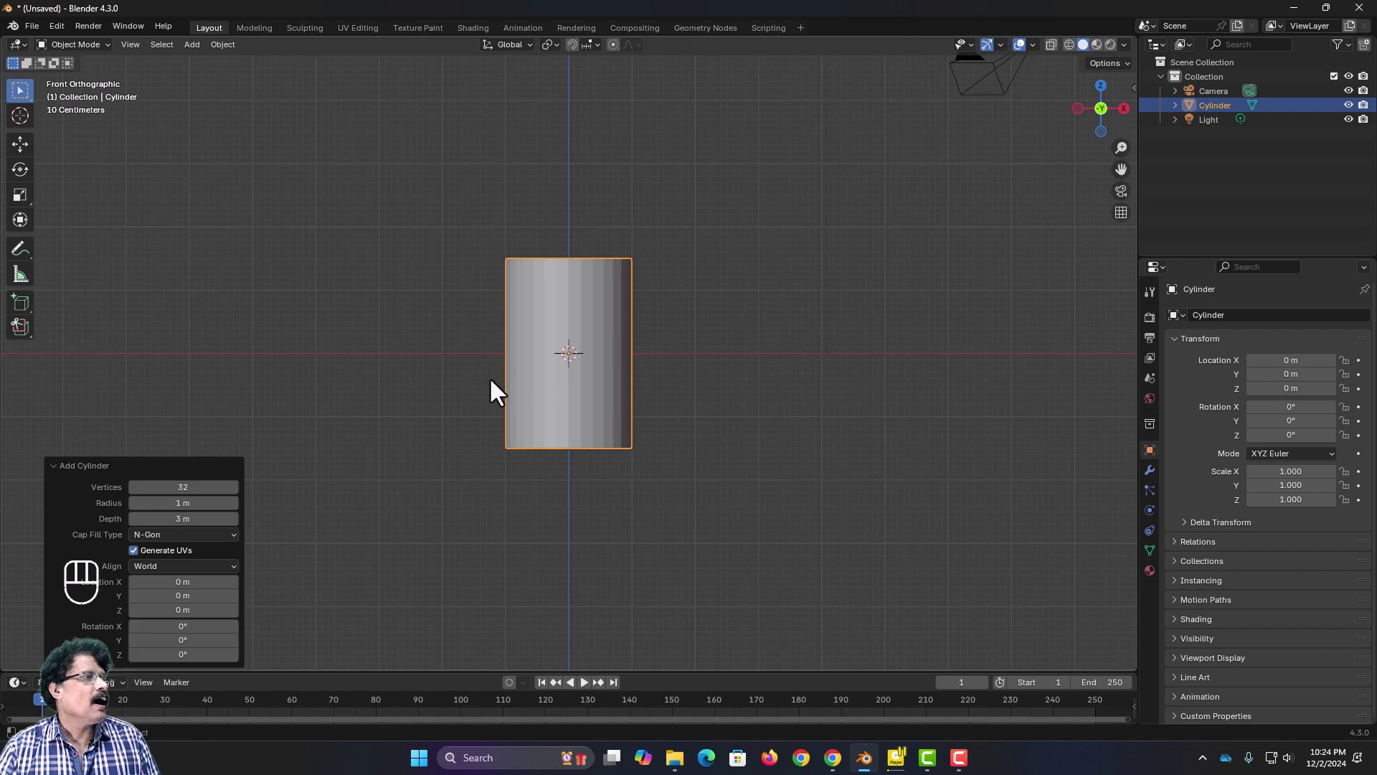
key("KP_5")
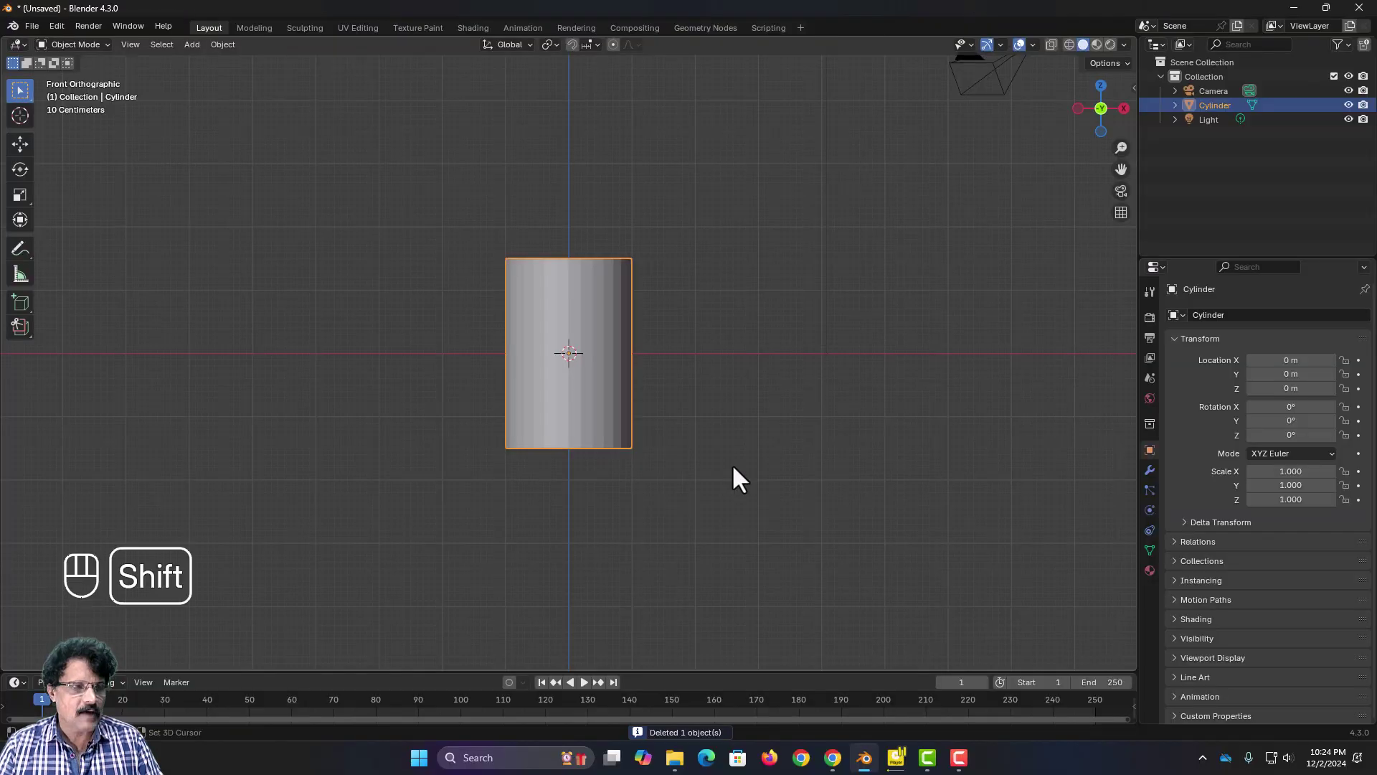
key("shift+a")
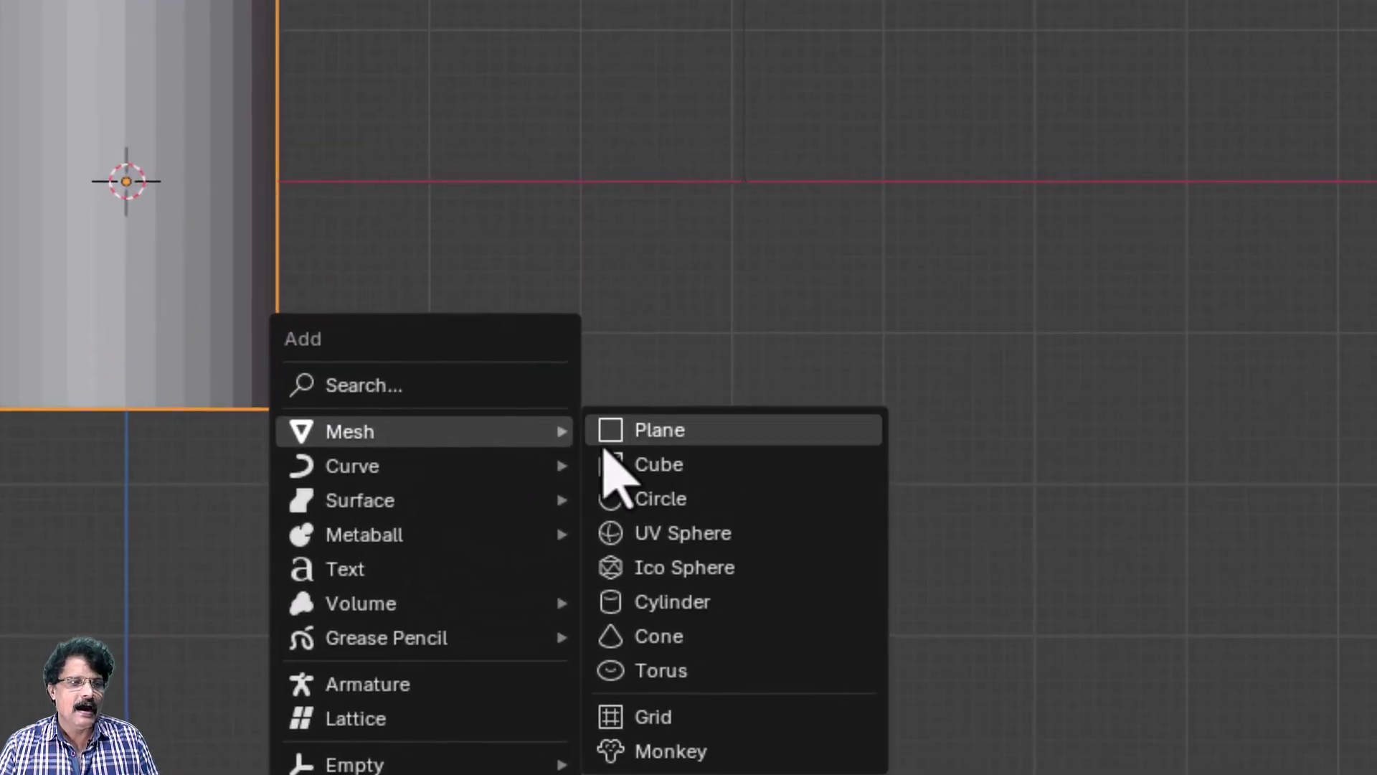
left_click(674, 606)
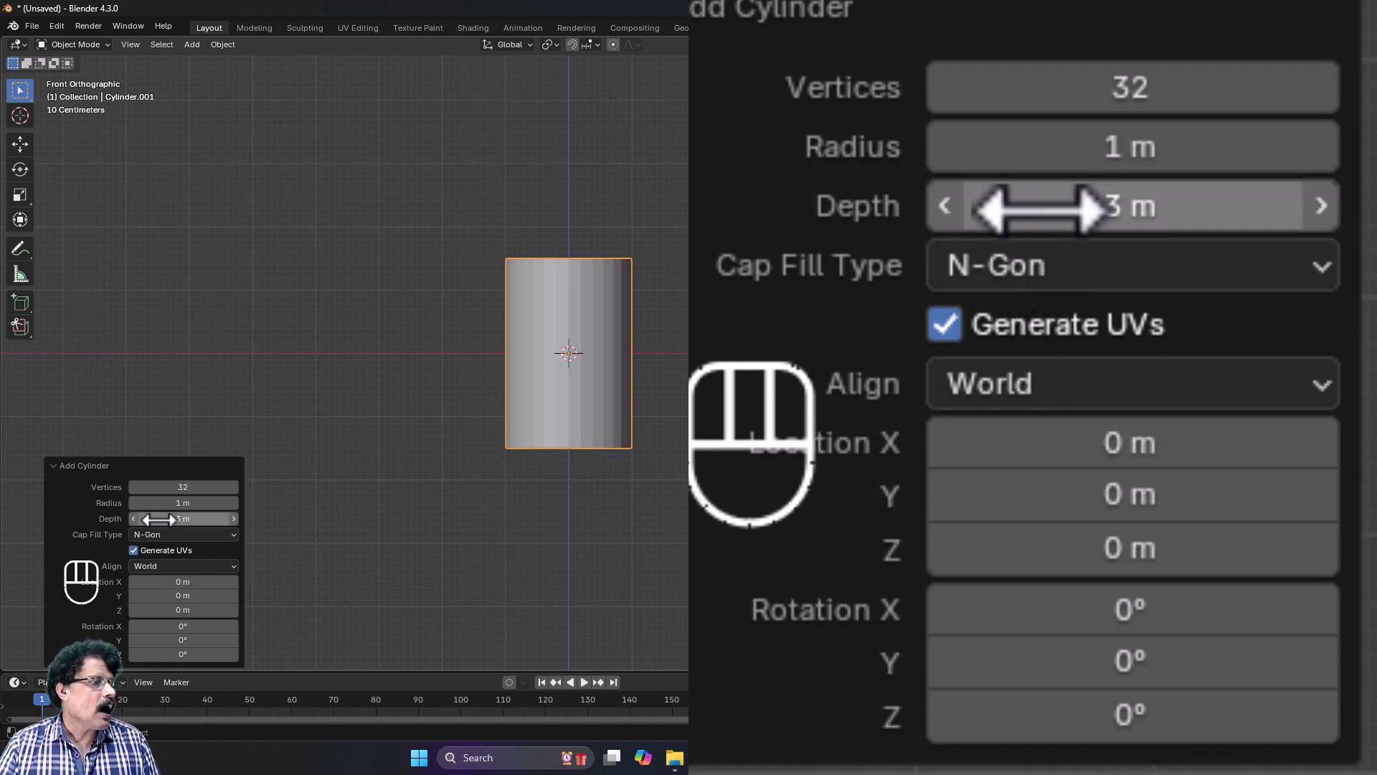
Step: Set the second cylinder's radius to 1-0.05 m
left_click(184, 503)
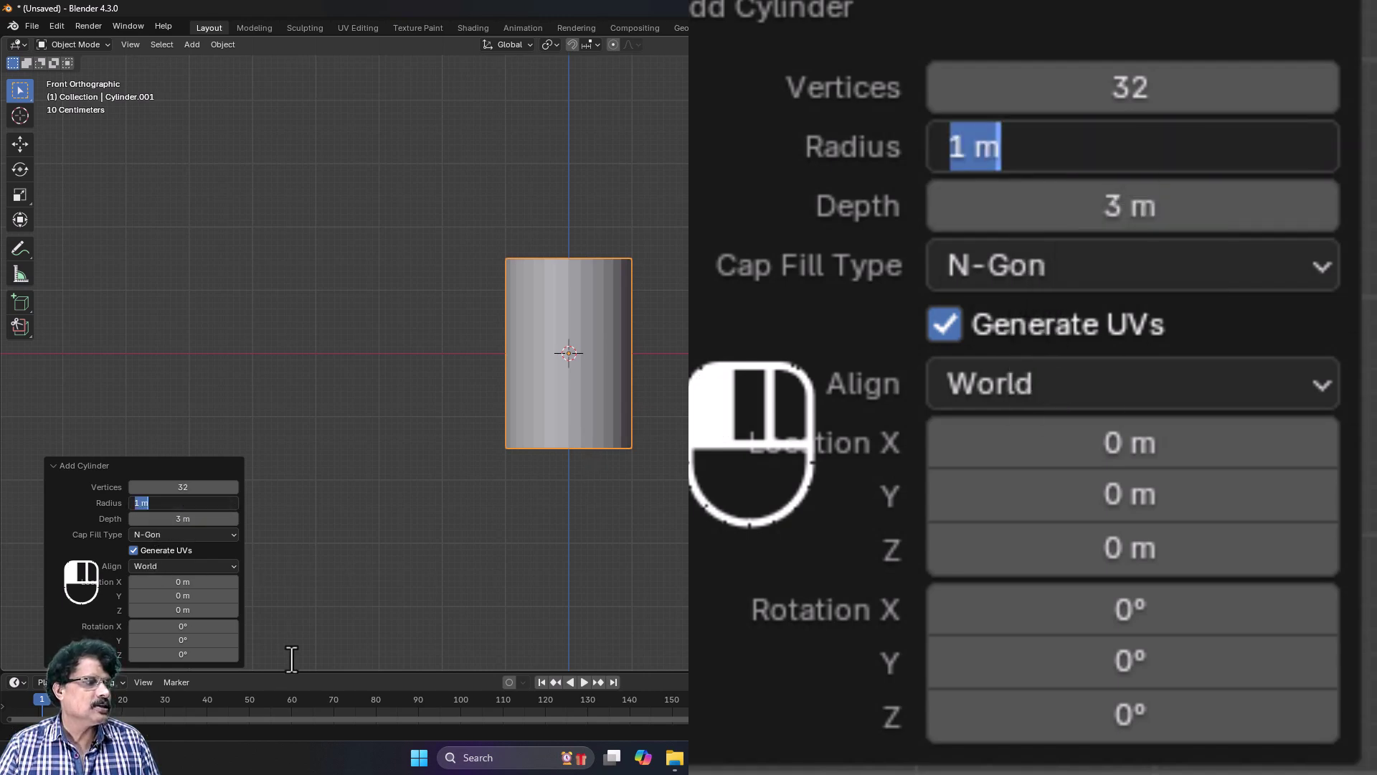
left_click(184, 506)
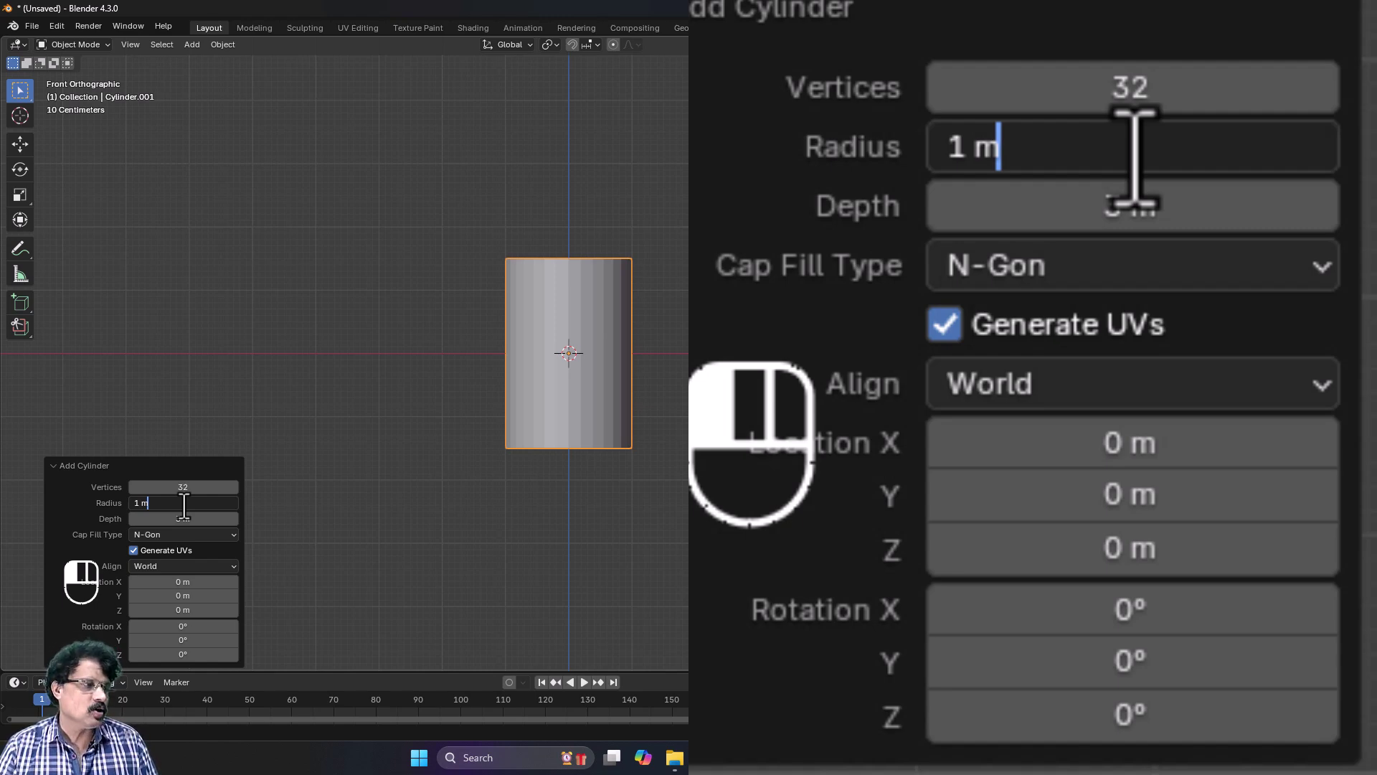
key("ctrl+a")
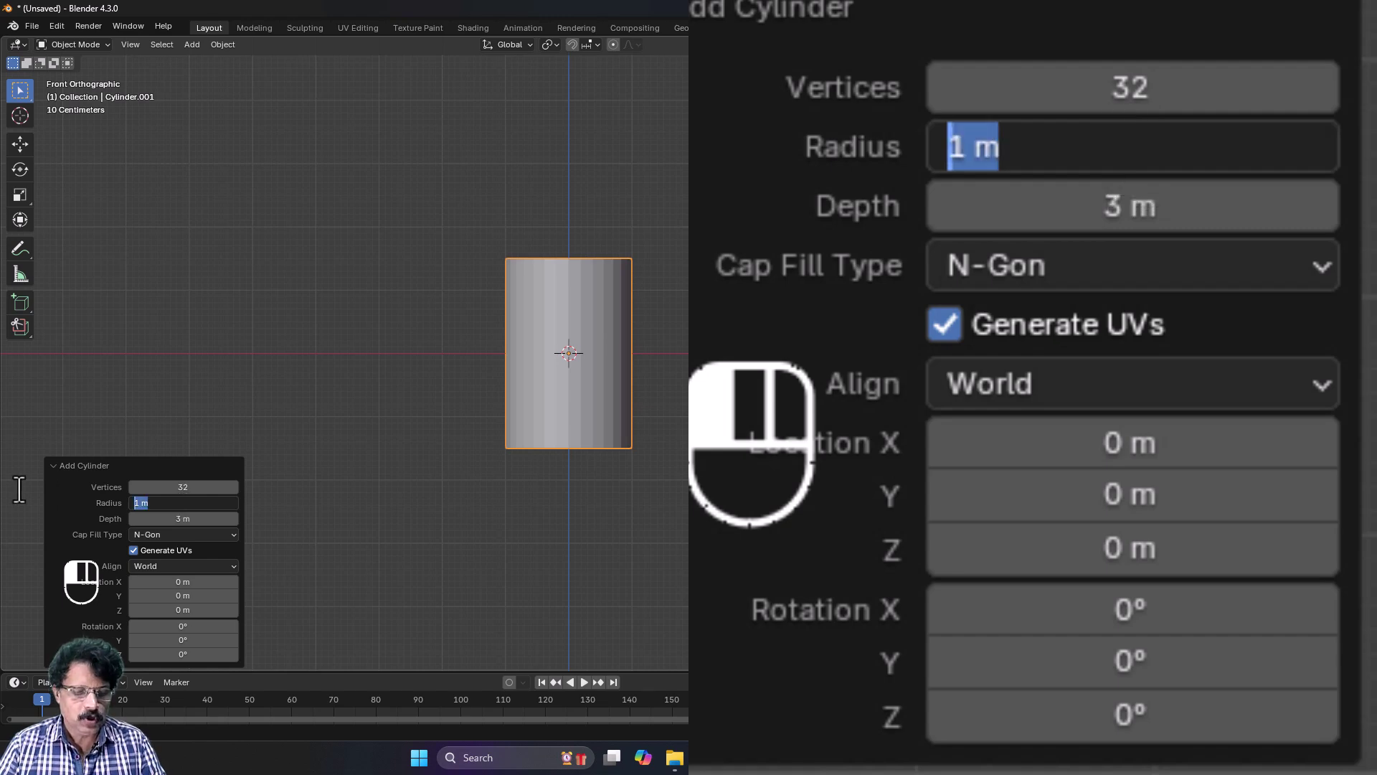
type("1-0")
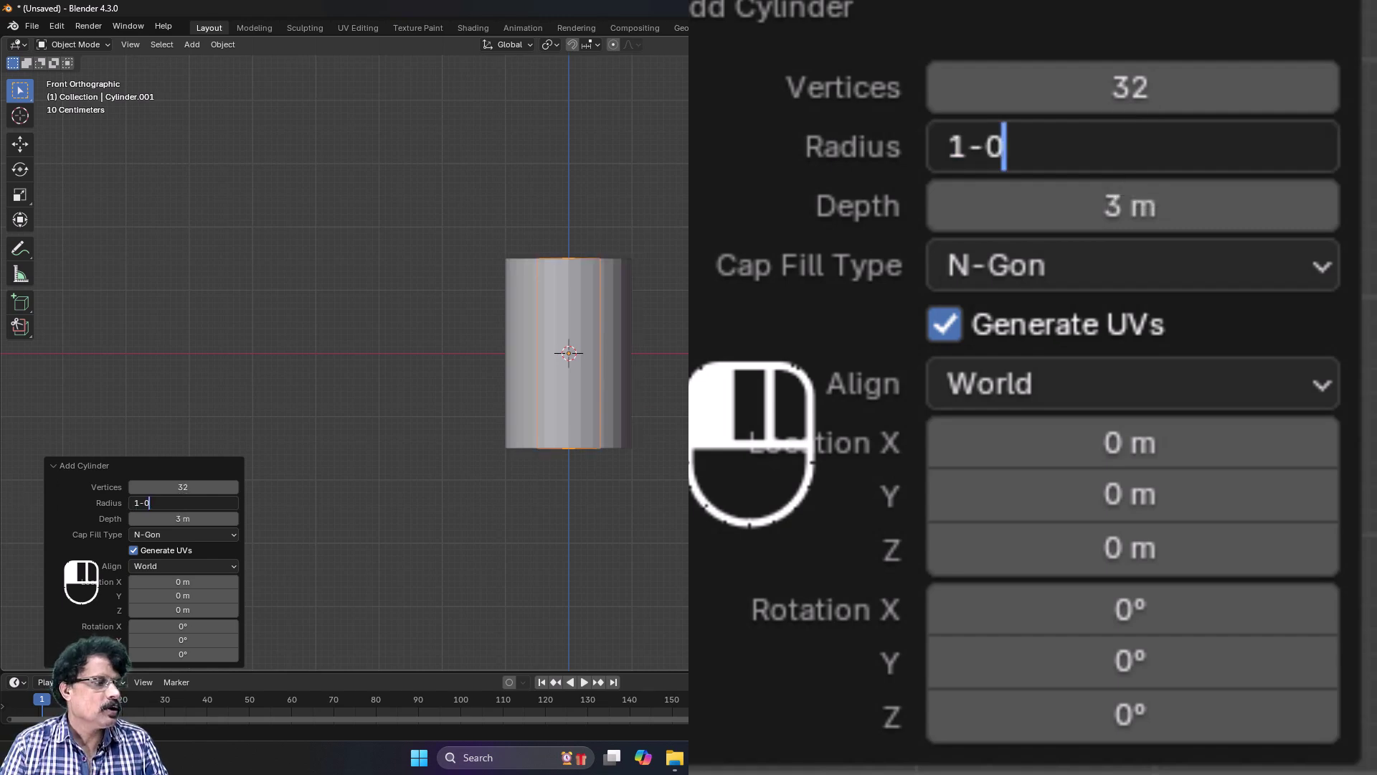
type(".05")
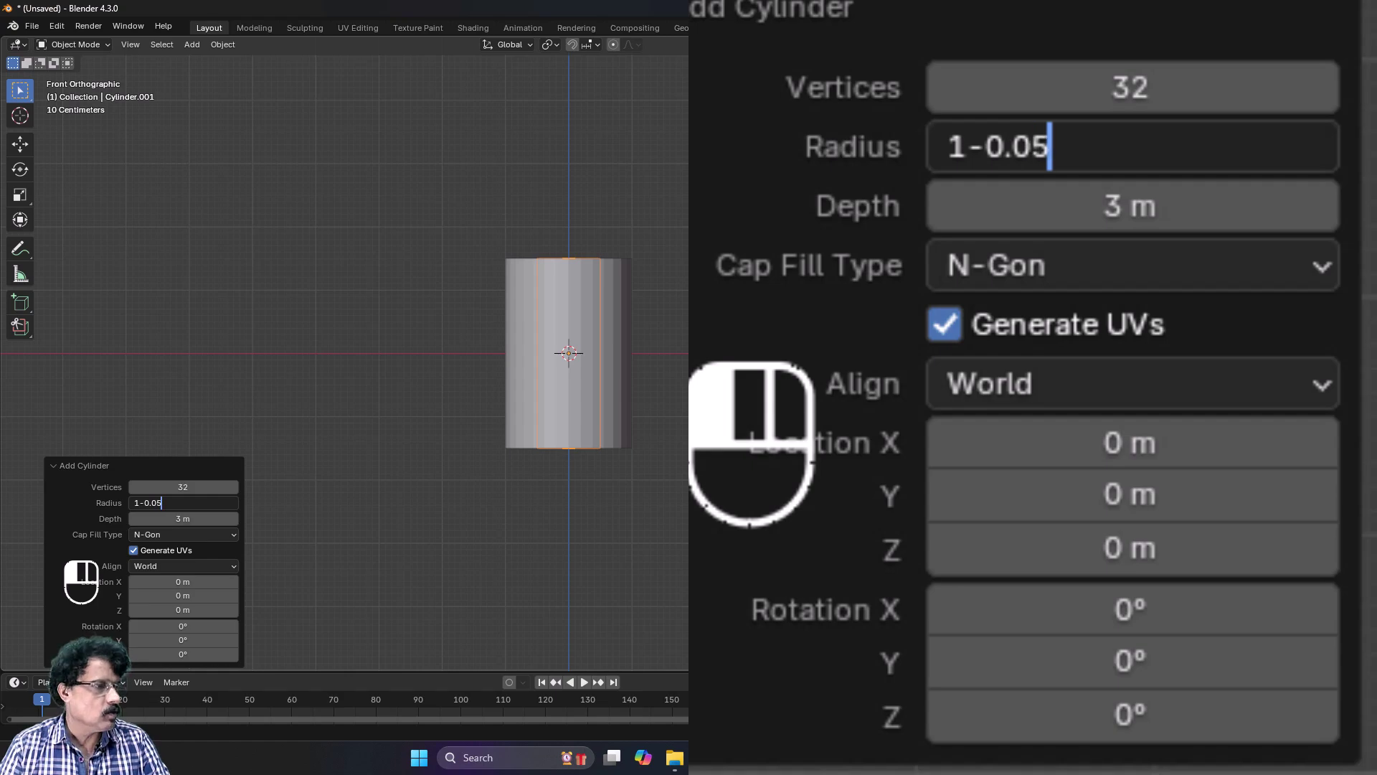
key("Return")
Step: Display the viewport in wireframe and set the second cylinder's radius to 0.9 m
left_click(630, 113)
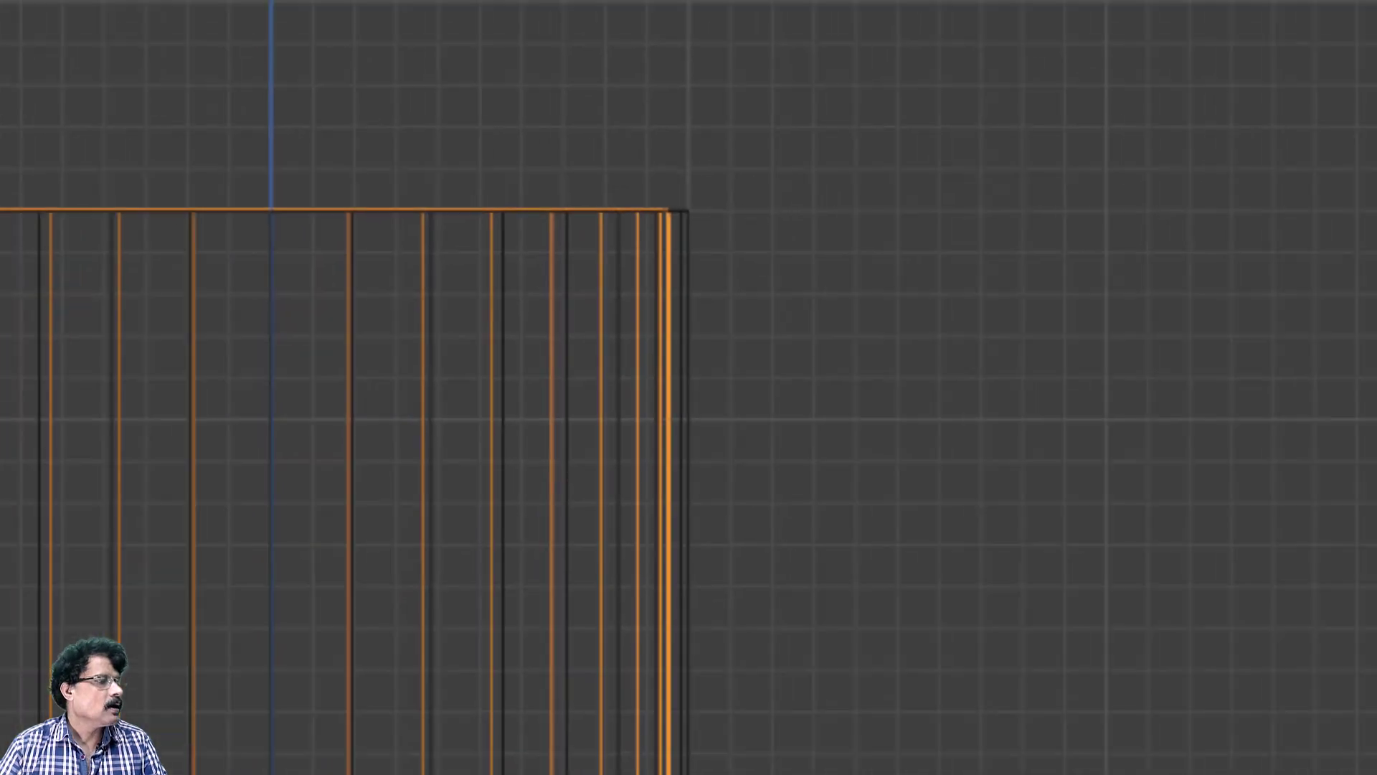
left_click(183, 502)
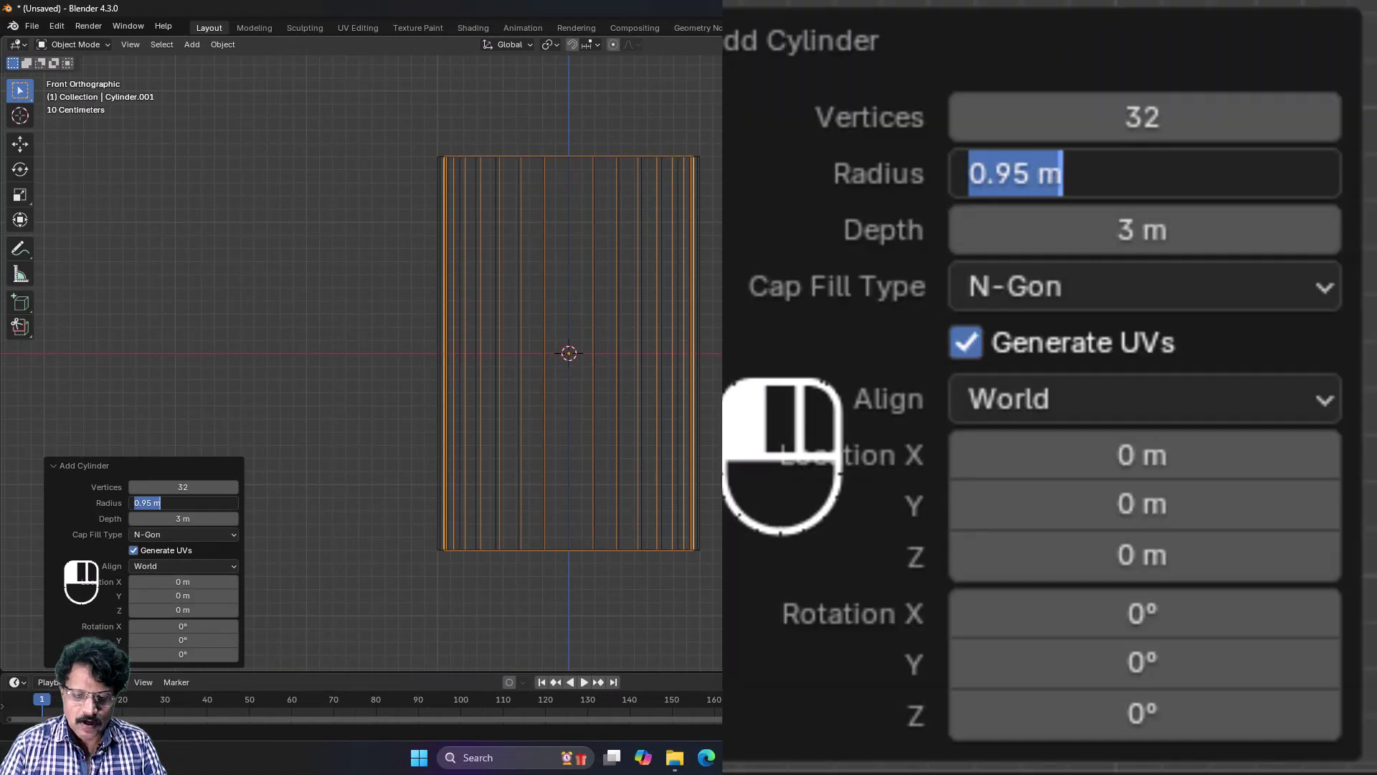
key("BackSpace")
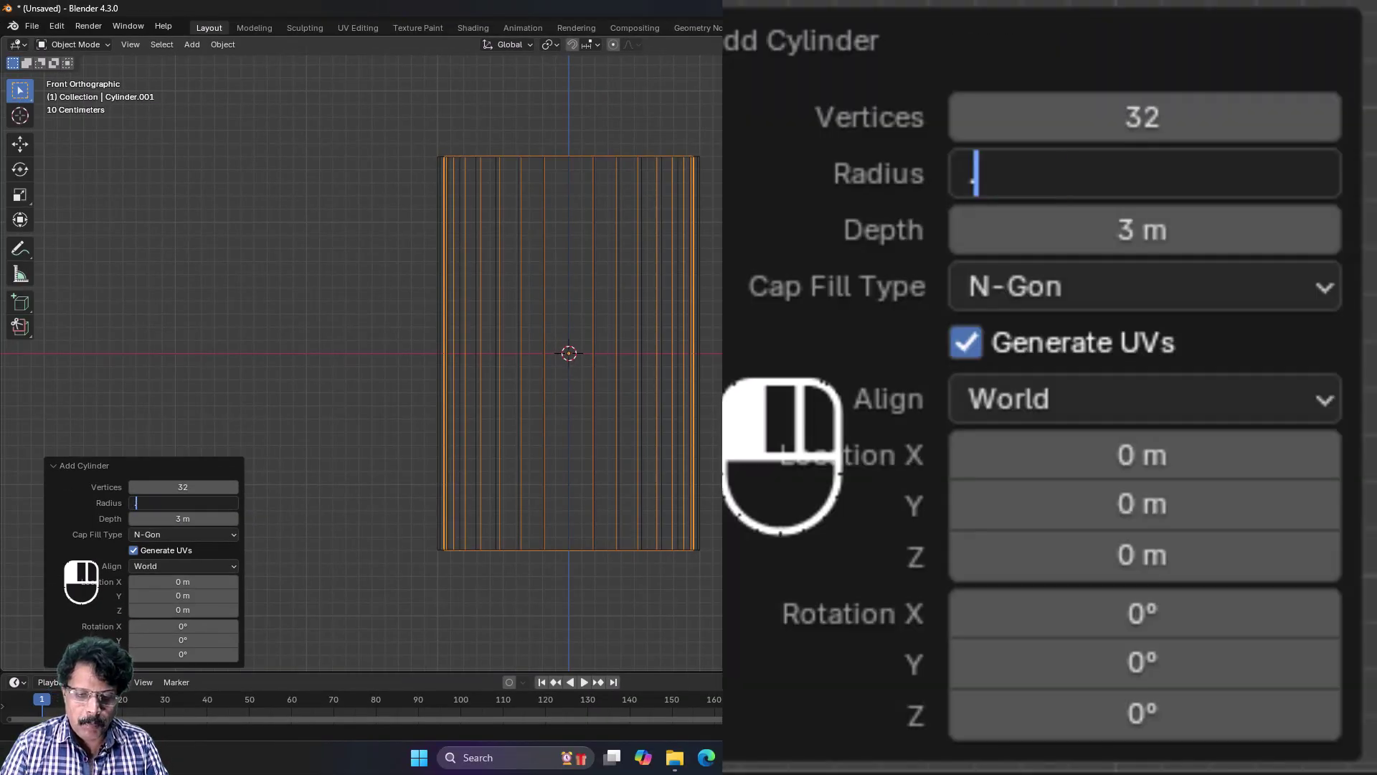
type(".9")
key("Return")
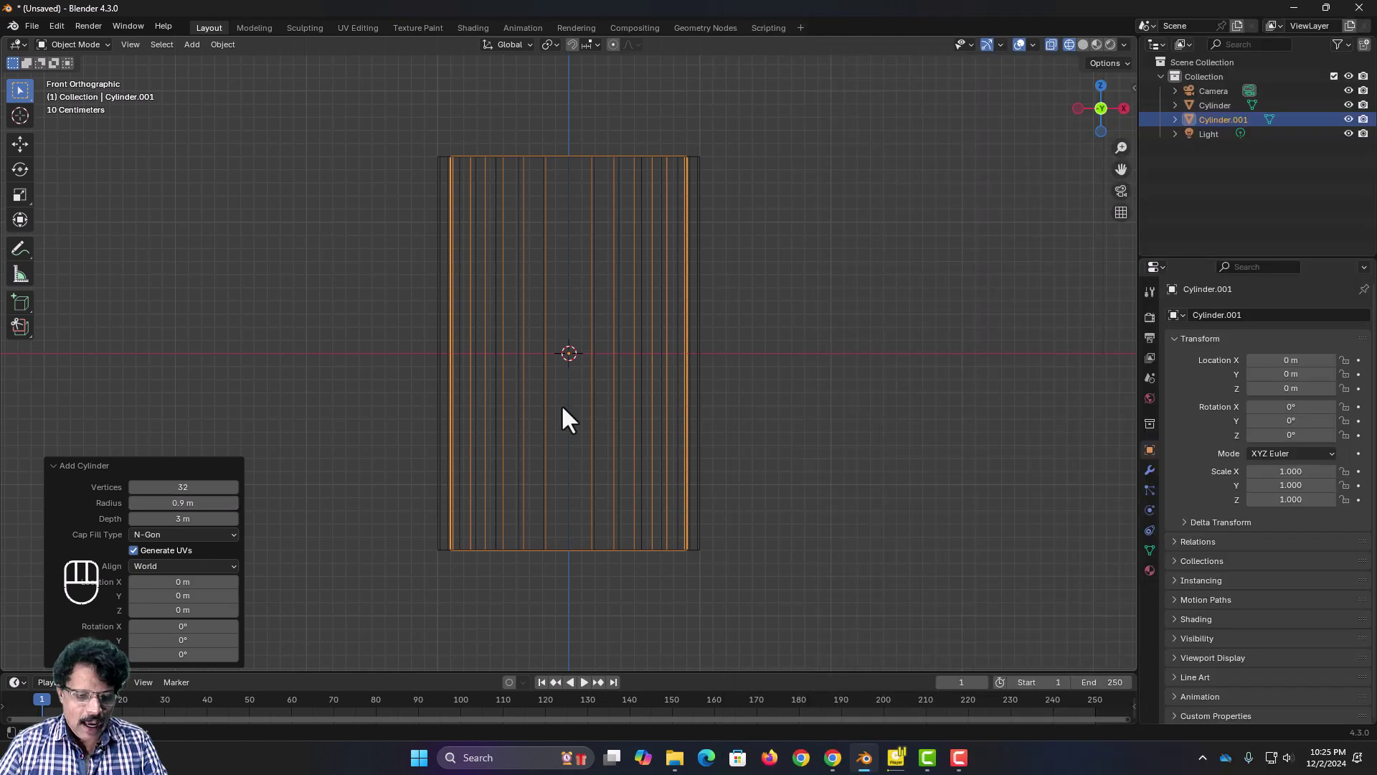
Step: Move the inner cylinder 0.1 m upward along the Z axis
key("g")
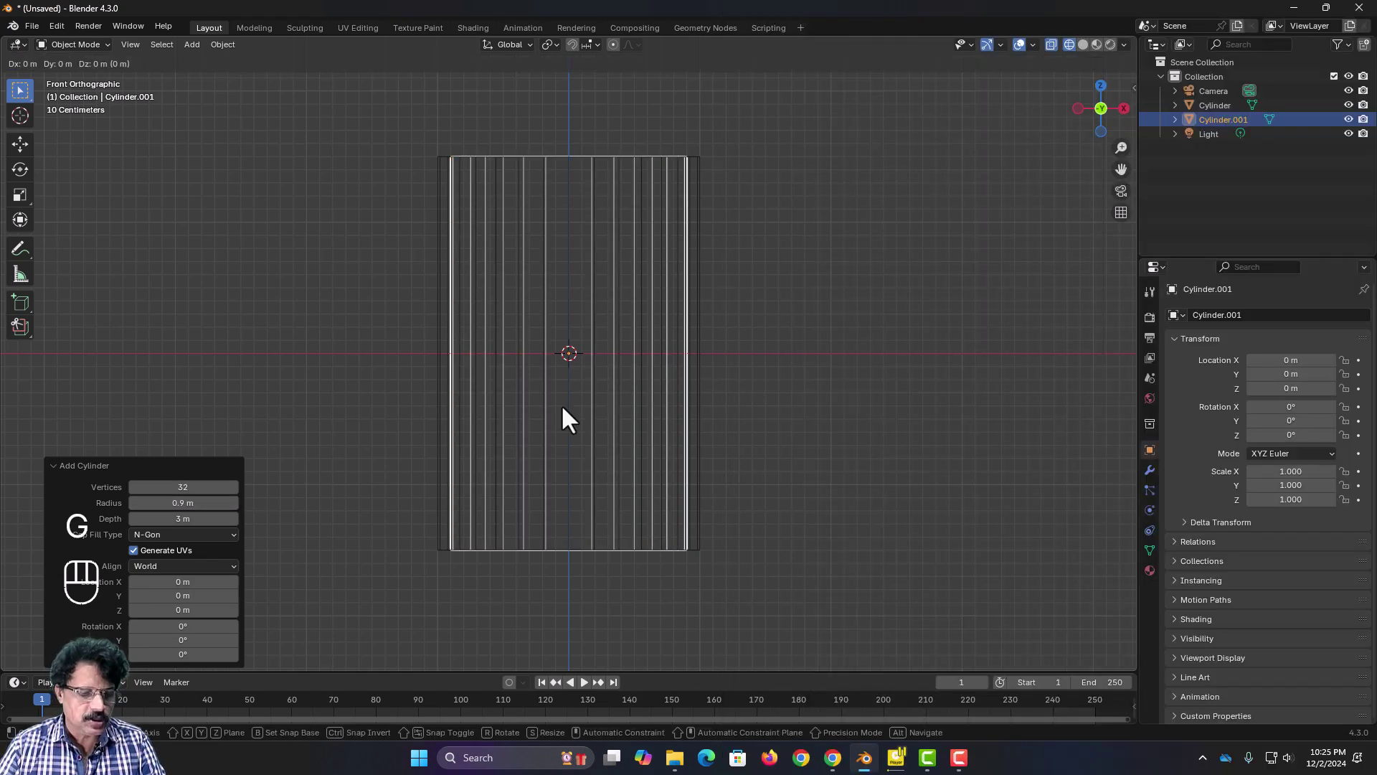
key("z")
left_click(565, 402)
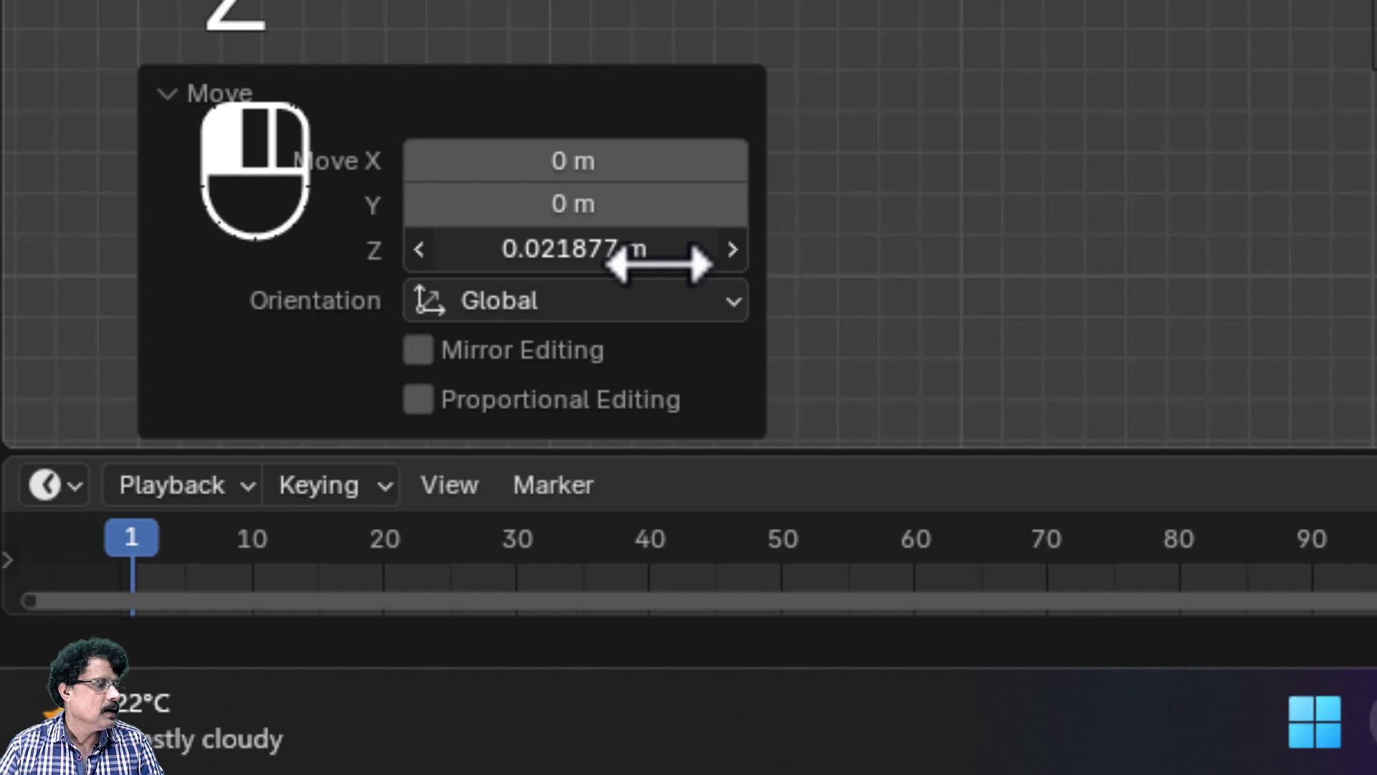
left_click(208, 606)
type("0.1")
key("Return")
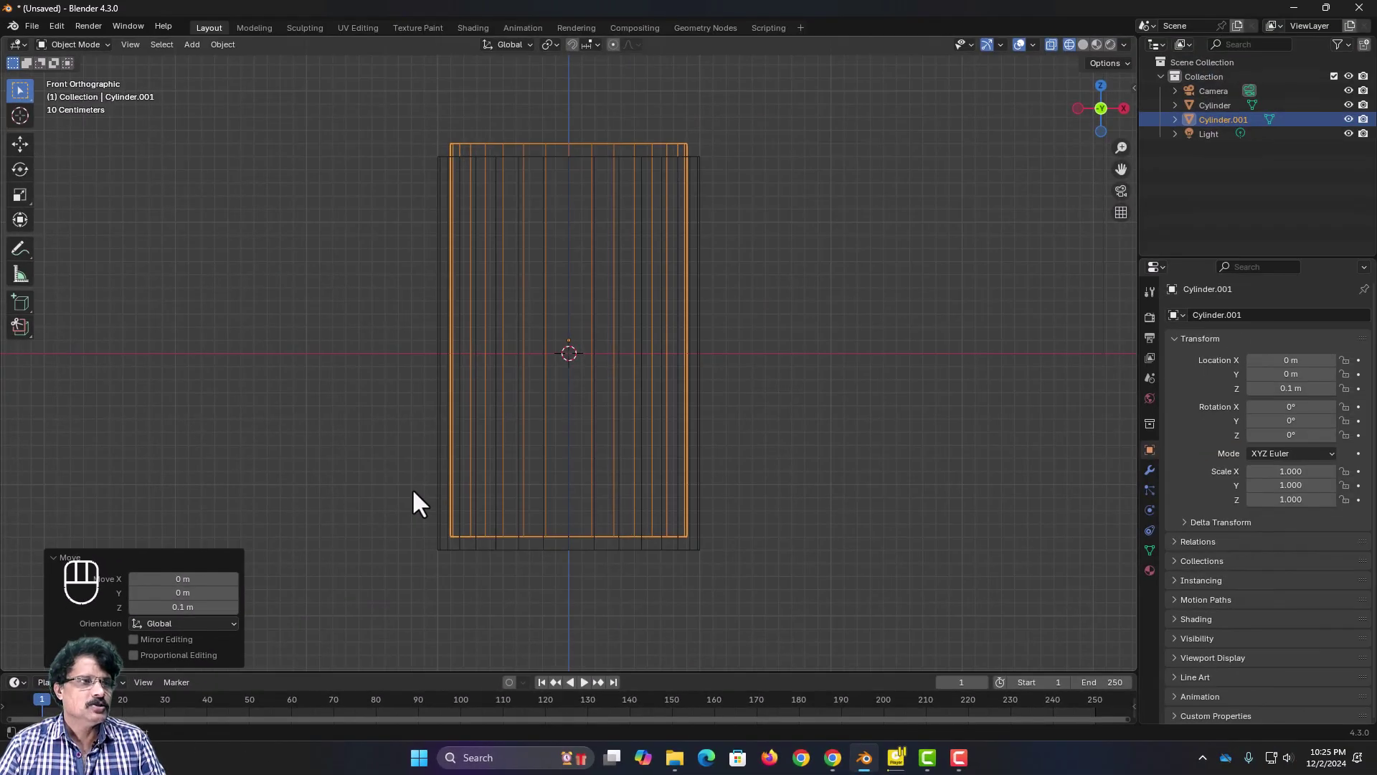
Step: Return the viewport to solid shading and select the inner cylinder that protrudes above the outer one
left_click(1083, 45)
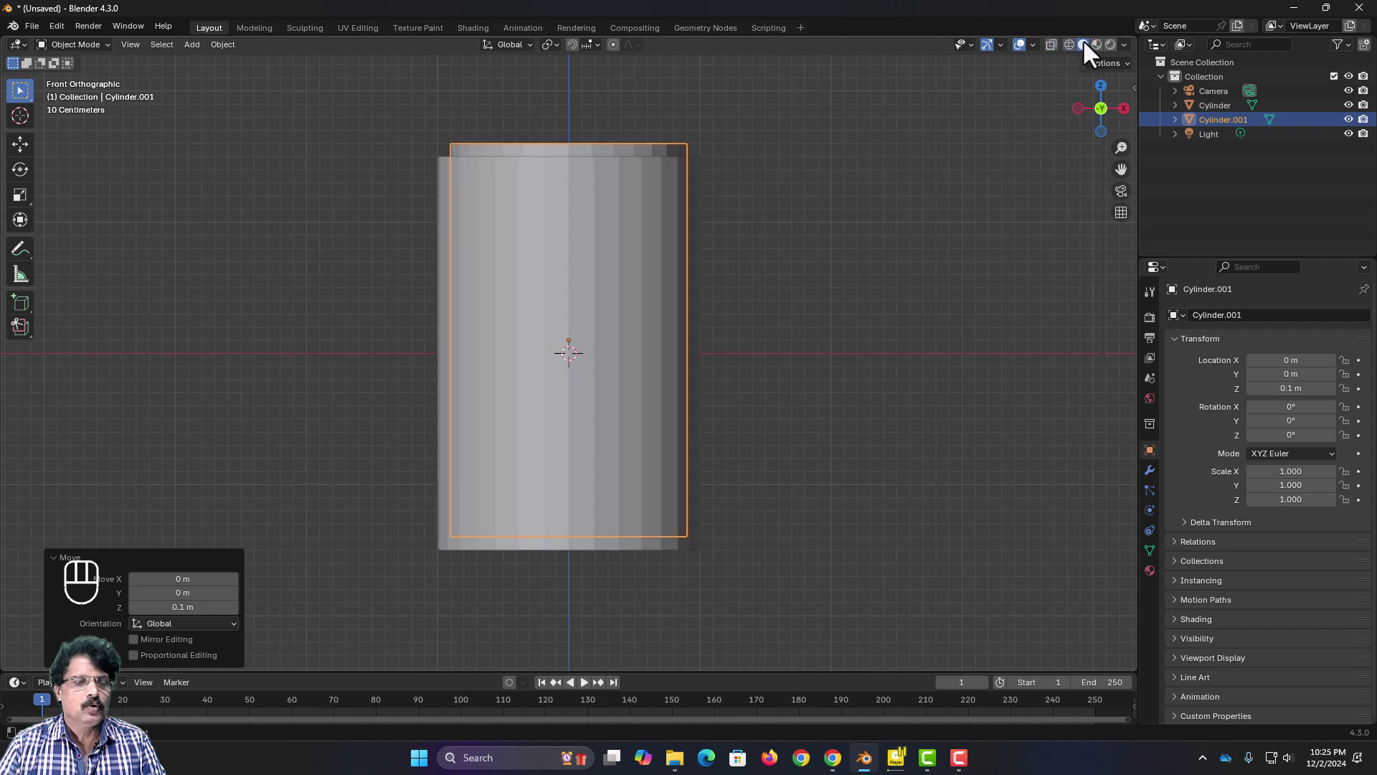
middle_click_drag(928, 209, 857, 297)
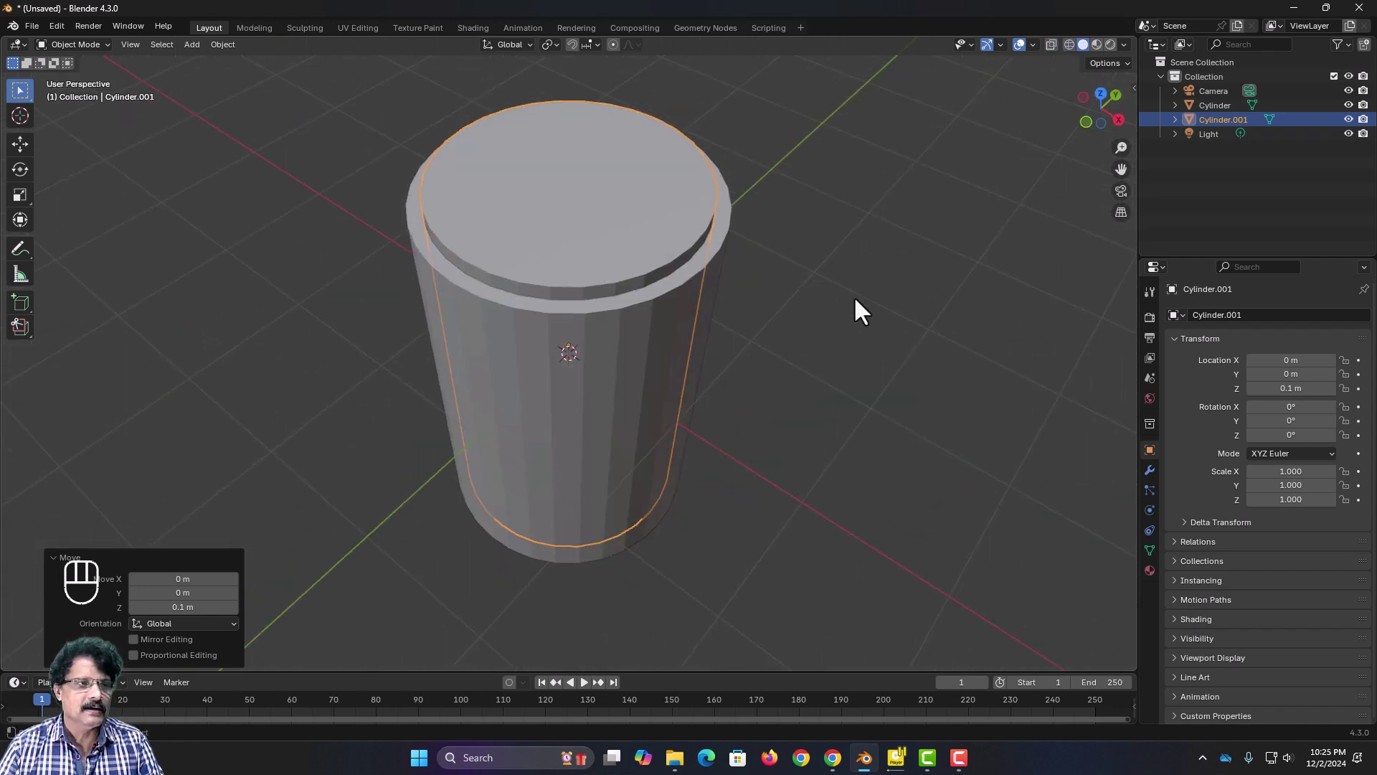
left_click(720, 274)
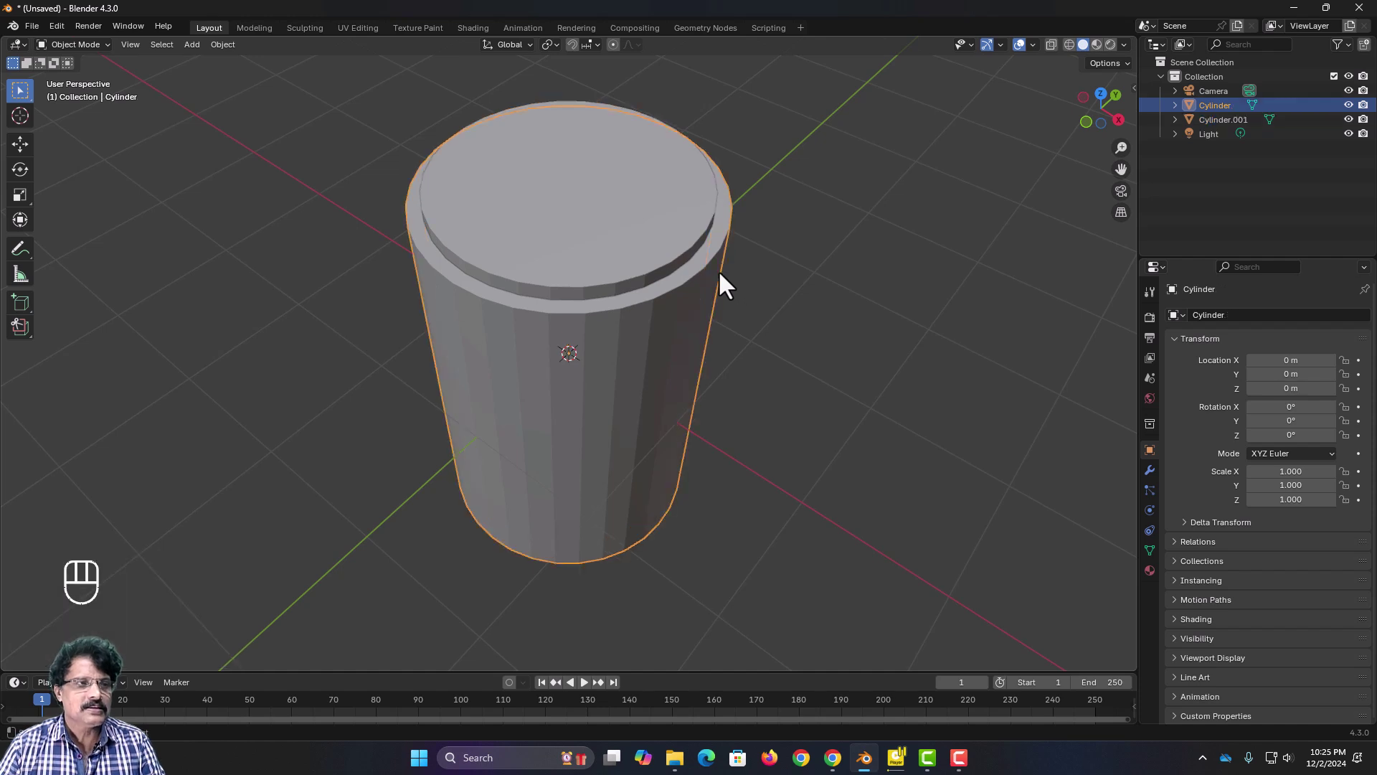
left_click(668, 235)
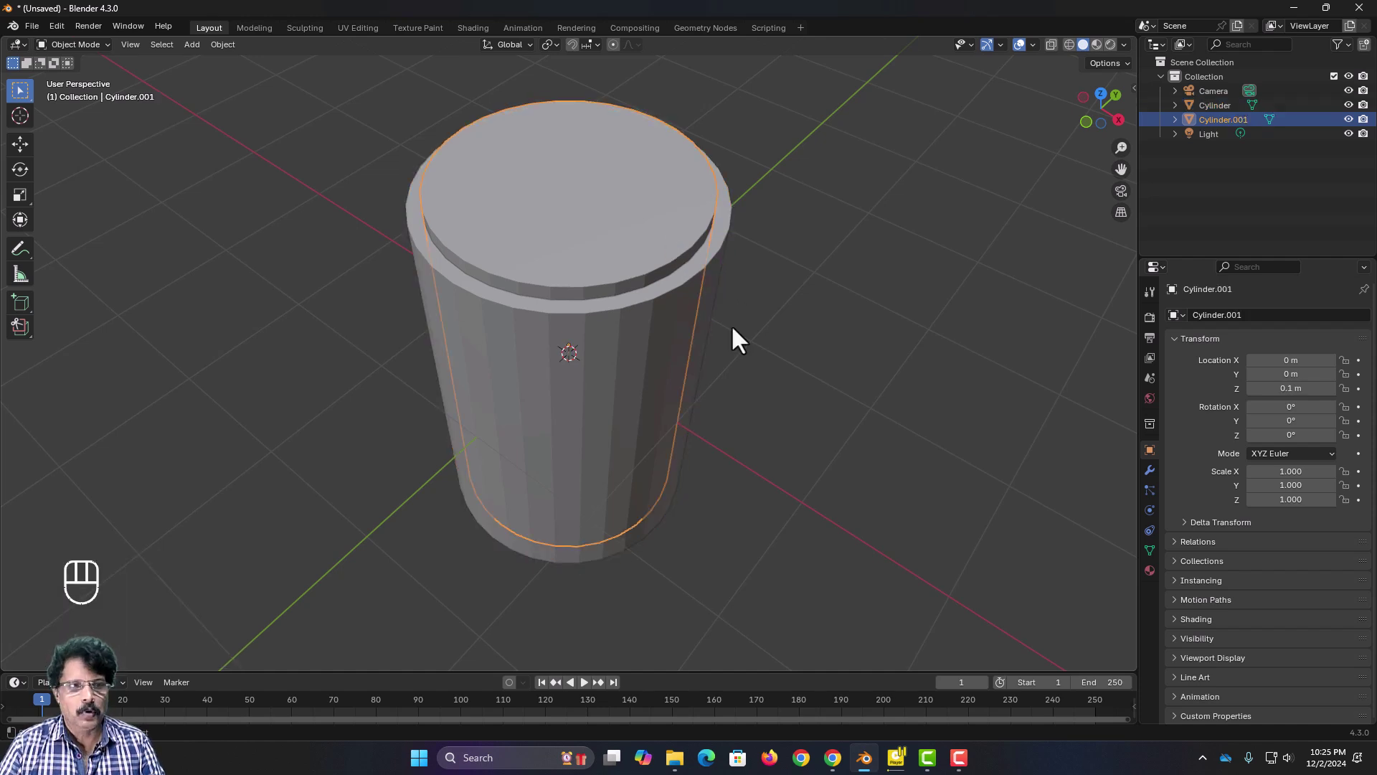
left_click(679, 234)
left_click(679, 234)
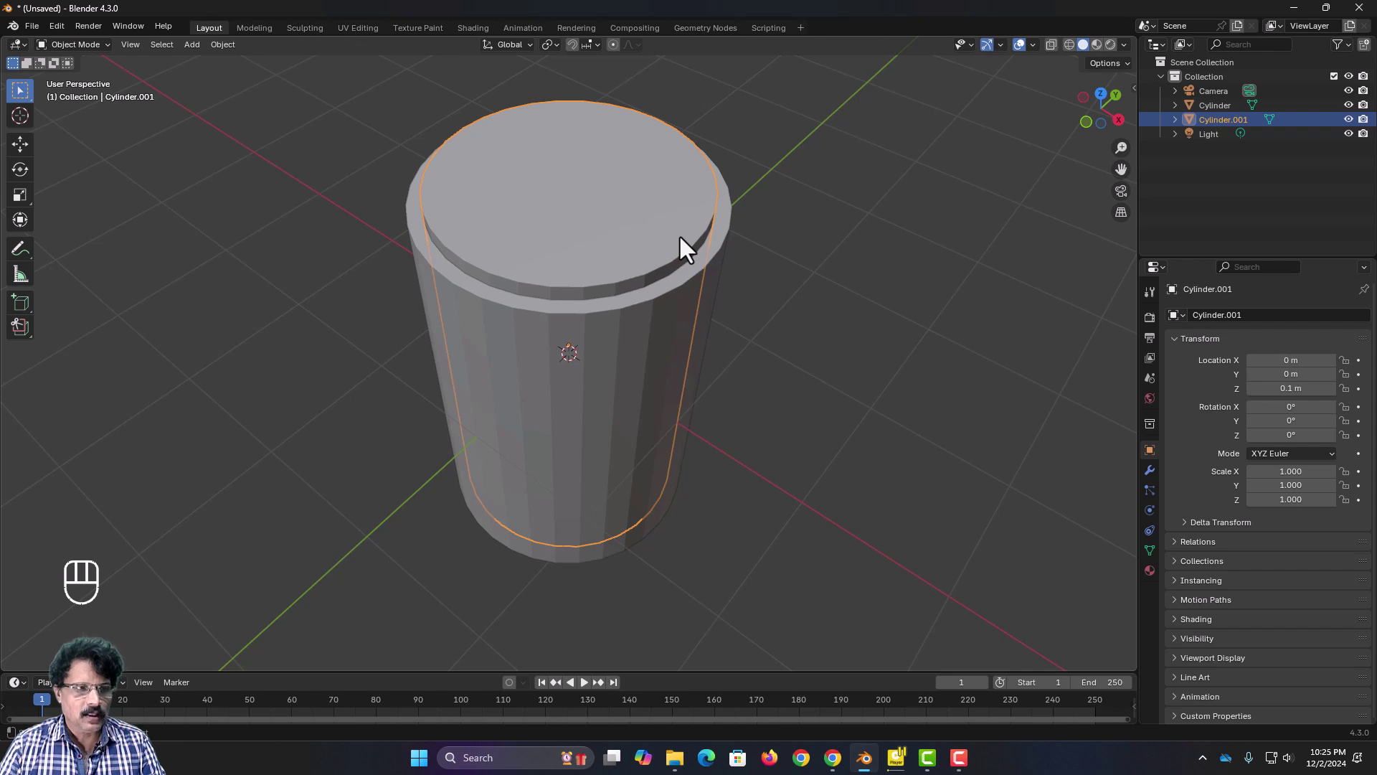
Step: Subtract the inner cylinder from the outer one with Bool Tool's Auto Boolean Difference, keeping the outer cylinder active, and inspect the hollow cup
left_click(721, 253, "shift")
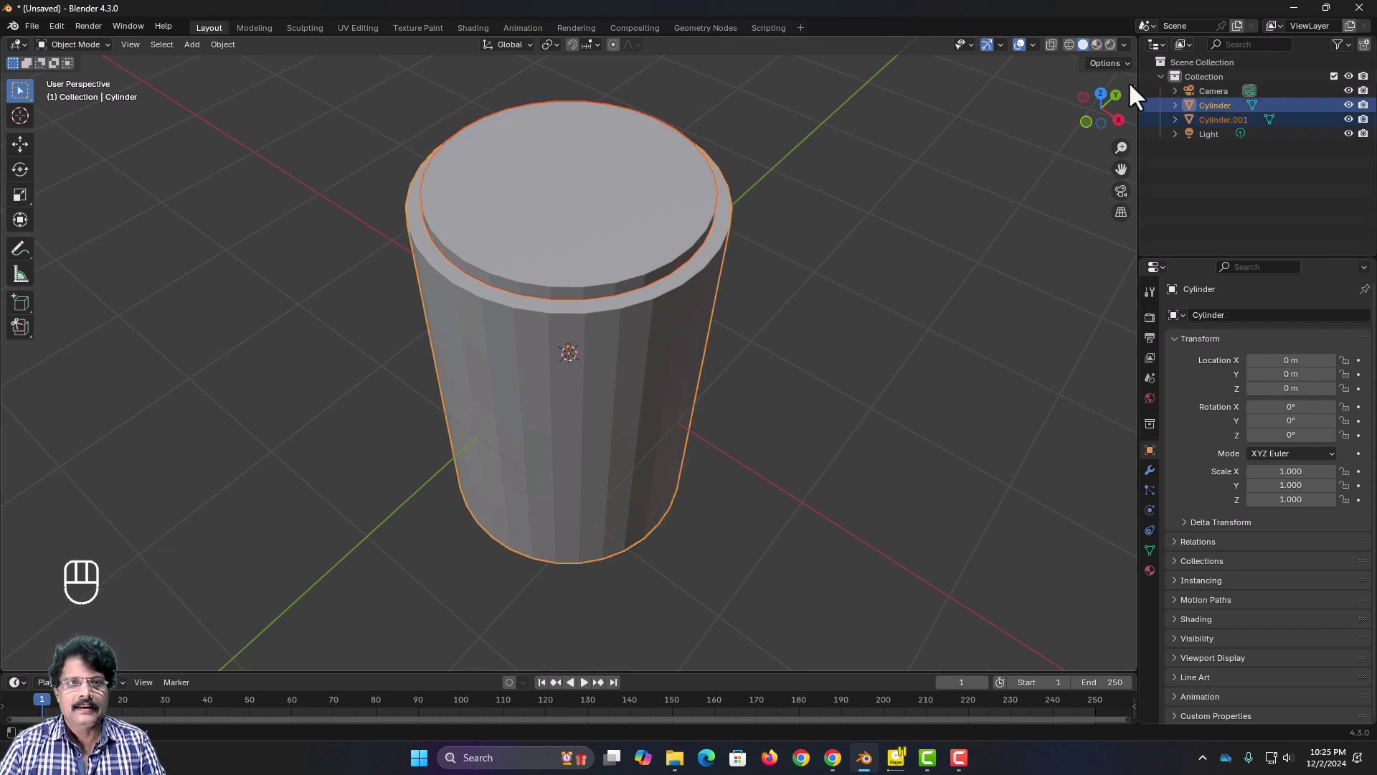
key("n")
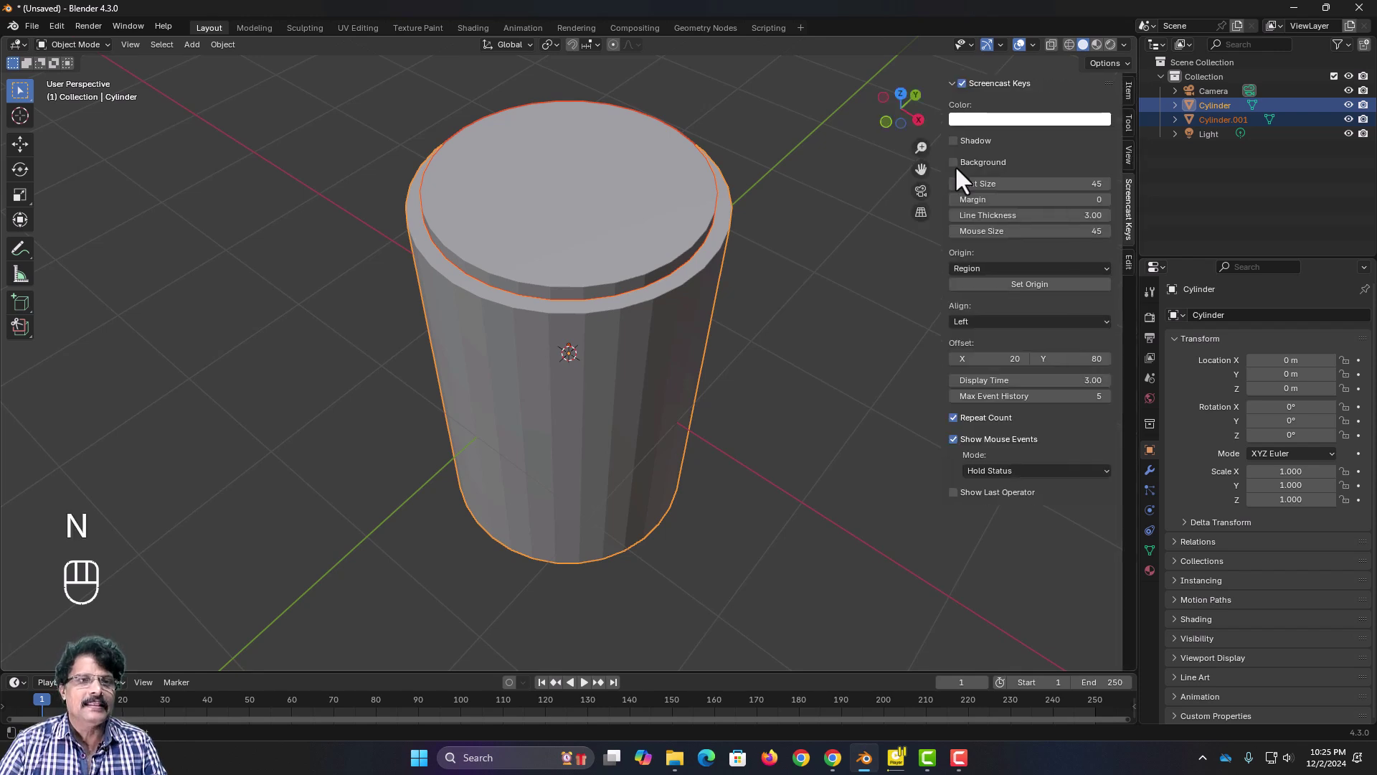
left_click(1130, 261)
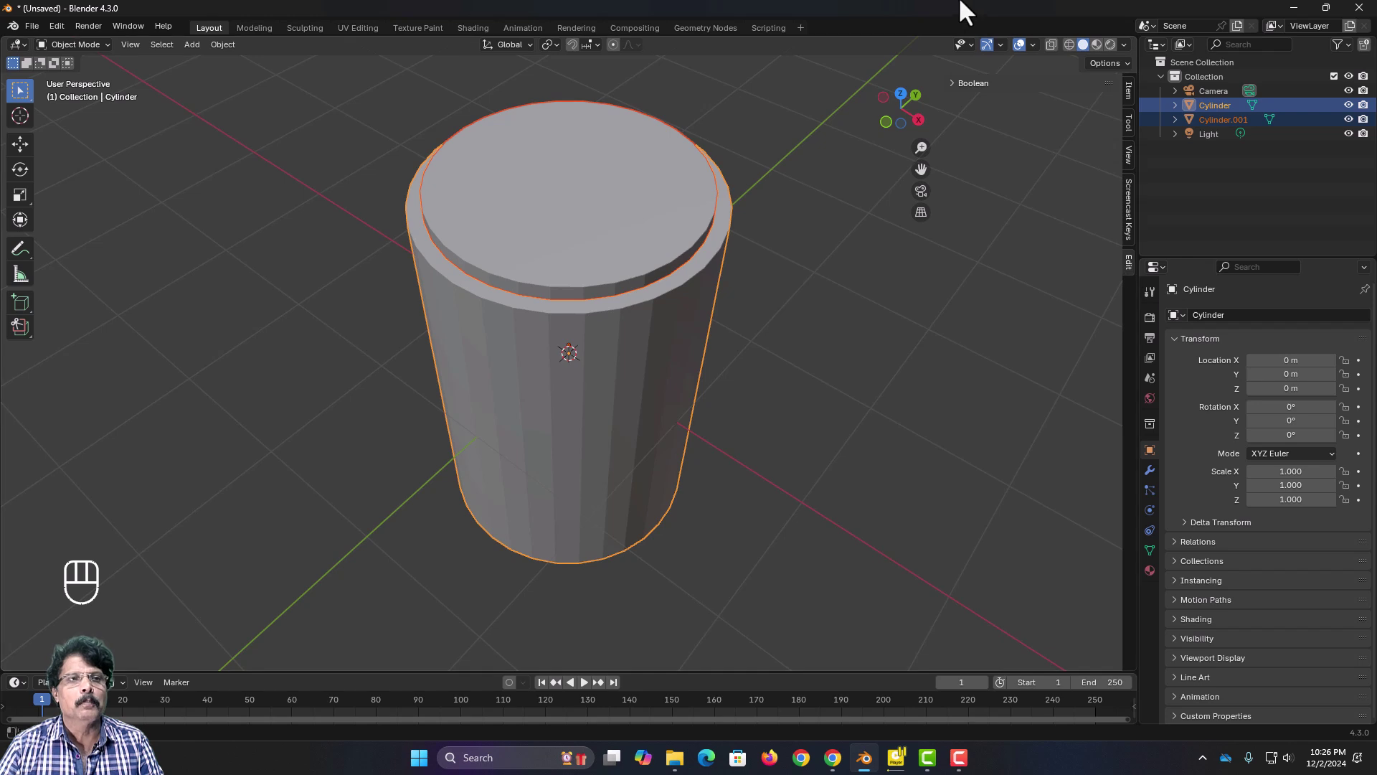
left_click(950, 79)
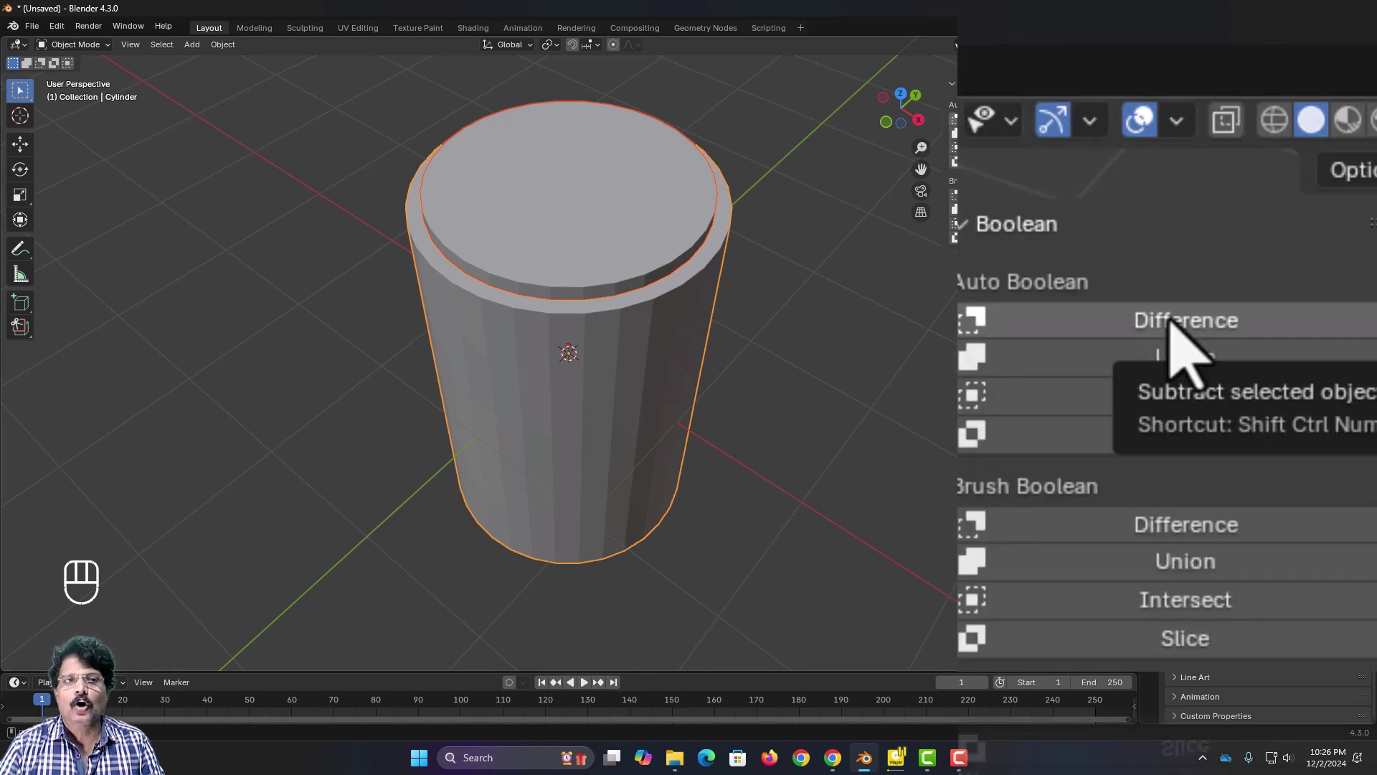
left_click(1033, 119)
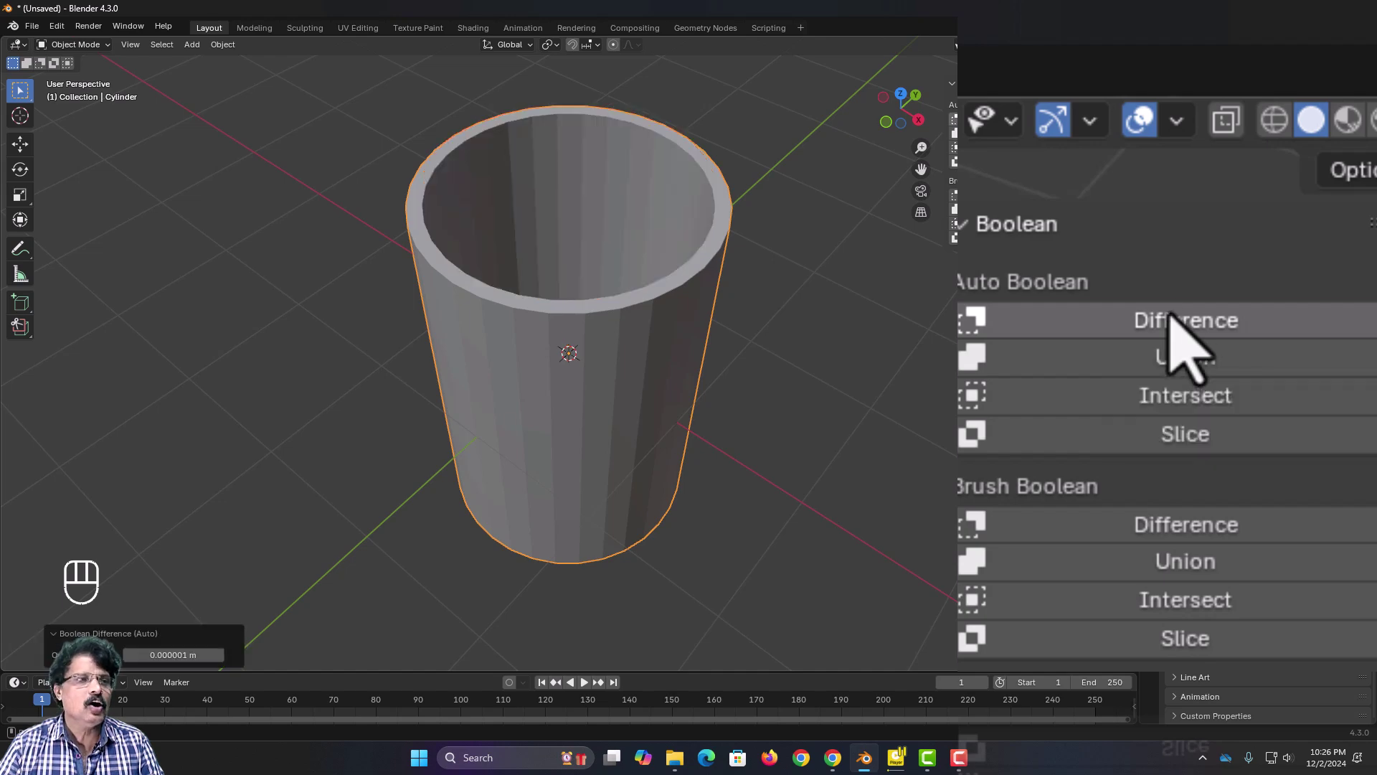
middle_click_drag(607, 402, 549, 411)
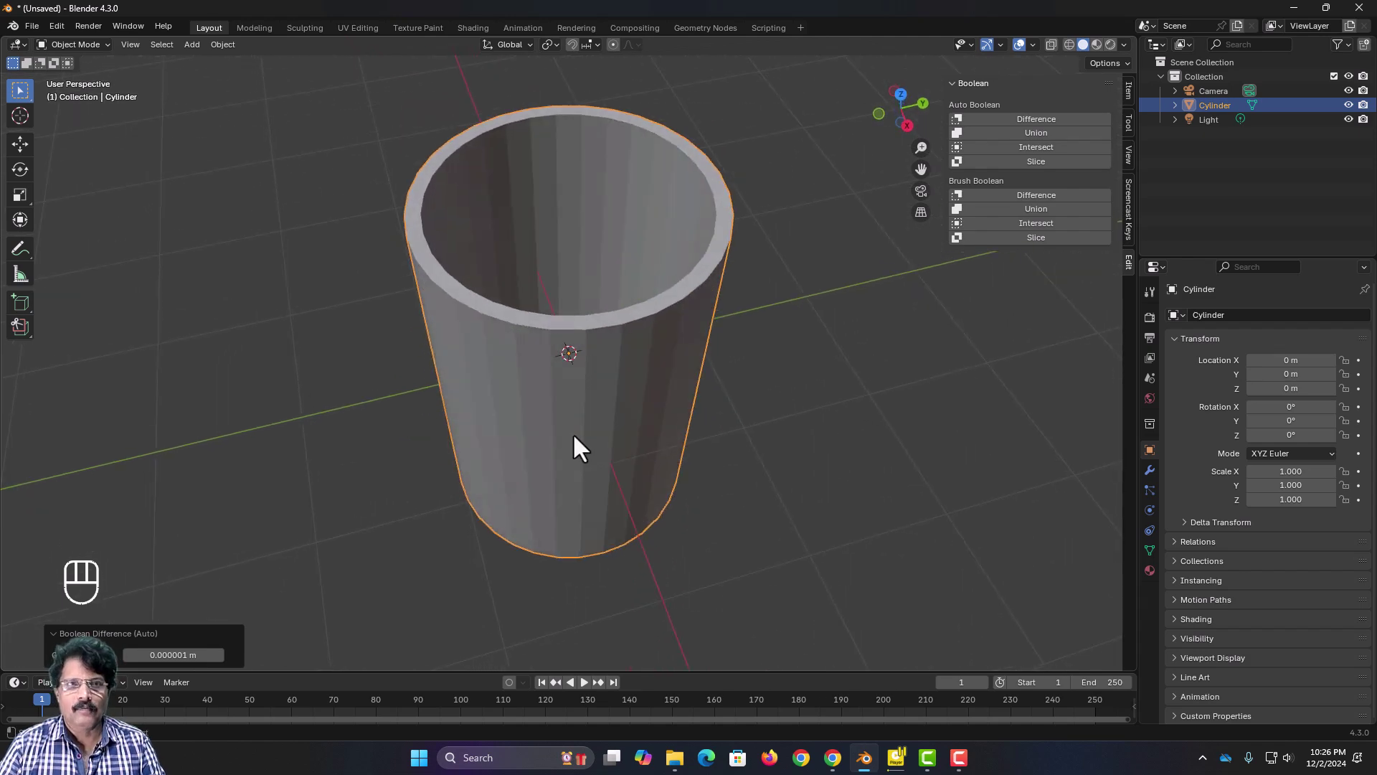
Step: In front view, add a torus at the cup's centre and rotate it 90° about the X axis
key("KP_1")
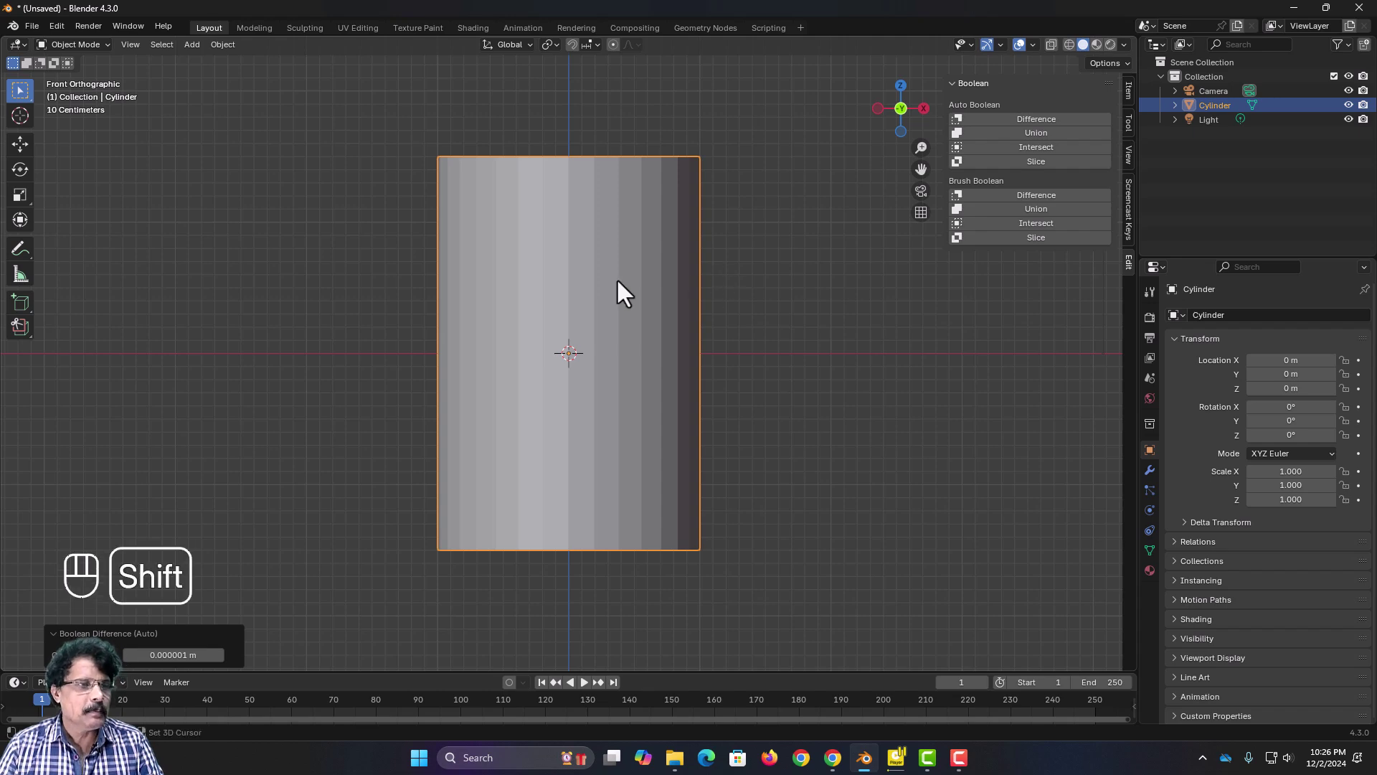
key("shift+a")
mouse_move(615, 284)
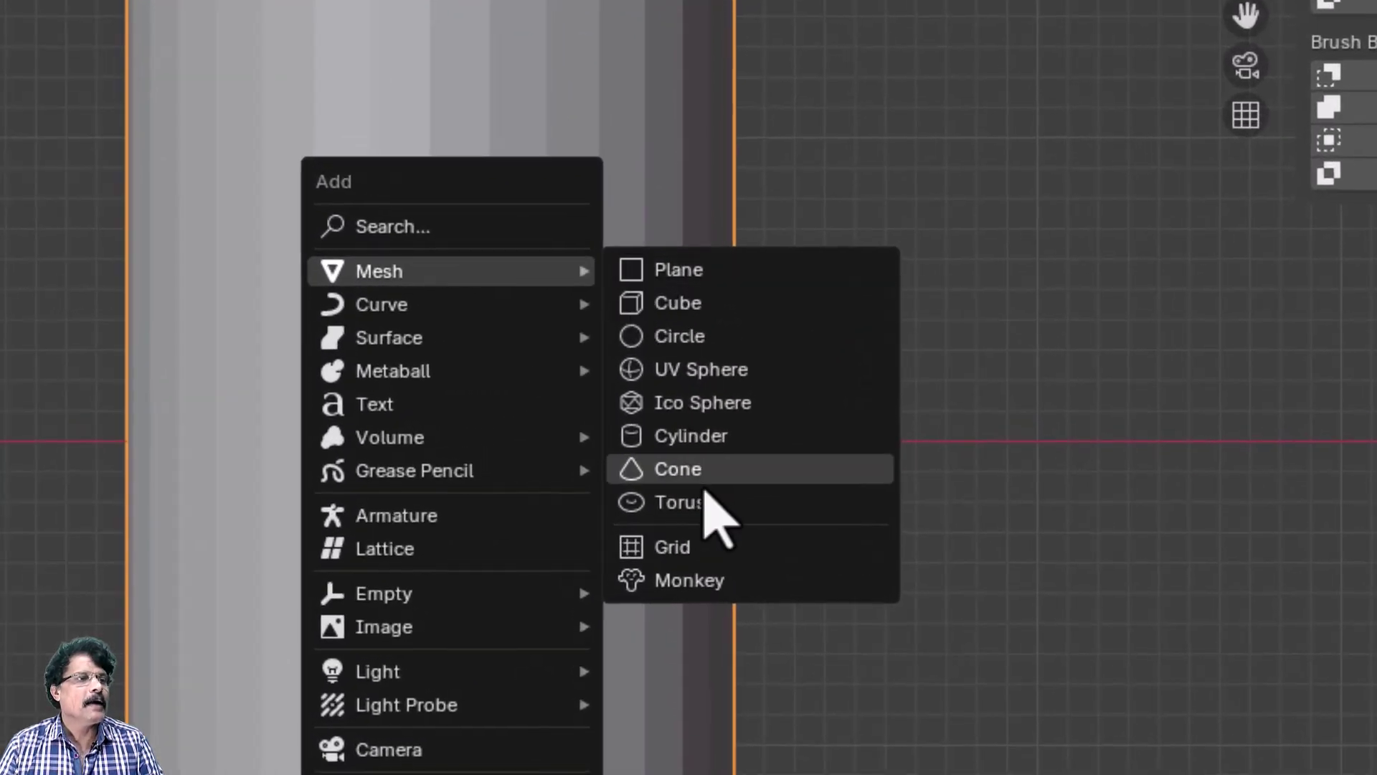
left_click(693, 438)
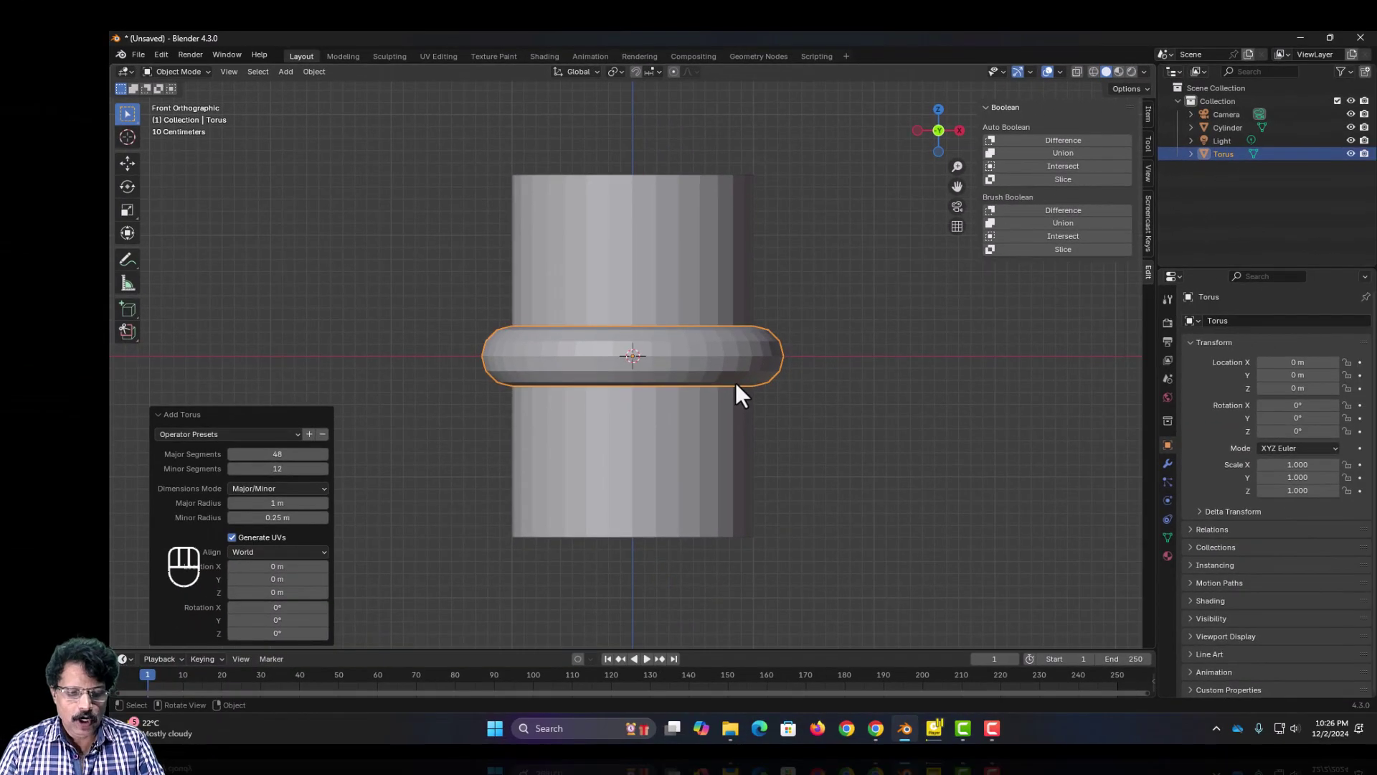
key("r")
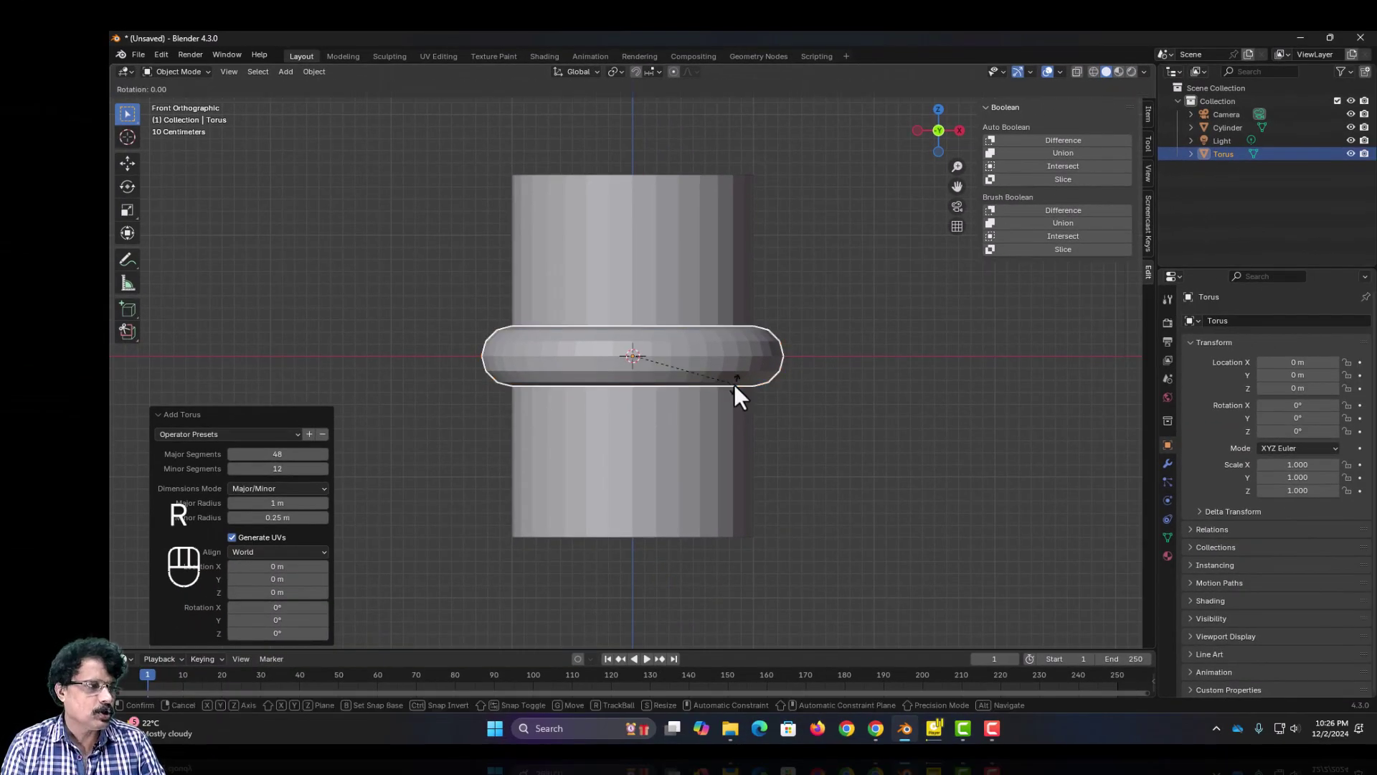
key("x")
key("9")
key("0")
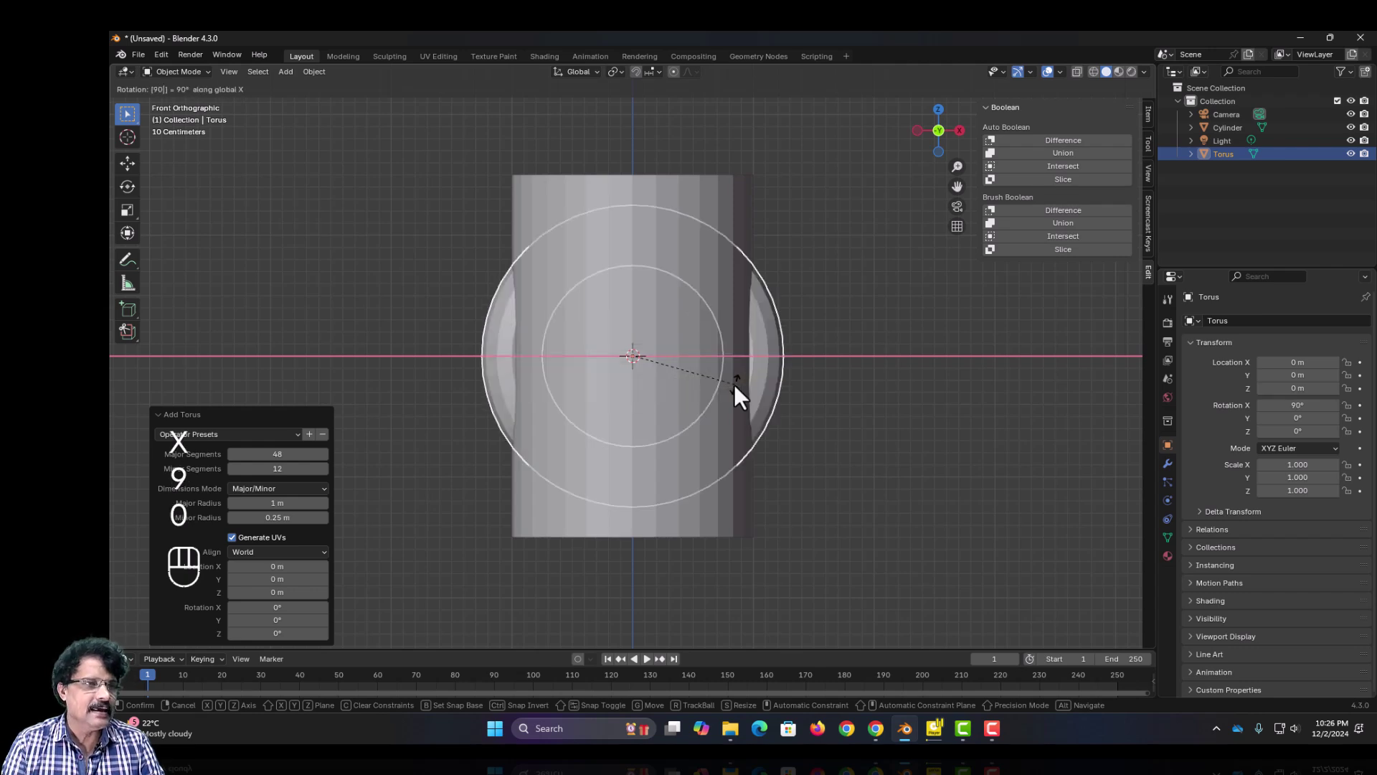
key("Return")
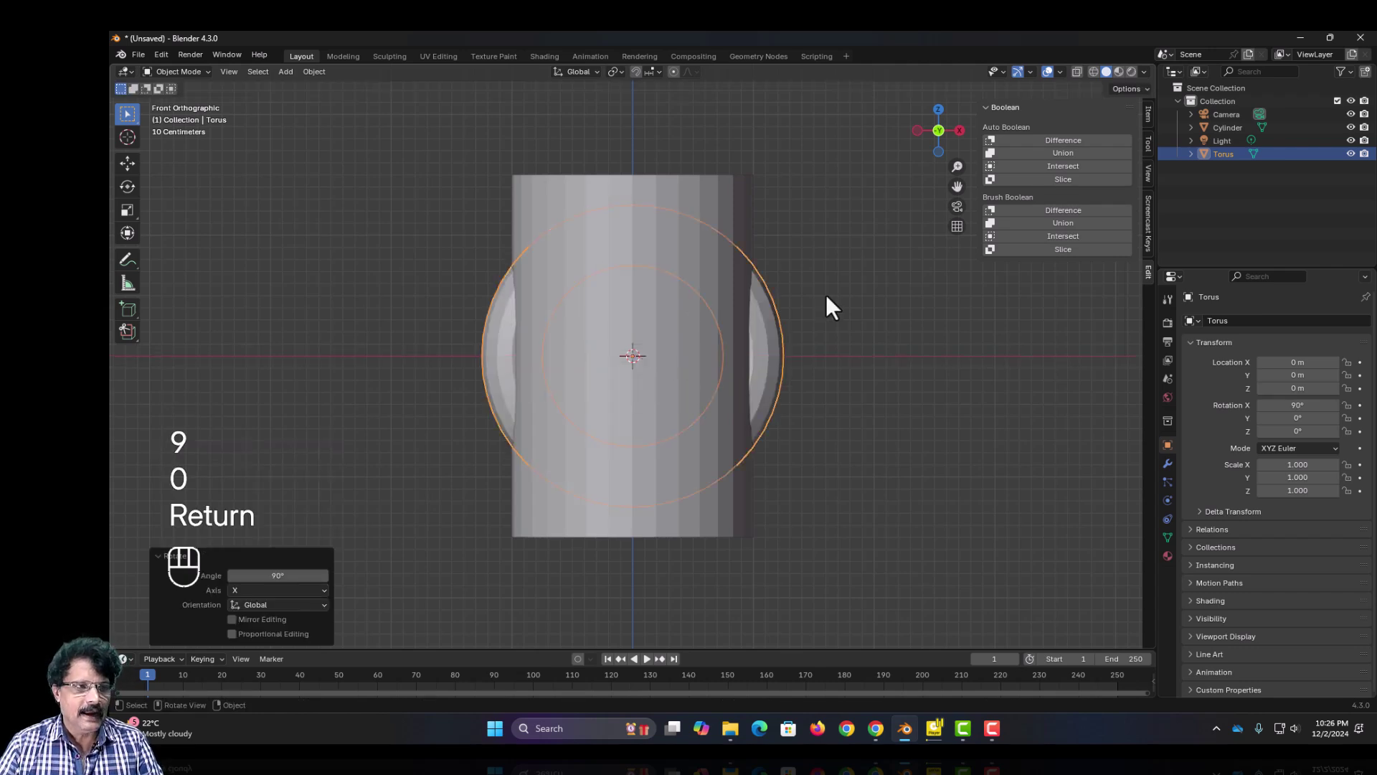
Step: Scale the torus down to about 0.56 and move it to the cup's right side, about X 1 m, Z 0.21 m
key("s")
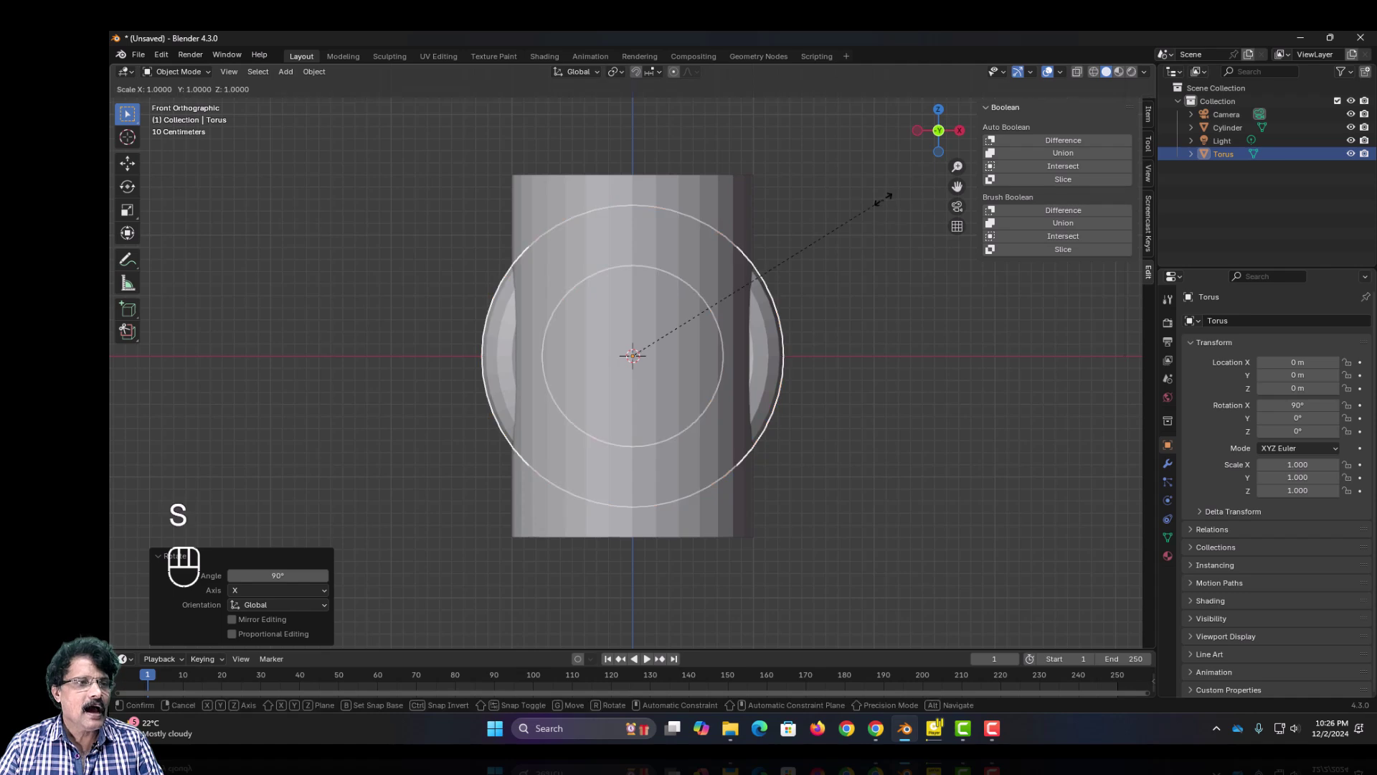
left_click(766, 259)
key("g")
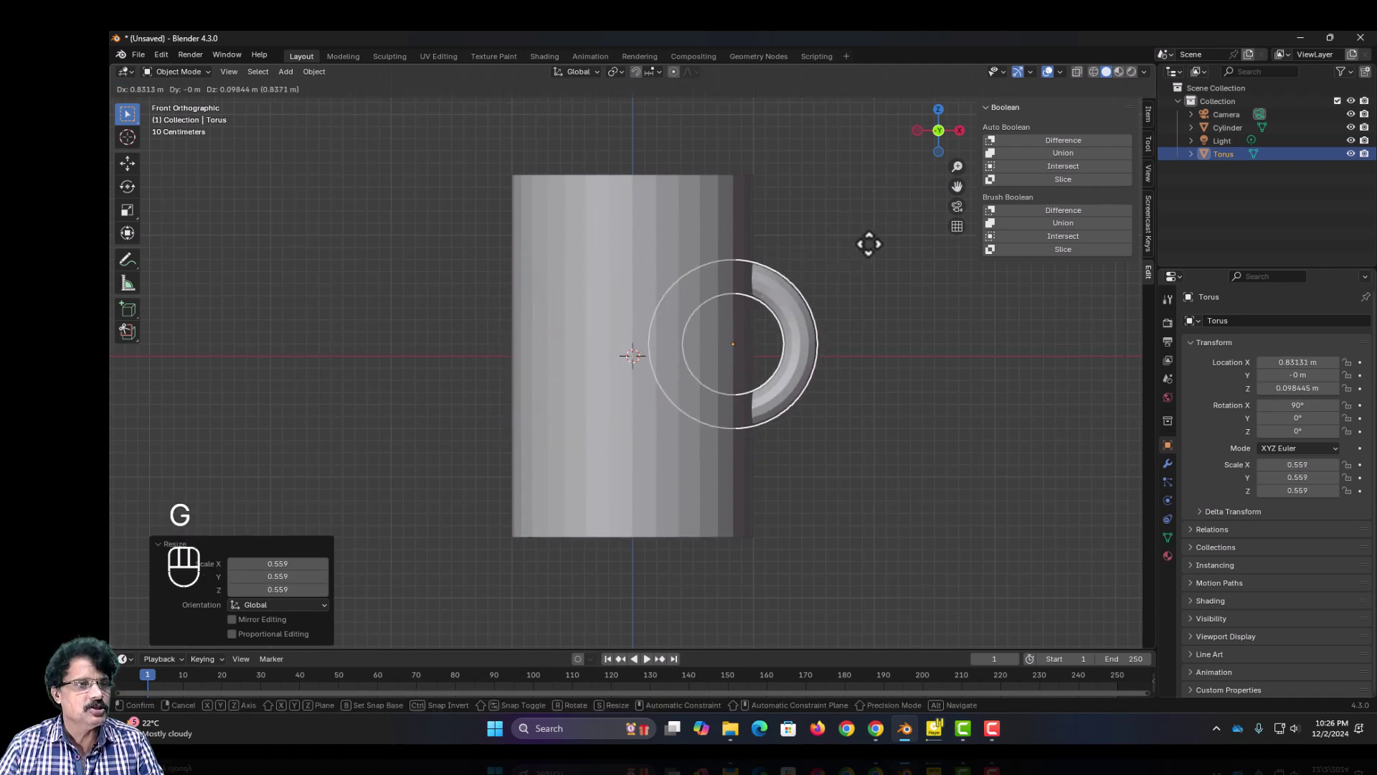
left_click(887, 233)
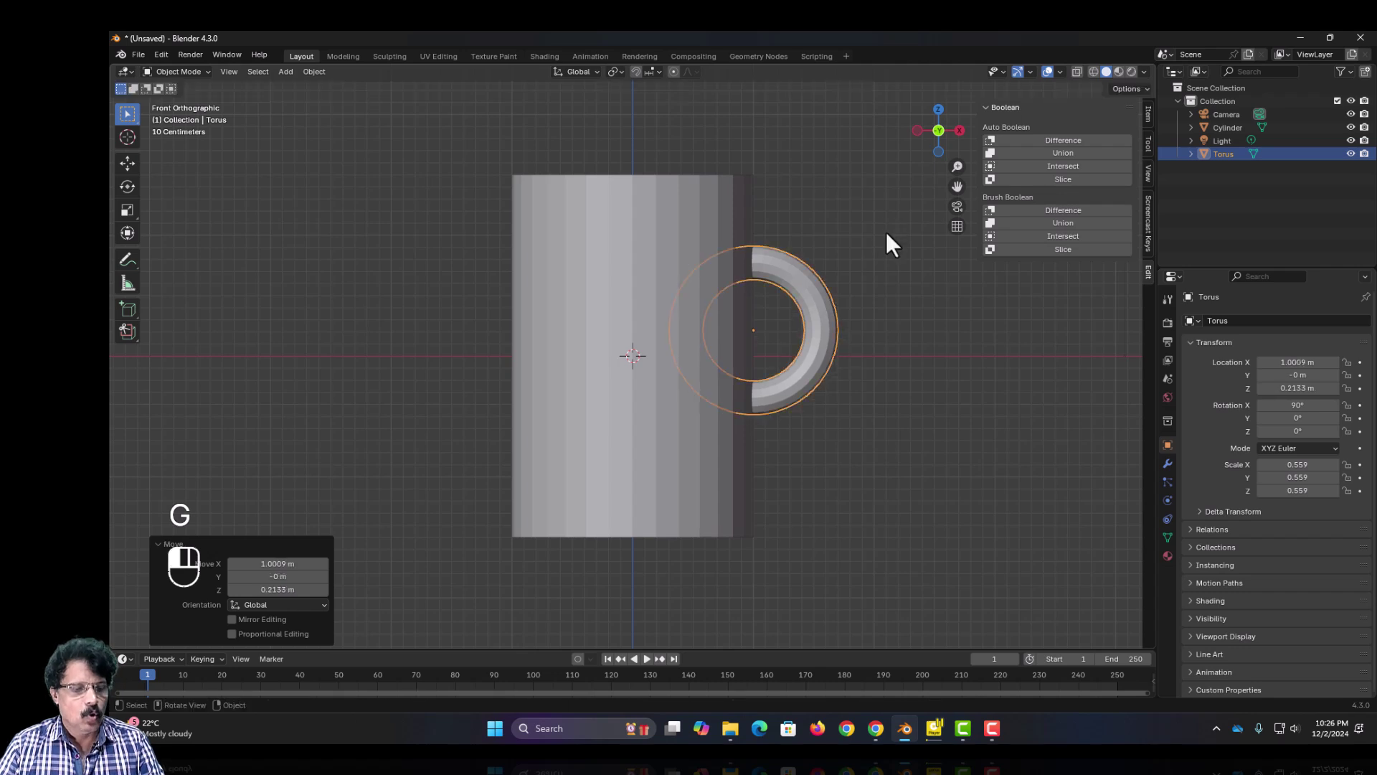
Step: Enlarge the torus to a scale of about 0.73 and shift it to about X 0.85 m, Z 0.11 m
key("s")
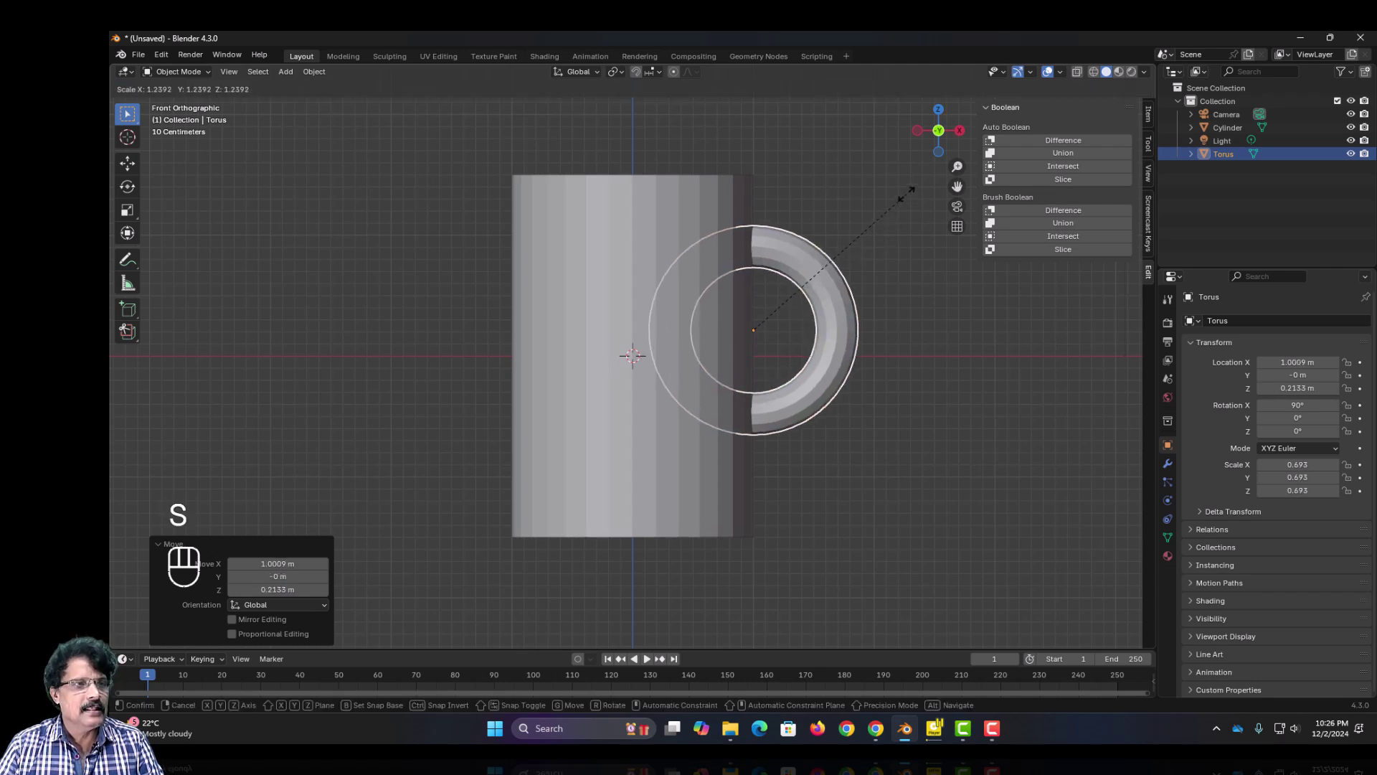
left_click(914, 184)
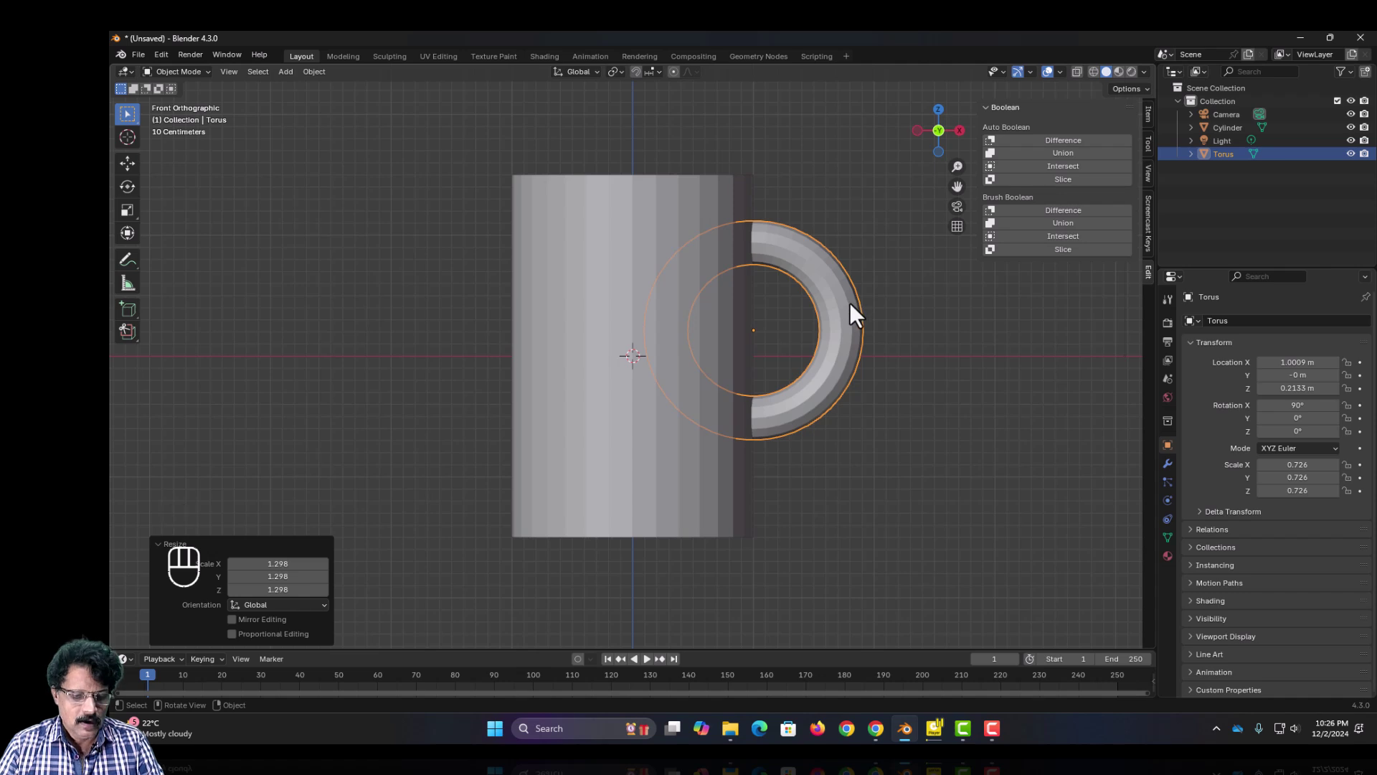
key("g")
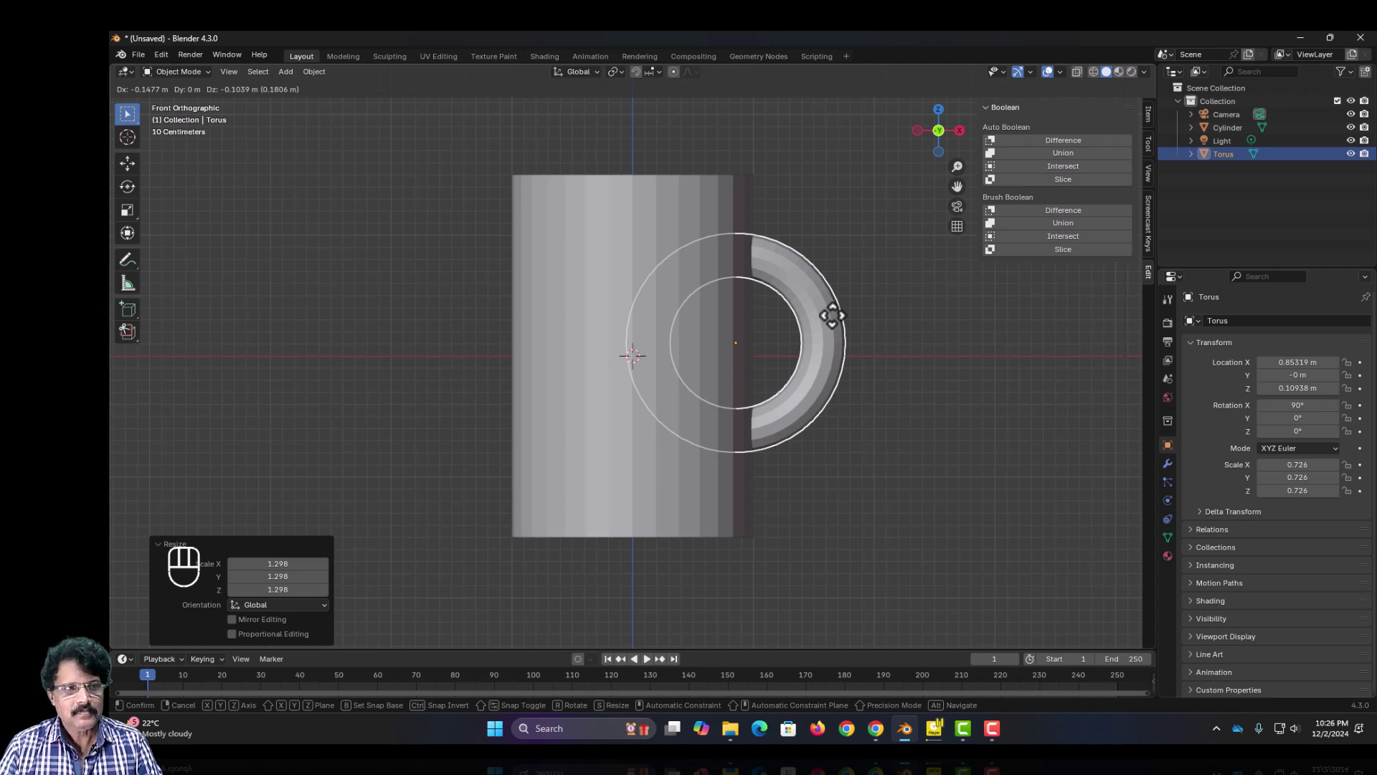
left_click(832, 316)
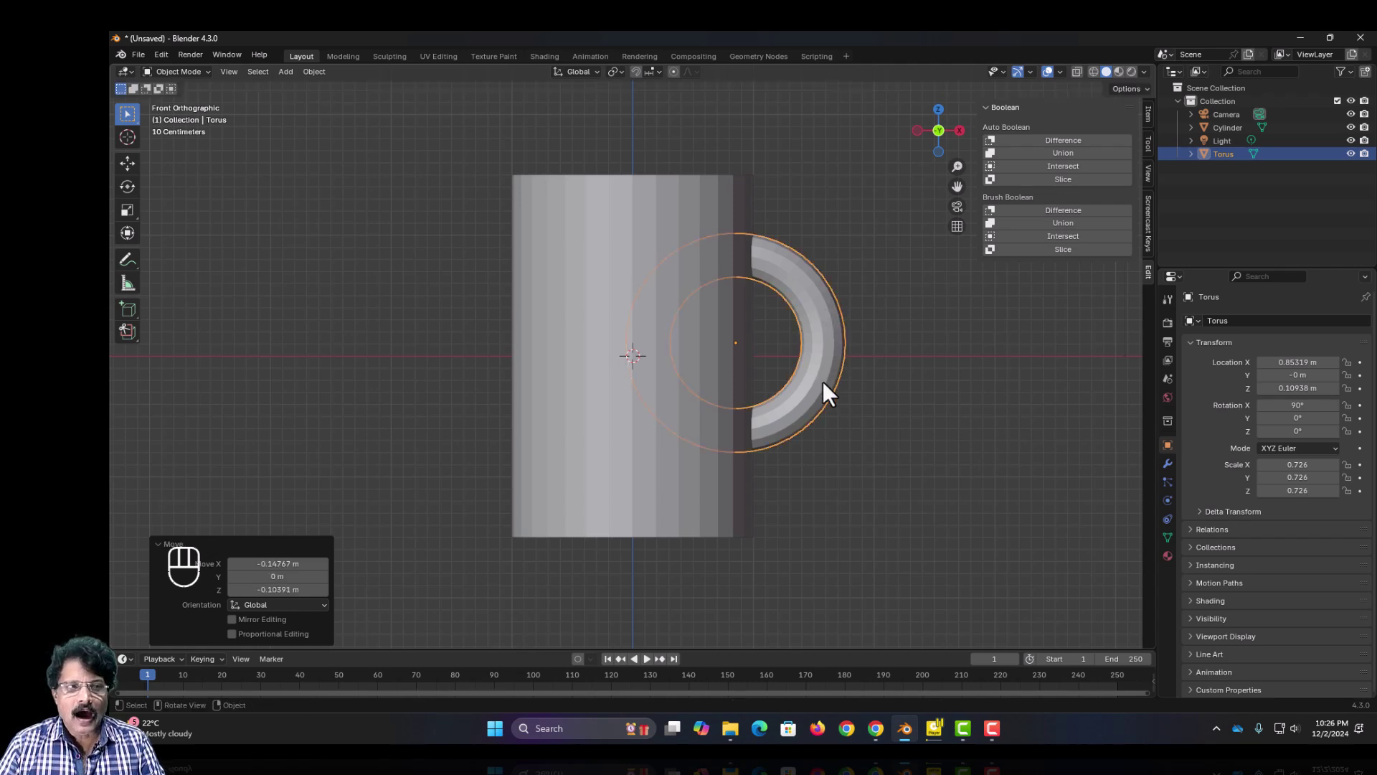
Step: Check how the torus pokes into the cup's interior, and in front view move it about 2 m along X, clear of the cup
middle_click_drag(825, 384, 822, 502)
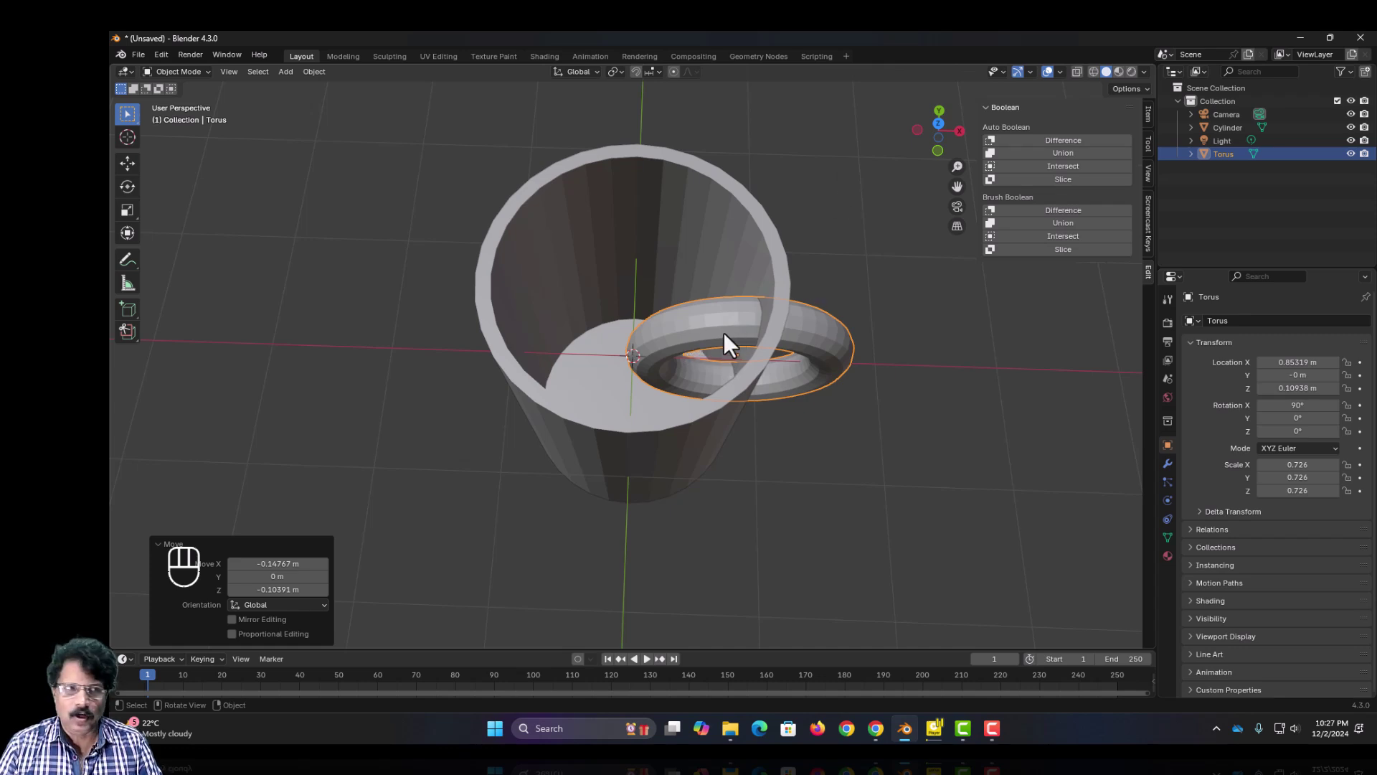
key("KP_1")
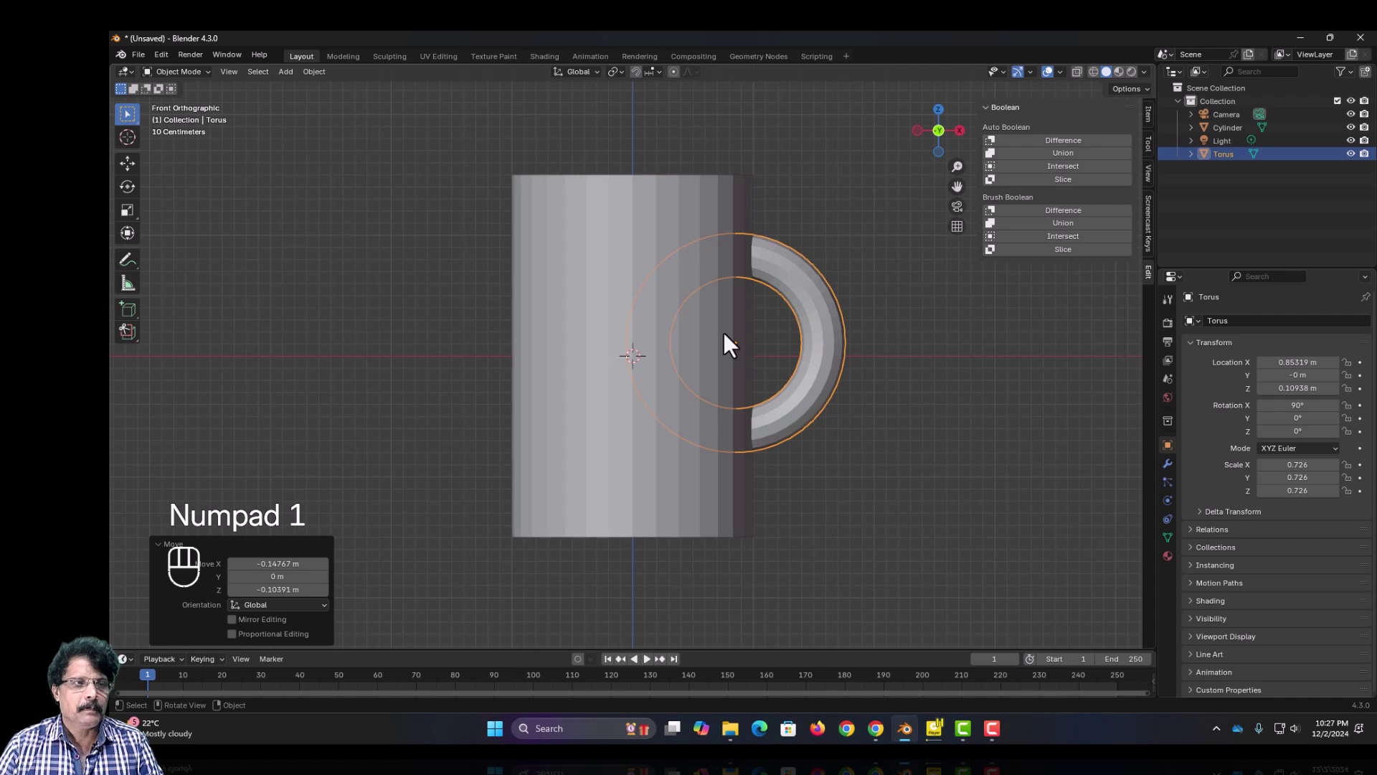
scroll(726, 333, "down", 2)
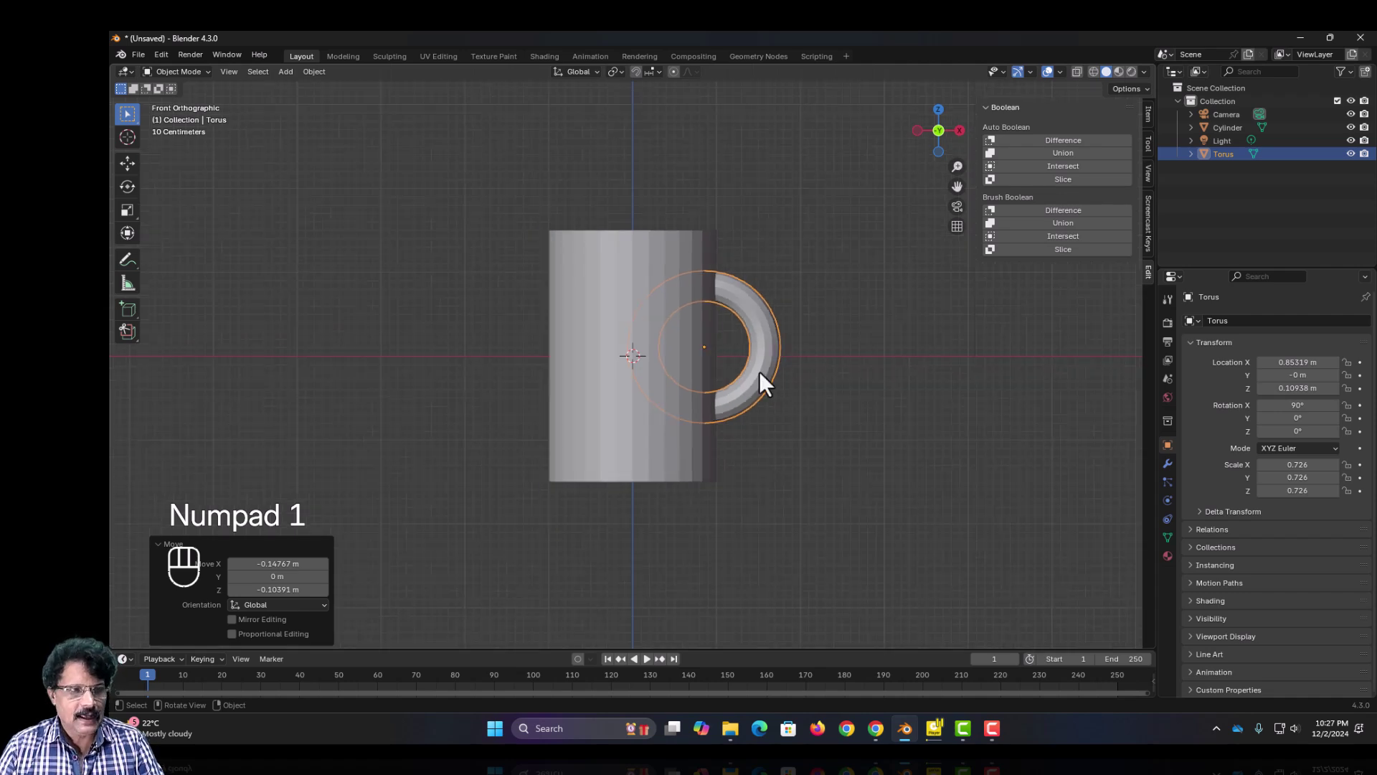
key("g")
key("x")
left_click(931, 413)
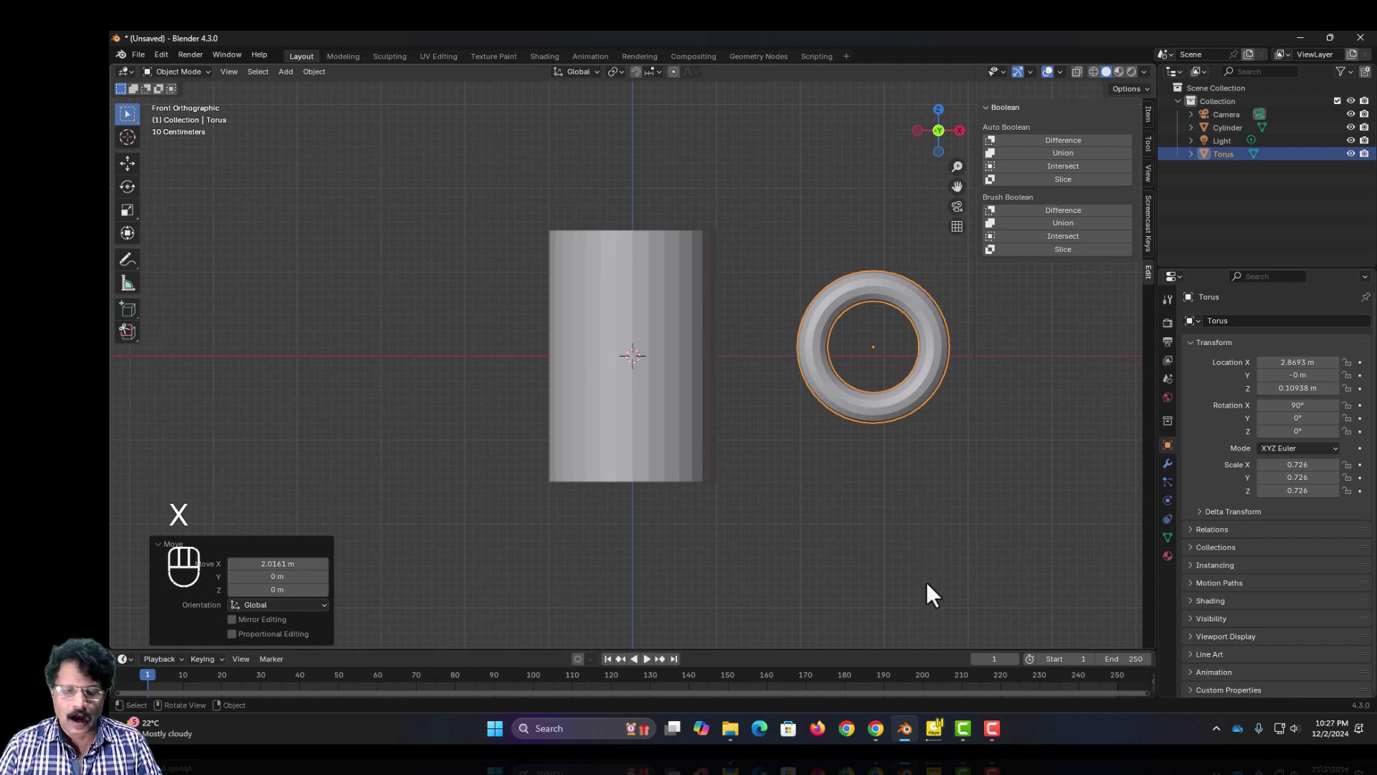
Step: Add a cube and move it along the X axis until it covers the half of the torus nearest the cup
key("shift+a")
mouse_move(638, 452)
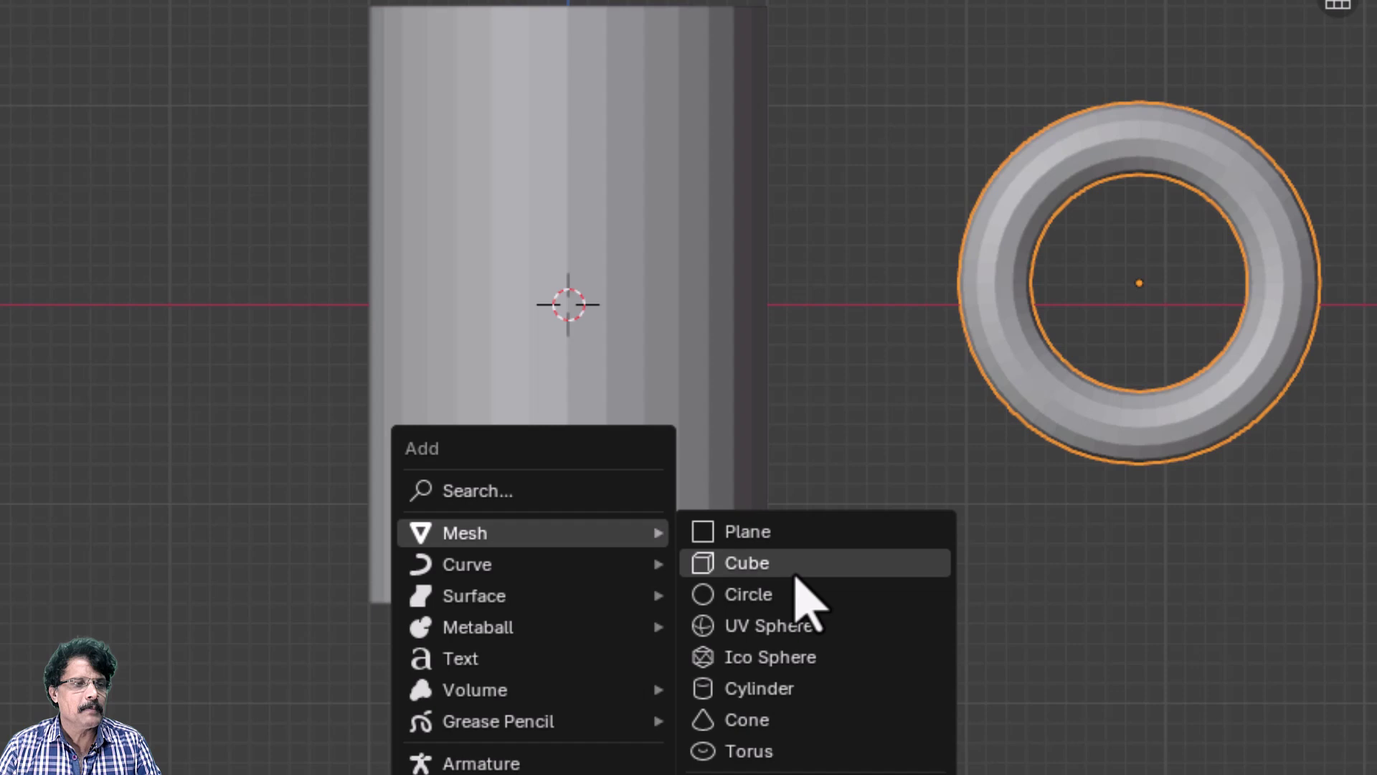
left_click(806, 601)
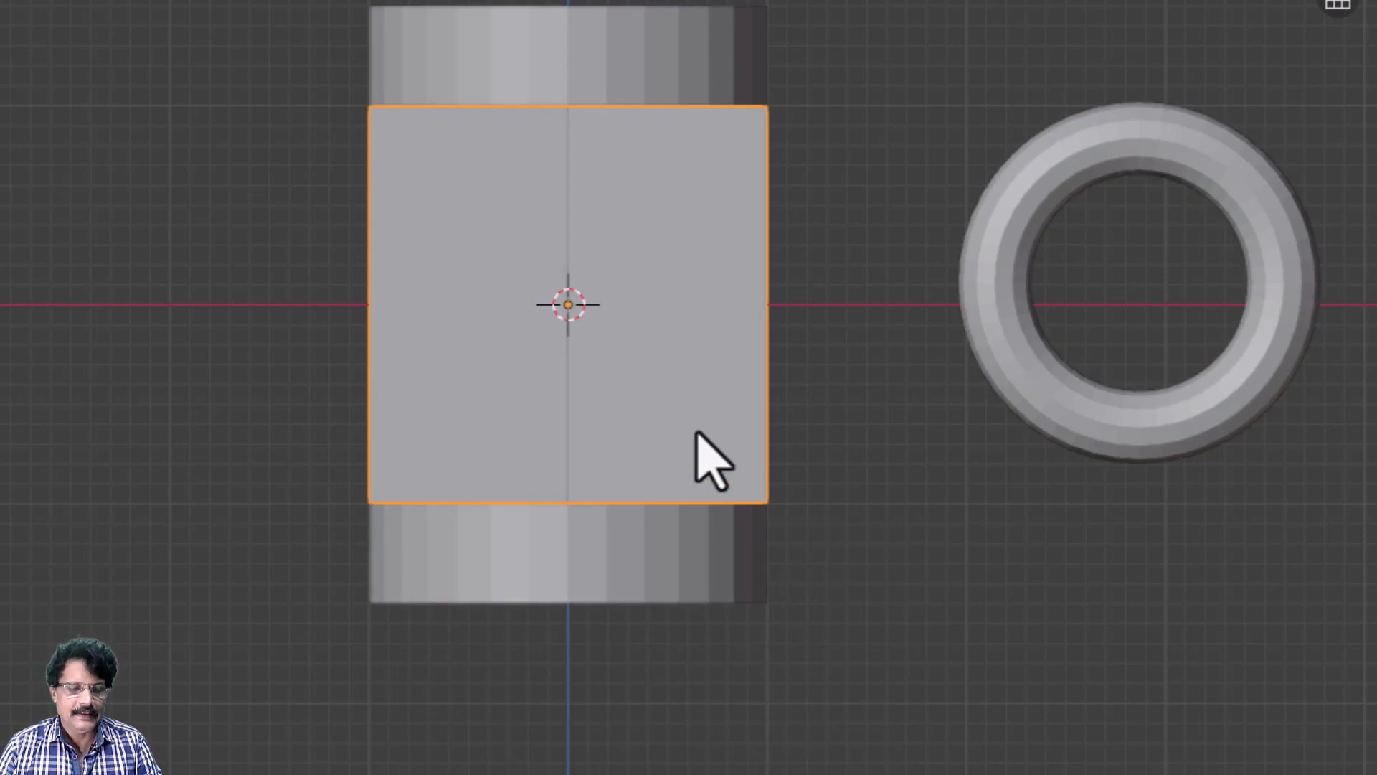
key("Tab")
key("g")
key("x")
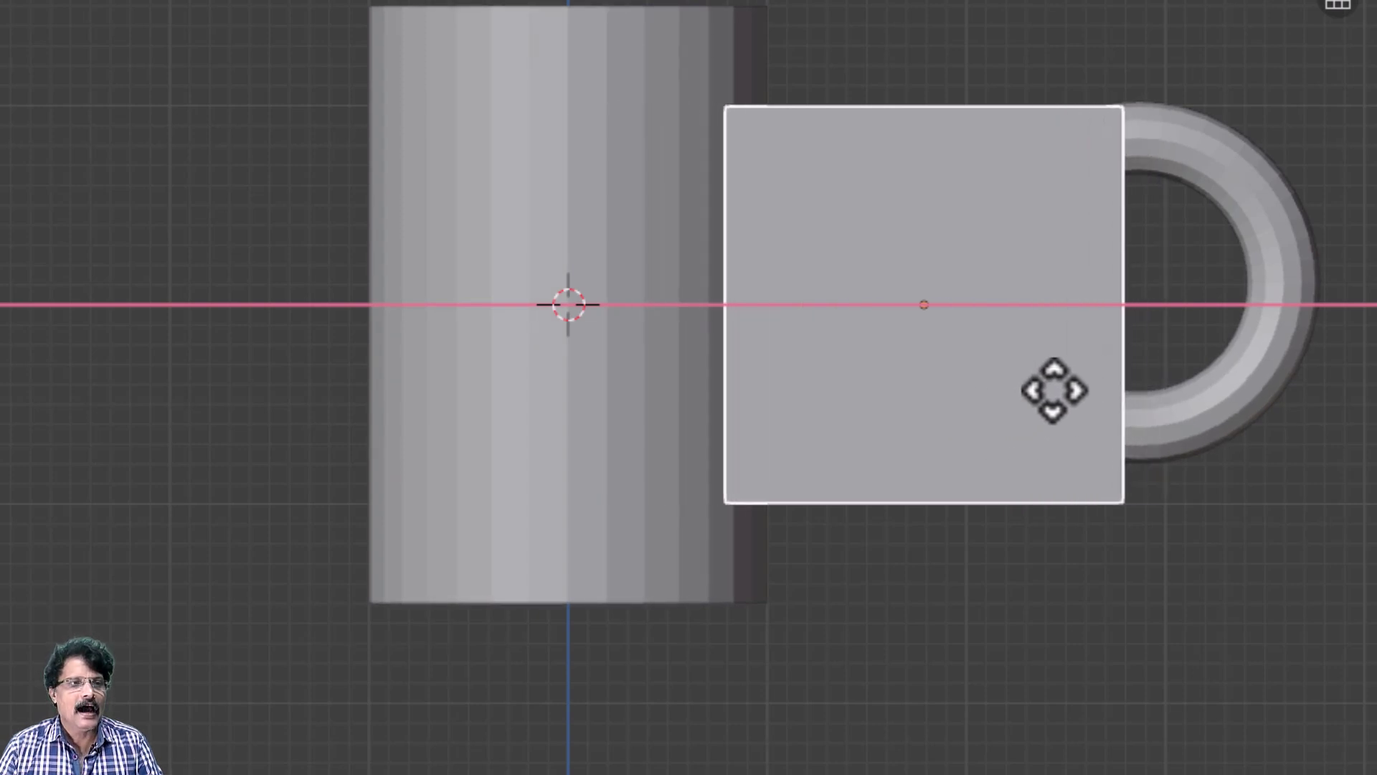
left_click(1053, 388)
Step: Scale the cube up to be taller than the torus and reposition its outer side near the torus's vertical centre line
key("s")
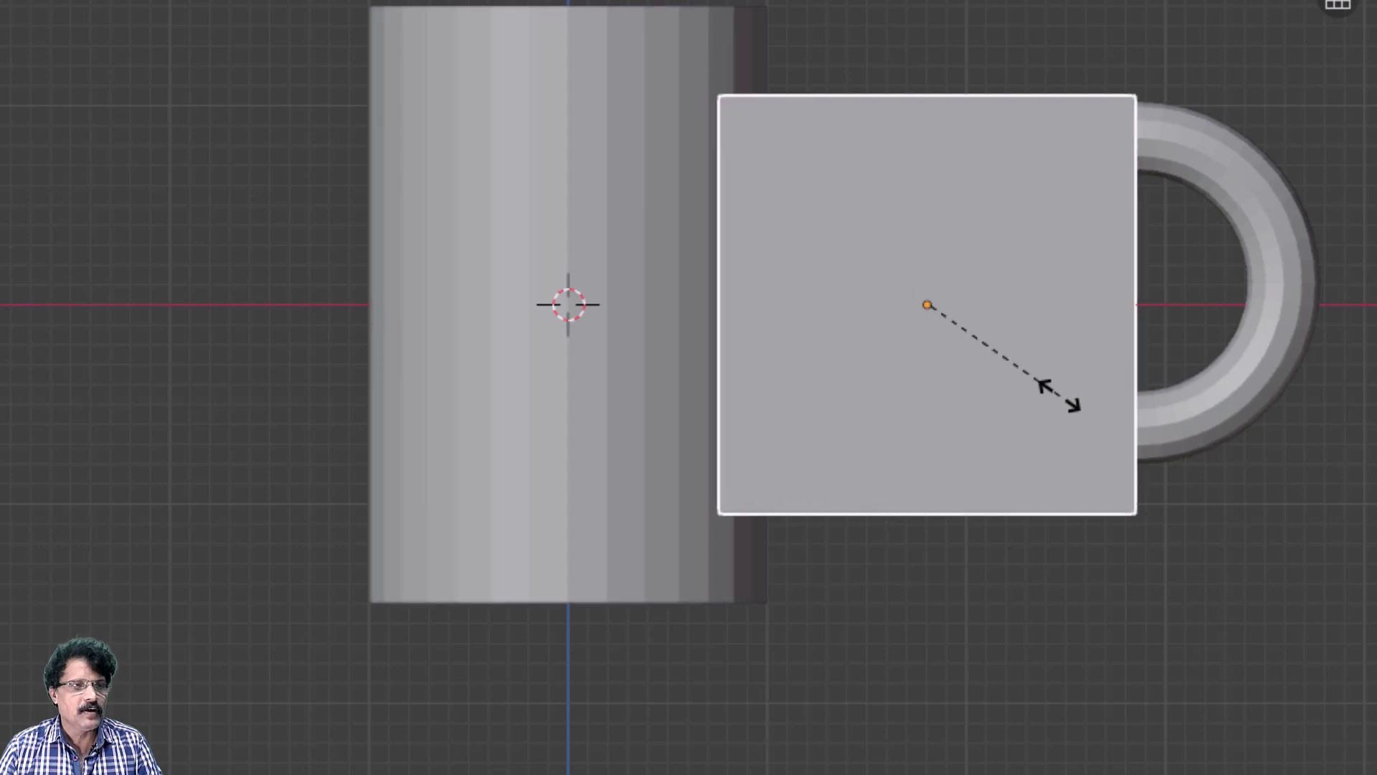
left_click(1057, 426)
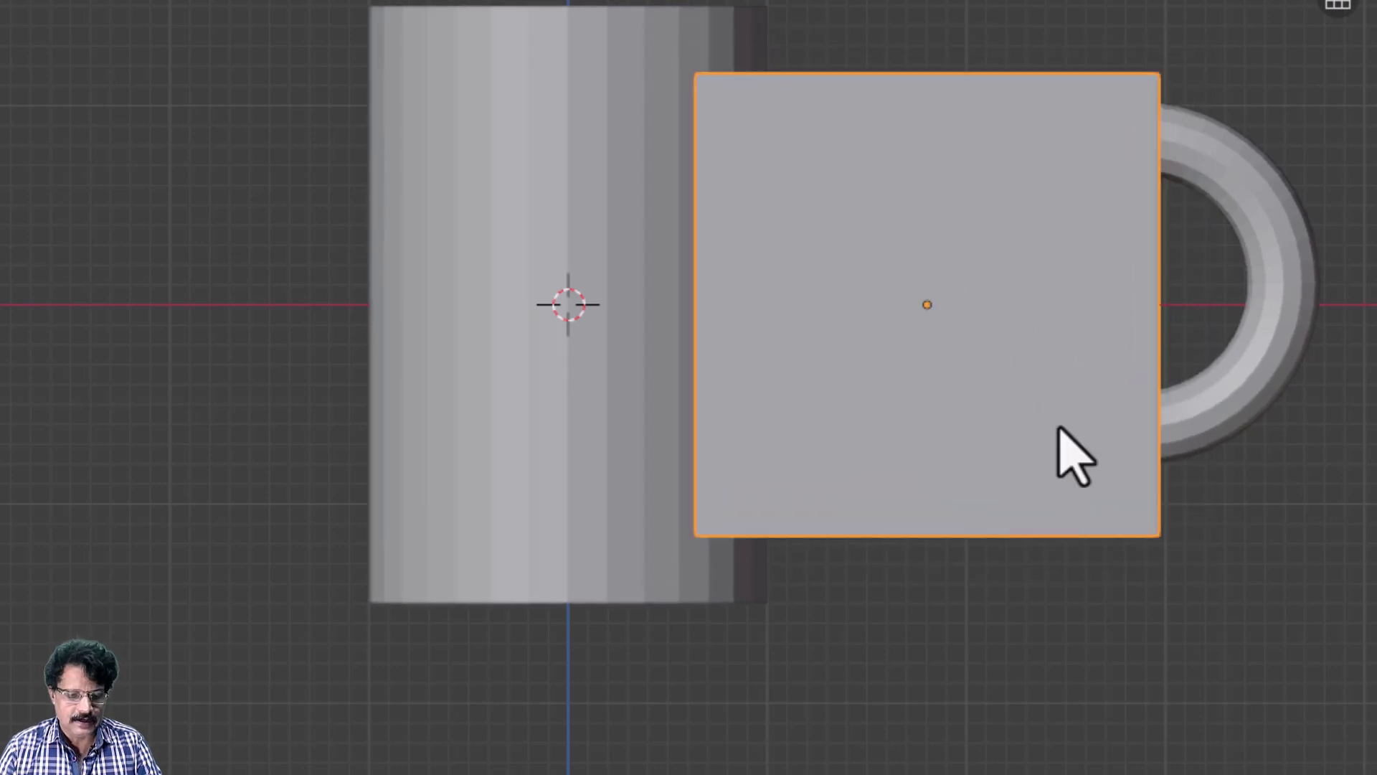
key("g")
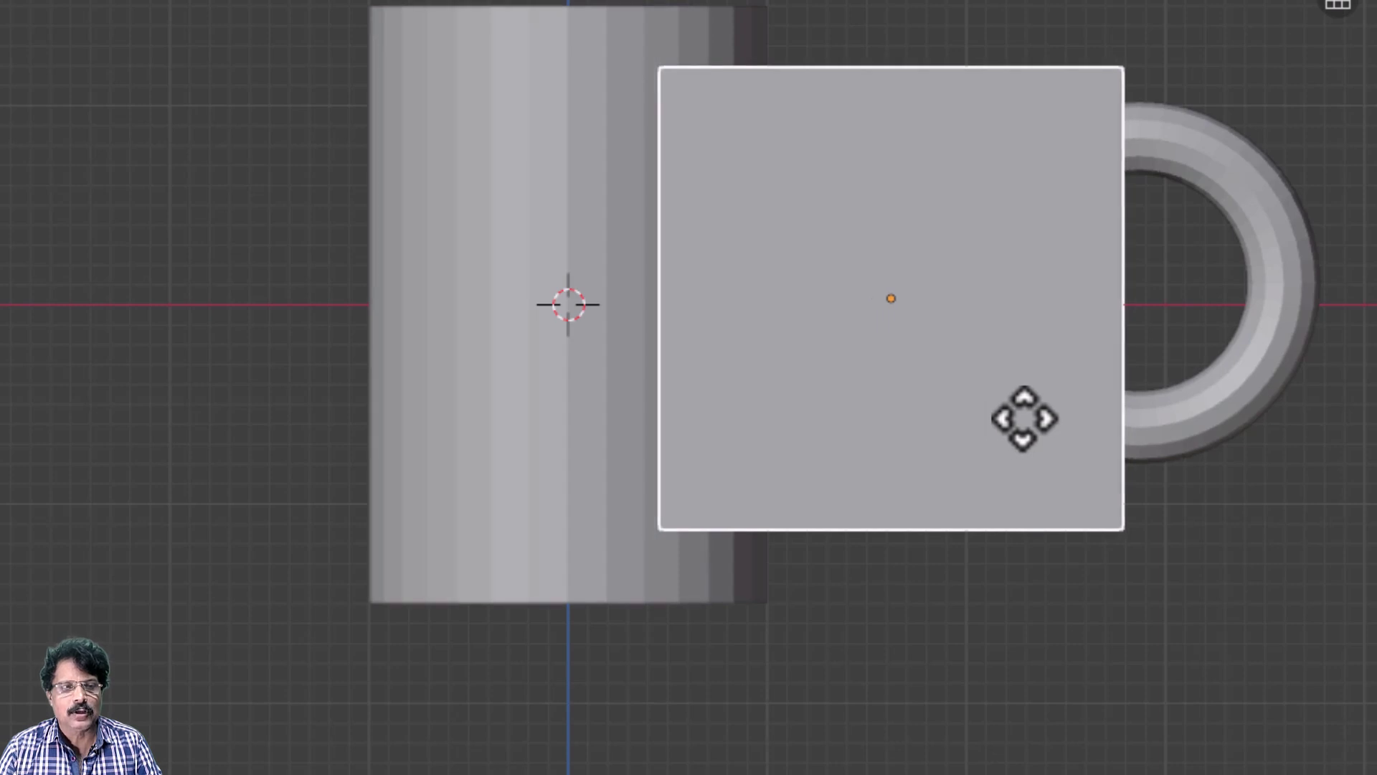
left_click(1024, 420)
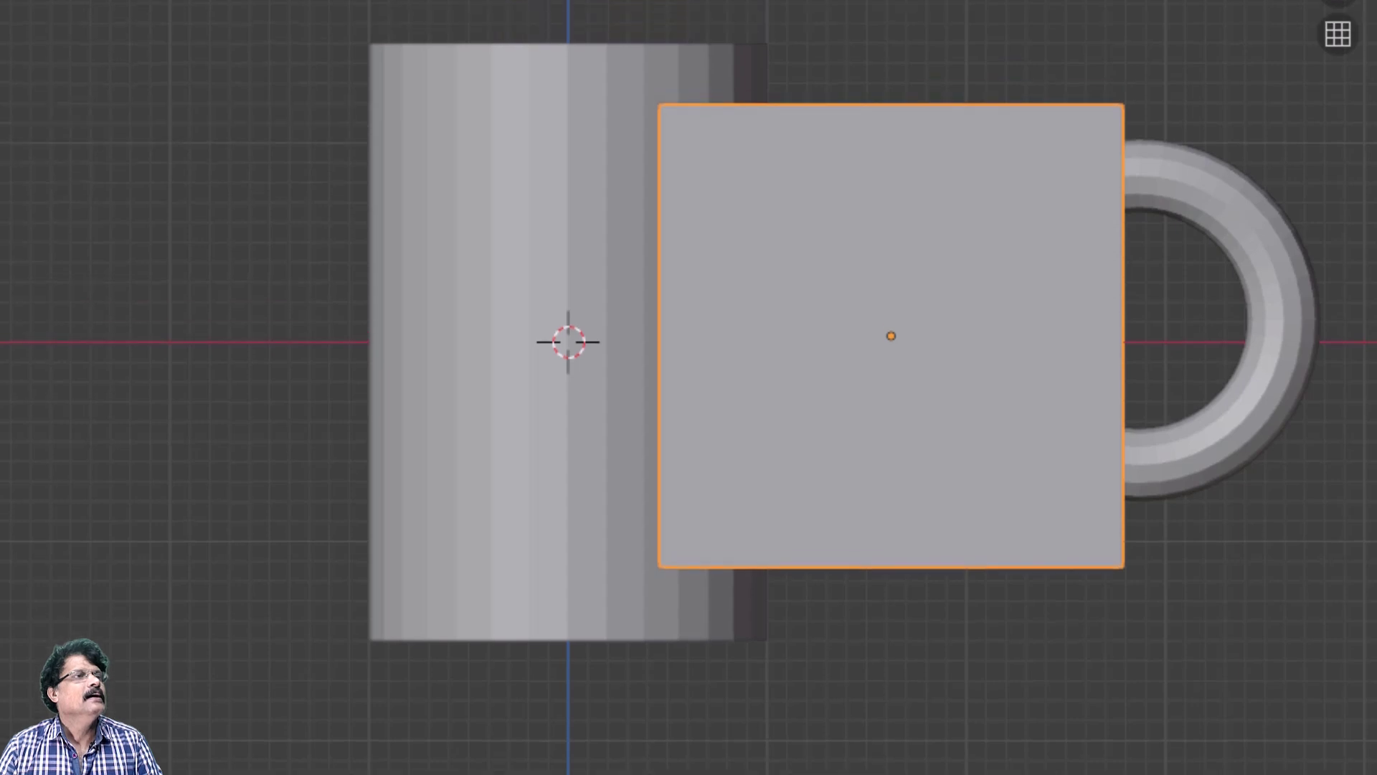
Step: Set the snap target to Edge and display the viewport in wireframe around the cube's overlap with the torus
left_click(618, 22)
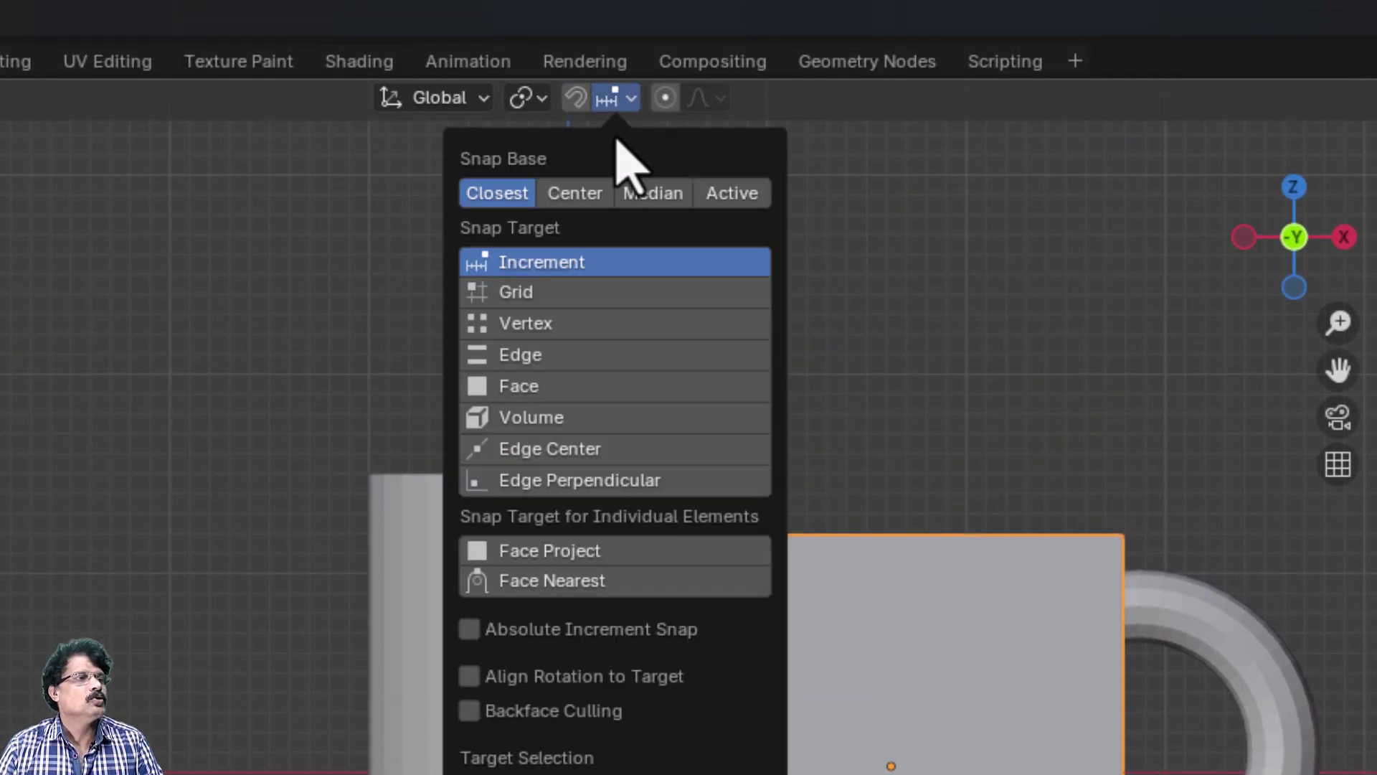
left_click(567, 357)
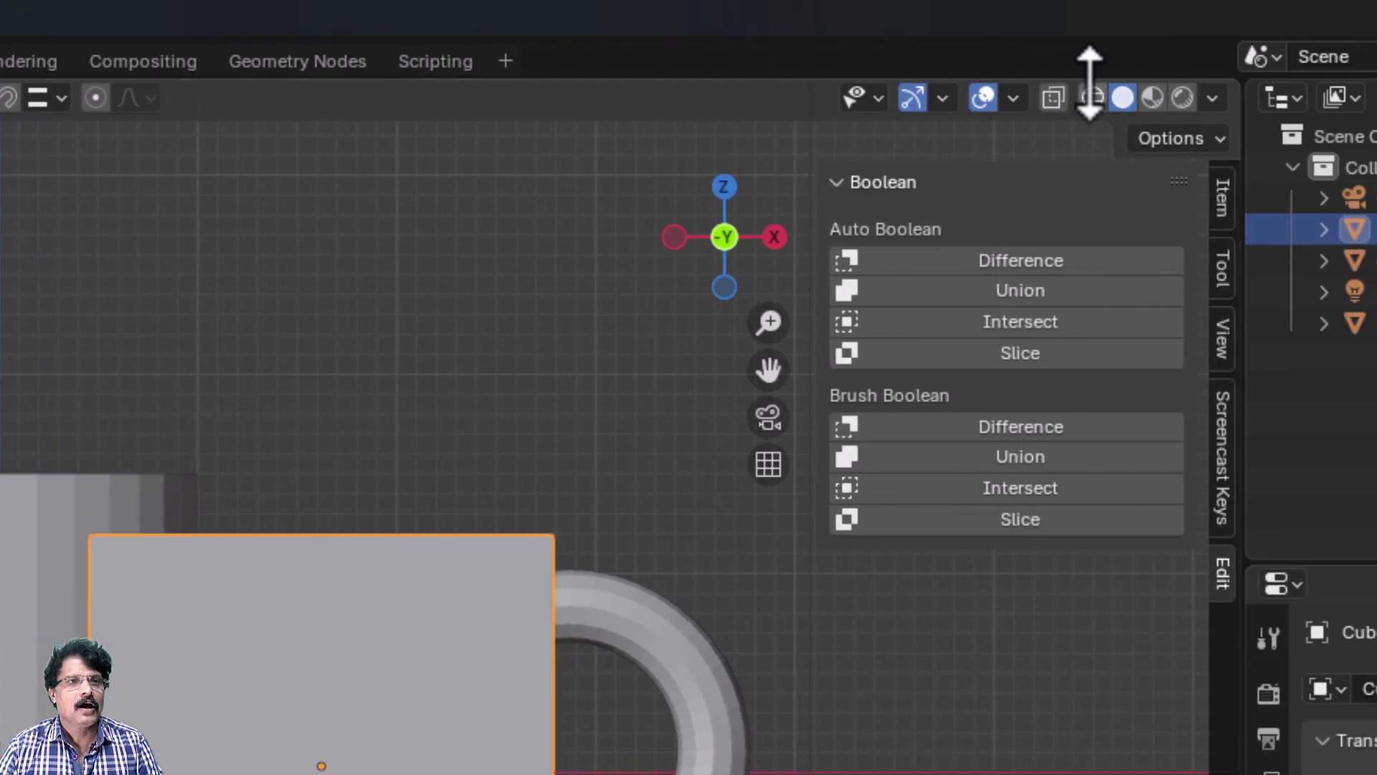
left_click(1092, 98)
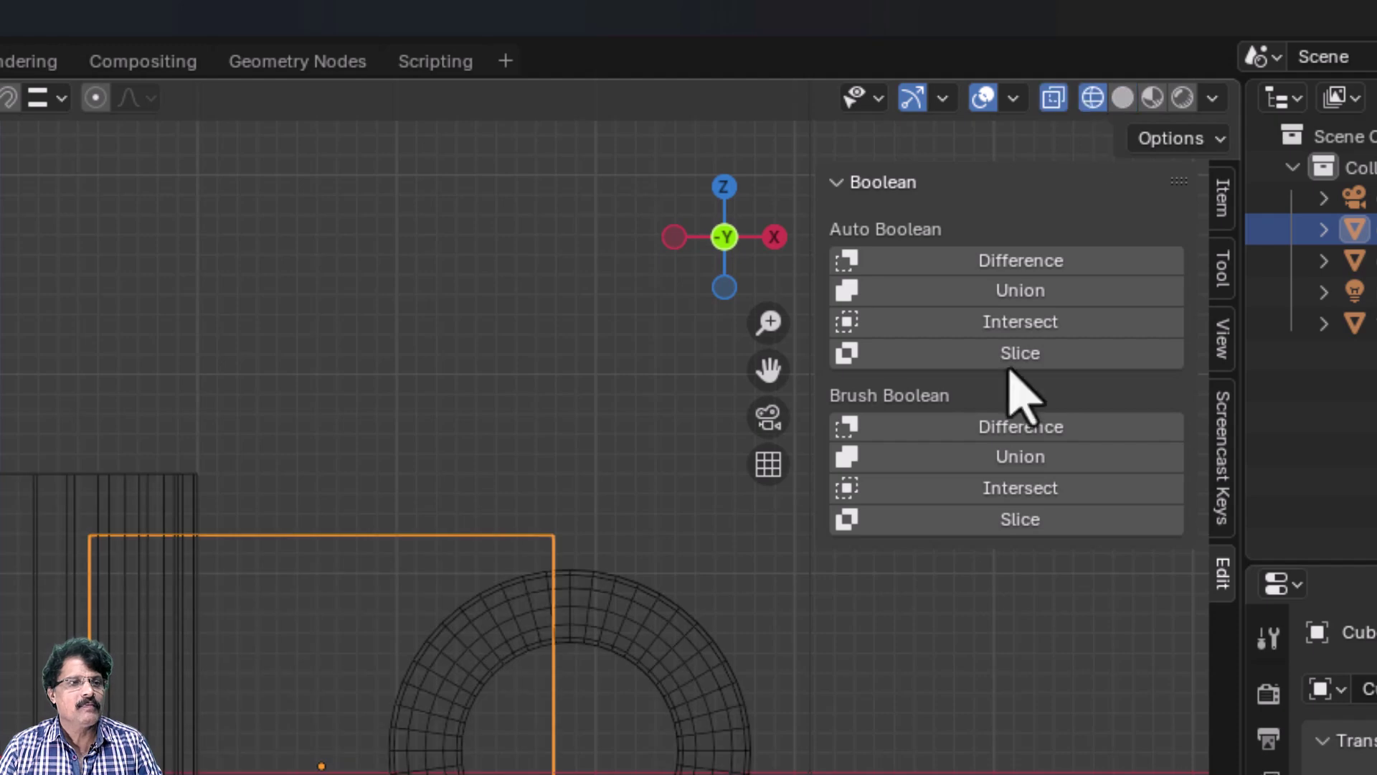
scroll(646, 574, "up", 3)
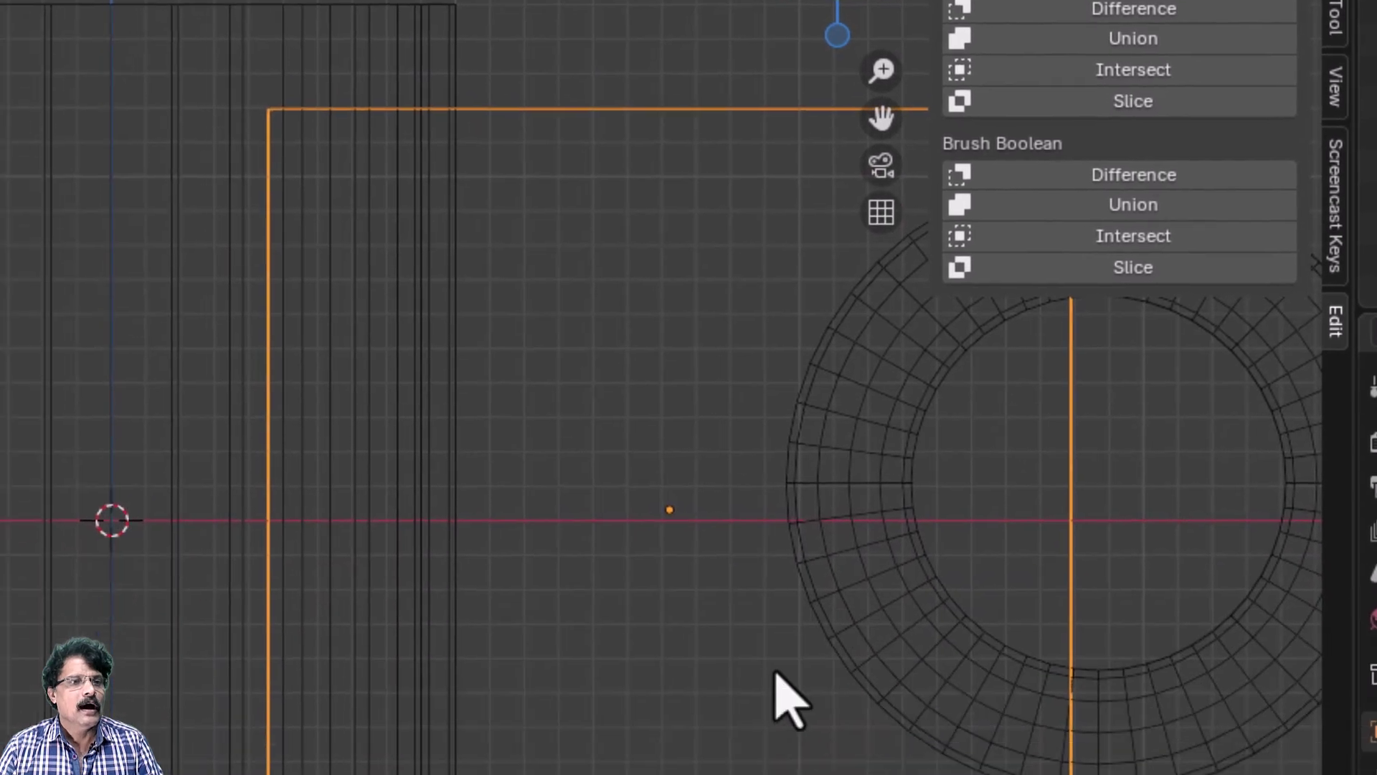
scroll(775, 673, "down", 2)
middle_click_drag(776, 641, 377, 647, "shift")
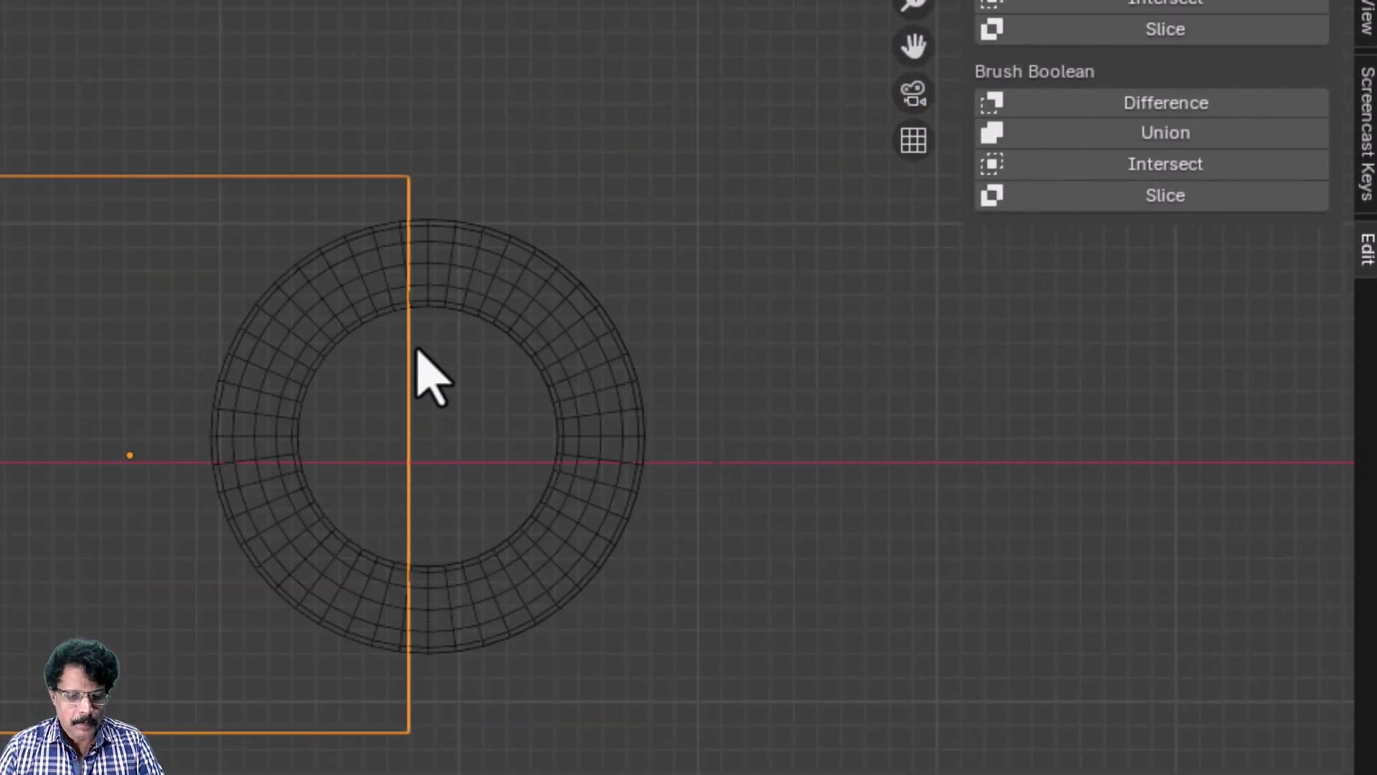
Step: Move the cube about 0.08 m along X, snapping its outer side onto the torus's vertical centre line, and restore solid shading
key("g")
key("x")
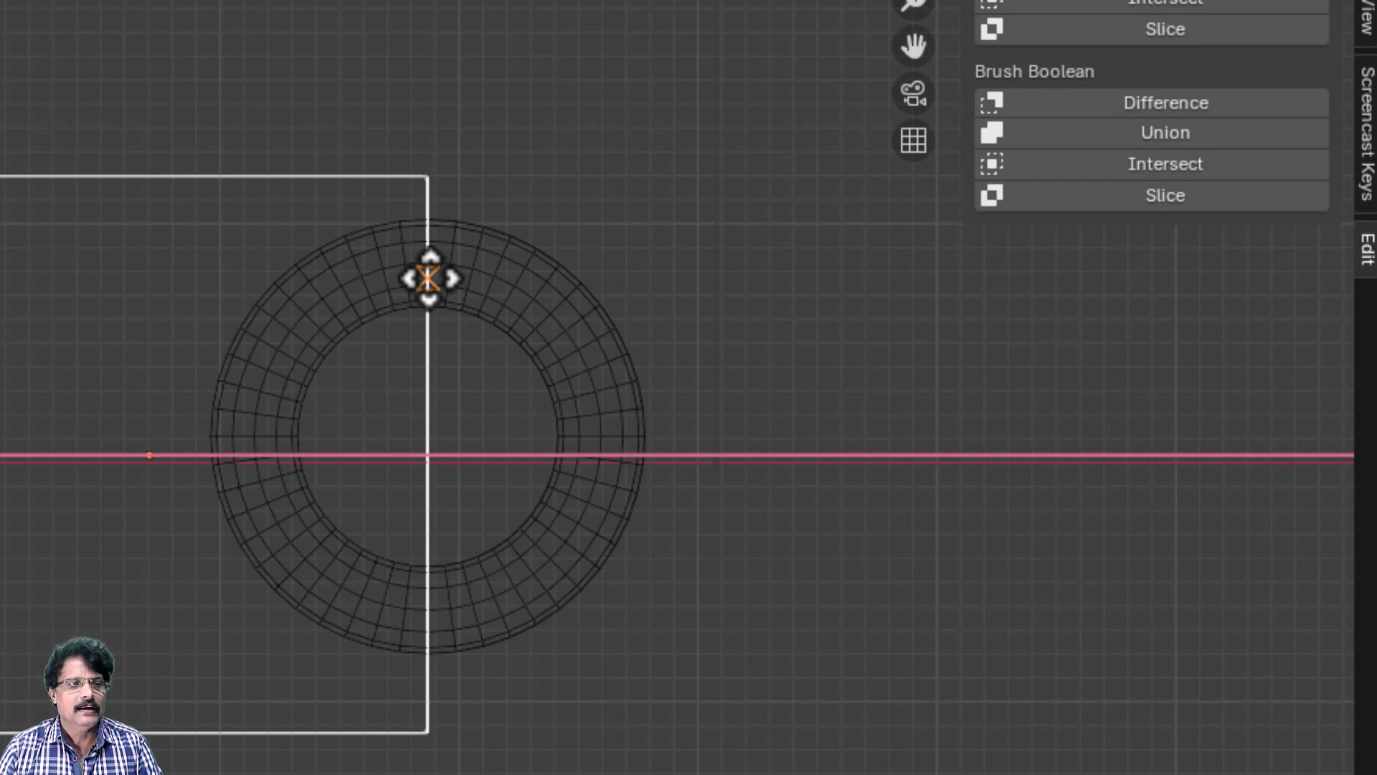
left_click(428, 278)
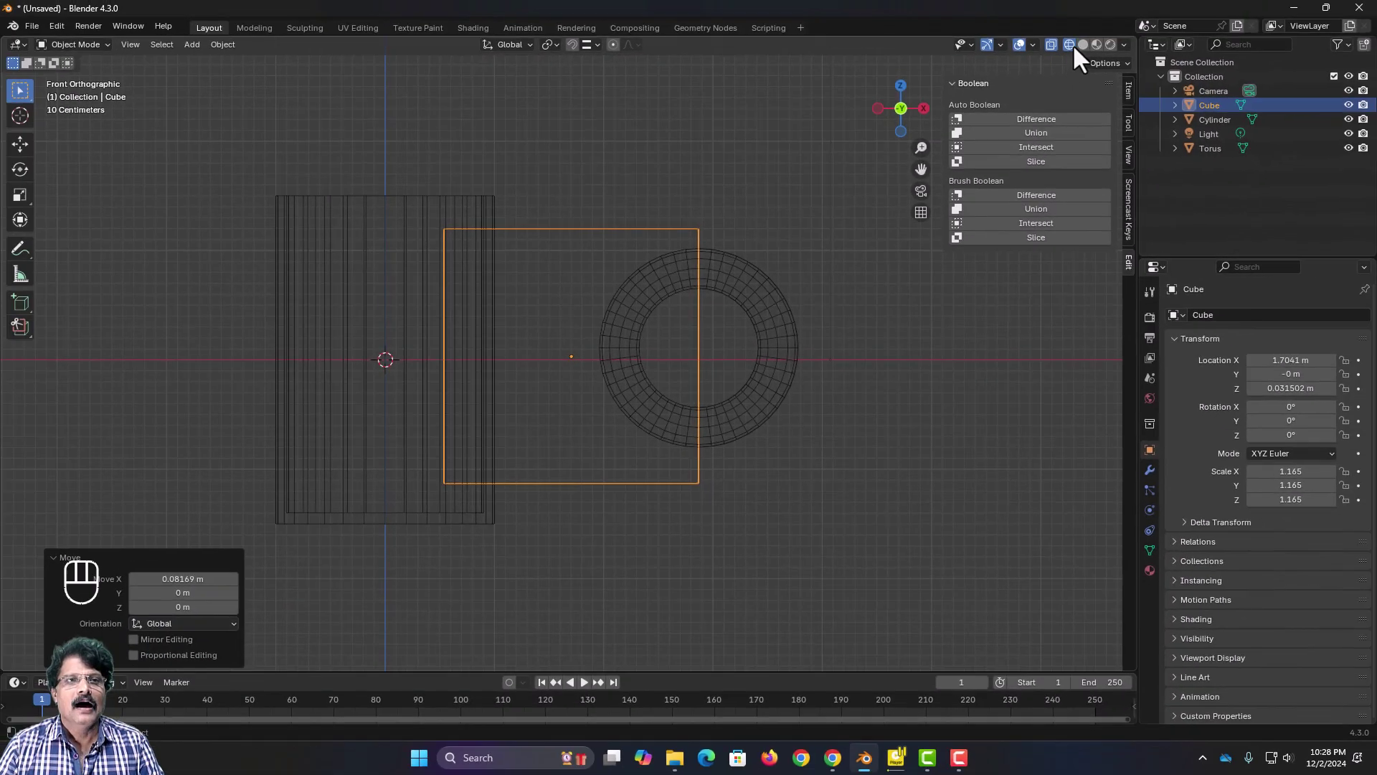
left_click(1083, 45)
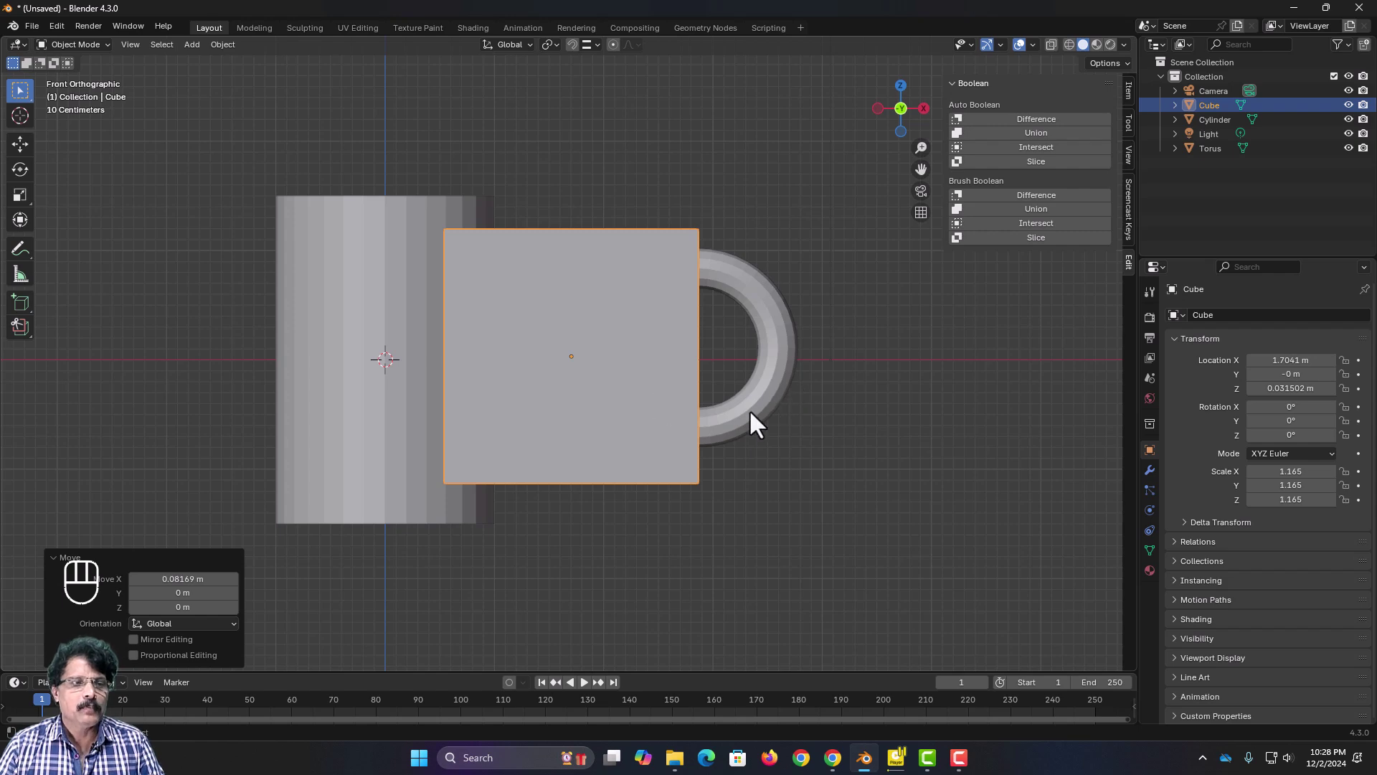
Step: Cut the cube out of the torus with an Auto Boolean Difference, keeping the torus as the active object
left_click(735, 467)
left_click(674, 429)
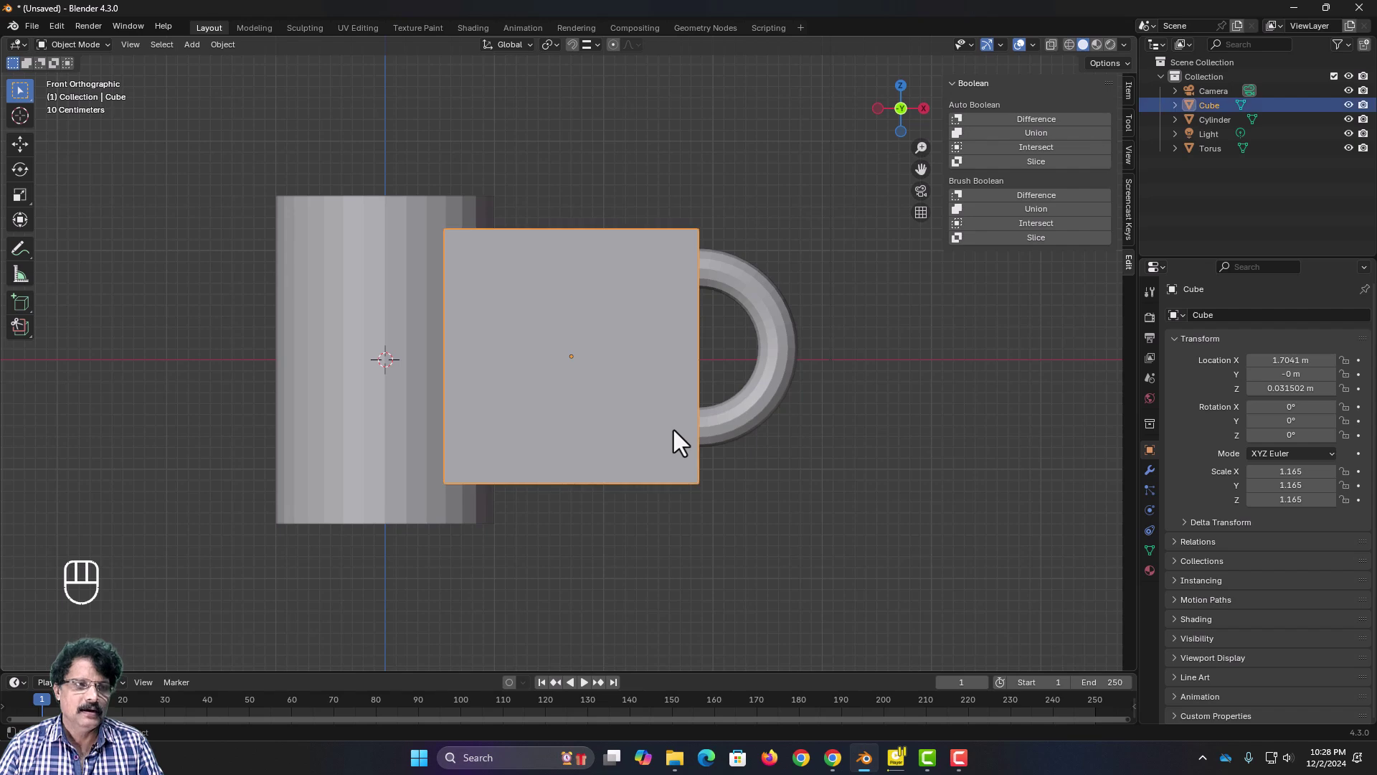
left_click(752, 422, "shift")
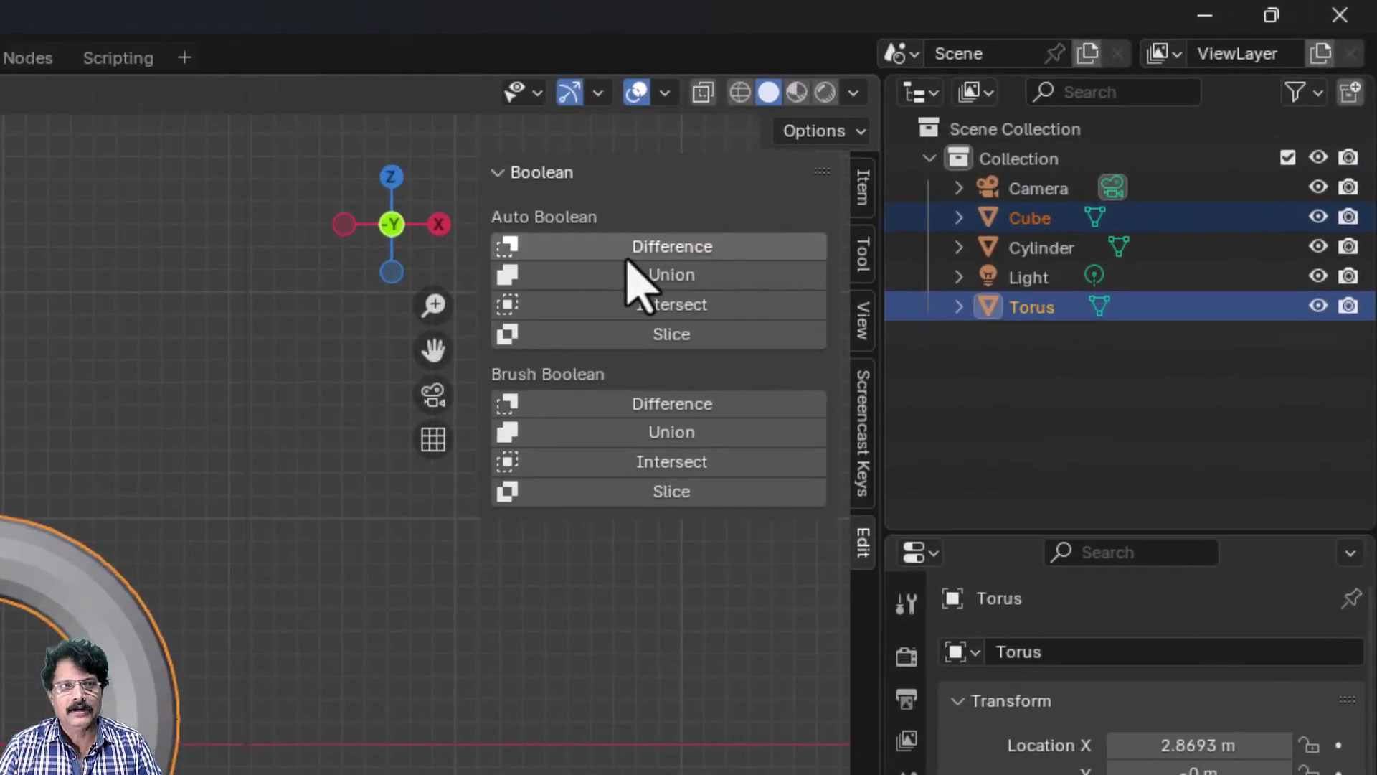
left_click(627, 252)
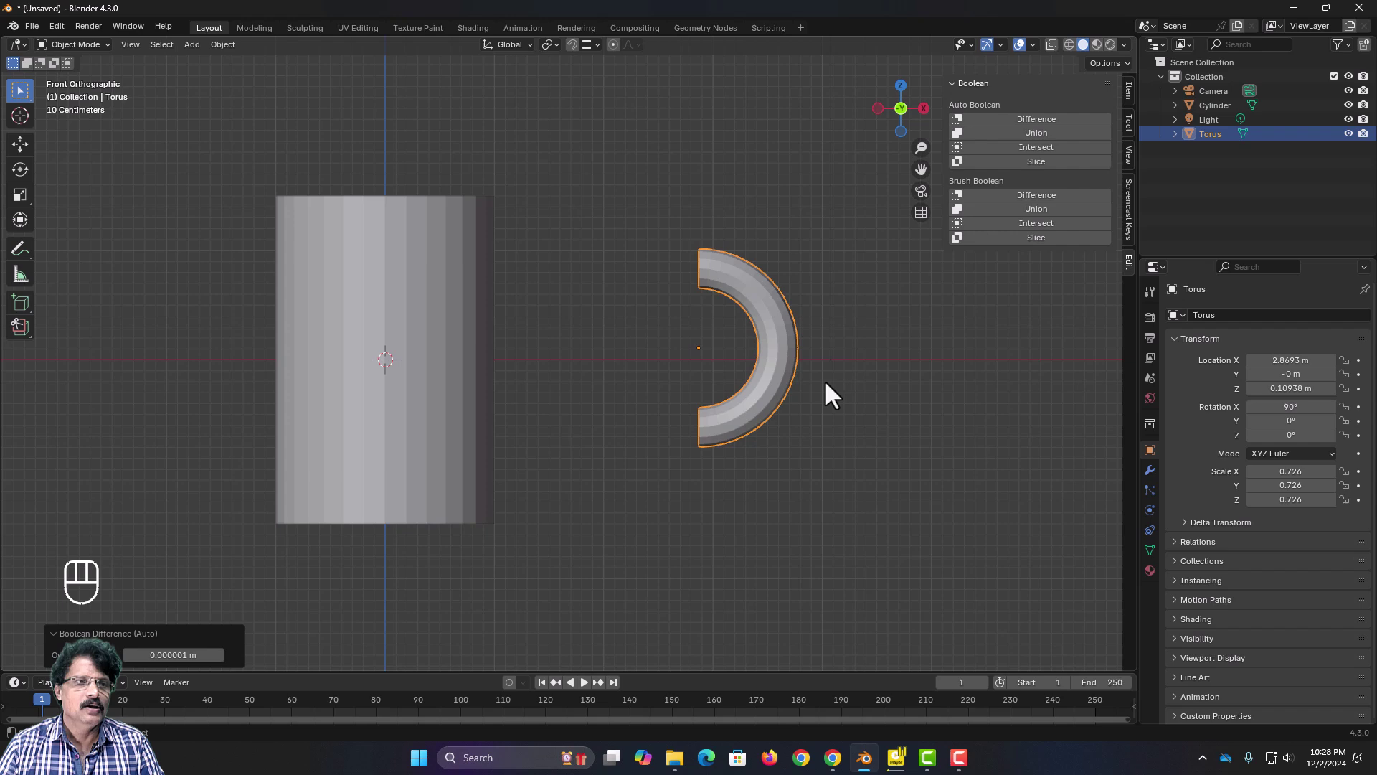
middle_click_drag(827, 386, 797, 417)
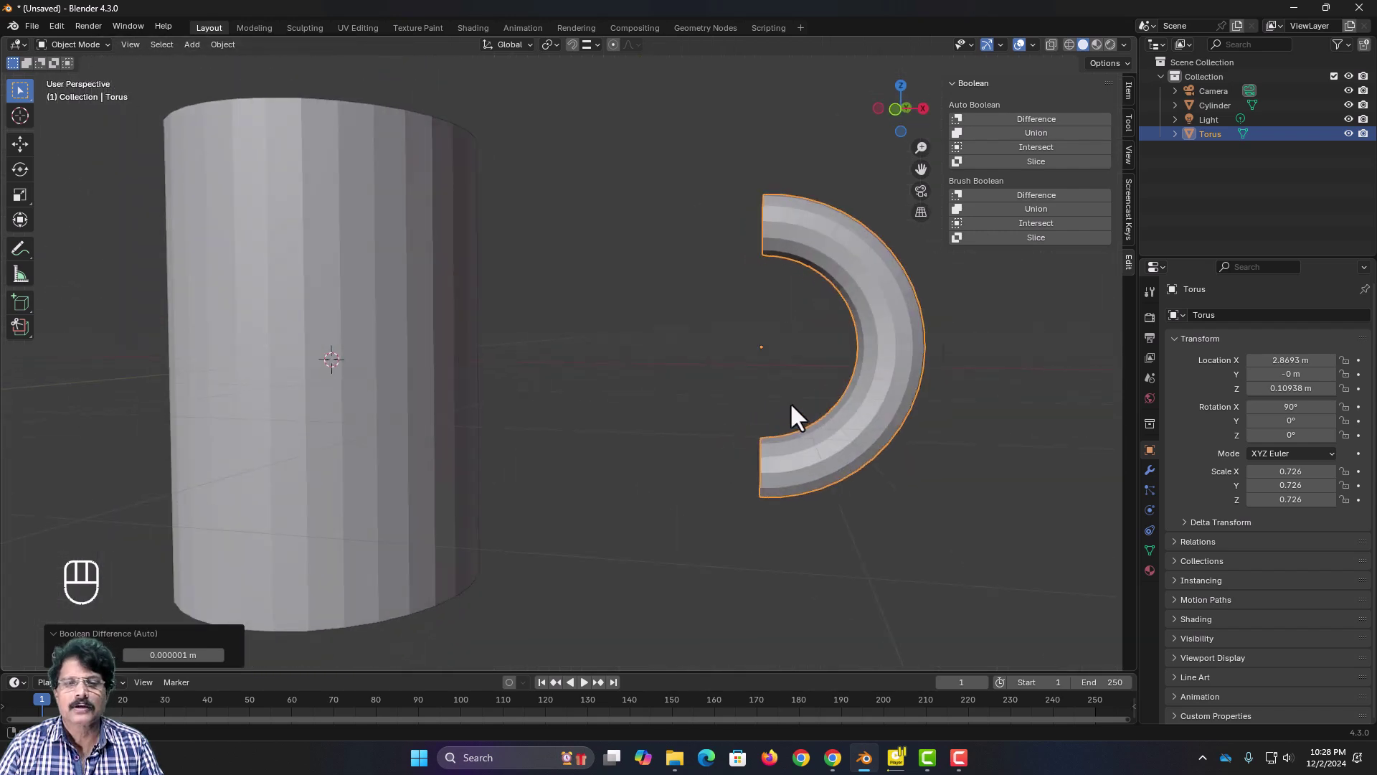
Step: In front view, move the half torus about -1.83 m along X, close to the cup's outer wall
key("KP_1")
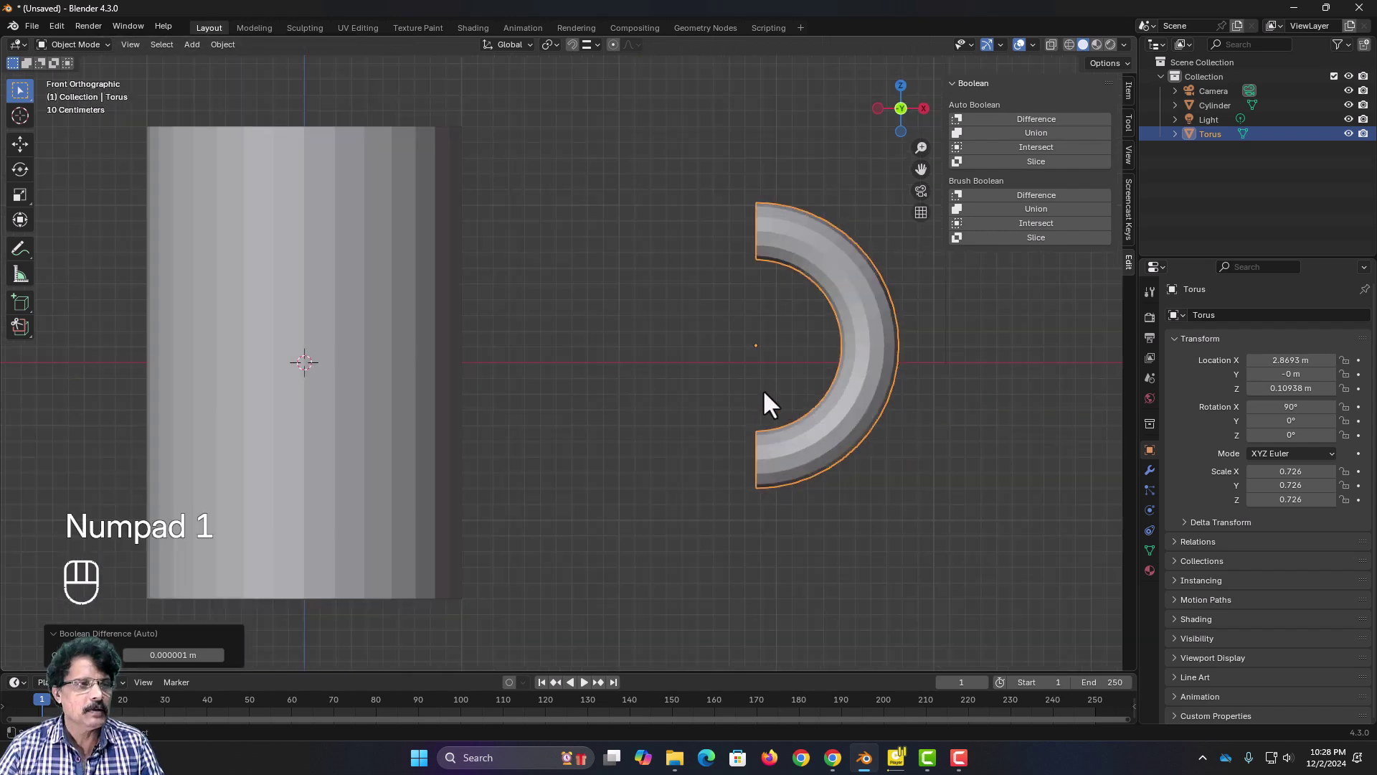
key("g")
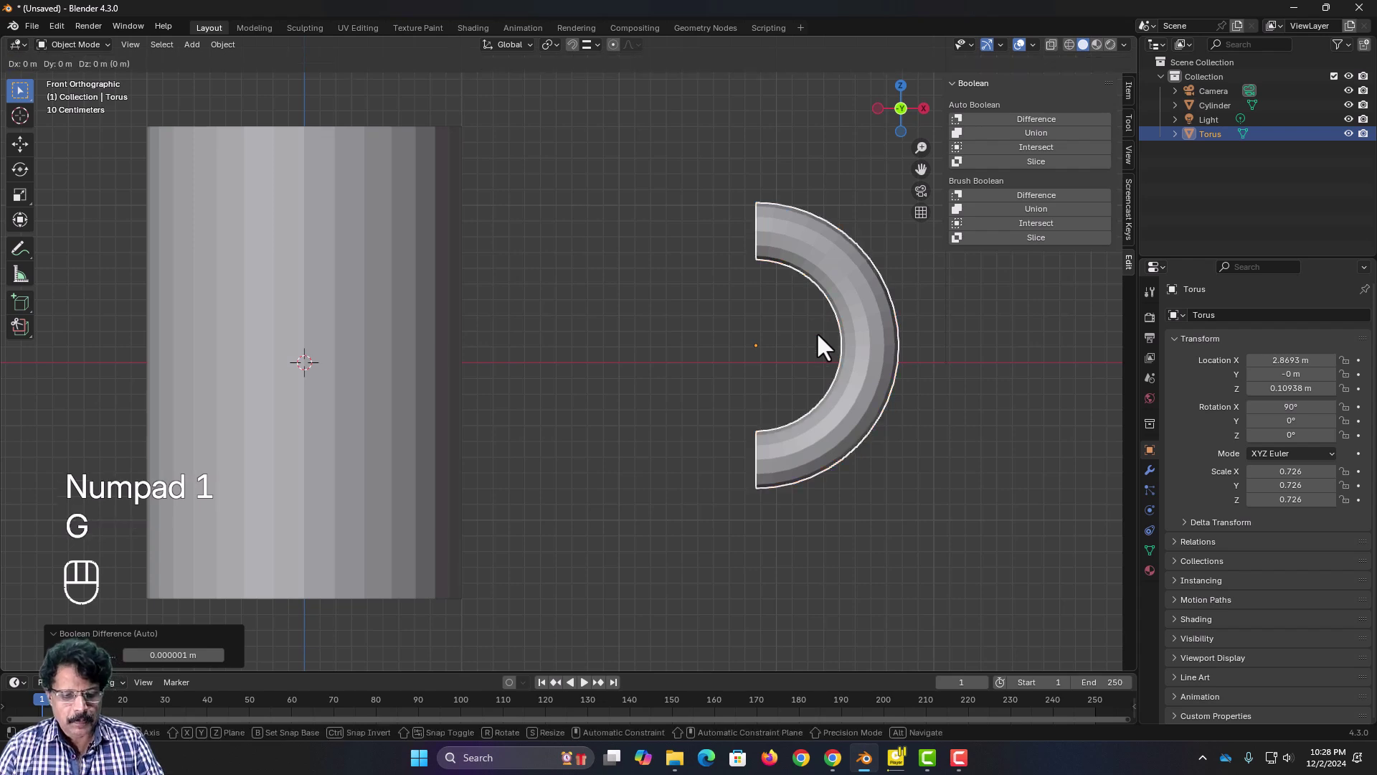
key("x")
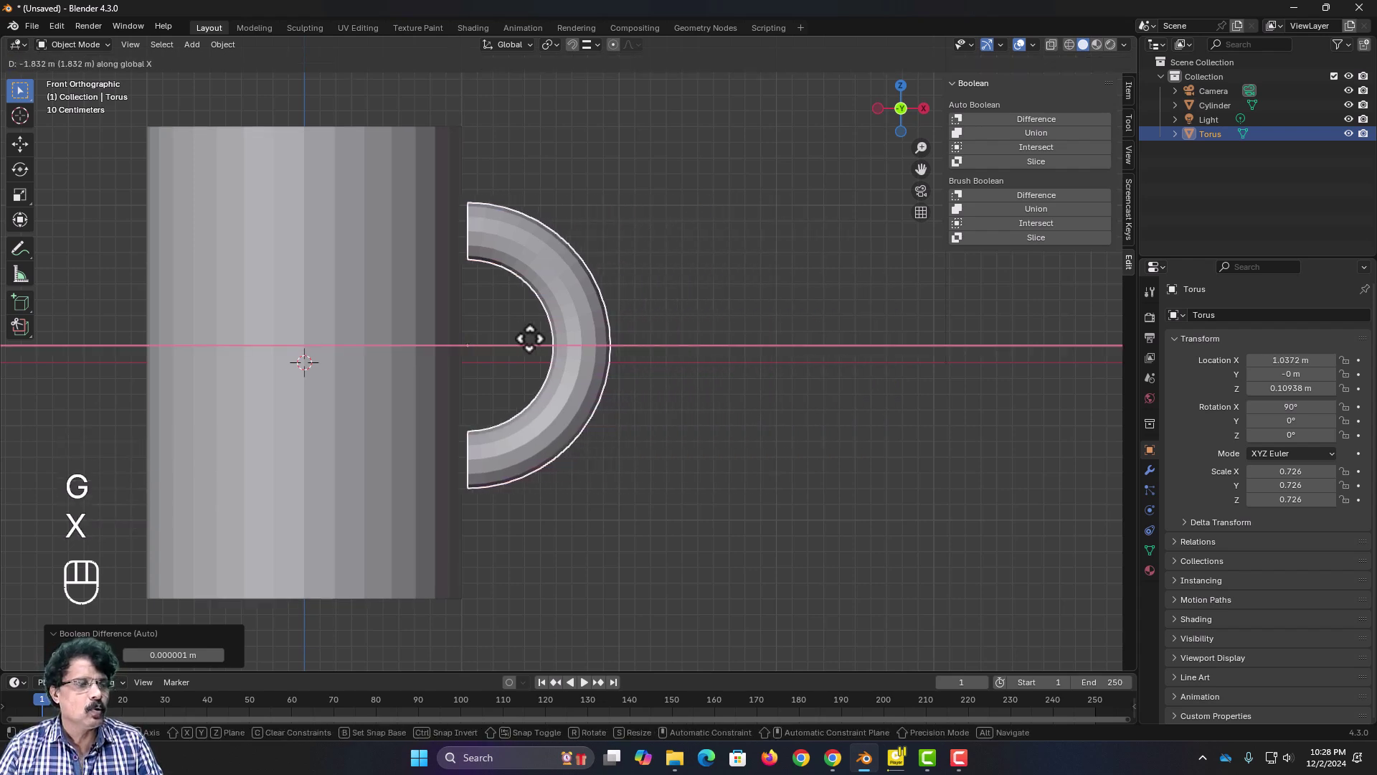
left_click(528, 338)
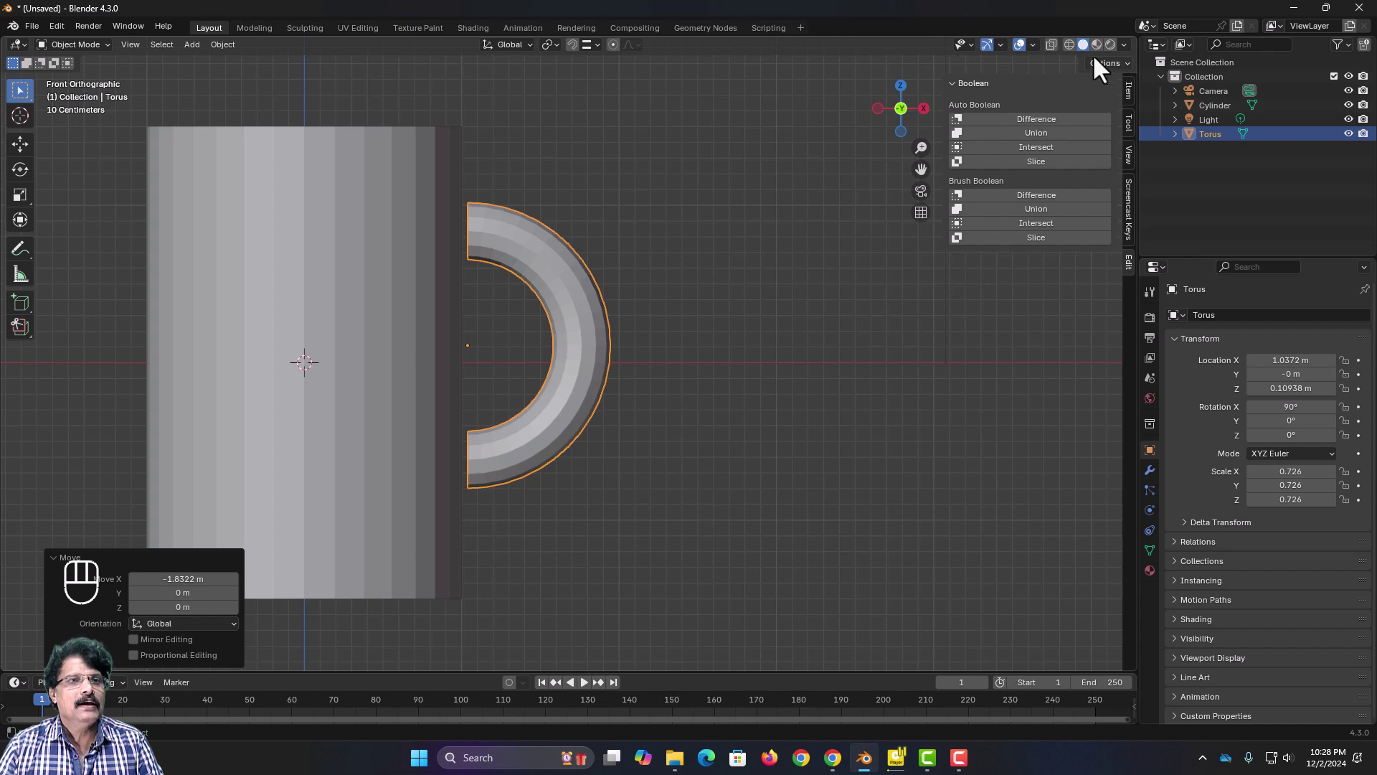
Step: Working in wireframe, snap the half torus along X to the cup's outer wall at X 1 m, and restore solid shading
left_click(1069, 44)
scroll(597, 337, "up", 4)
scroll(597, 337, "down", 1)
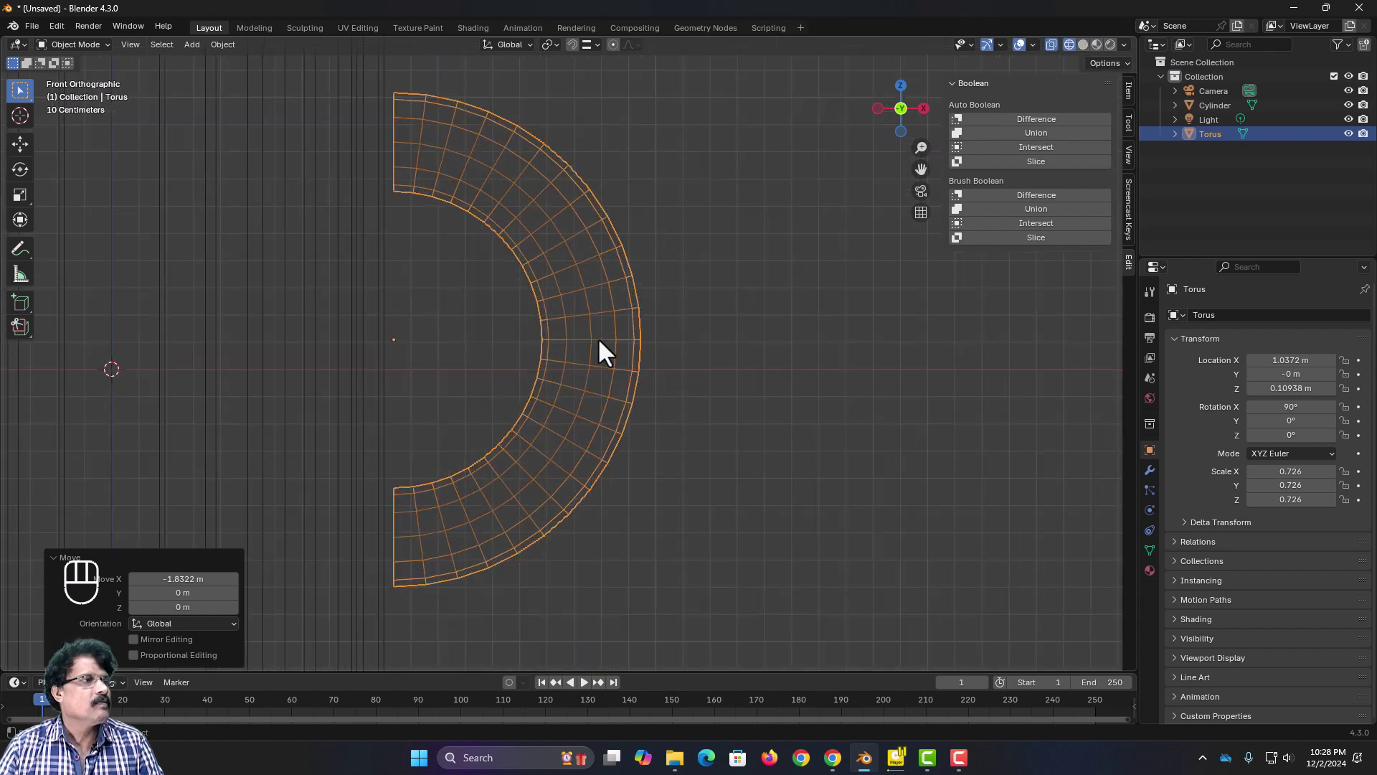
scroll(596, 337, "down", 1)
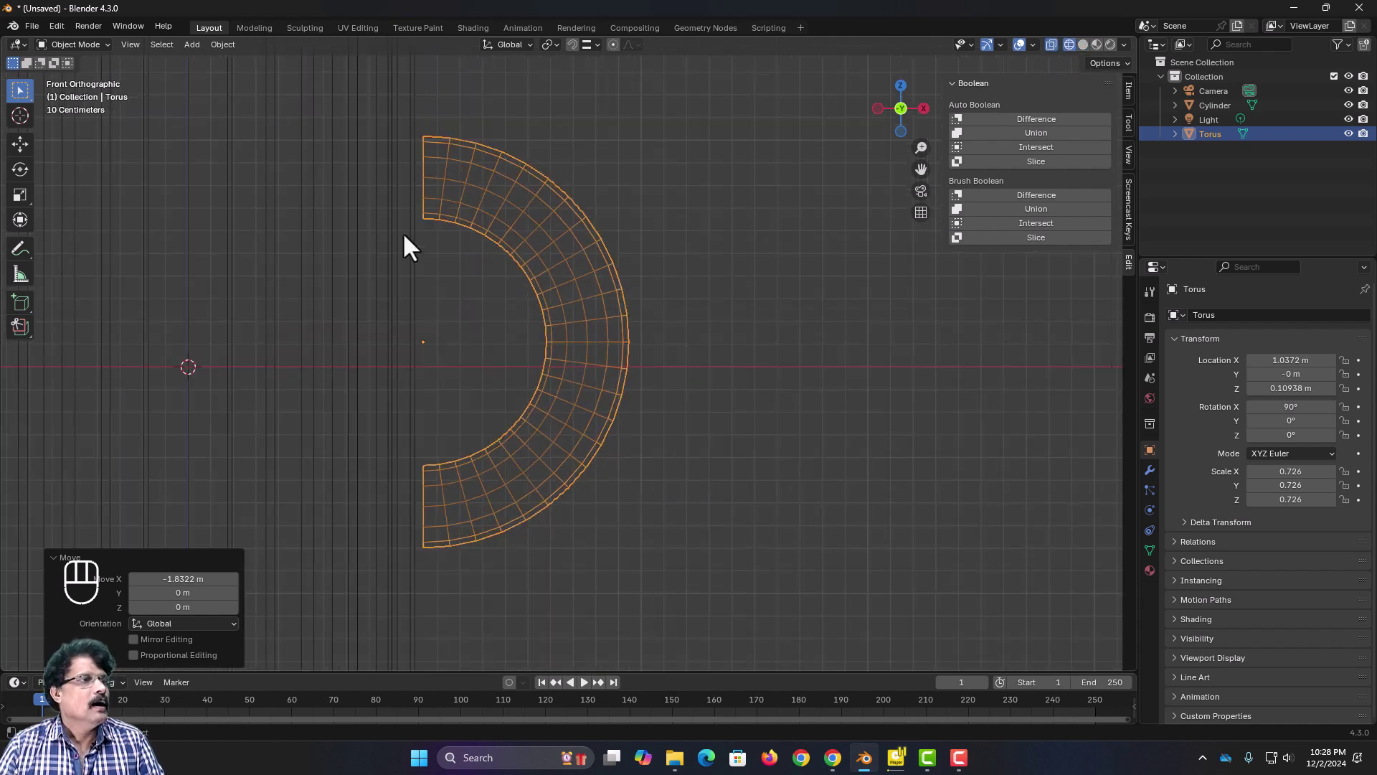
left_click(598, 43)
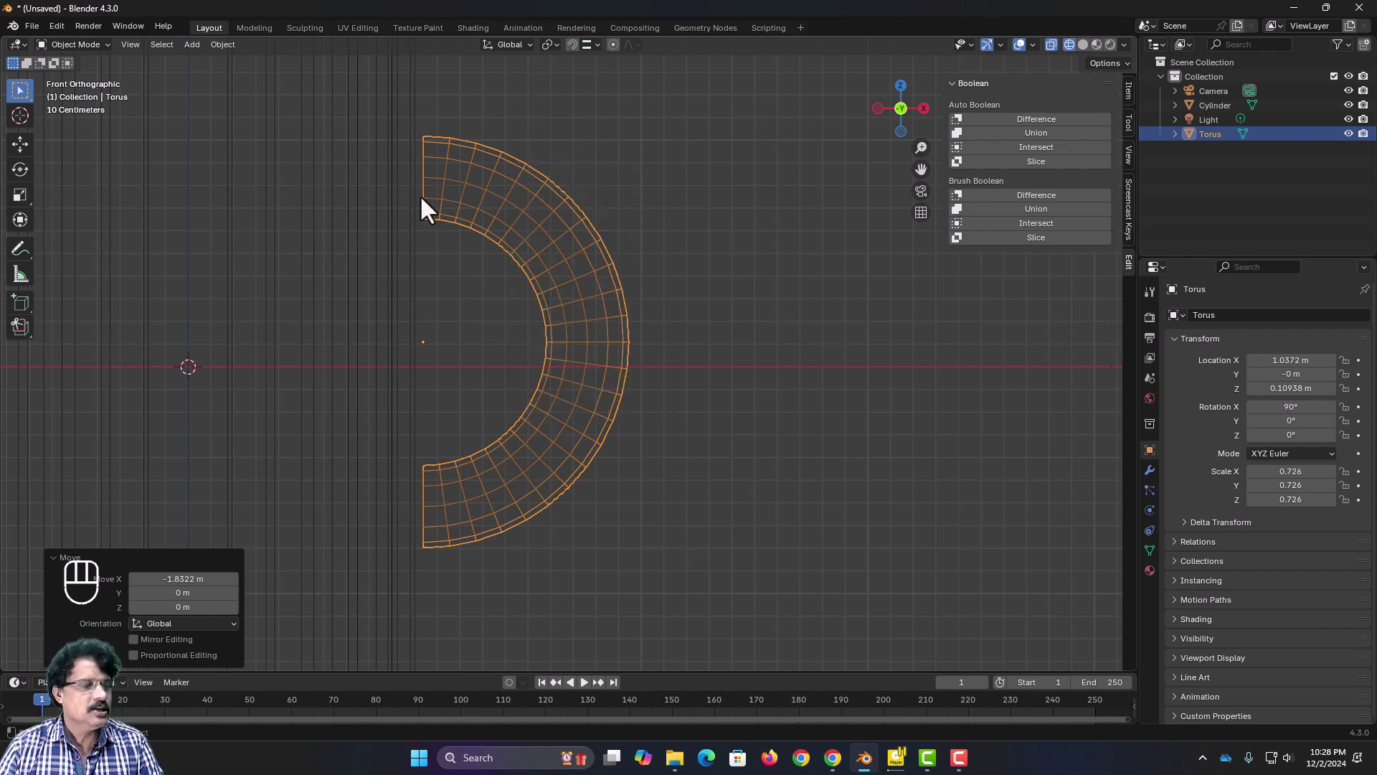
key("g")
key("x")
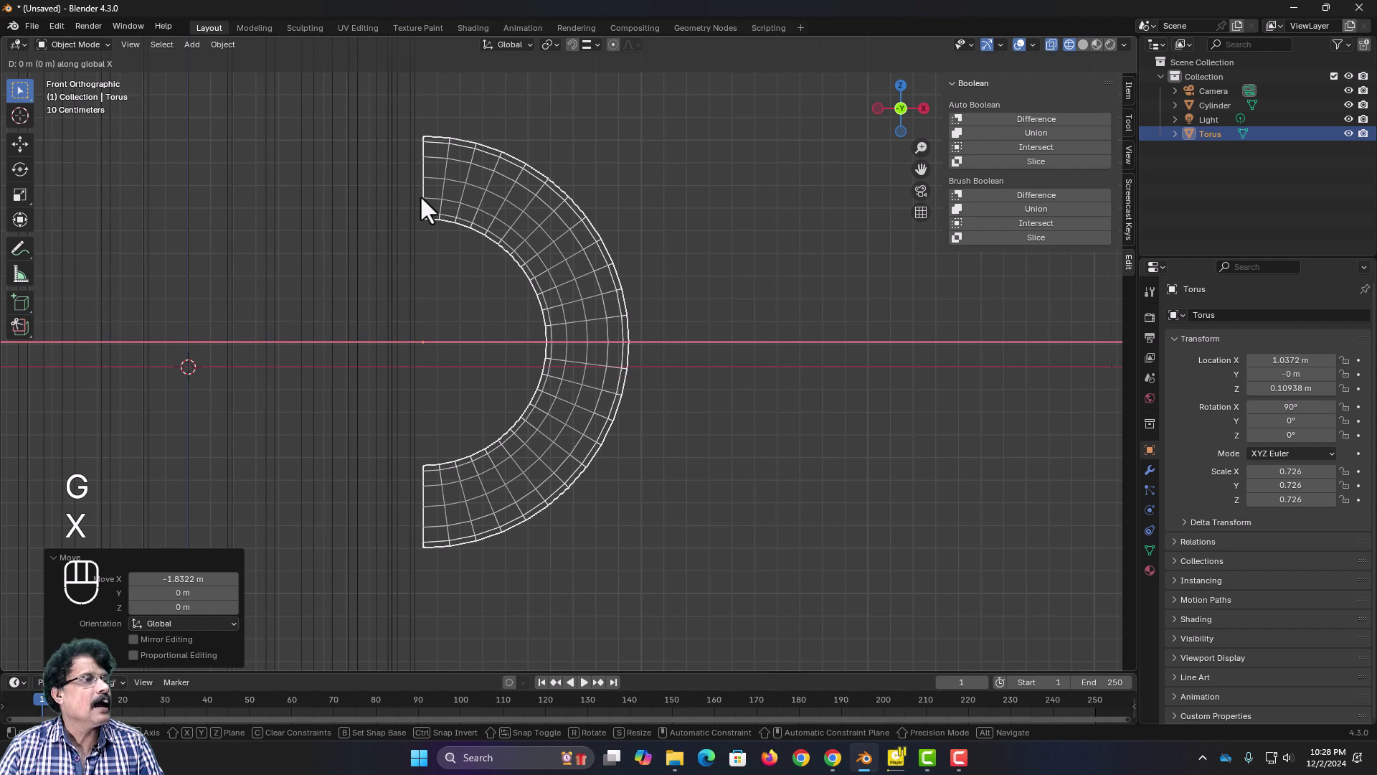
key("ctrl")
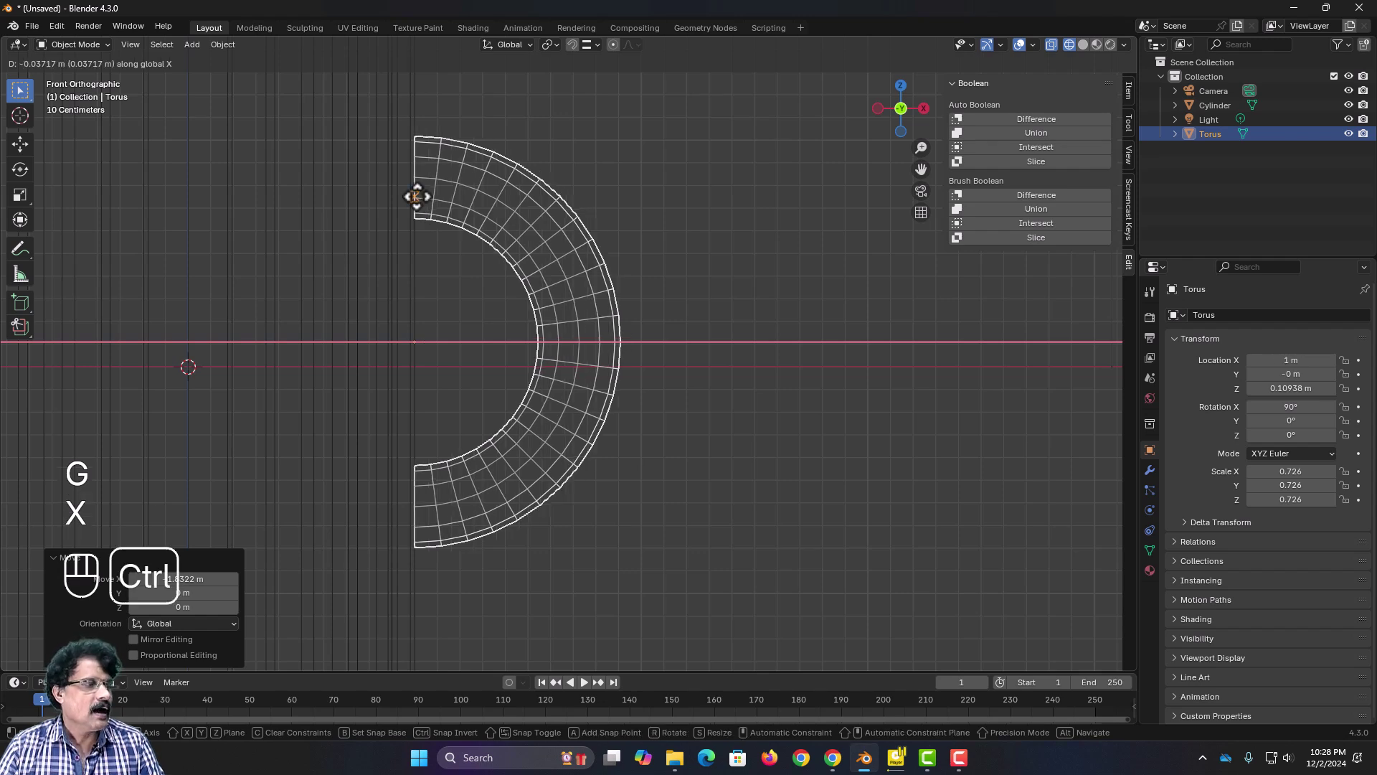
left_click(417, 197)
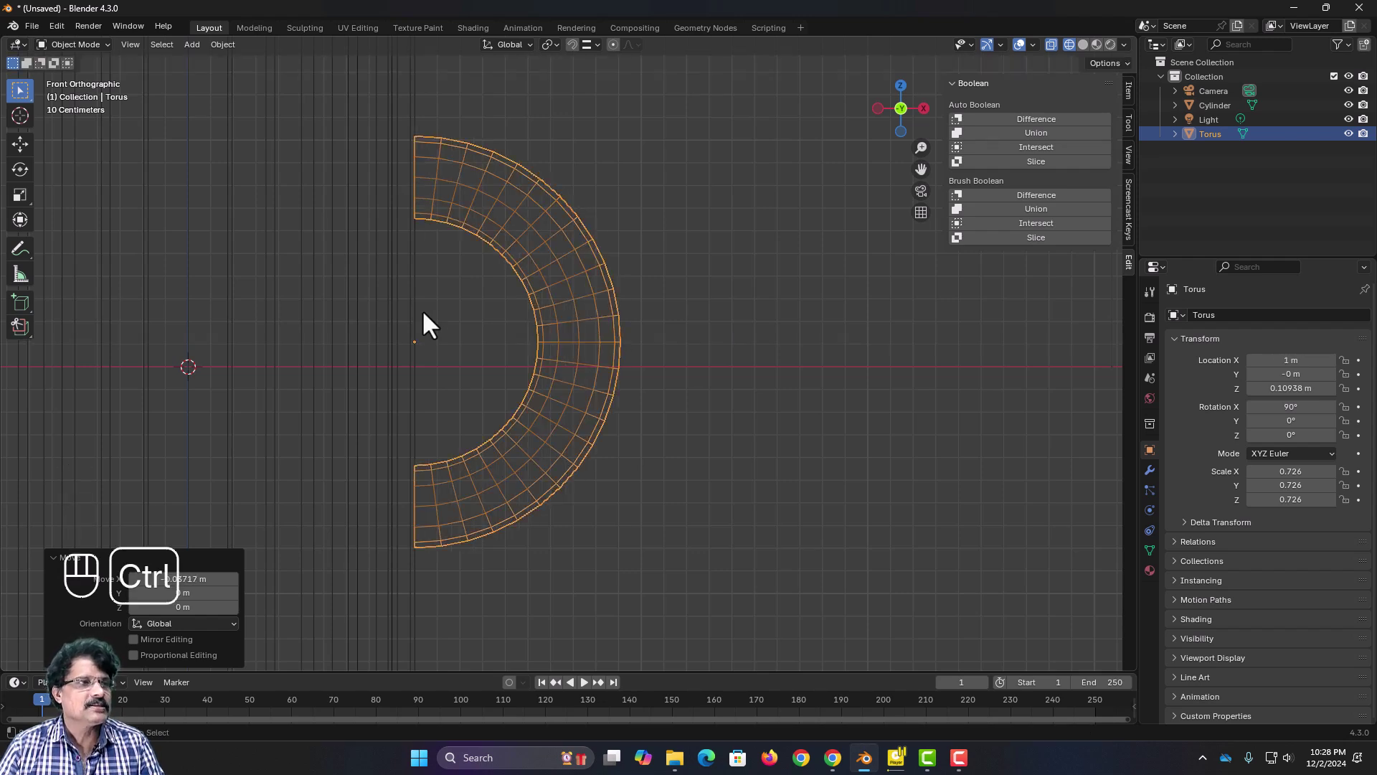
scroll(424, 327, "down", 3)
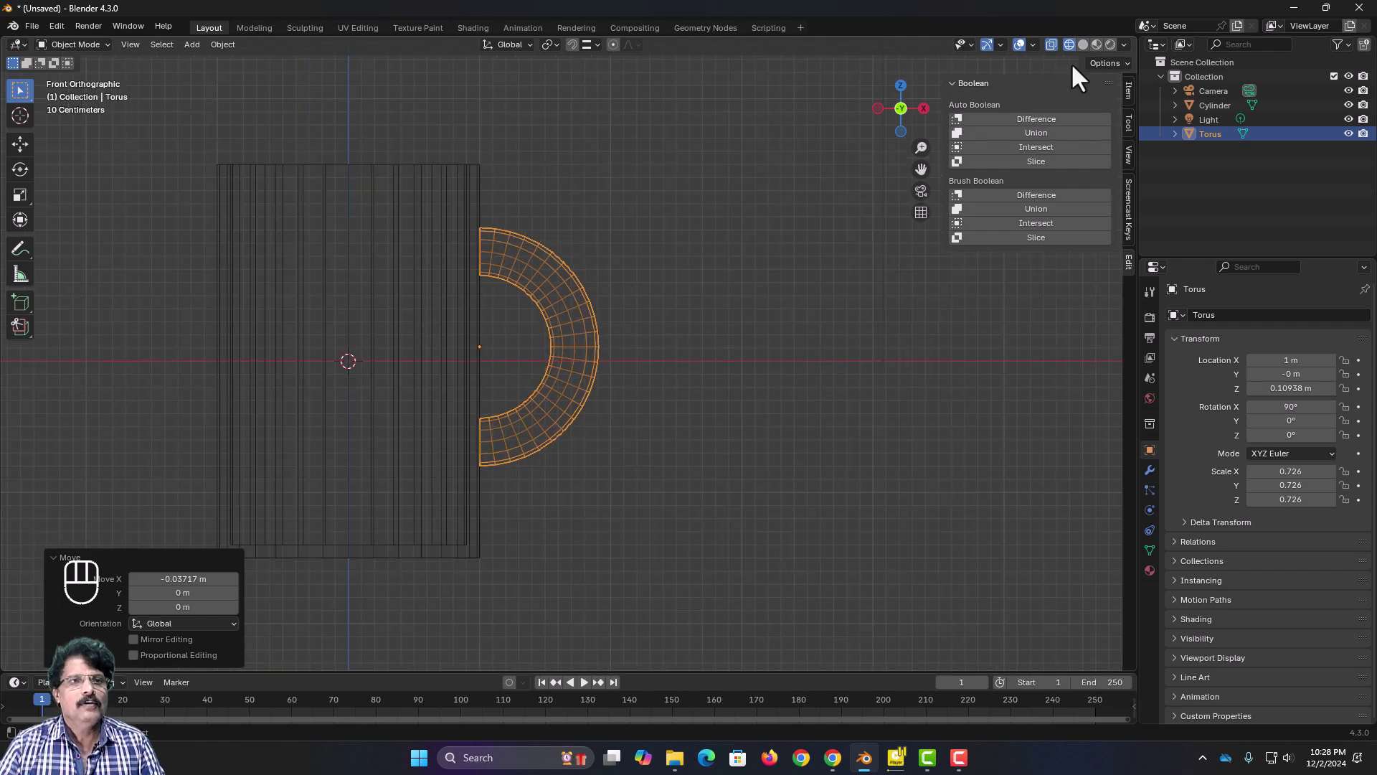
left_click(1084, 45)
Step: Join the cup and the half-torus handle into one object with an Auto Boolean Union
scroll(516, 461, "down", 3)
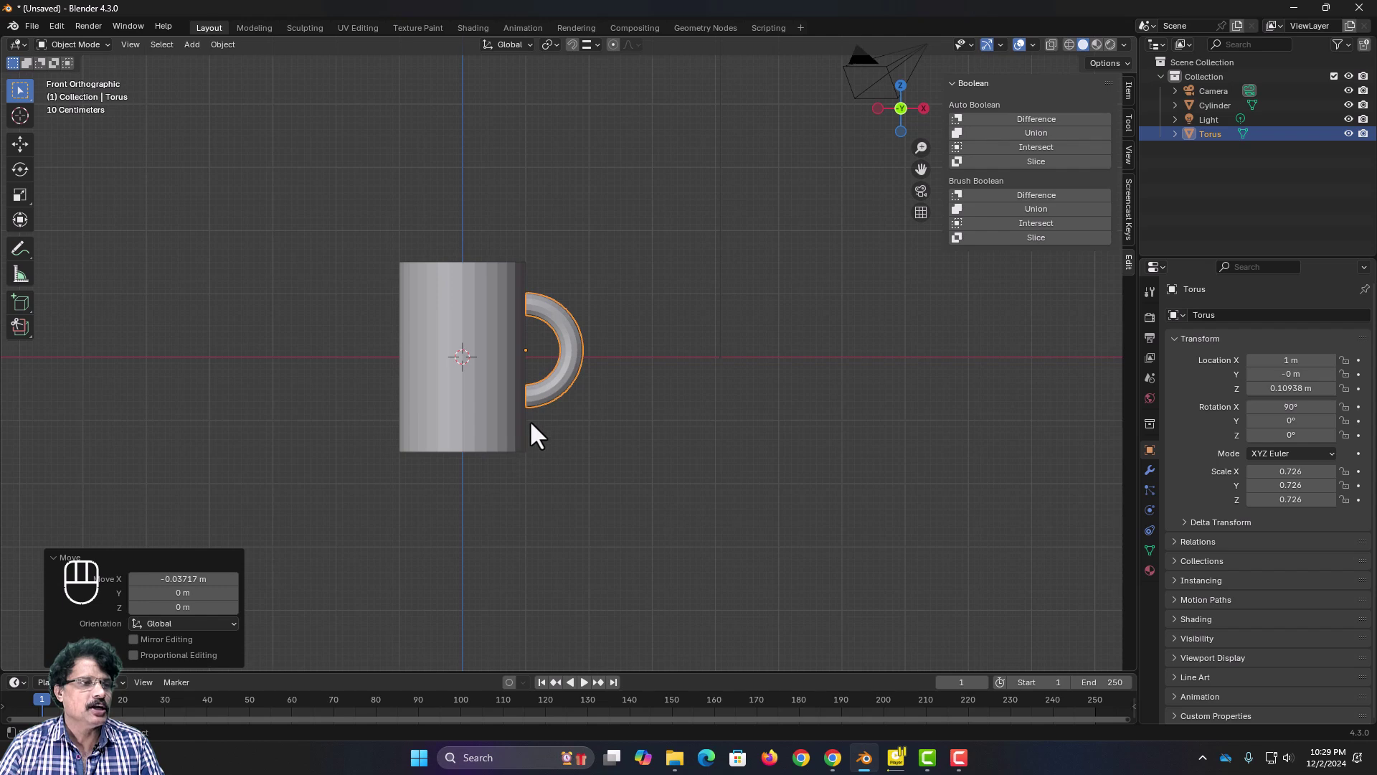
mouse_move(532, 437)
middle_mouse_down()
mouse_move(503, 465)
mouse_move(502, 522)
middle_mouse_up()
scroll(564, 458, "up", 5)
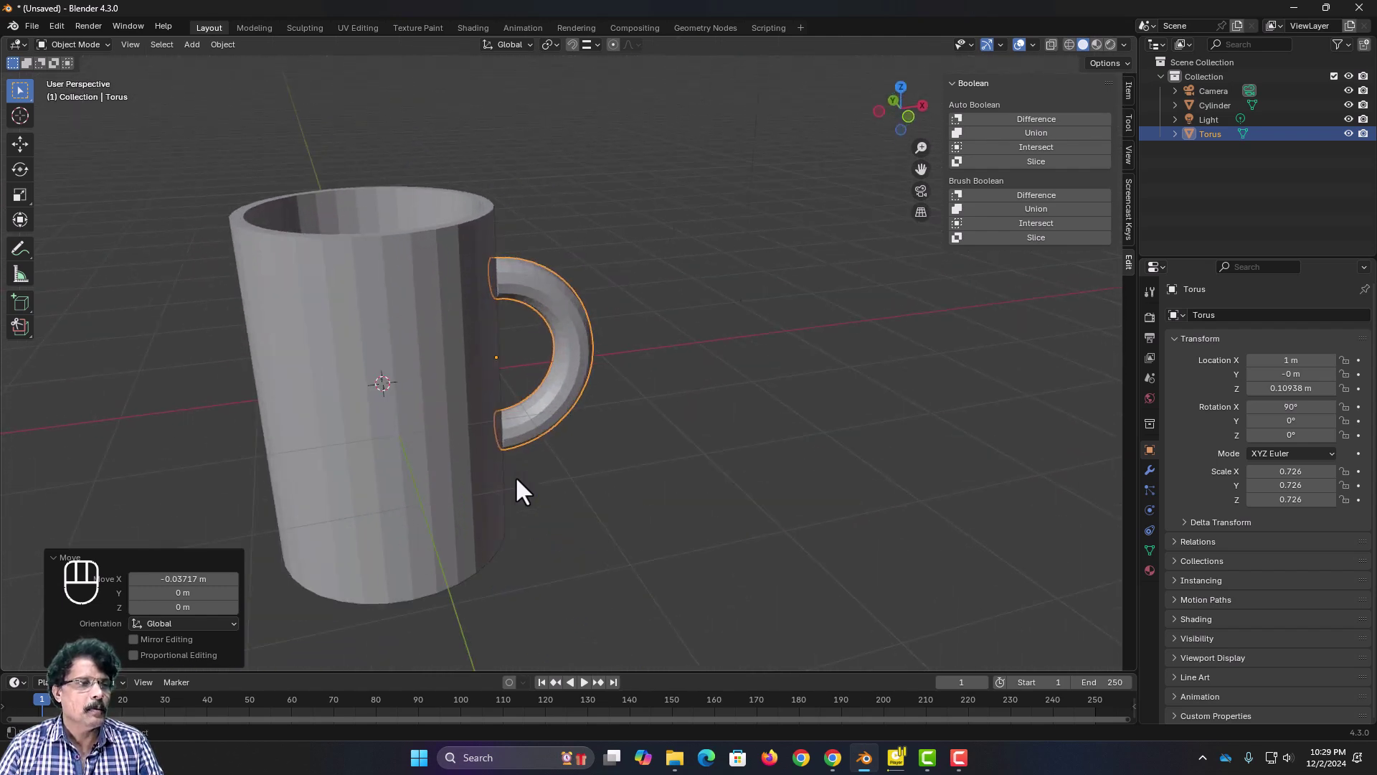
middle_click_drag(503, 450, 439, 465)
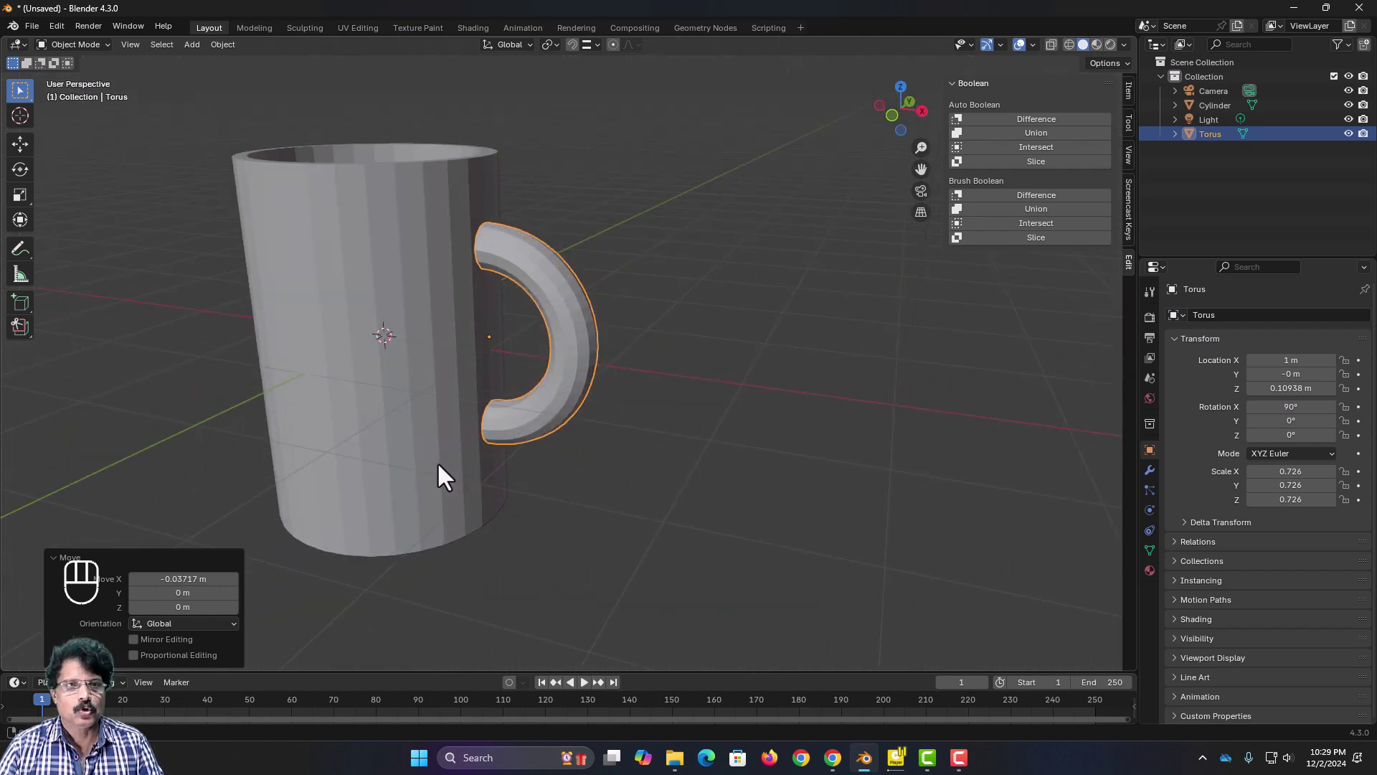
left_click(434, 210)
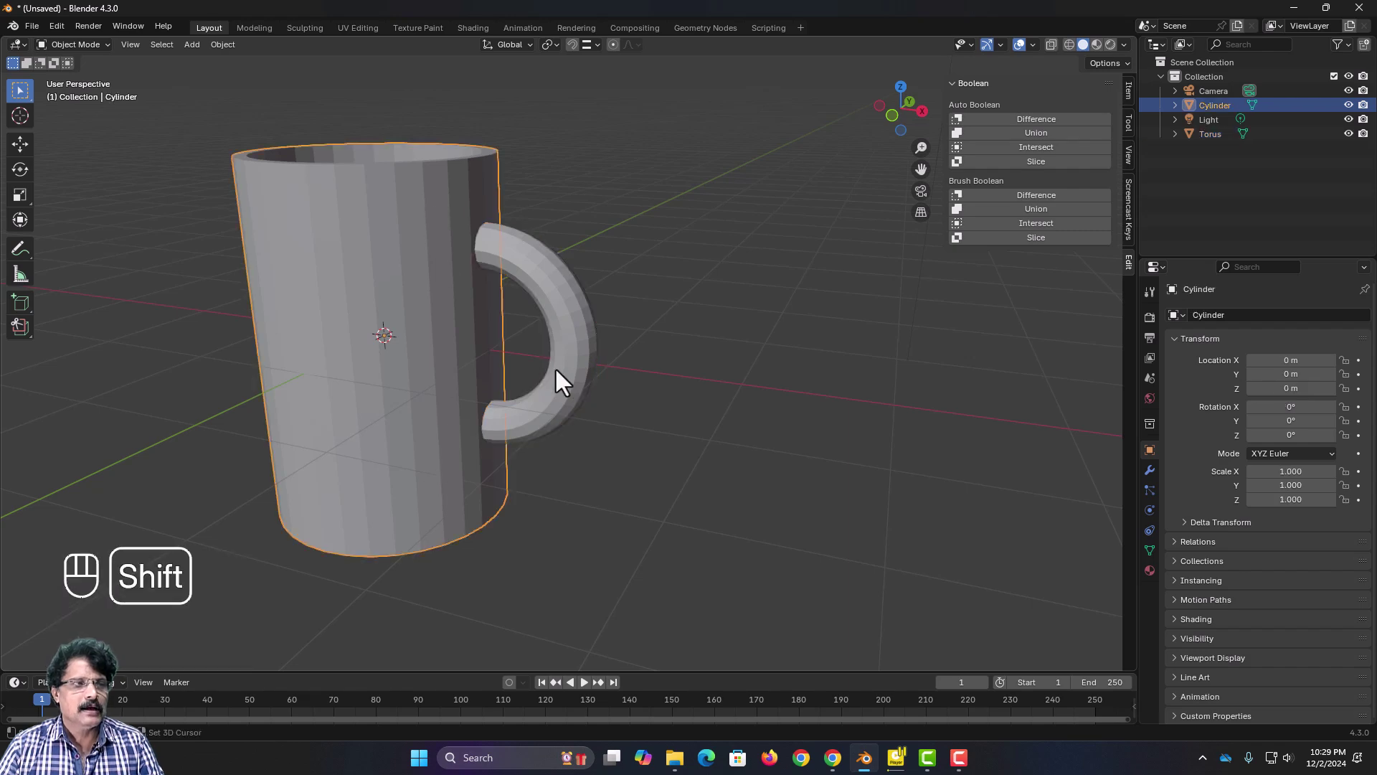
left_click(572, 342, "shift")
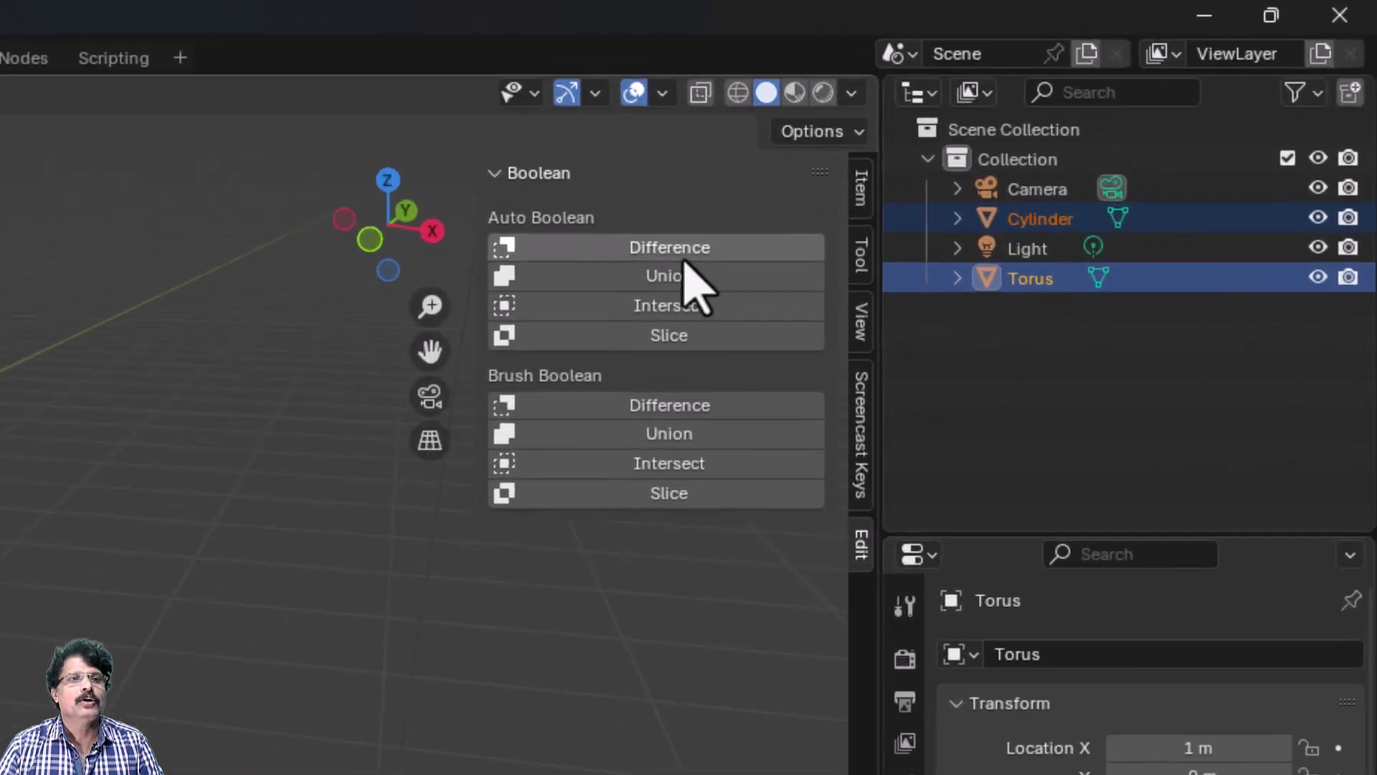
left_click(607, 304)
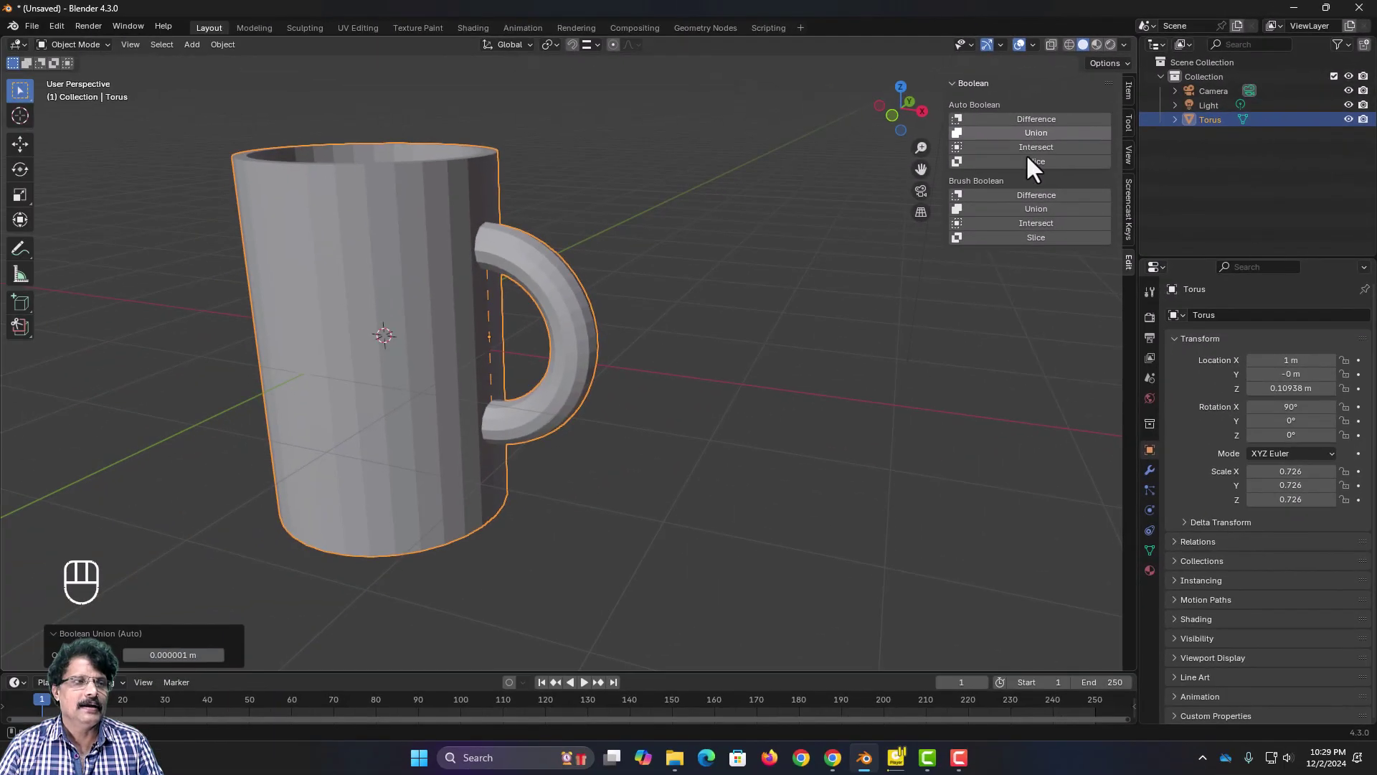
left_click(794, 458)
middle_click_drag(371, 497, 355, 420)
scroll(355, 418, "down", 3)
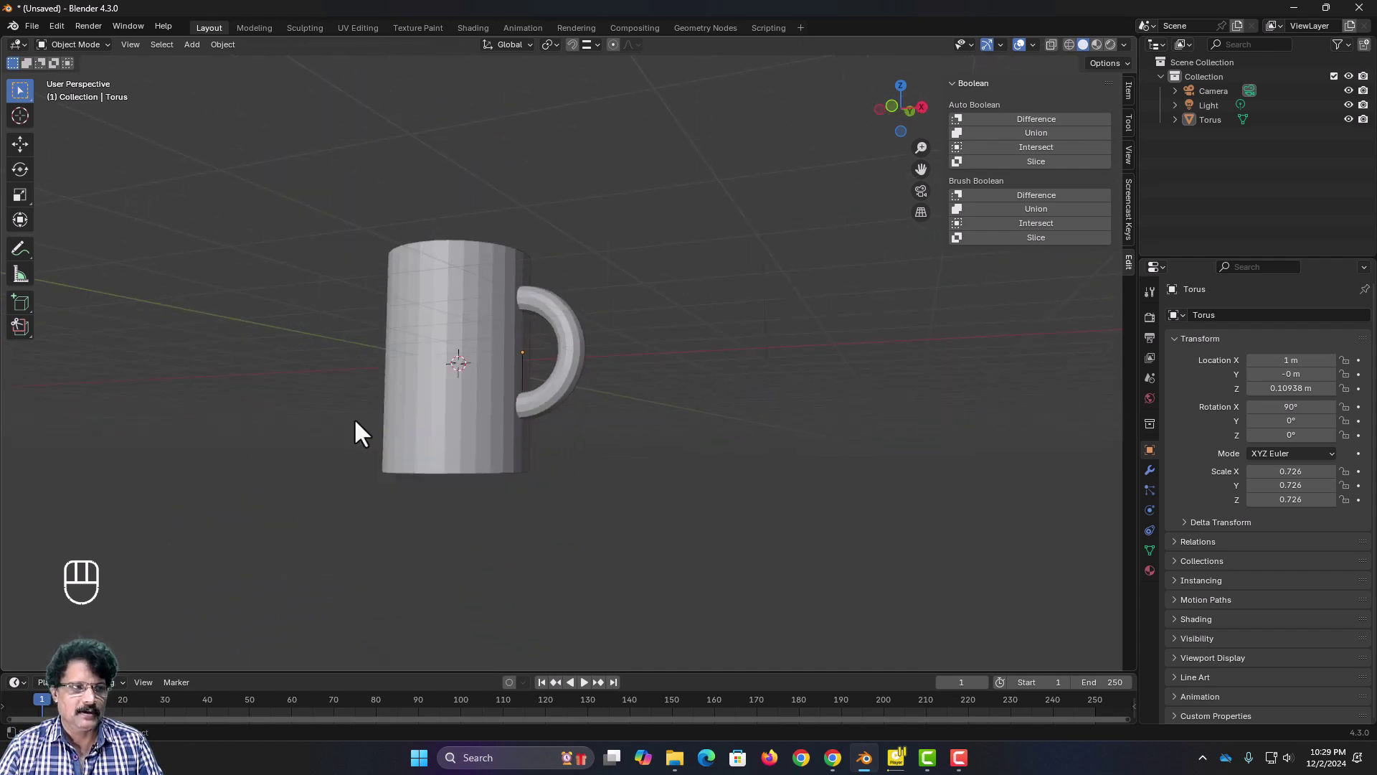
scroll(354, 417, "up", 3)
Step: Set the snap target to Grid and, in front view, move the mug up along Z until its base is near the X axis
key("KP_1")
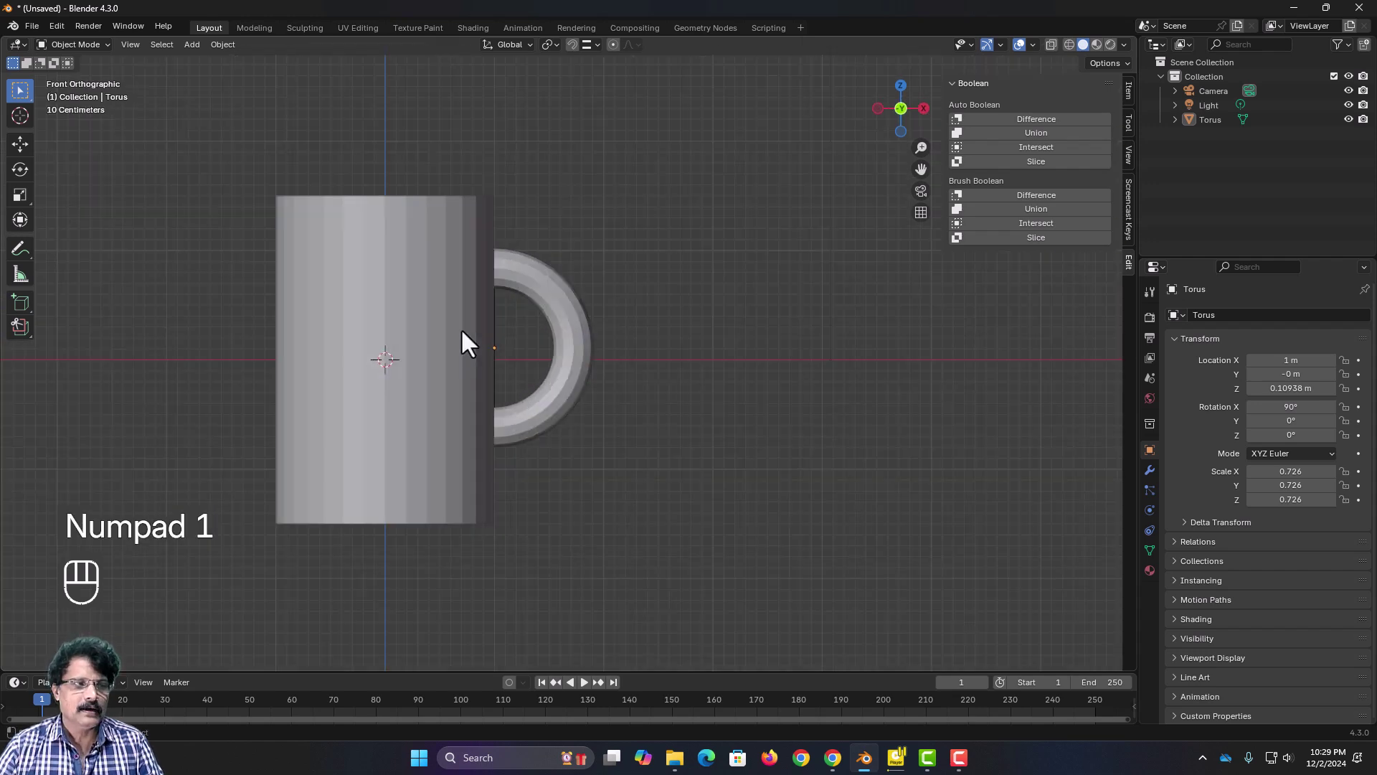
left_click(419, 404)
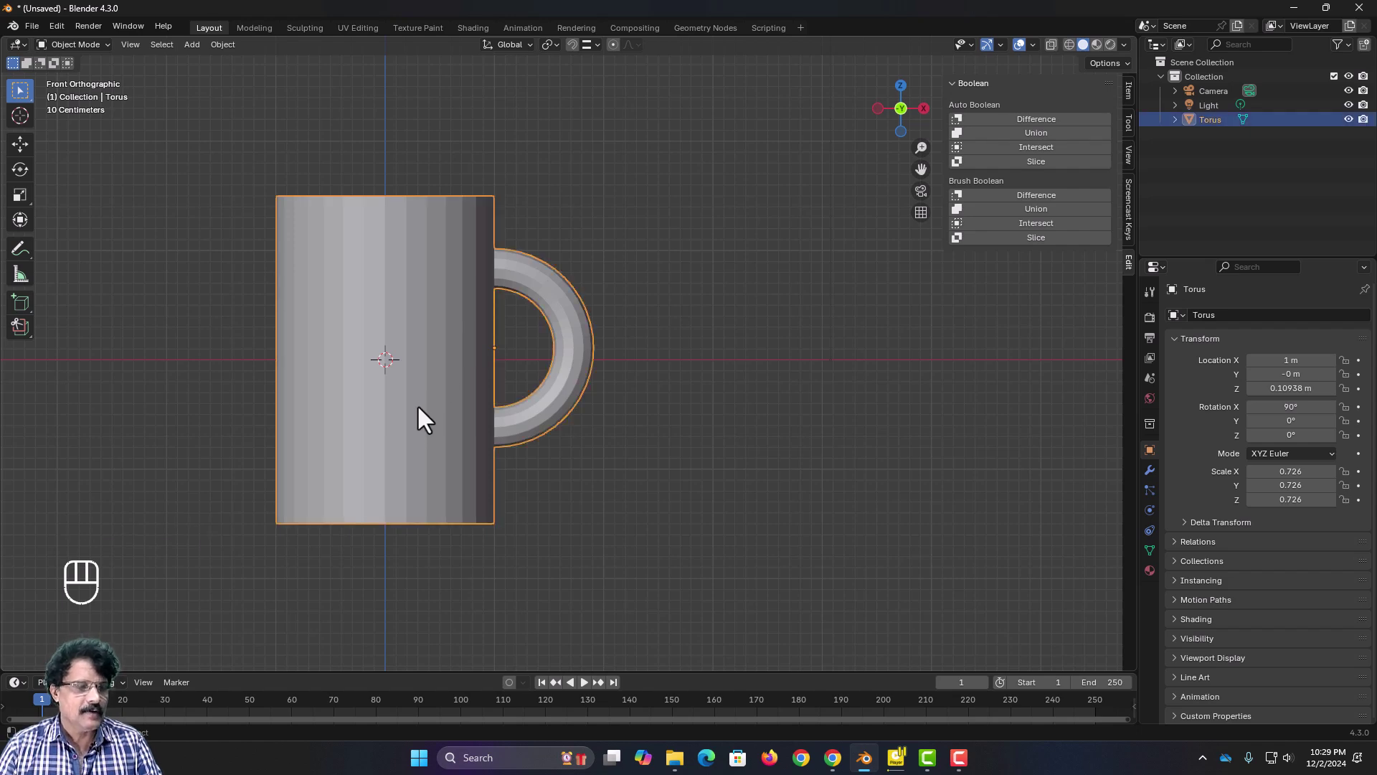
left_click(598, 45)
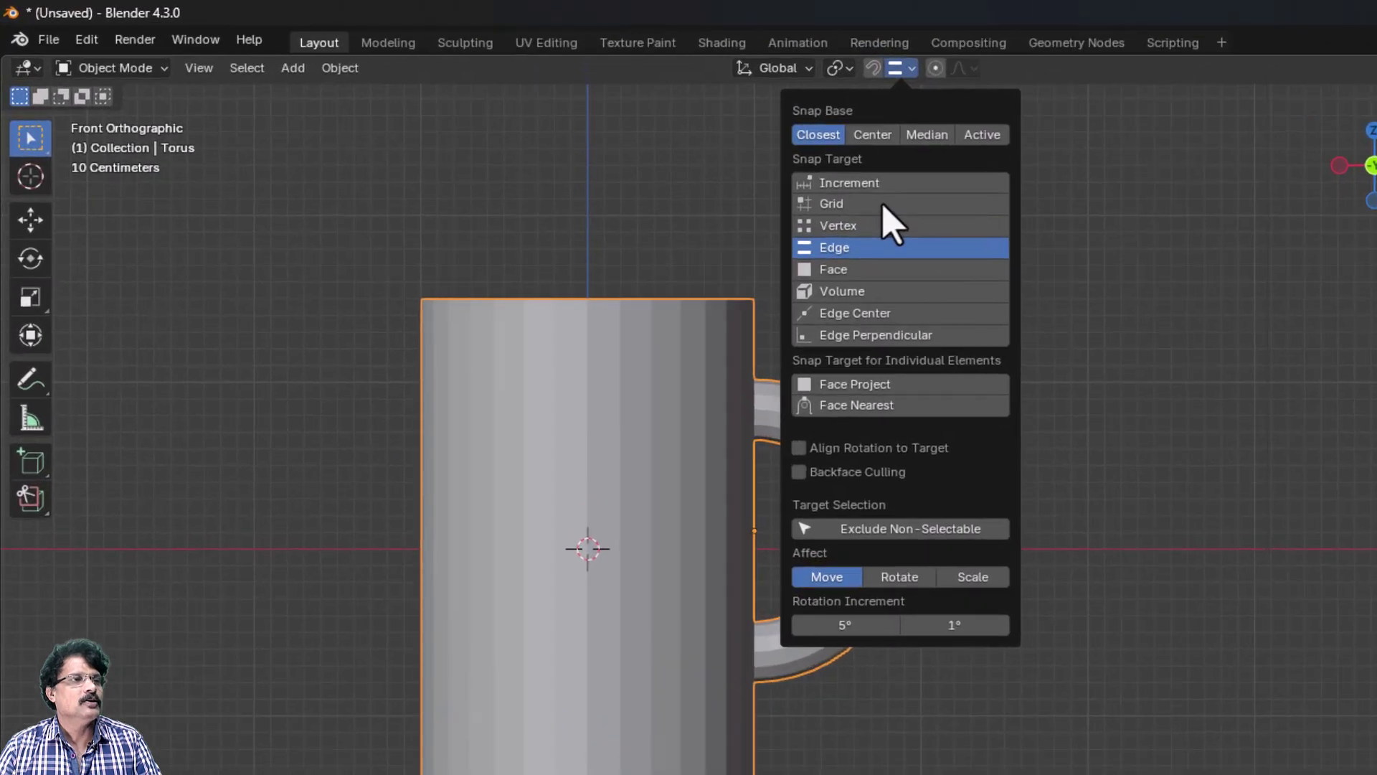
left_click(886, 205)
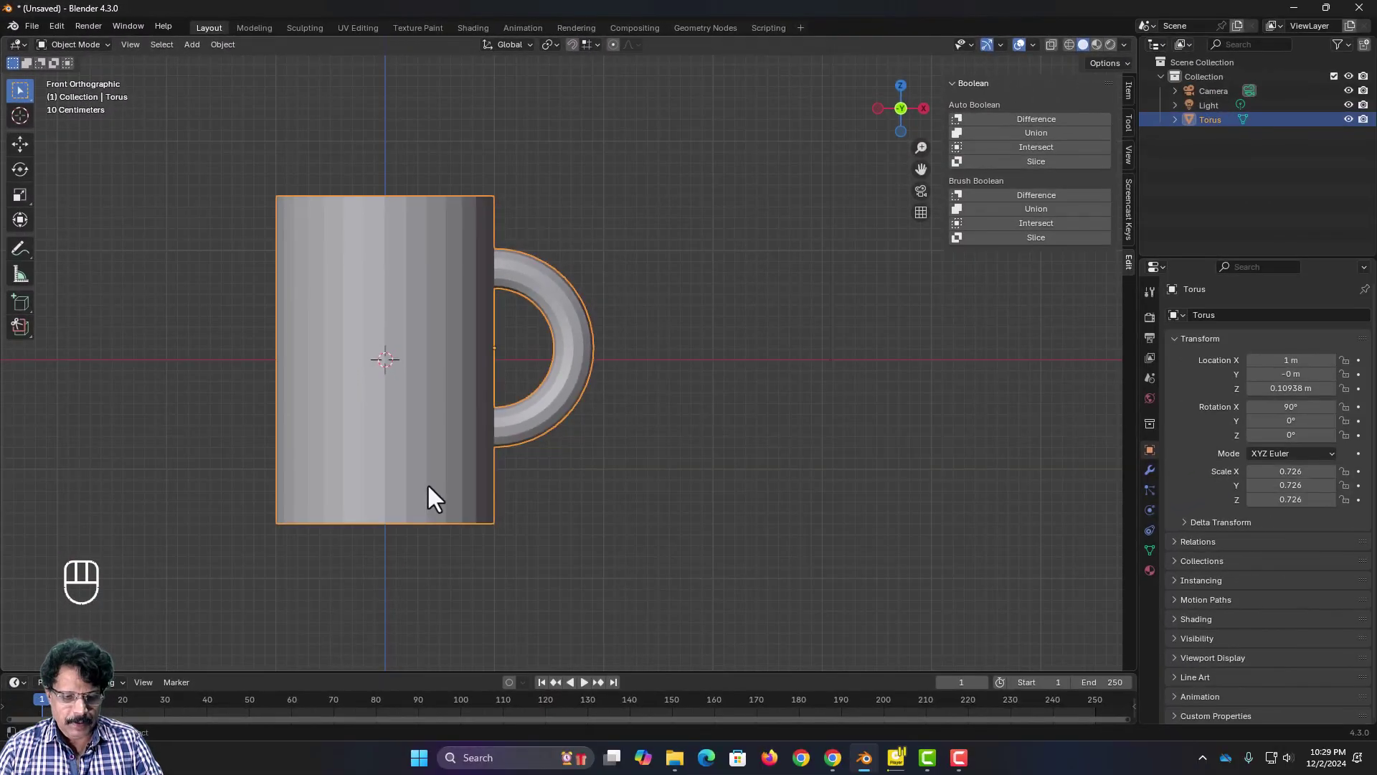
key("g")
key("z")
key("ctrl")
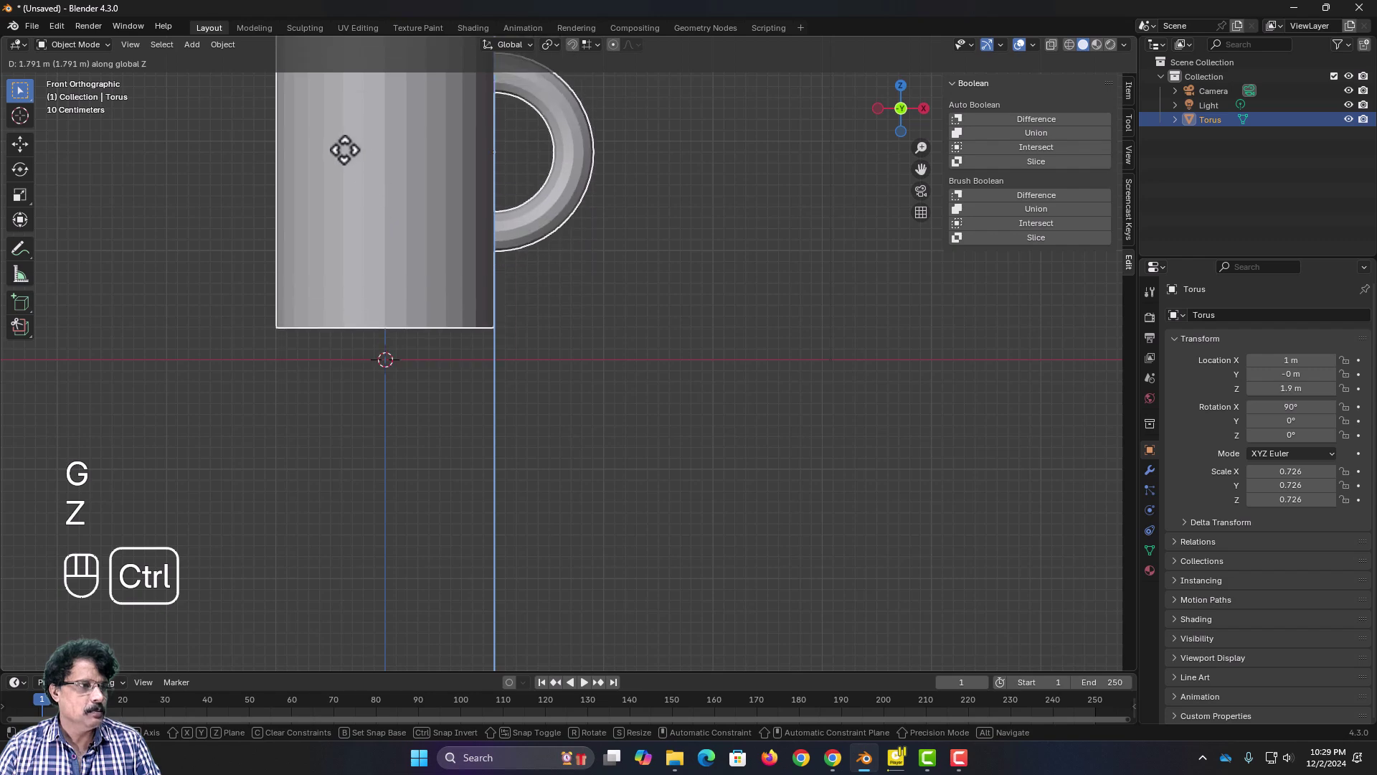
left_click(343, 180)
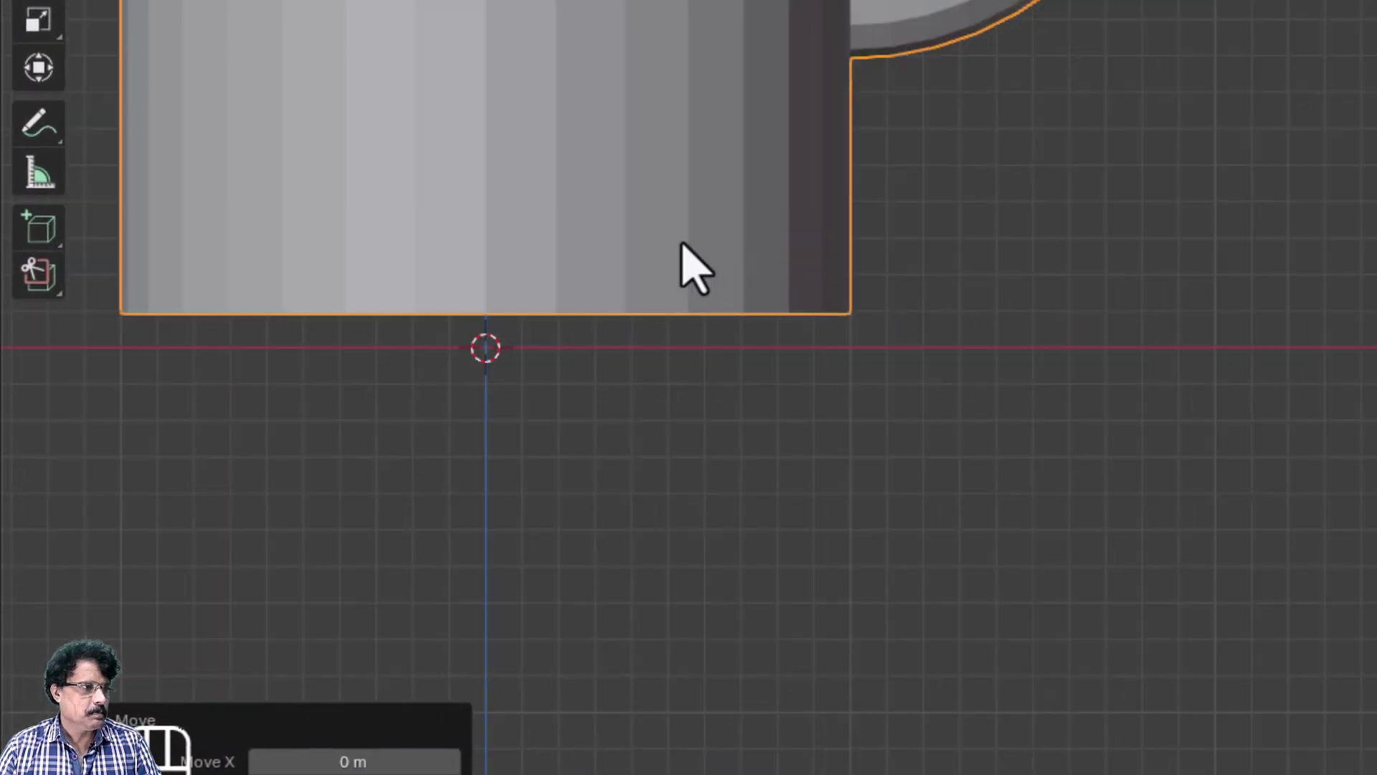
Step: Move the mug -0.1 m along Z with grid snapping so its base sits on the X axis line
key("g")
key("z")
key("ctrl")
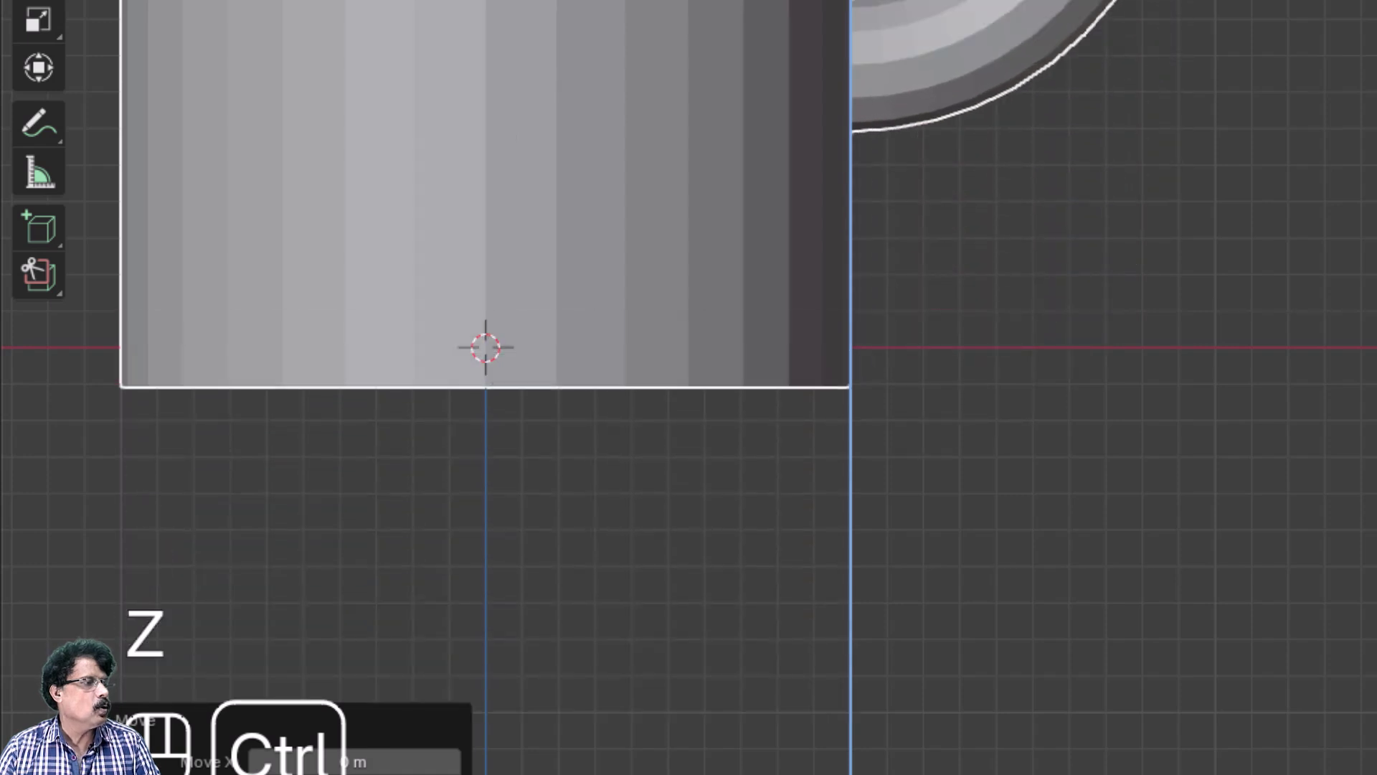
left_click(901, 493)
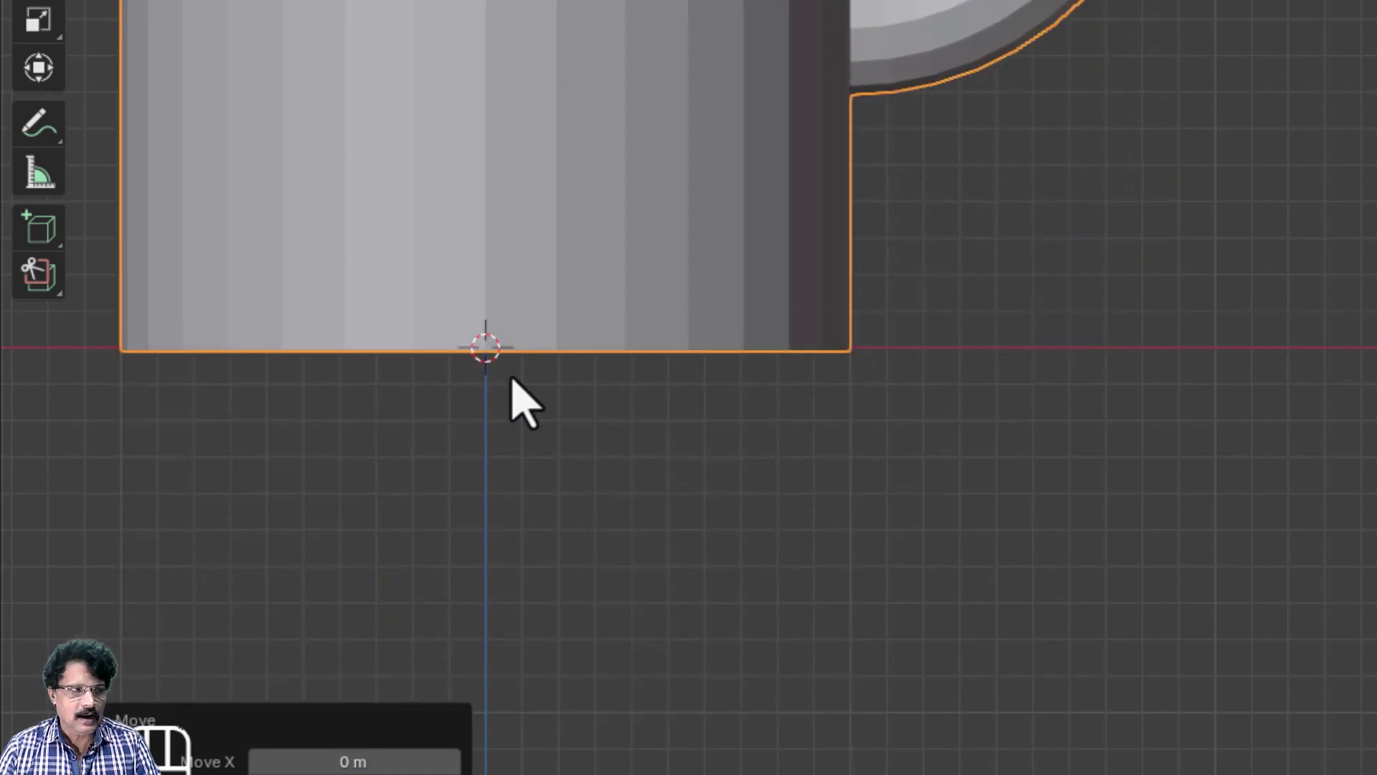
scroll(545, 395, "down", 1)
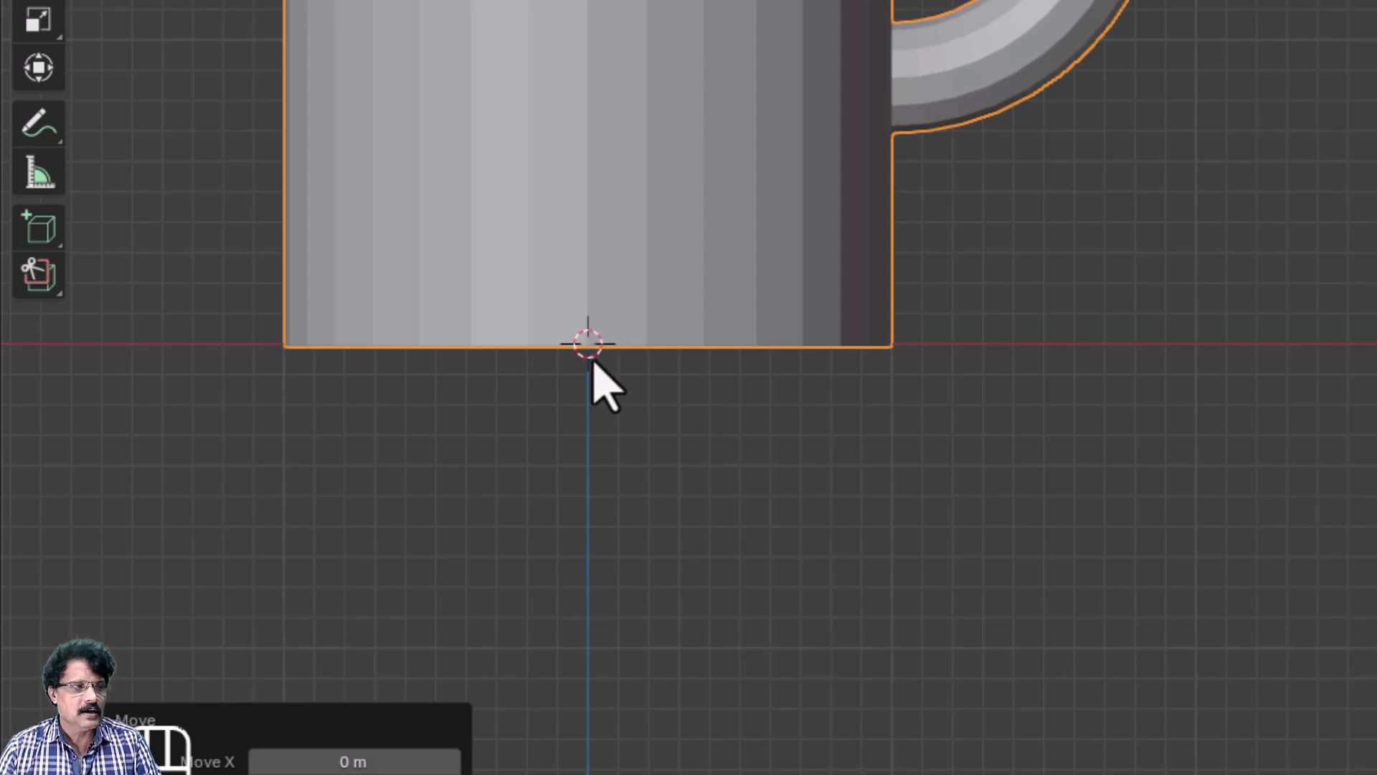
Step: Set the mug's origin to the 3D cursor at the centre of its base
left_click(240, 20)
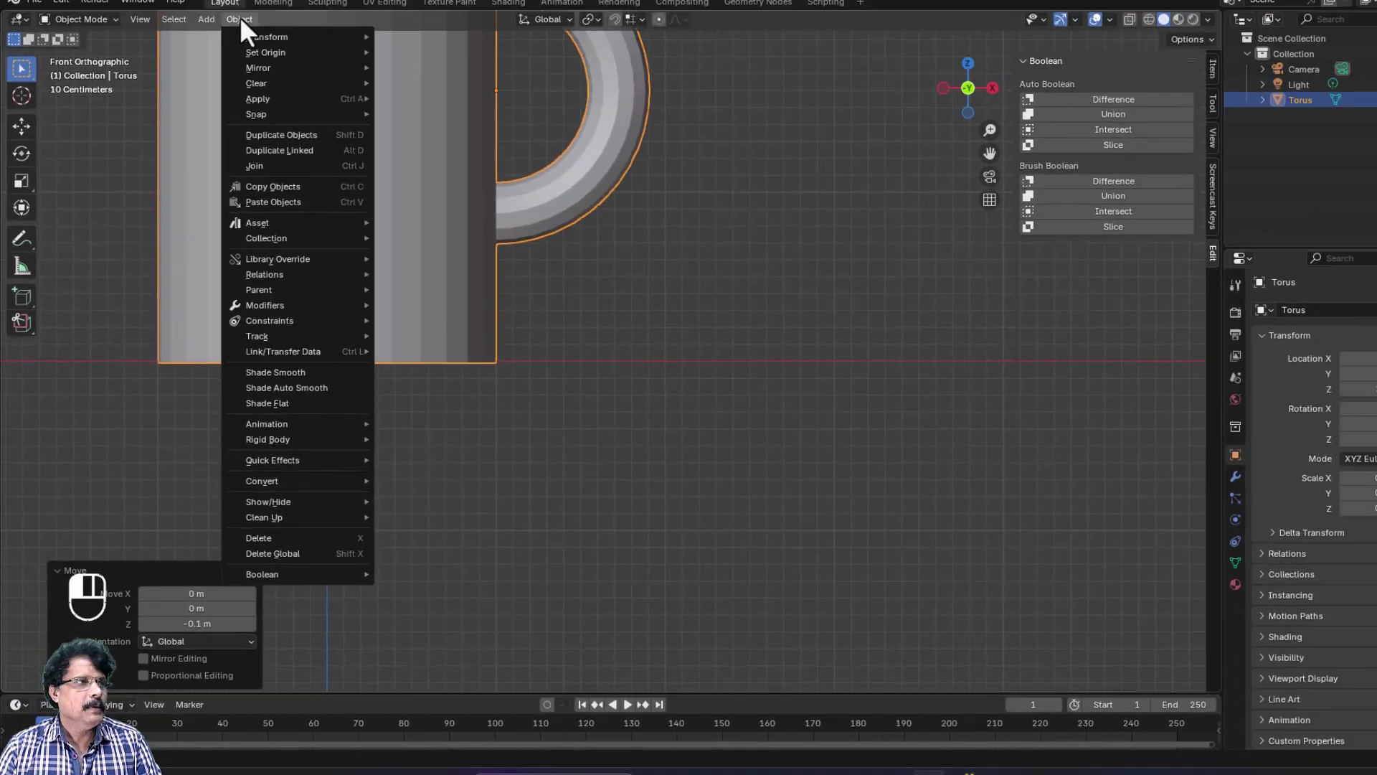
mouse_move(234, 50)
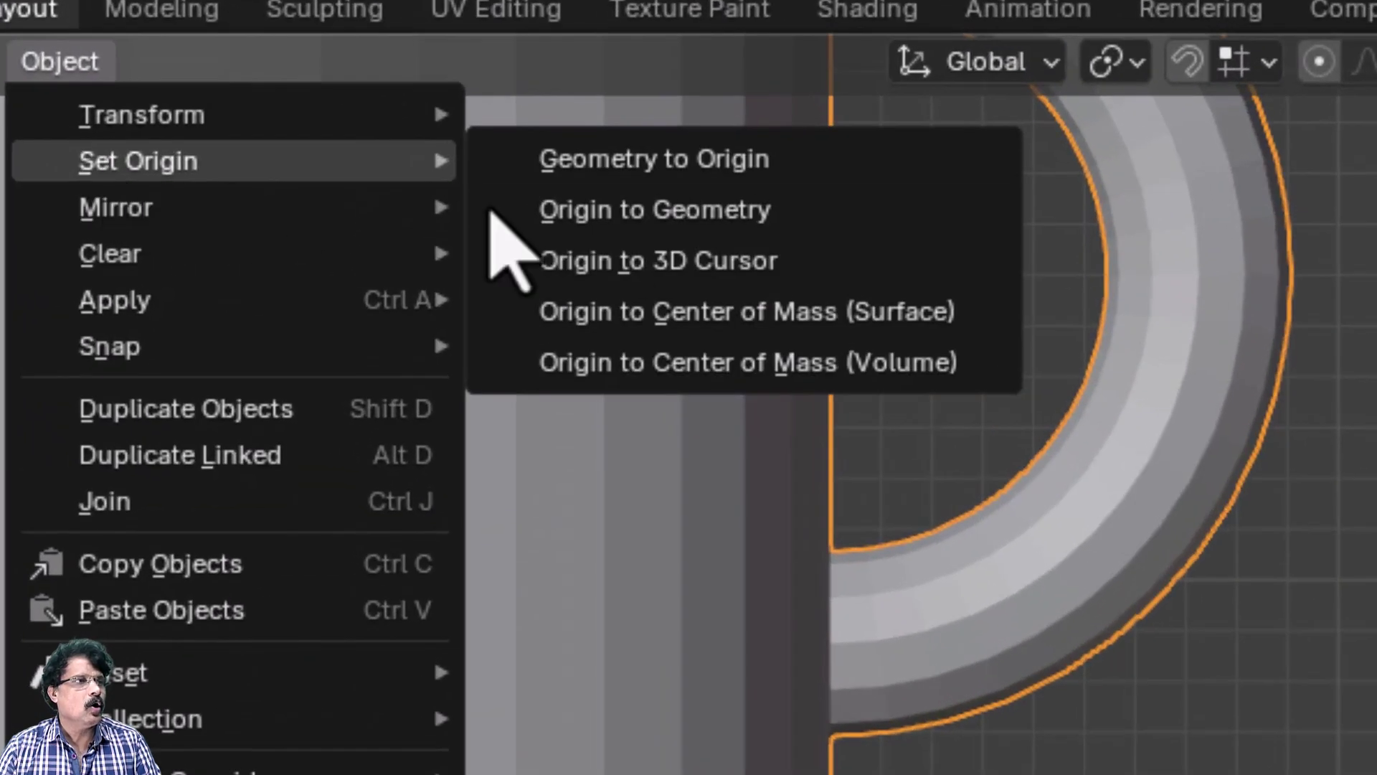
left_click(610, 279)
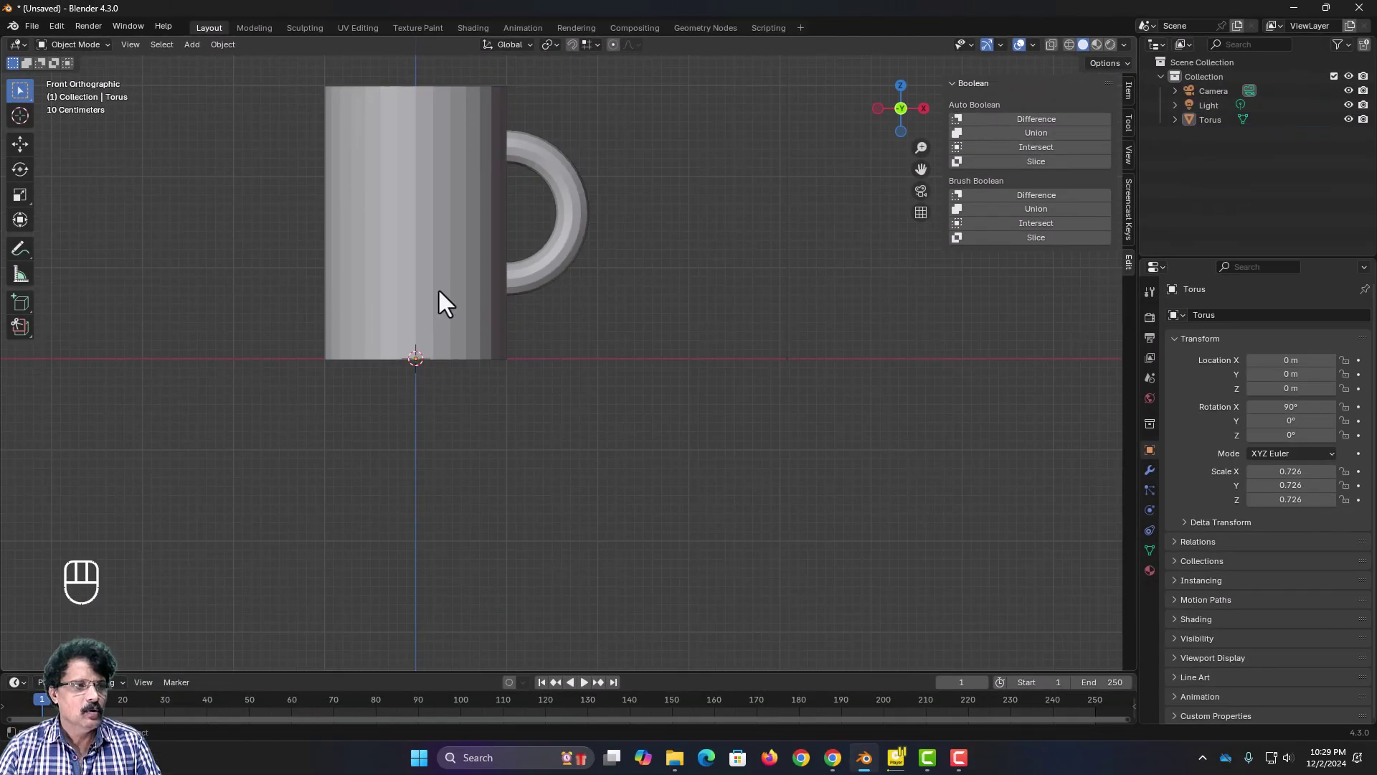
Step: Try rotating the mug freely about its new origin in front view
left_click(439, 292)
key("r")
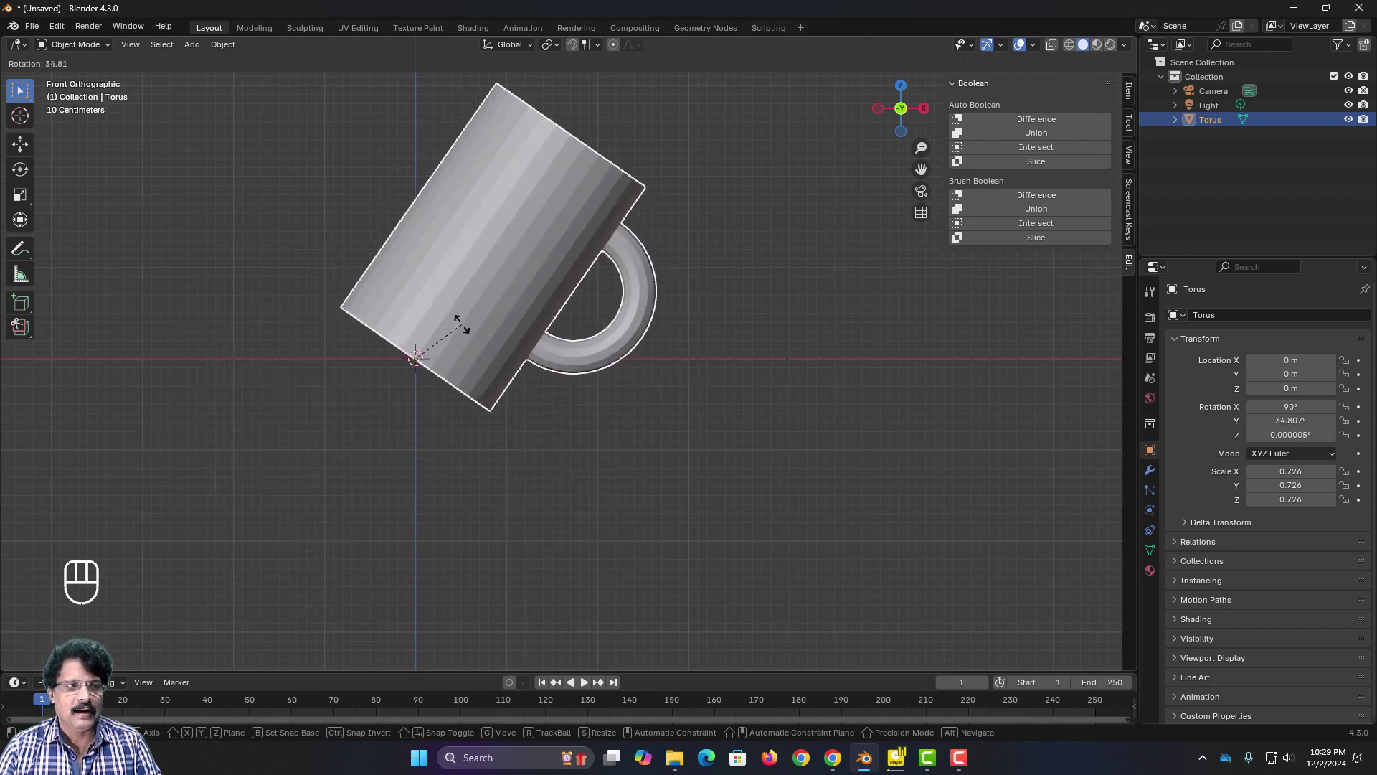
key("Escape")
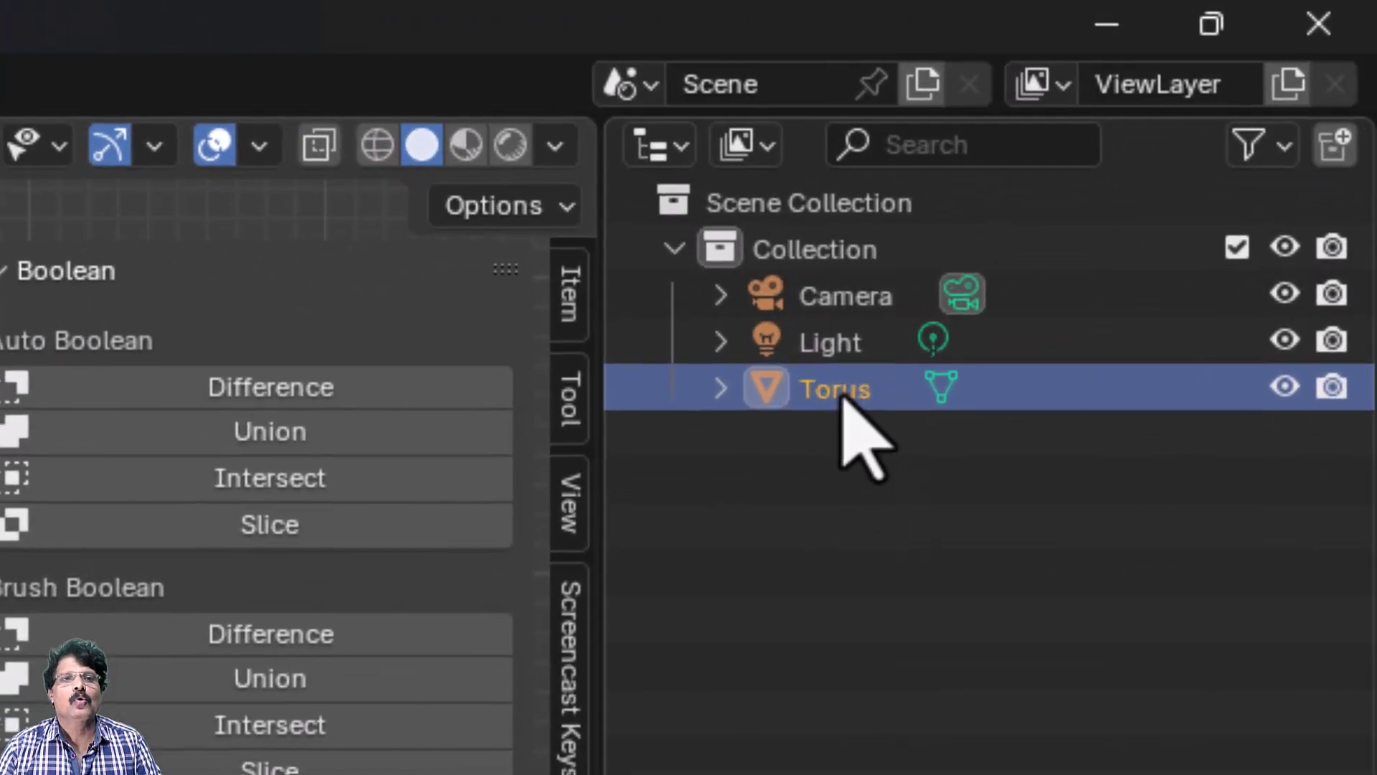
Step: Rename the Torus object as booleancup
double_click(1210, 119)
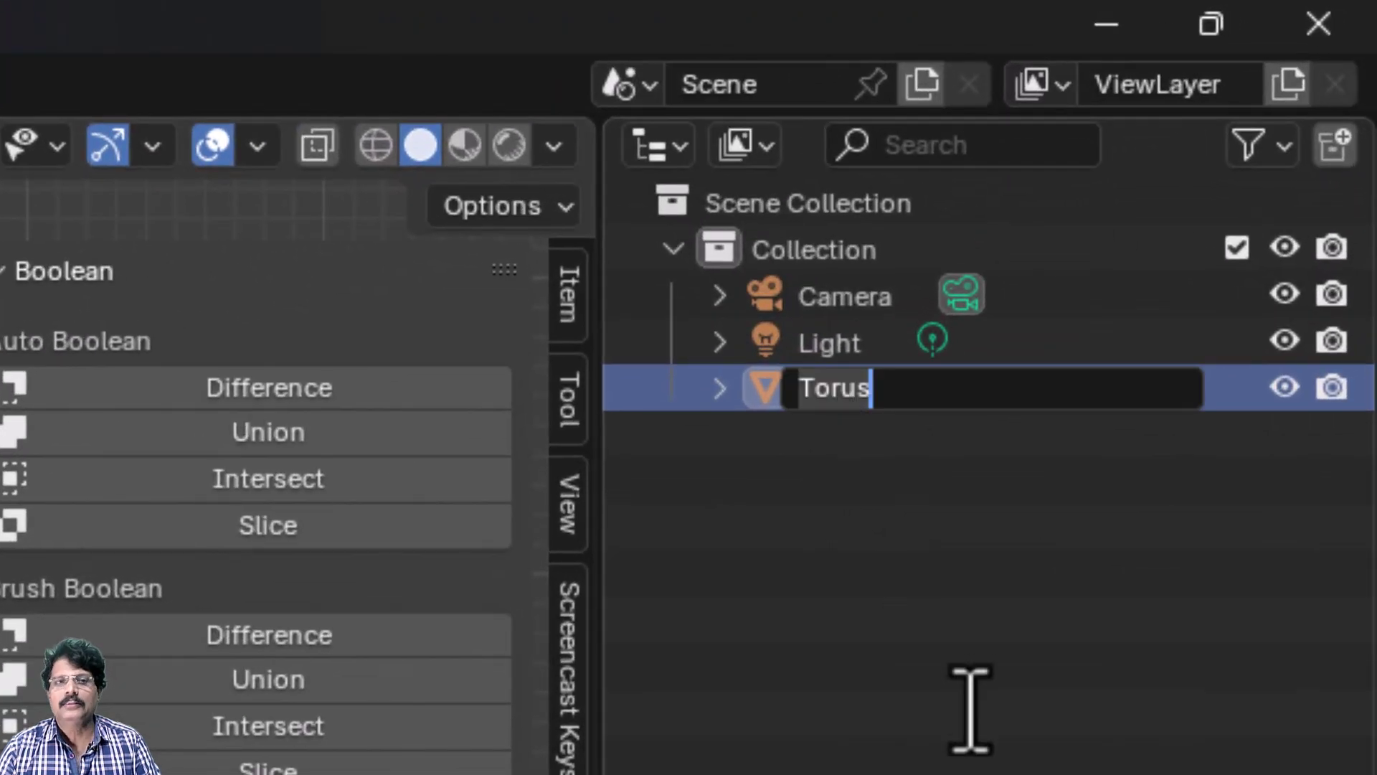
type("boo")
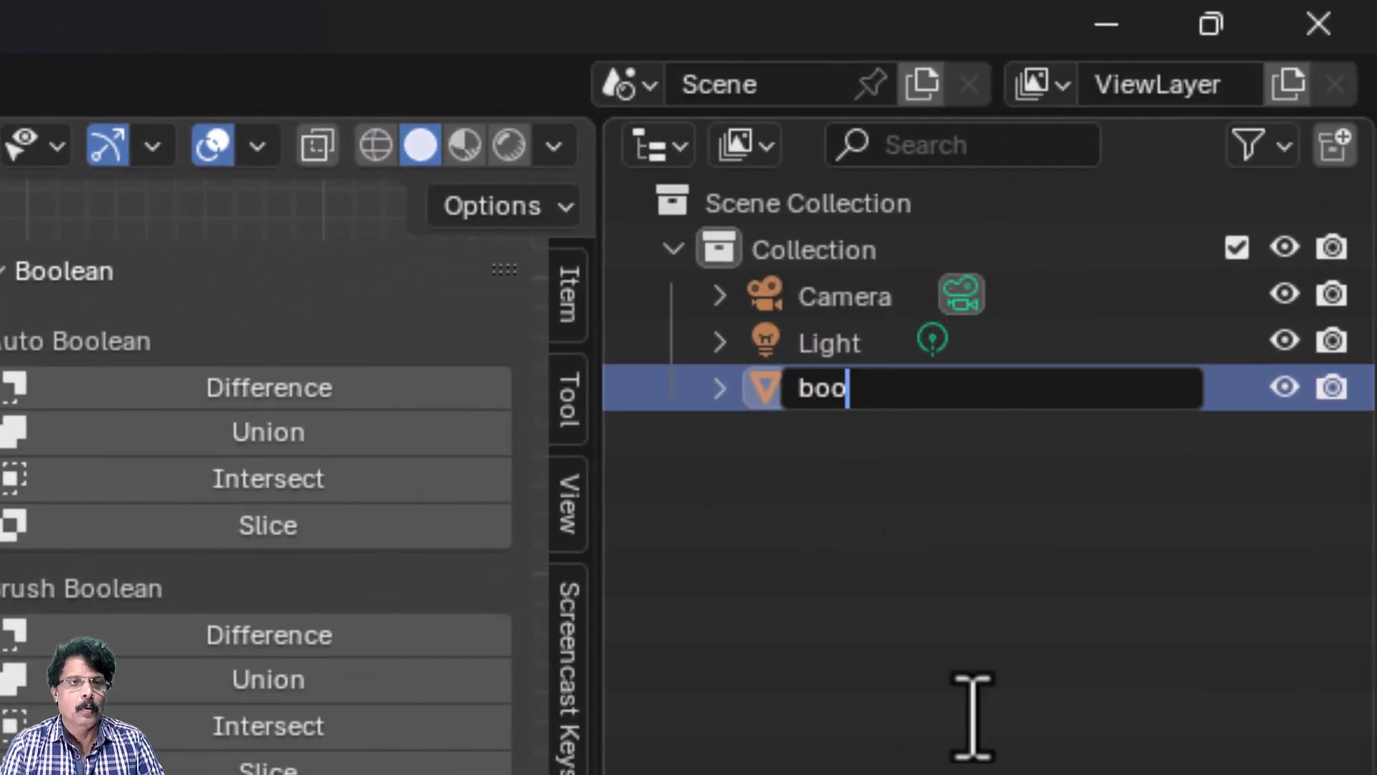
type("leancup")
key("Return")
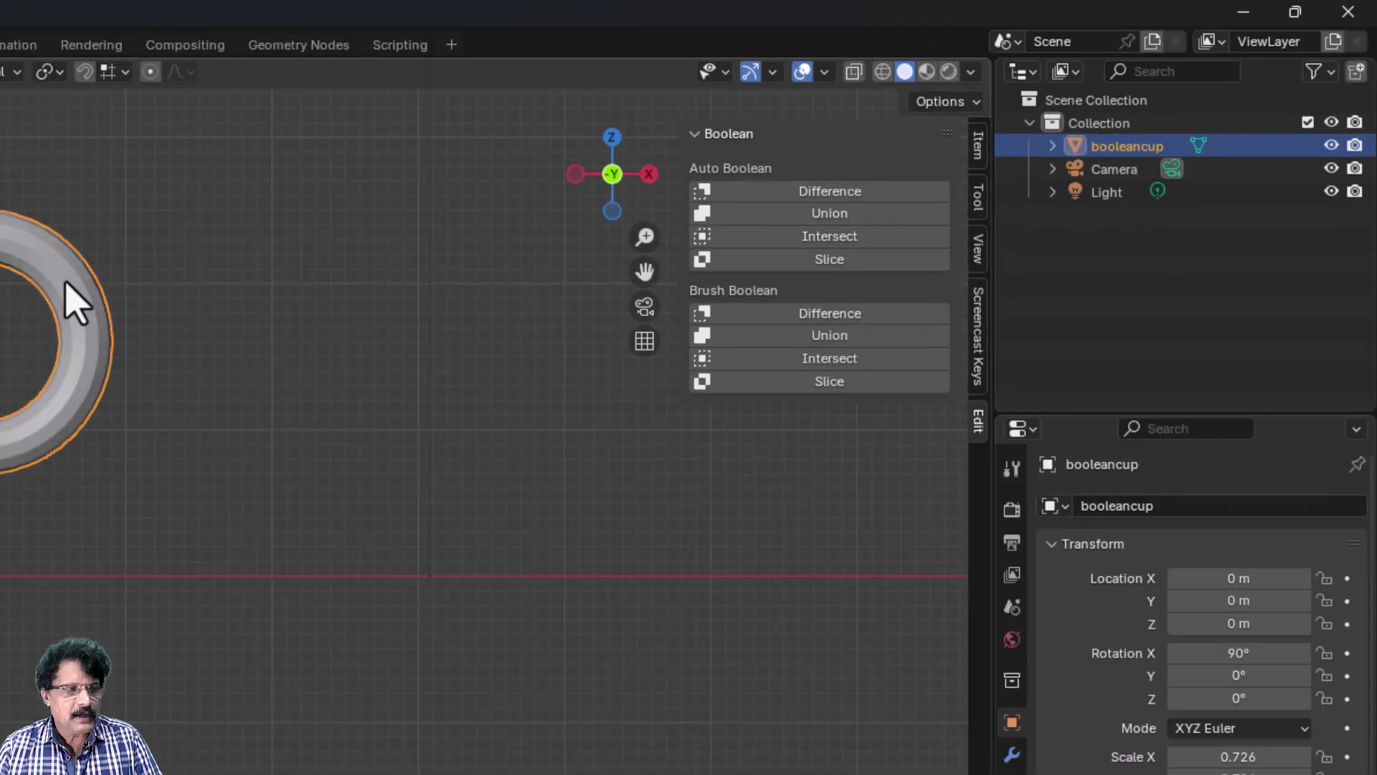
Step: Examine the mug's mesh topology in Edit Mode with wireframe shading, and return to Object Mode with solid shading
key("Tab")
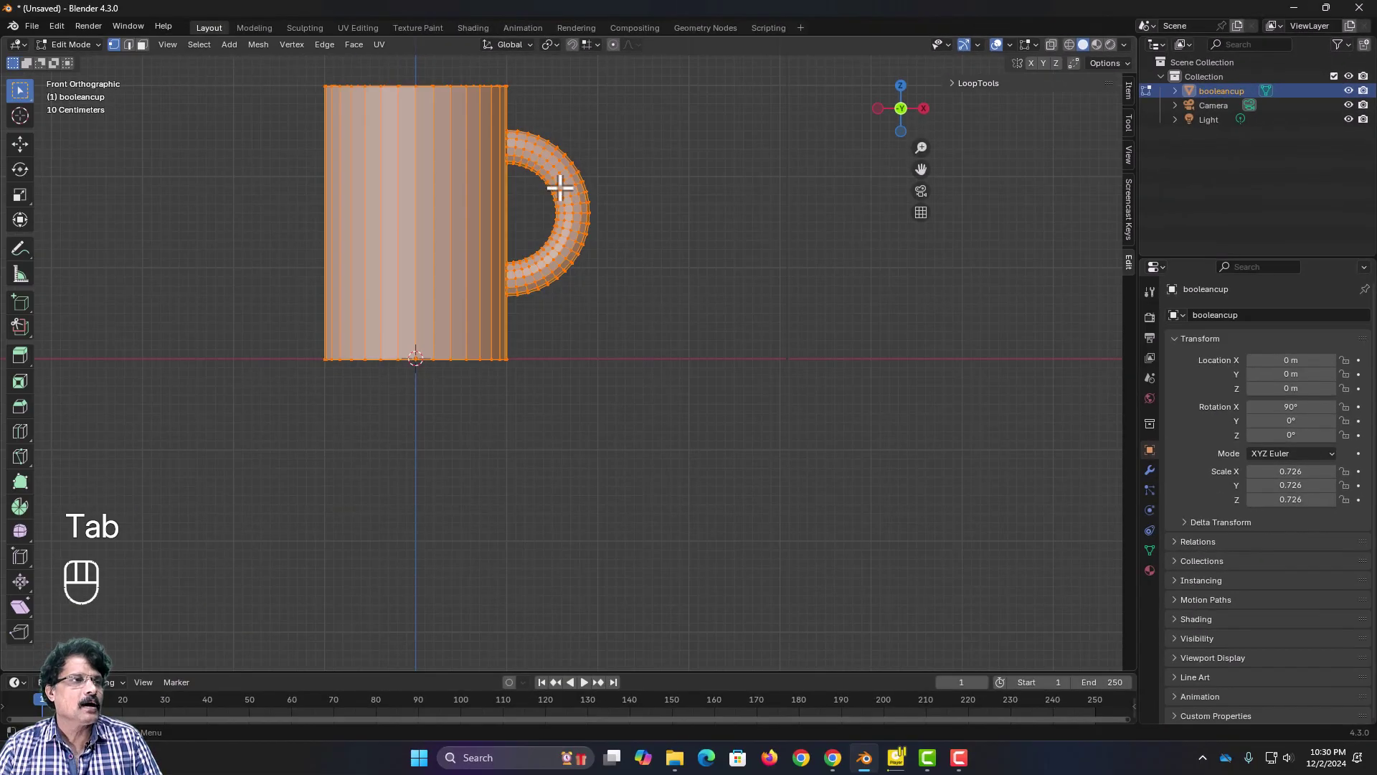
scroll(560, 190, "up", 3)
middle_click_drag(507, 154, 704, 486, "shift")
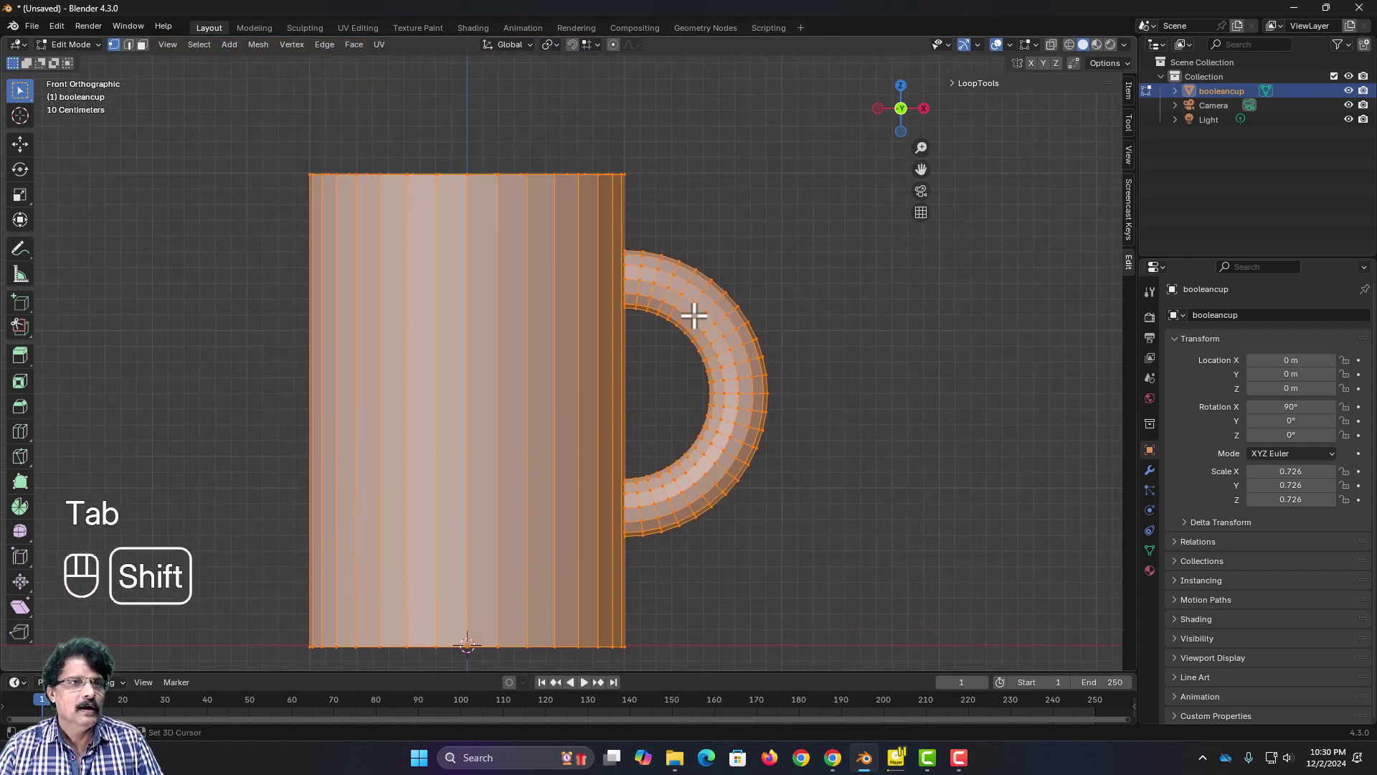
left_click(1070, 44)
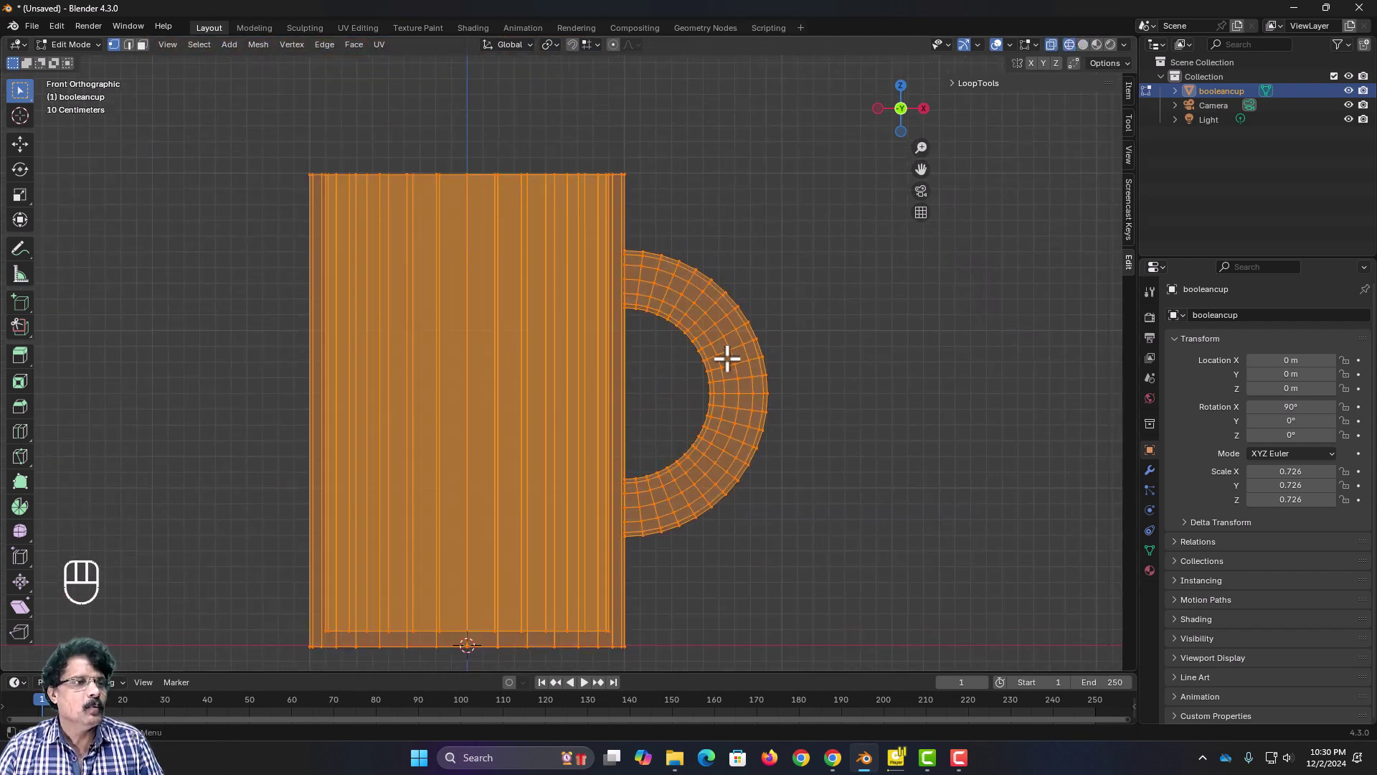
mouse_move(725, 360)
middle_mouse_down()
mouse_move(652, 384)
mouse_move(607, 353)
mouse_move(646, 320)
mouse_move(719, 375)
mouse_move(738, 462)
mouse_move(833, 476)
mouse_move(636, 329)
mouse_move(681, 449)
mouse_move(696, 418)
middle_mouse_up()
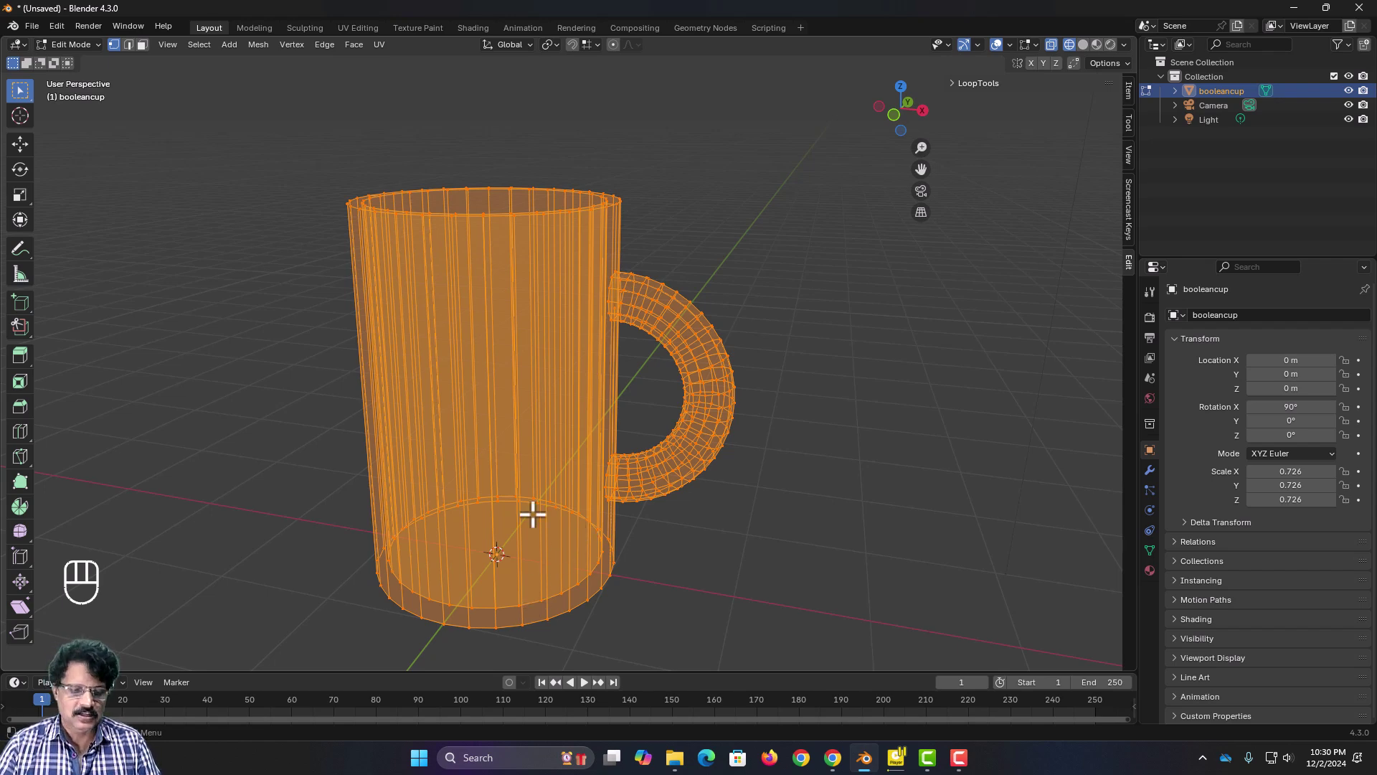
key("Tab")
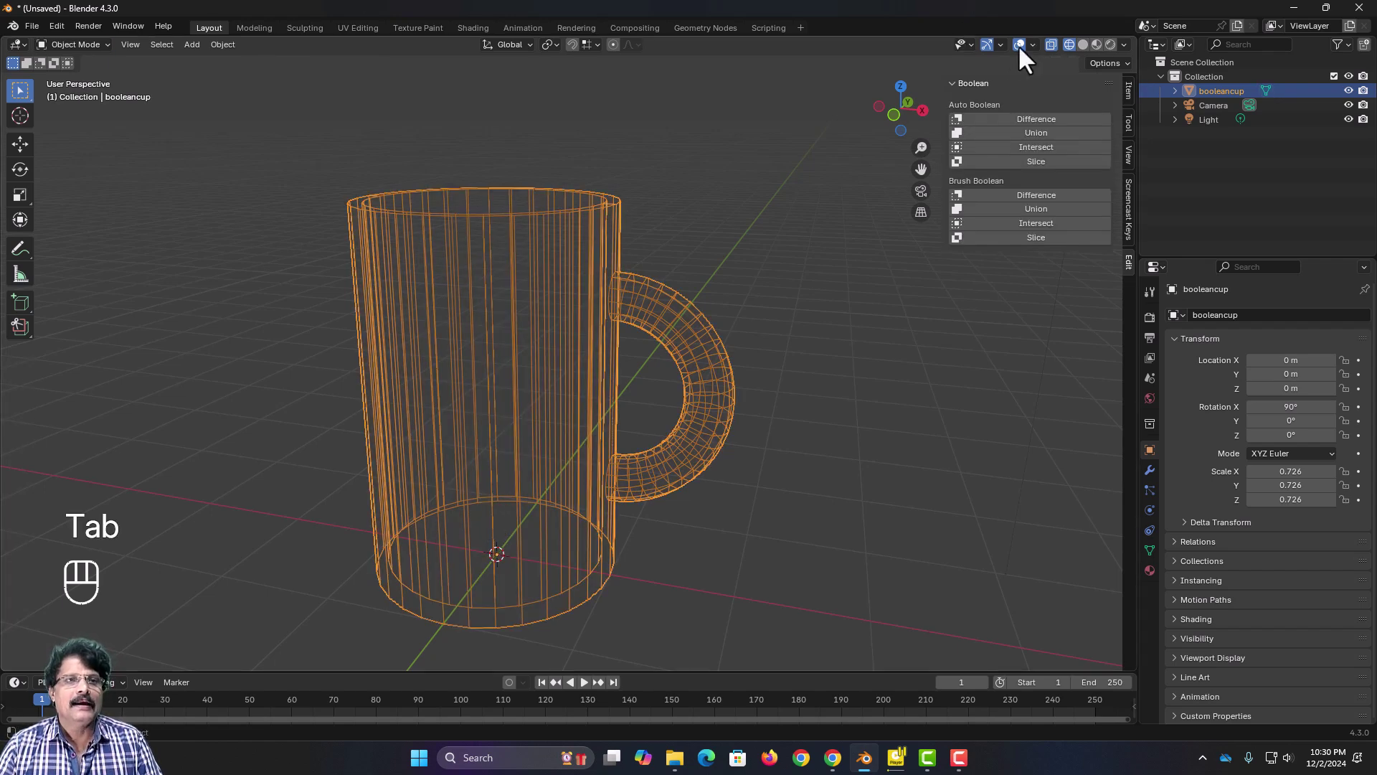
left_click(1085, 44)
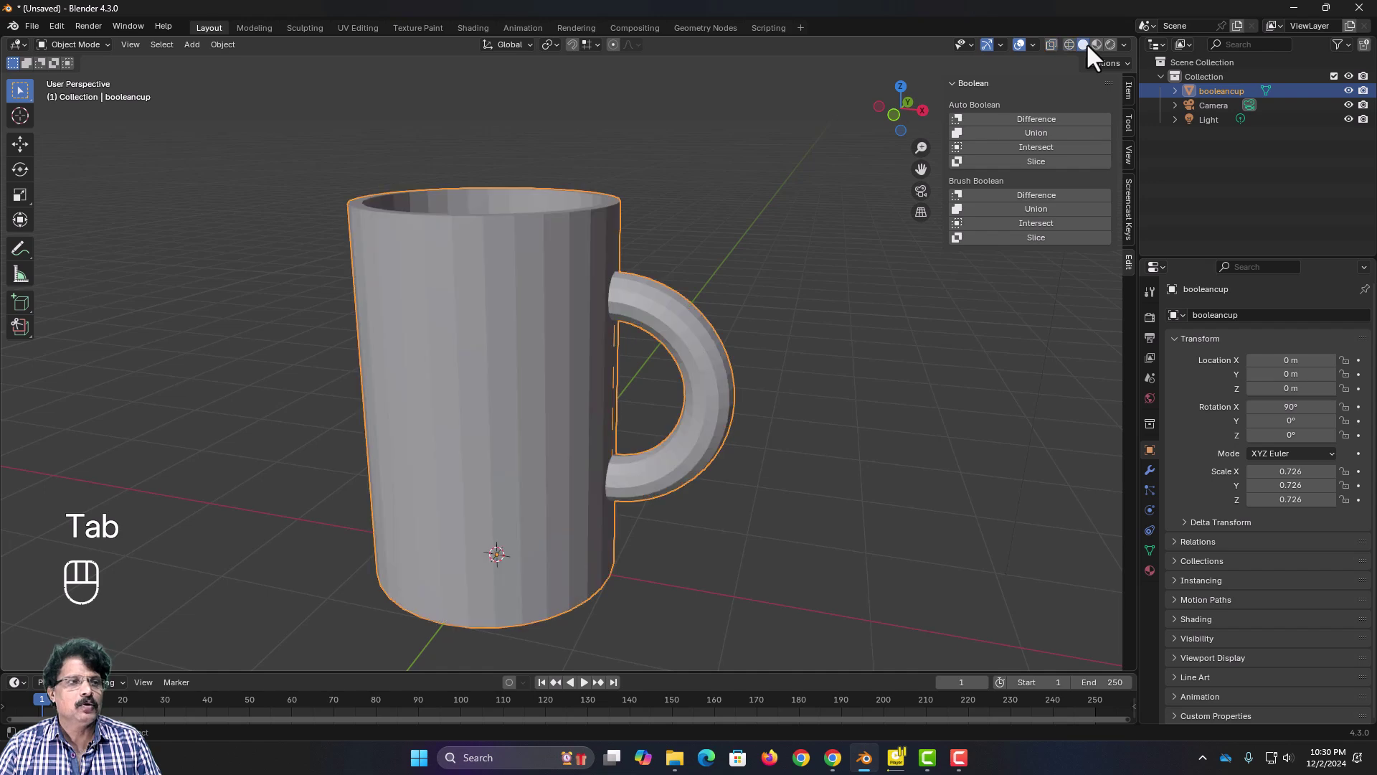
Step: Apply Shade Auto Smooth to booleancup
right_click(450, 359)
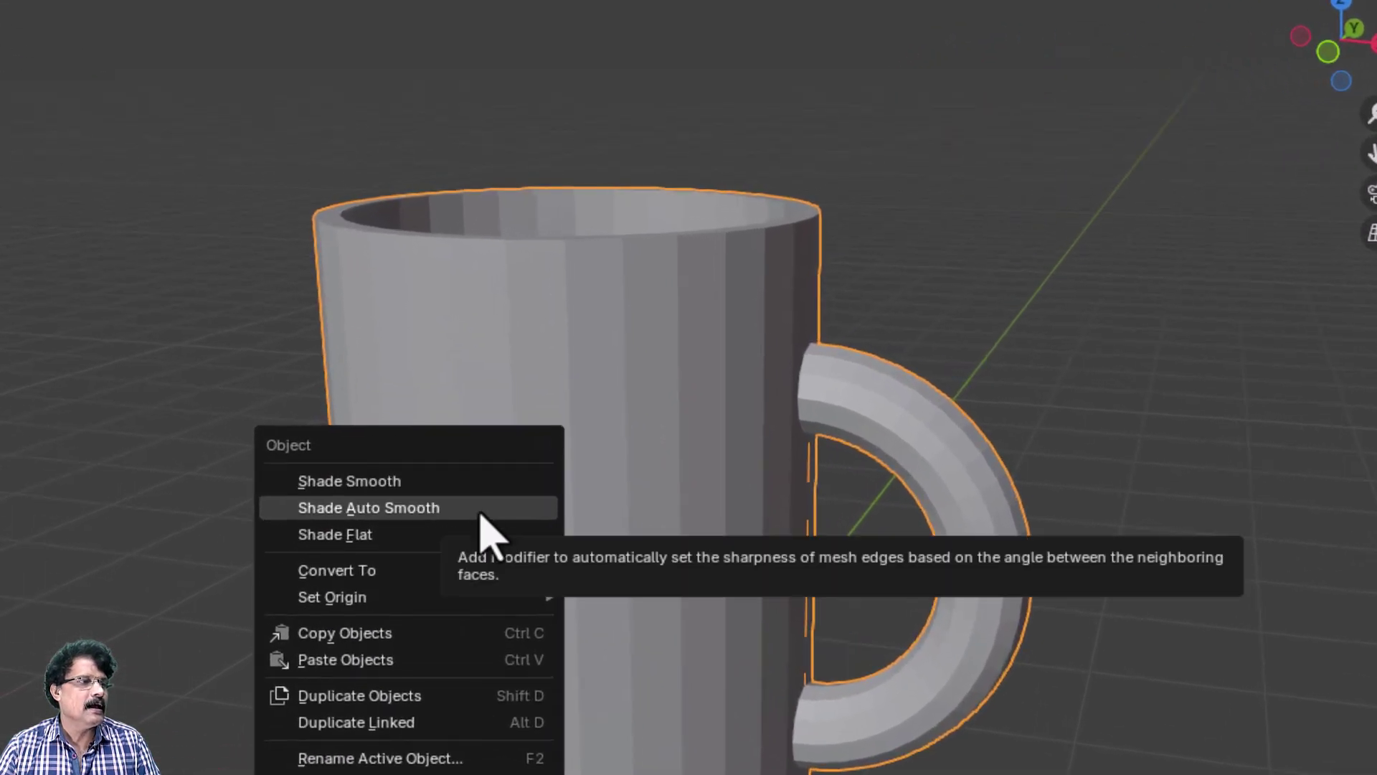
left_click(481, 511)
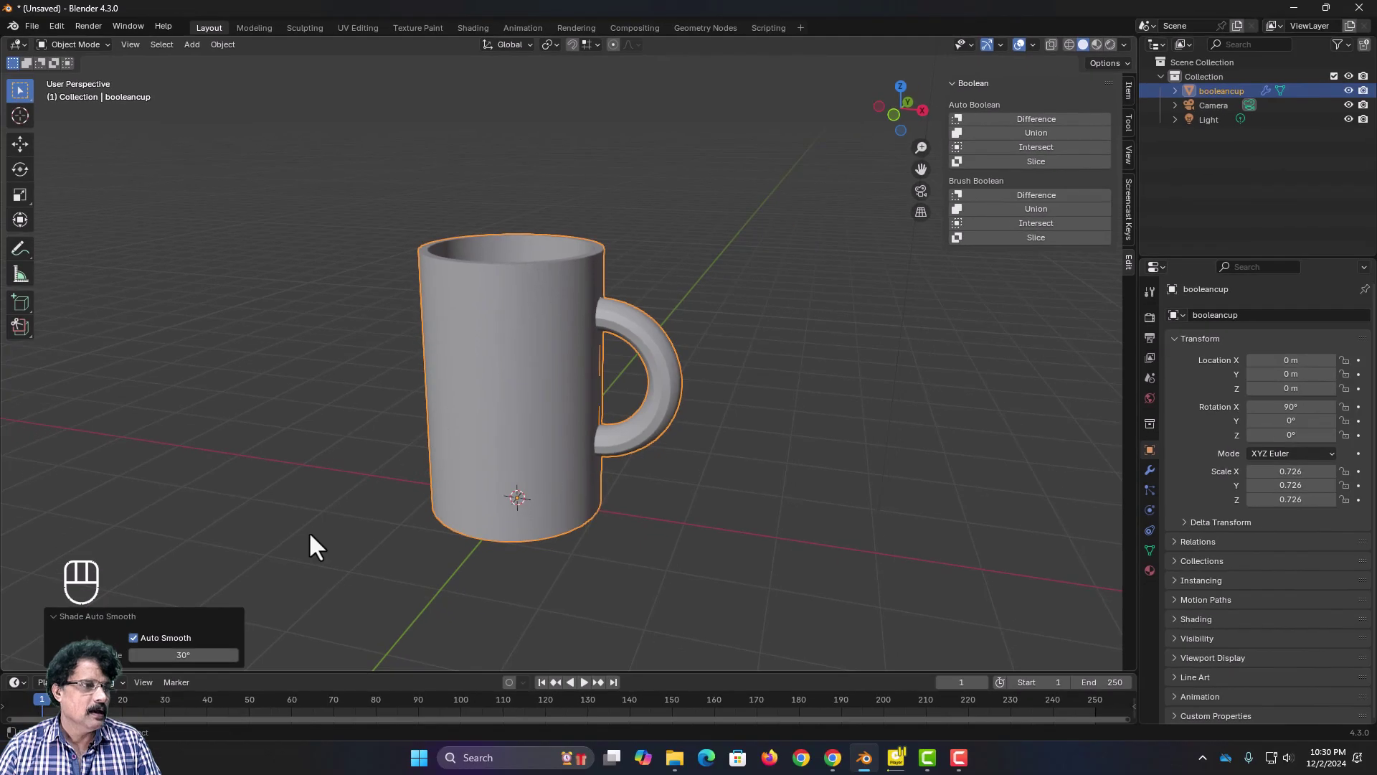
scroll(640, 466, "up", 2)
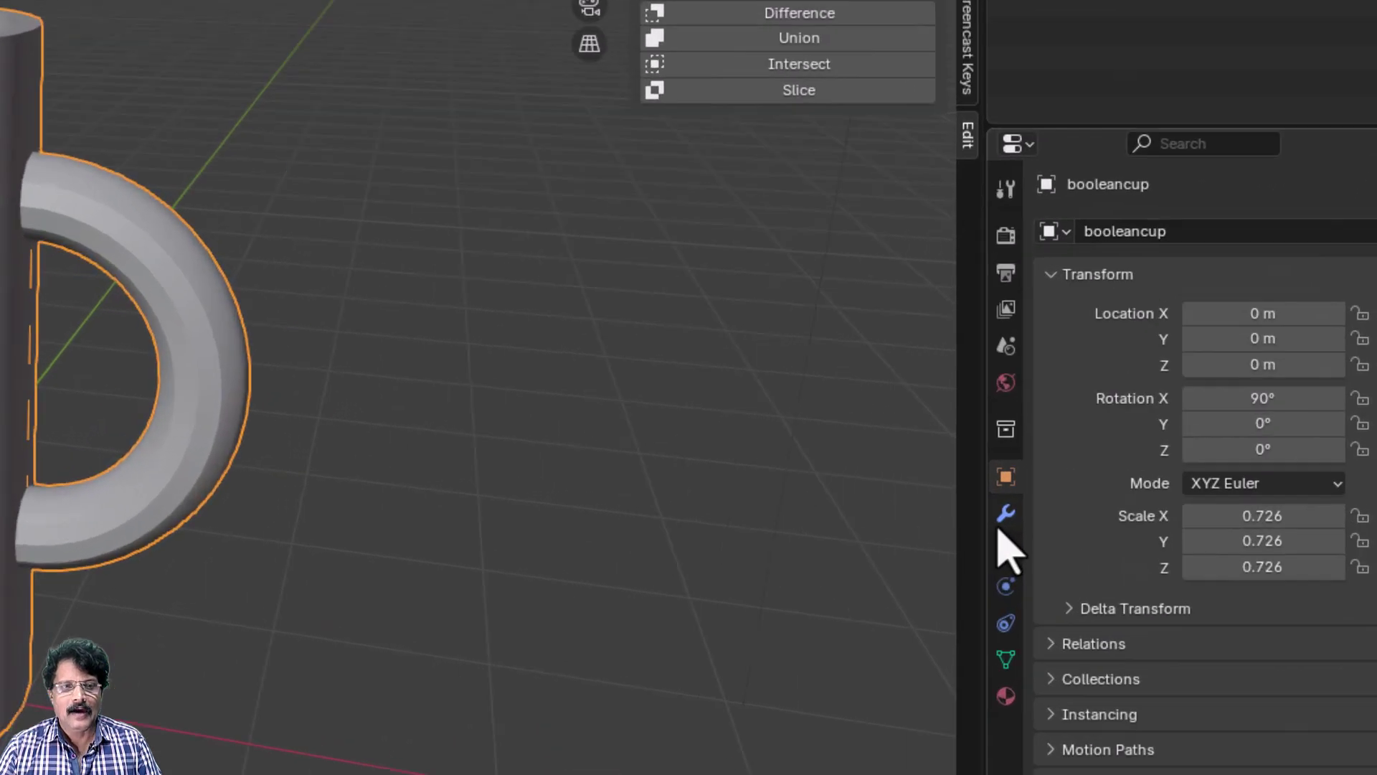
Step: Add a Subdivision Surface modifier to booleancup
left_click(1150, 470)
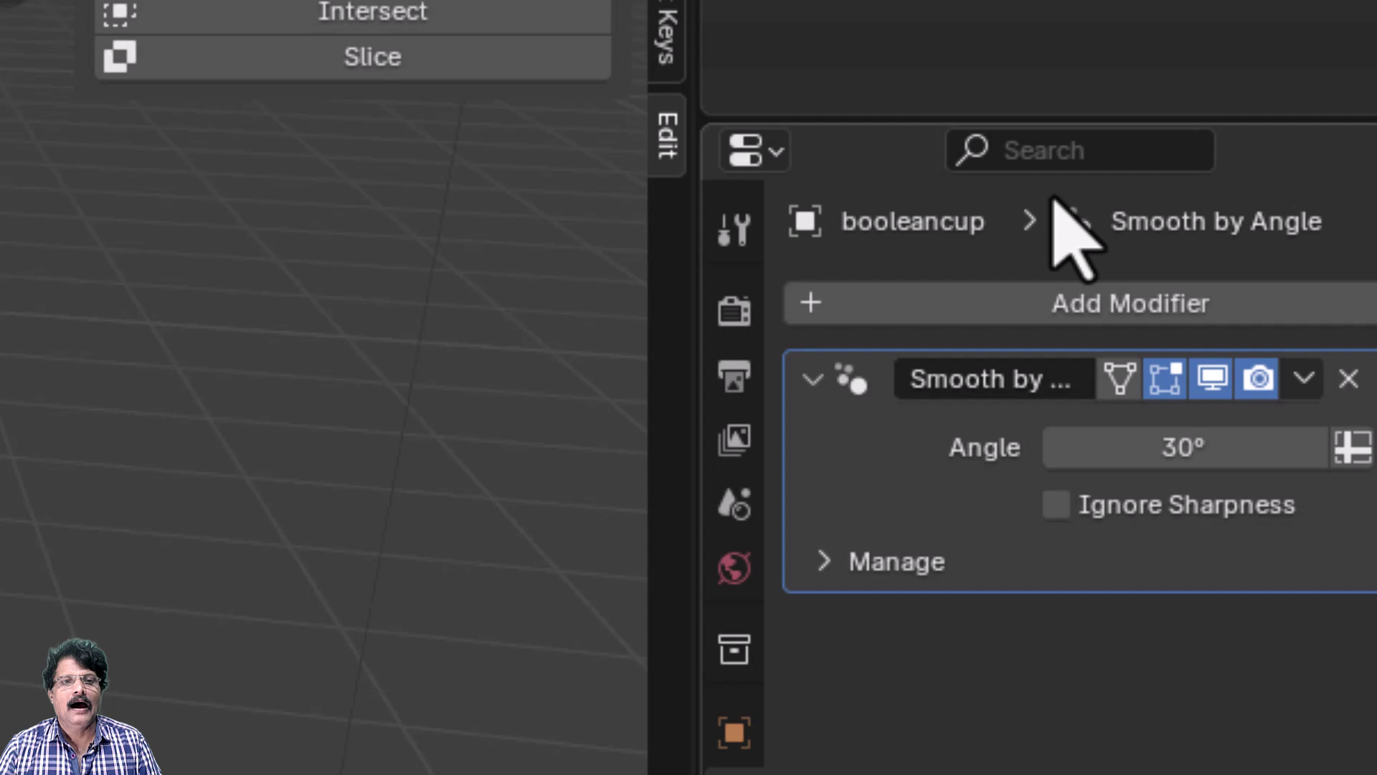
left_click(1067, 301)
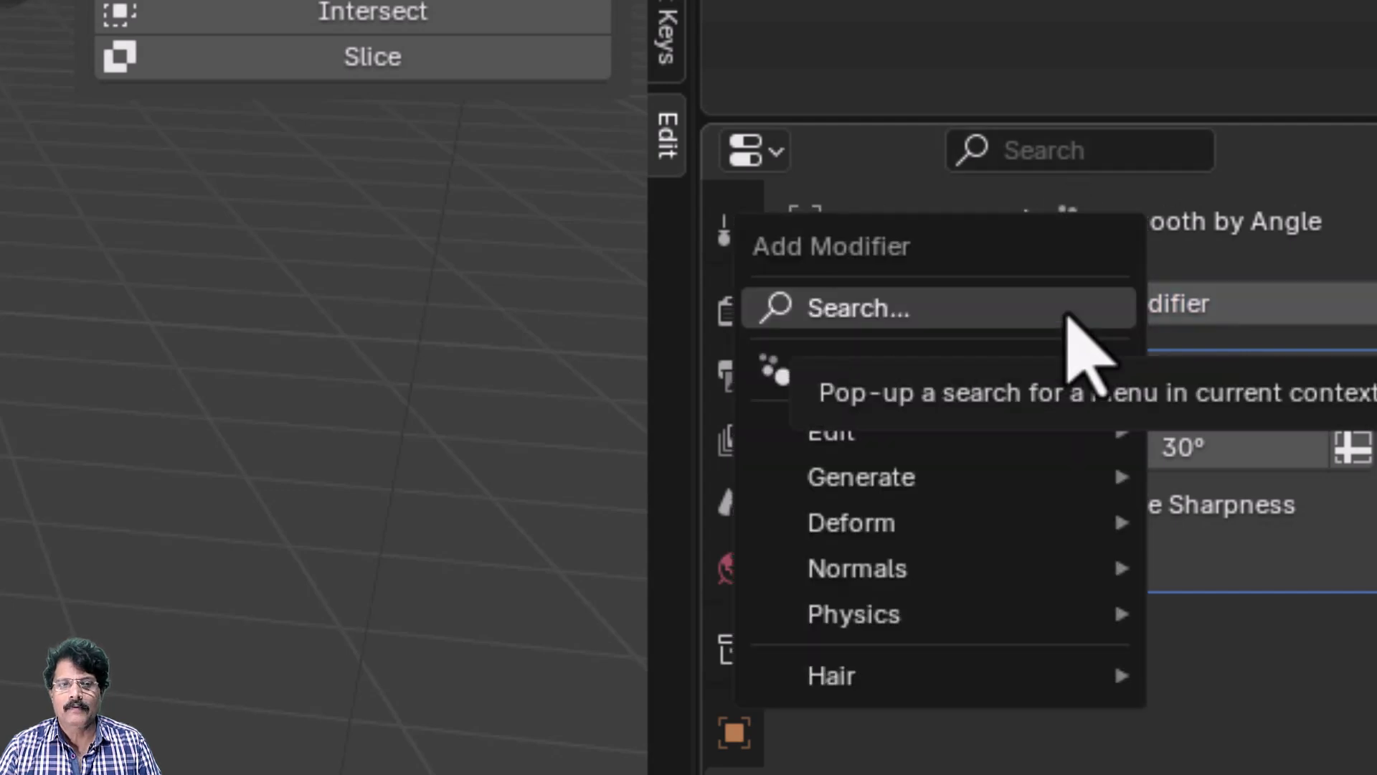
left_click(1067, 314)
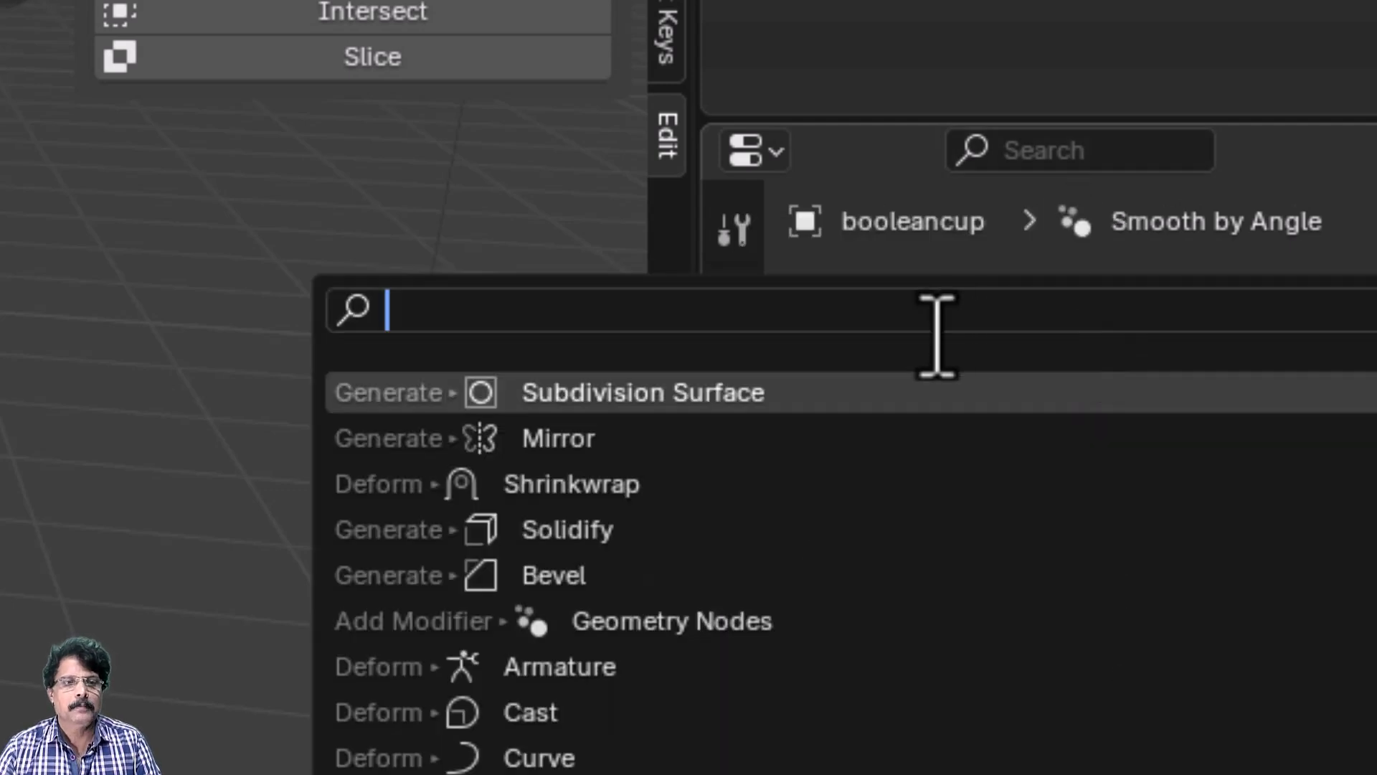
left_click(906, 392)
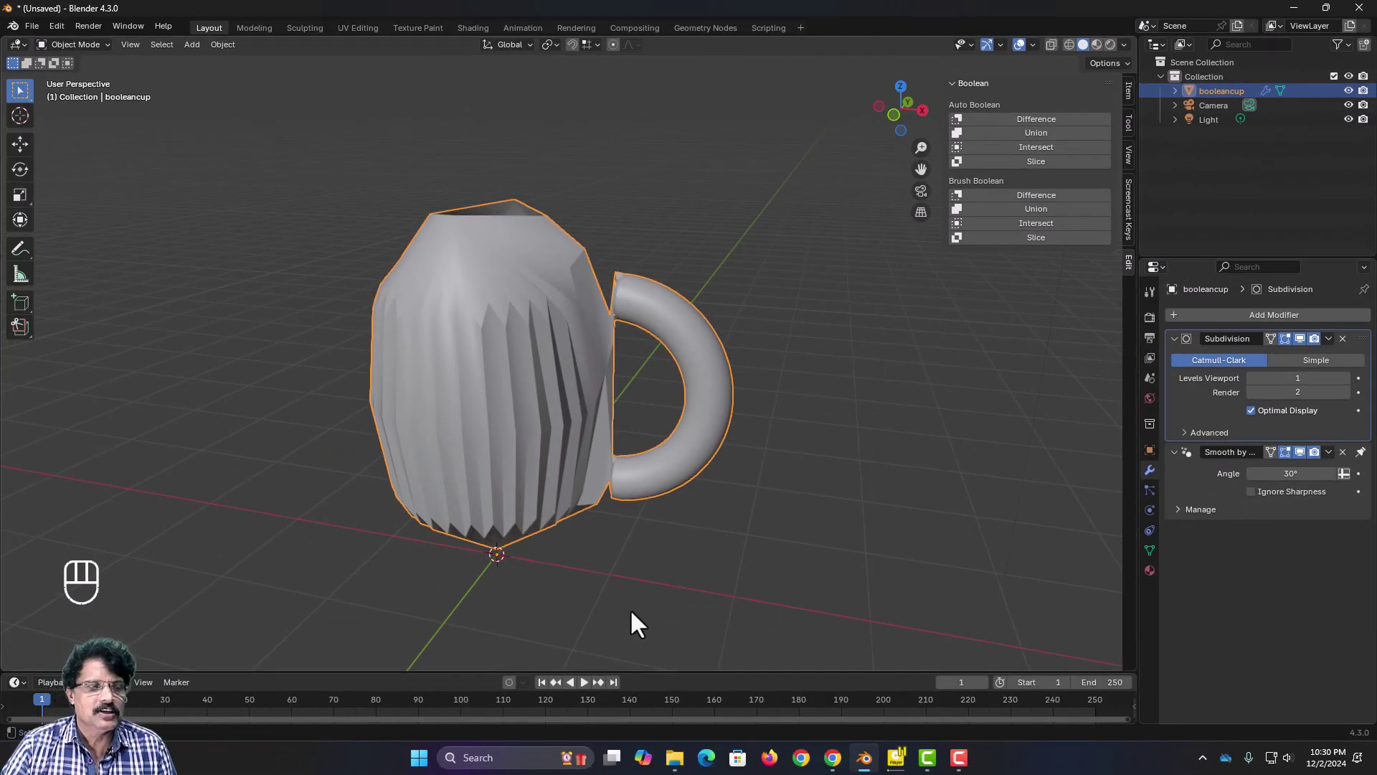
Step: Inspect the subdivided mug's surface and turn on the Statistics overlay in the viewport
middle_click_drag(619, 577, 563, 341)
scroll(562, 341, "up", 2)
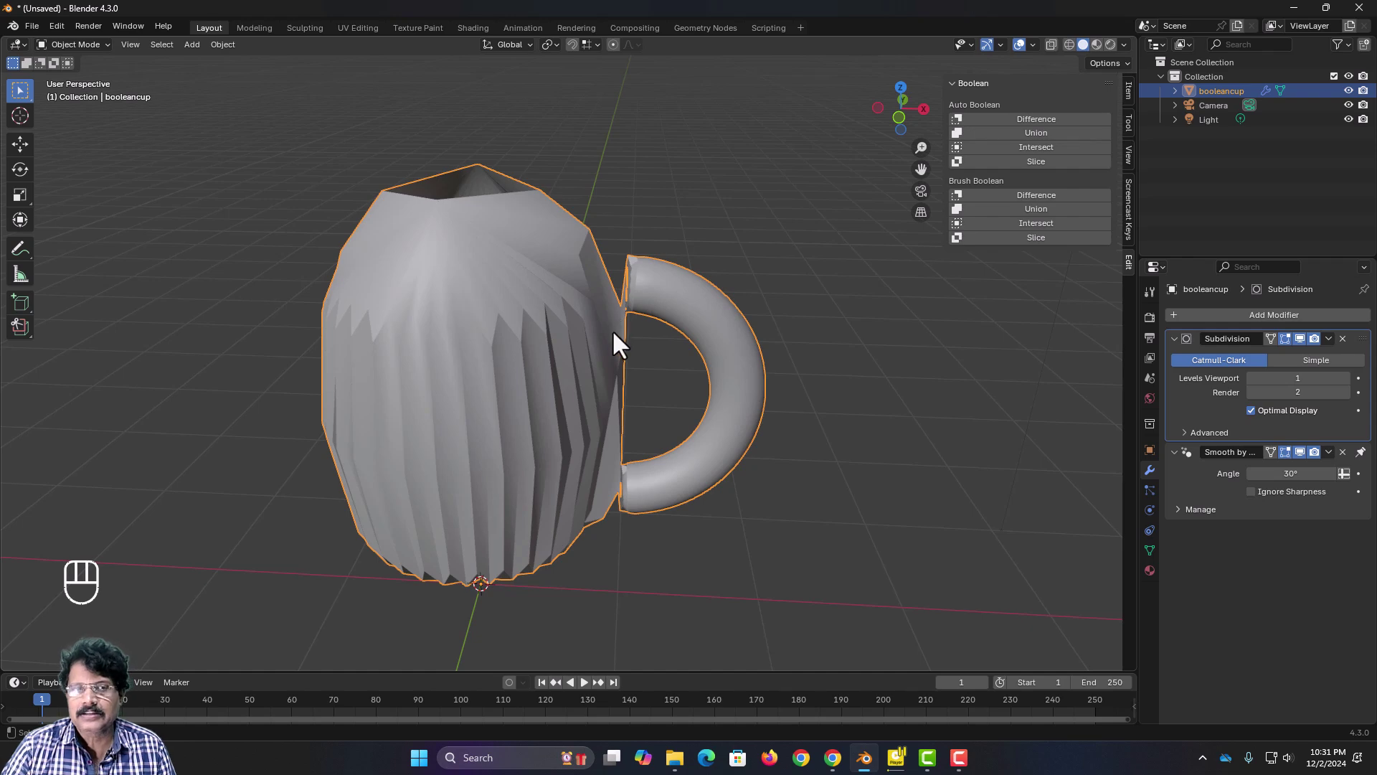
scroll(626, 368, "down", 2)
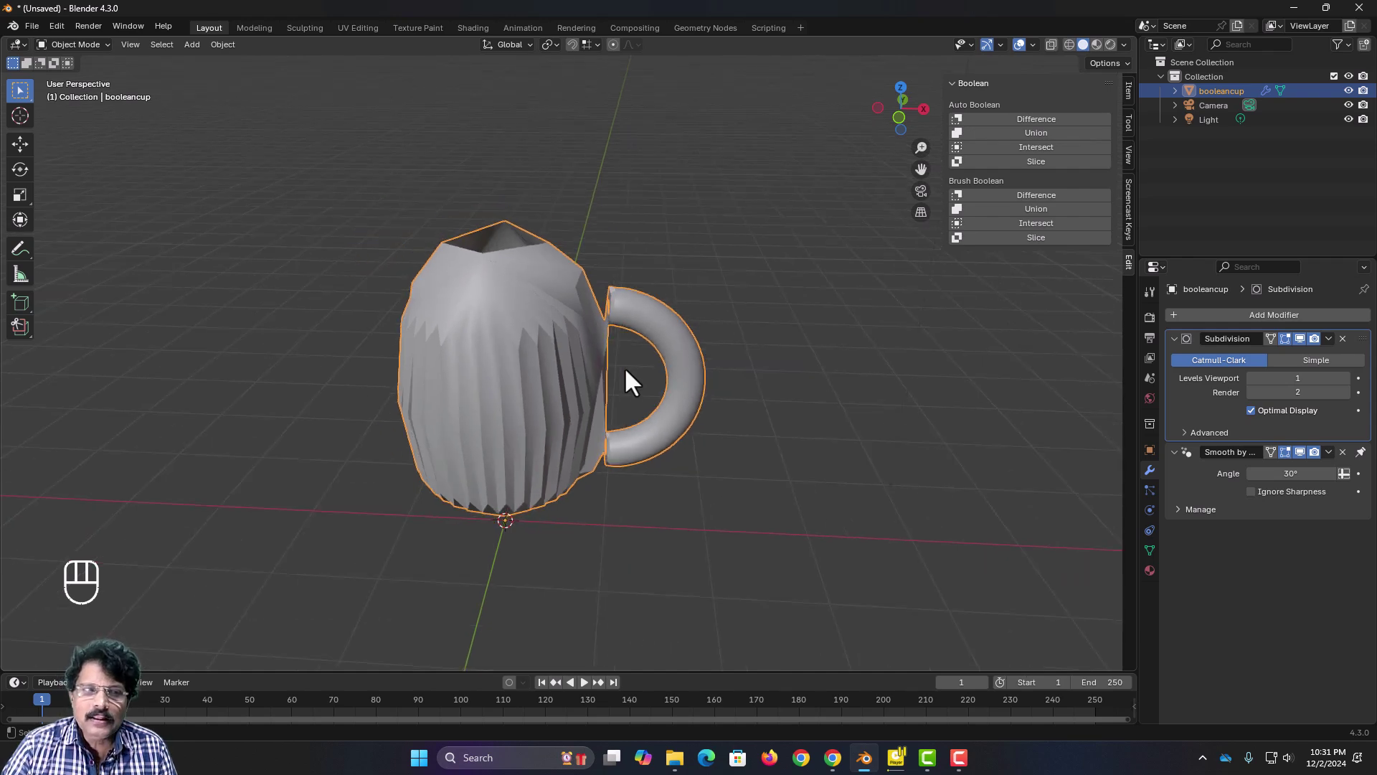
middle_click_drag(587, 388, 571, 433)
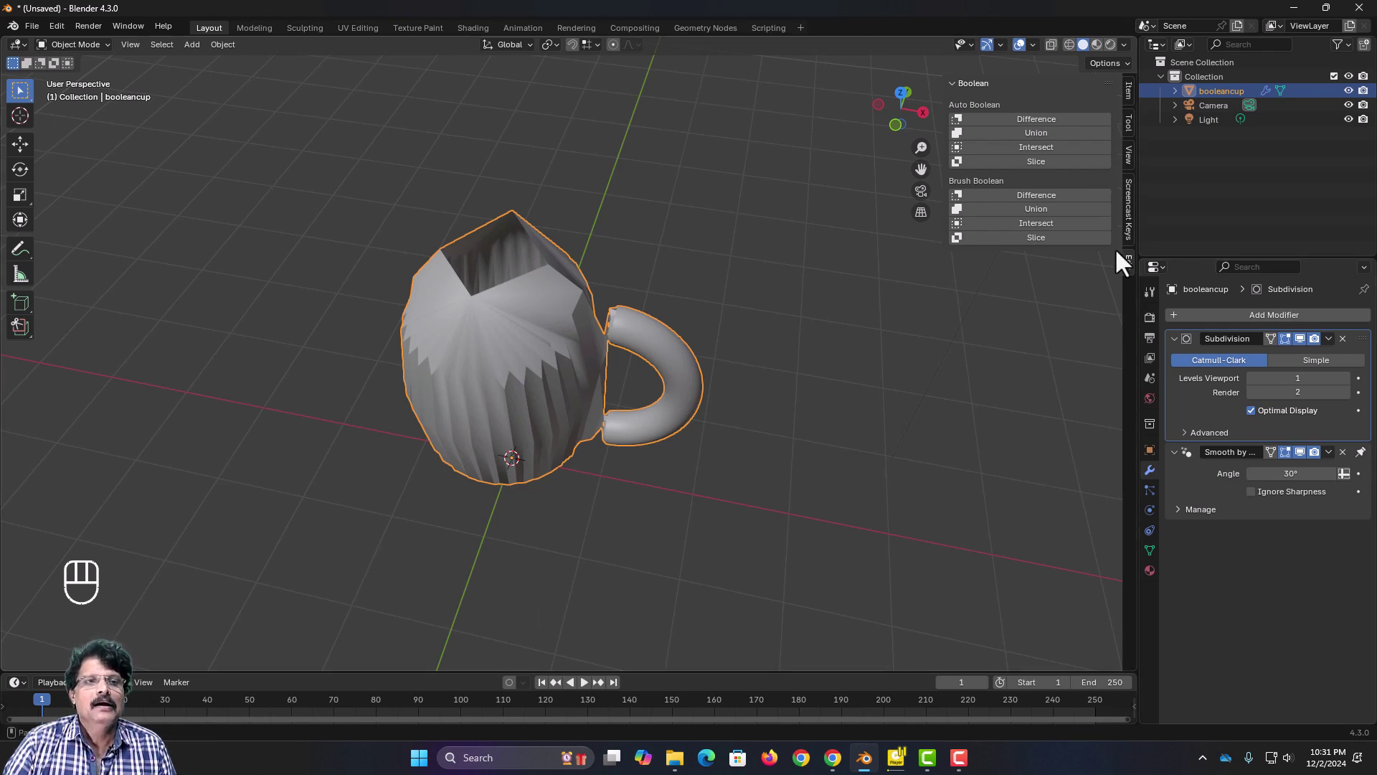
left_click(1034, 44)
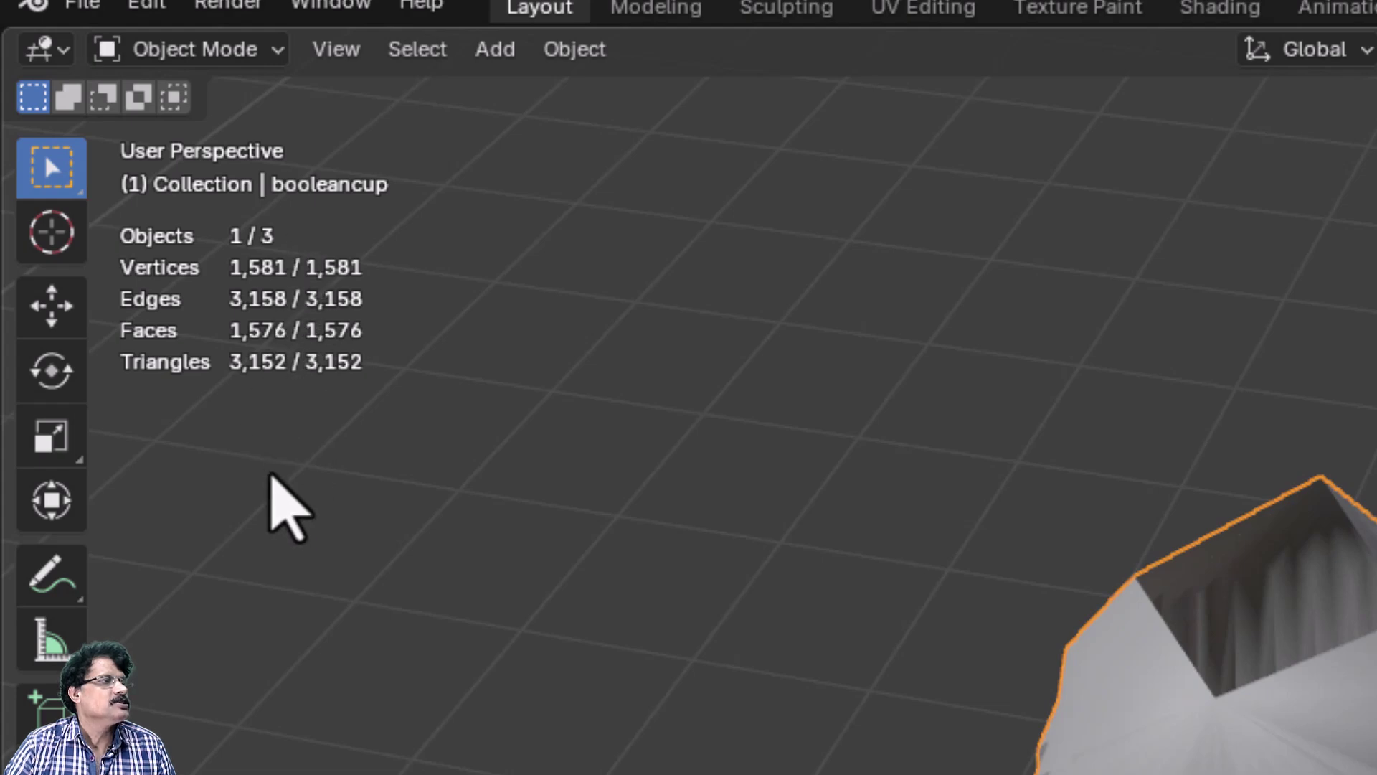
Step: Hide booleancup and add a cylinder mesh with 32 vertices, radius 0.9 m and depth 3 m at the world origin
key("Delete")
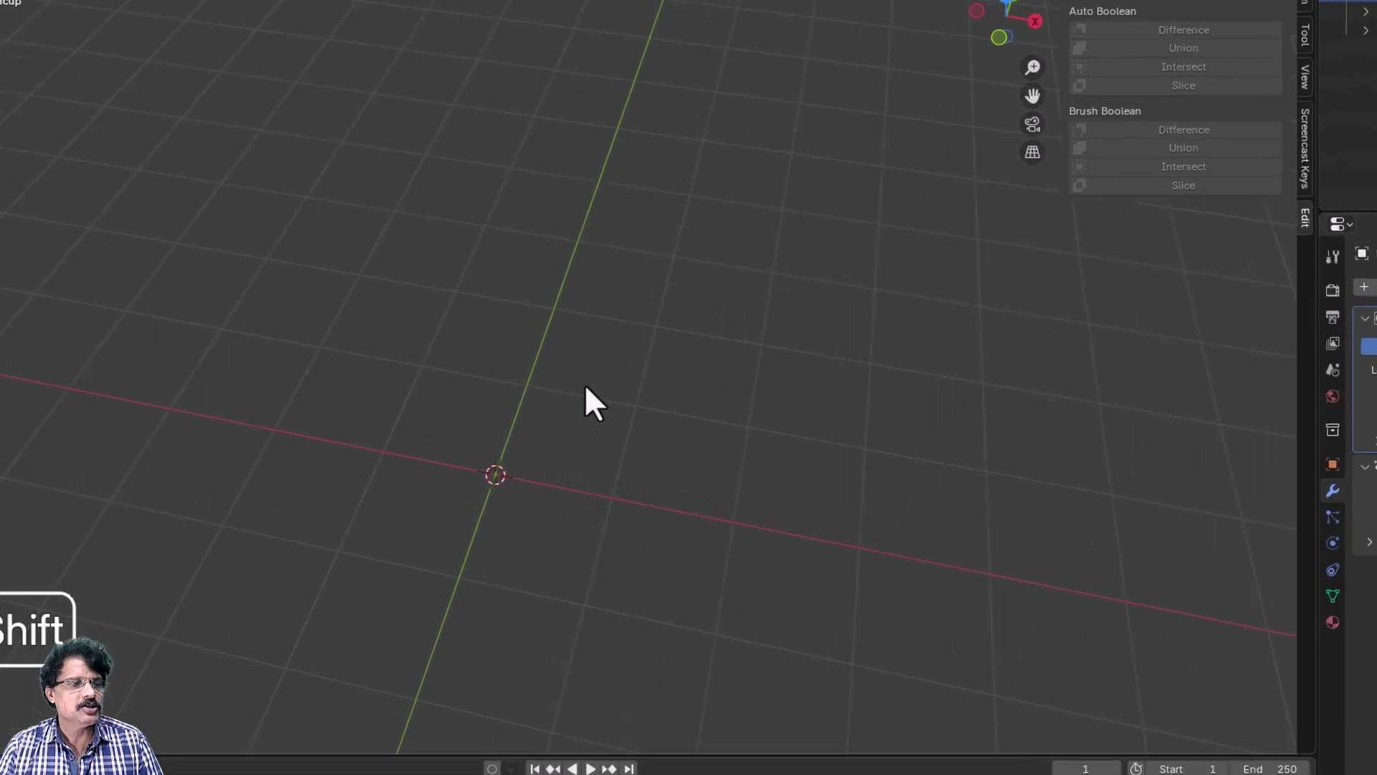
key("shift+a")
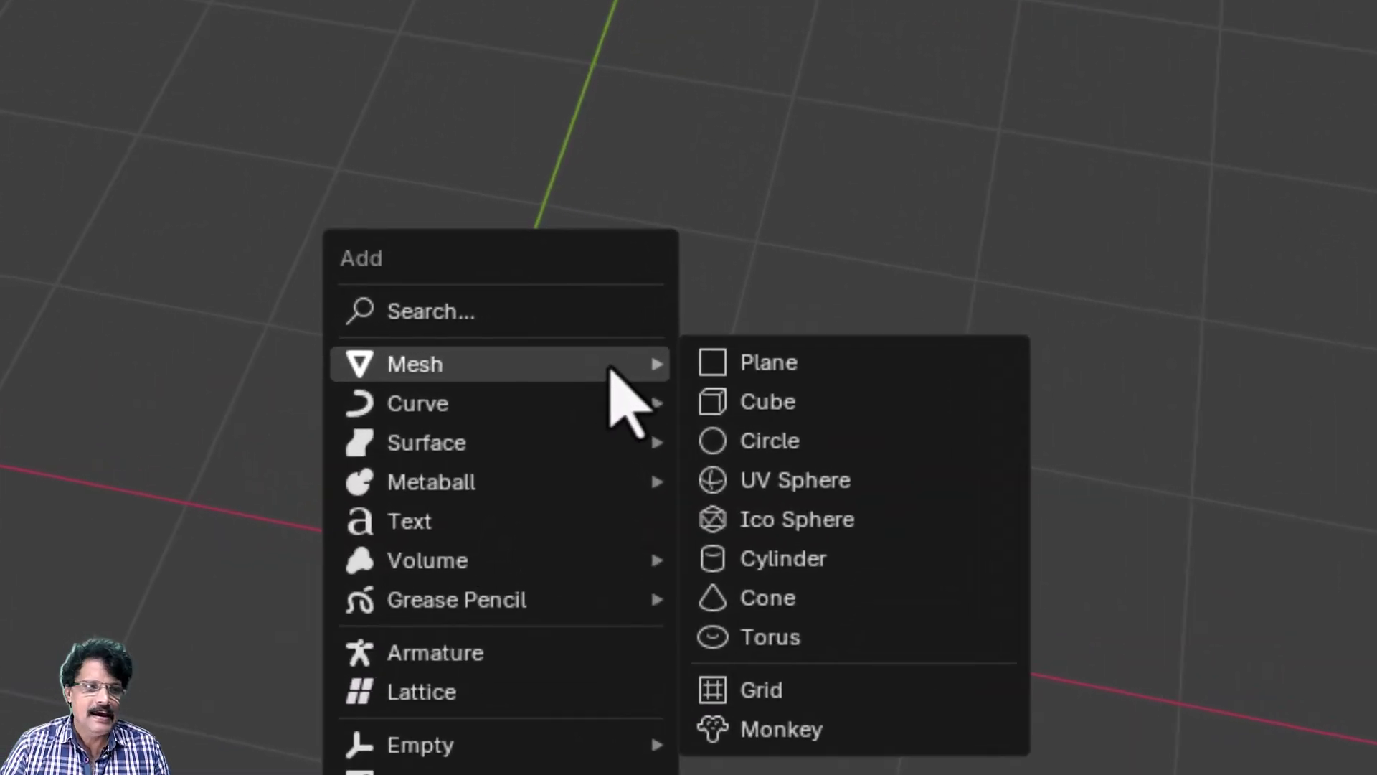
left_click(789, 560)
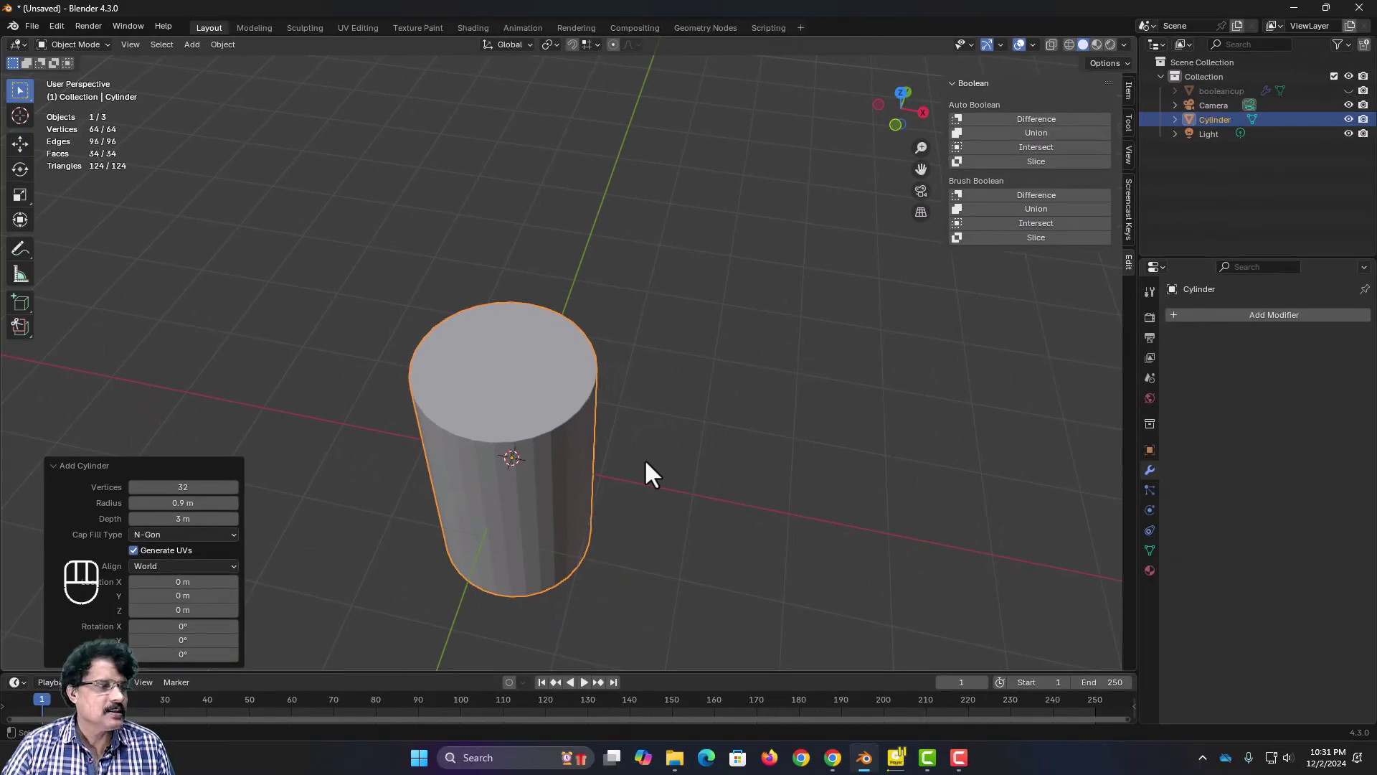
Step: In front view, move the cylinder's whole mesh 1.5 m up along Z in Edit Mode so its base sits on the X axis
key("KP_1")
scroll(644, 458, "down", 4)
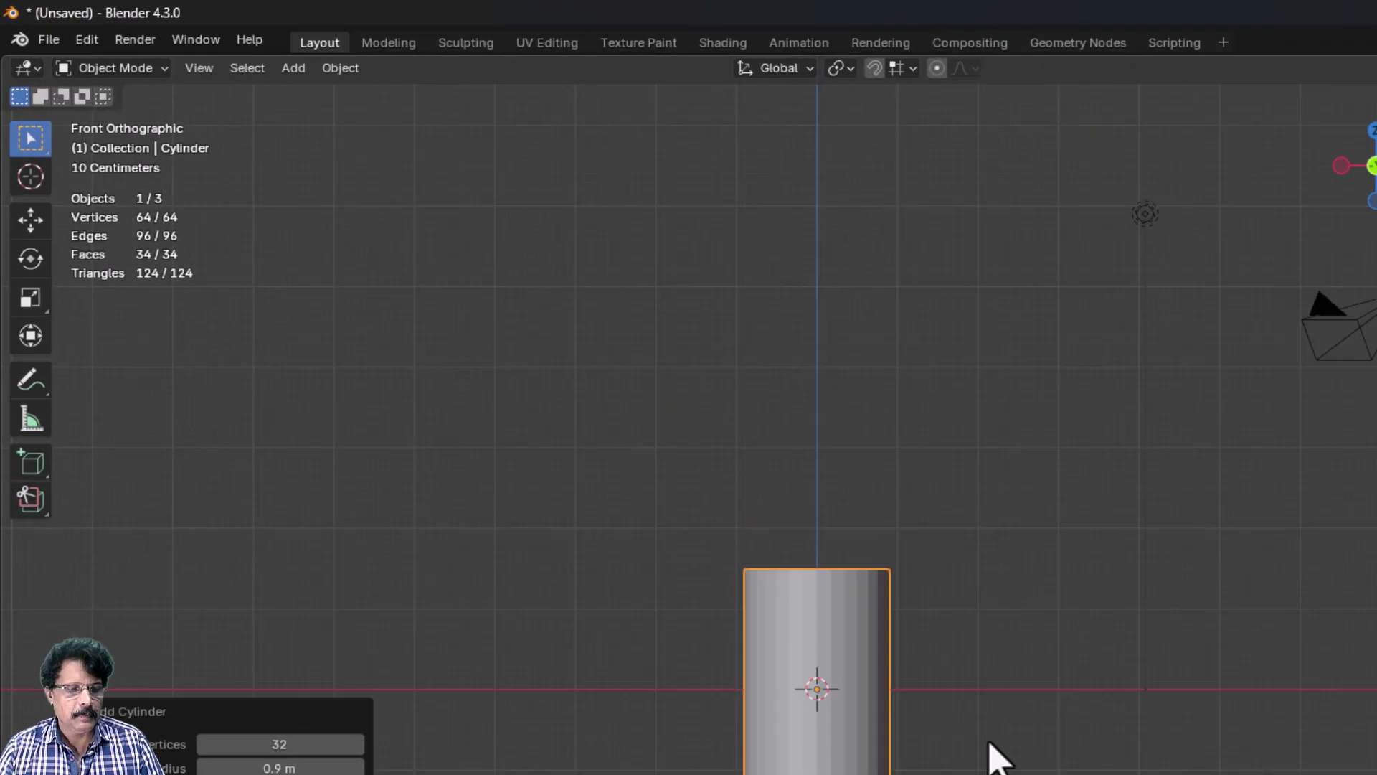
key("Tab")
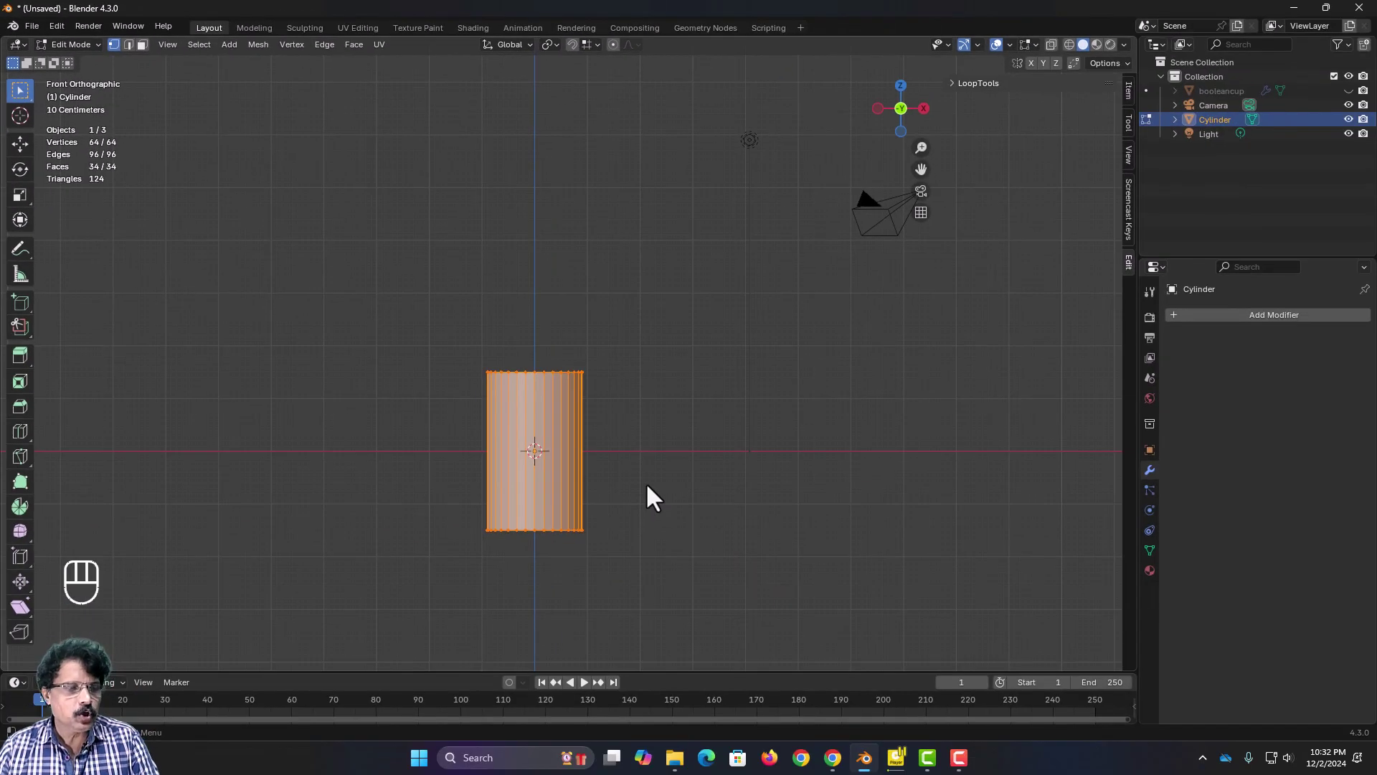
key("g")
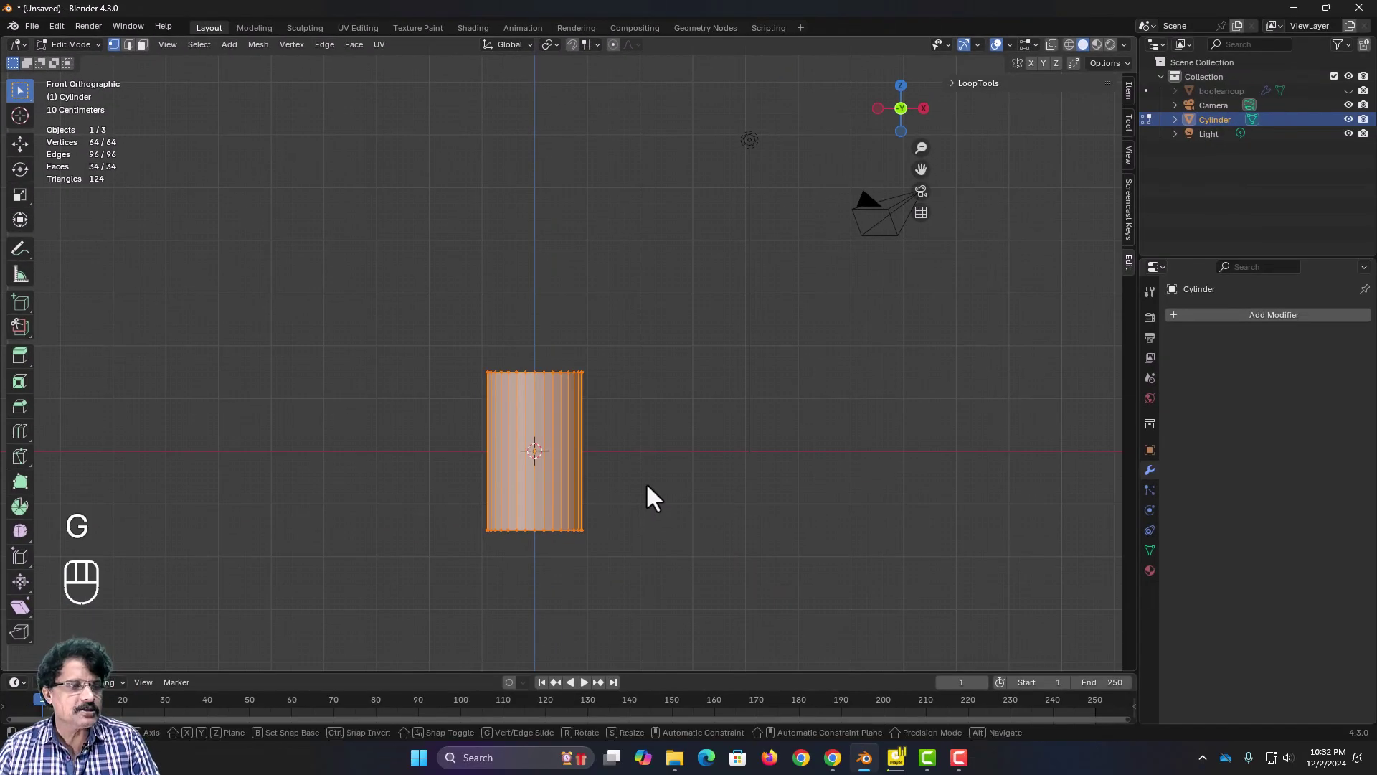
key("z")
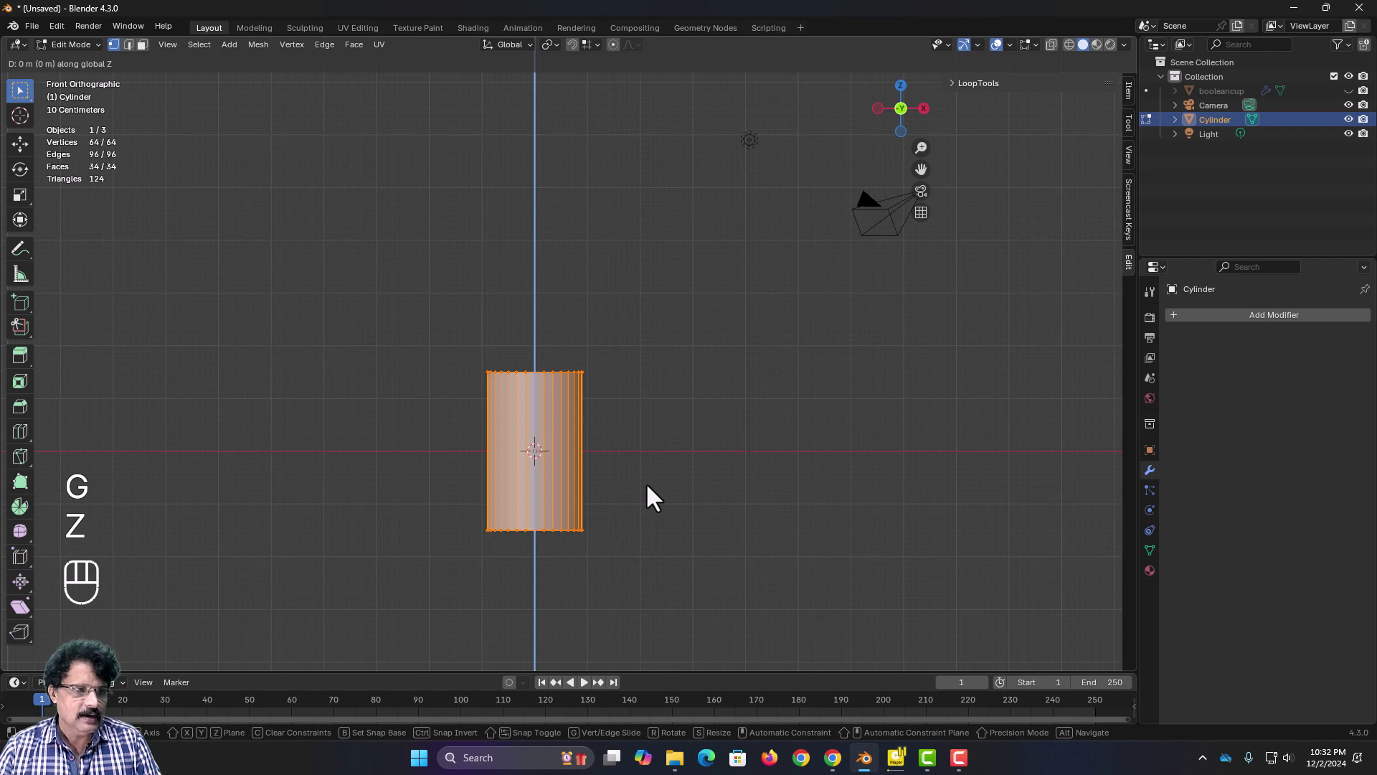
type("1.5")
key("Return")
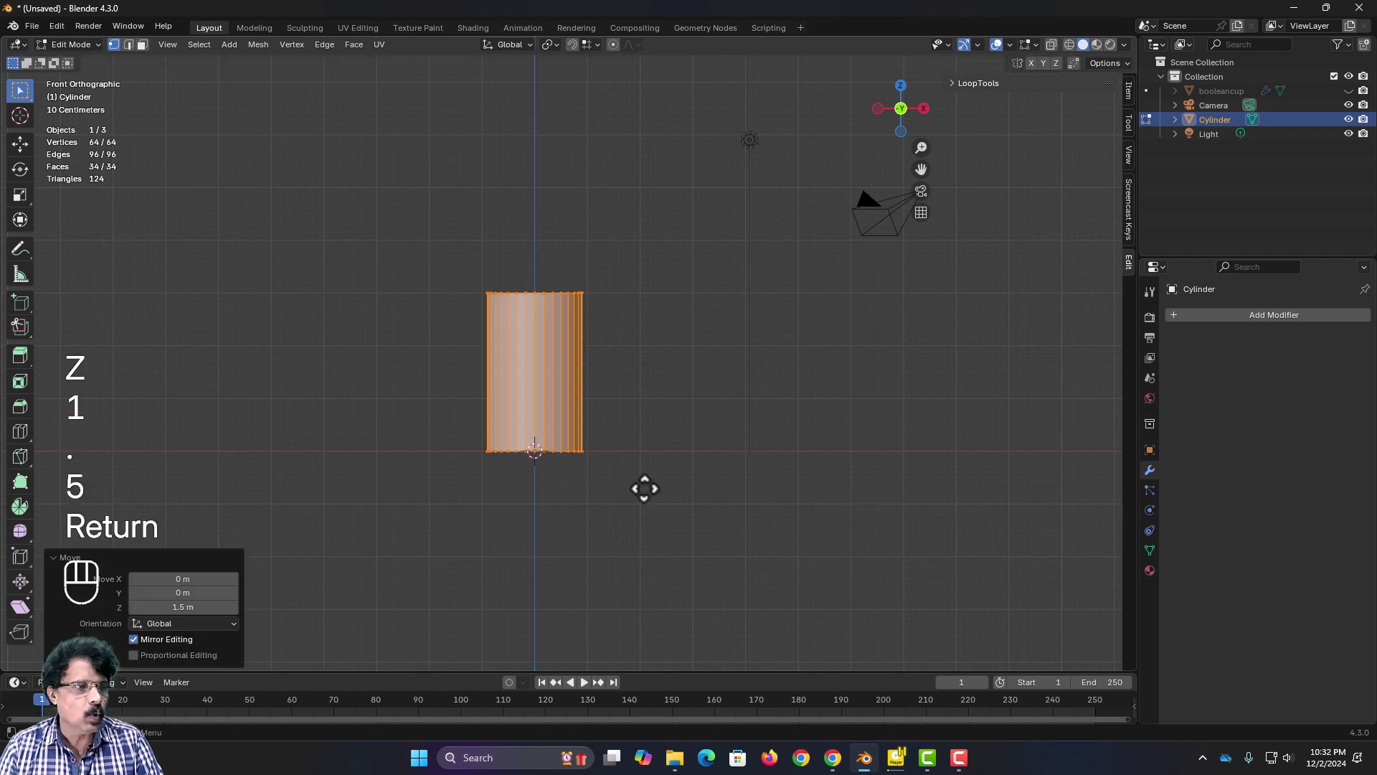
Step: In face select mode, inset the cylinder's top face with a thickness of 0.1 m
scroll(633, 450, "up", 1)
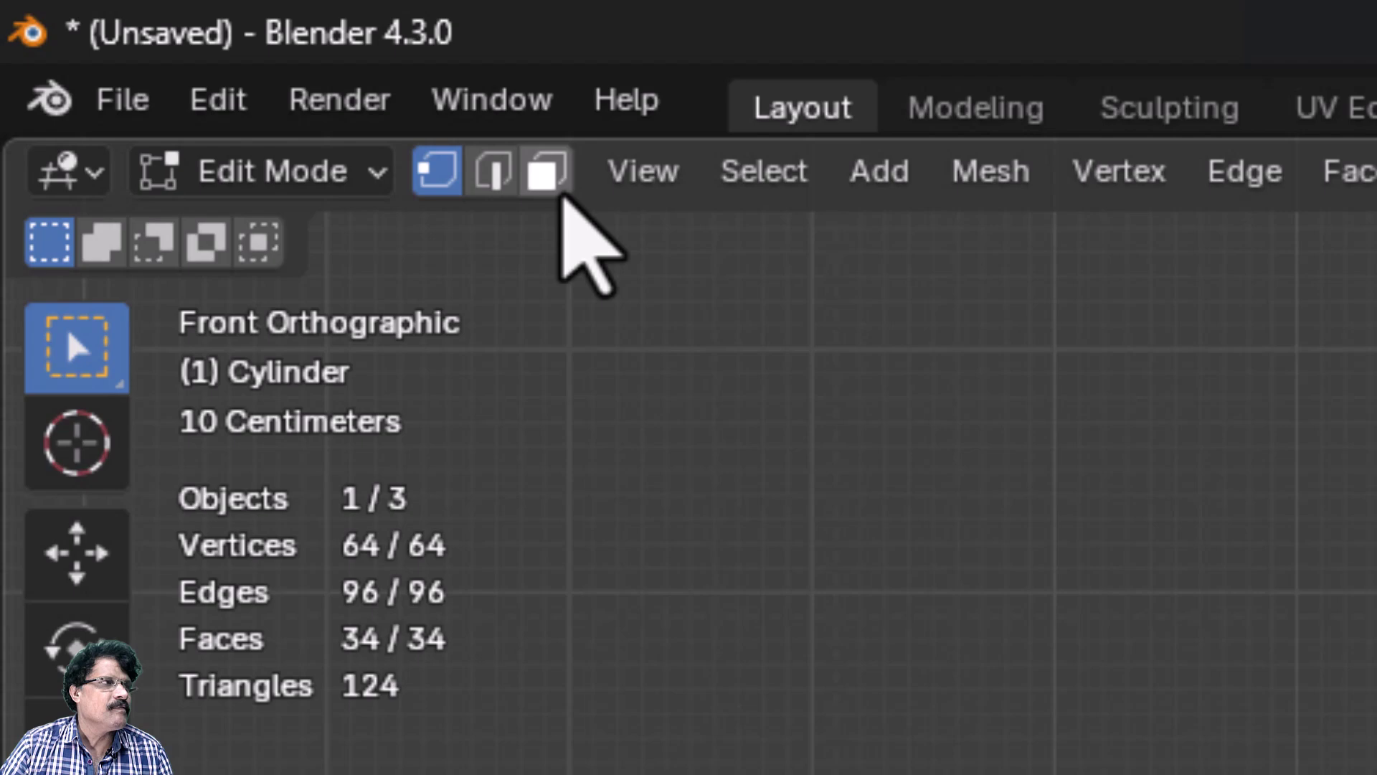
left_click(144, 47)
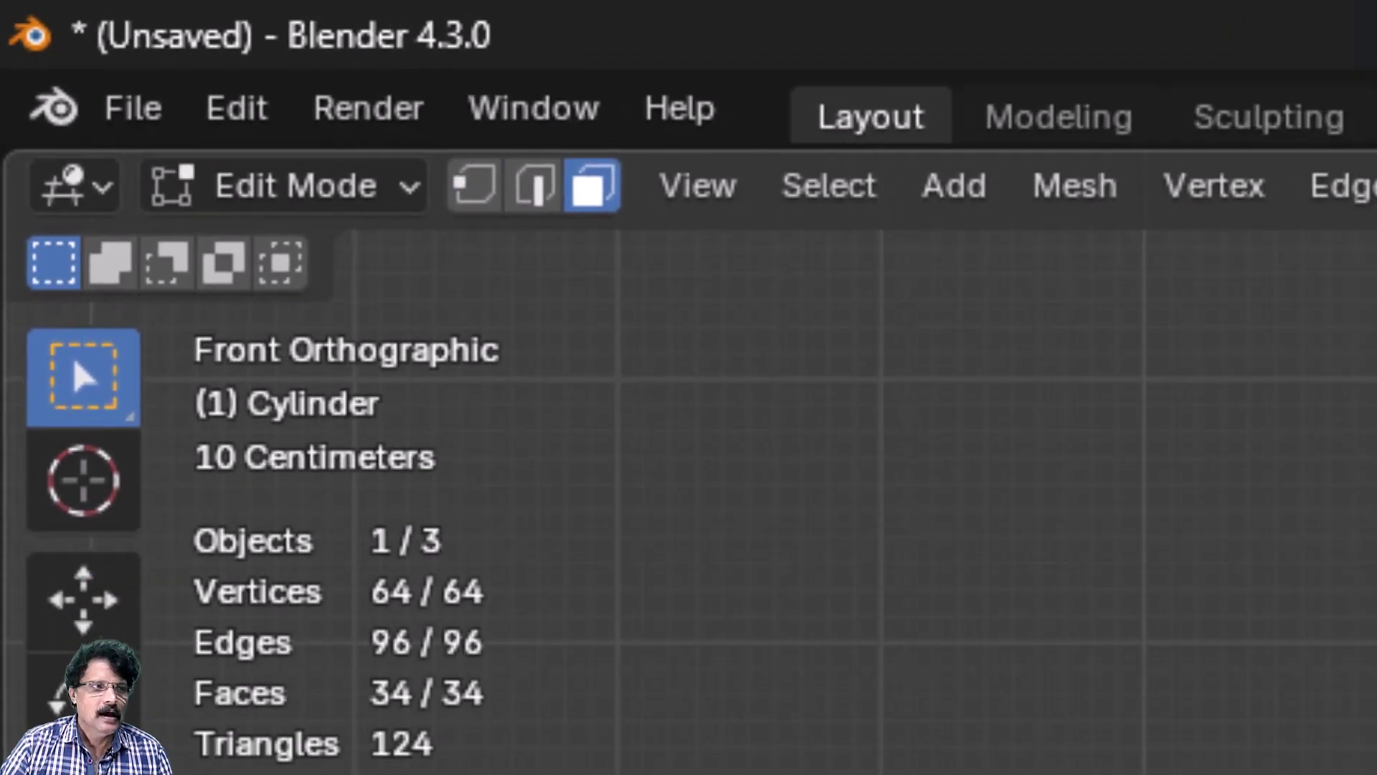
middle_click_drag(531, 229, 525, 304)
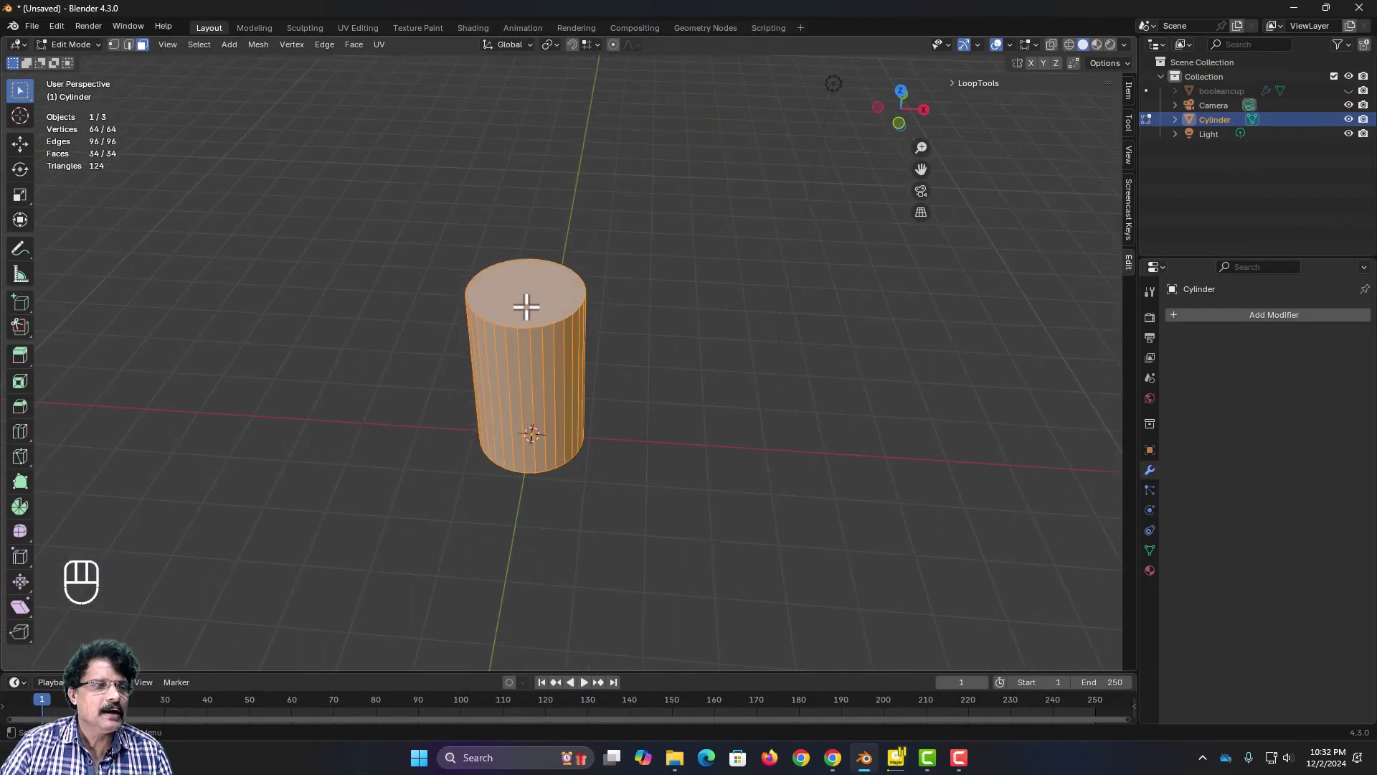
left_click(527, 304)
scroll(528, 304, "down", 2)
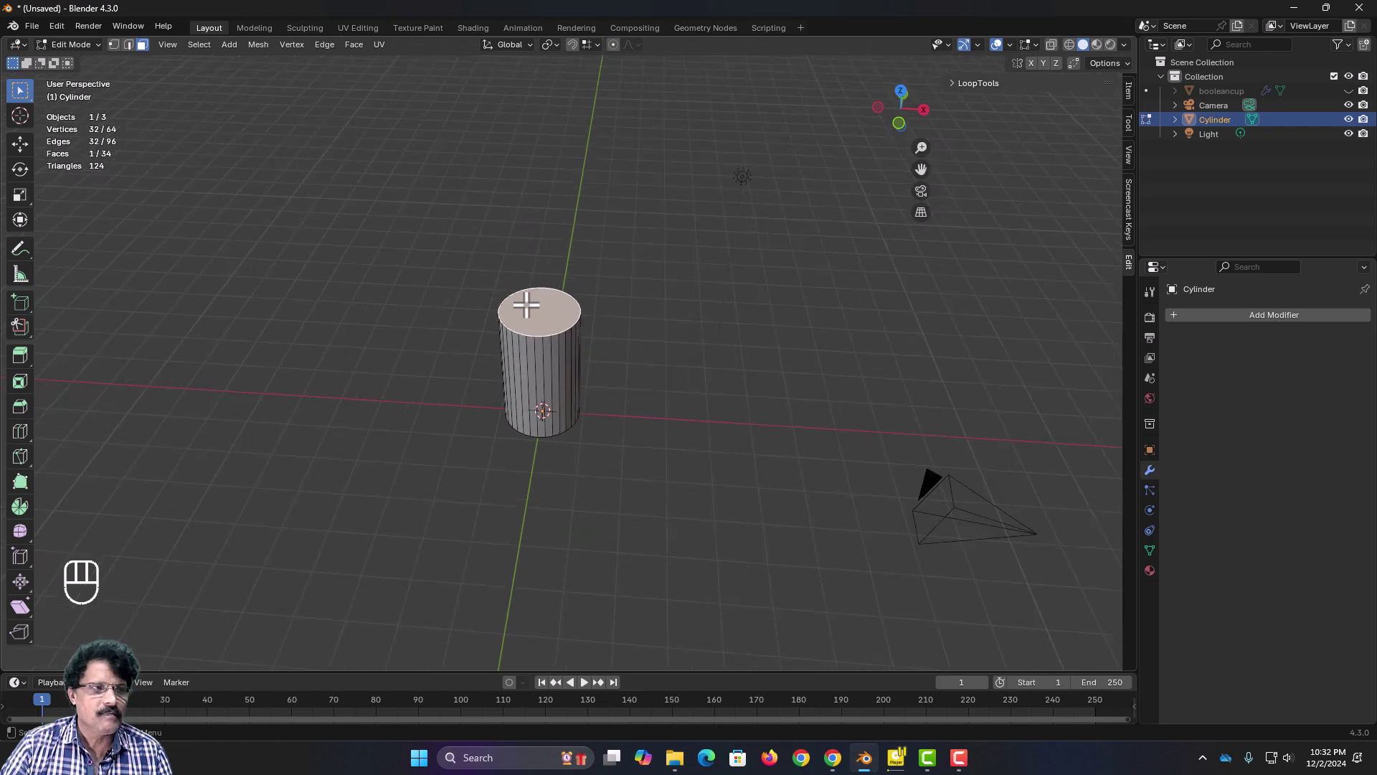
scroll(531, 303, "up", 5)
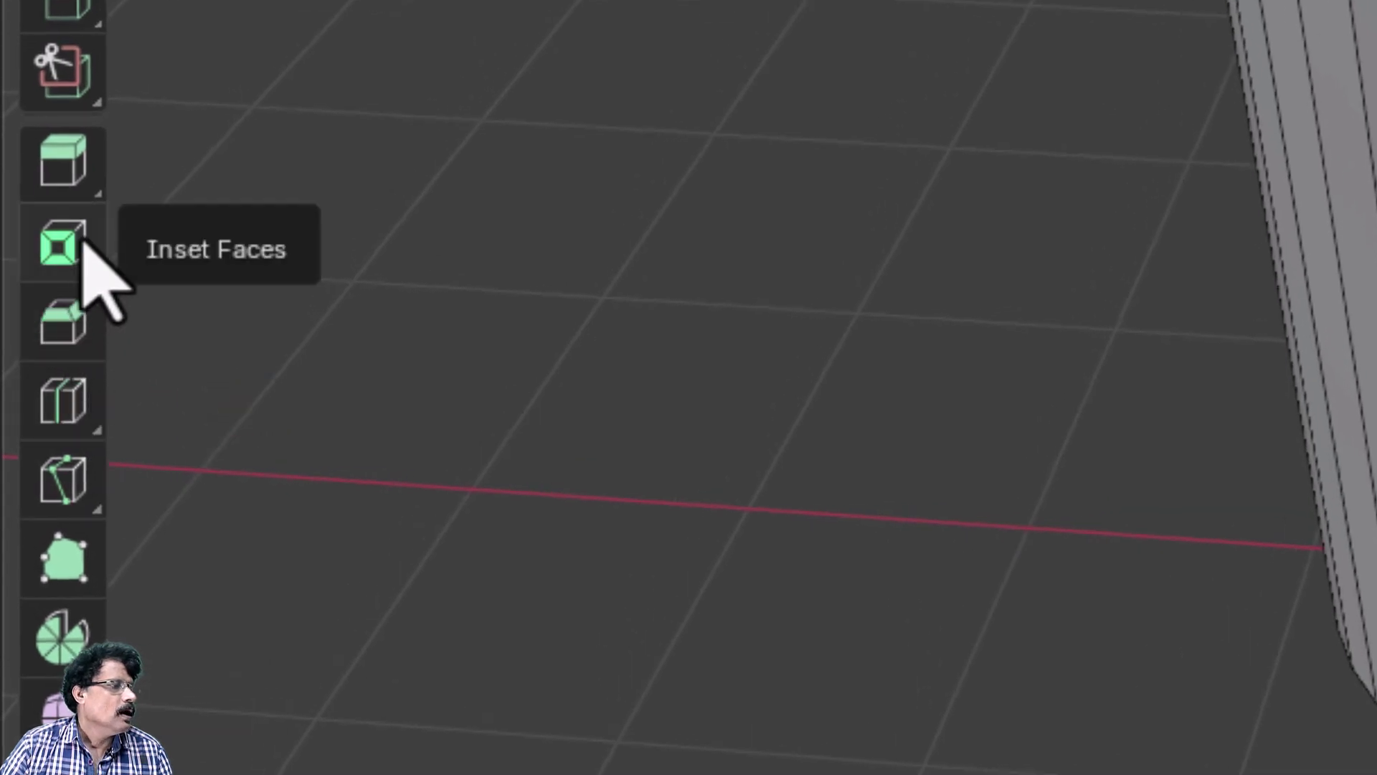
key("i")
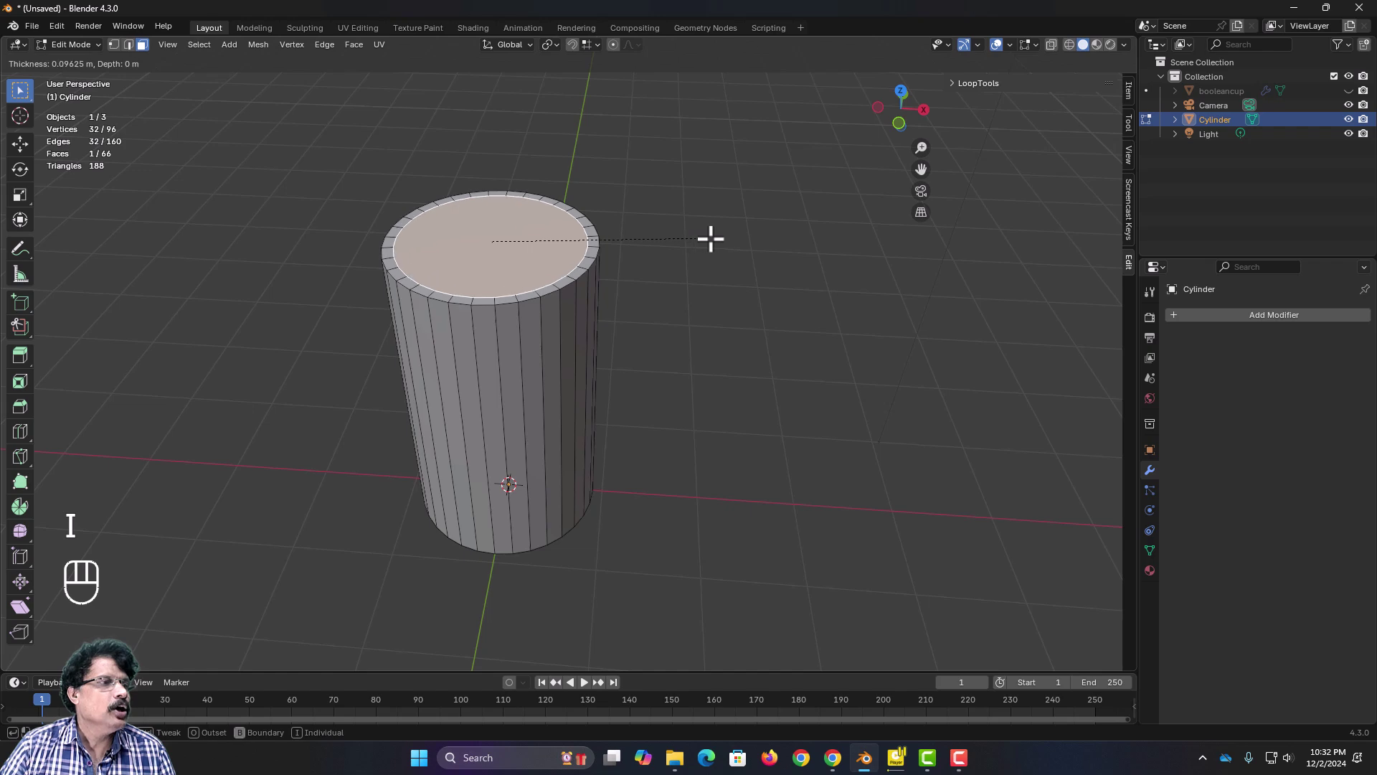
left_click(710, 239)
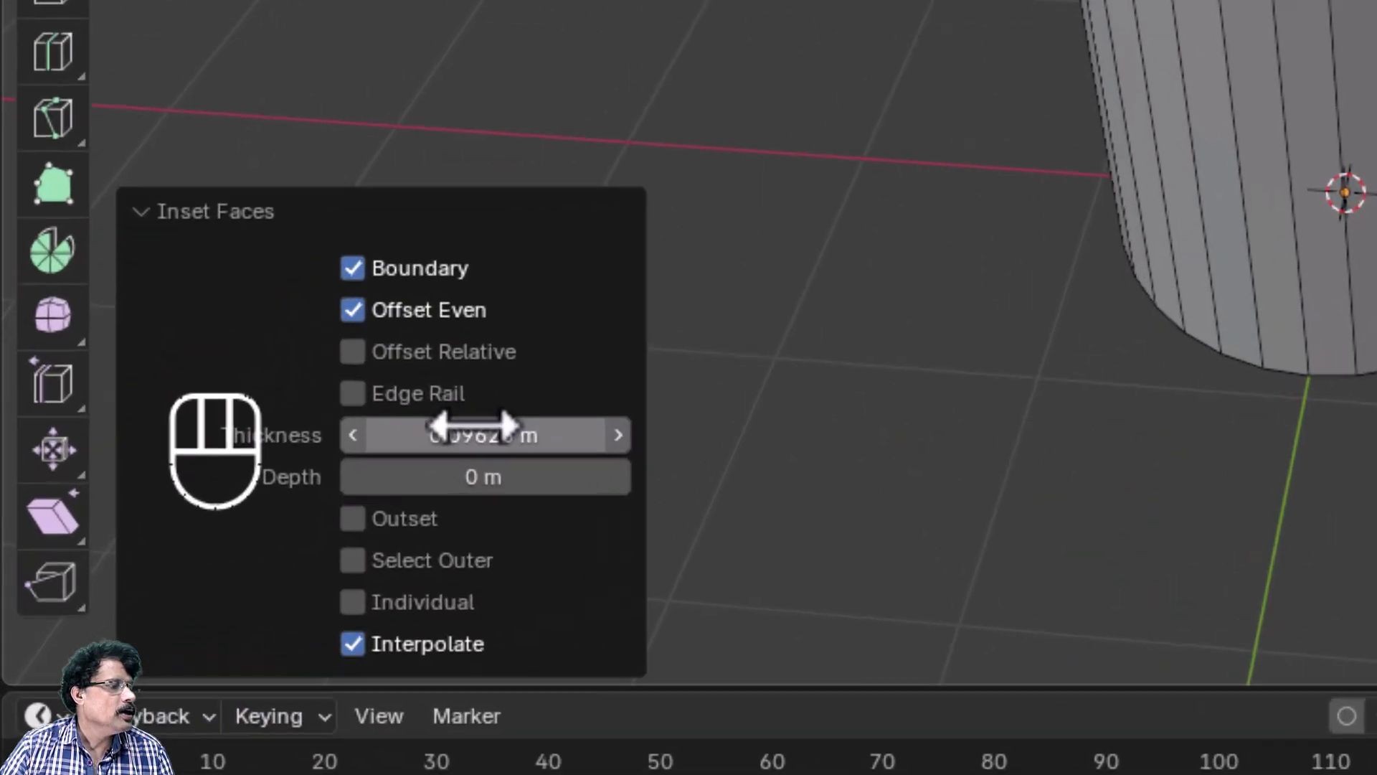
left_click(187, 565)
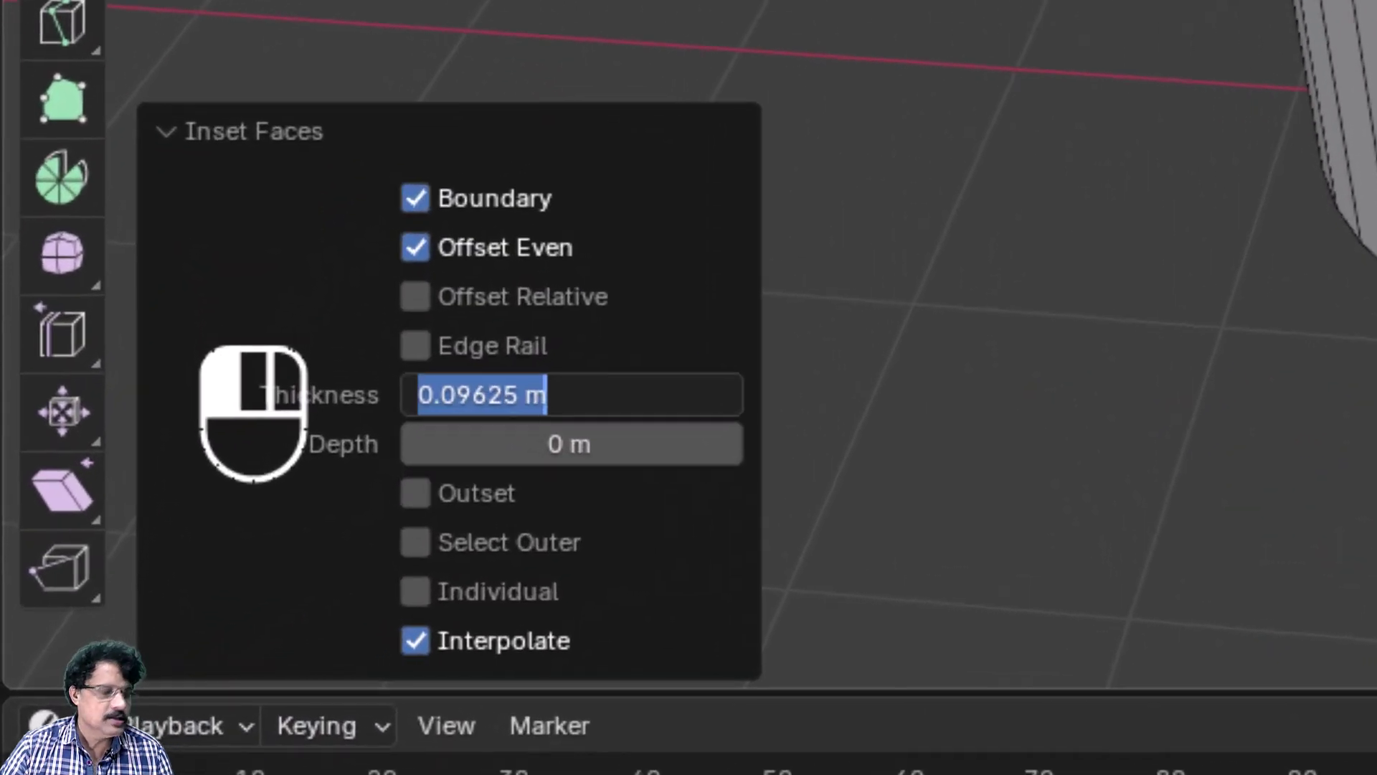
type(".1")
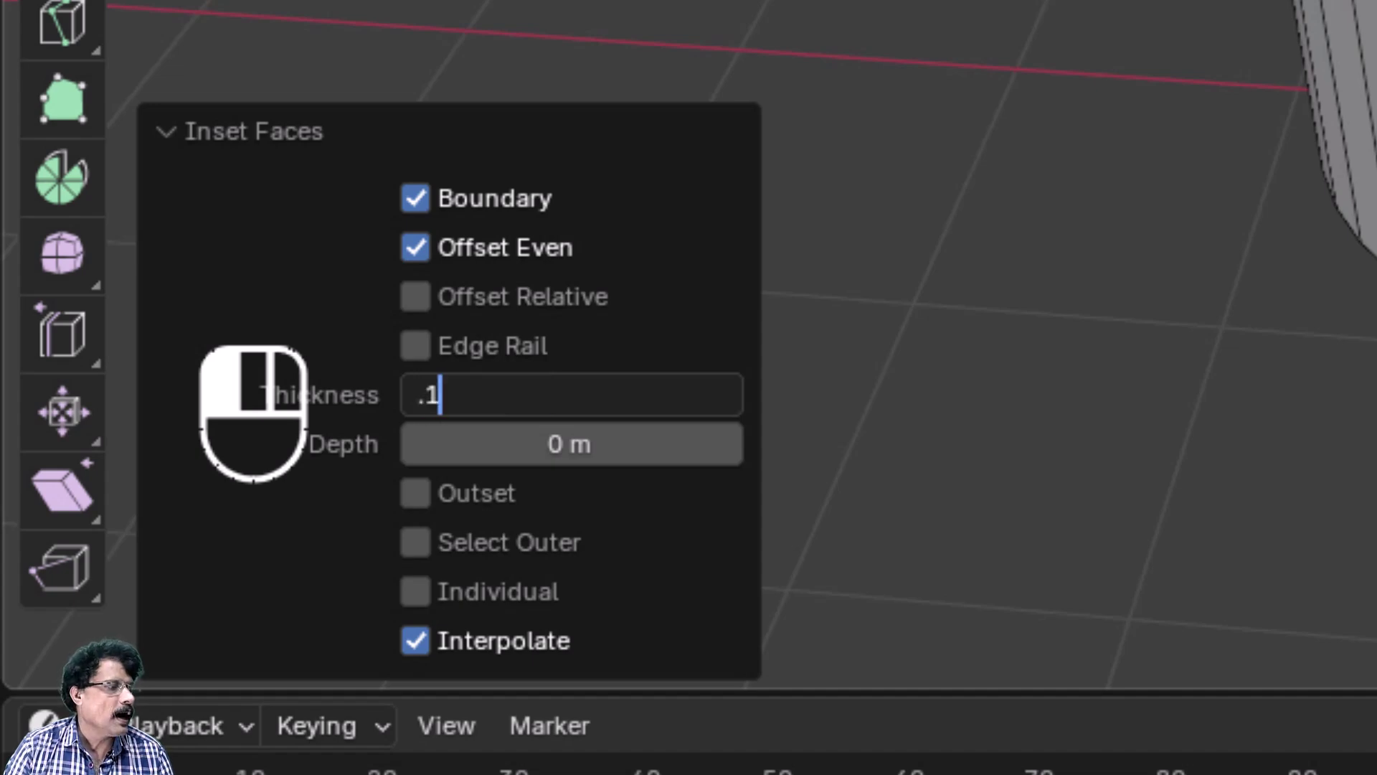
key("Return")
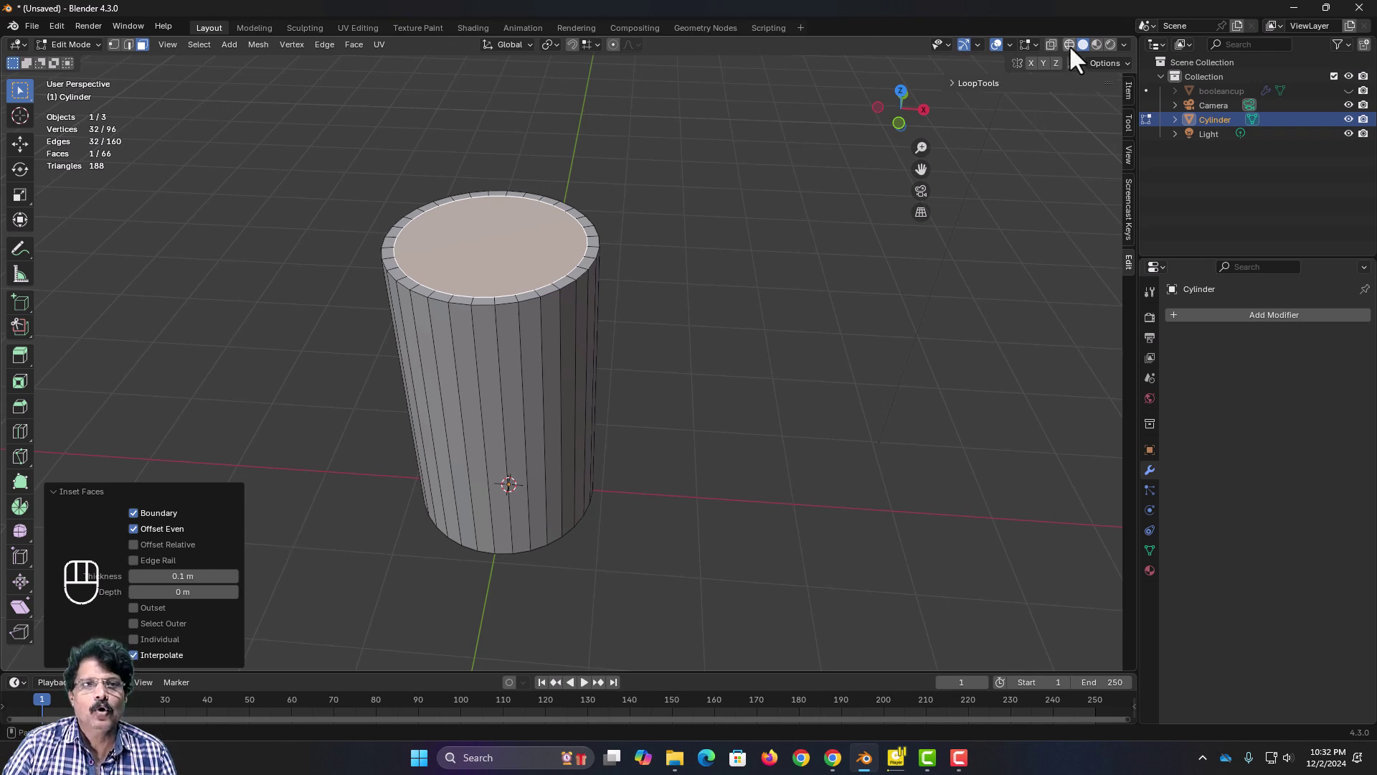
Step: In front wireframe view, extrude the inset top face down into the cylinder with a Z move of -(3-0.1) m
key("KP_1")
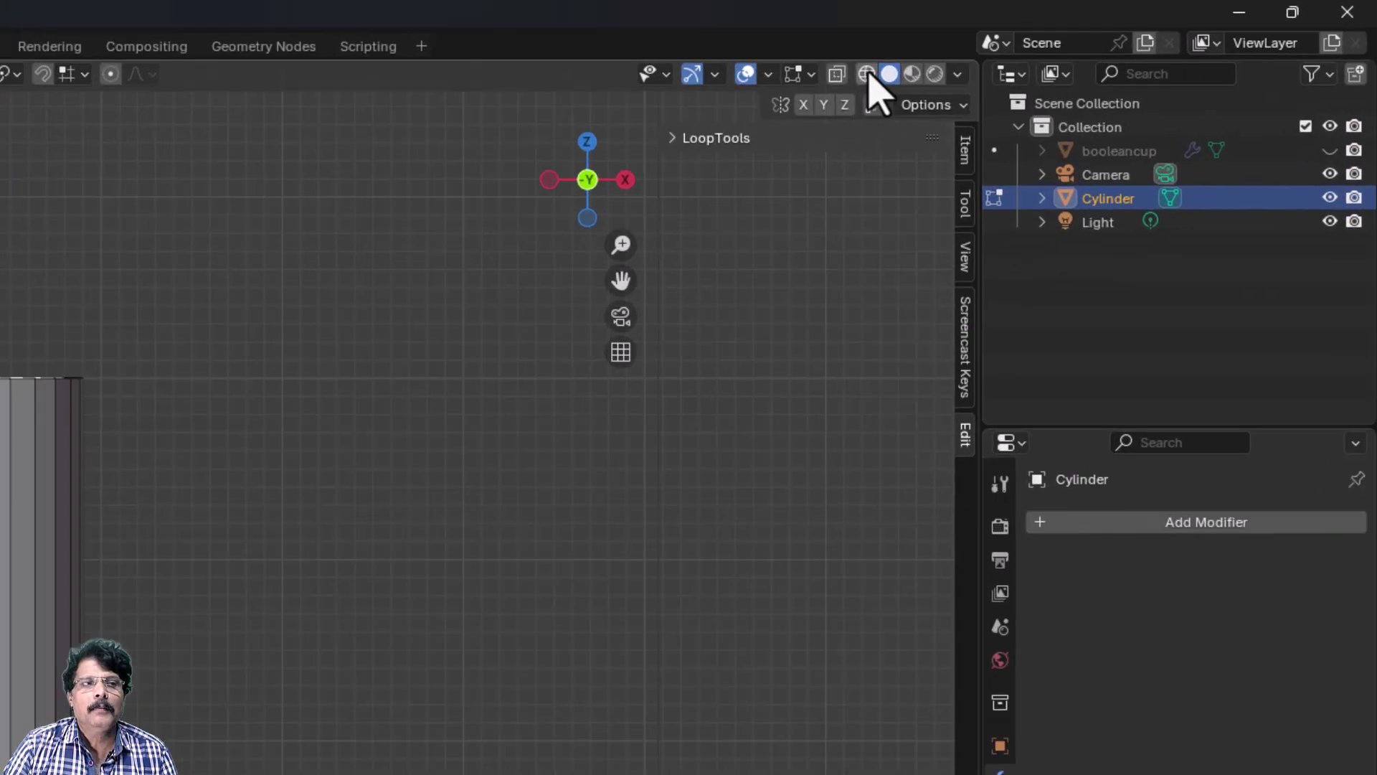
left_click(1068, 44)
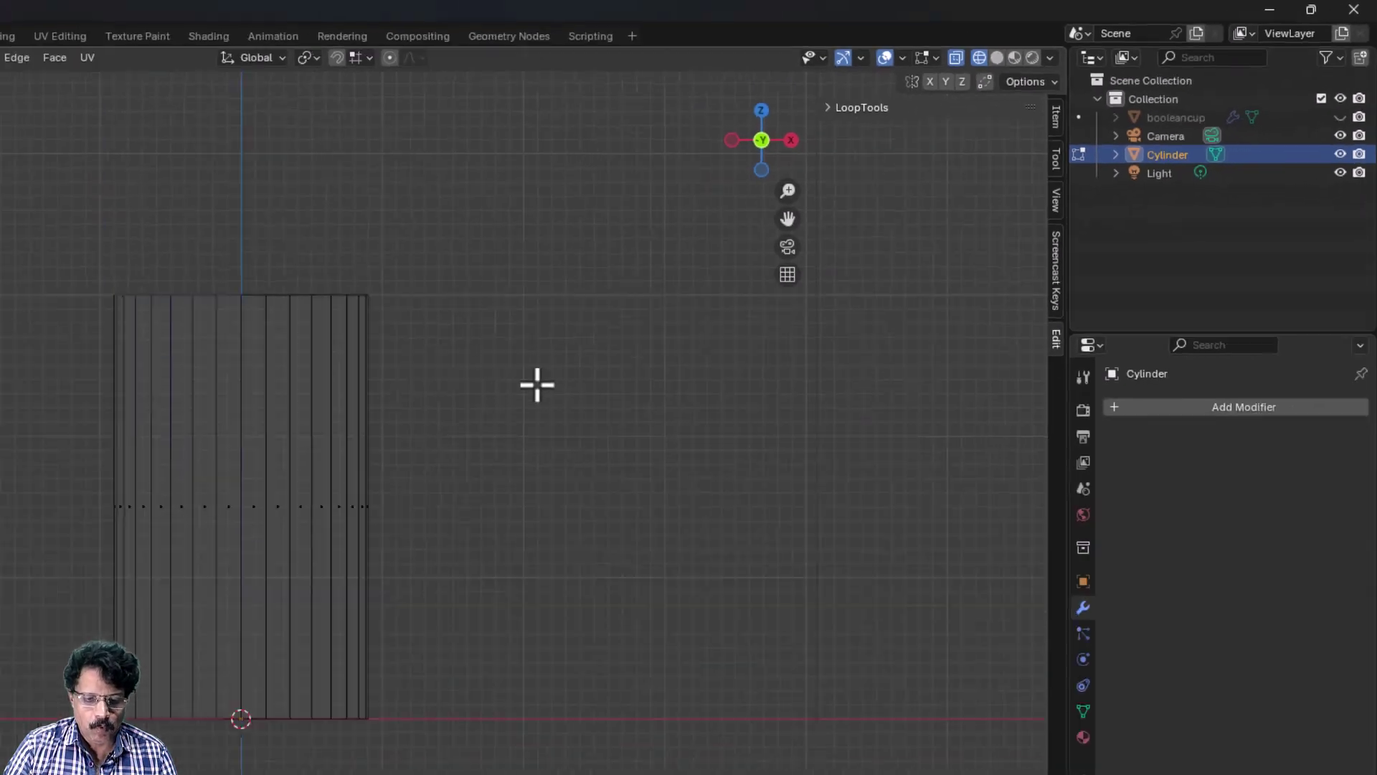
key("e")
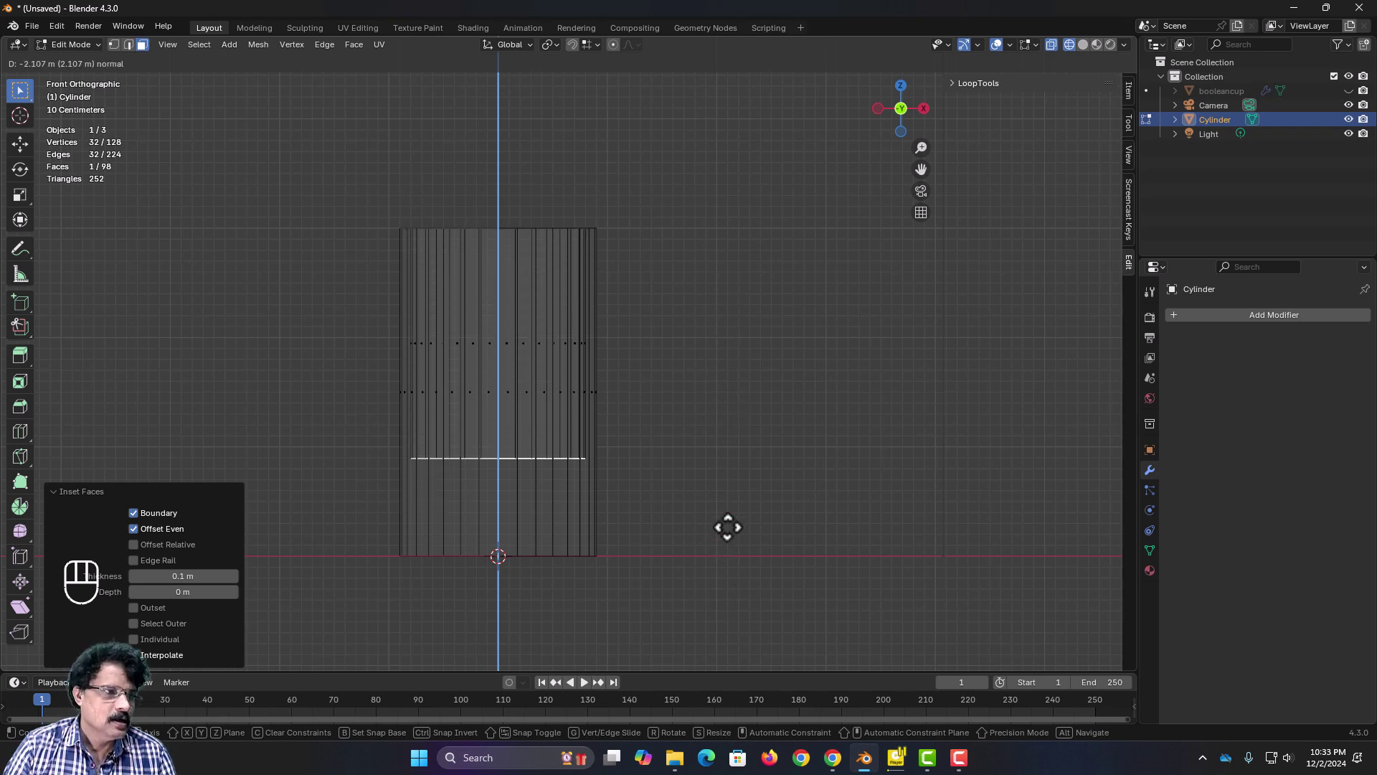
left_click(728, 607)
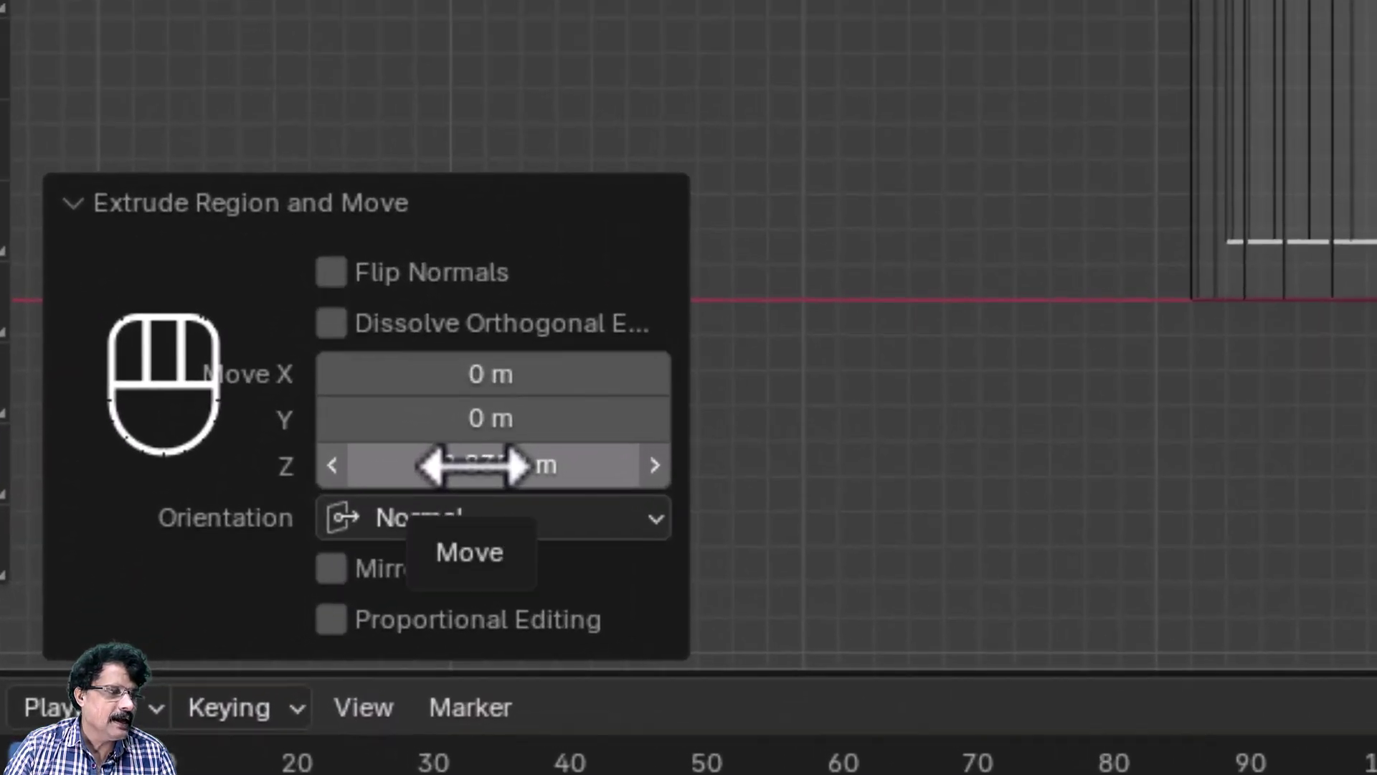
left_click(178, 607)
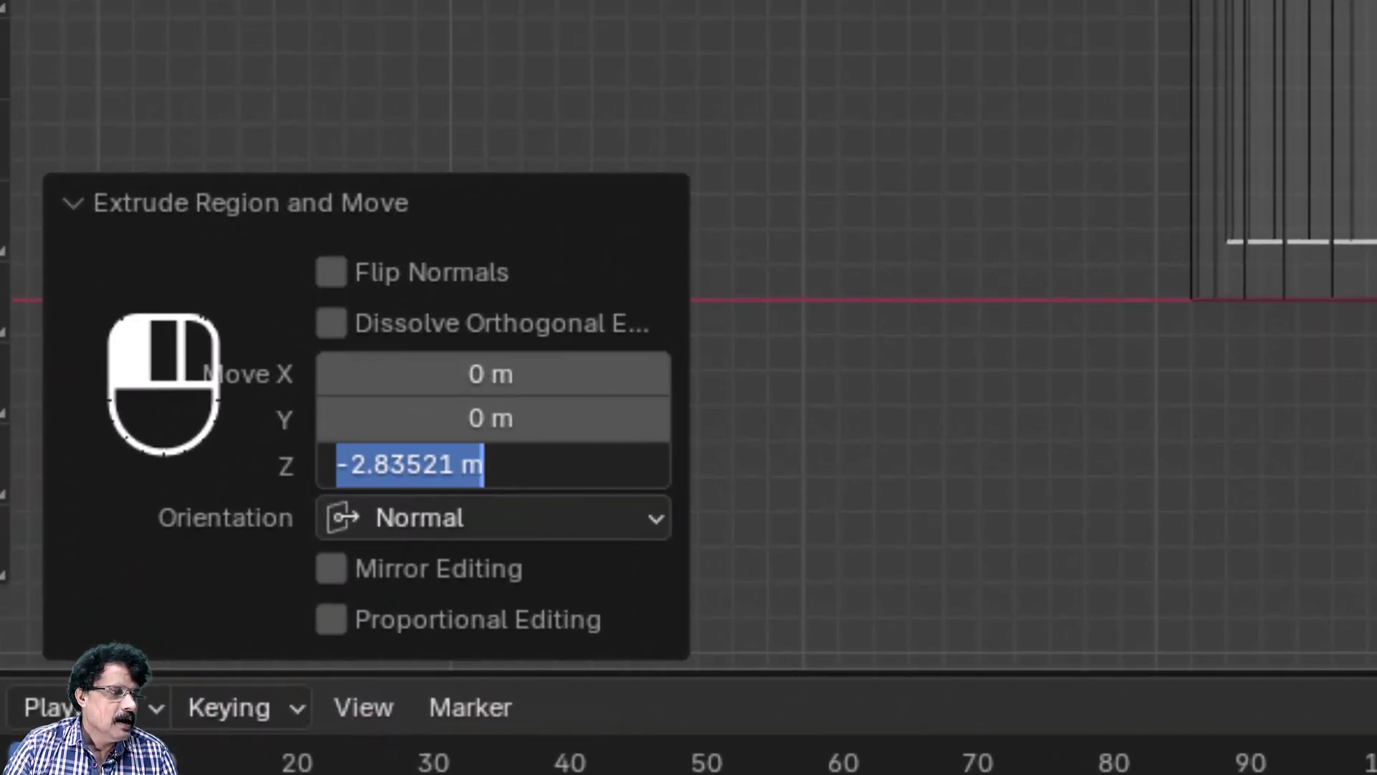
type("-")
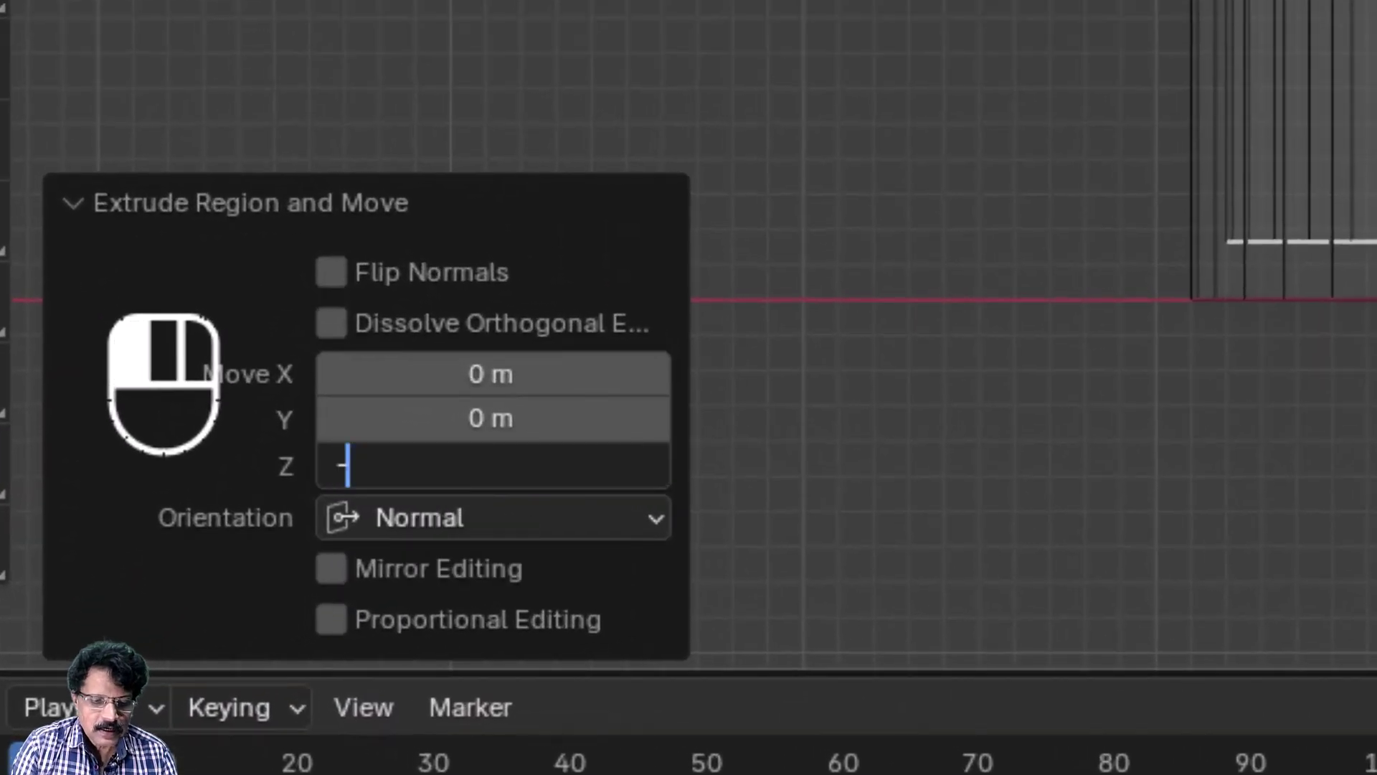
key("shift")
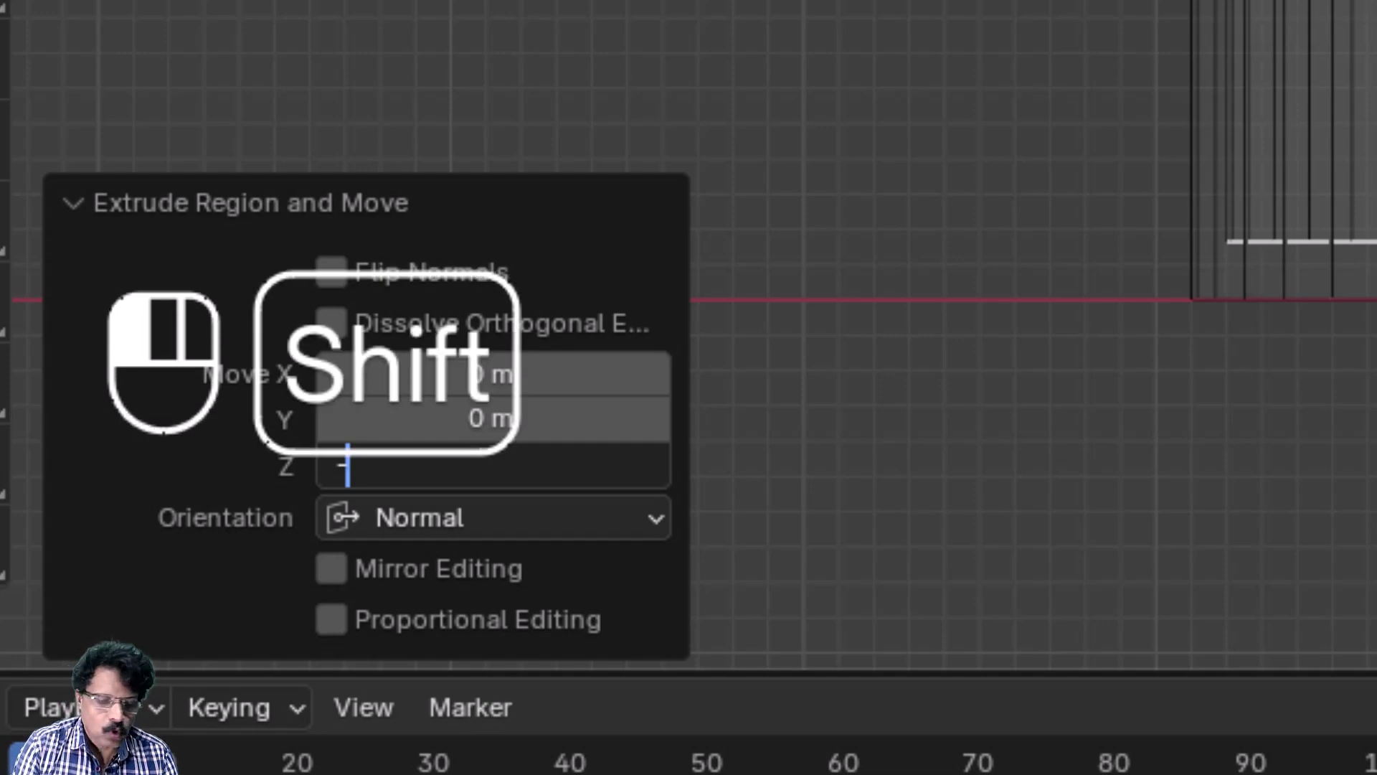
type("(3")
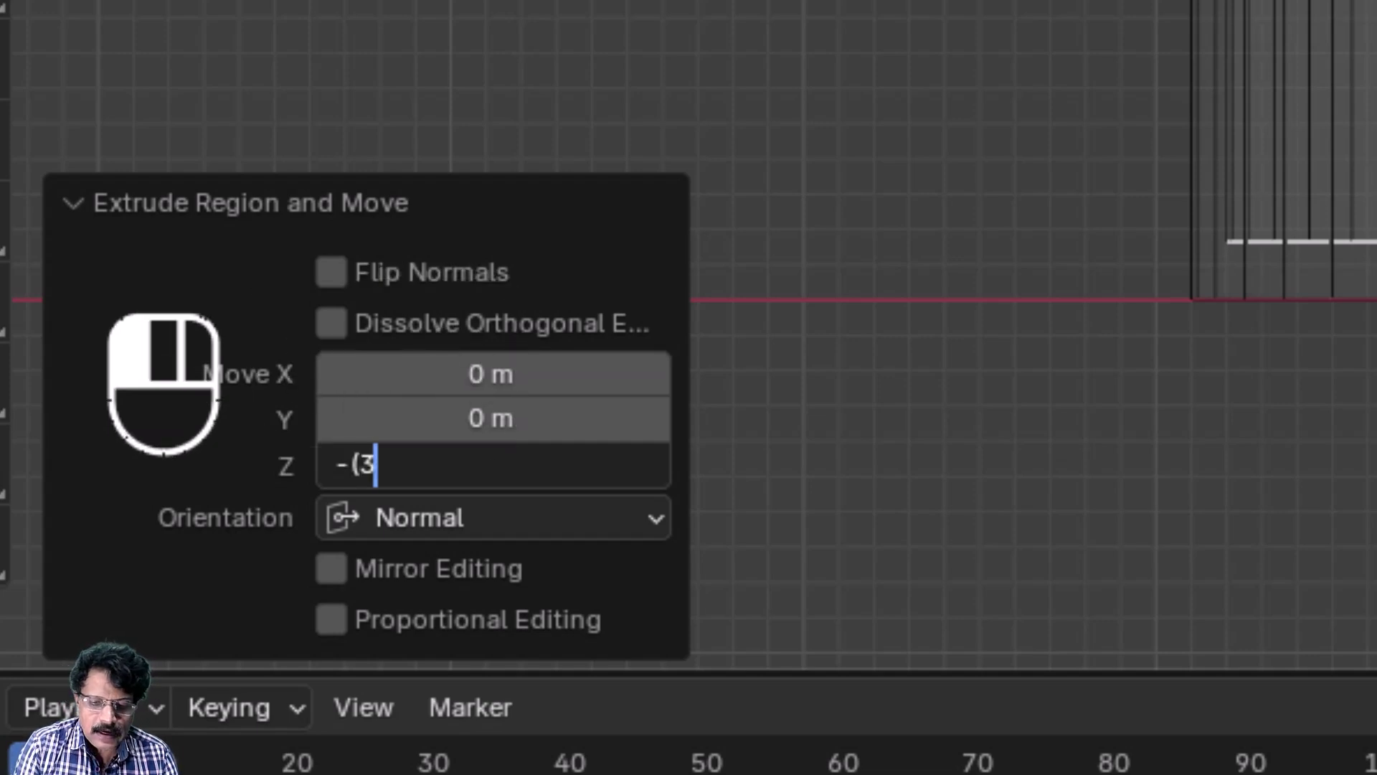
type("-0")
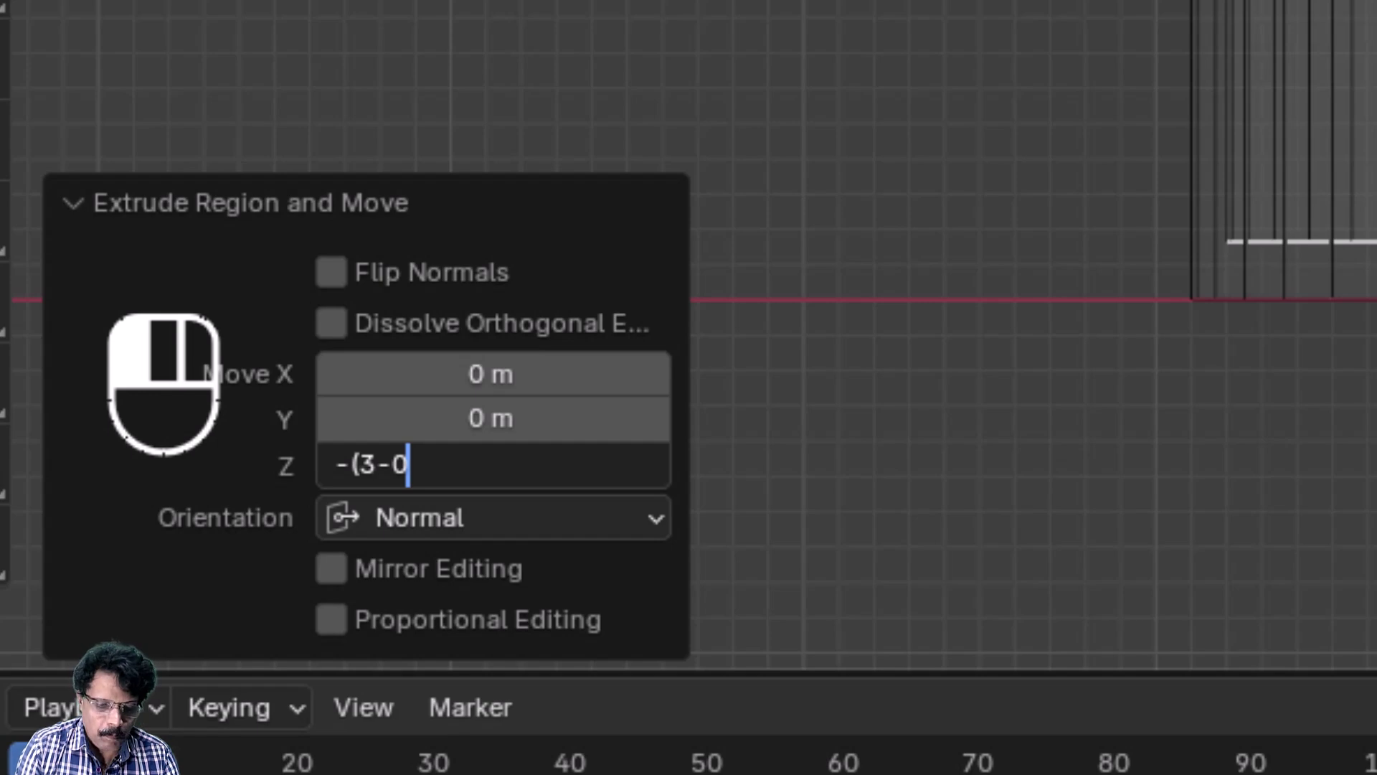
type(".1)")
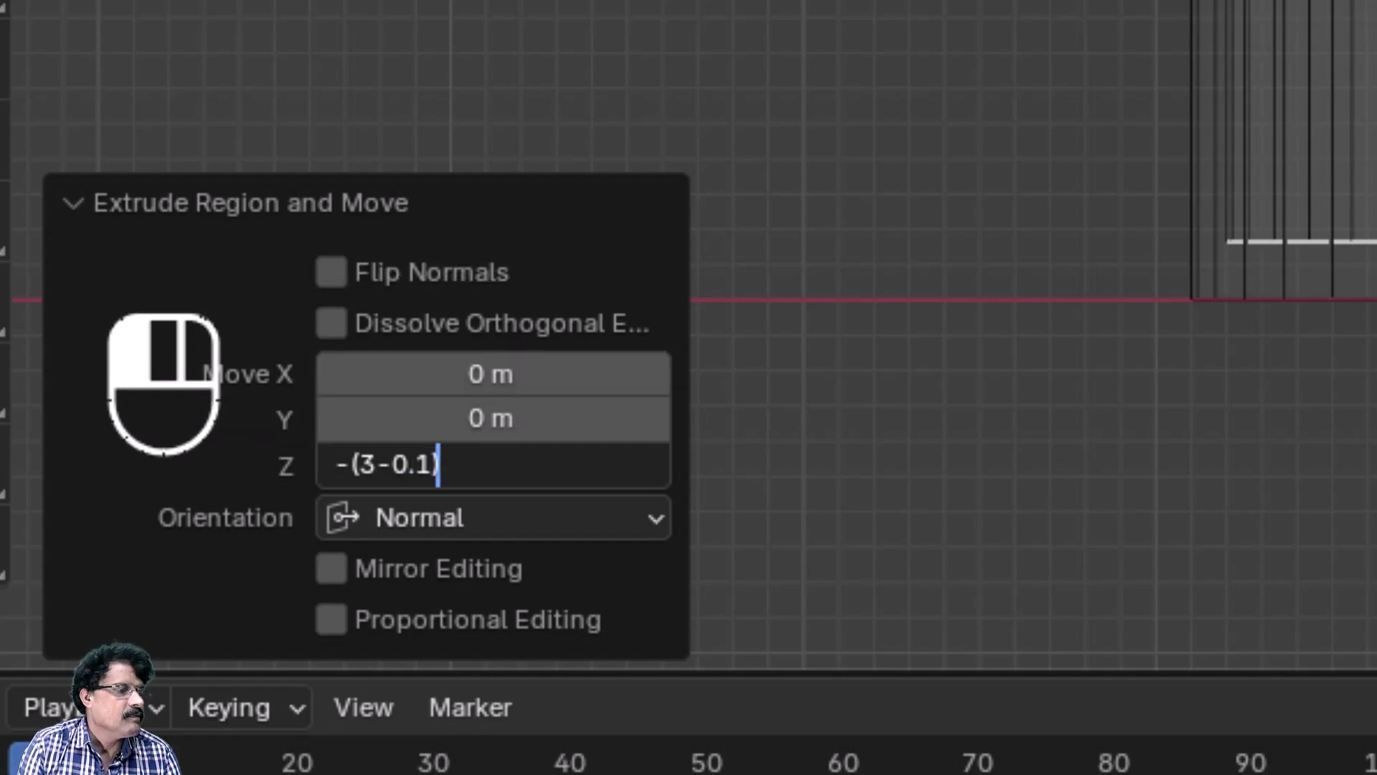
key("Return")
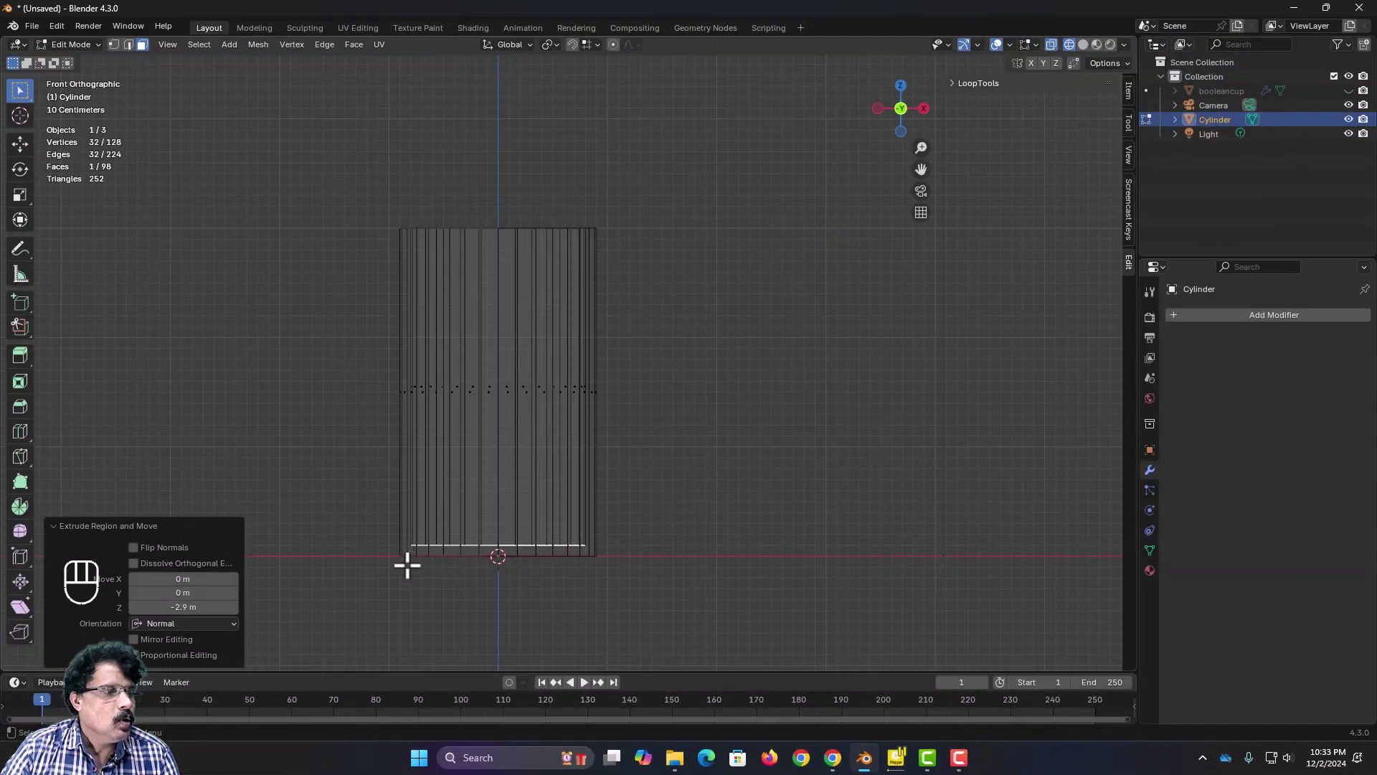
Step: Return to Object Mode with solid shading and examine the hollowed cylinder's rim, interior and outer wall
scroll(406, 562, "up", 1)
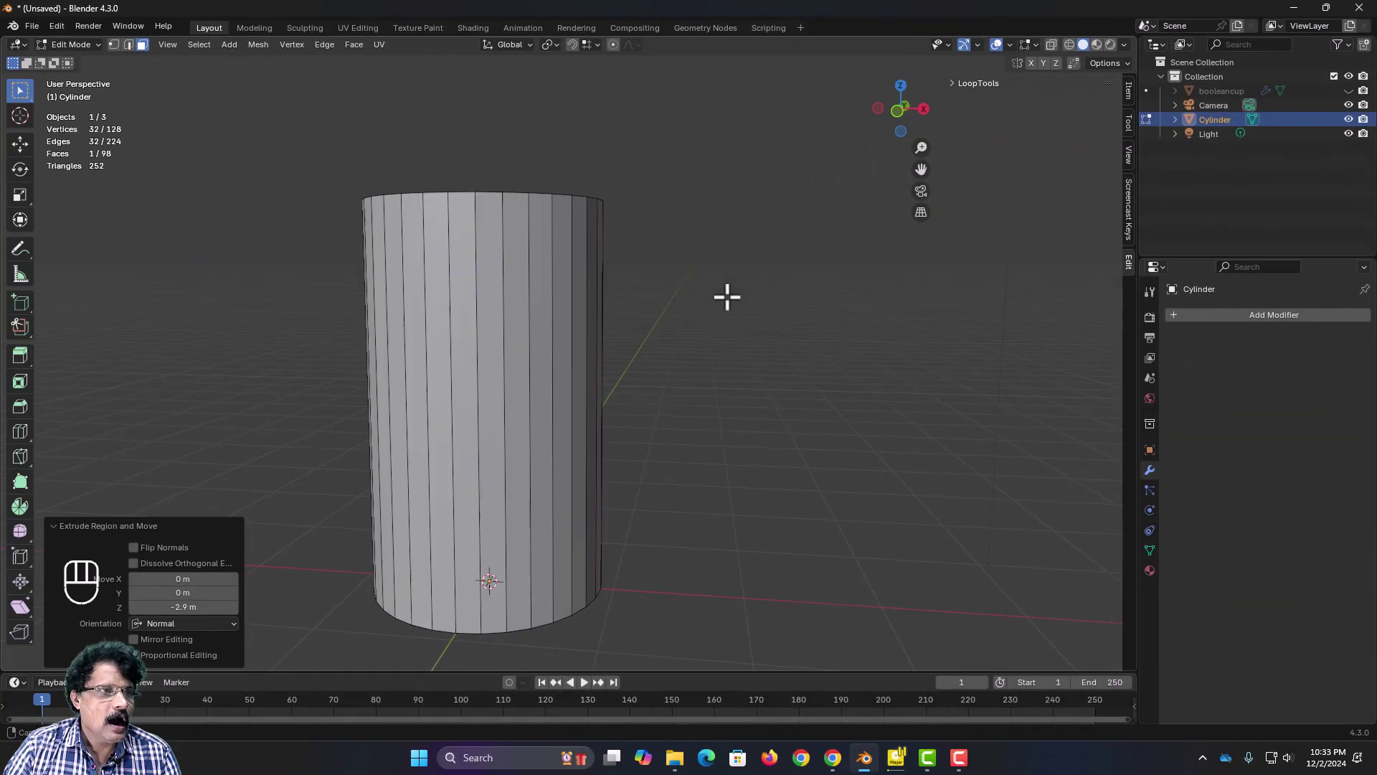
middle_click_drag(725, 294, 747, 382)
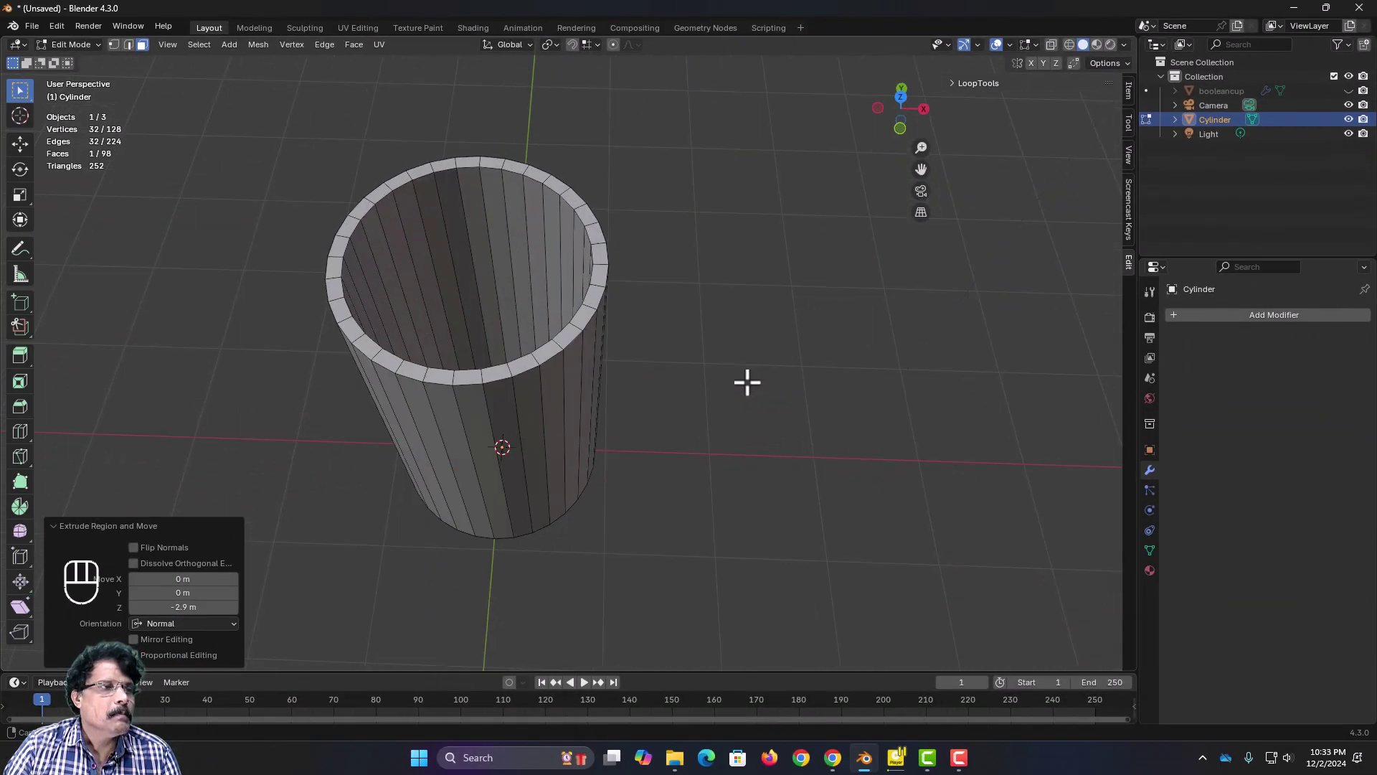
key("Tab")
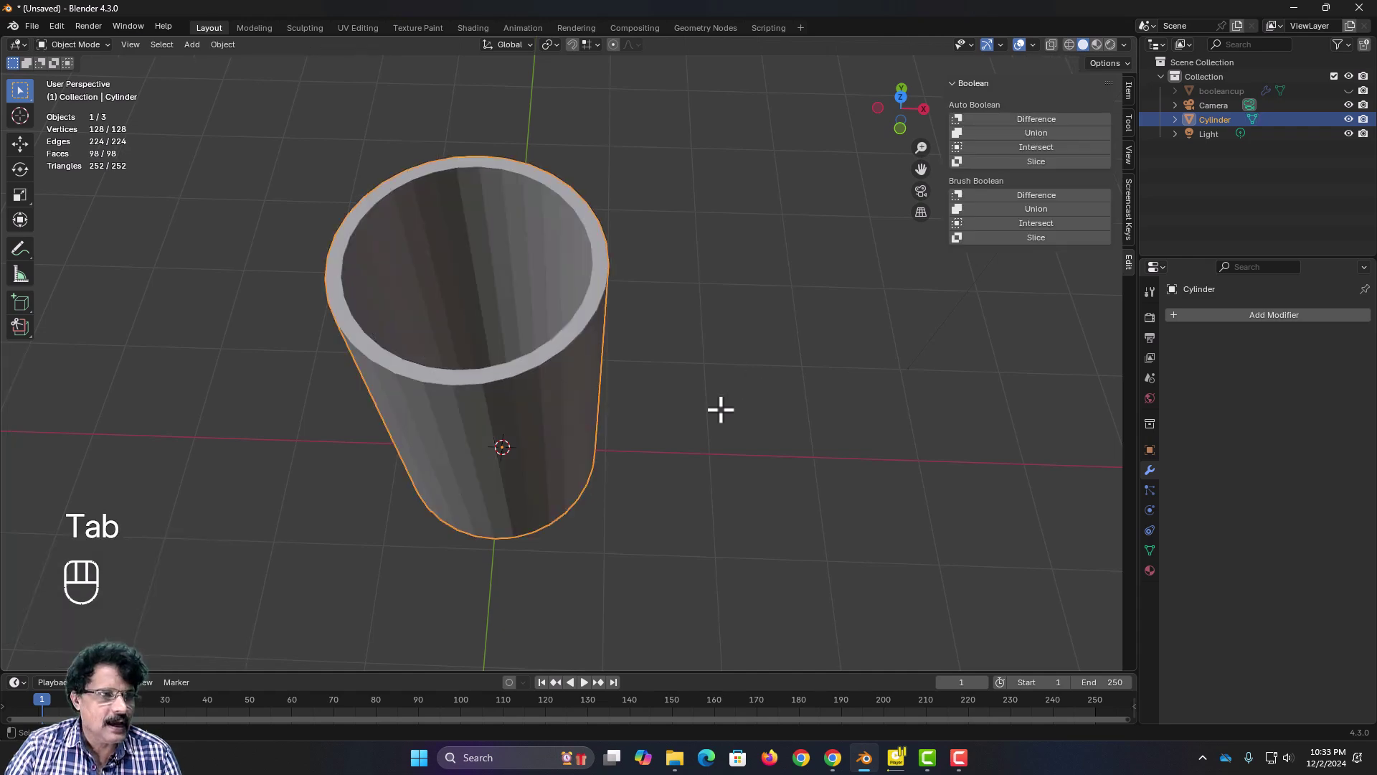
middle_click_drag(645, 464, 674, 393)
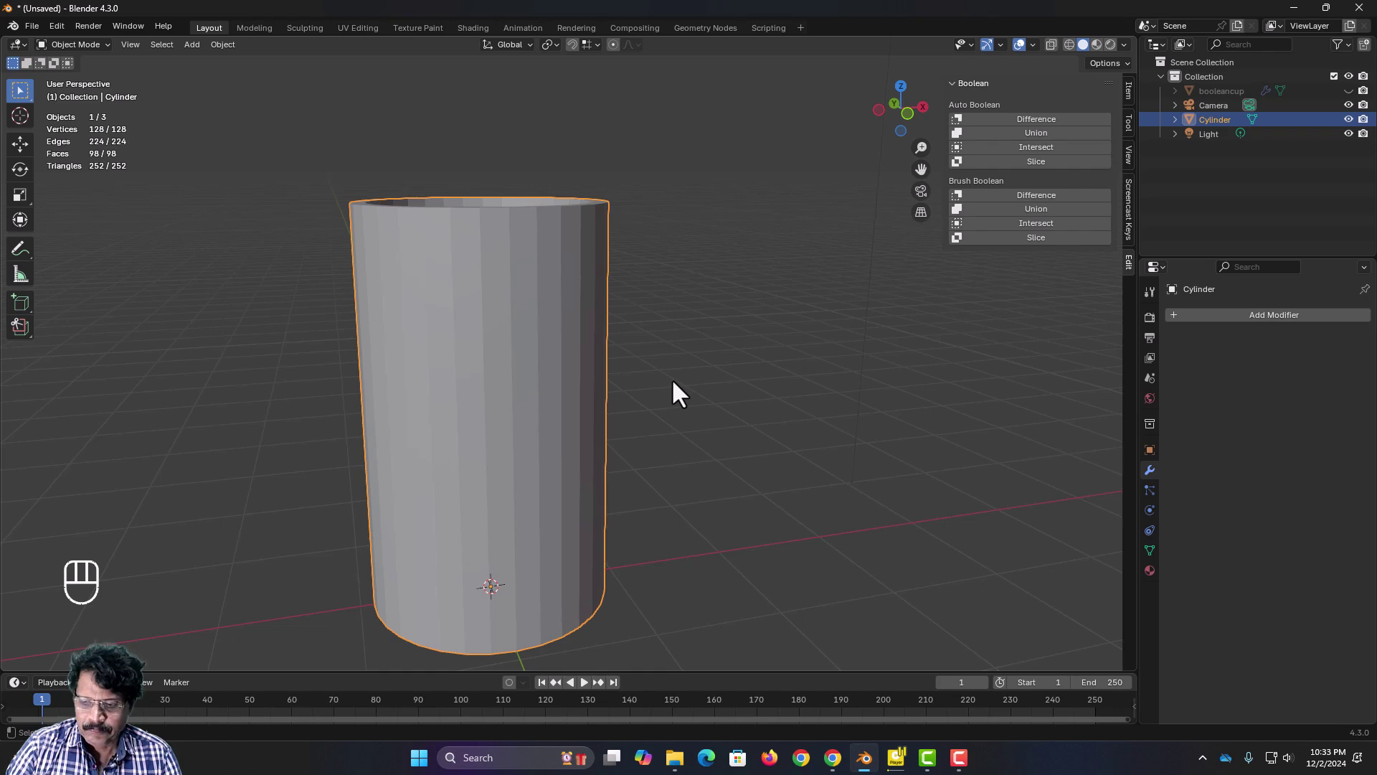
Step: In front view, add a torus to the cylinder's mesh in Edit Mode
key("KP_1")
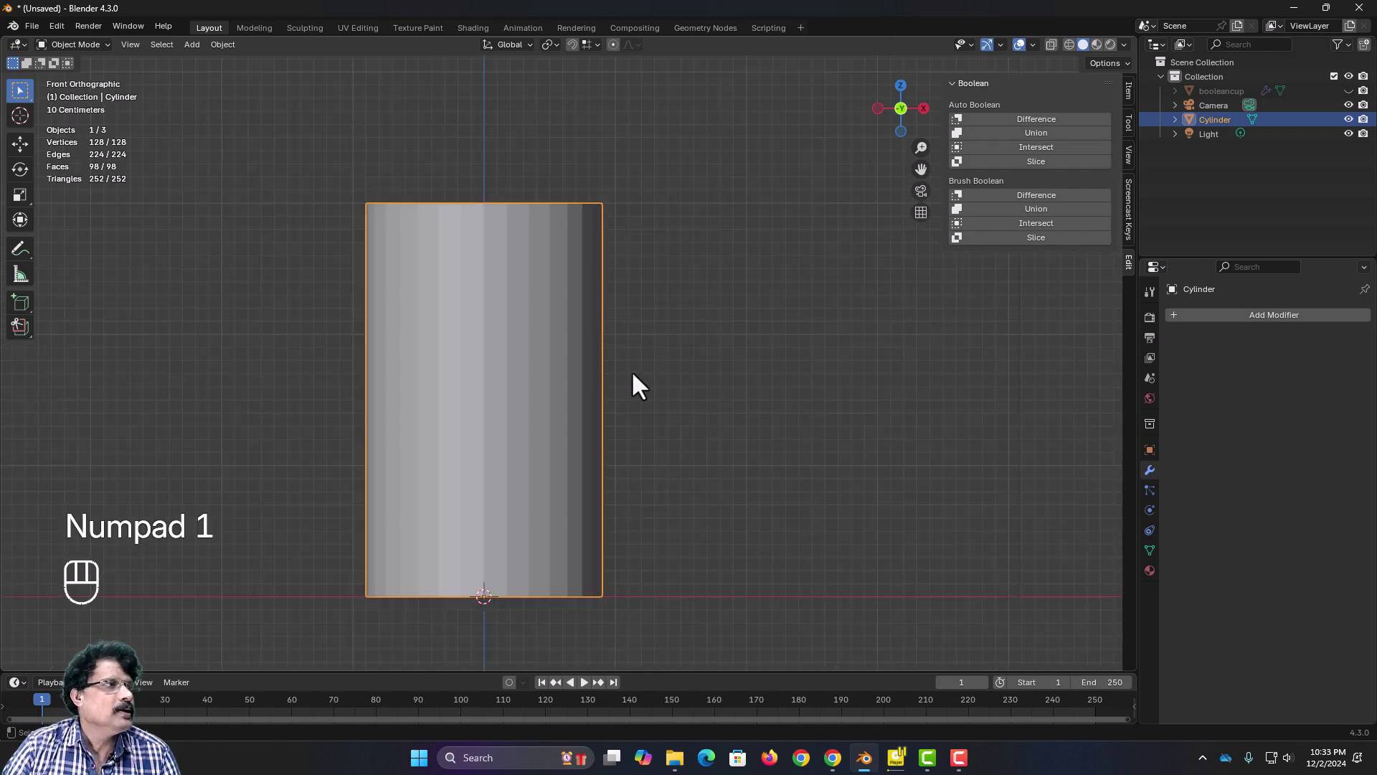
scroll(627, 383, "down", 2)
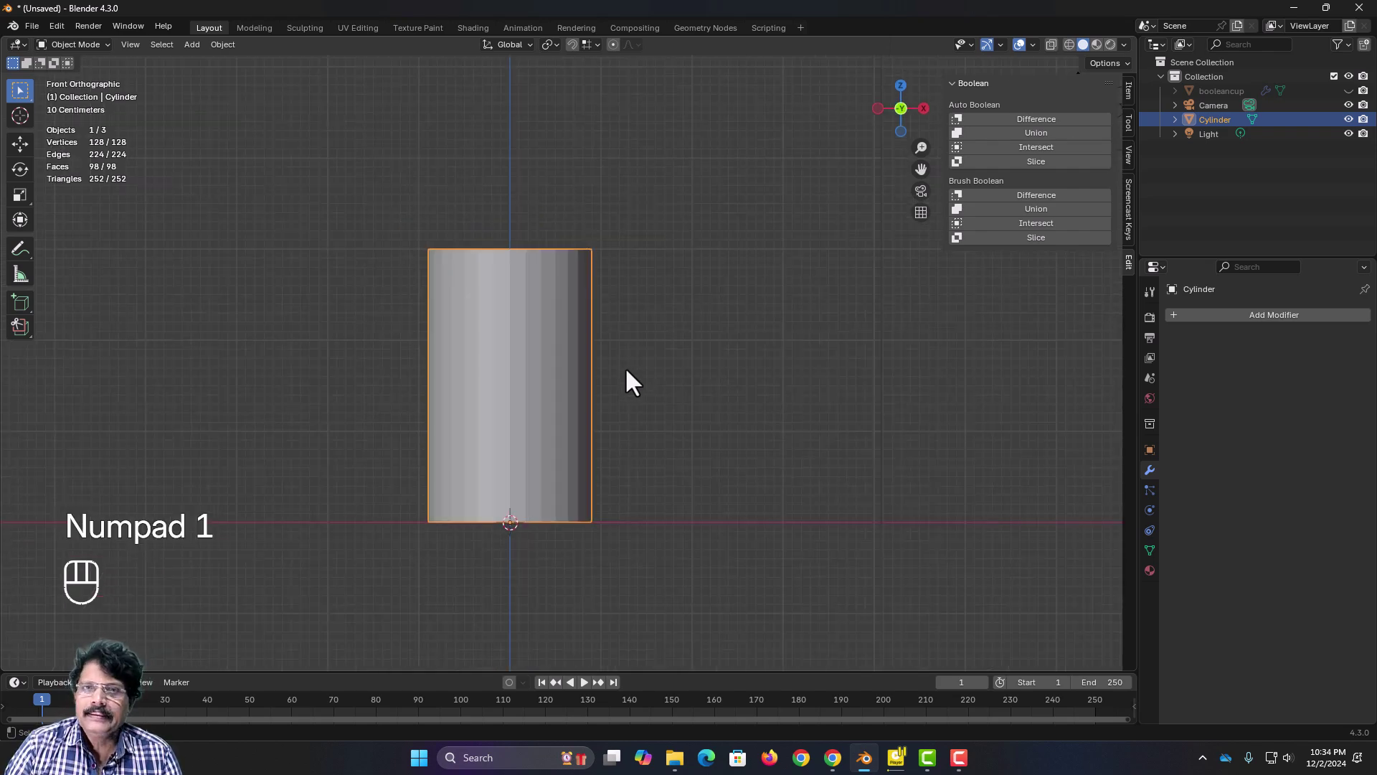
key("Tab")
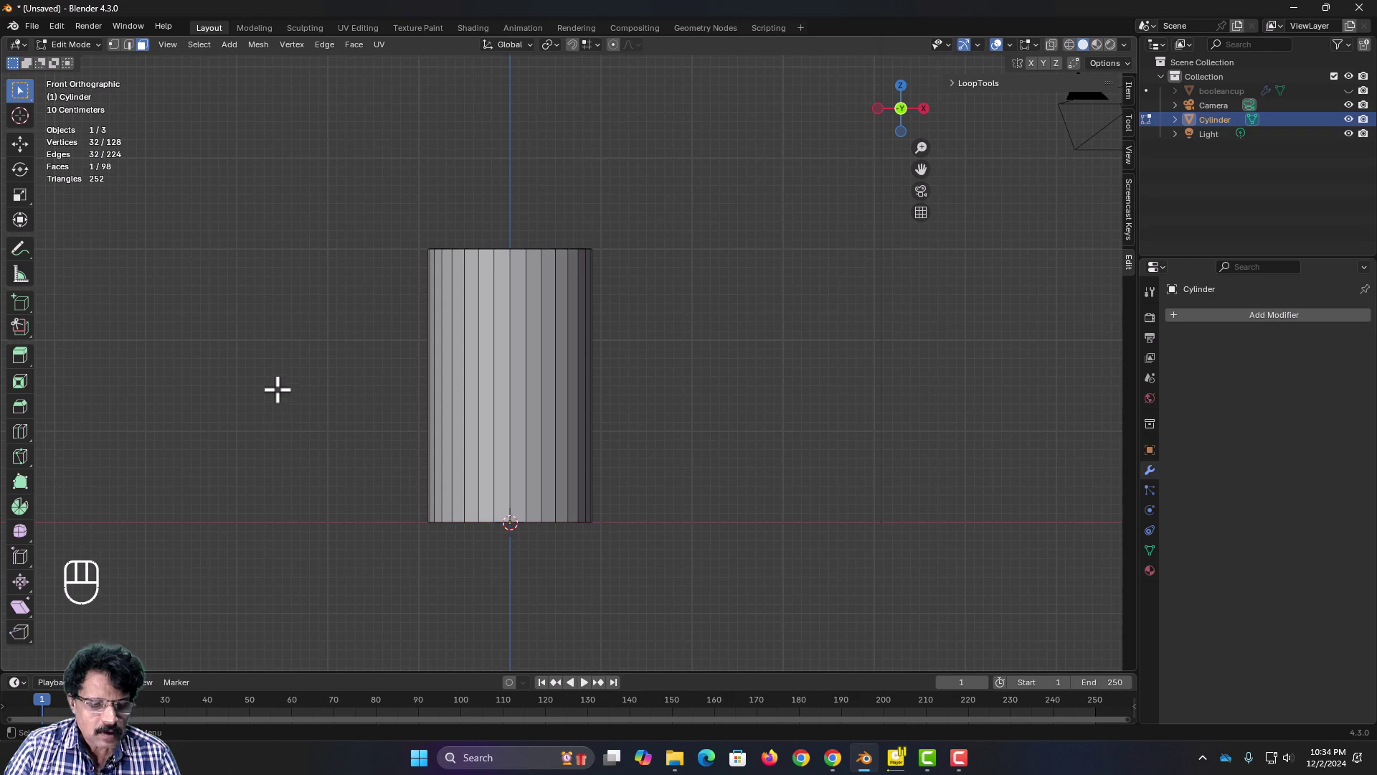
key("shift+a")
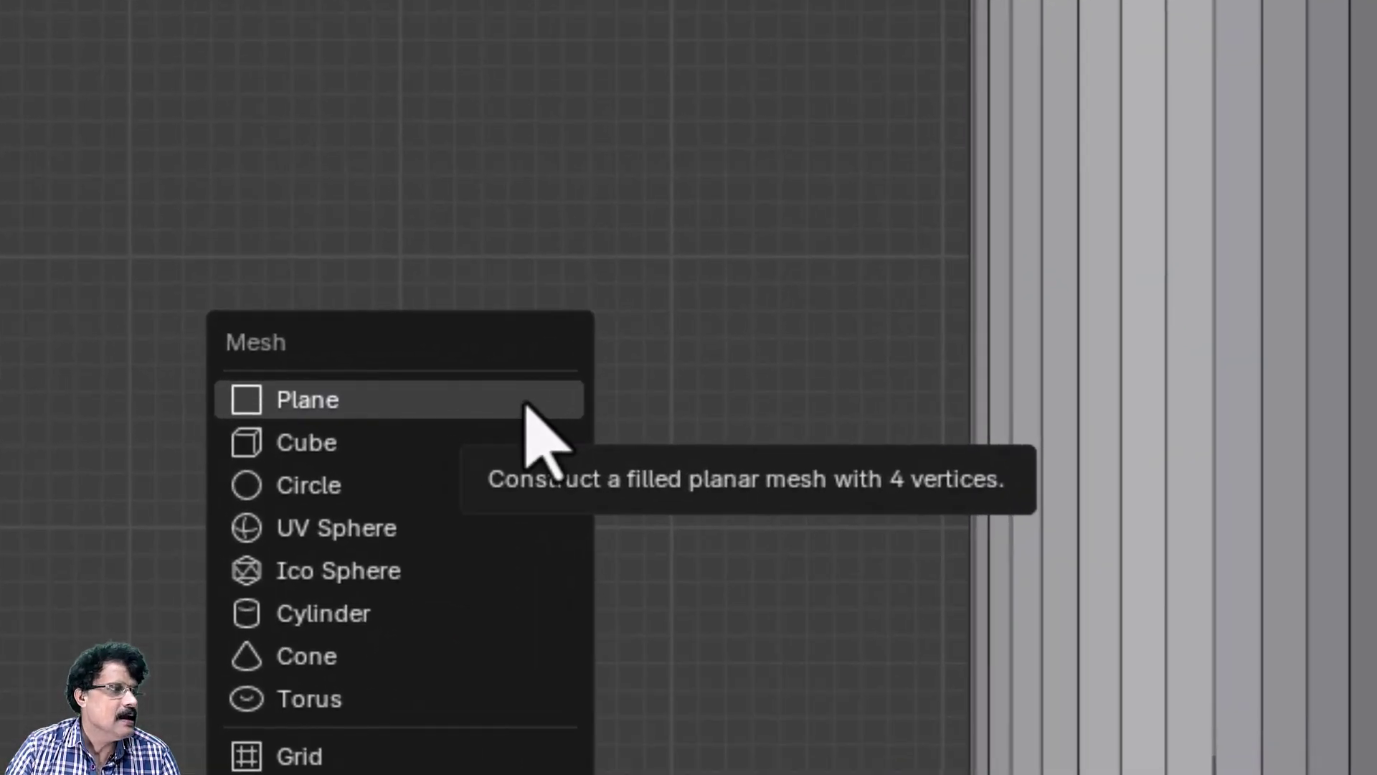
left_click(342, 710)
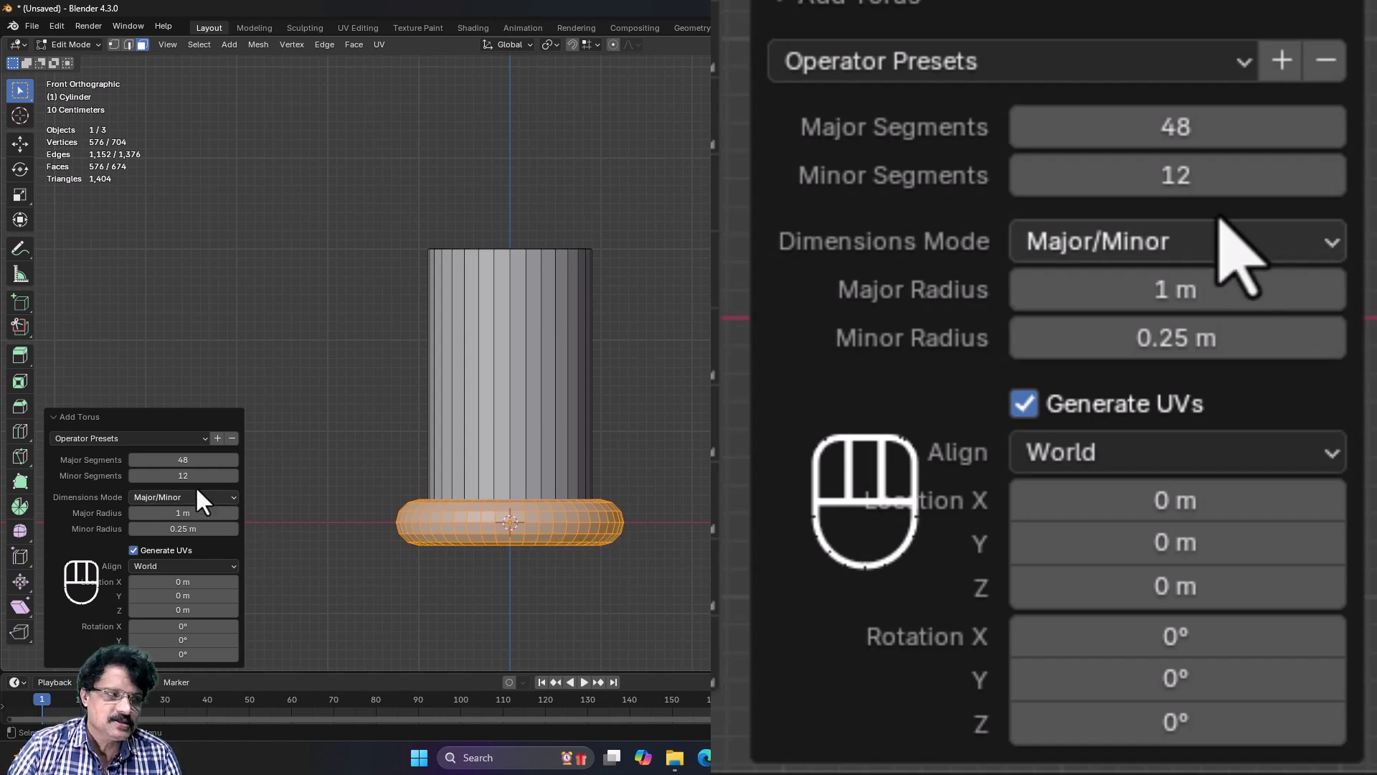
Step: Set the new torus to 24 major segments and 6 minor segments
left_click(184, 460)
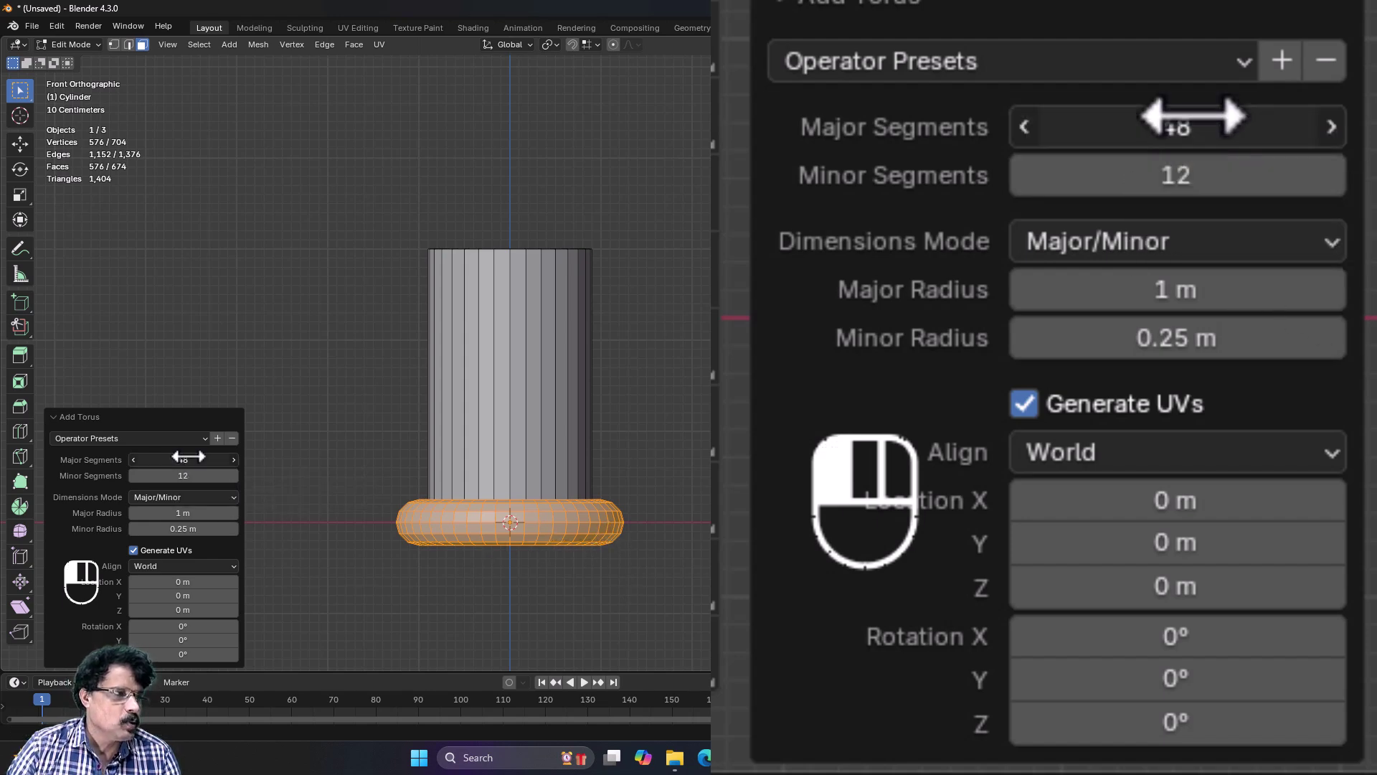
type("24")
left_click(427, 585)
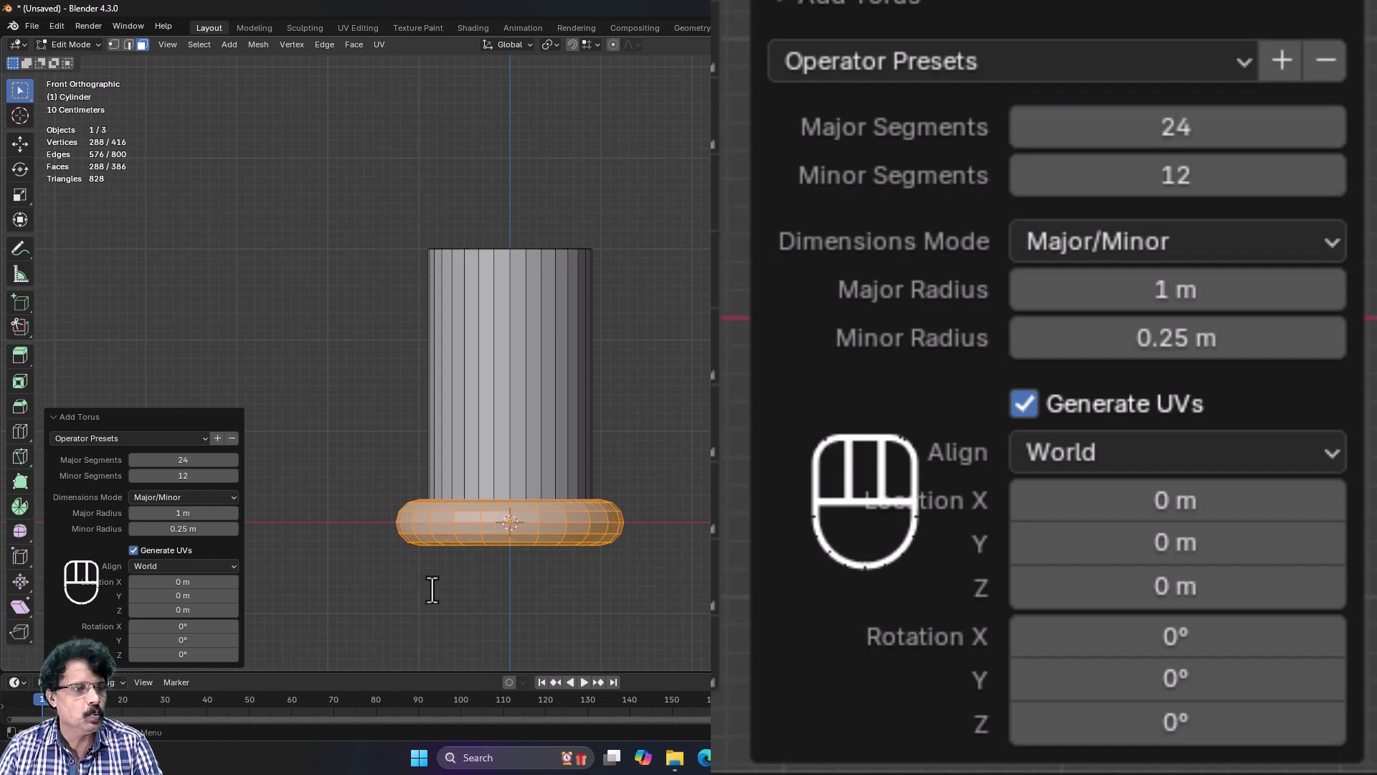
left_click(181, 476)
type("6")
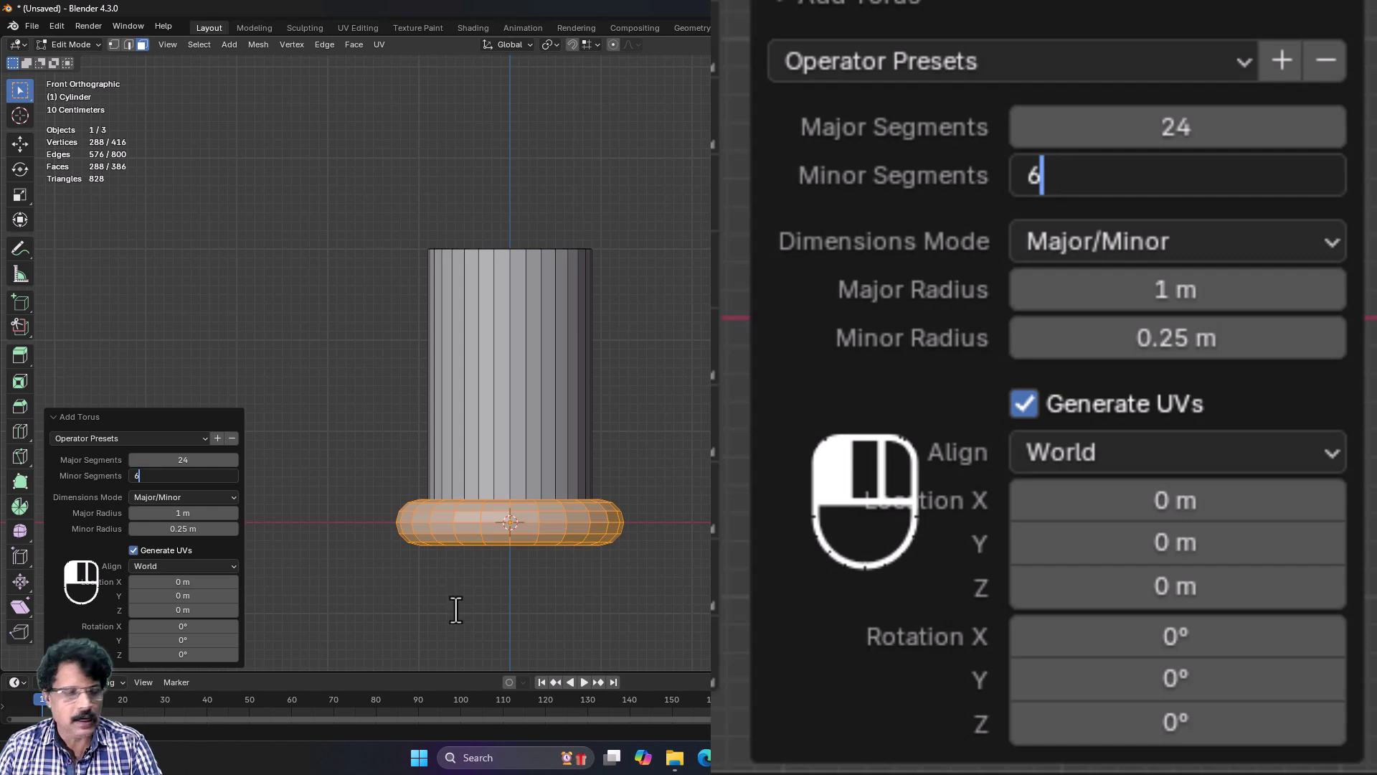
key("Return")
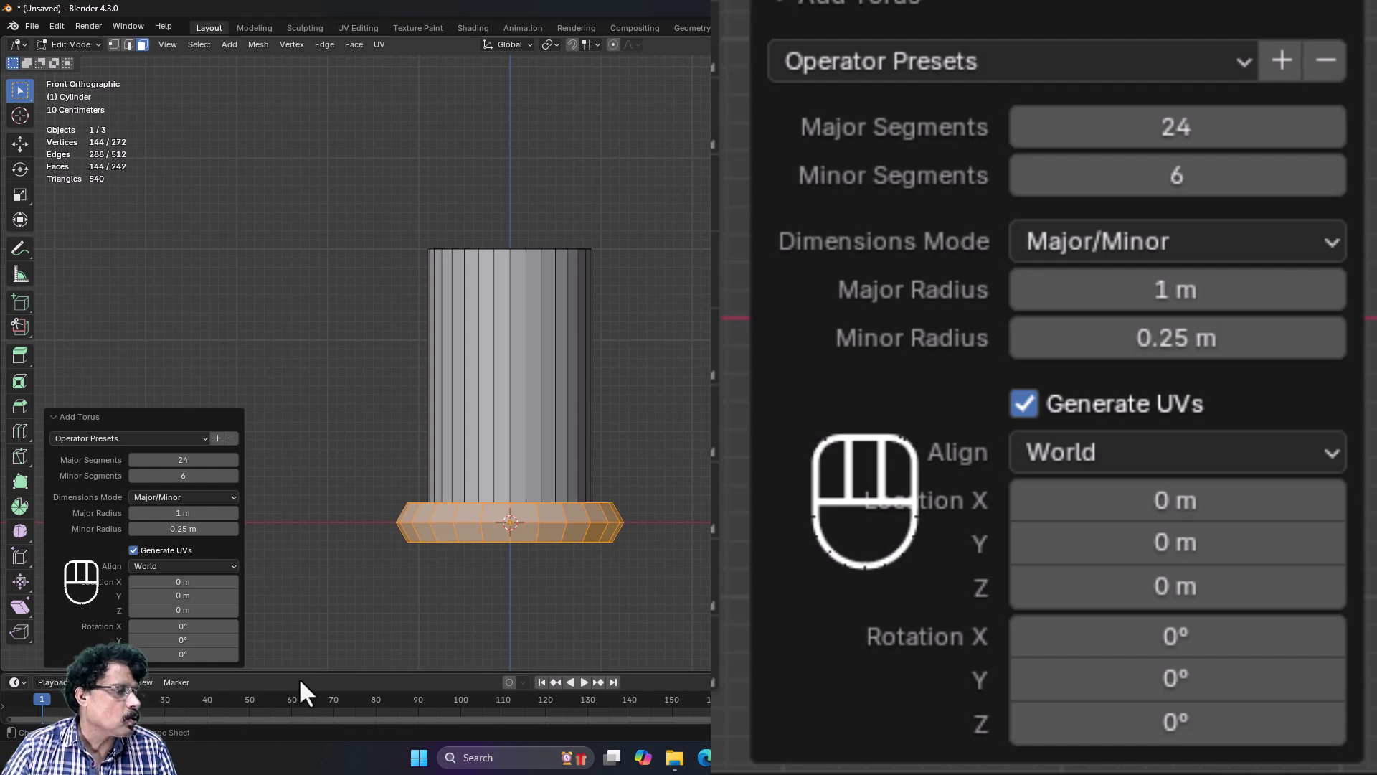
Step: Set the torus's X rotation to 90° and move it up beside the cylinder's right-hand side, clear of the wall
left_click(185, 627)
type("90")
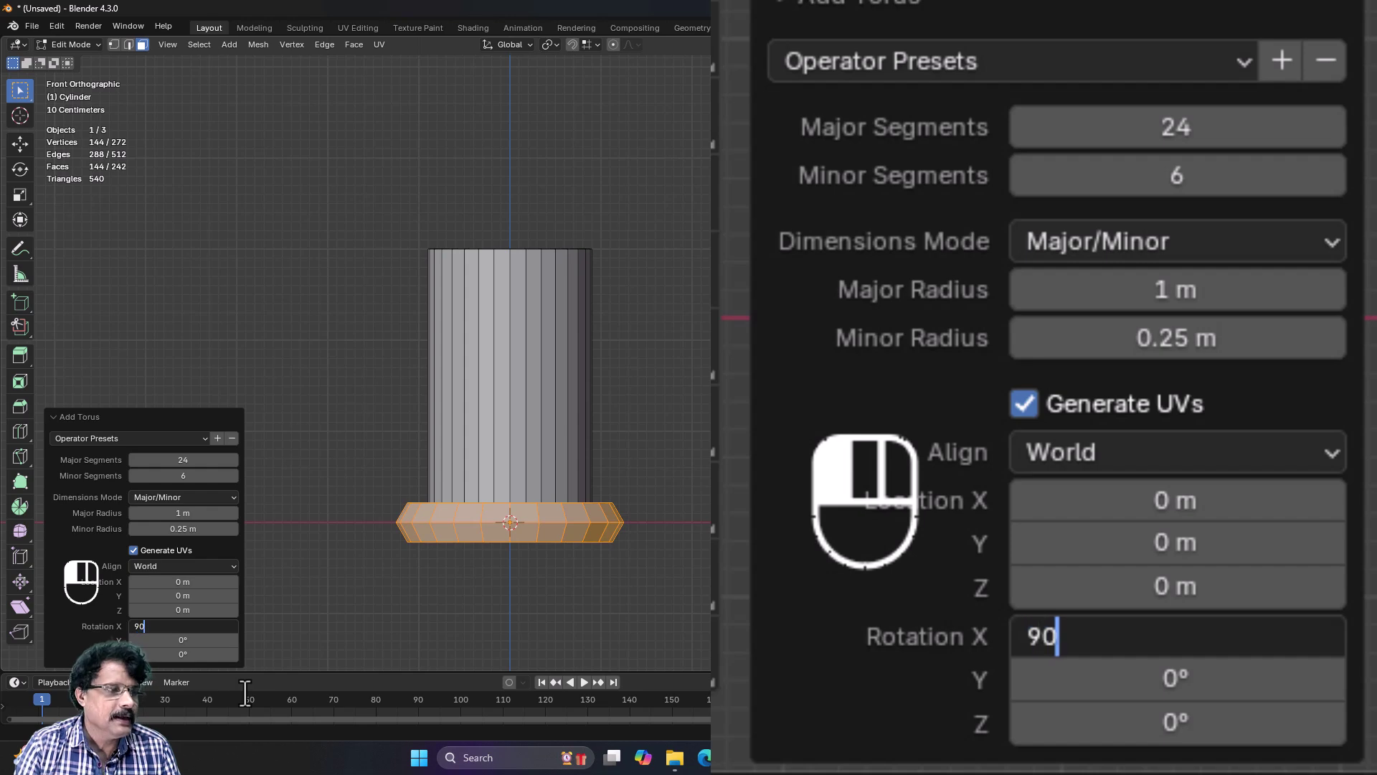
key("Return")
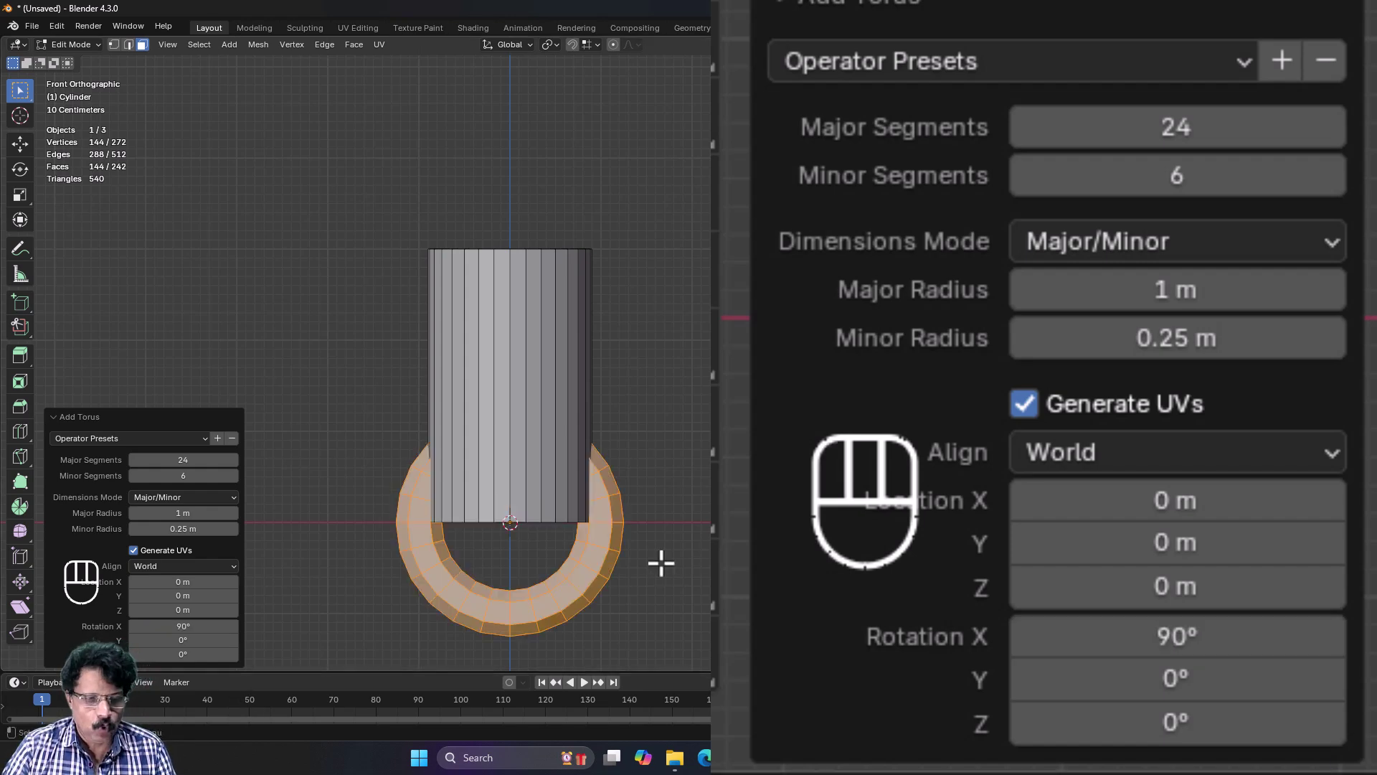
key("g")
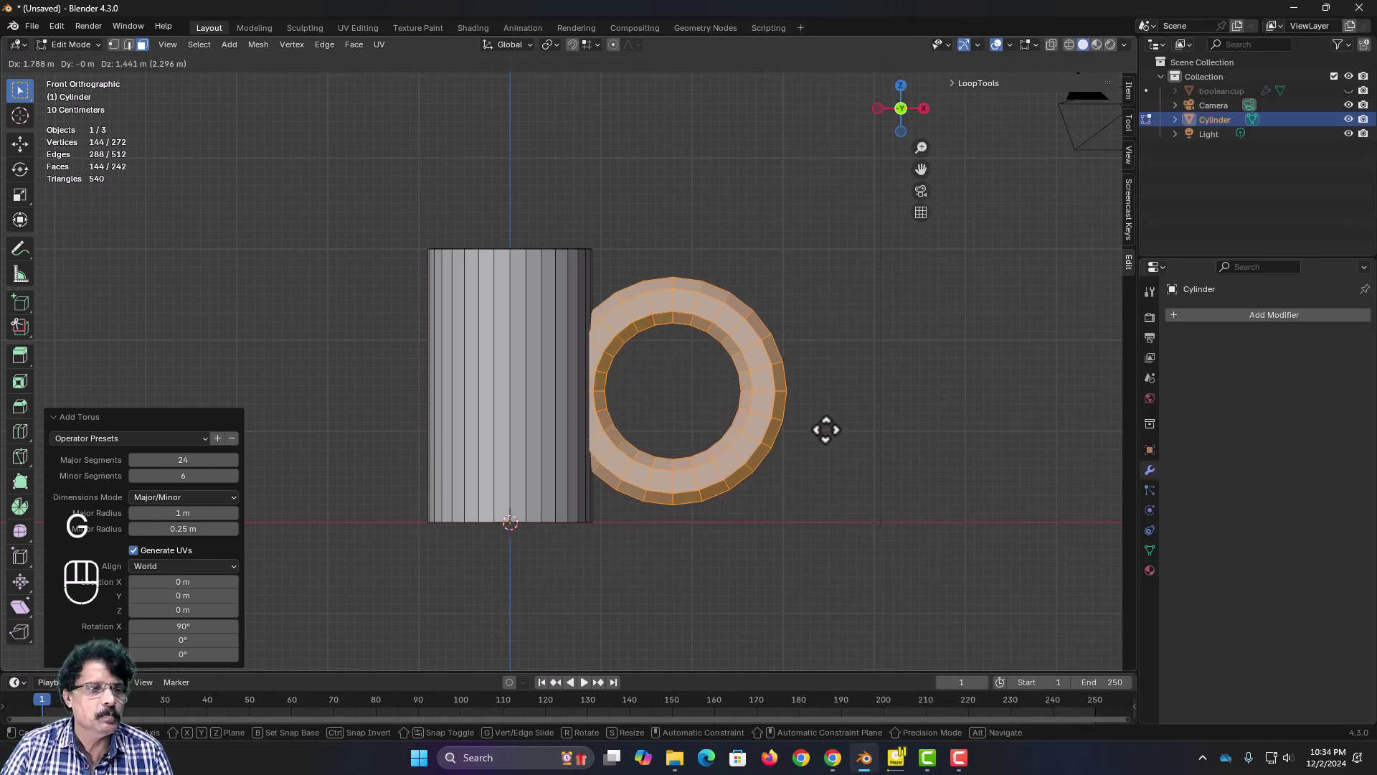
left_click(895, 418)
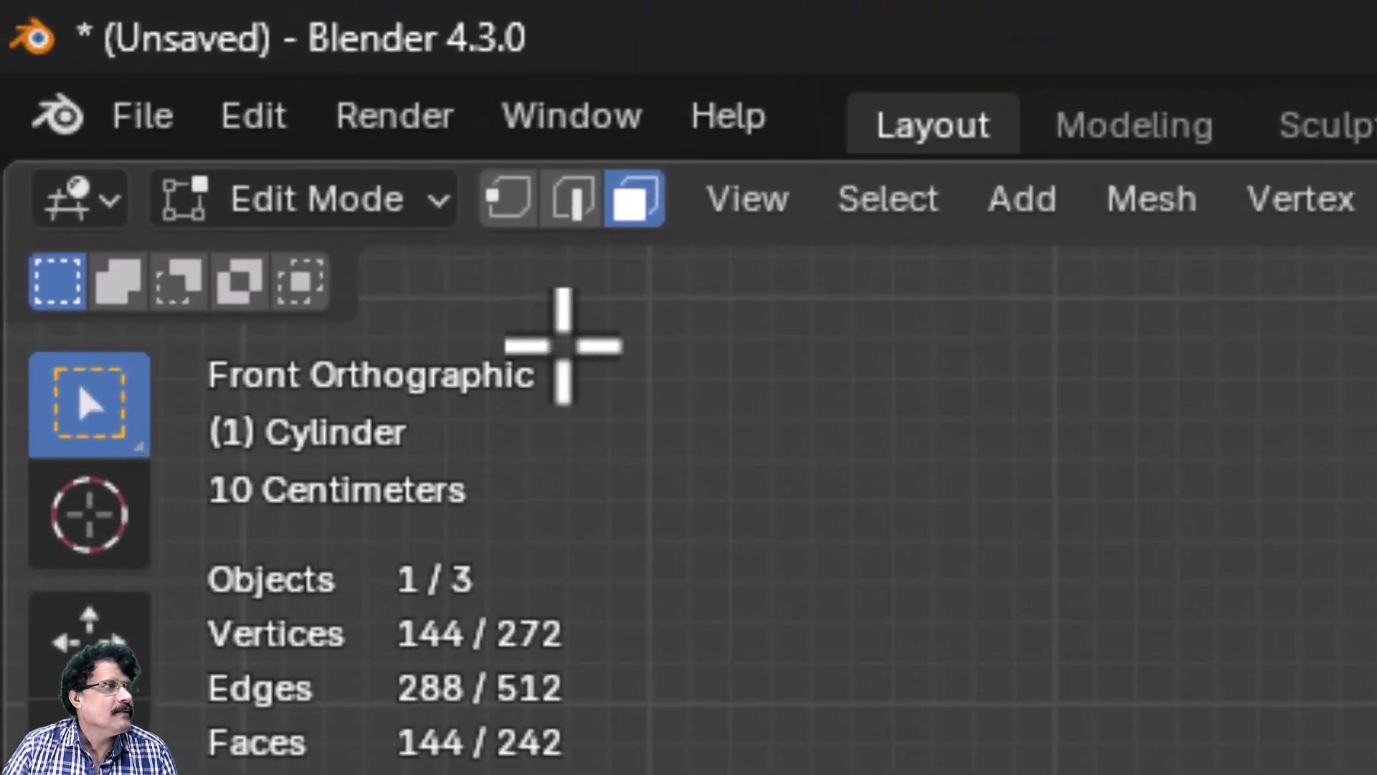
Step: In vertex select mode with X-ray on, delete the vertices of the torus half nearest the cylinder, leaving an open half-ring
left_click(508, 197)
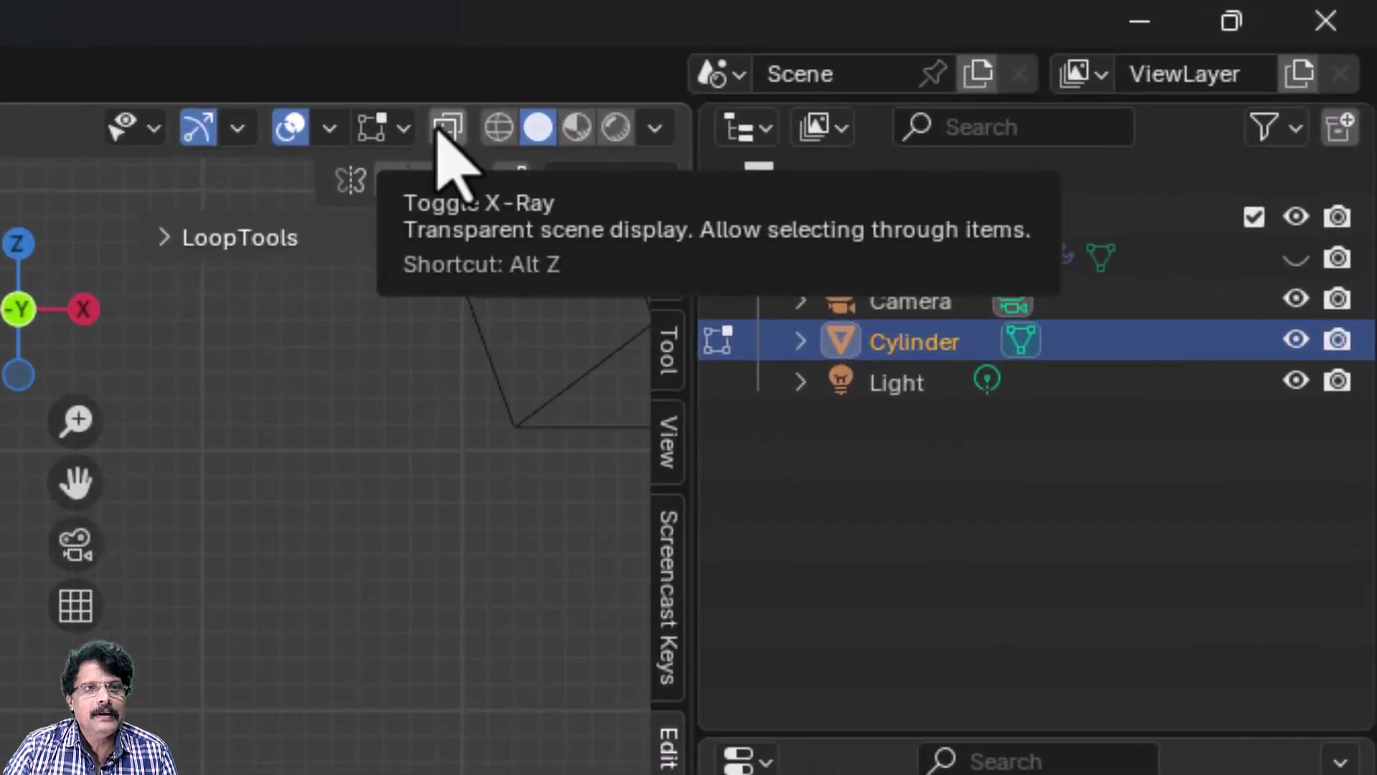
left_click(365, 141)
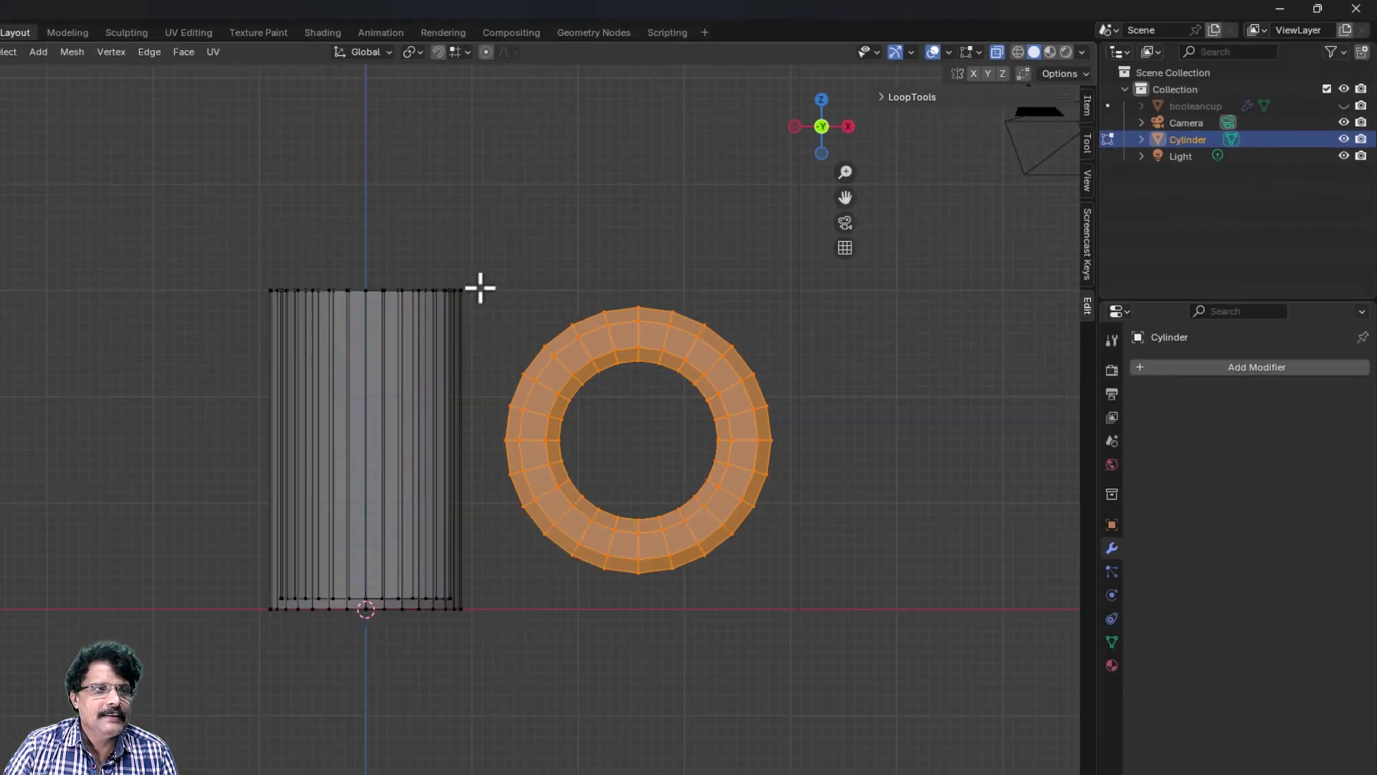
left_click_drag(483, 263, 628, 689)
left_click_drag(735, 591, 729, 600)
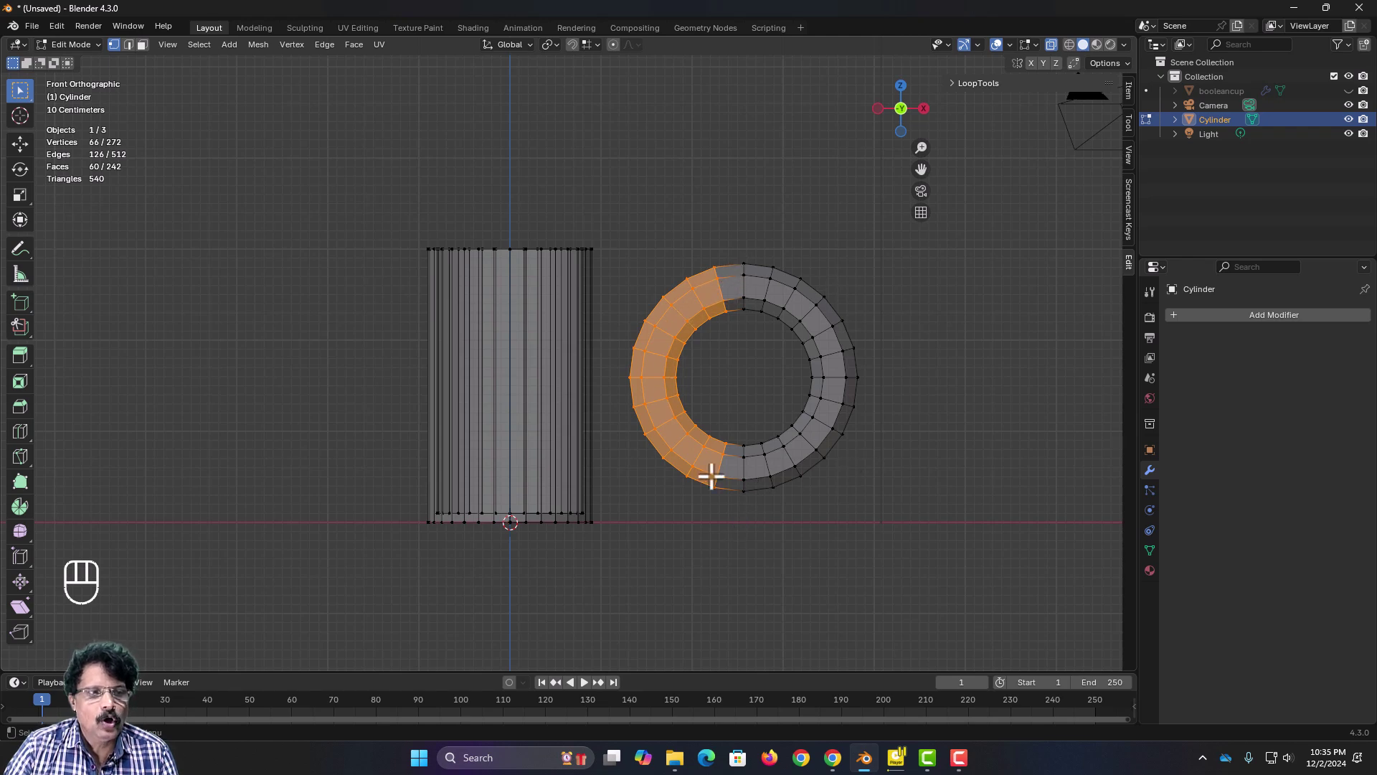
key("x")
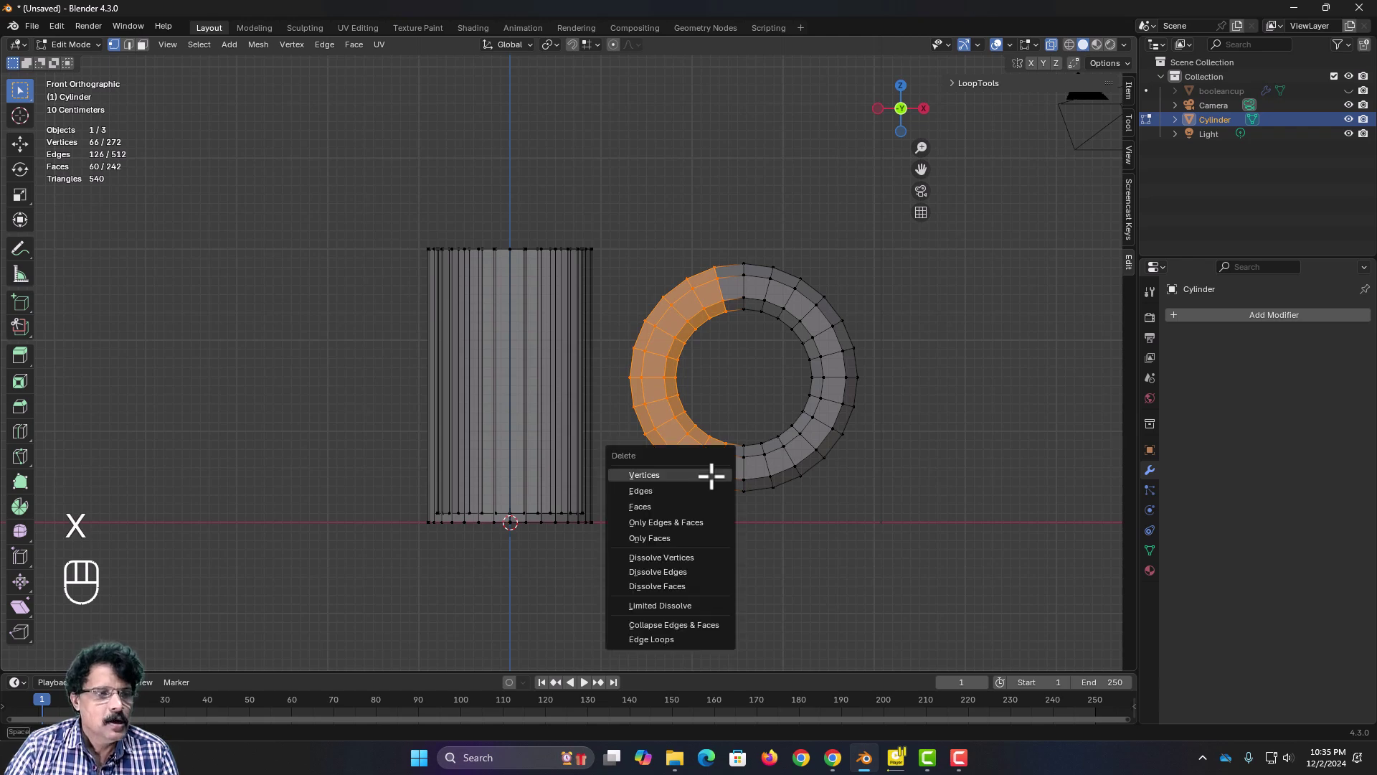
left_click(711, 476)
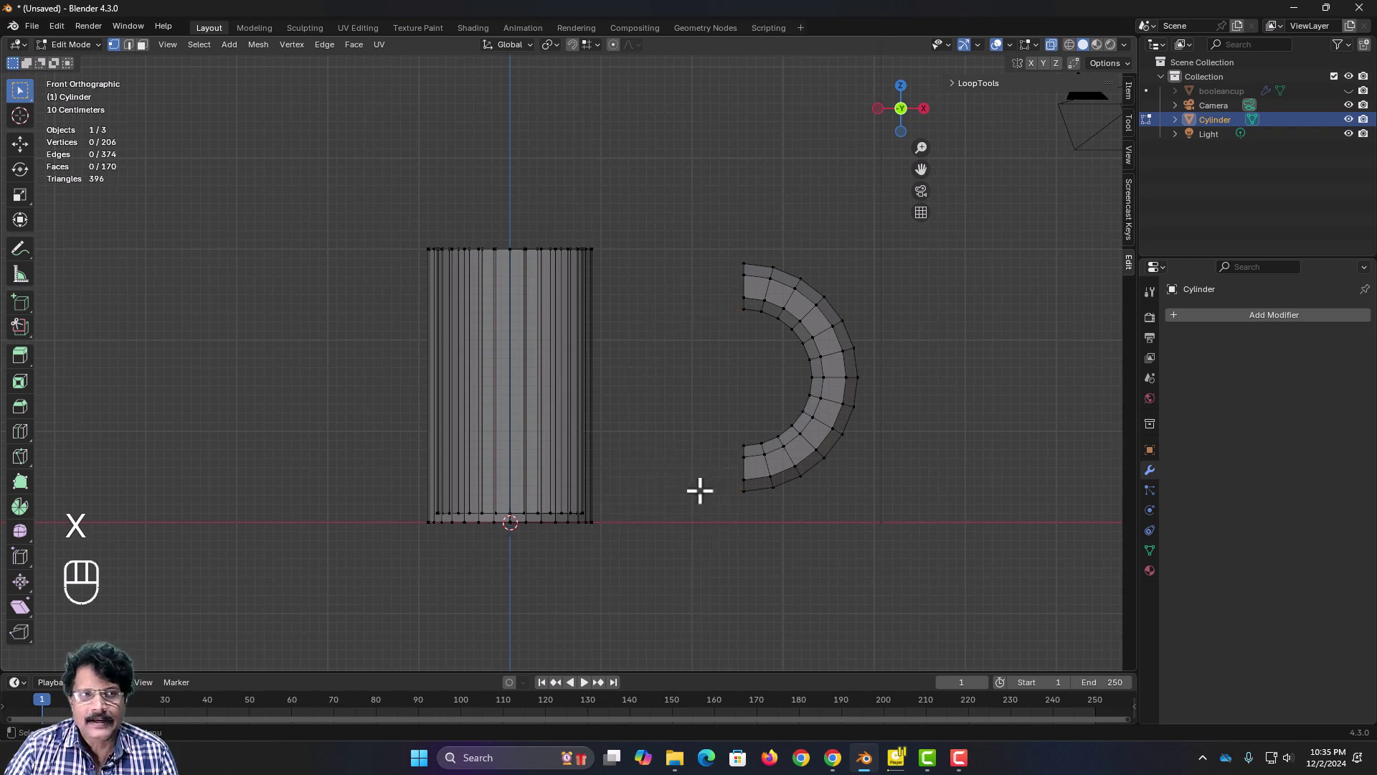
Step: In front view, select the linked half-ring, scale it to about 0.747 and move it about -1.725 m along X, close to the cylinder wall
middle_click_drag(677, 450, 644, 434)
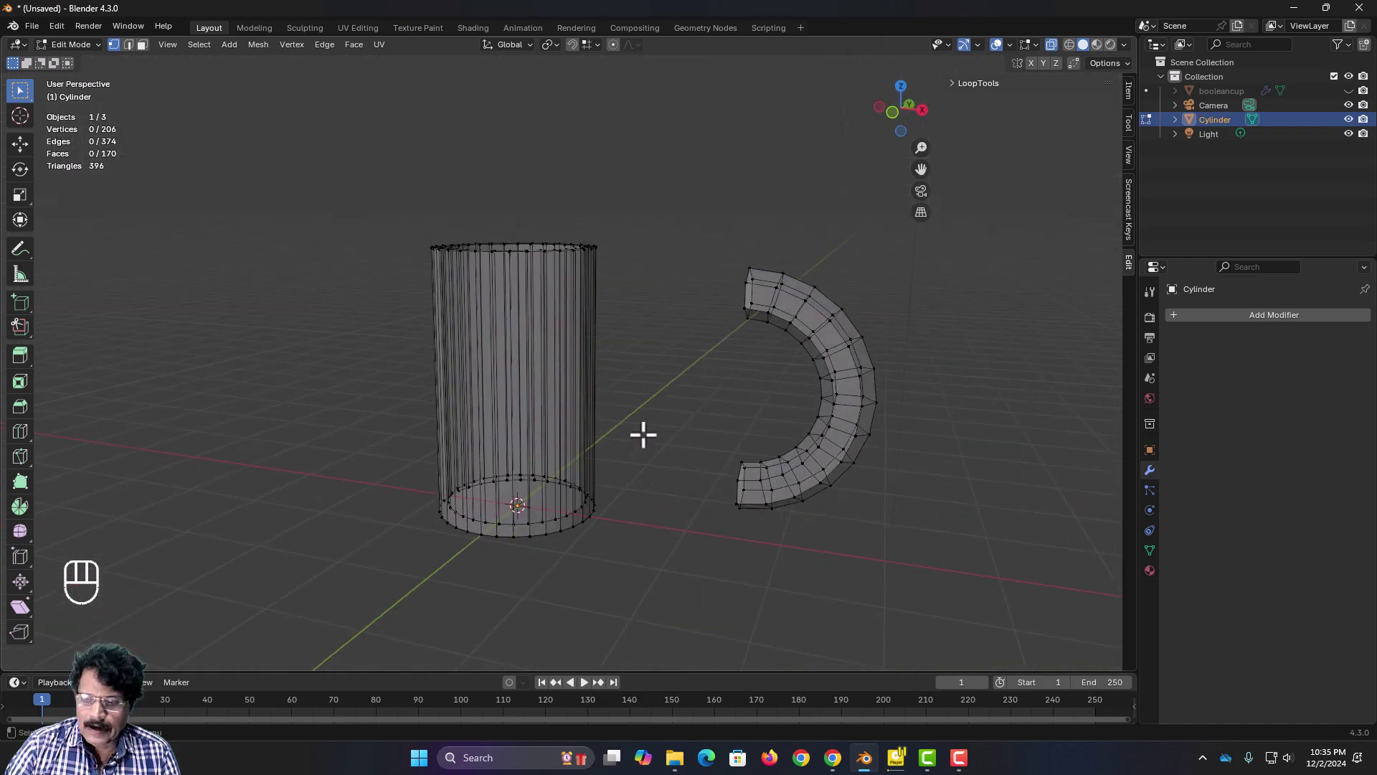
key("KP_1")
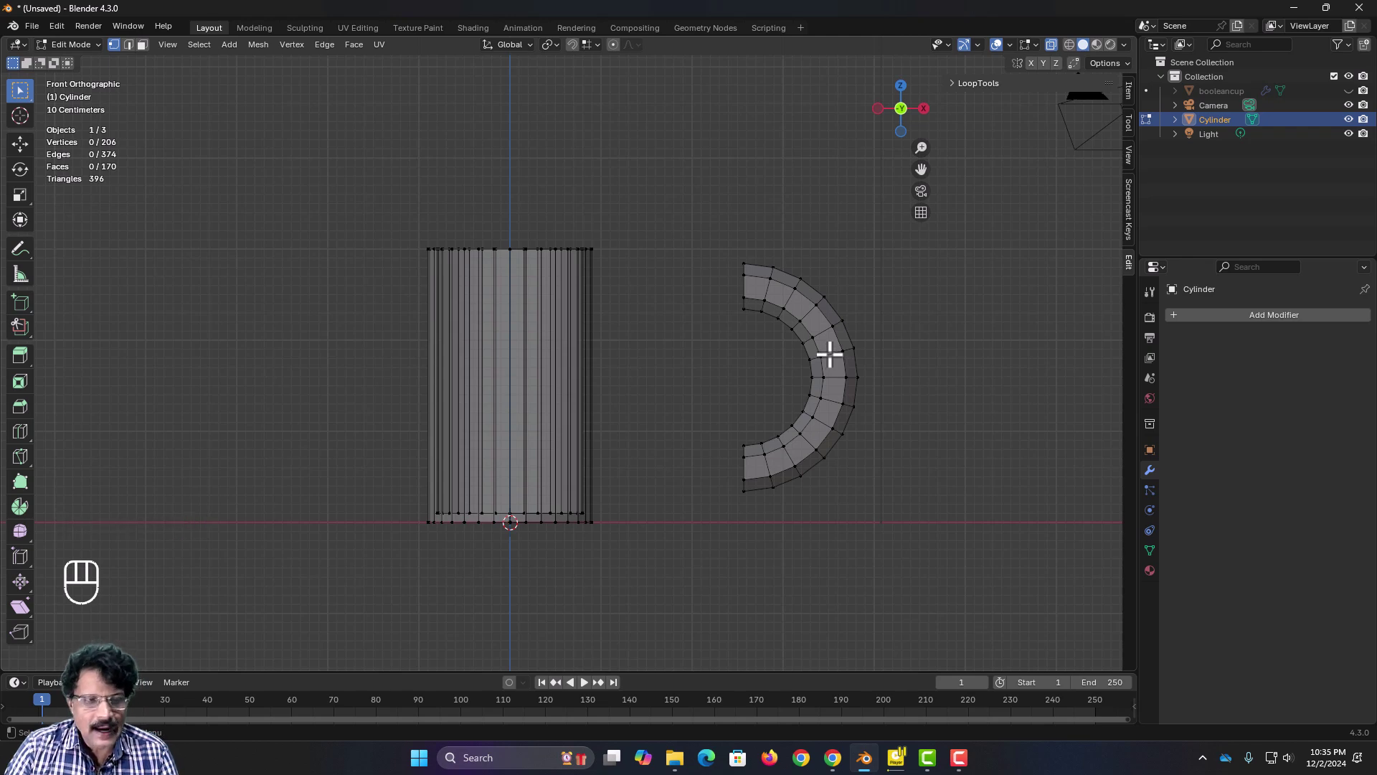
key("l")
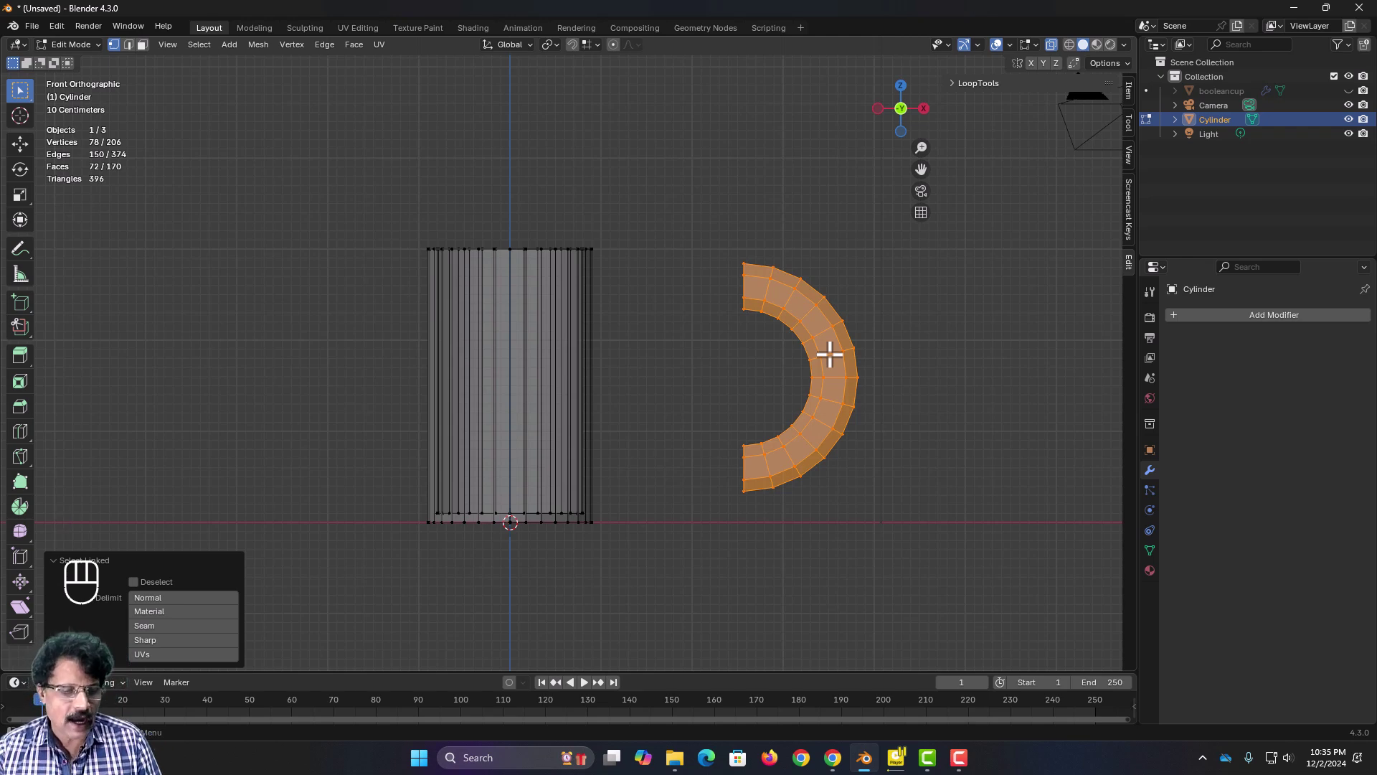
key("s")
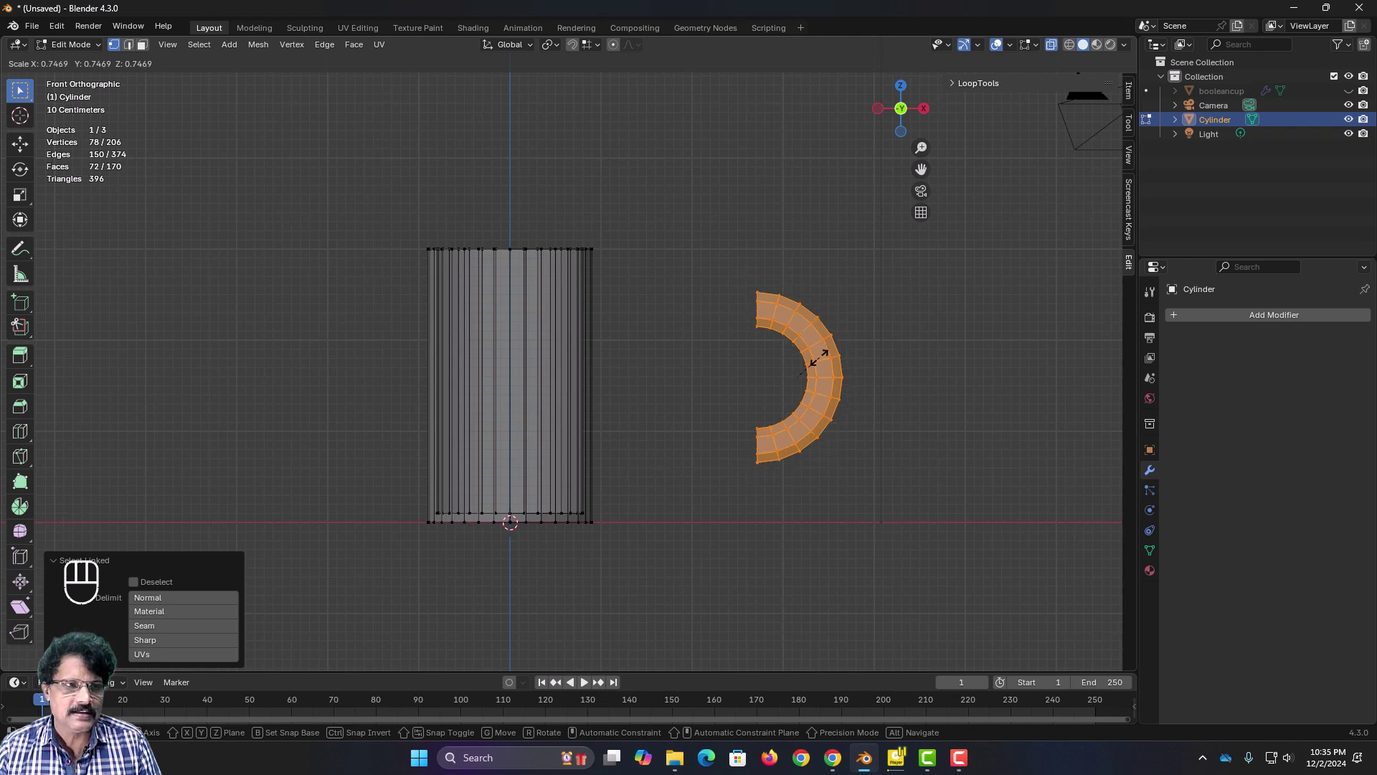
left_click(820, 358)
key("g")
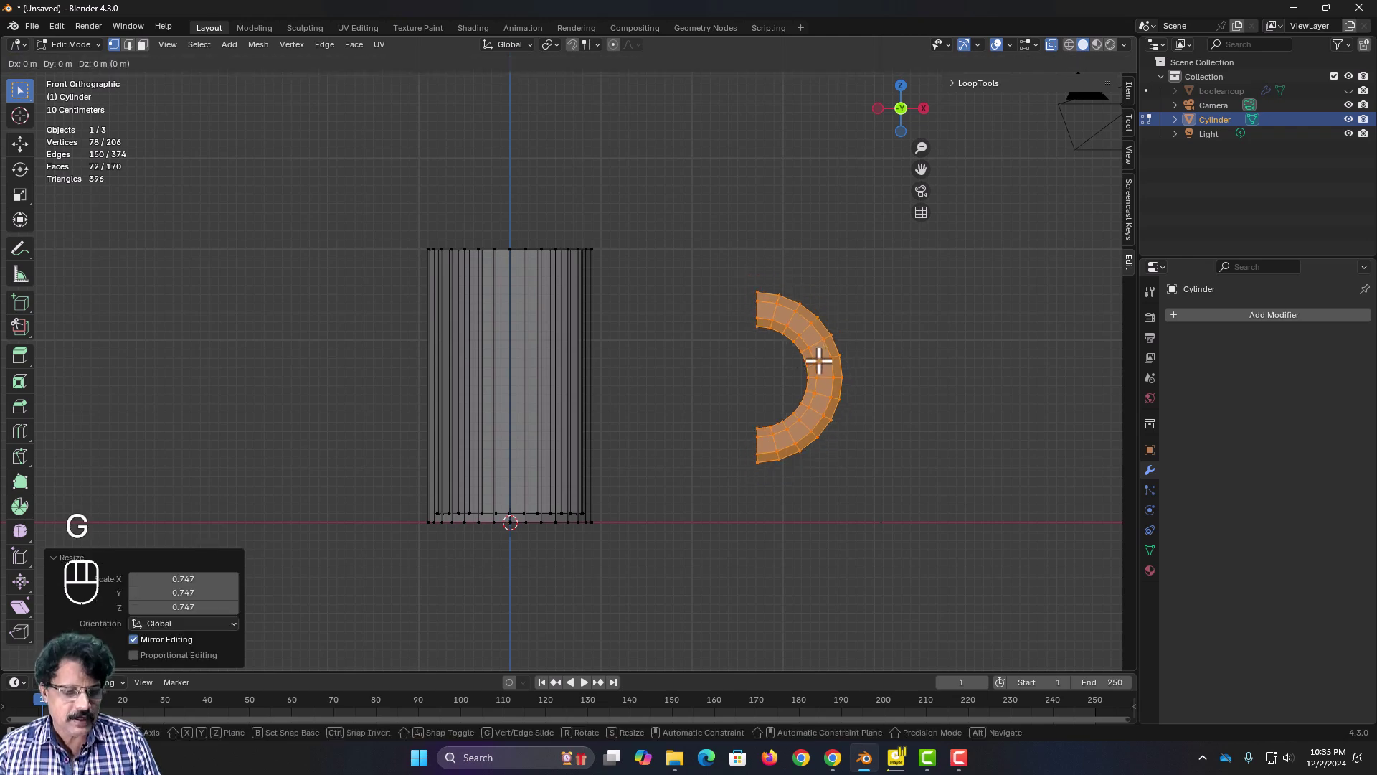
key("x")
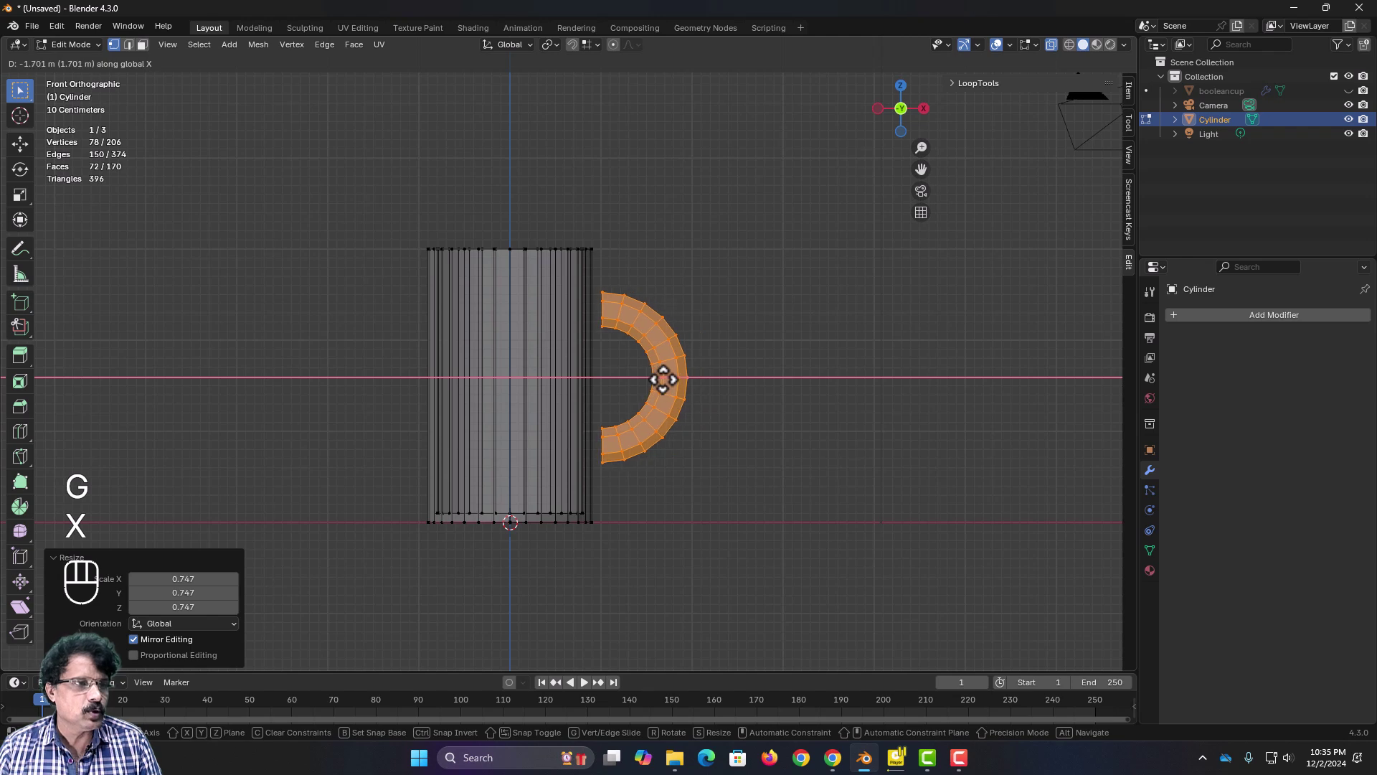
left_click(661, 381)
scroll(622, 441, "up", 3)
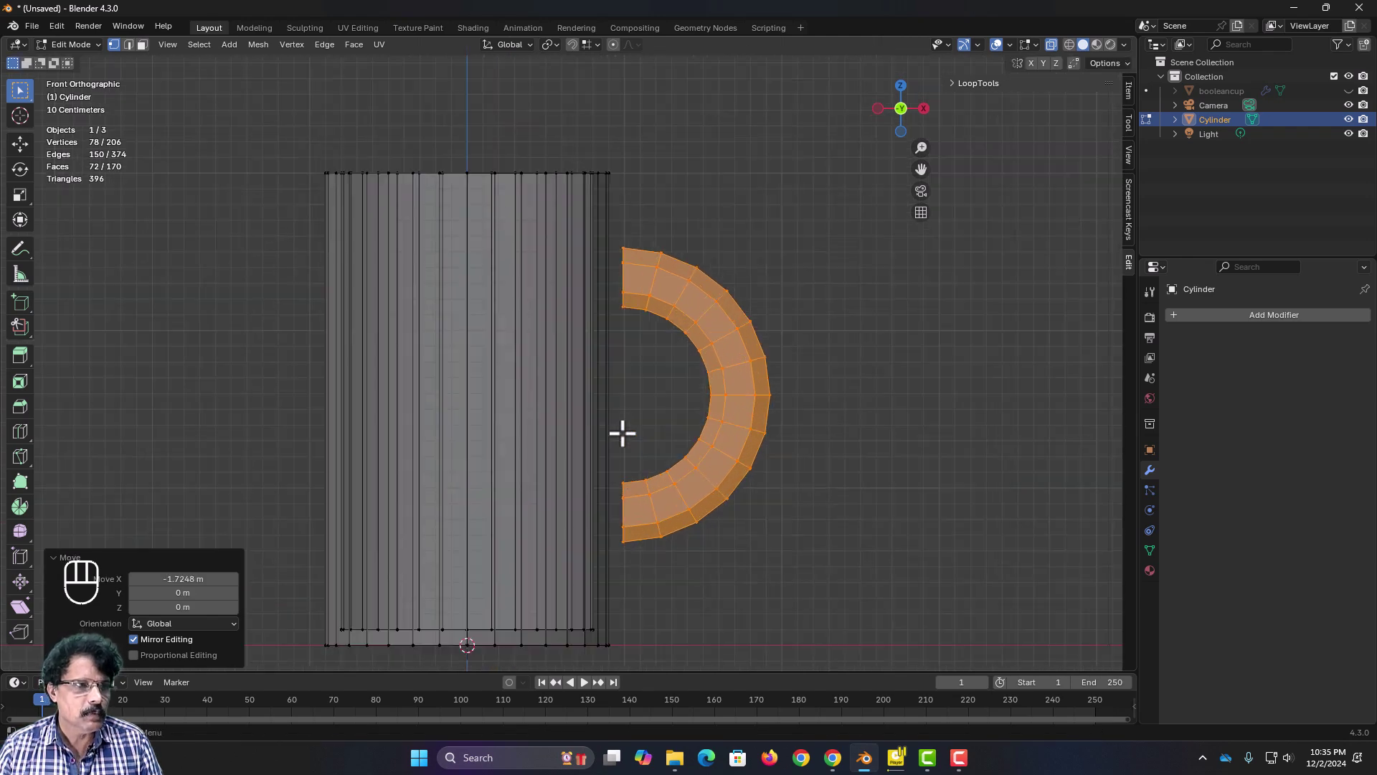
middle_click_drag(652, 418, 805, 397, "shift")
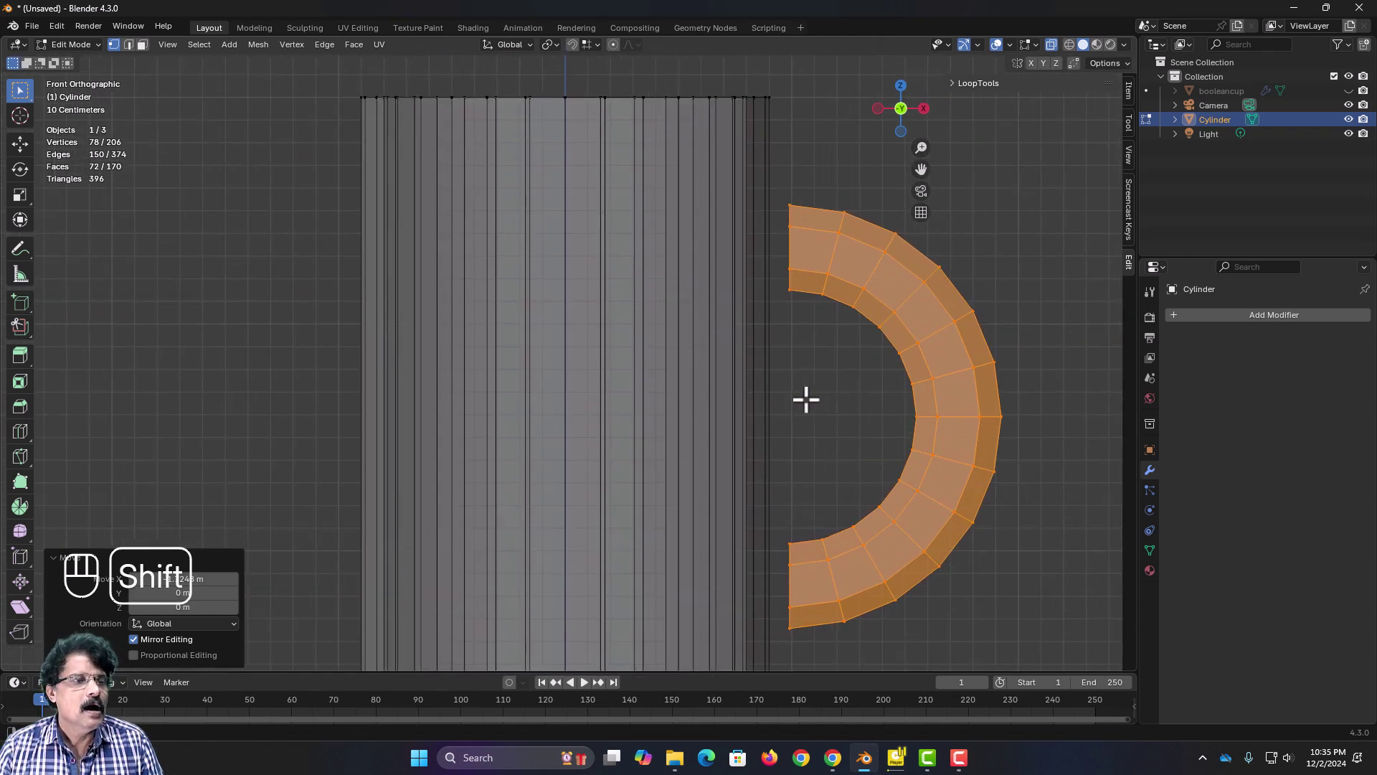
Step: Turn off X-ray, nudge the handle about 0.003 m along X, and inspect its open ends against the cylinder wall
left_click(1052, 43)
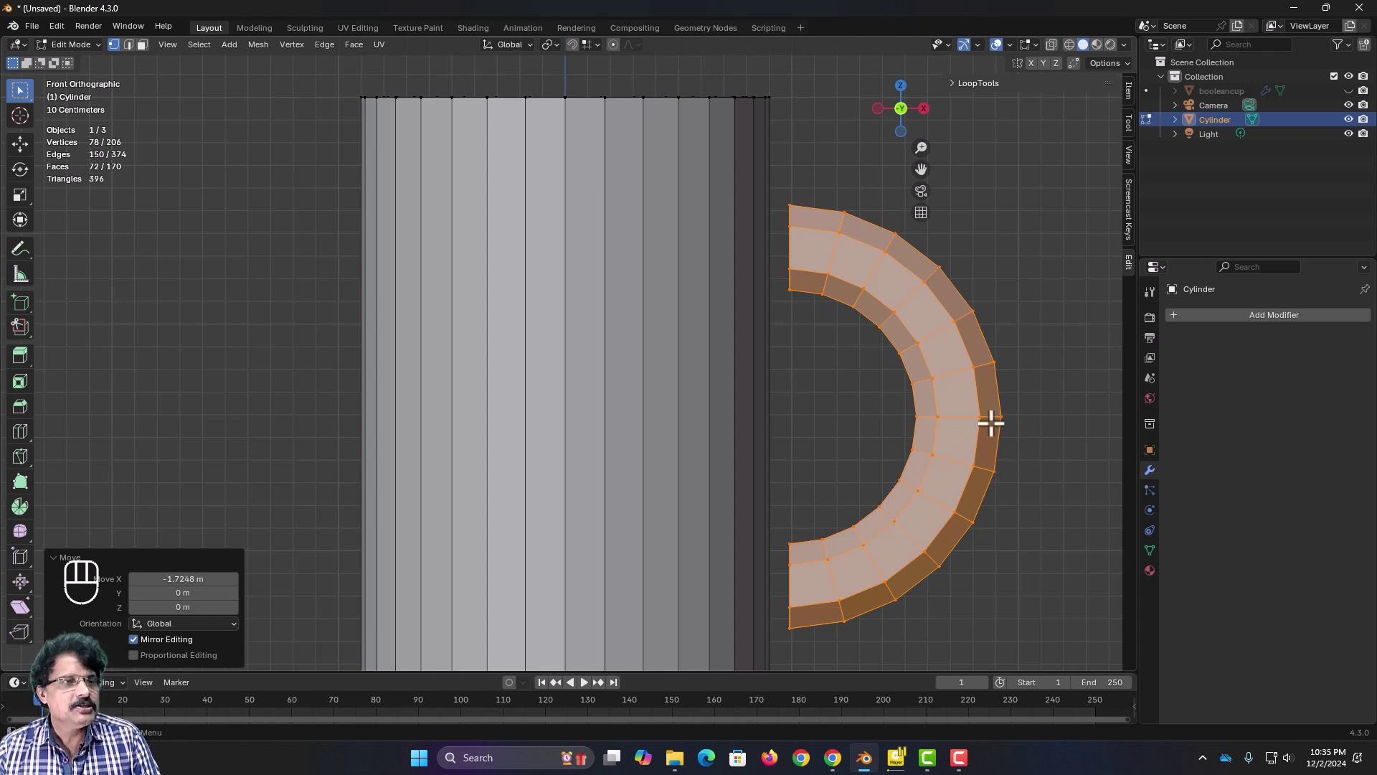
key("g")
key("x")
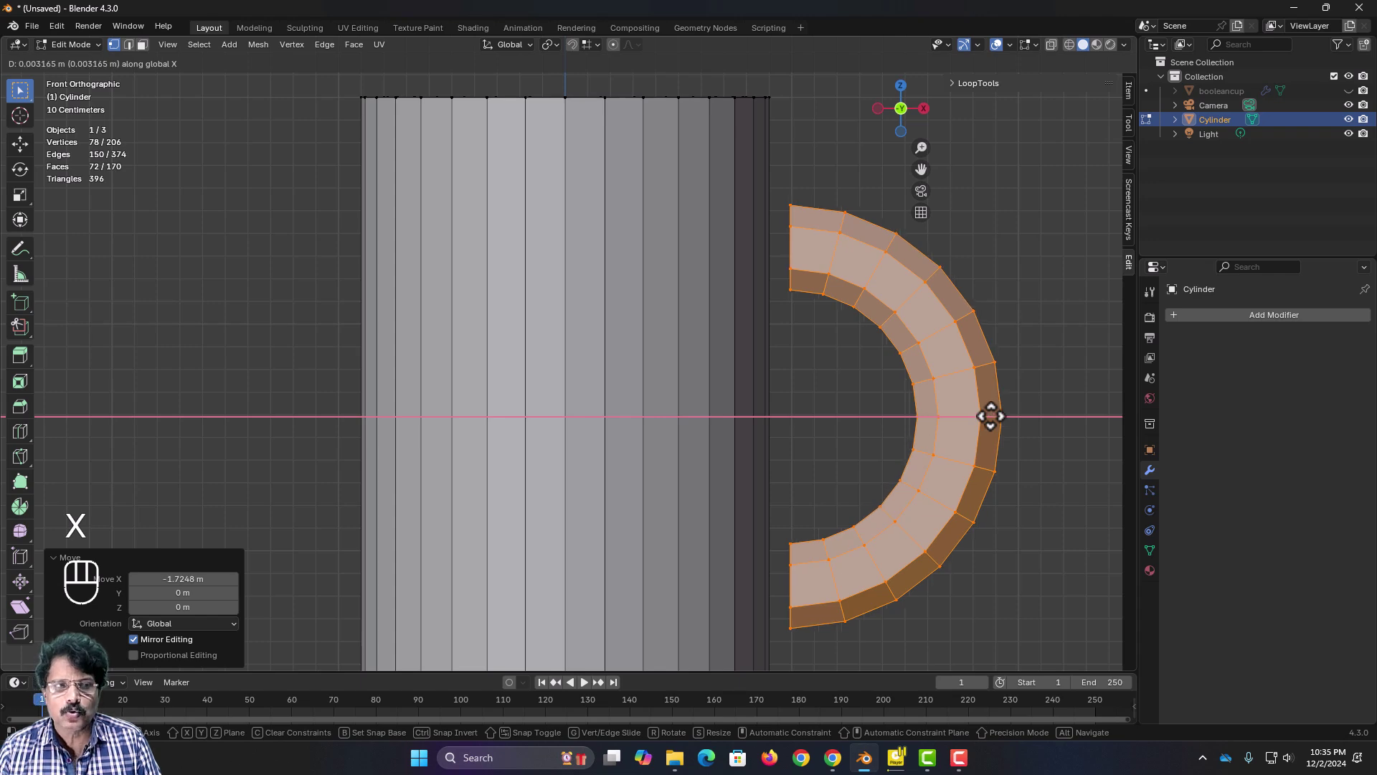
left_click(992, 416)
scroll(982, 434, "down", 2)
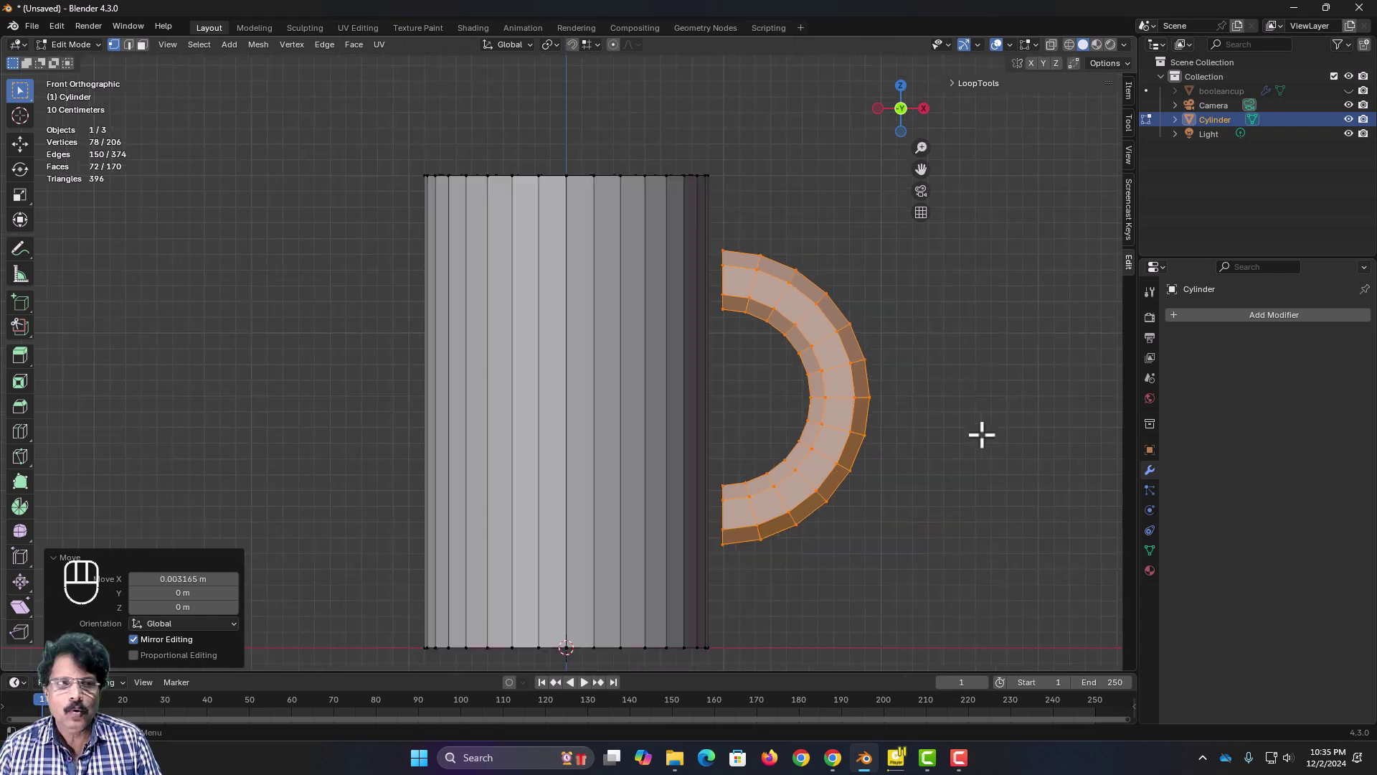
middle_click_drag(964, 455, 870, 538)
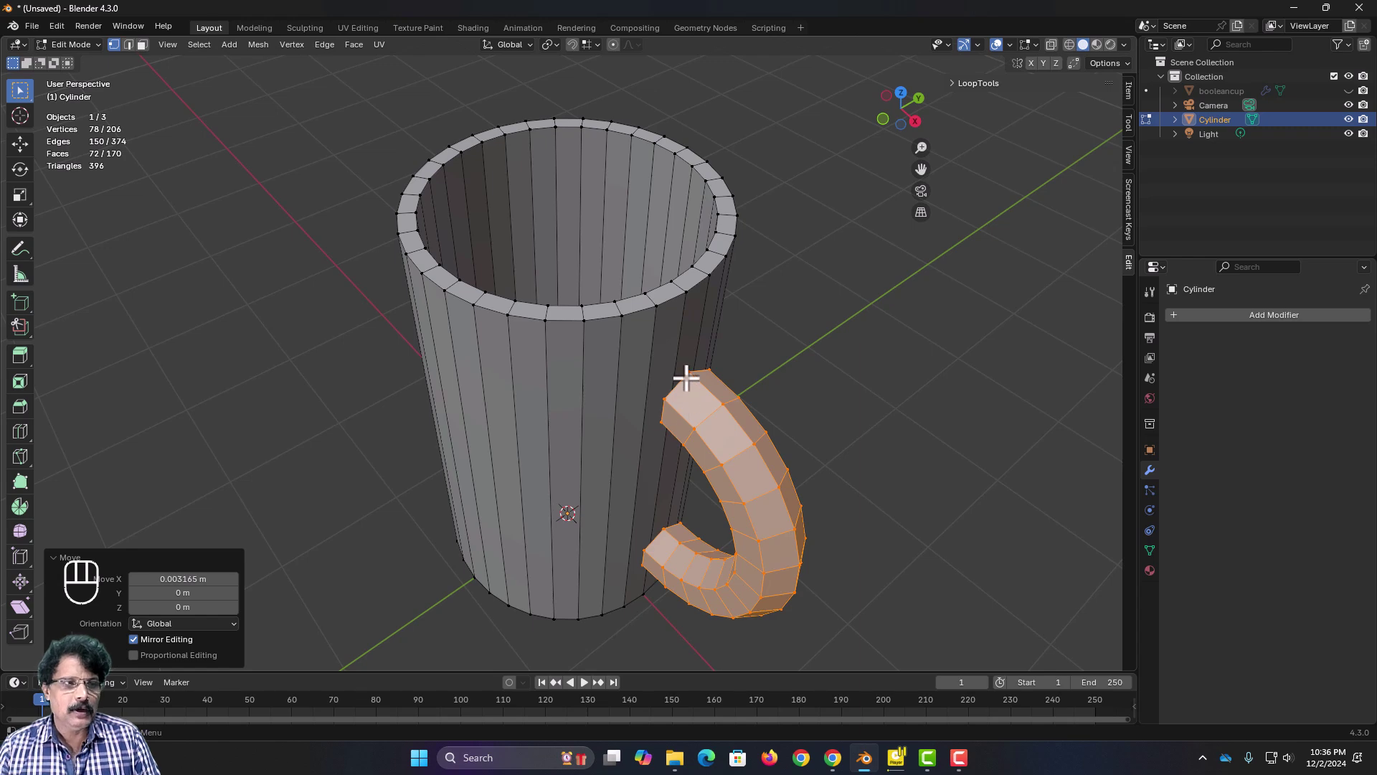
middle_click_drag(657, 421, 722, 385)
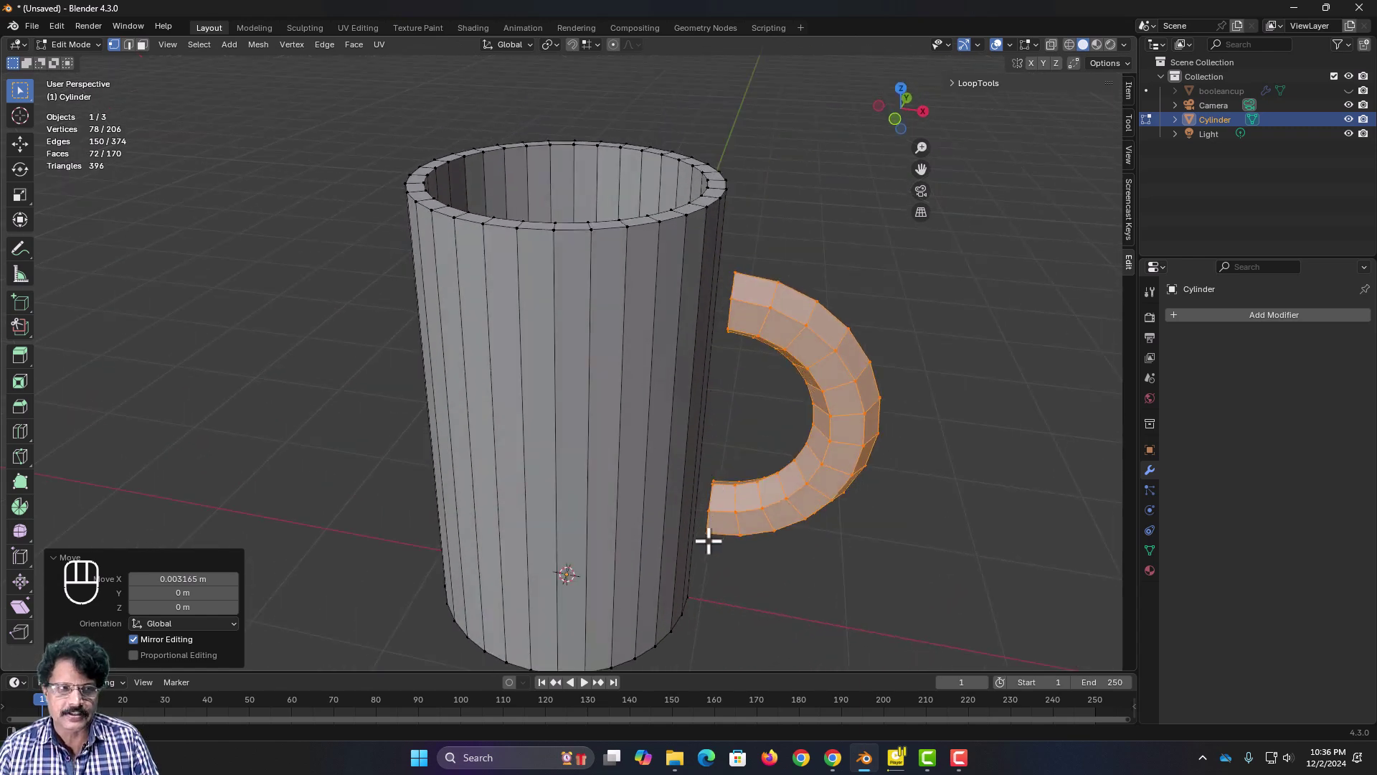
middle_click_drag(708, 542, 648, 501)
scroll(679, 456, "up", 3)
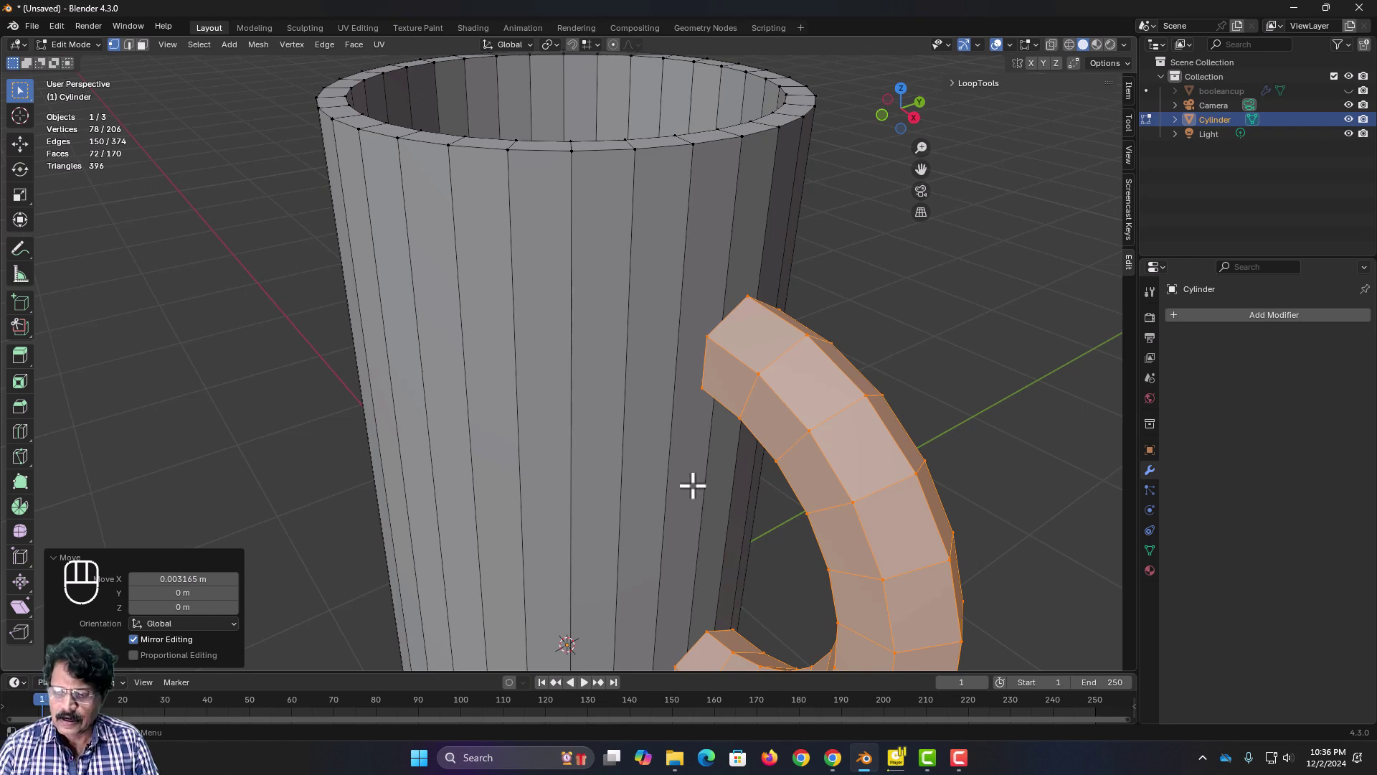
Step: Deselect everything and add one loop cut around the cylinder, sliding it to a factor of -0.683, snapped level with the handle's topmost end vertex
key("KP_1")
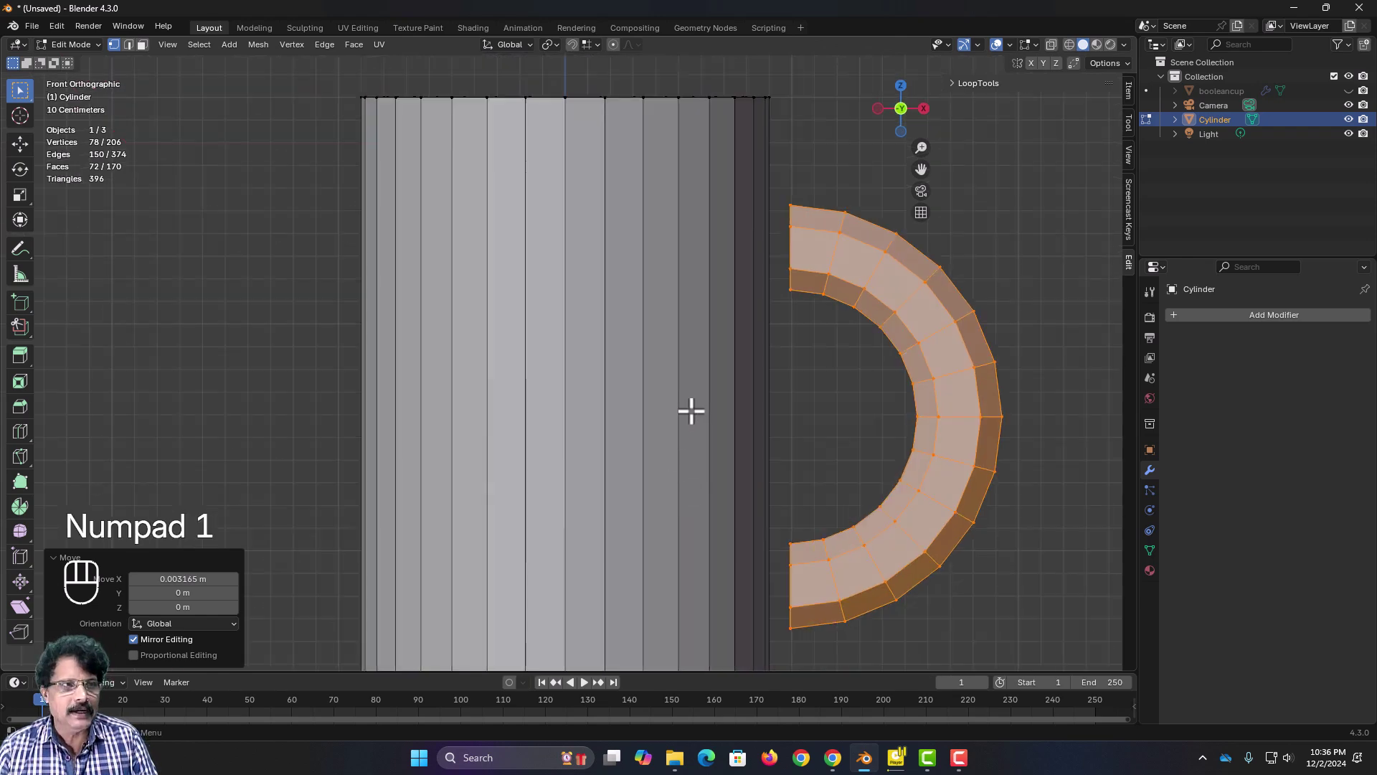
scroll(692, 409, "down", 2)
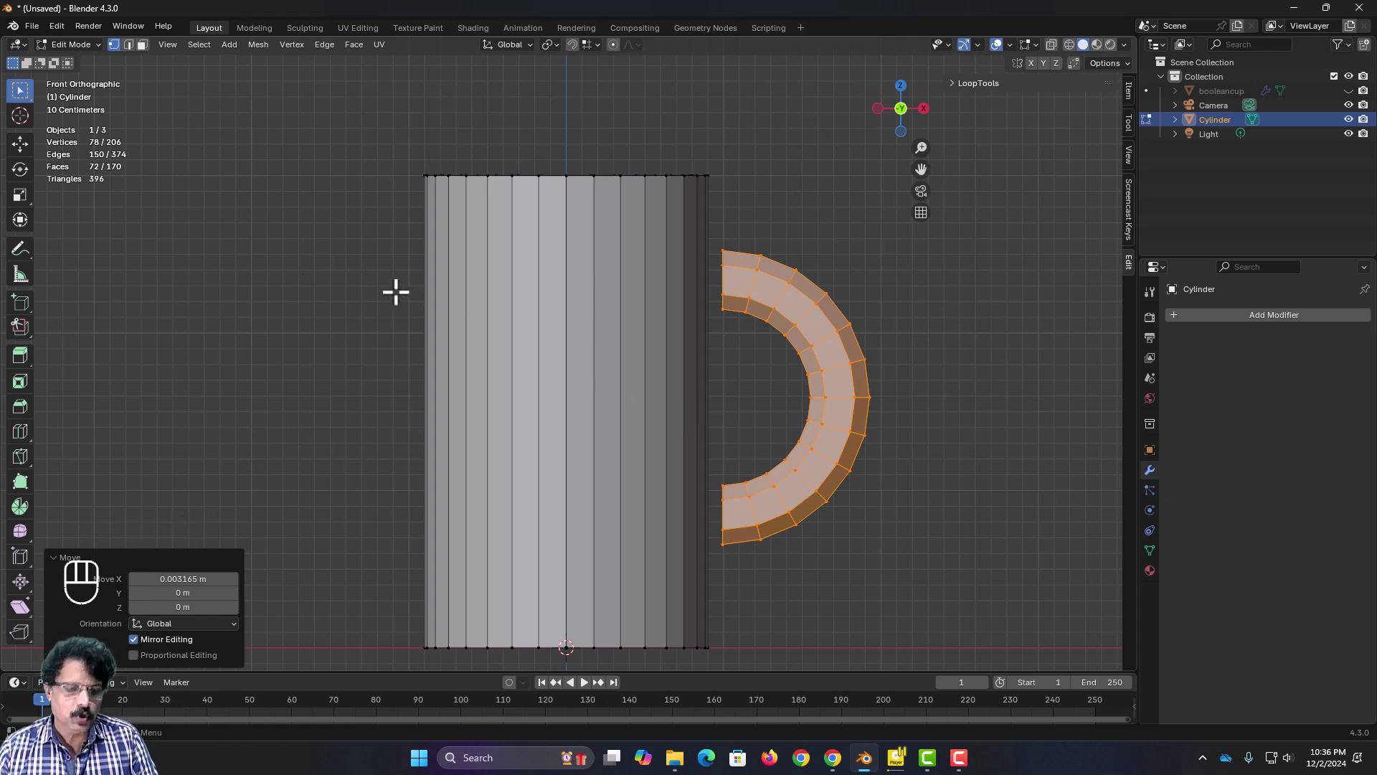
key("alt+a")
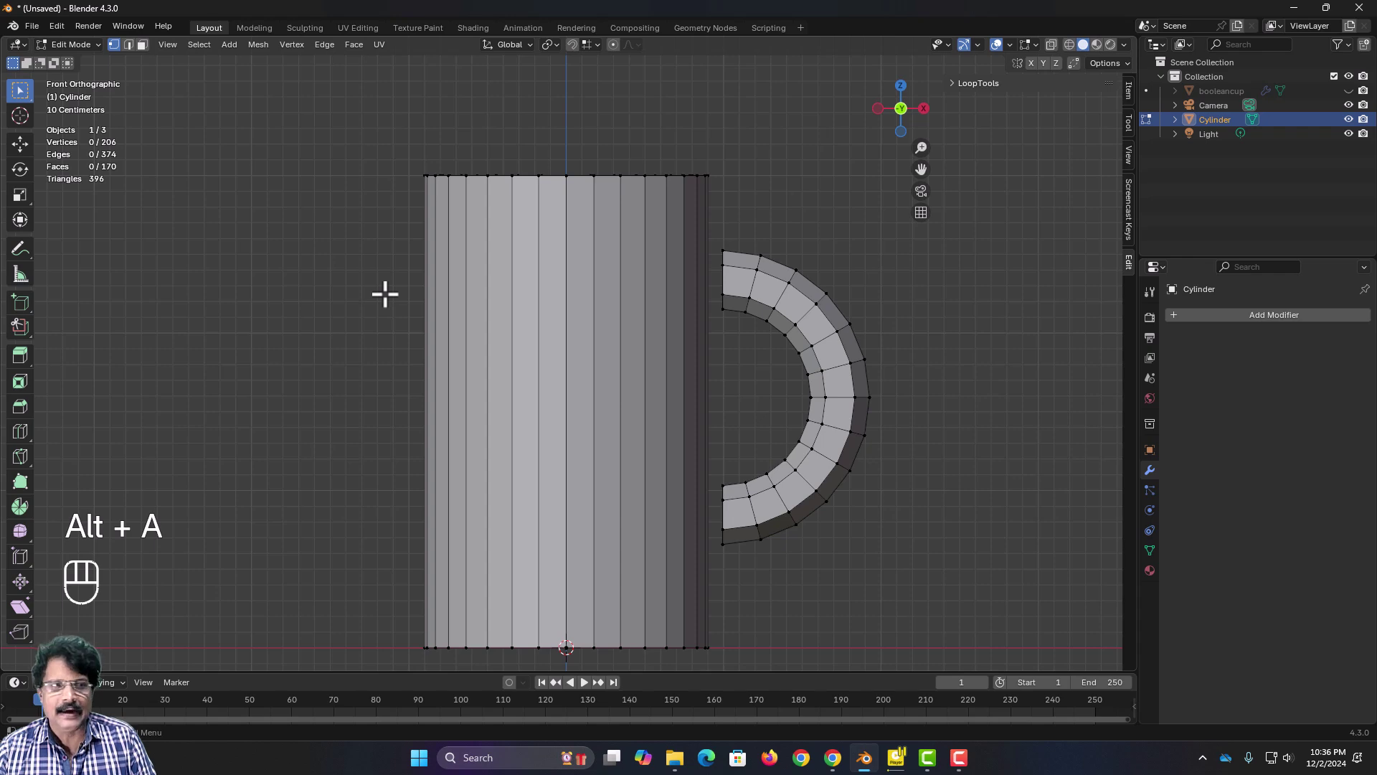
scroll(520, 333, "up", 2)
scroll(520, 332, "down", 1)
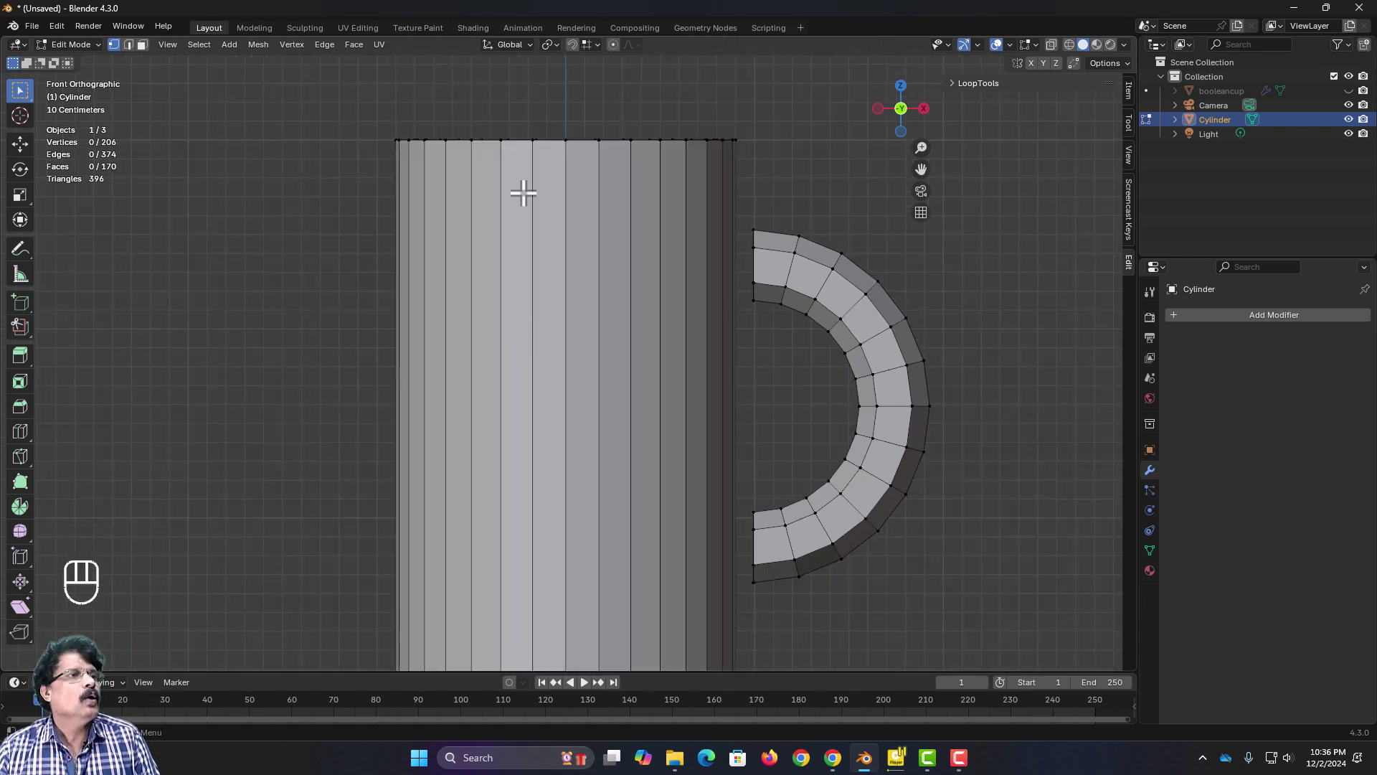
left_click(597, 44)
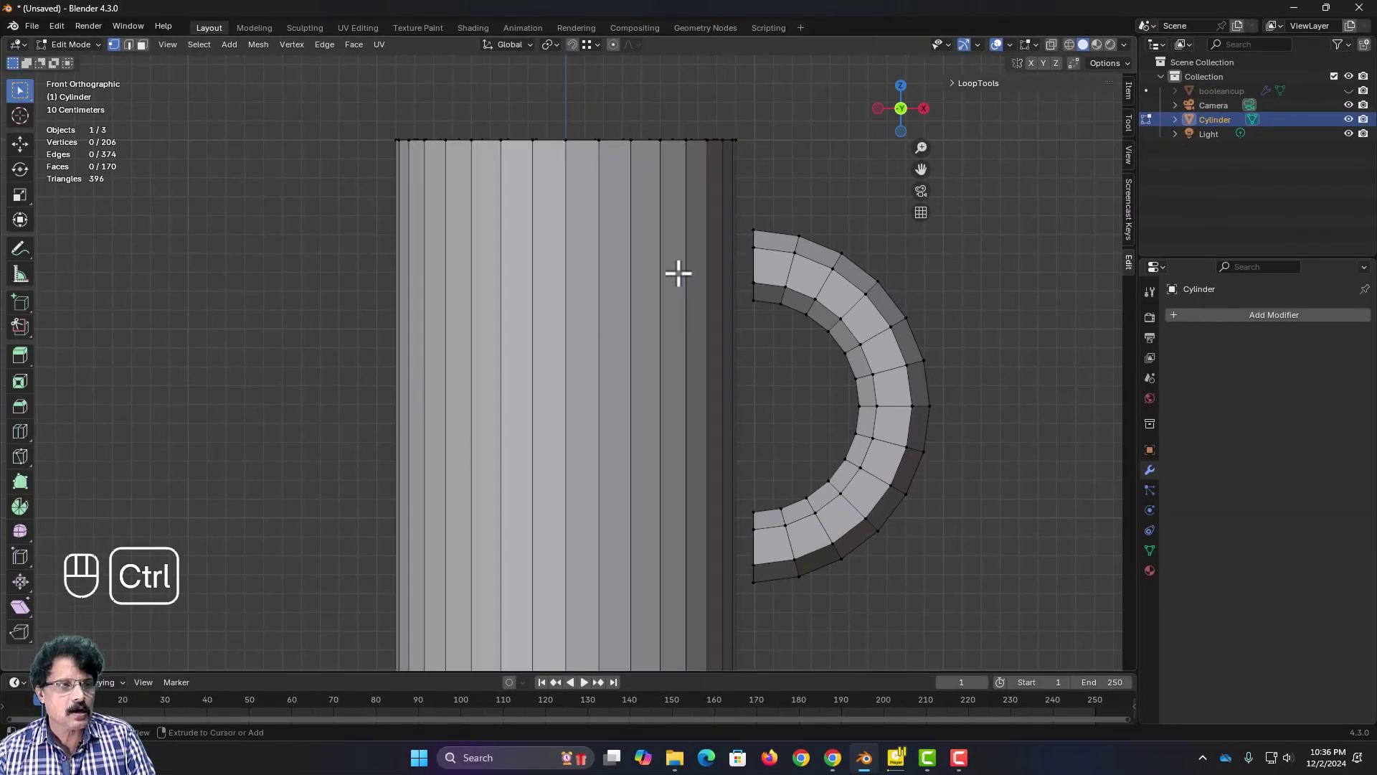
key("ctrl+r")
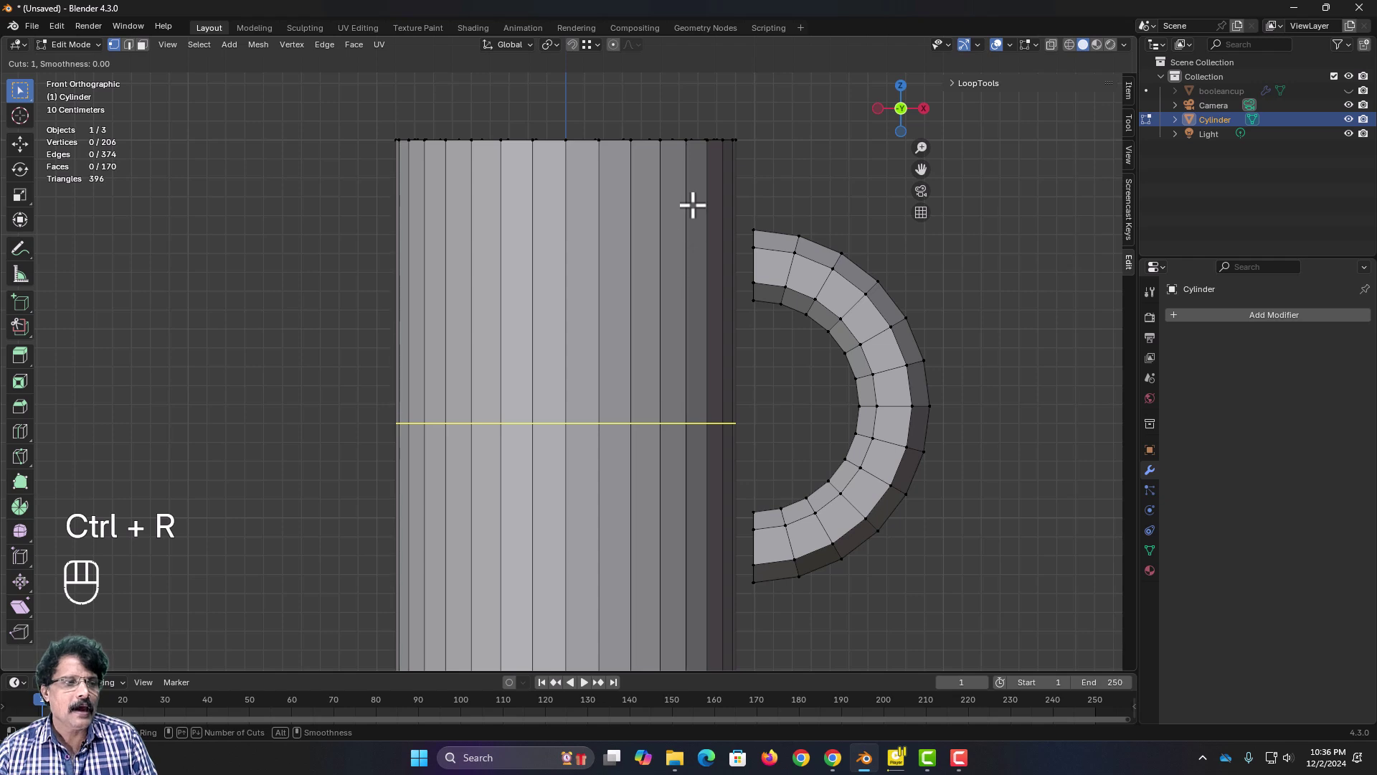
left_click(666, 417)
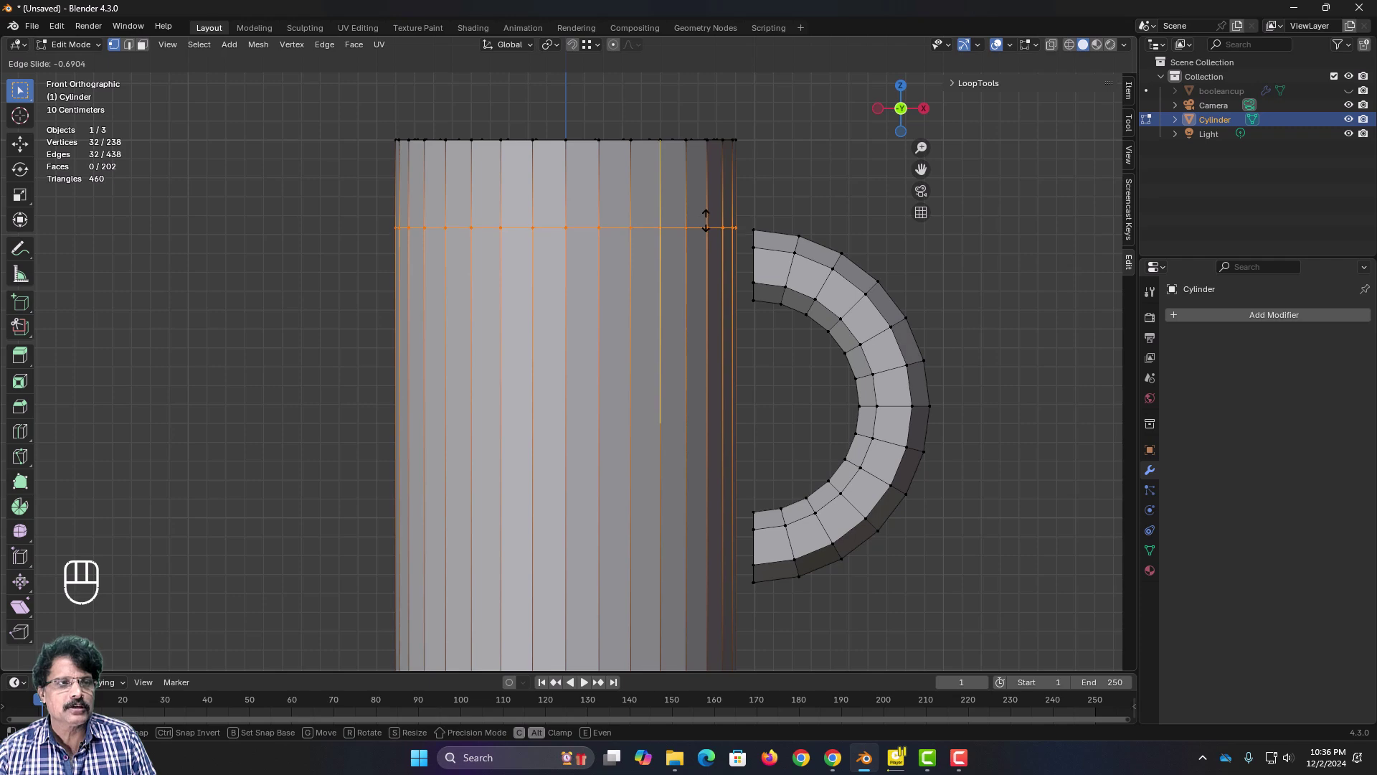
key("ctrl")
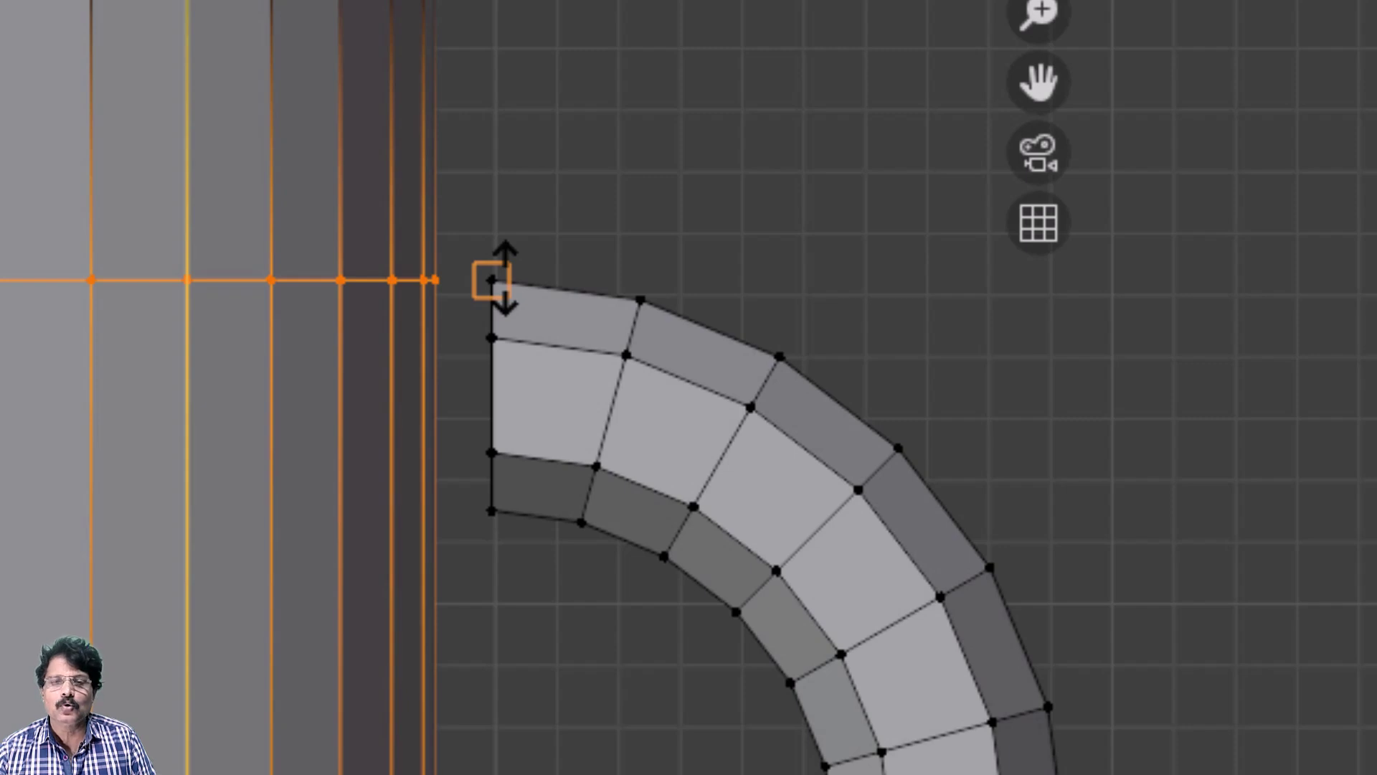
left_click(502, 280)
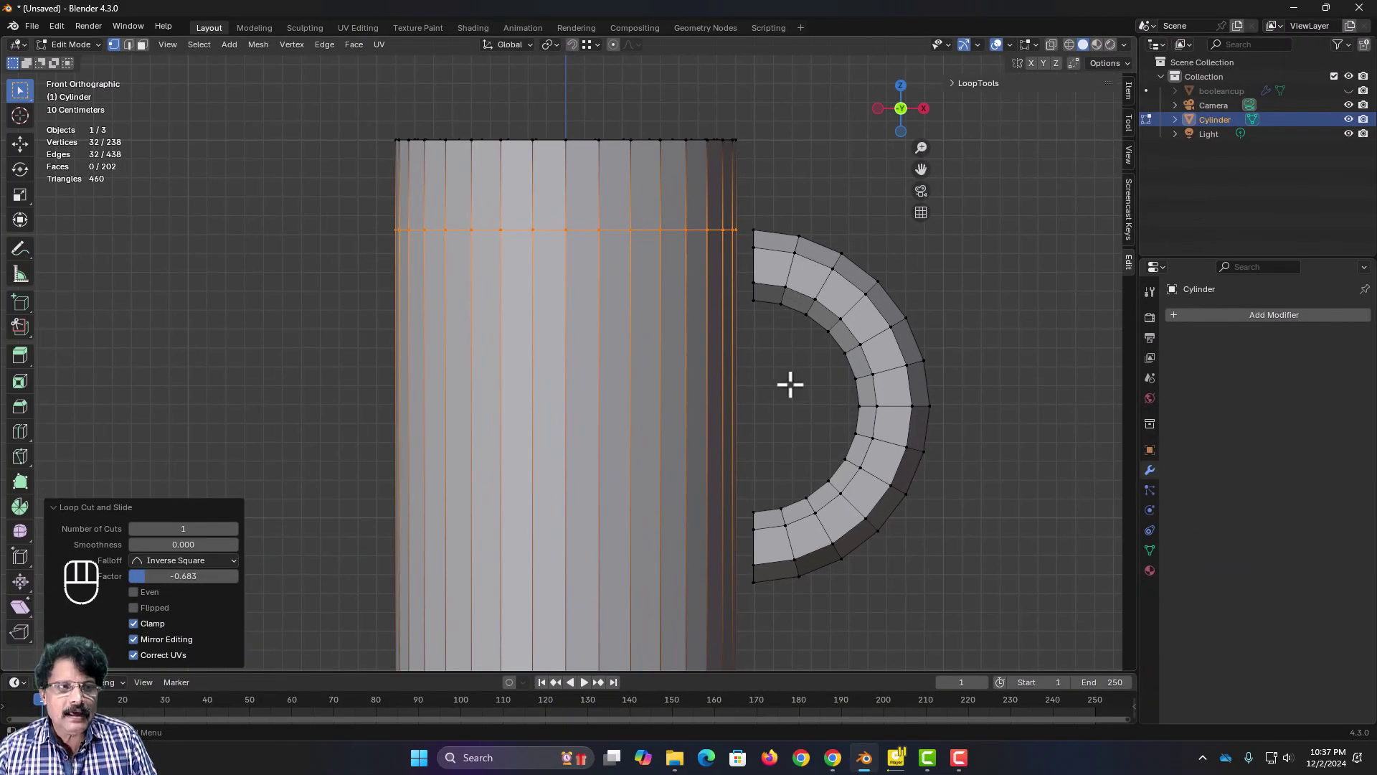
Step: Add a second loop cut at a factor of -0.704, snapped level with the lowest vertex of the handle's upper end, and check its alignment
key("ctrl+r")
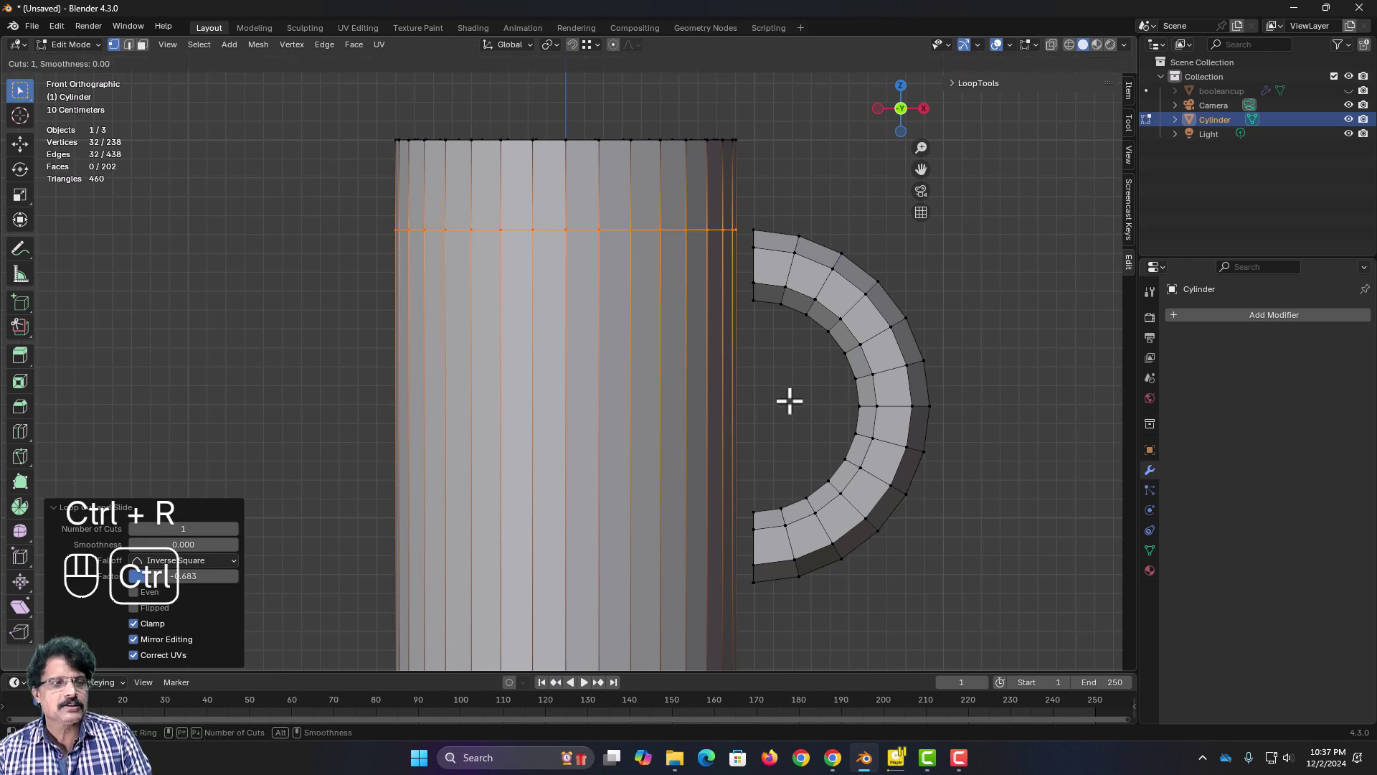
left_click(699, 433)
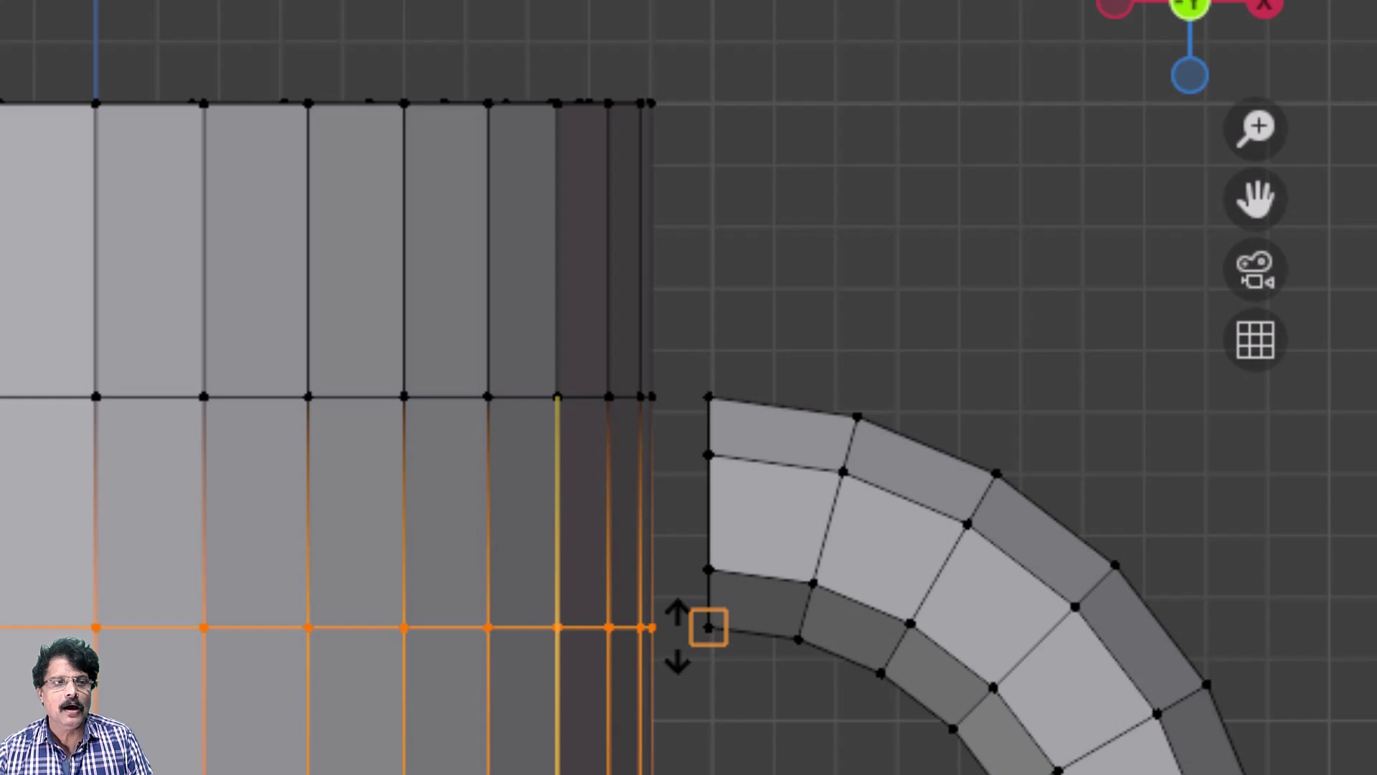
left_click(678, 632)
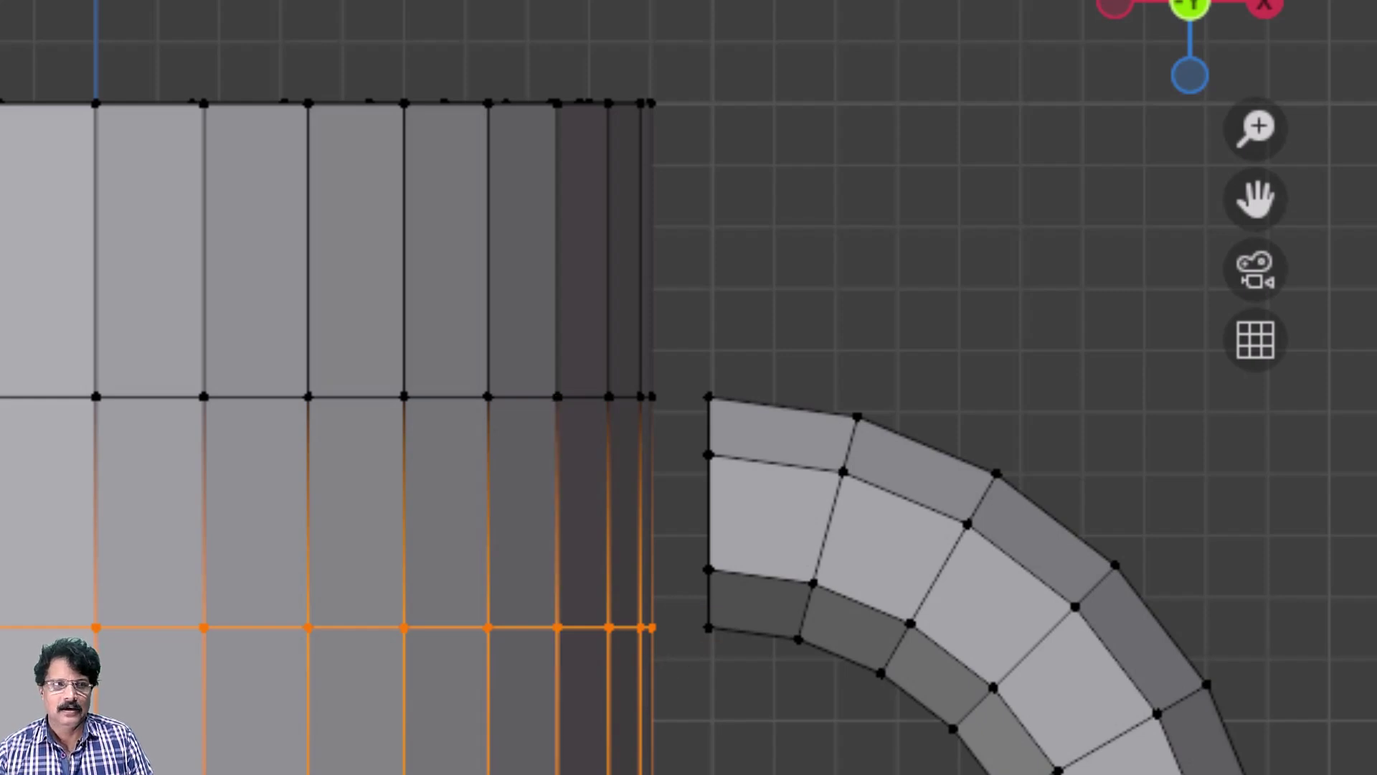
middle_click_drag(689, 358, 631, 517)
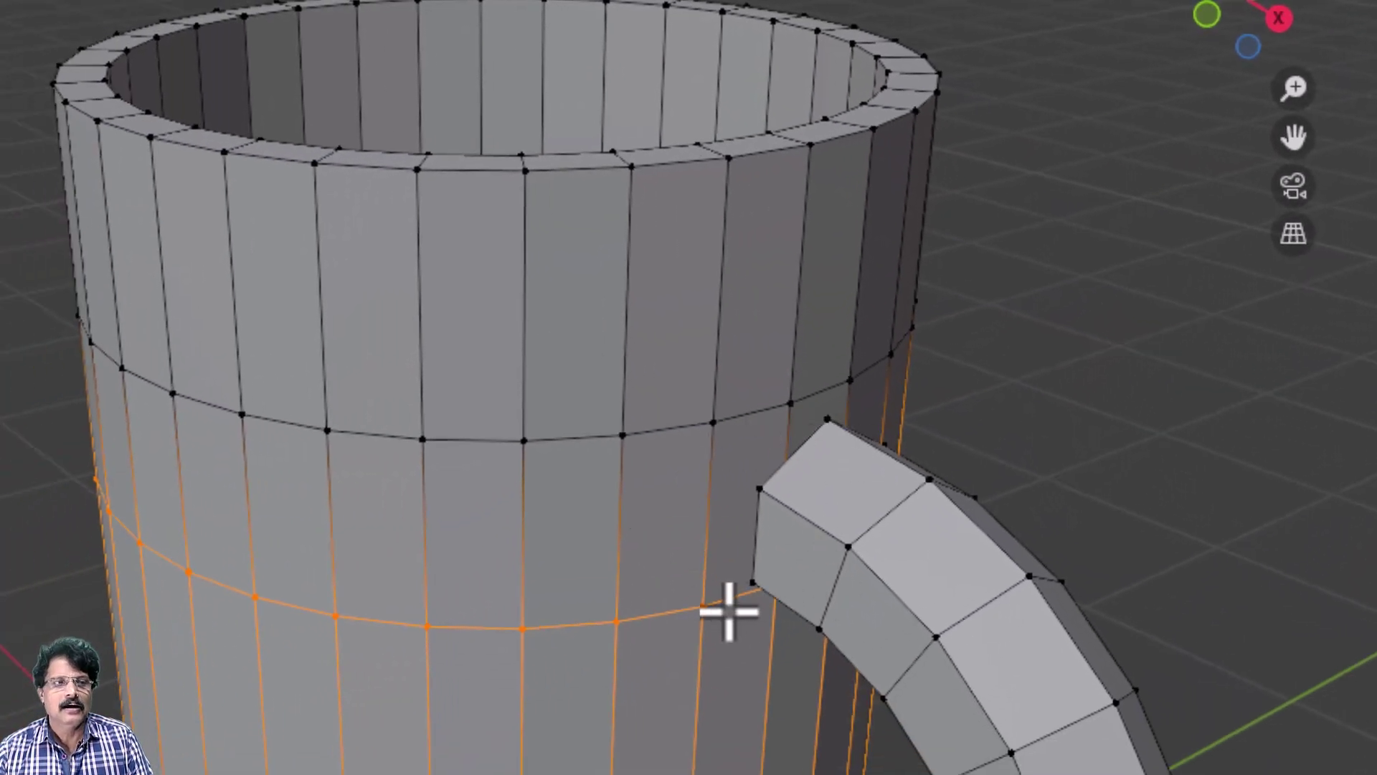
key("KP_1")
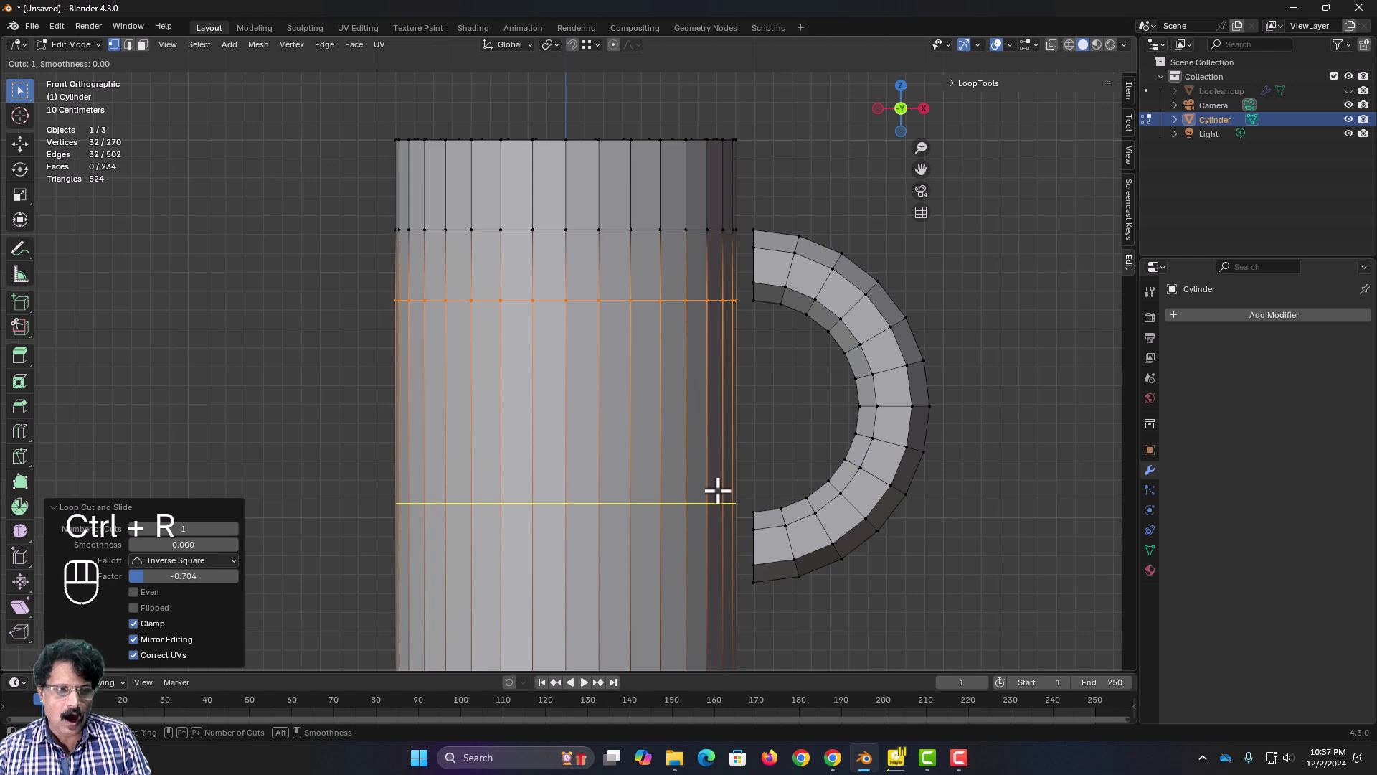
Step: Add a loop cut around the mug body, level with the inner edge of the handle's lower end
left_click(718, 492)
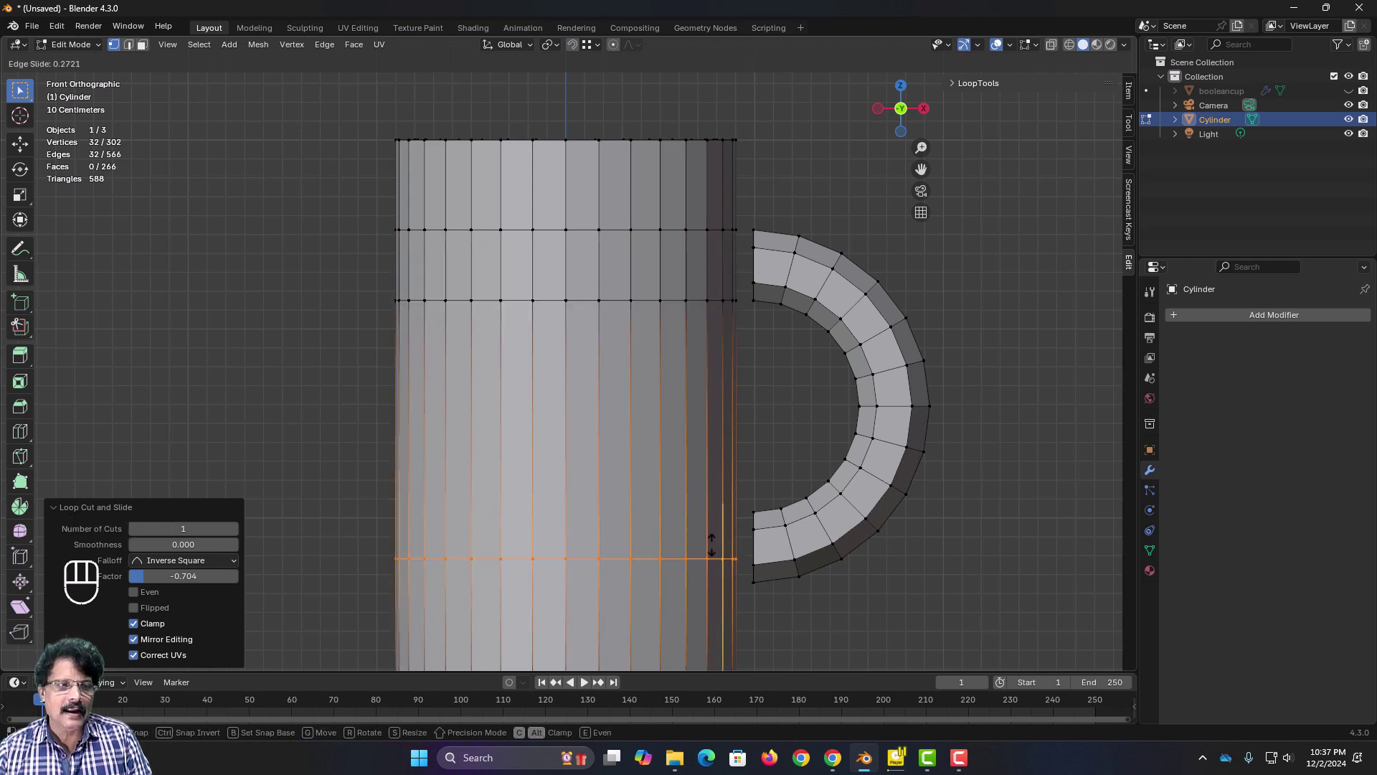
key("ctrl")
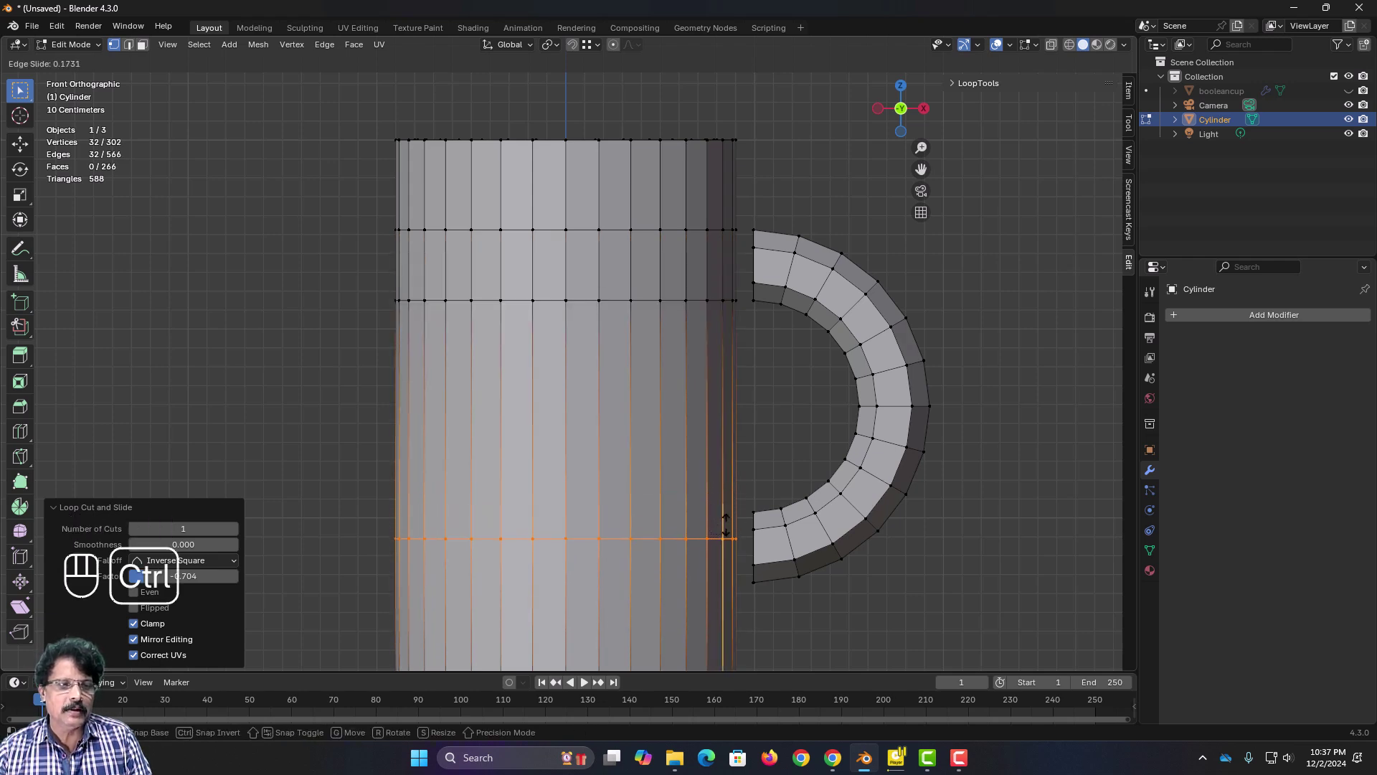
left_click(755, 512)
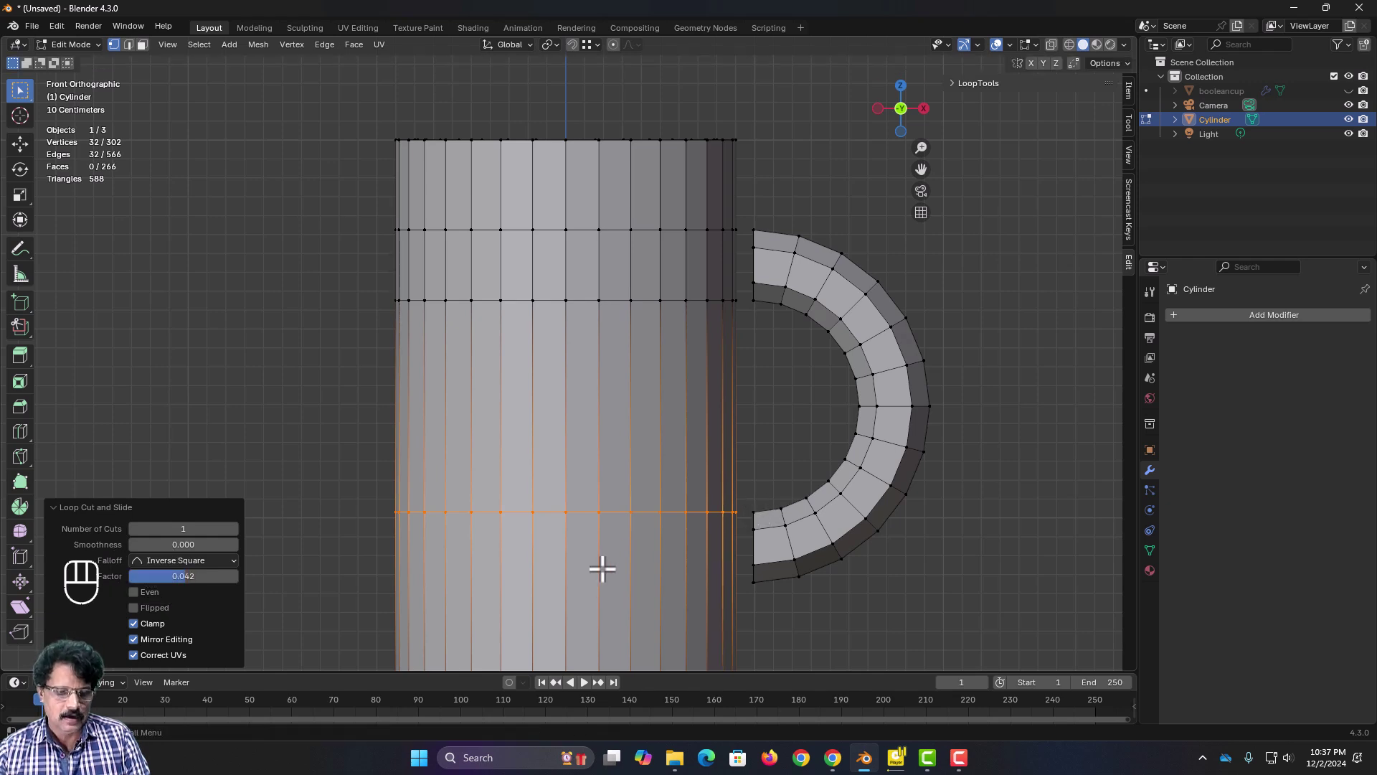
Step: Add another loop cut around the mug body, level with the outer edge of the handle's lower end
key("ctrl+r")
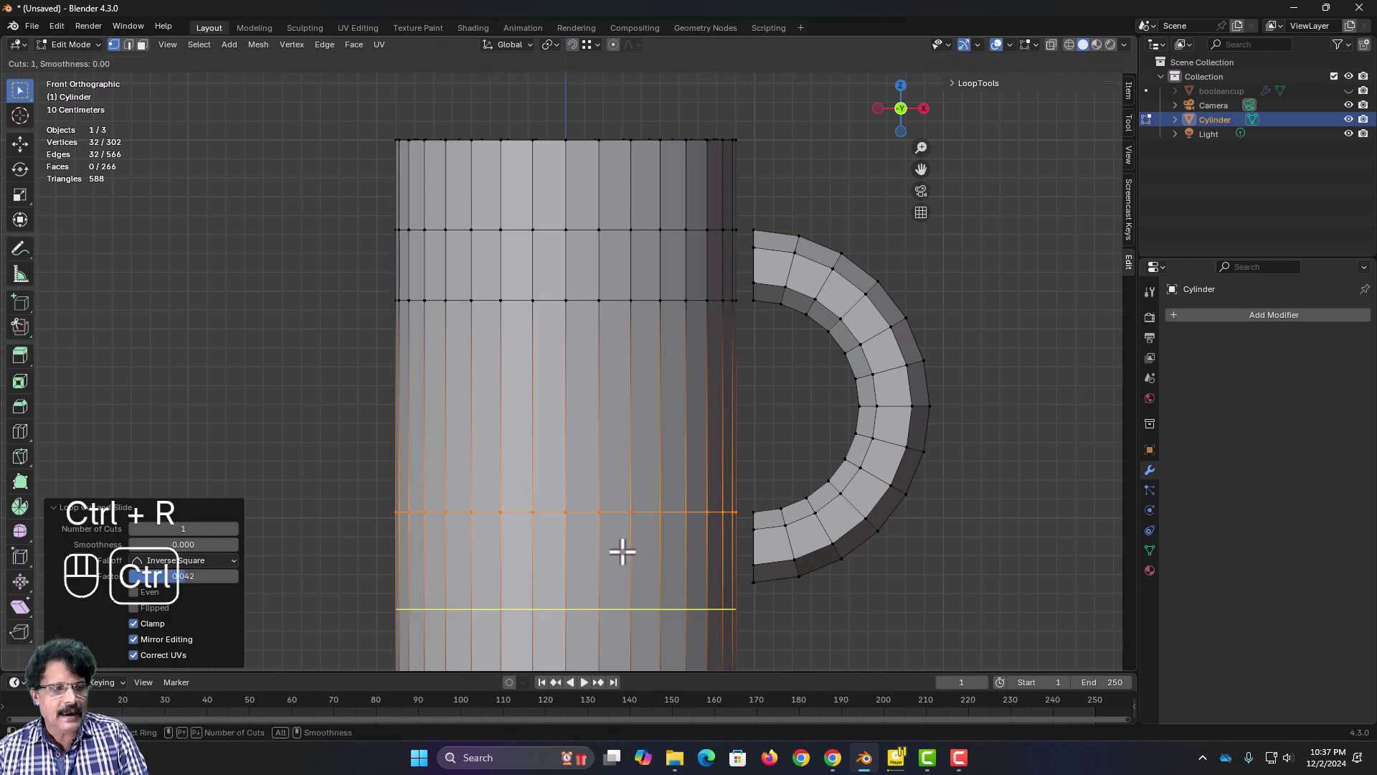
left_click(629, 629)
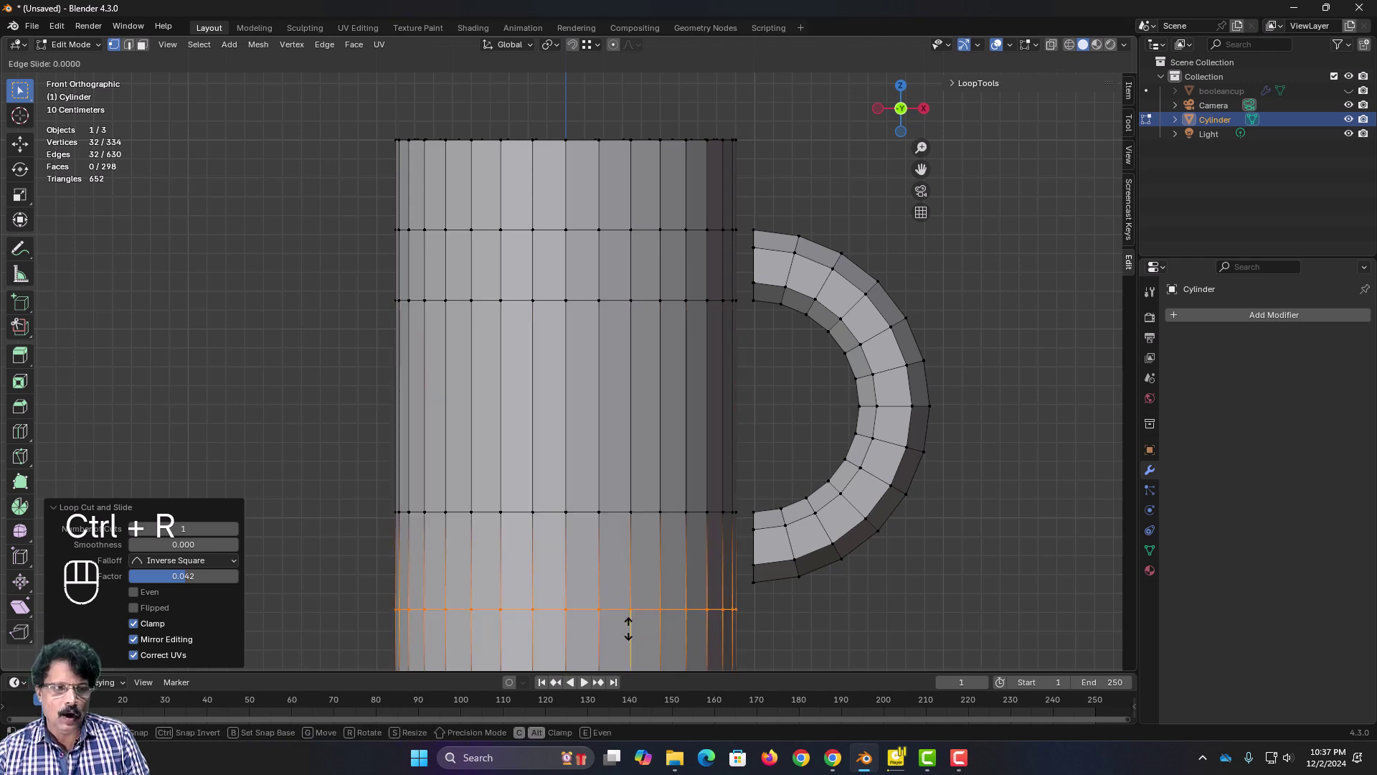
key("ctrl")
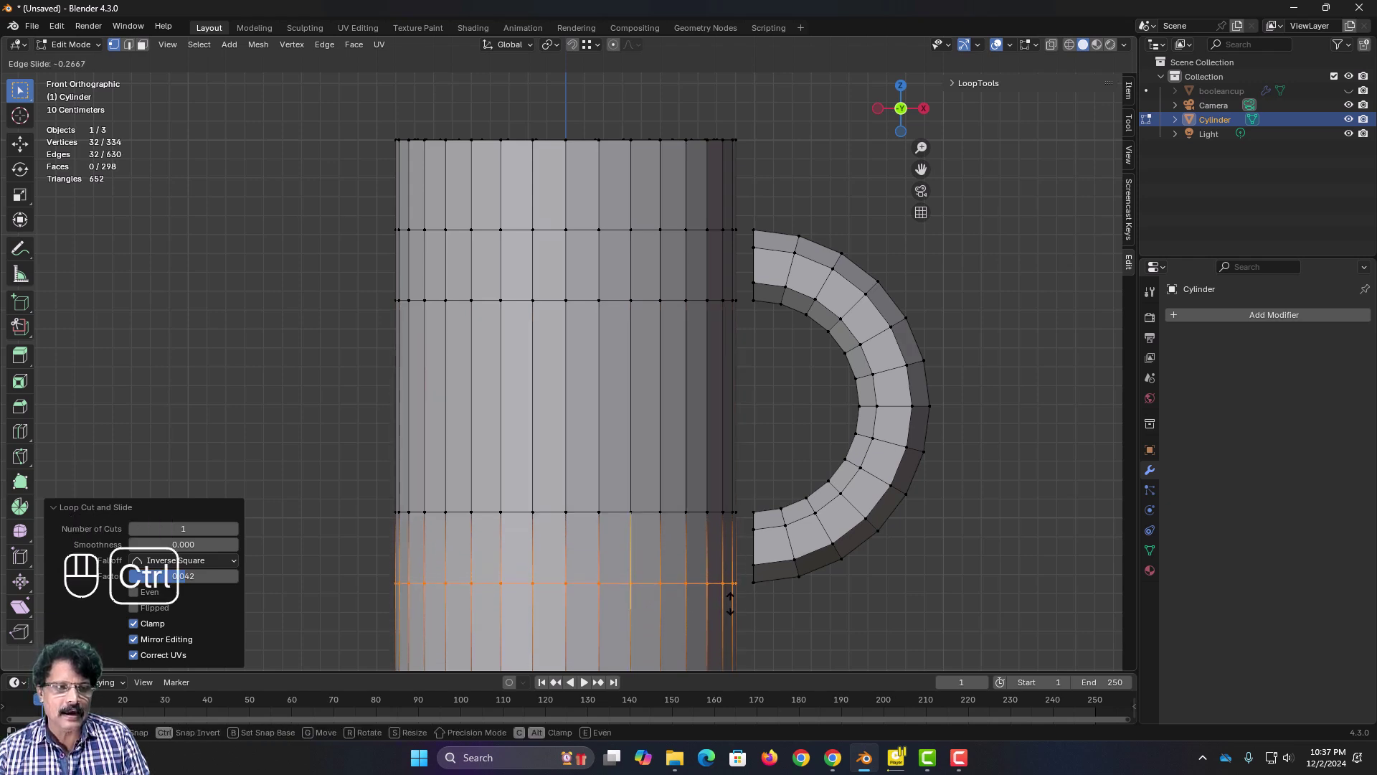
left_click(755, 584)
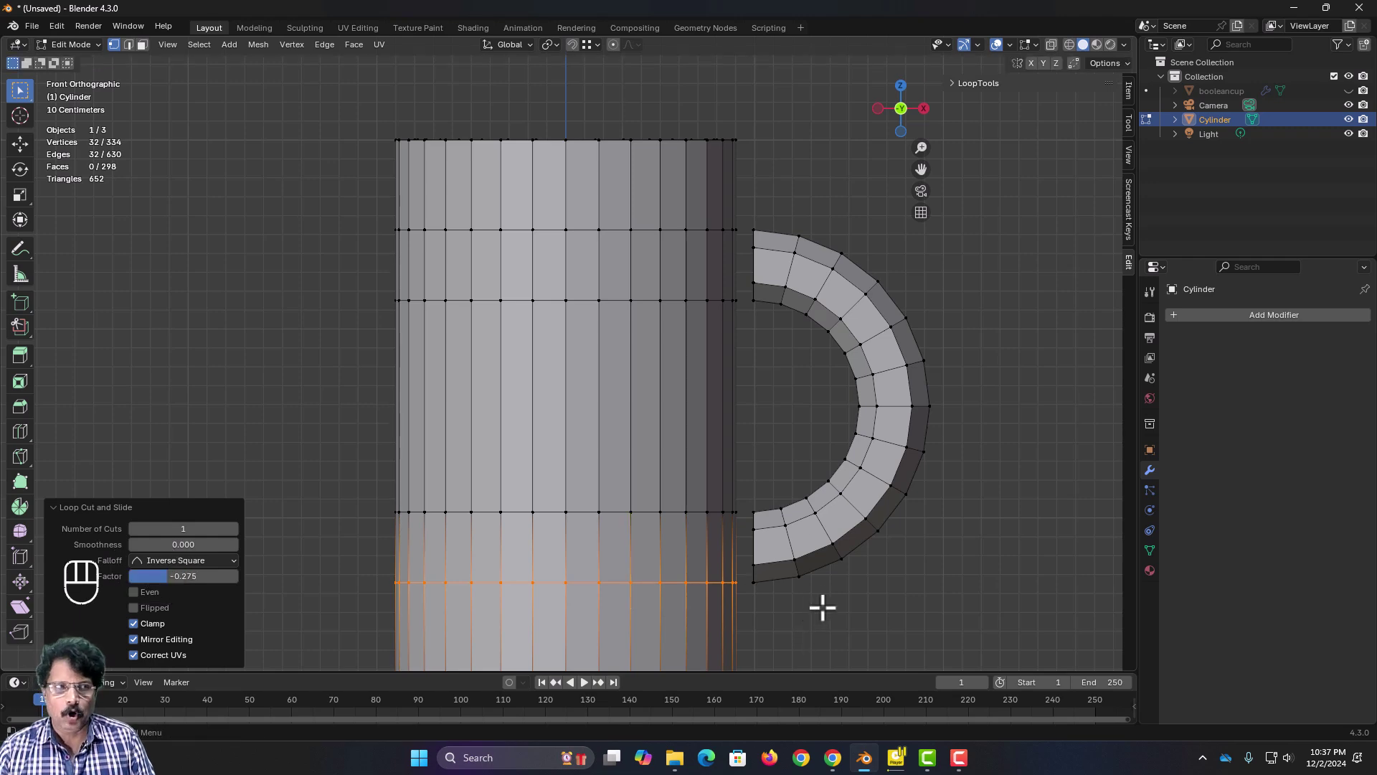
Step: Examine from several angles how the mug body's edge loops line up with the handle's two open ends
middle_click_drag(821, 605, 751, 629)
middle_click_drag(748, 631, 700, 646)
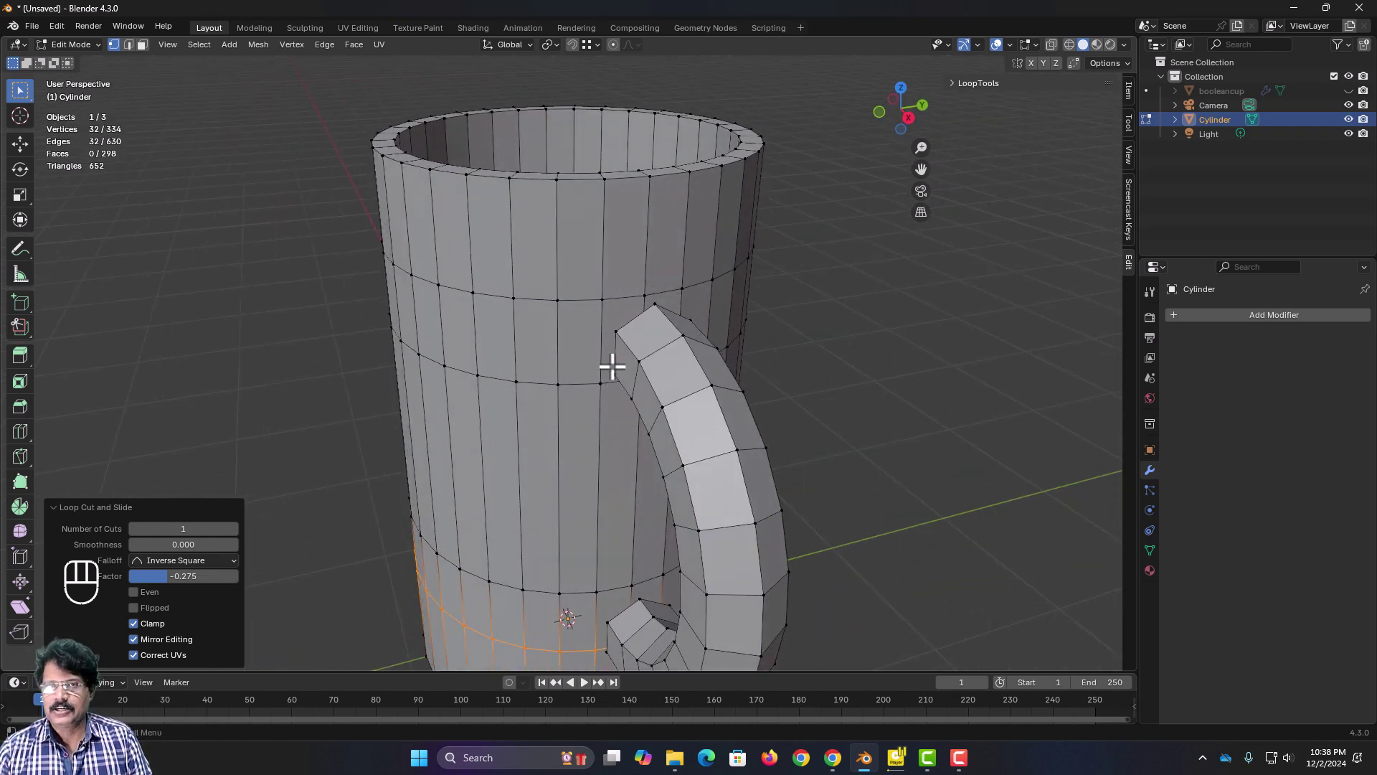
scroll(662, 342, "down", 1)
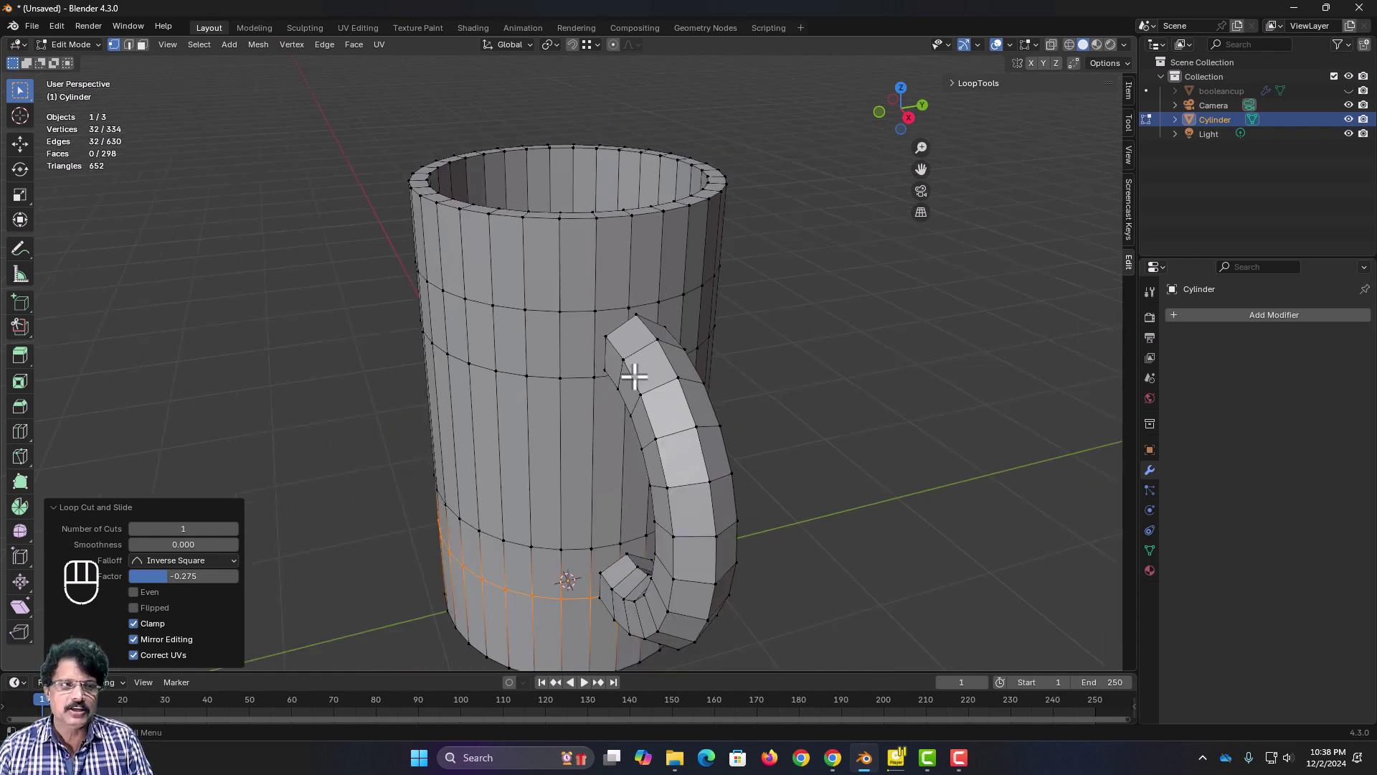
middle_click_drag(630, 368, 732, 351)
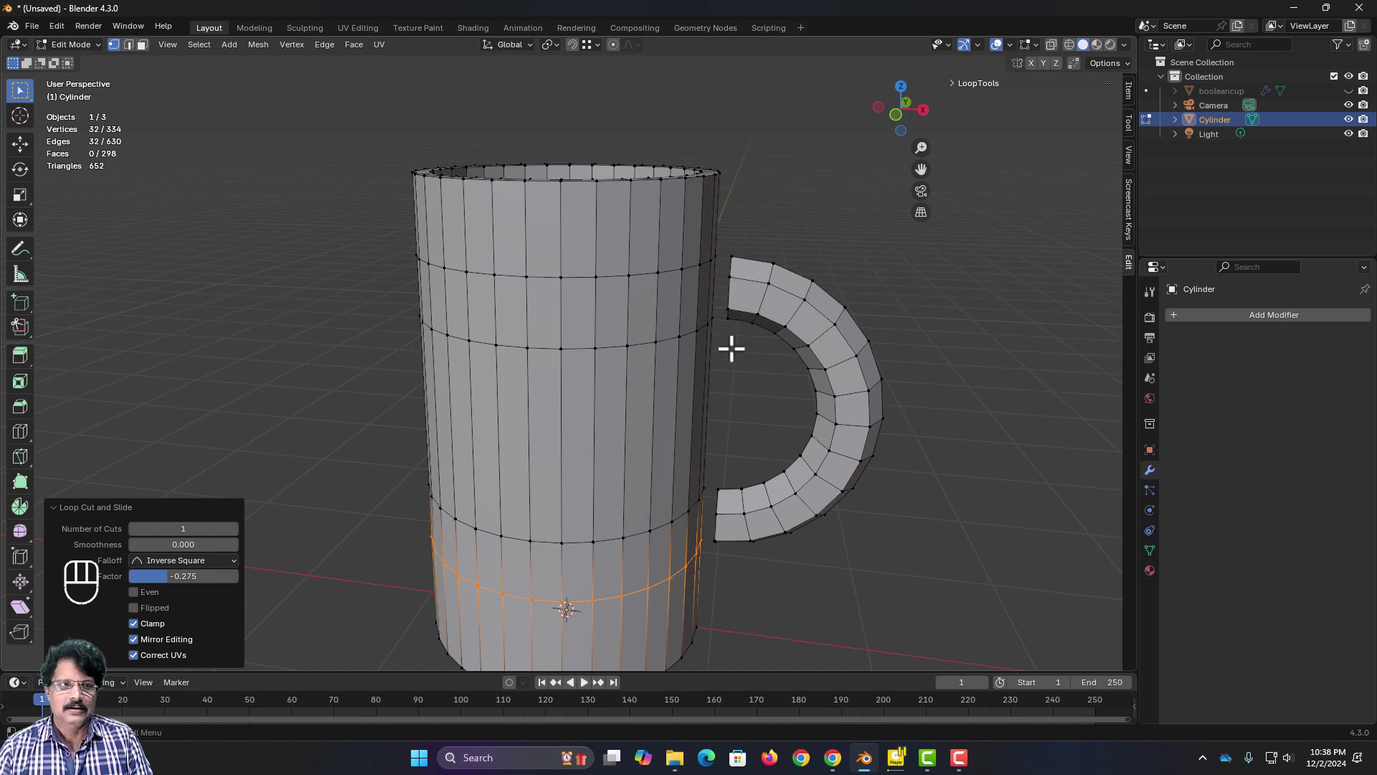
scroll(731, 349, "up", 1)
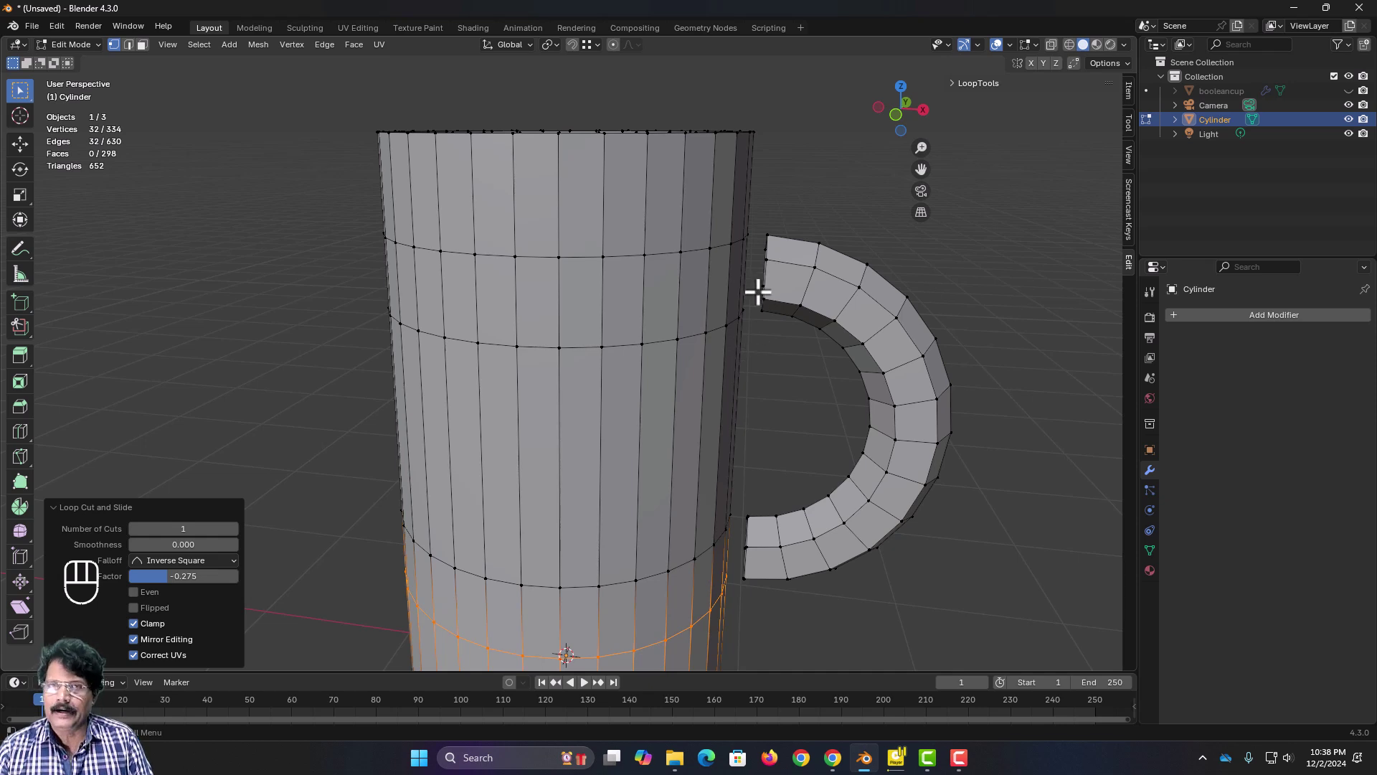
key("ctrl+r")
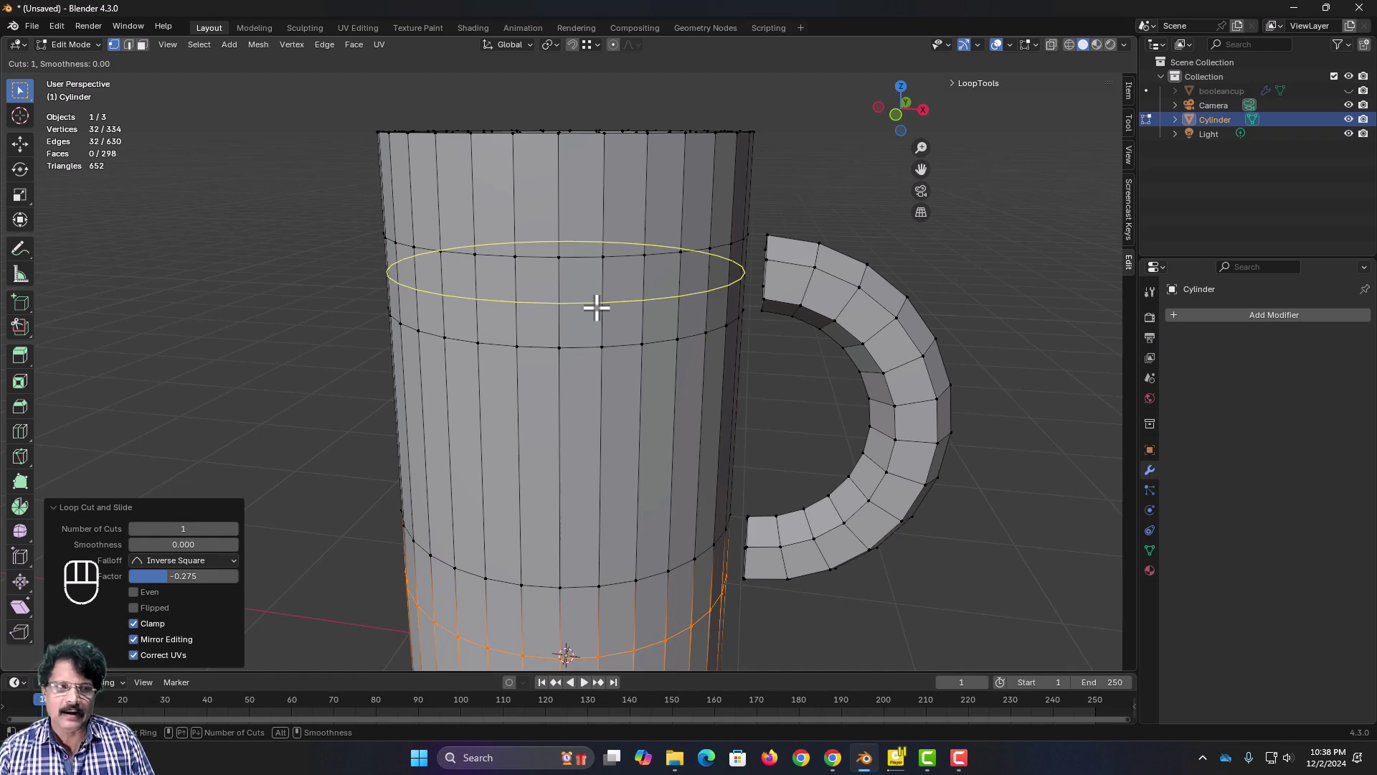
key("Escape")
scroll(717, 400, "up", 1)
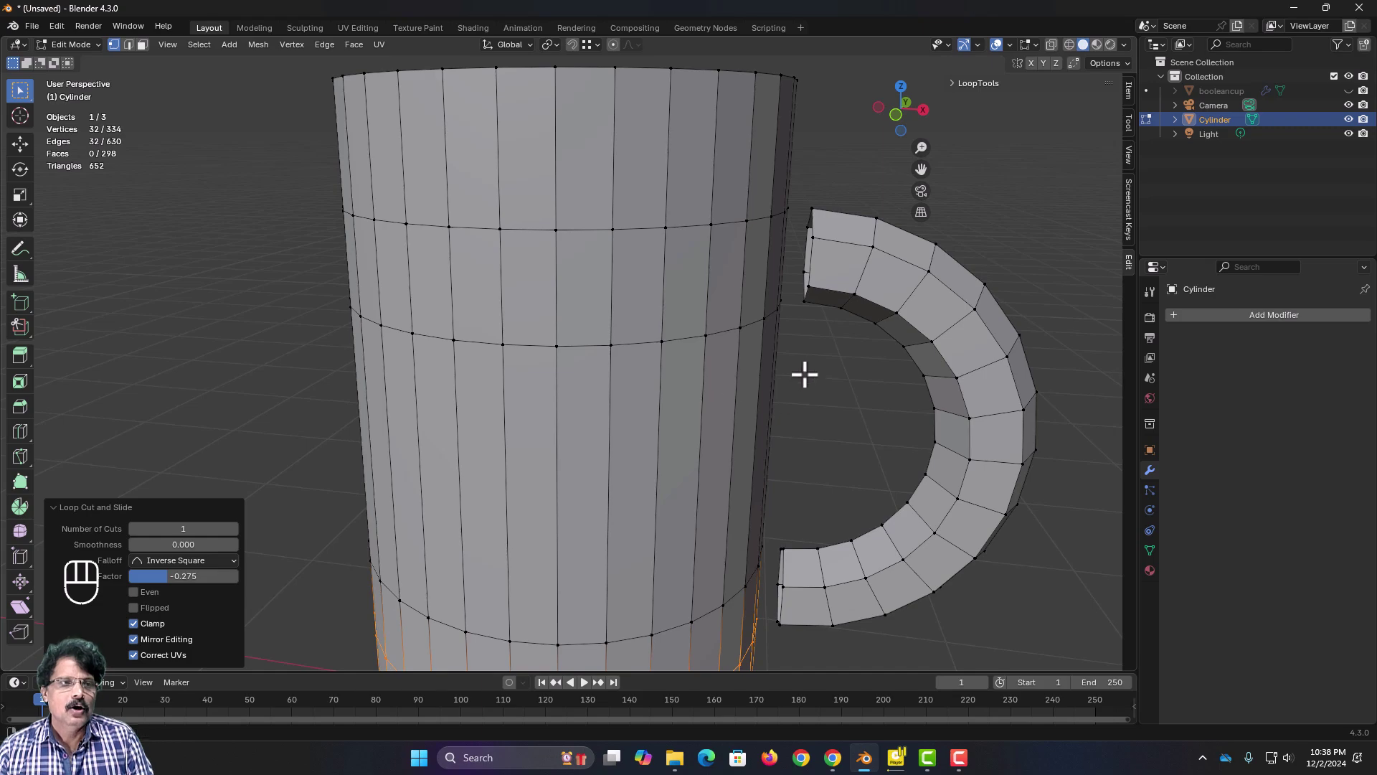
Step: Delete the two body faces directly behind the handle's upper end, using face selection
middle_click_drag(805, 373, 639, 415)
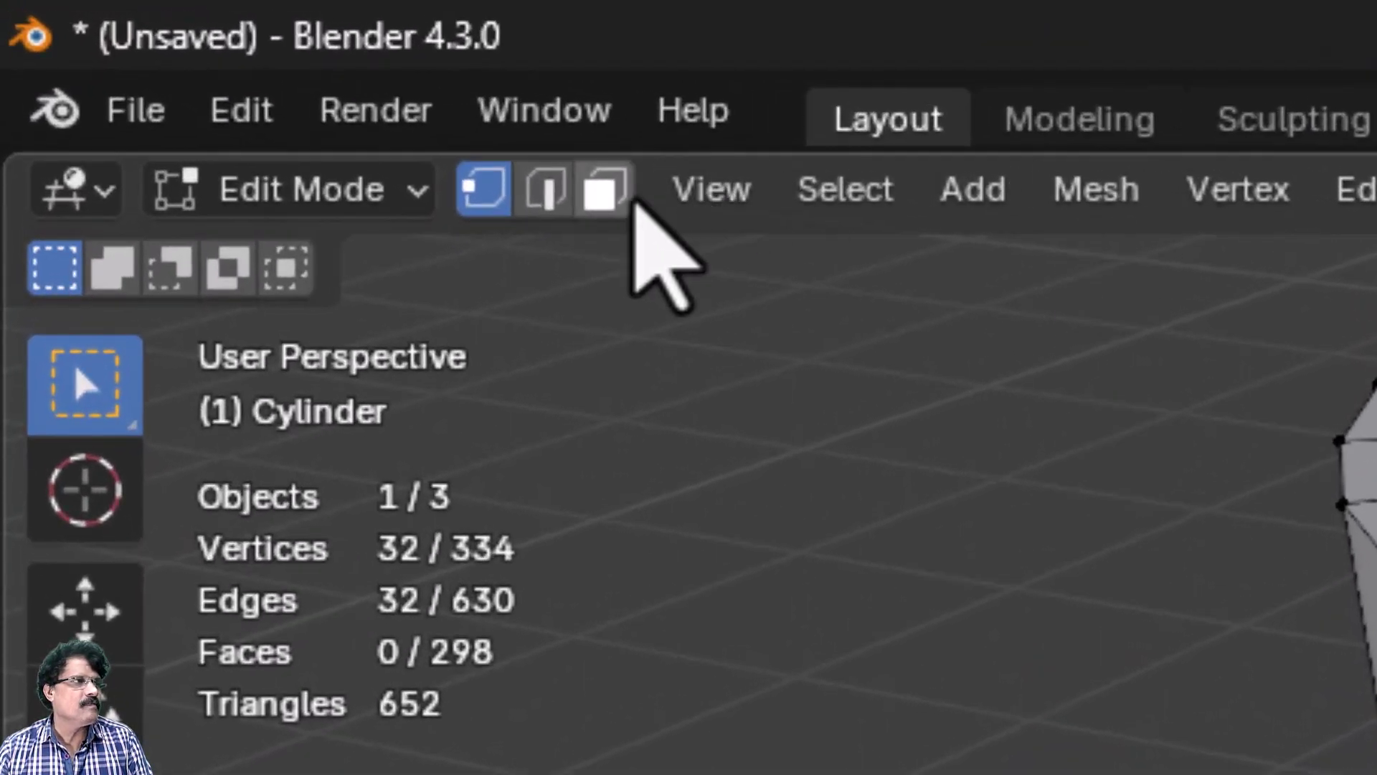
left_click(436, 139)
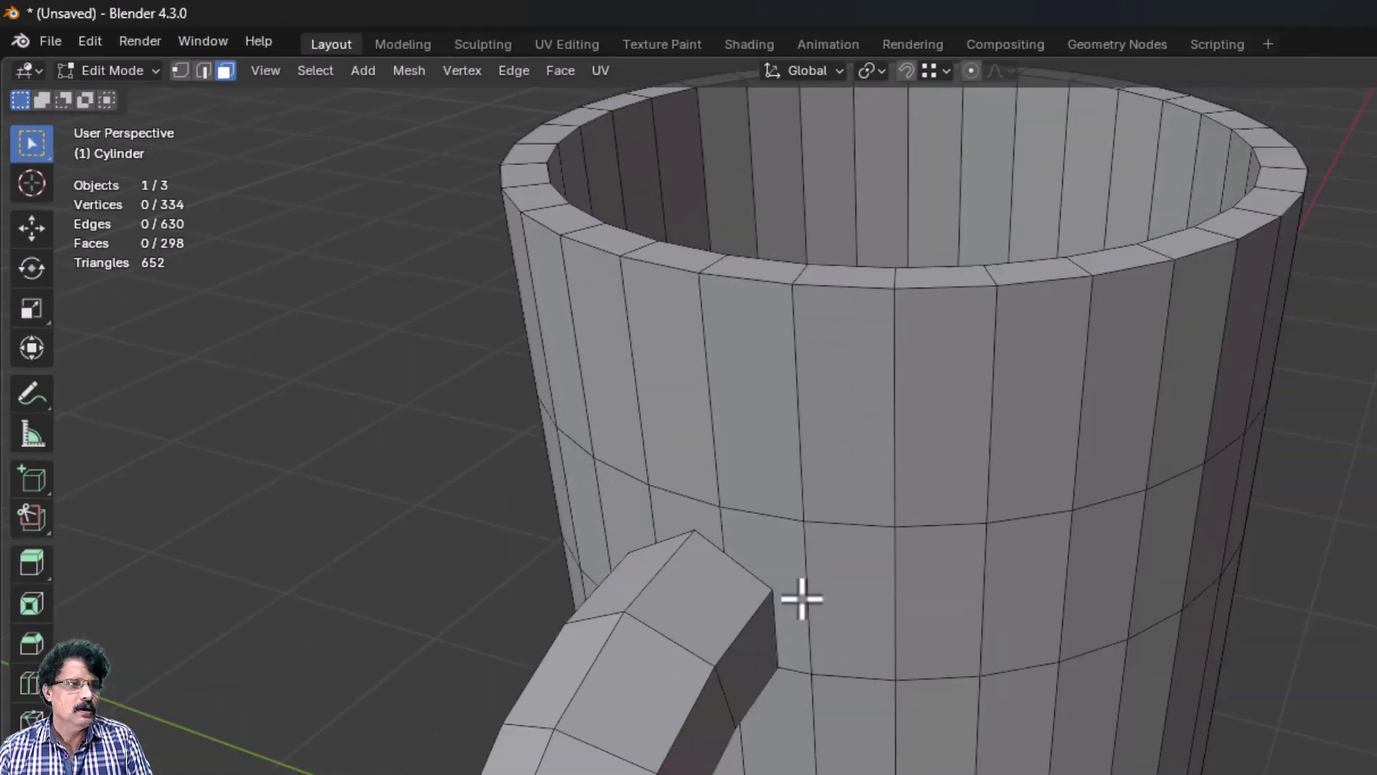
left_click(483, 362)
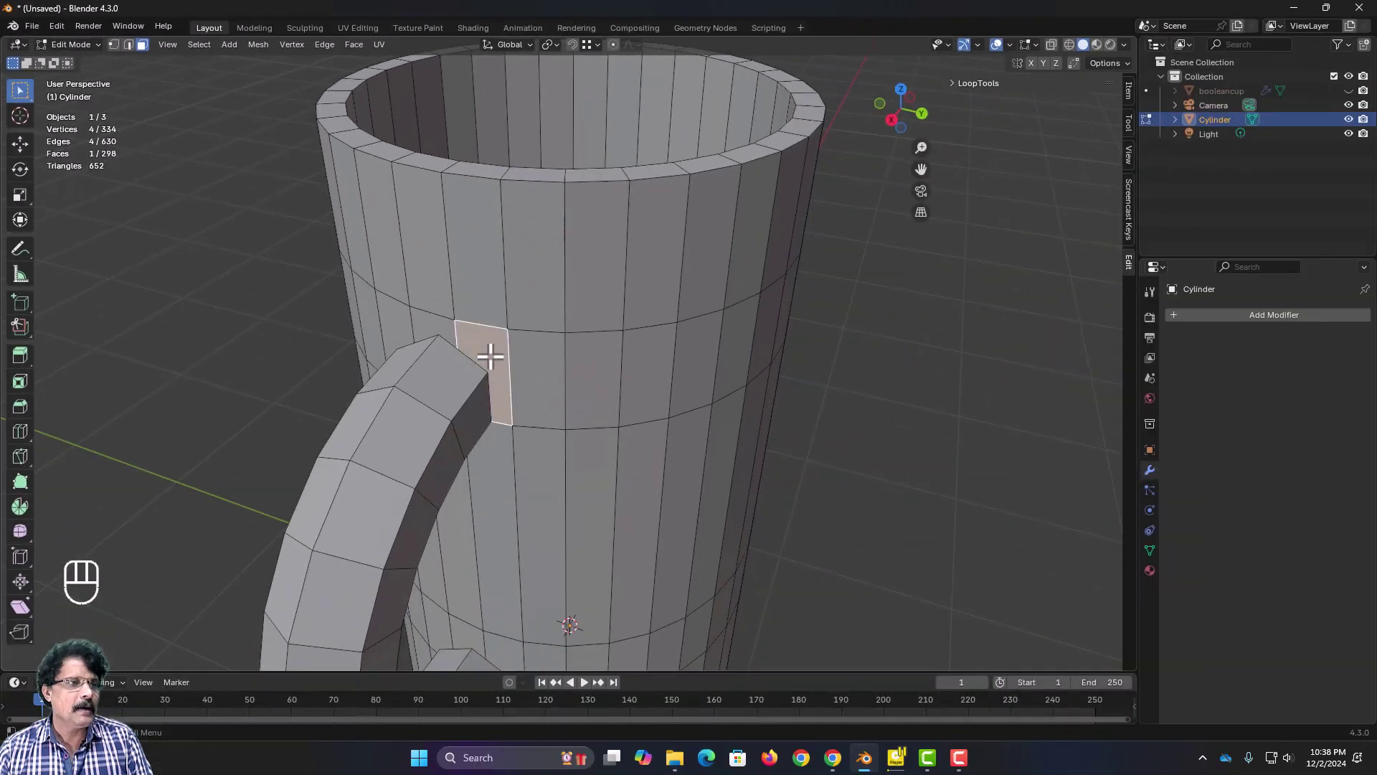
left_click(425, 332, "shift")
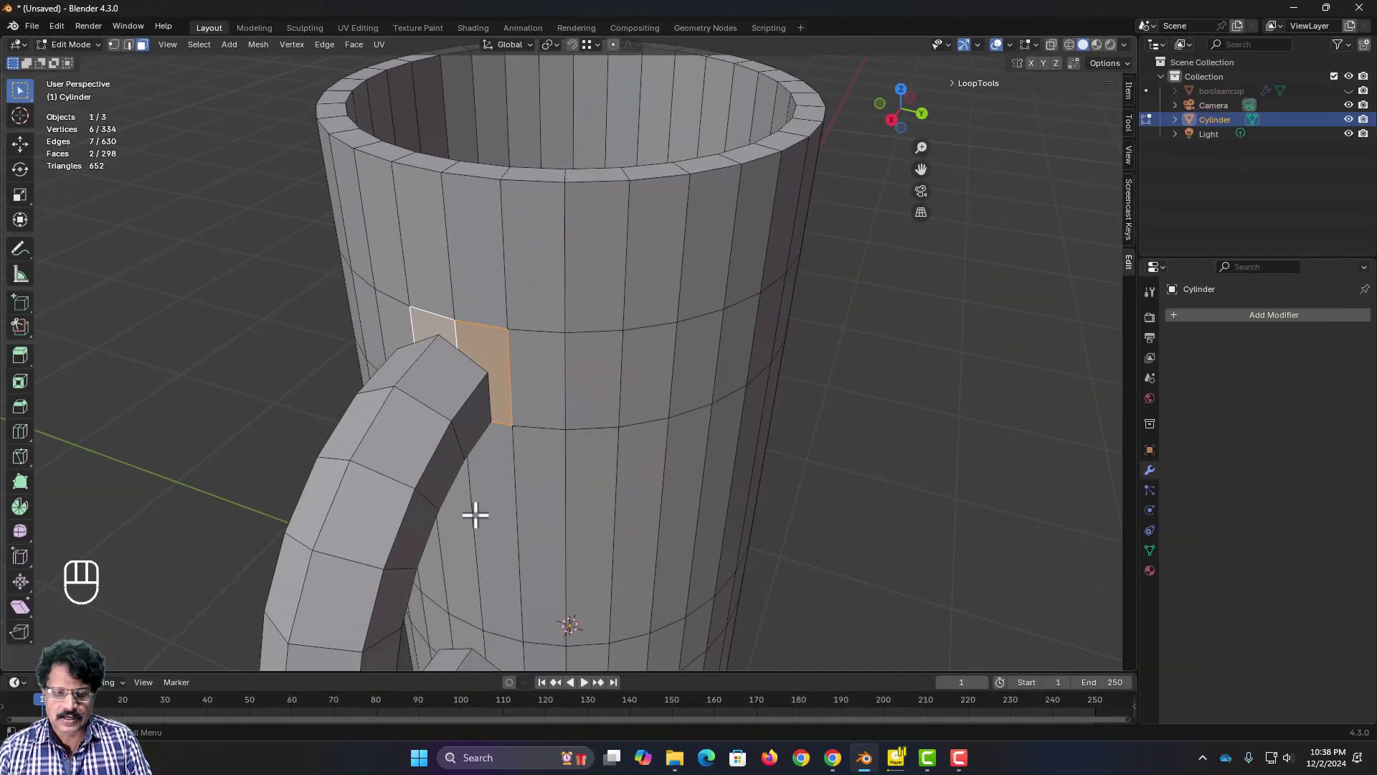
key("x")
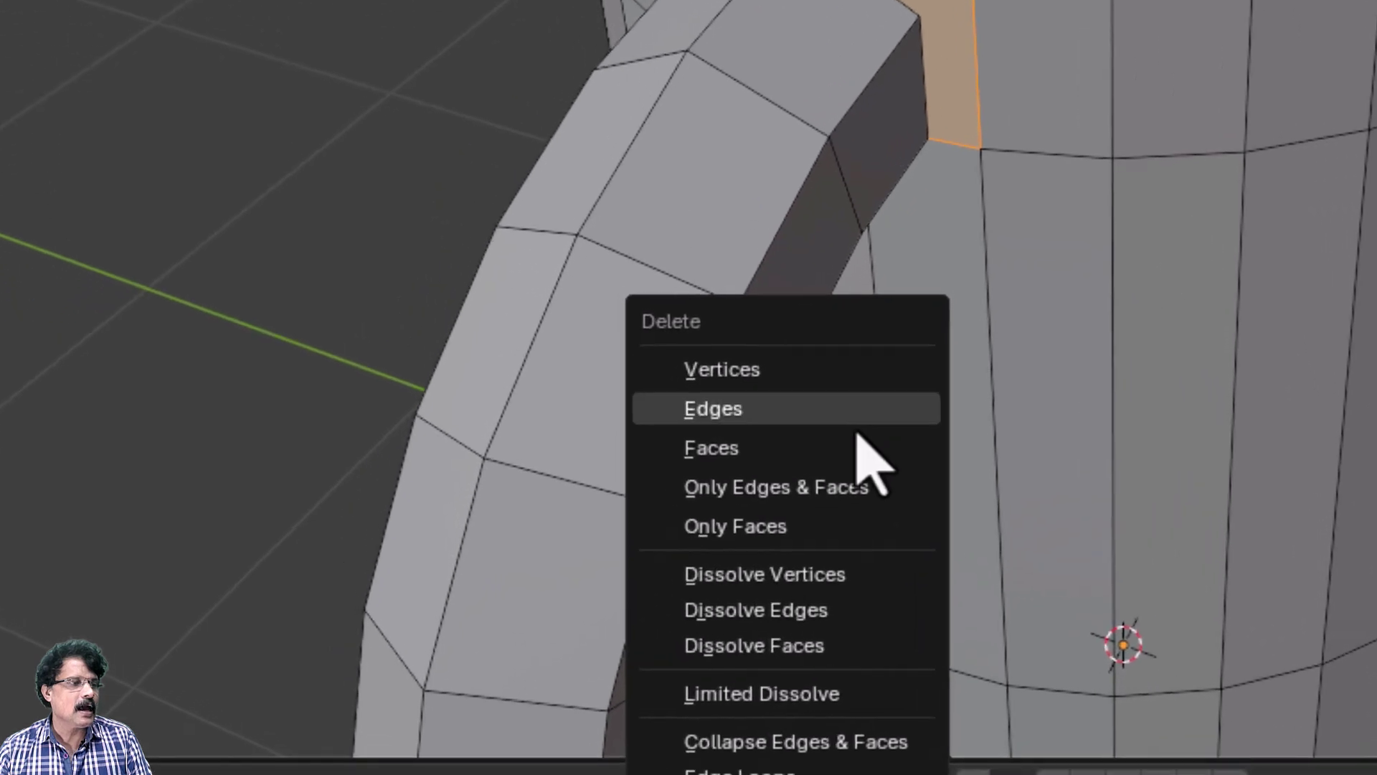
left_click(848, 451)
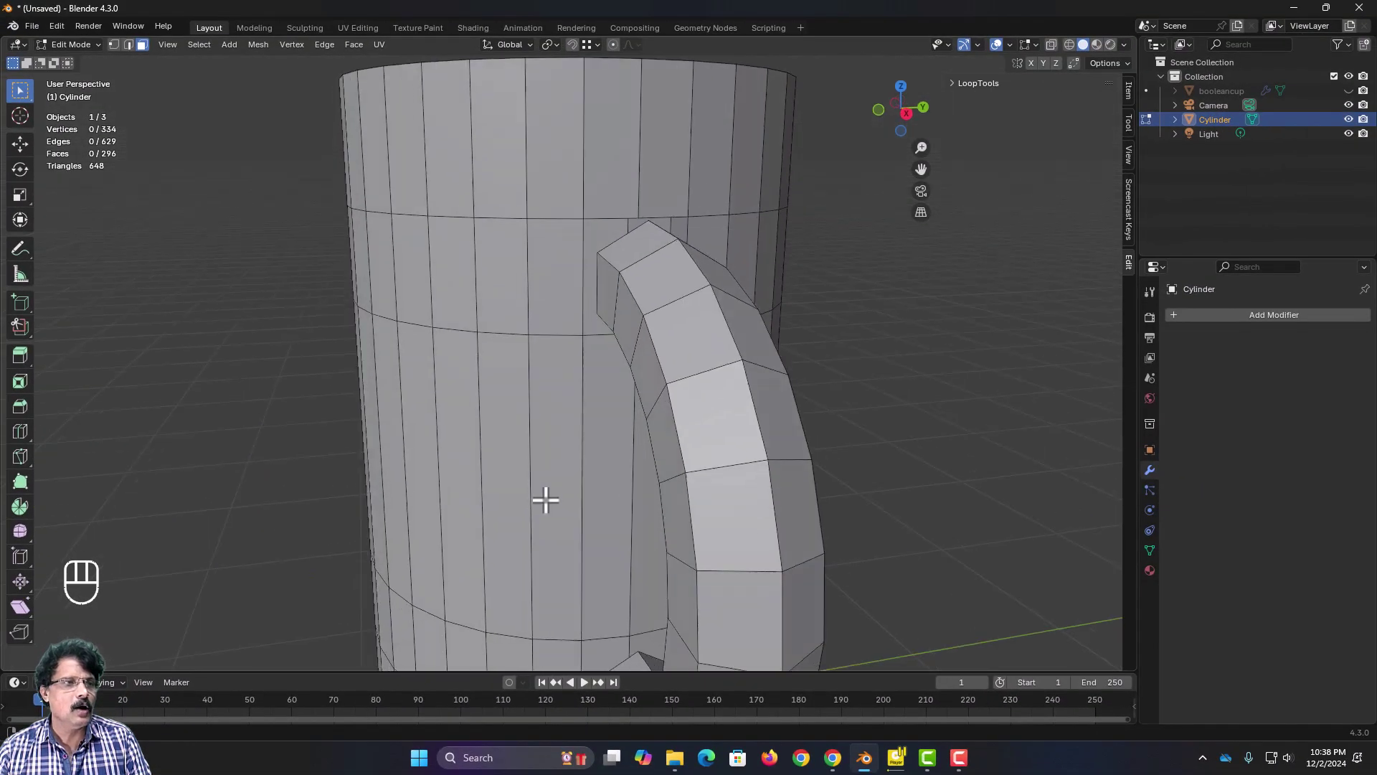
Step: Delete the two body faces directly behind the handle's lower end
middle_click_drag(545, 500, 492, 196)
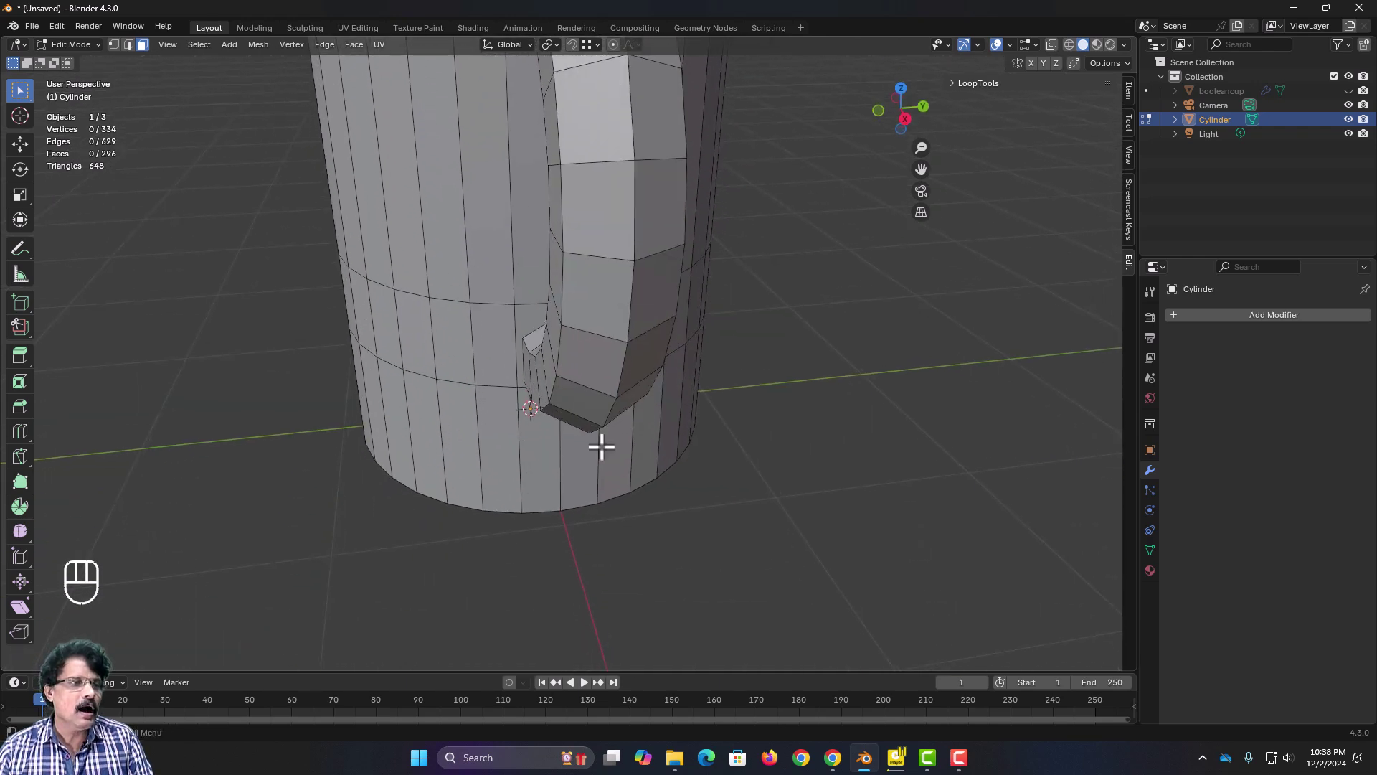
middle_click_drag(599, 446, 496, 332)
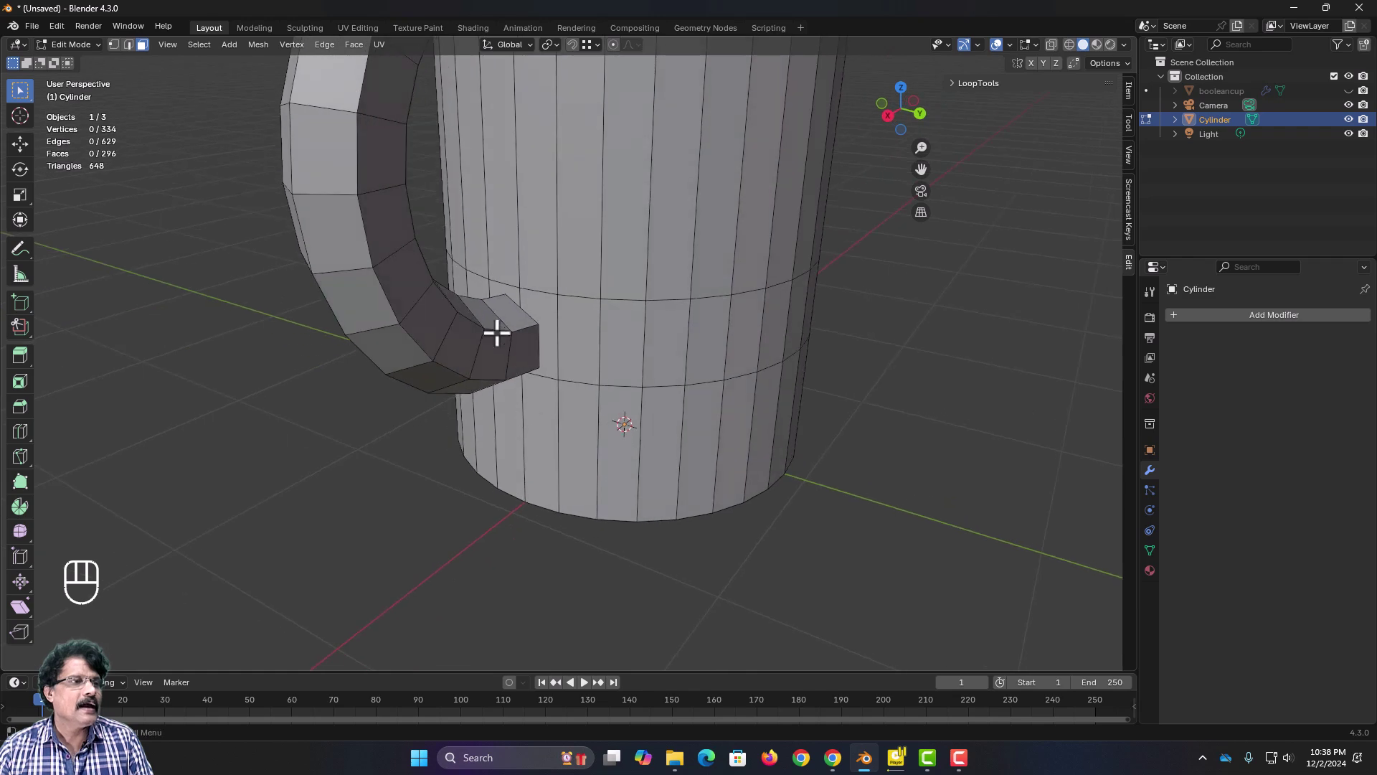
left_click(538, 307)
left_click(502, 293, "shift")
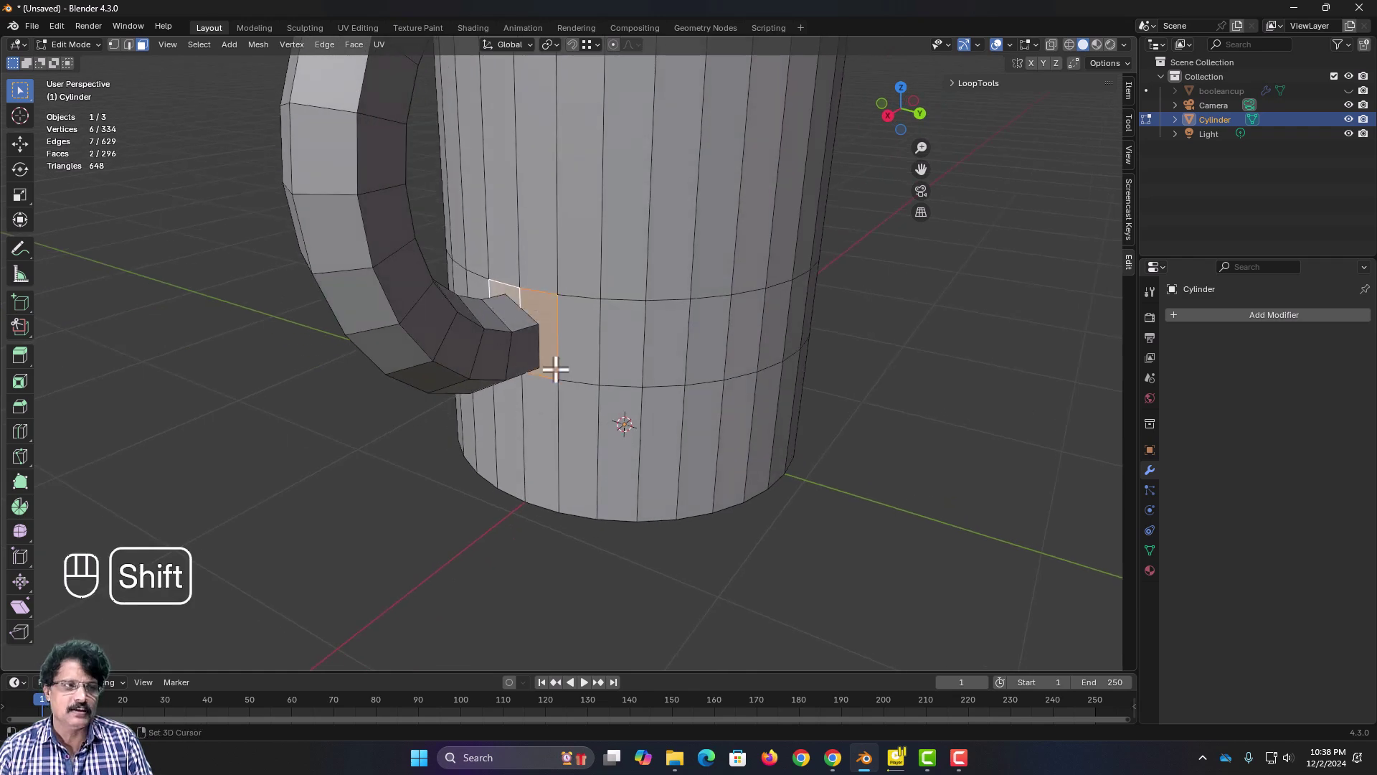
key("x")
left_click(557, 382)
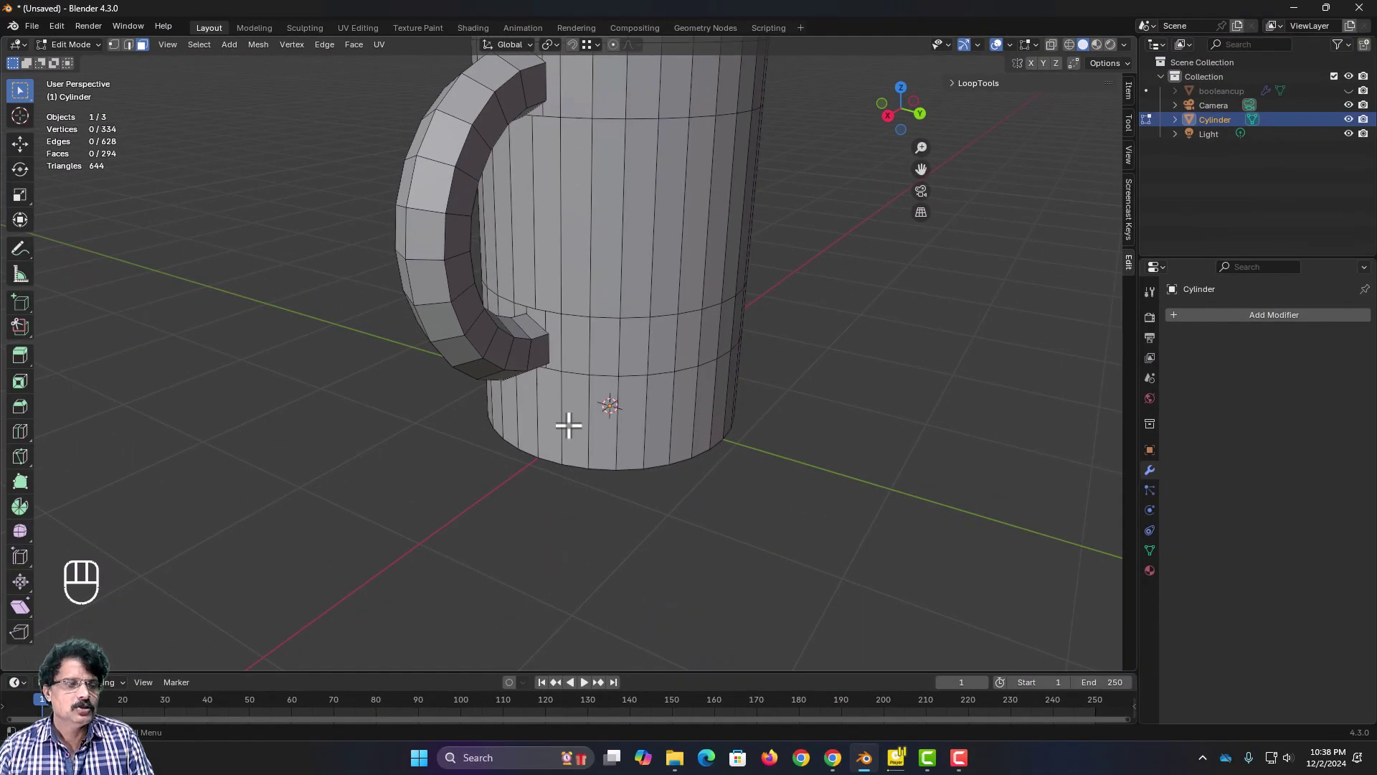
Step: Select all linked geometry of the handle and hide it
middle_click_drag(568, 425, 521, 400)
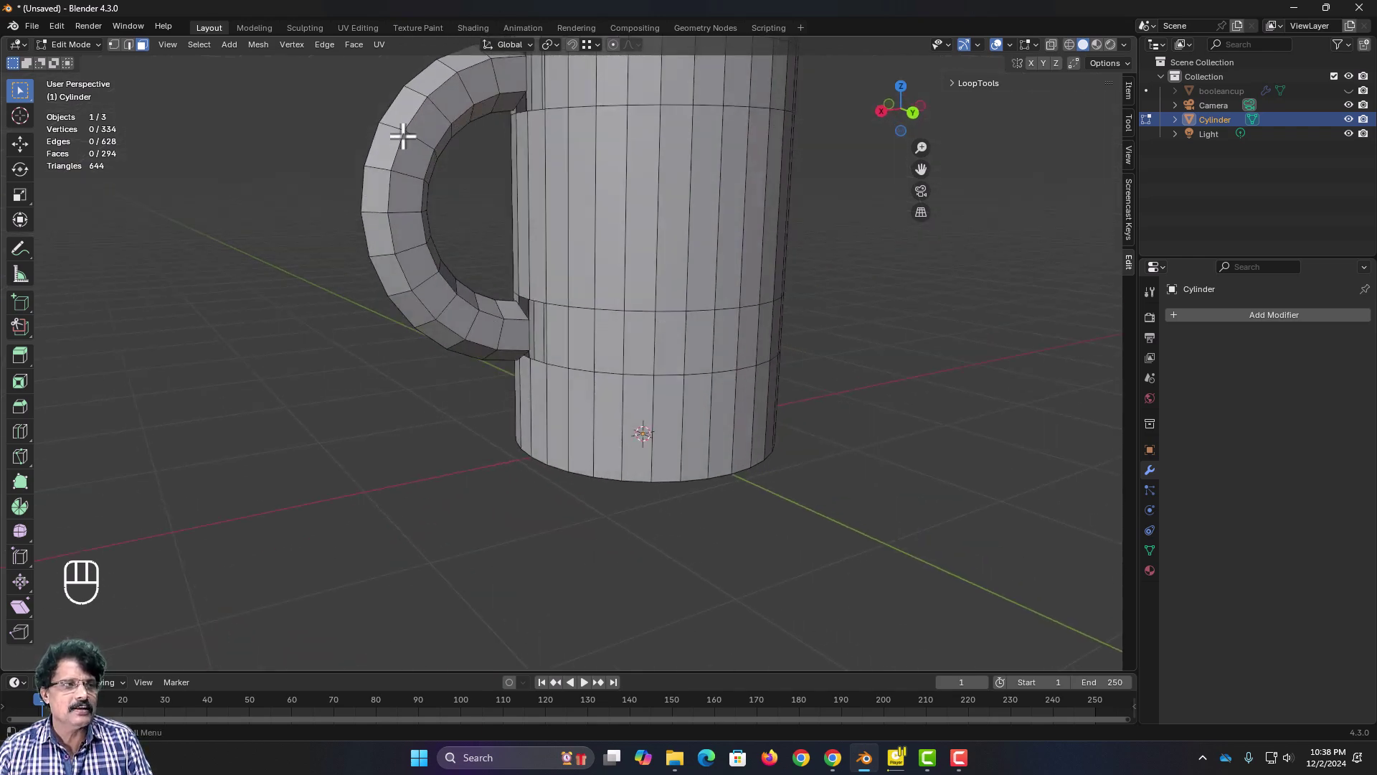
key("l")
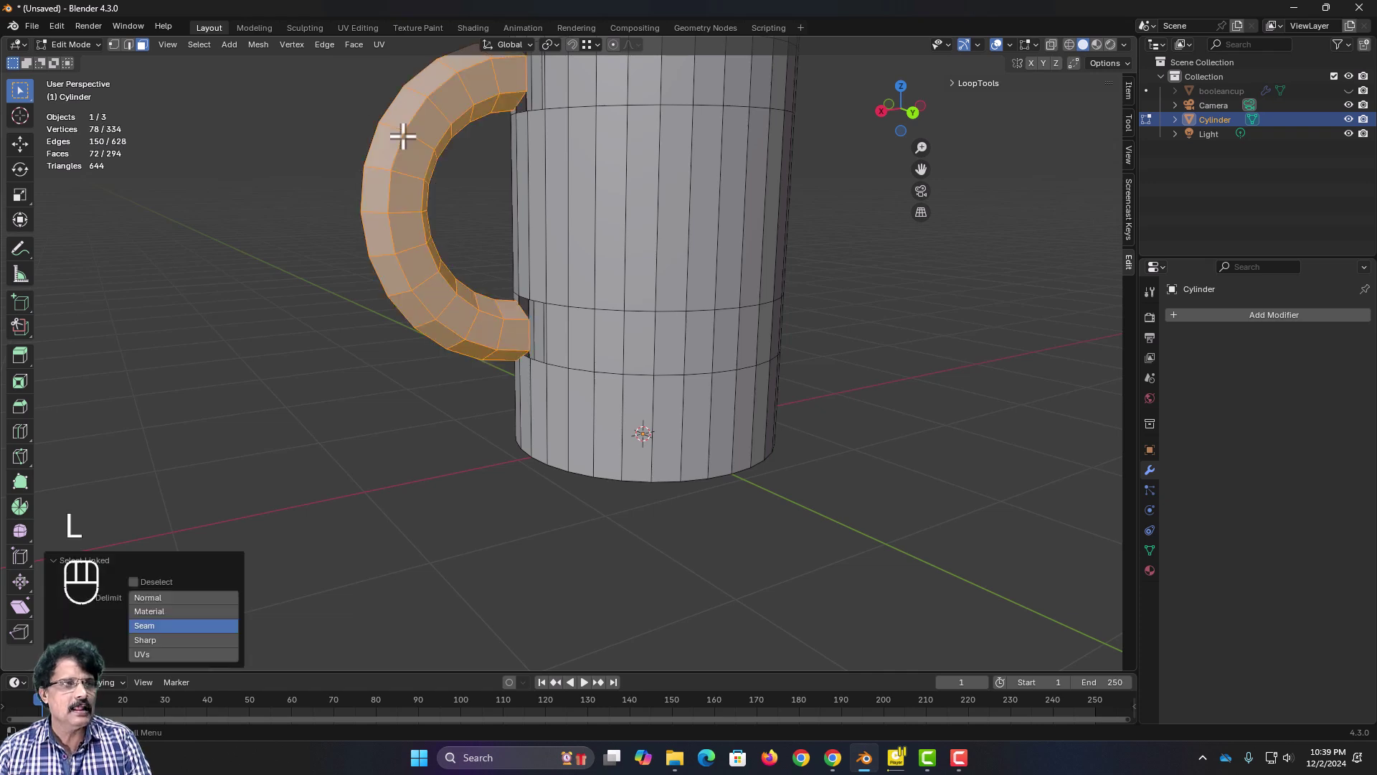
key("h")
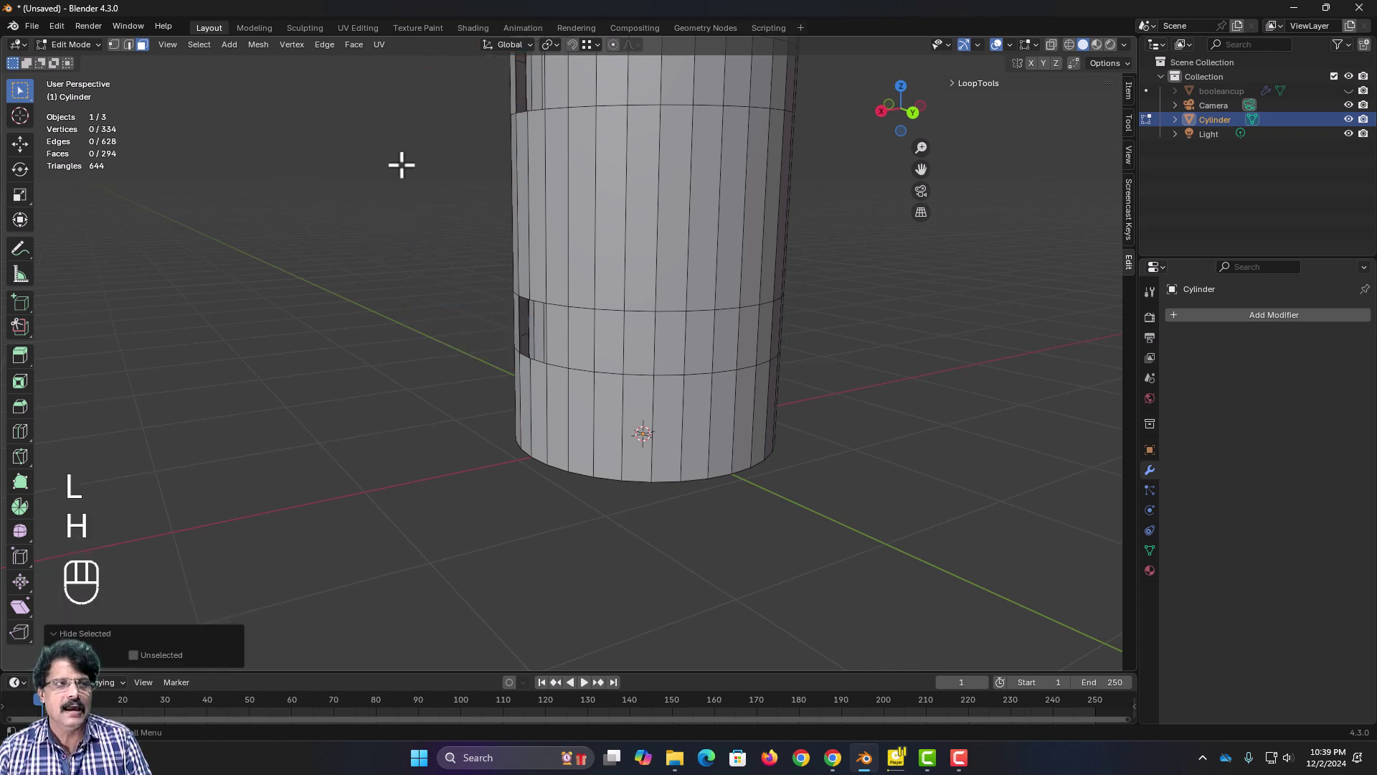
Step: Reshape the upper opening's boundary edge loop on the mug body into a circle with LoopTools, using edge selection
key("KP_1")
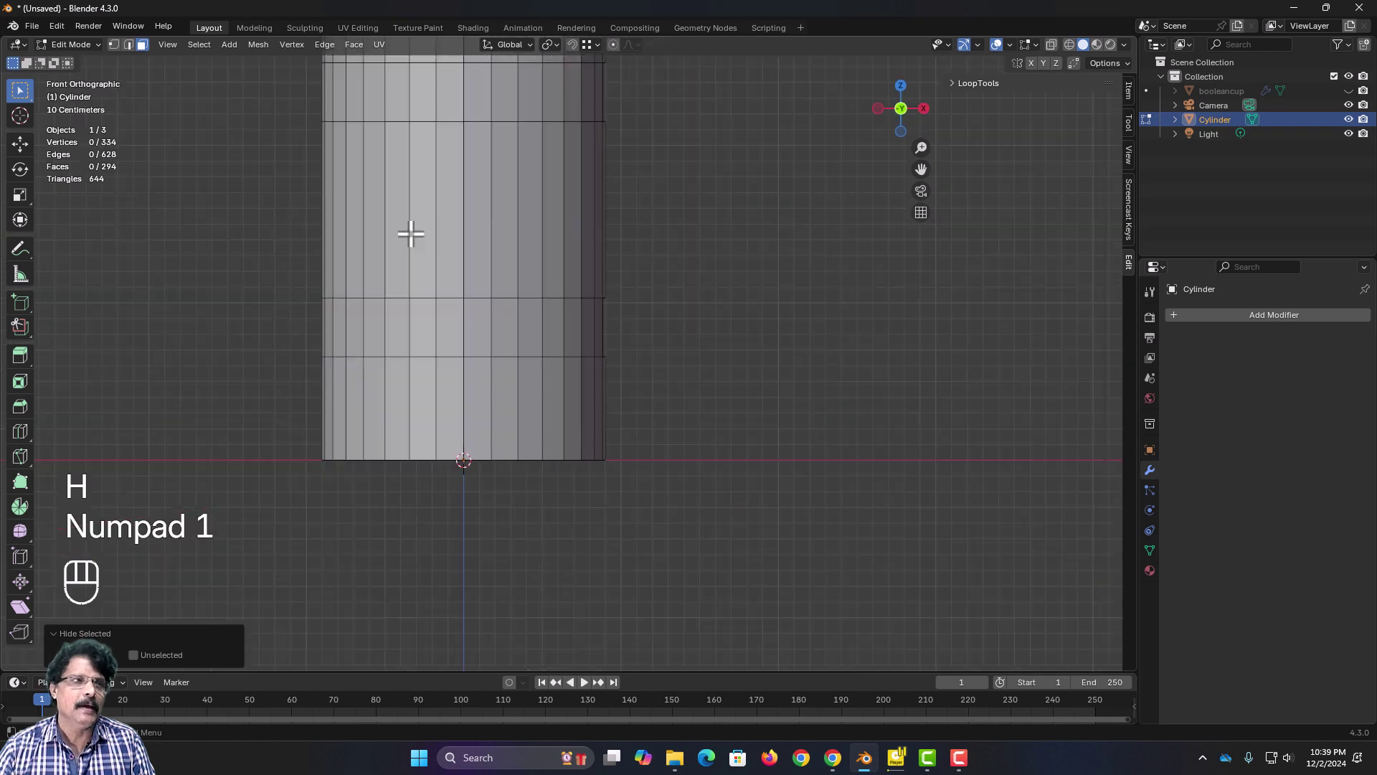
key("KP_3")
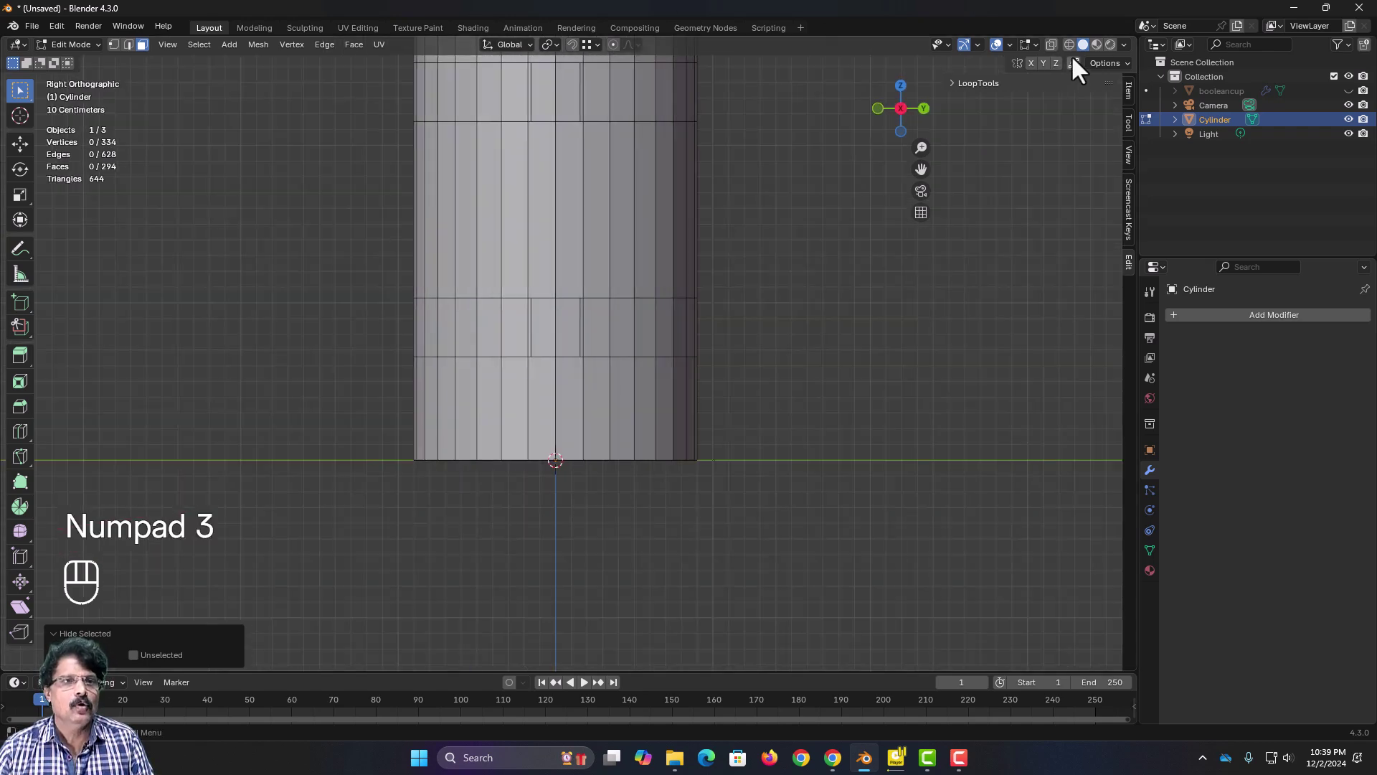
middle_click_drag(754, 206, 769, 379, "shift")
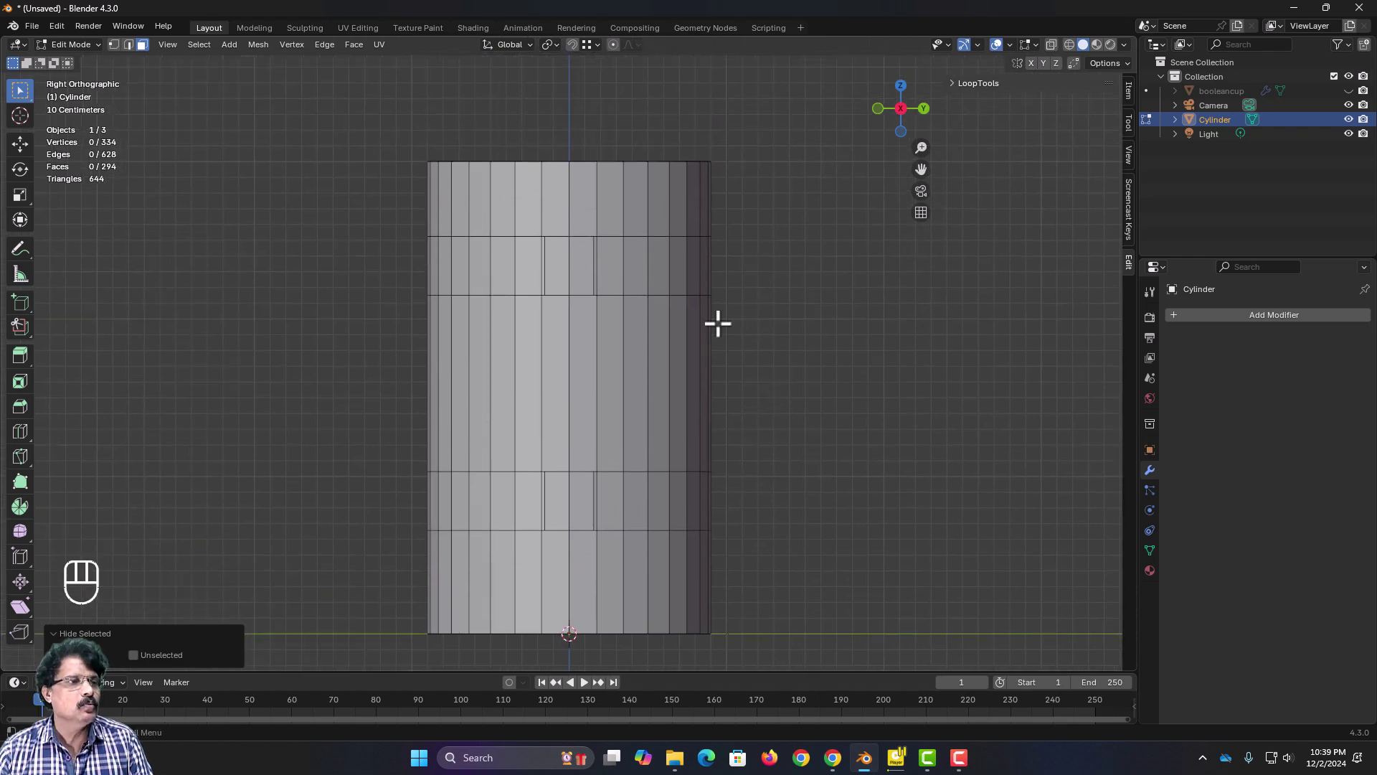
middle_click_drag(717, 320, 792, 327)
scroll(716, 390, "up", 3)
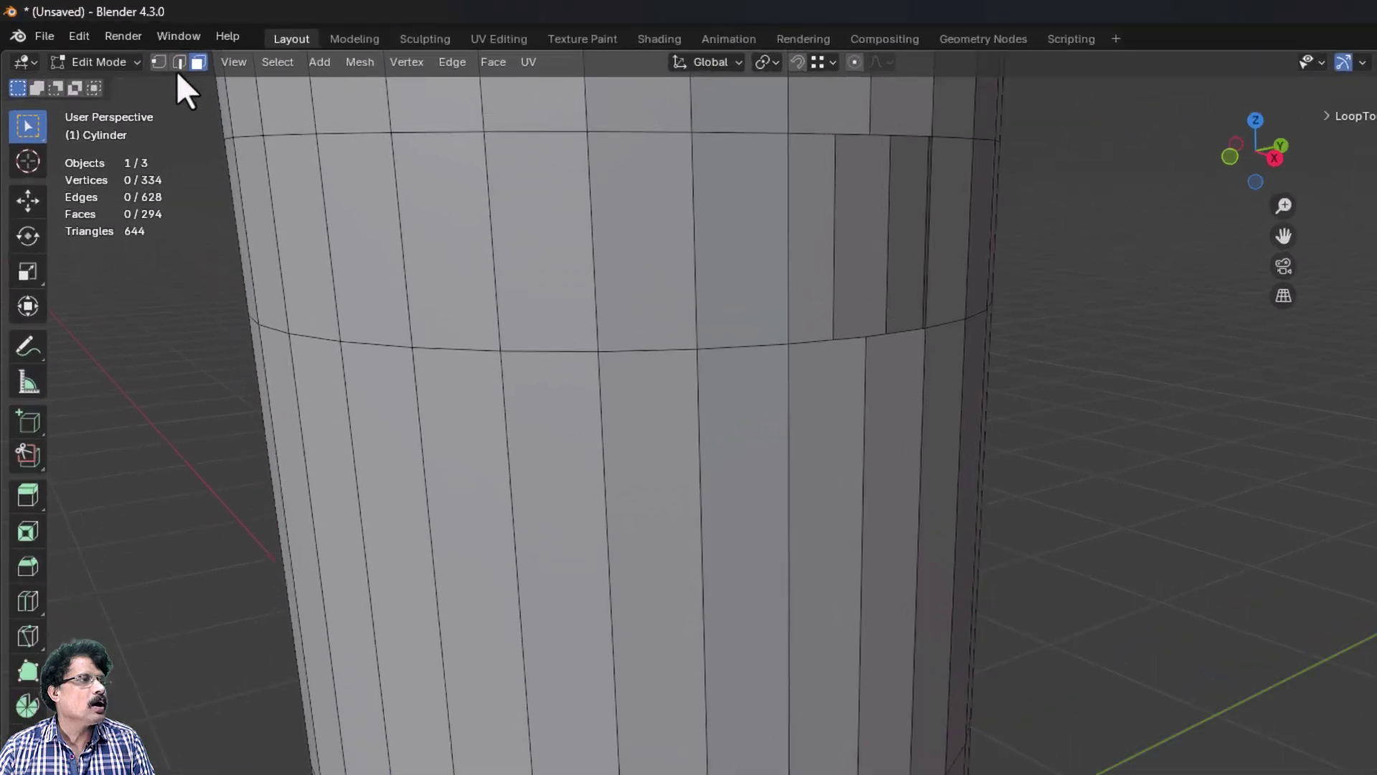
left_click(128, 45)
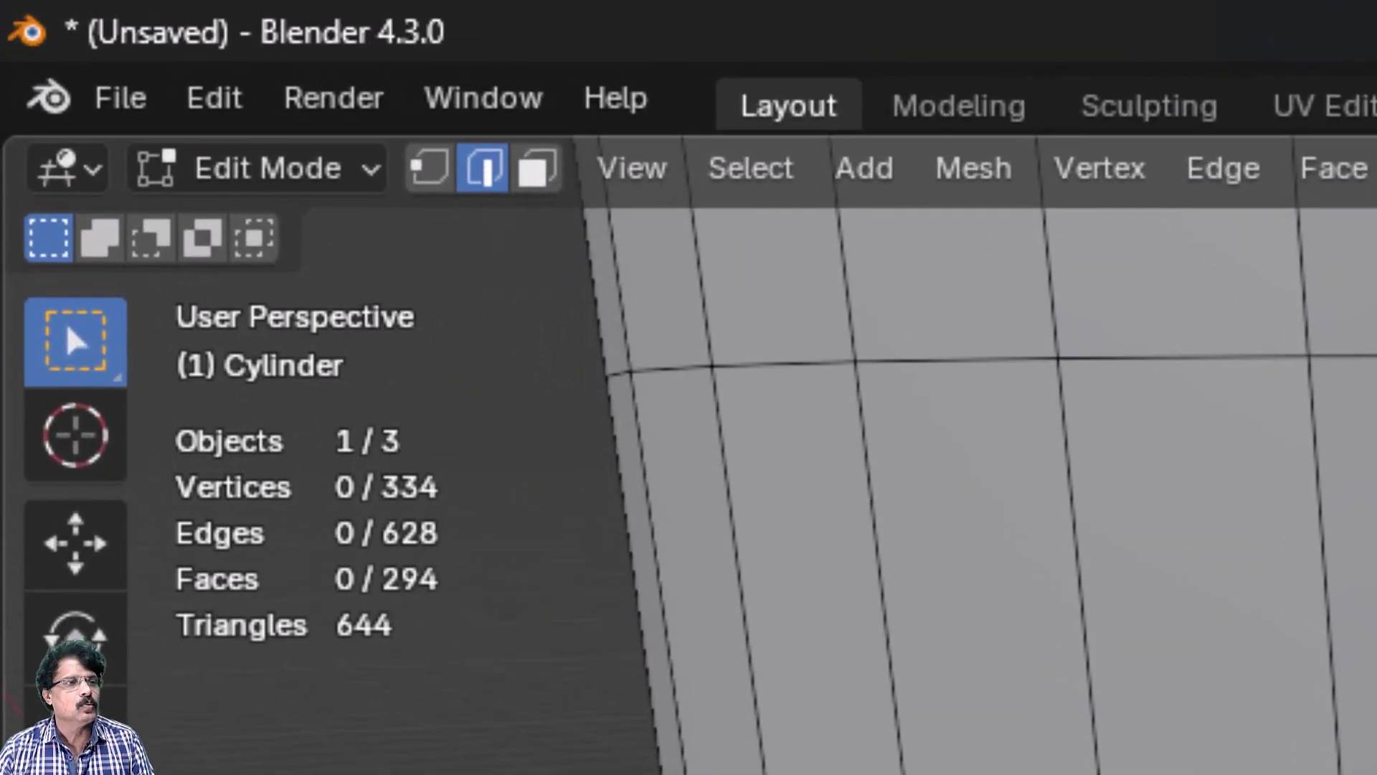
left_click(639, 283)
left_click(639, 282, "alt")
middle_click_drag(639, 283, 726, 313)
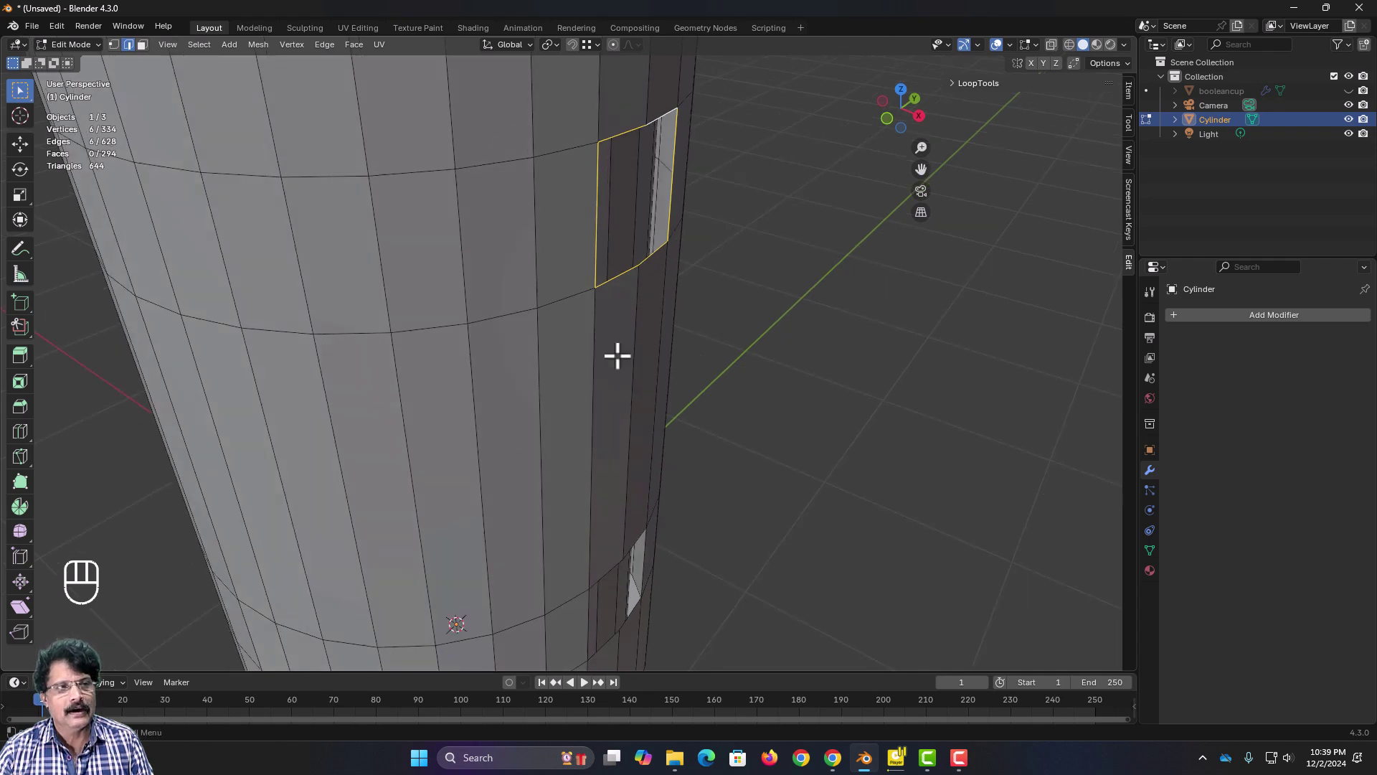
middle_click_drag(617, 355, 479, 363)
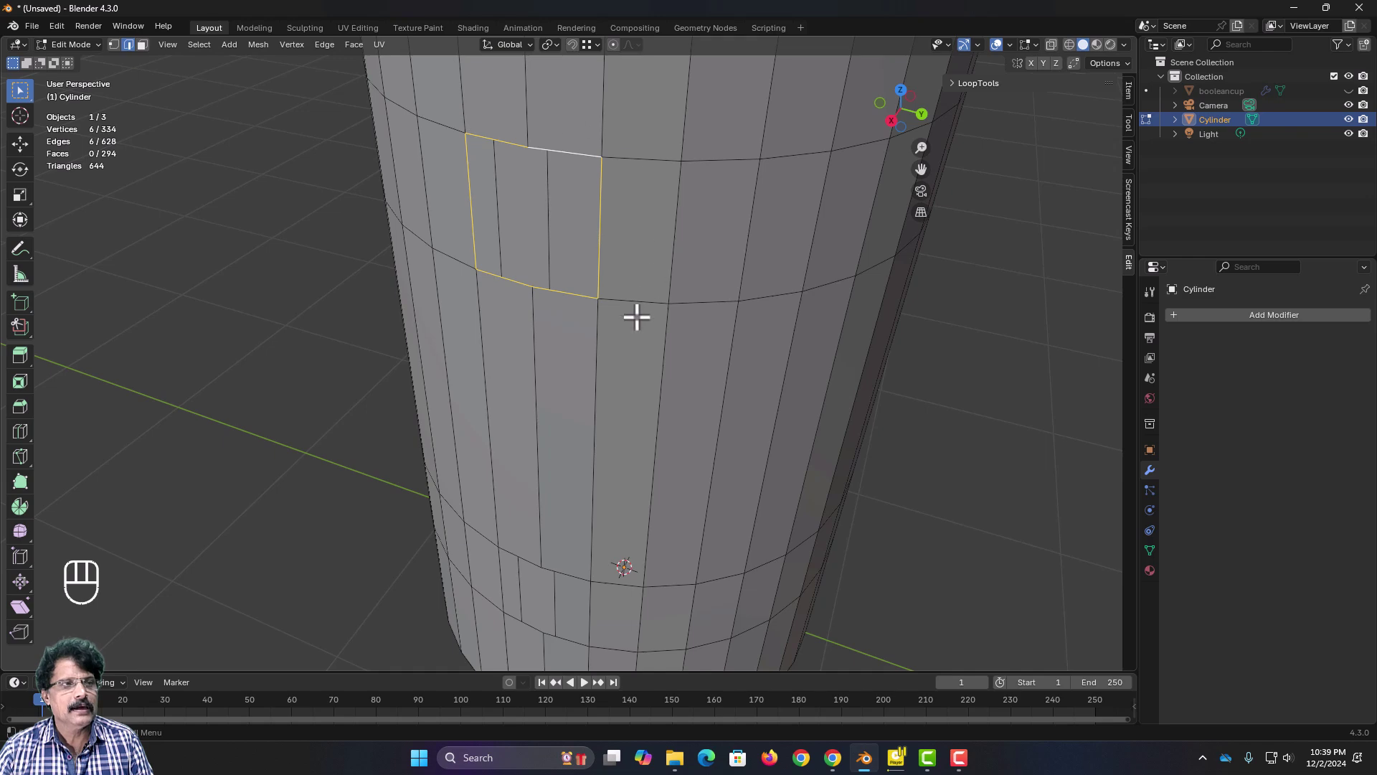
middle_click_drag(573, 380, 623, 371)
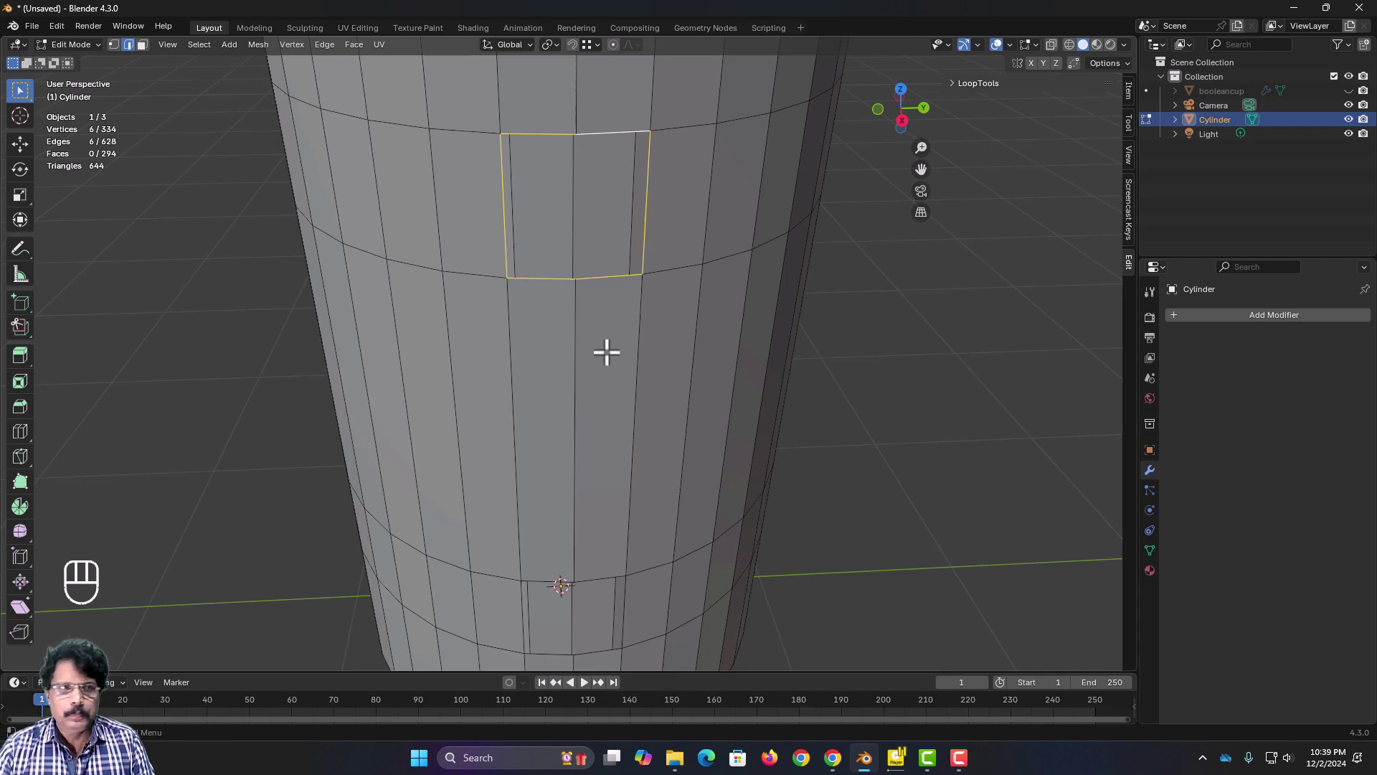
right_click(573, 205)
mouse_move(579, 202)
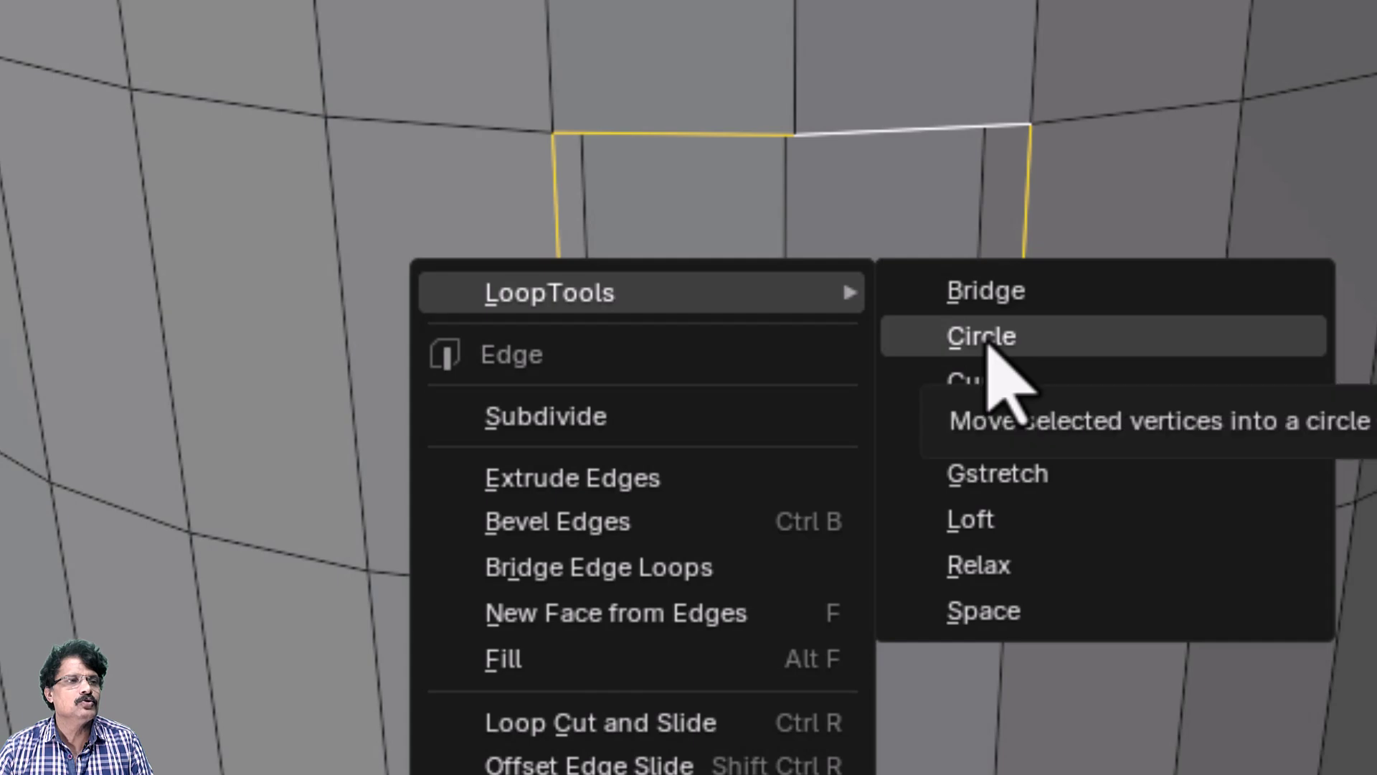
left_click(986, 338)
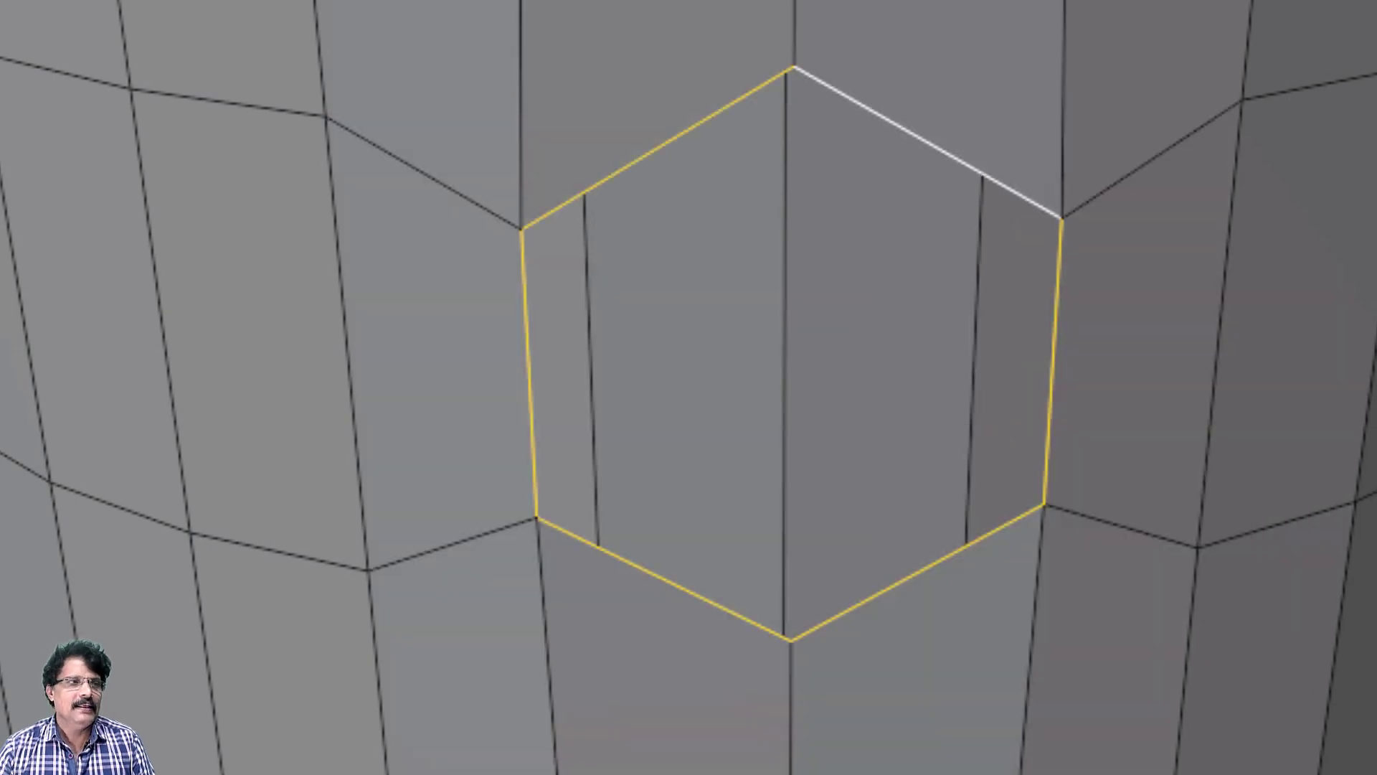
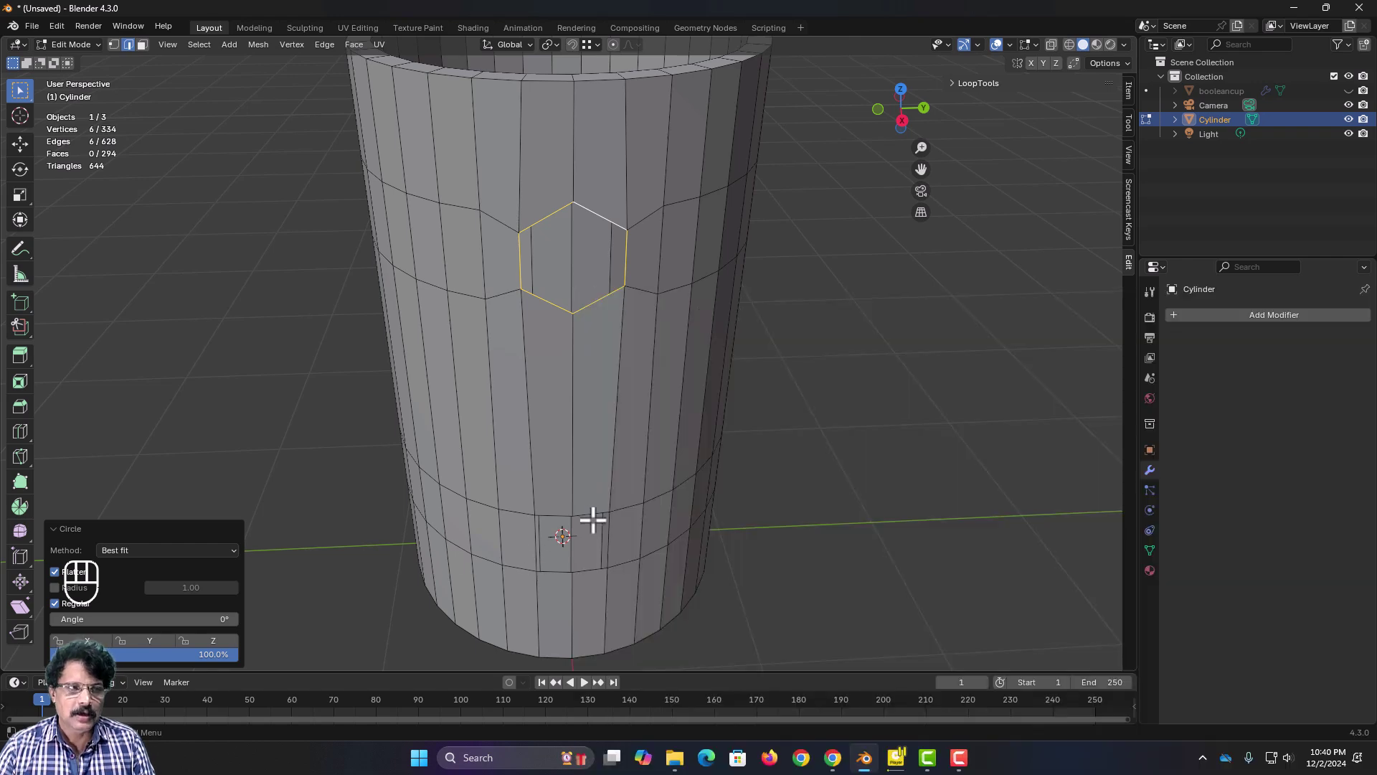
Step: Reshape the boundary edge loop of the body's lower opening into a circle with LoopTools
middle_click_drag(584, 464, 606, 304, "shift")
scroll(593, 332, "up", 6)
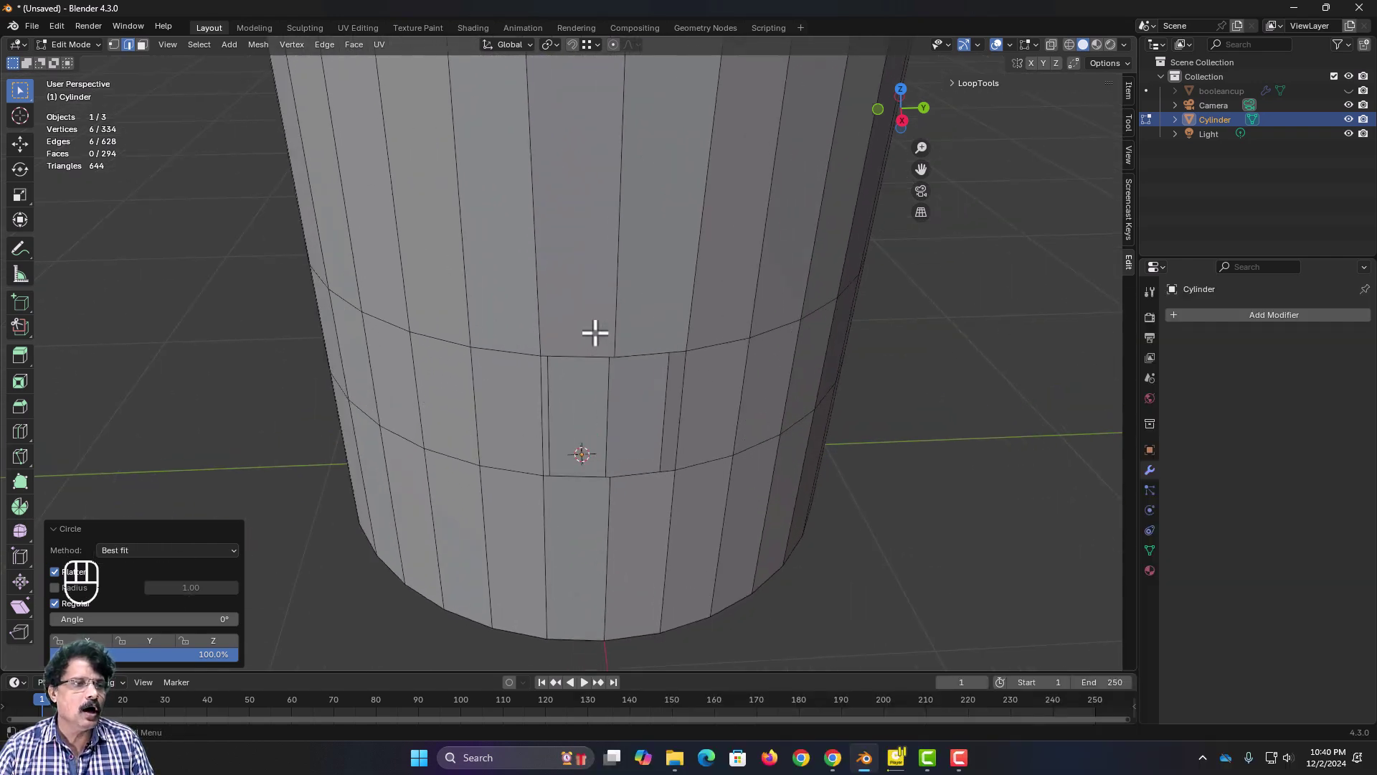
middle_click_drag(588, 359, 606, 171)
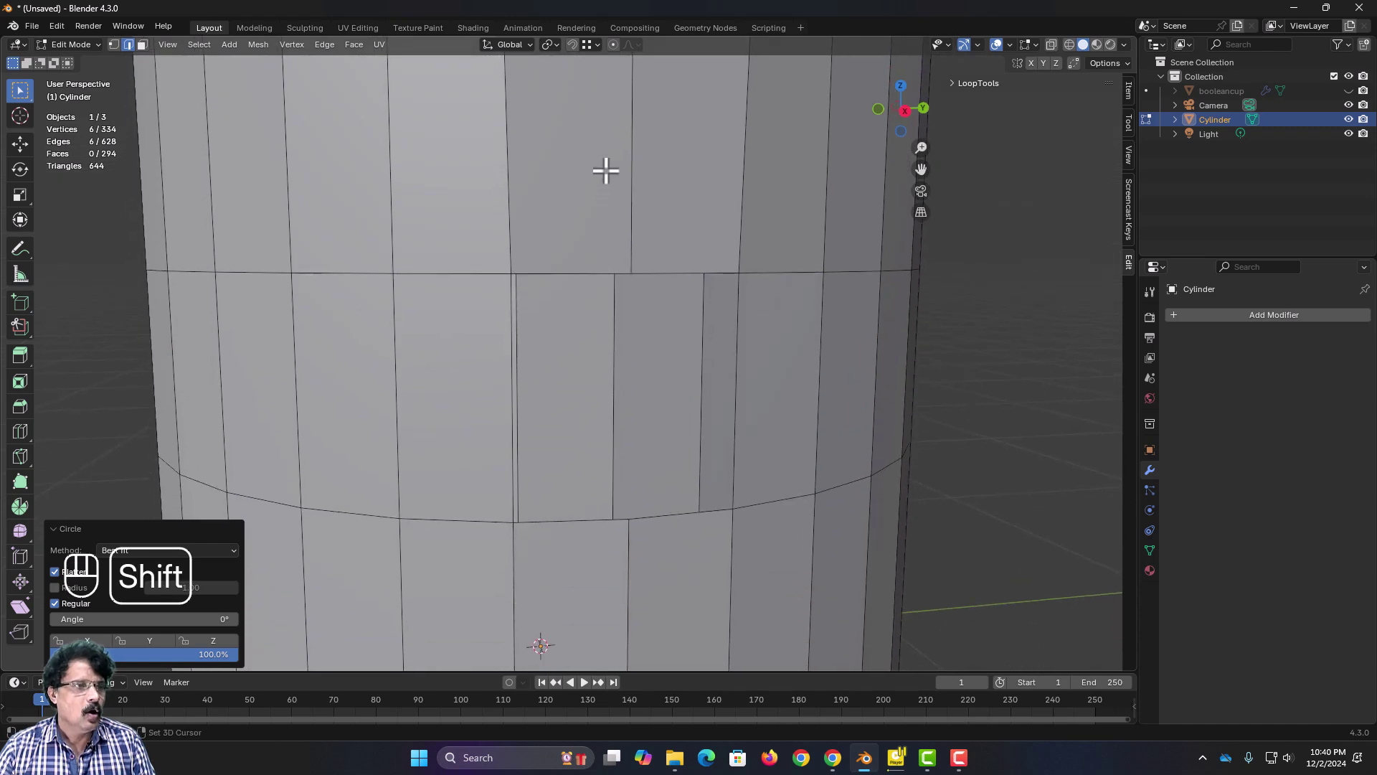
left_click(561, 275, "alt")
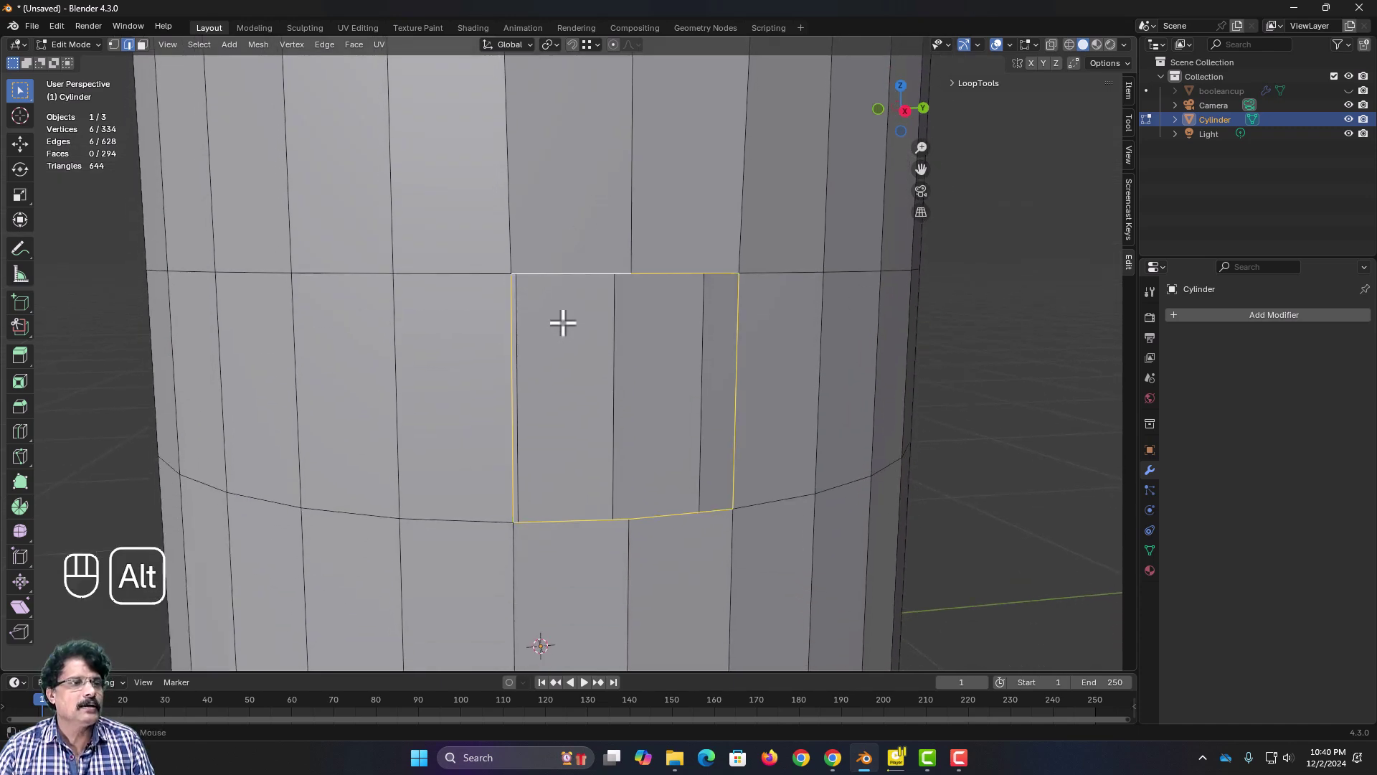
middle_click_drag(562, 320, 594, 387)
scroll(650, 366, "down", 5)
scroll(594, 388, "down", 2)
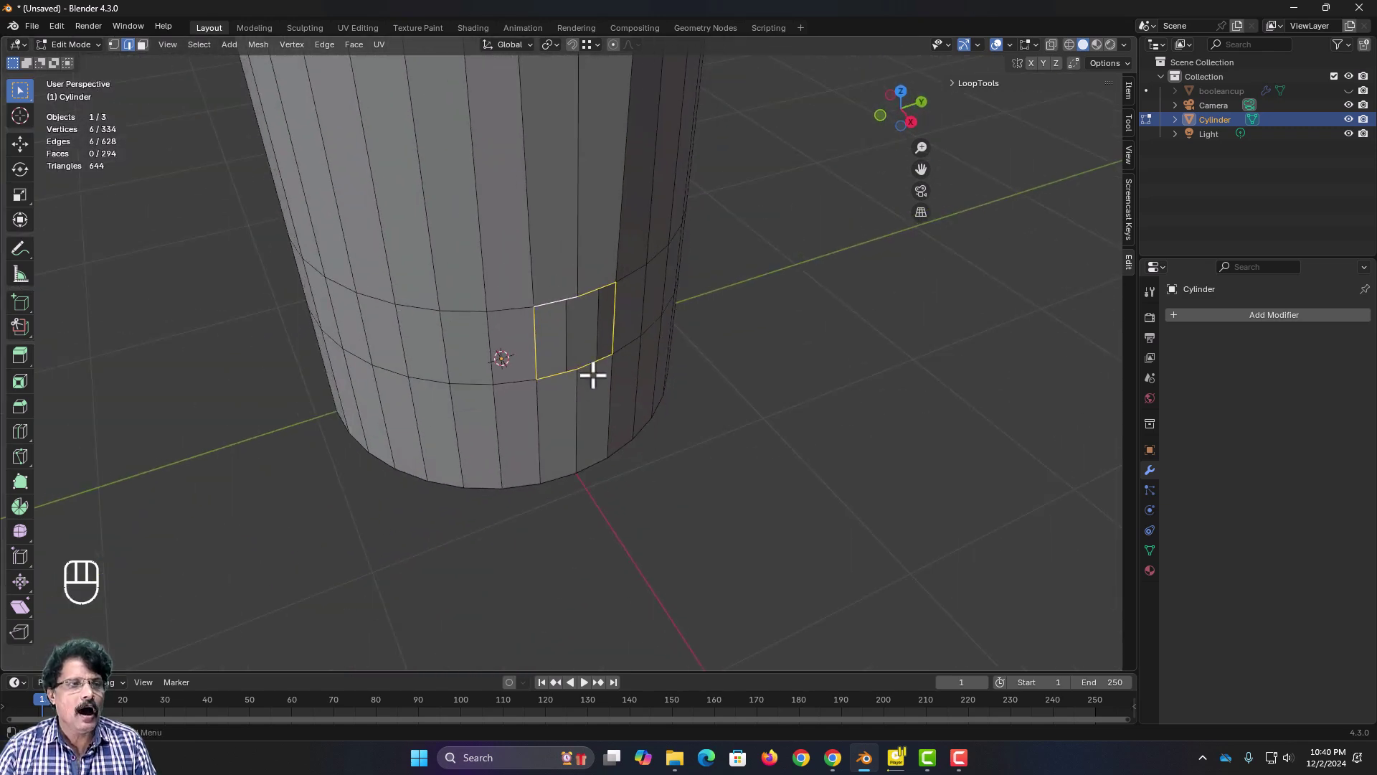
right_click(543, 309)
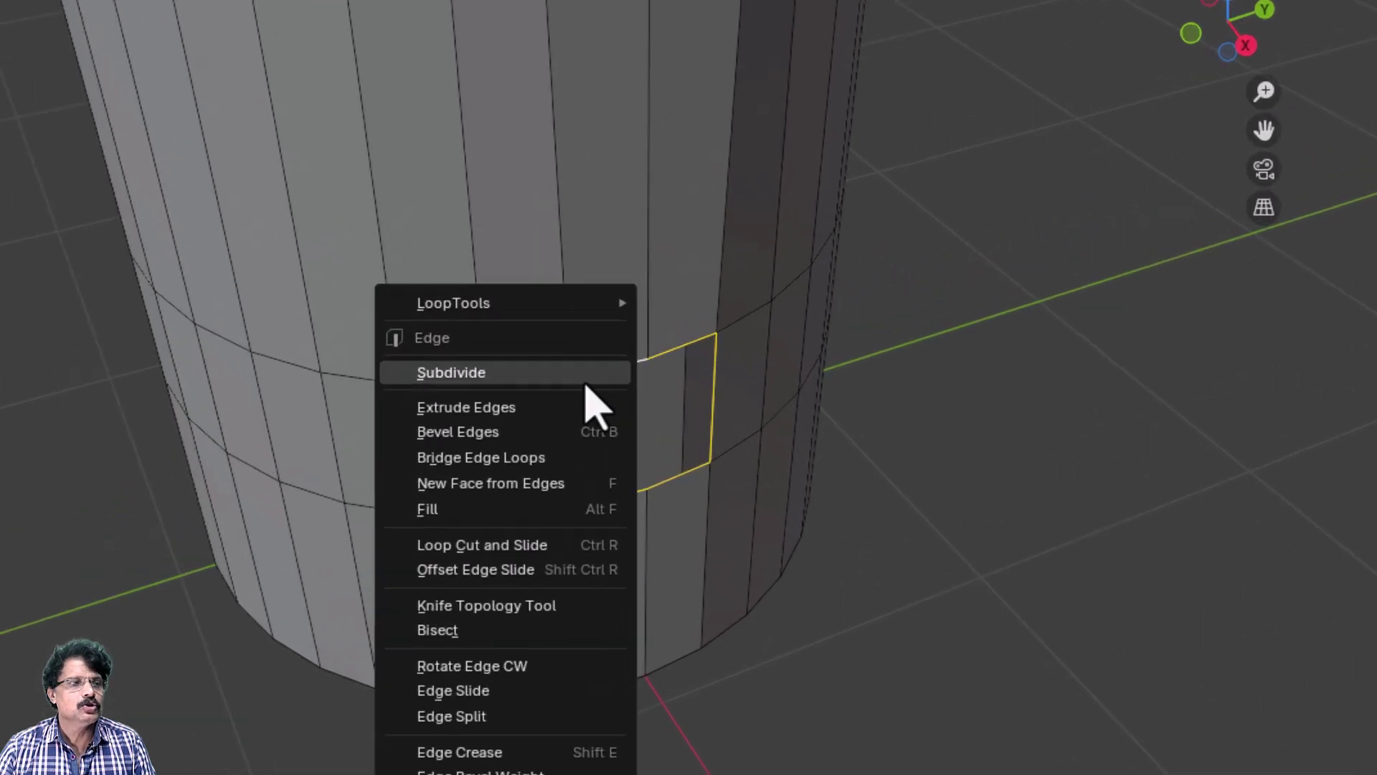
mouse_move(542, 269)
left_click(910, 422)
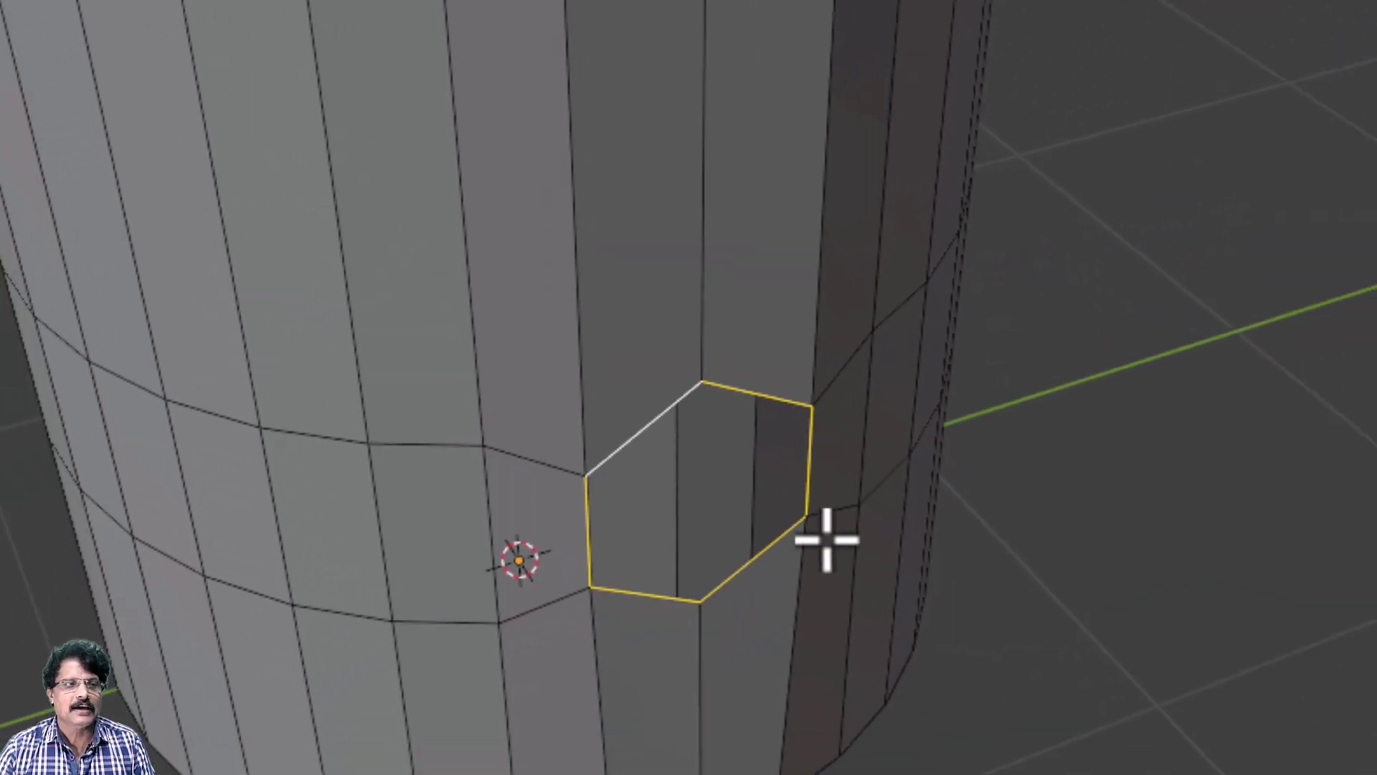
Step: Reveal the hidden handle geometry and clear the selection
middle_click_drag(630, 374, 661, 320)
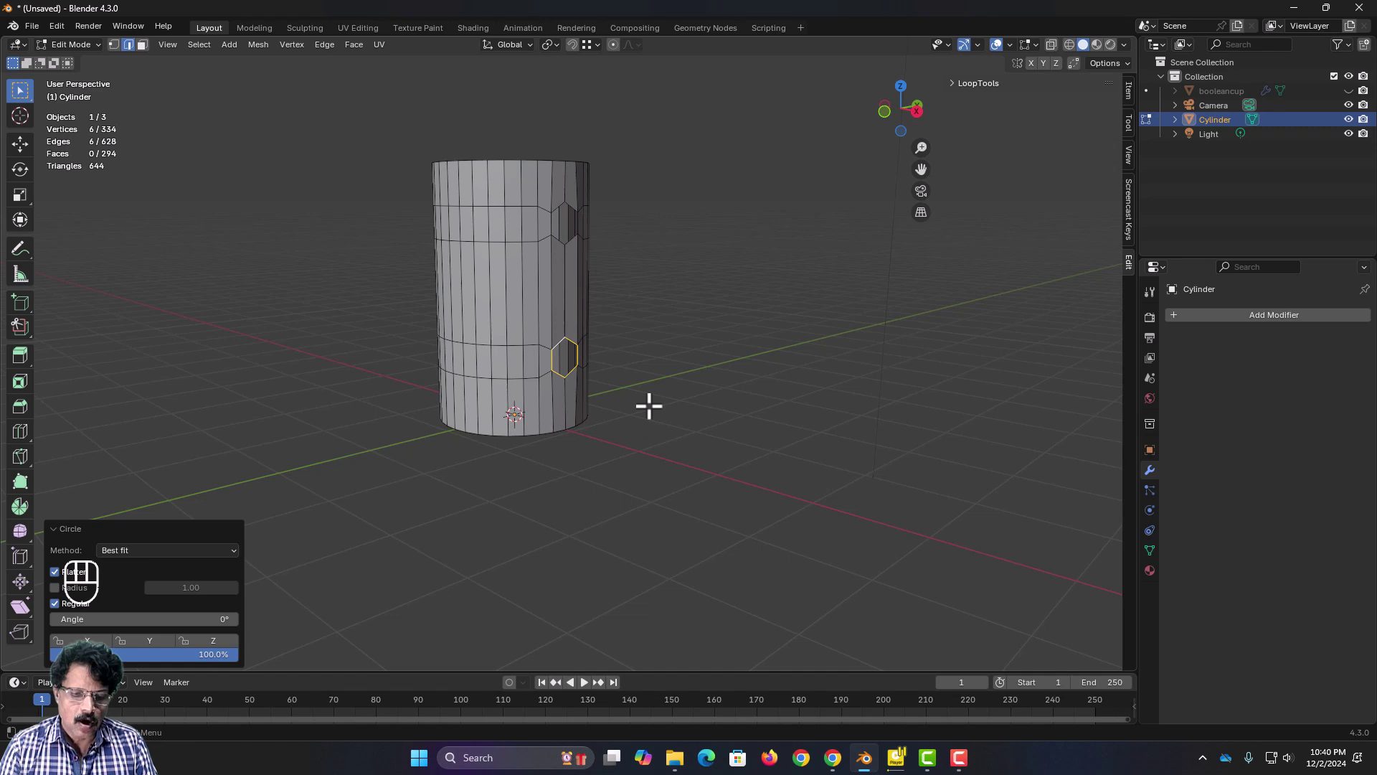
key("alt+h")
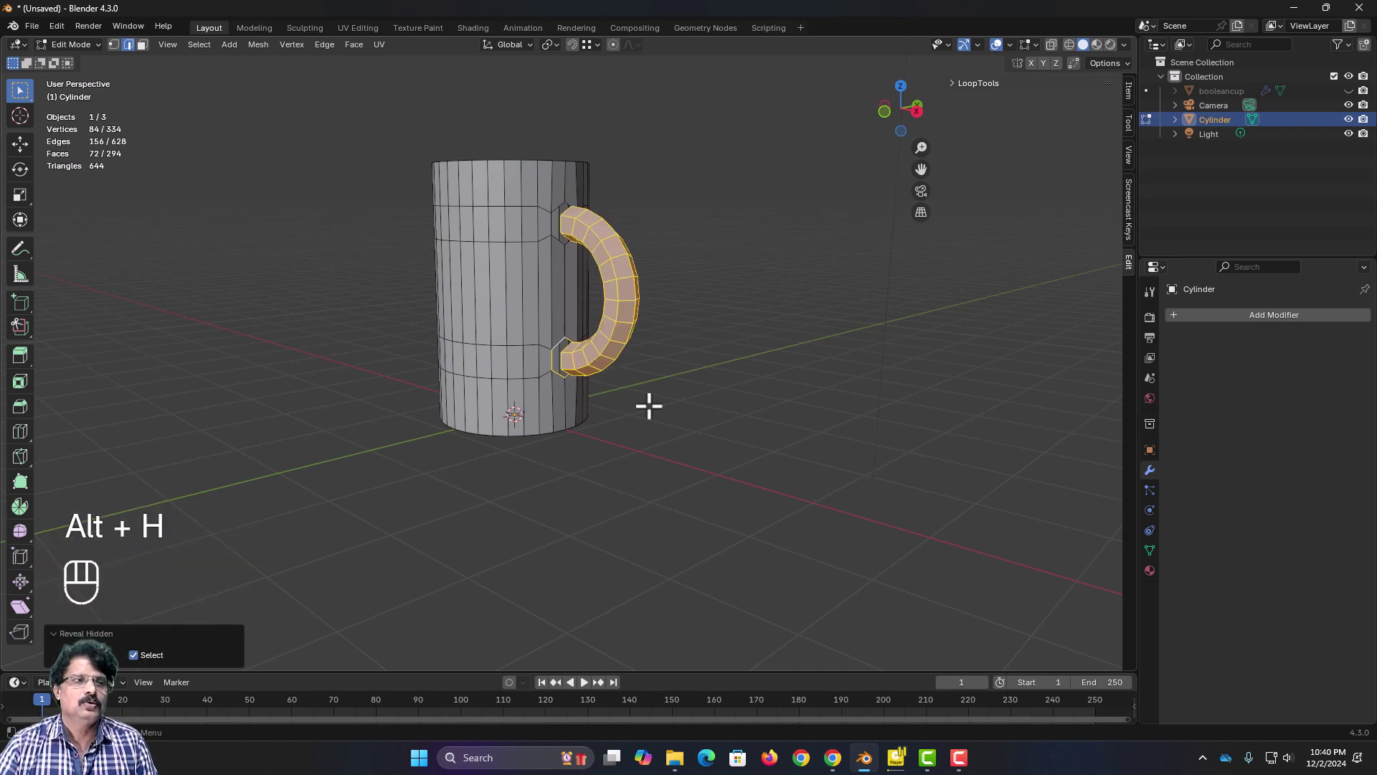
scroll(649, 357, "up", 5)
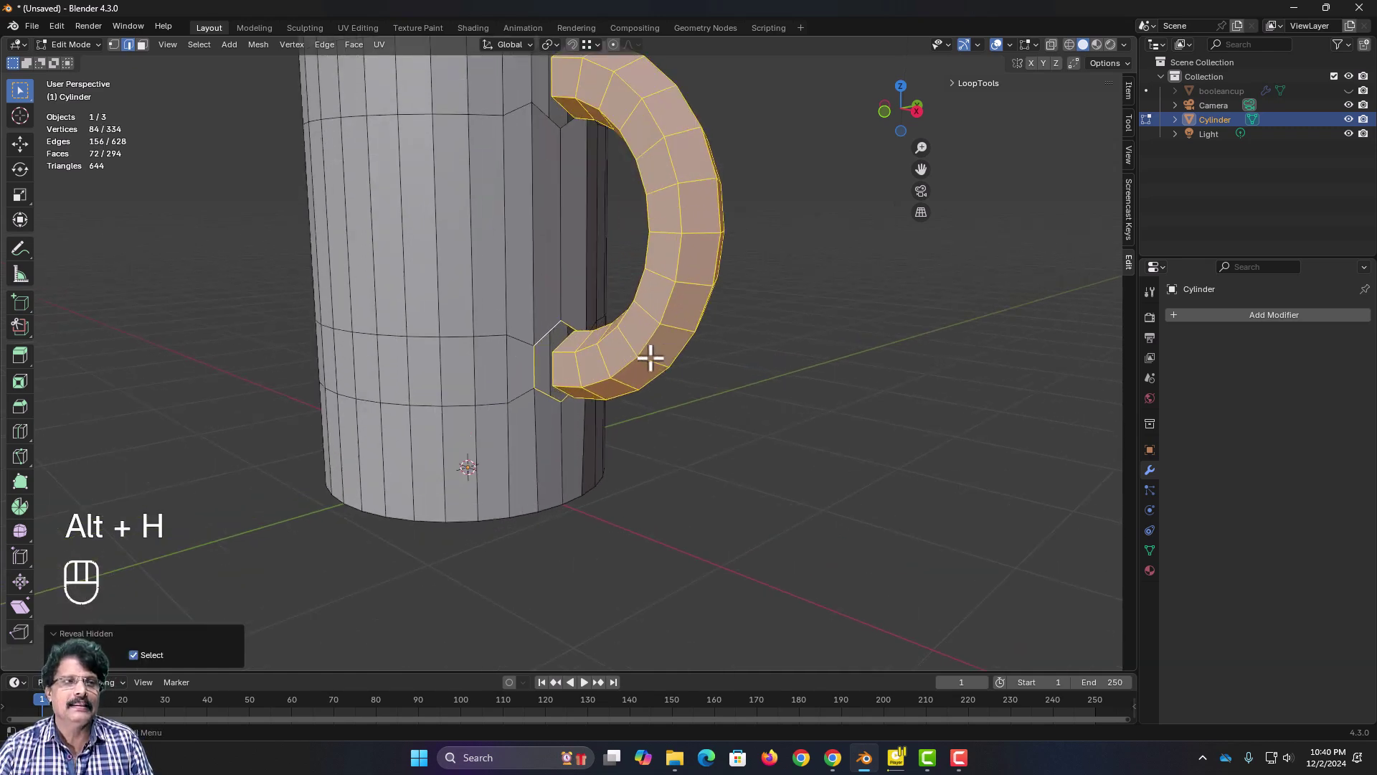
middle_click_drag(753, 374, 692, 593)
scroll(575, 473, "up", 4)
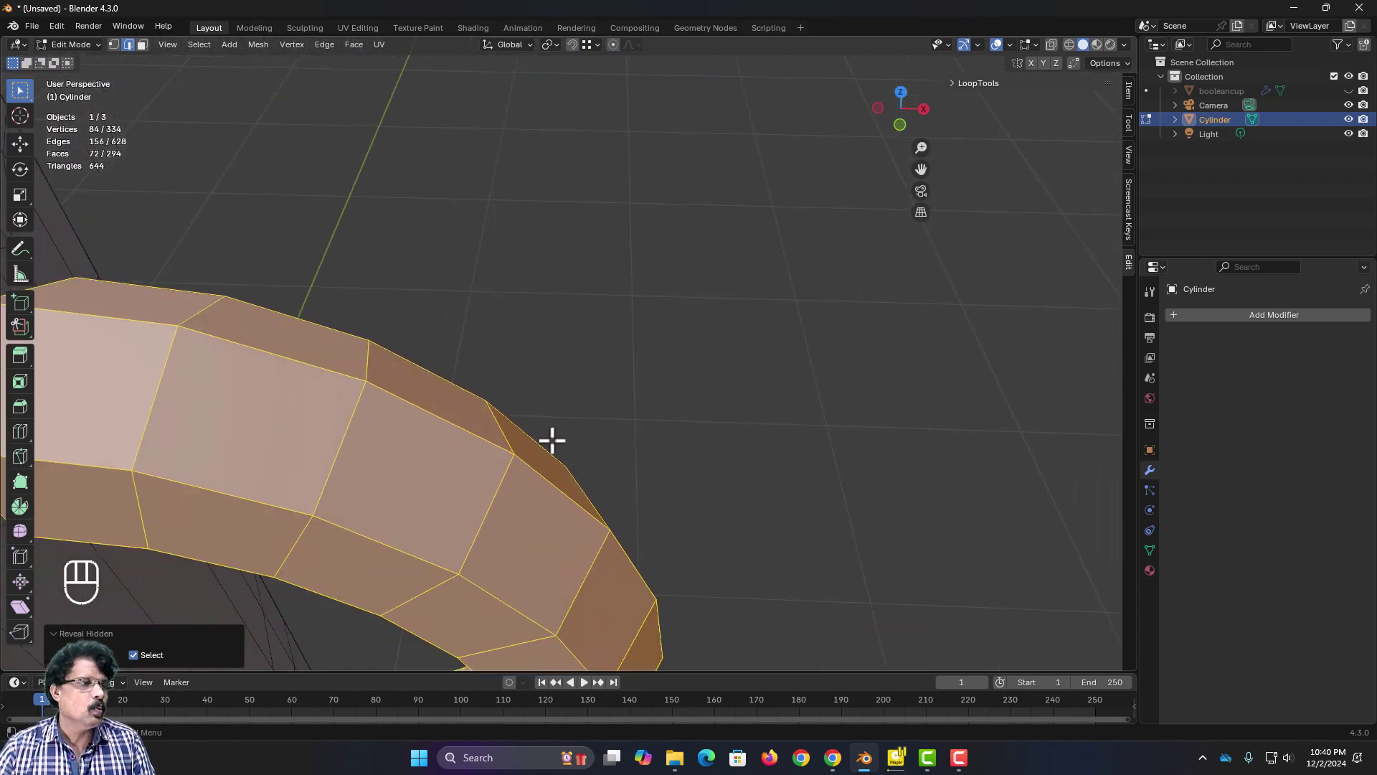
middle_click_drag(552, 440, 863, 360)
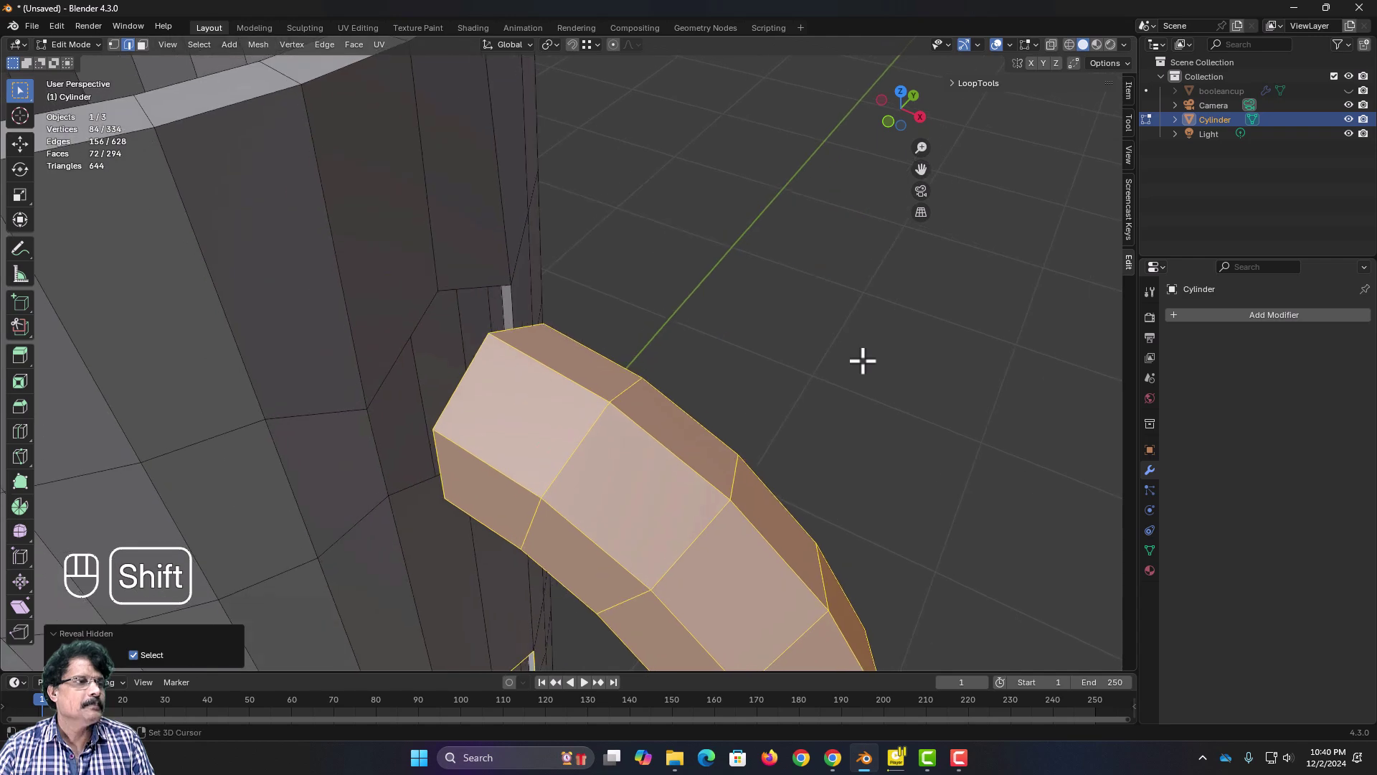
left_click(825, 330)
Step: Join the handle's upper end loop to the body's upper opening loop with Bridge Edge Loops
middle_click_drag(744, 354, 804, 326)
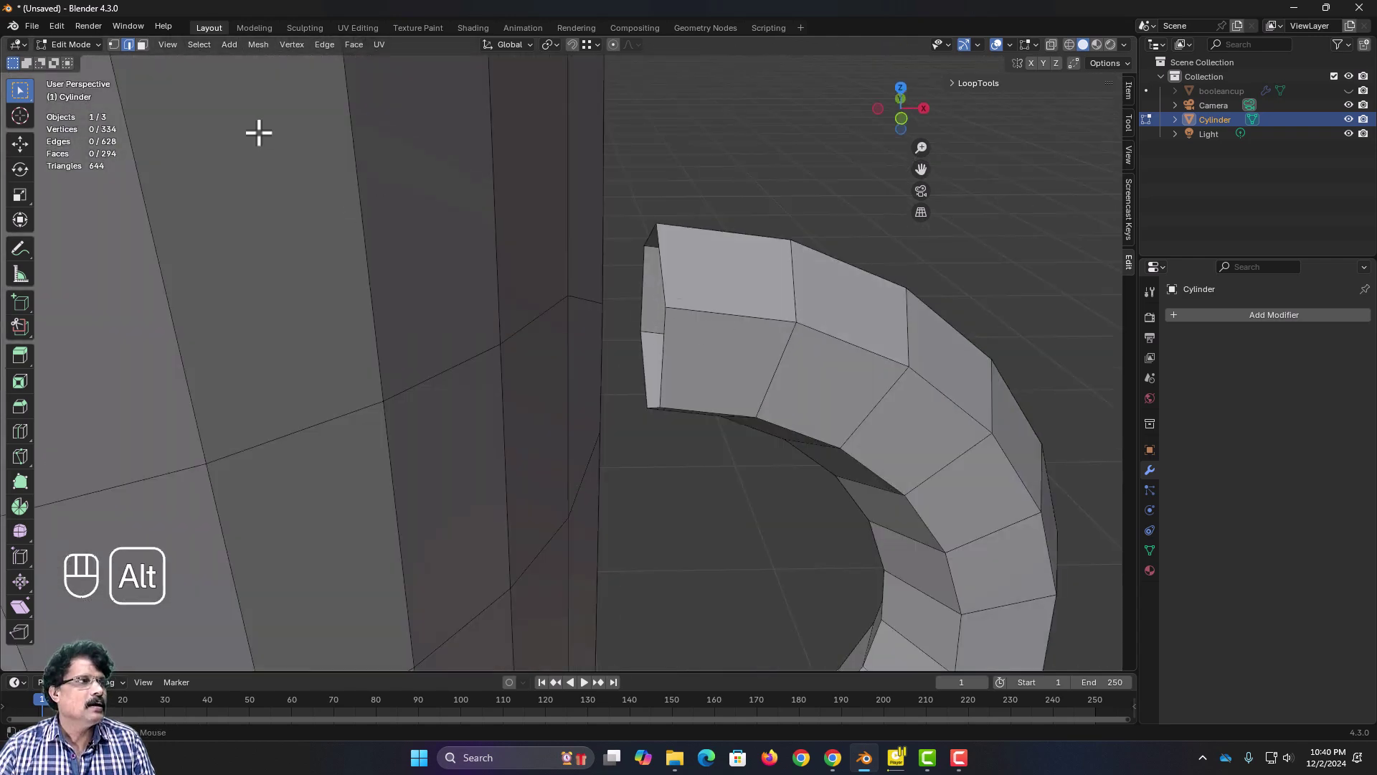
left_click(665, 290, "alt")
middle_click_drag(674, 462, 644, 471)
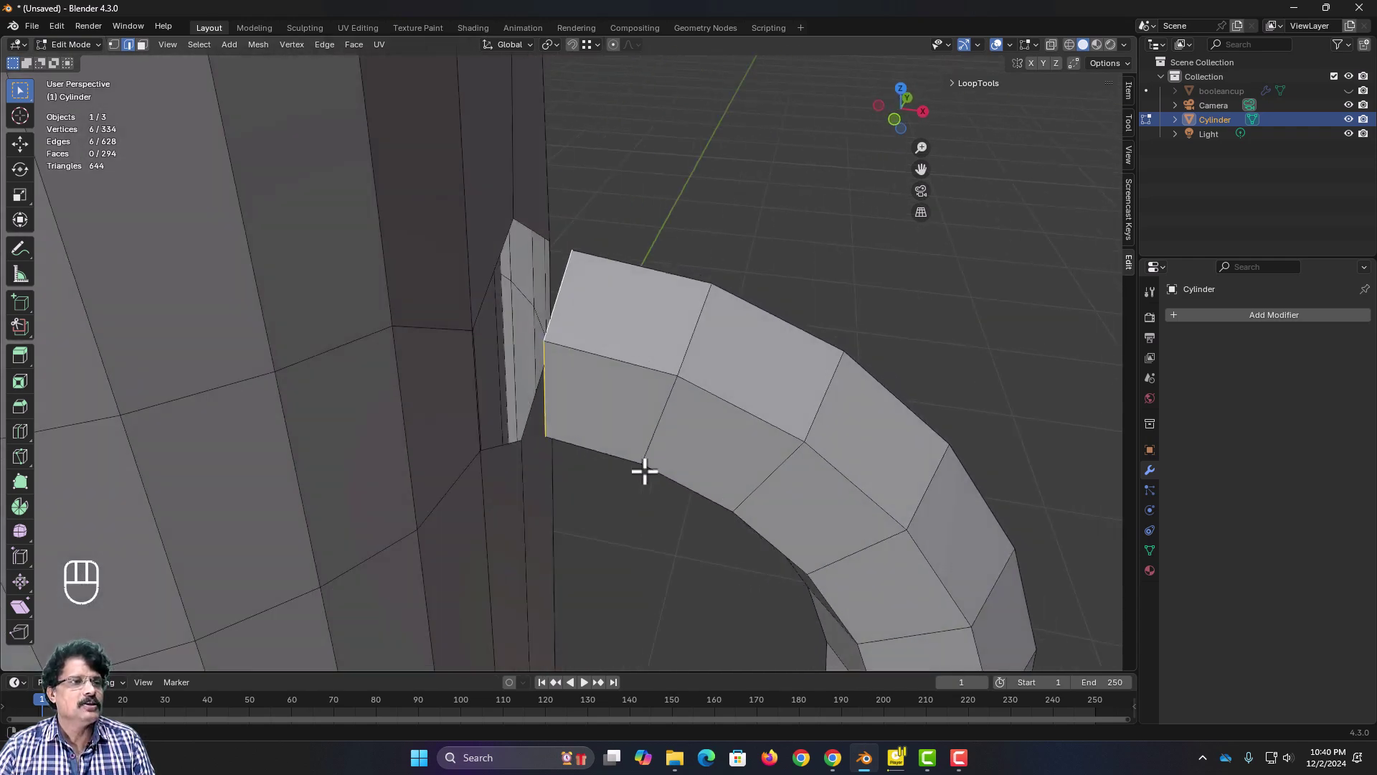
left_click(532, 229, "alt+shift")
middle_click_drag(584, 652, 678, 619)
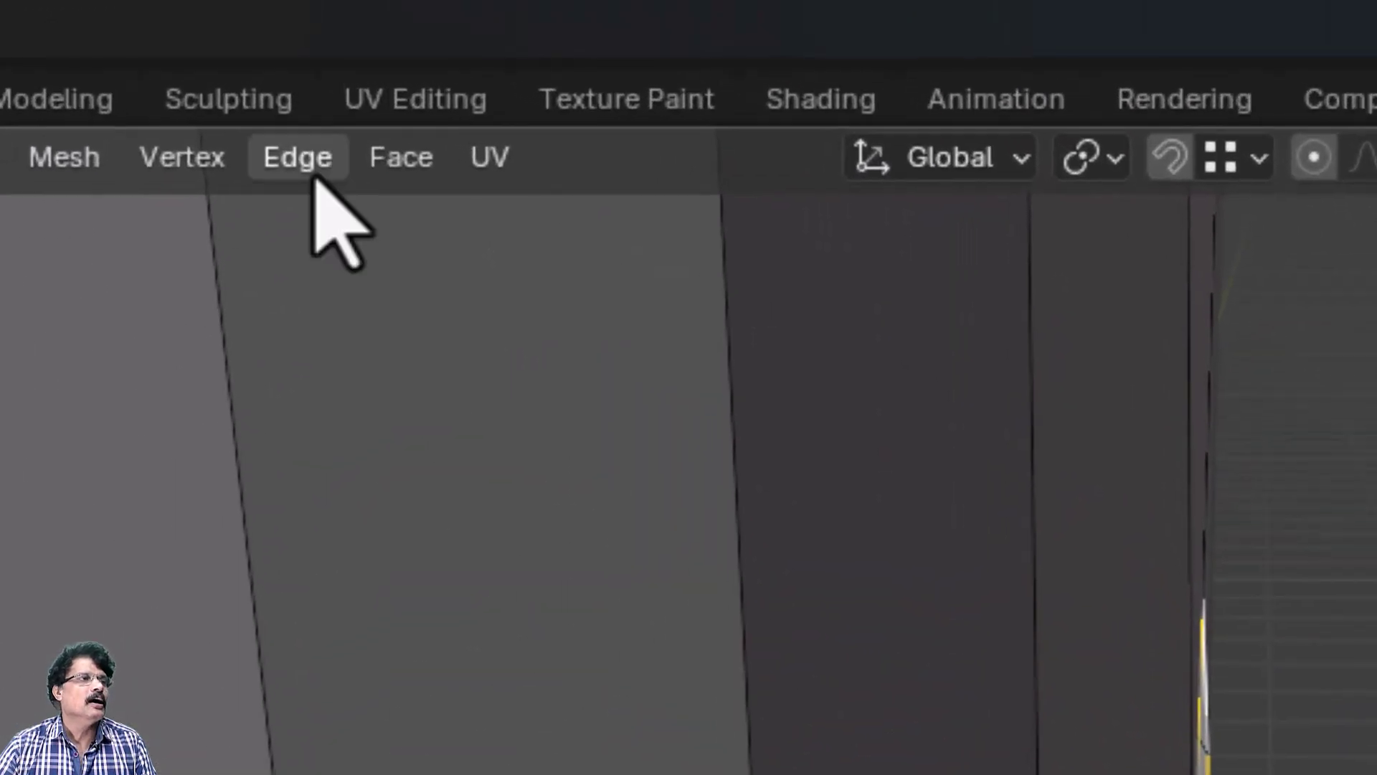
left_click(315, 179)
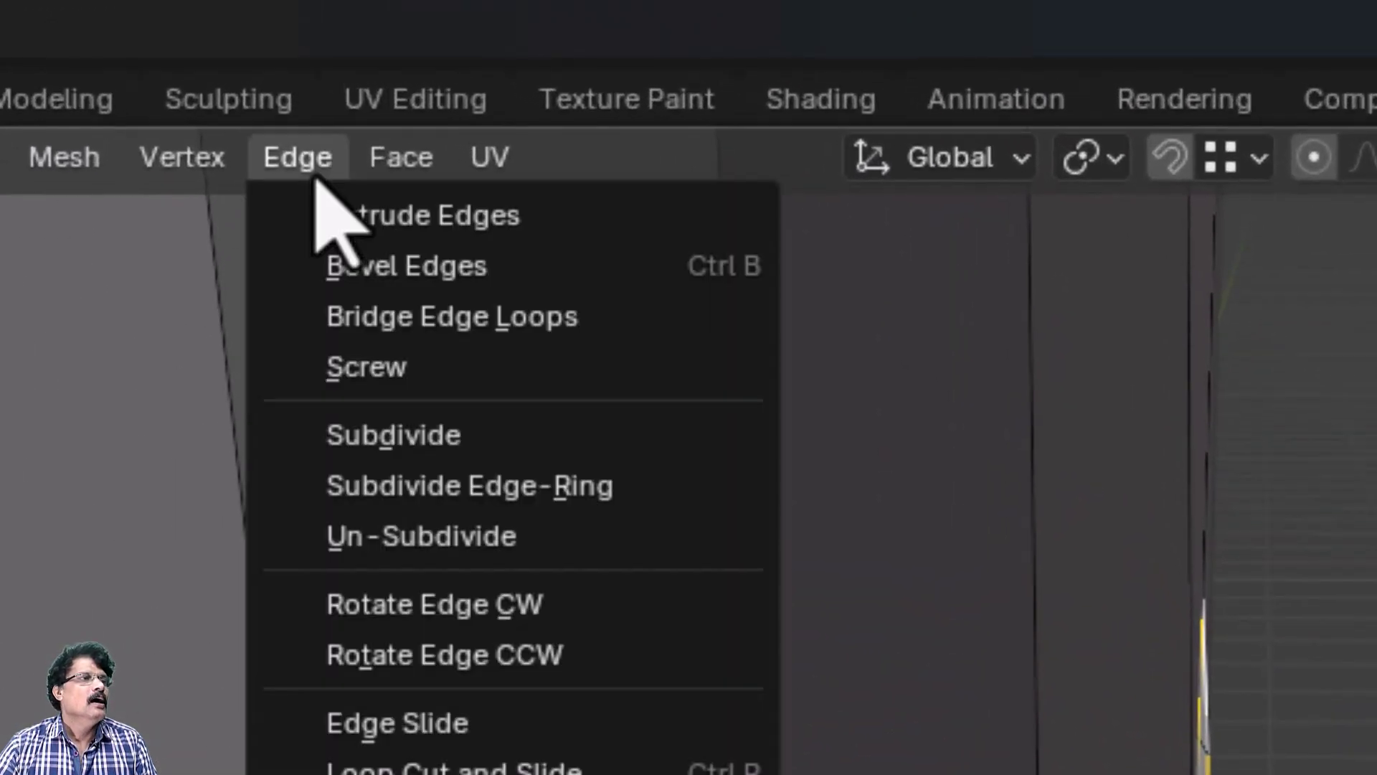
left_click(450, 331)
scroll(729, 383, "down", 2)
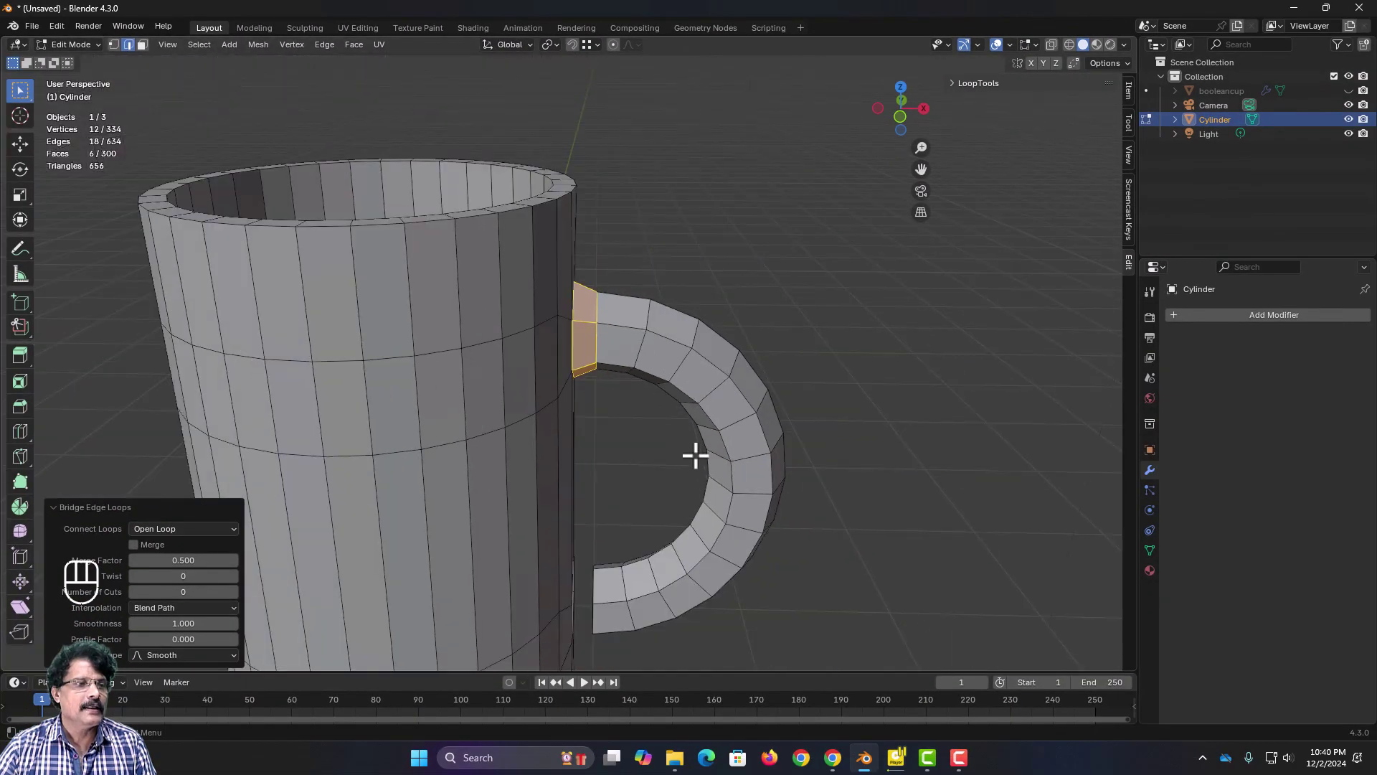
middle_click_drag(695, 456, 663, 435)
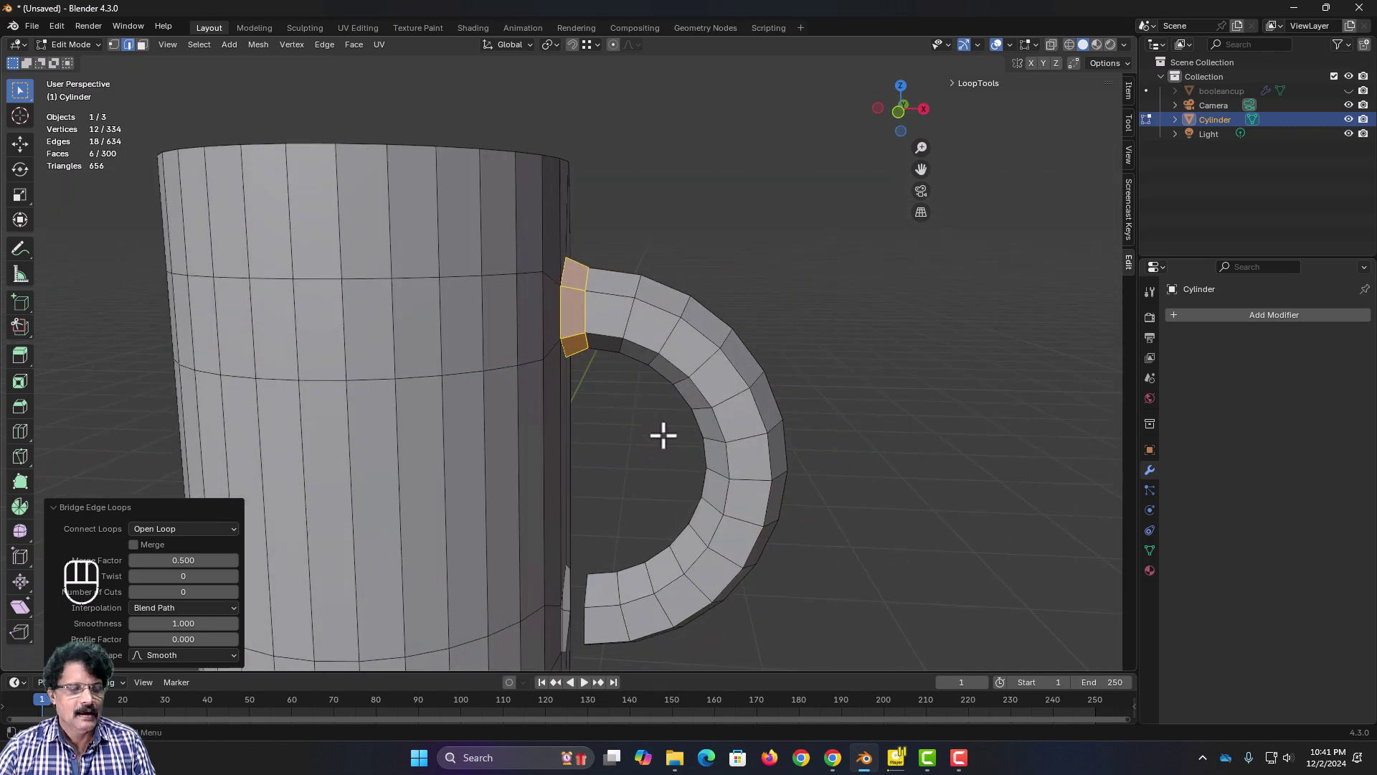
Step: Bridge the handle's lower end loop to the body's lower opening loop, and clear the selection
middle_click_drag(638, 528, 609, 418, "shift")
scroll(628, 385, "up", 6)
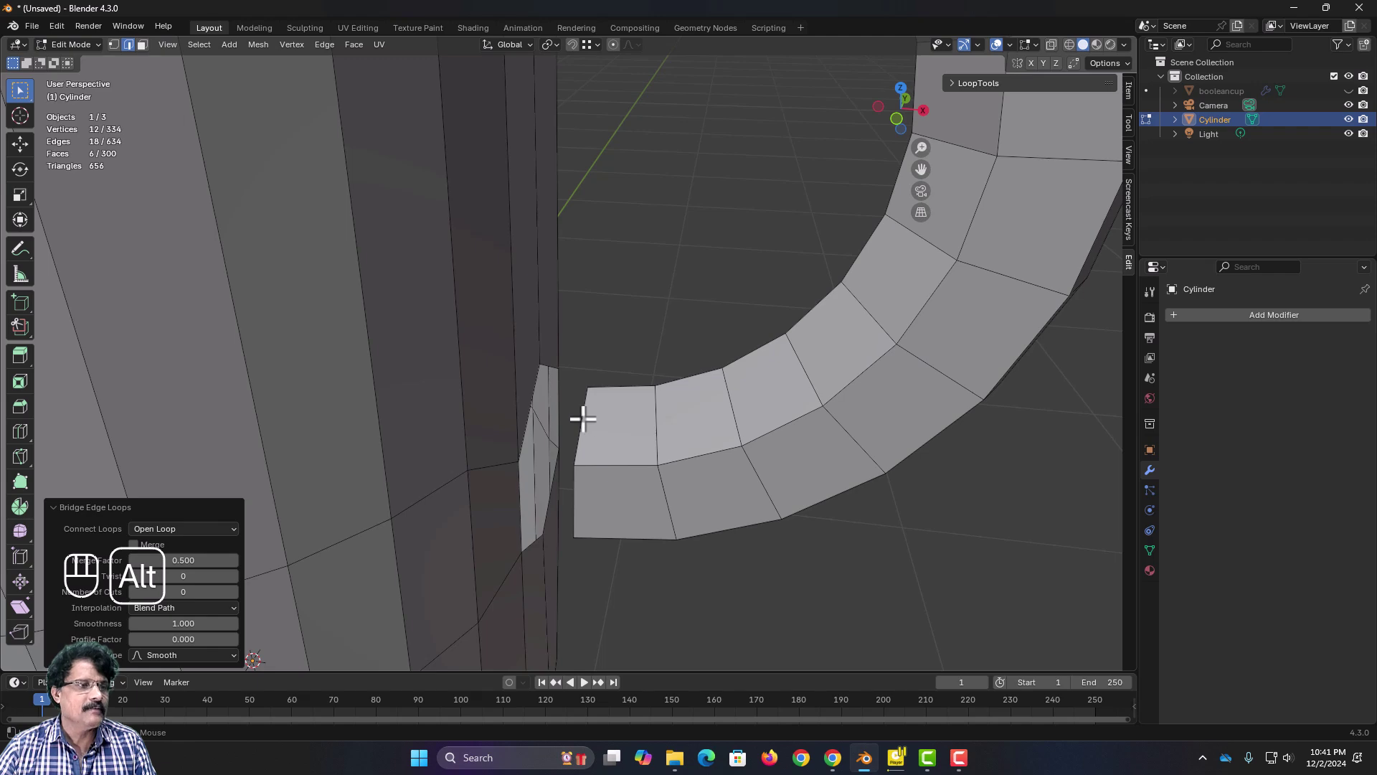
left_click(588, 431, "alt")
middle_click_drag(702, 589, 723, 520, "alt")
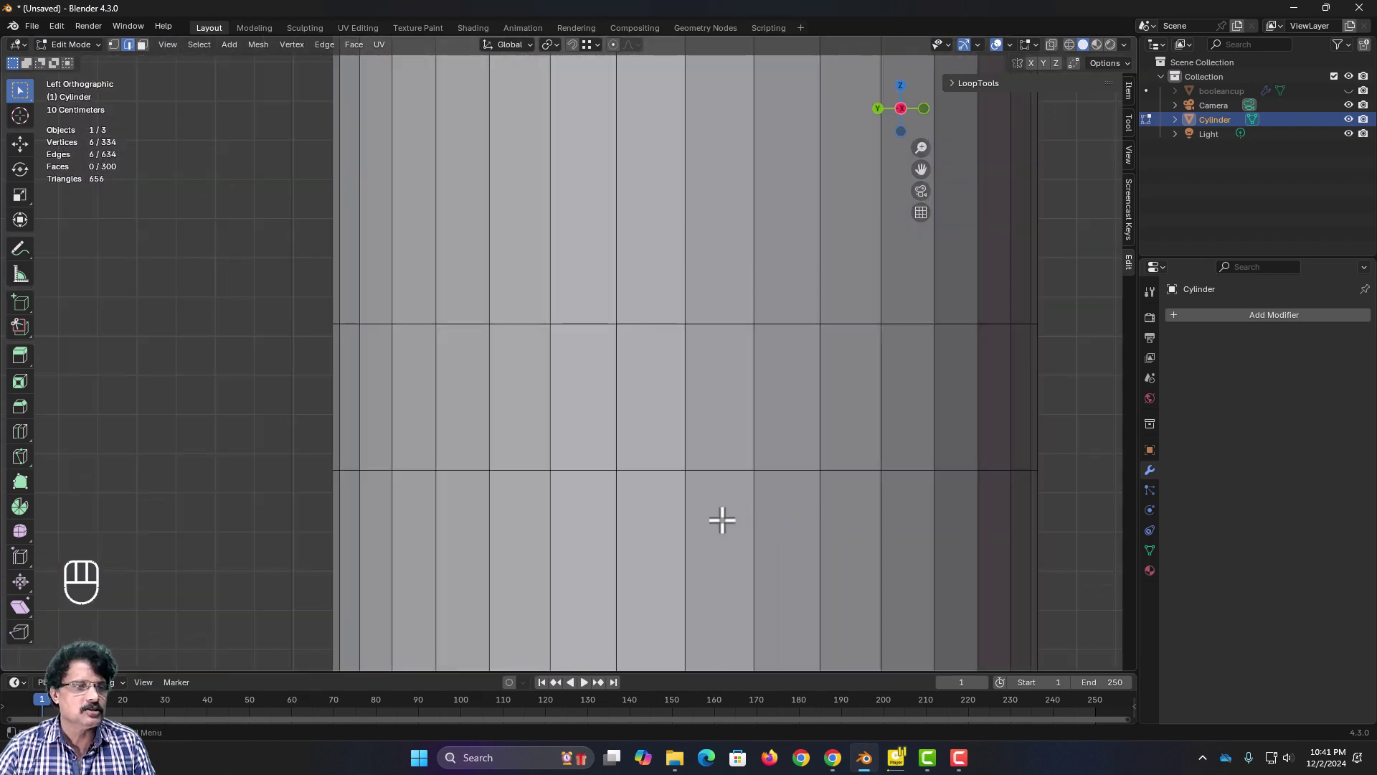
middle_click_drag(637, 543, 667, 431)
scroll(533, 434, "up", 4)
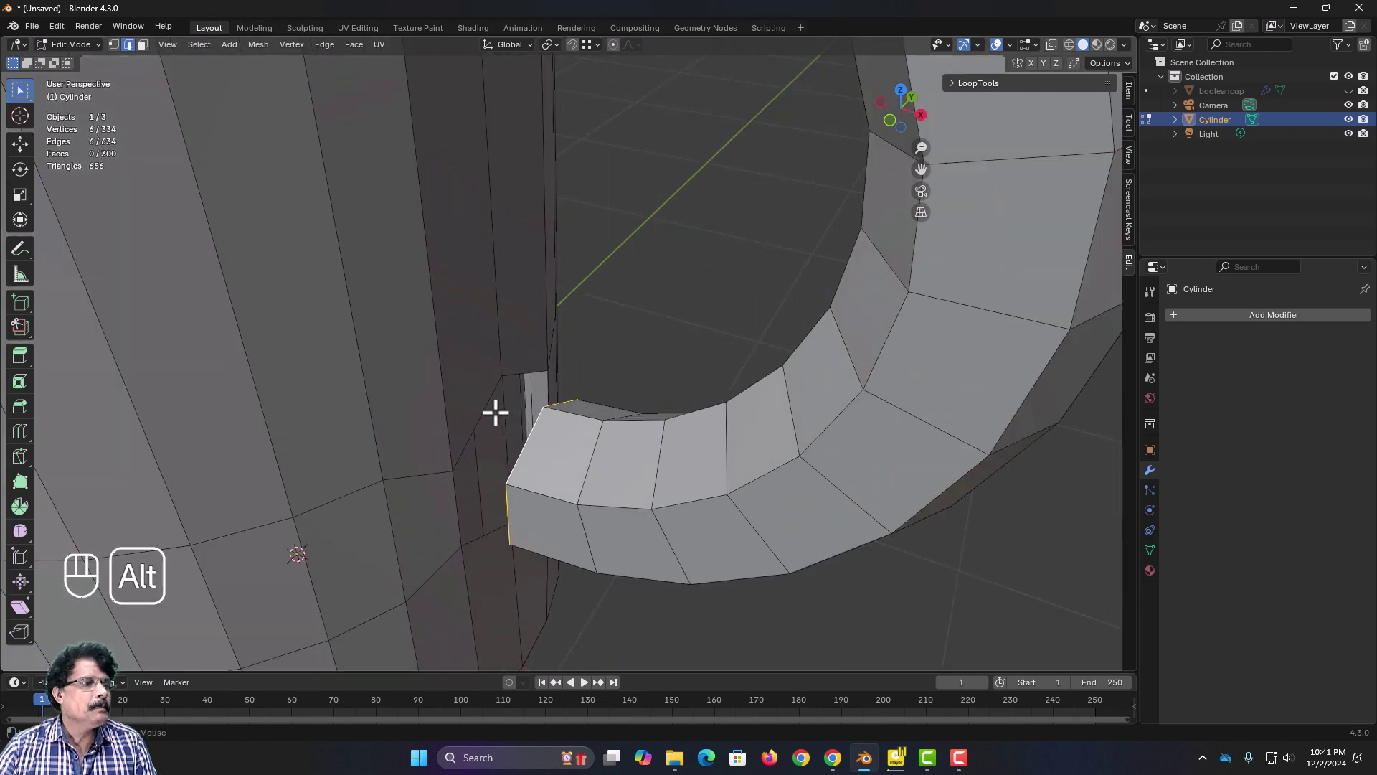
left_click(482, 409, "alt+shift")
middle_click_drag(519, 556, 608, 518)
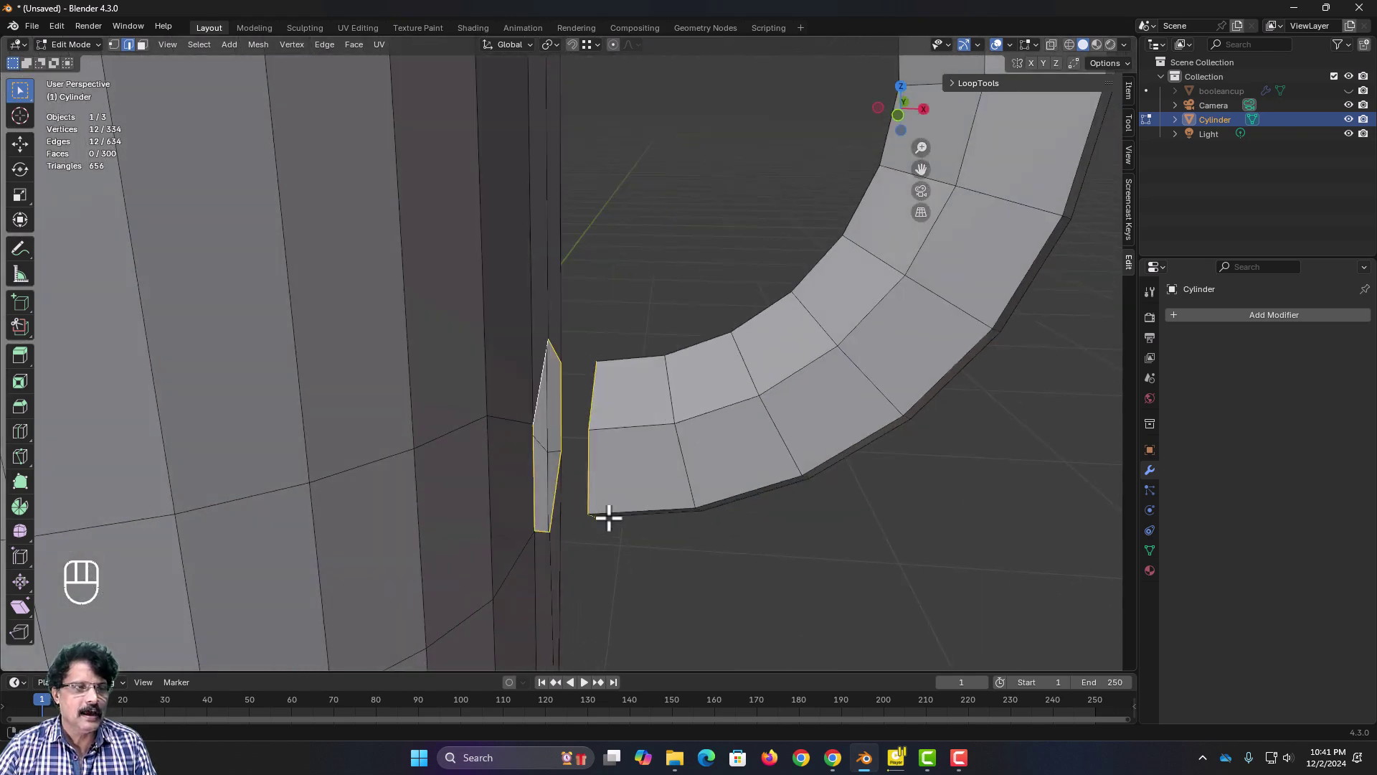
scroll(619, 497, "down", 5)
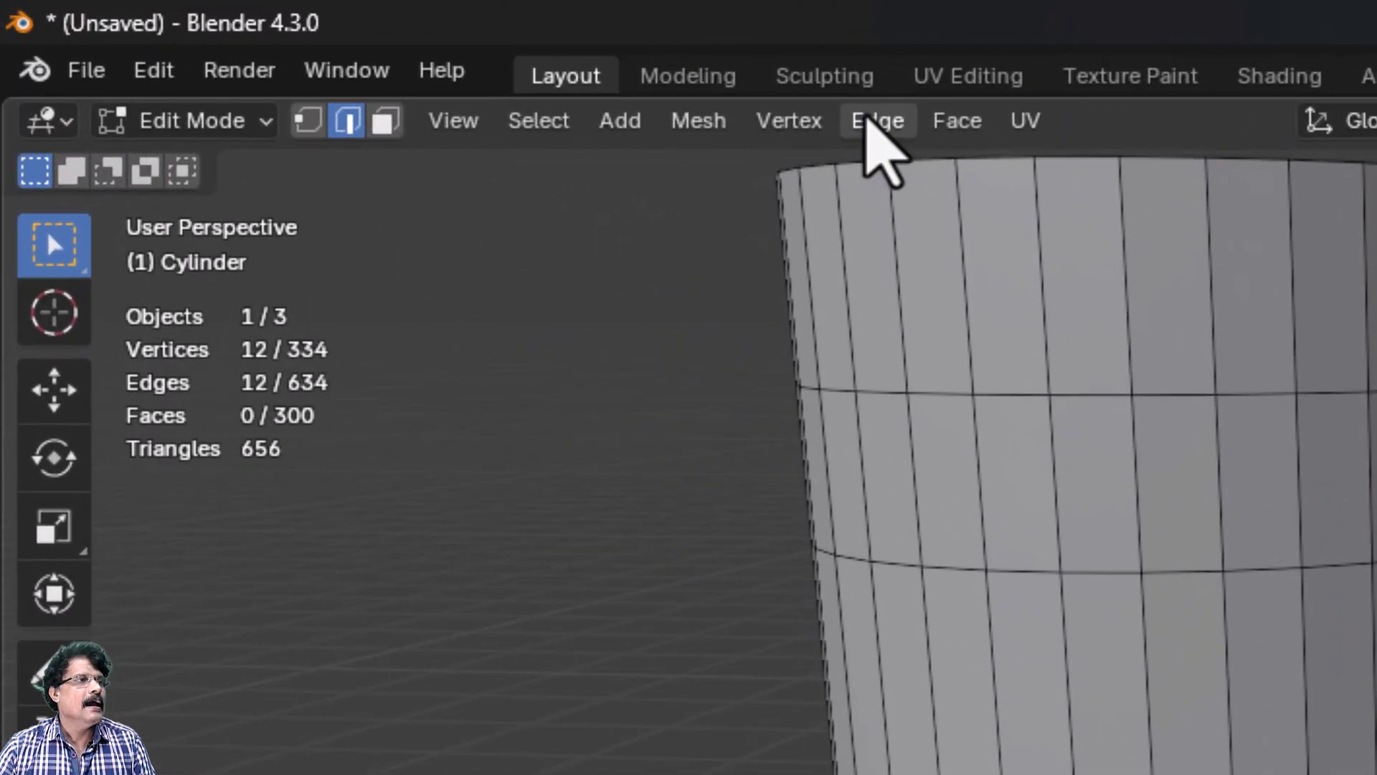
left_click(324, 45)
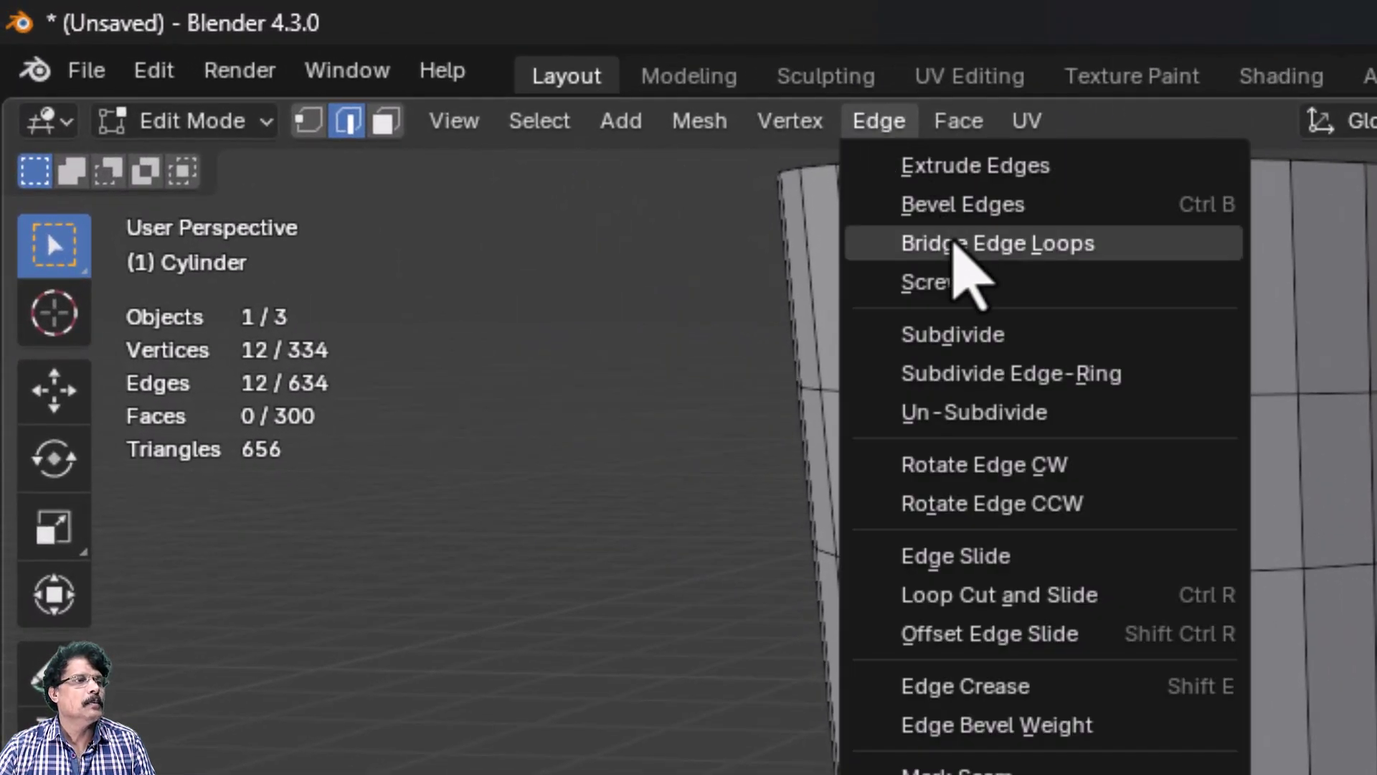
left_click(957, 242)
left_click(823, 489)
scroll(789, 512, "up", 3)
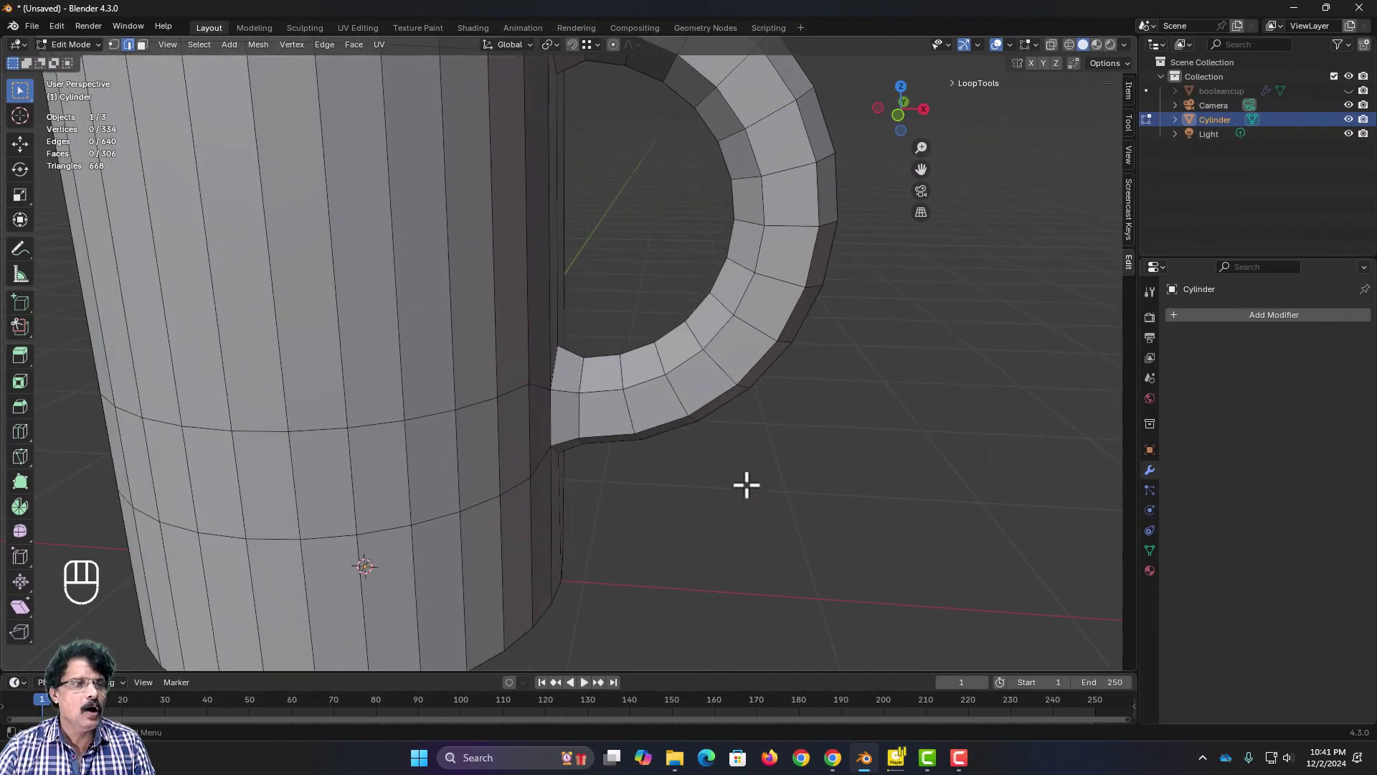
Step: Return to Object Mode and apply Shade Auto Smooth to the mug
middle_click_drag(789, 513, 736, 476)
scroll(737, 476, "up", 2)
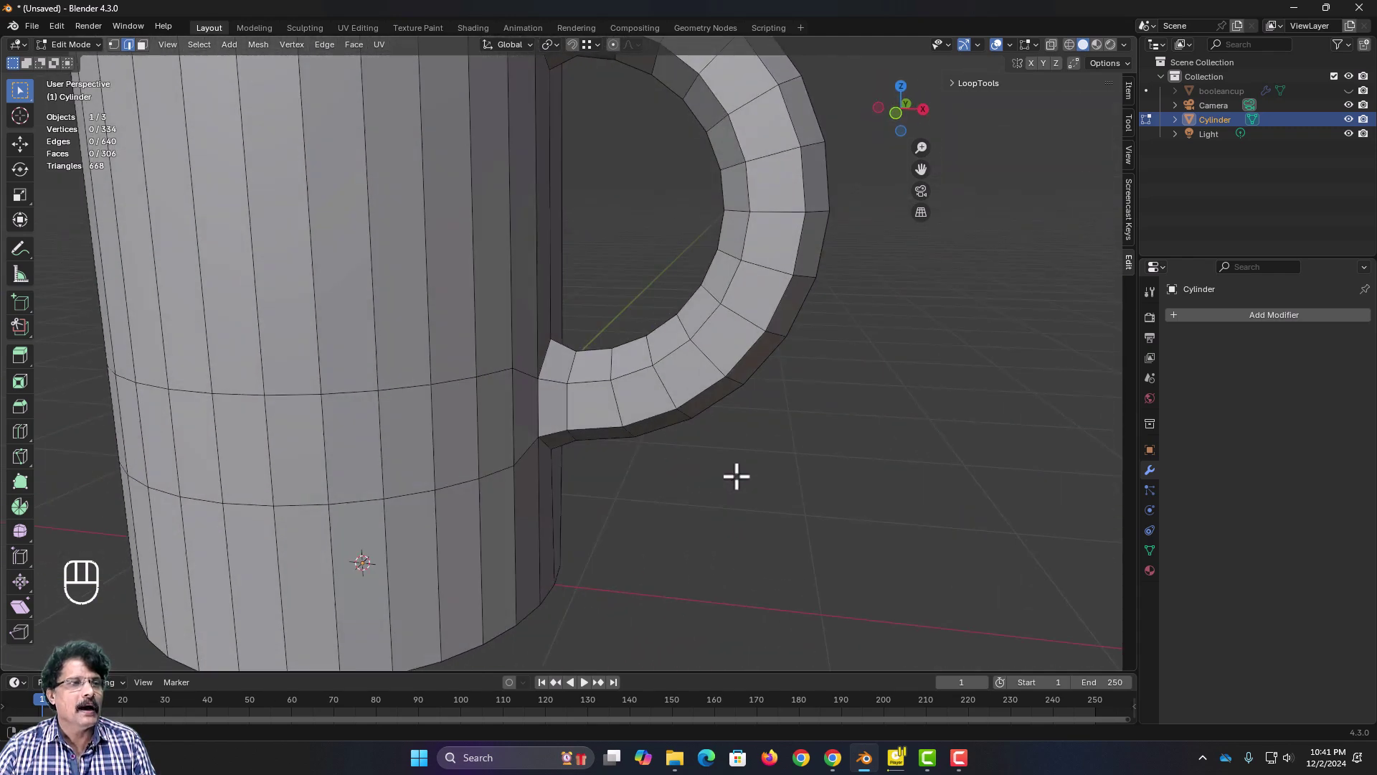
key("KP_1")
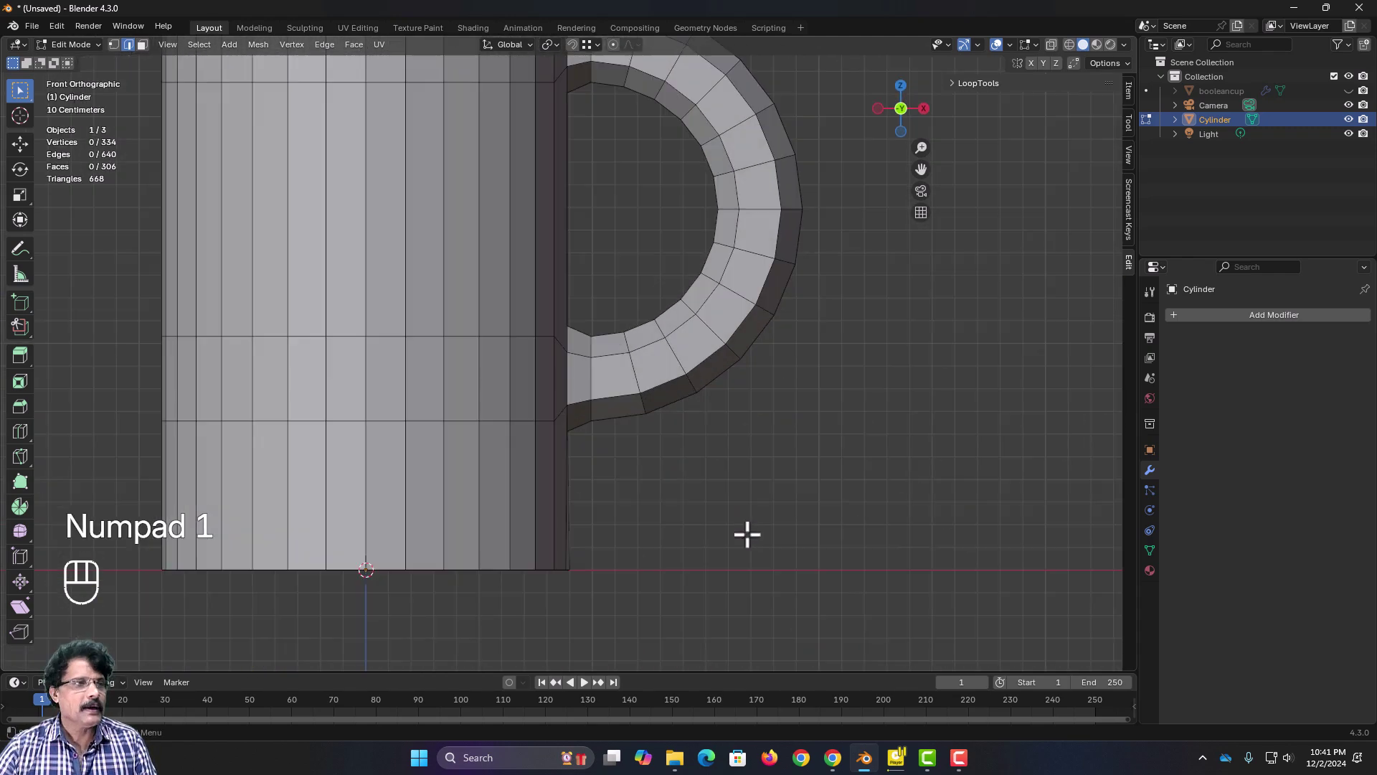
scroll(430, 373, "down", 1)
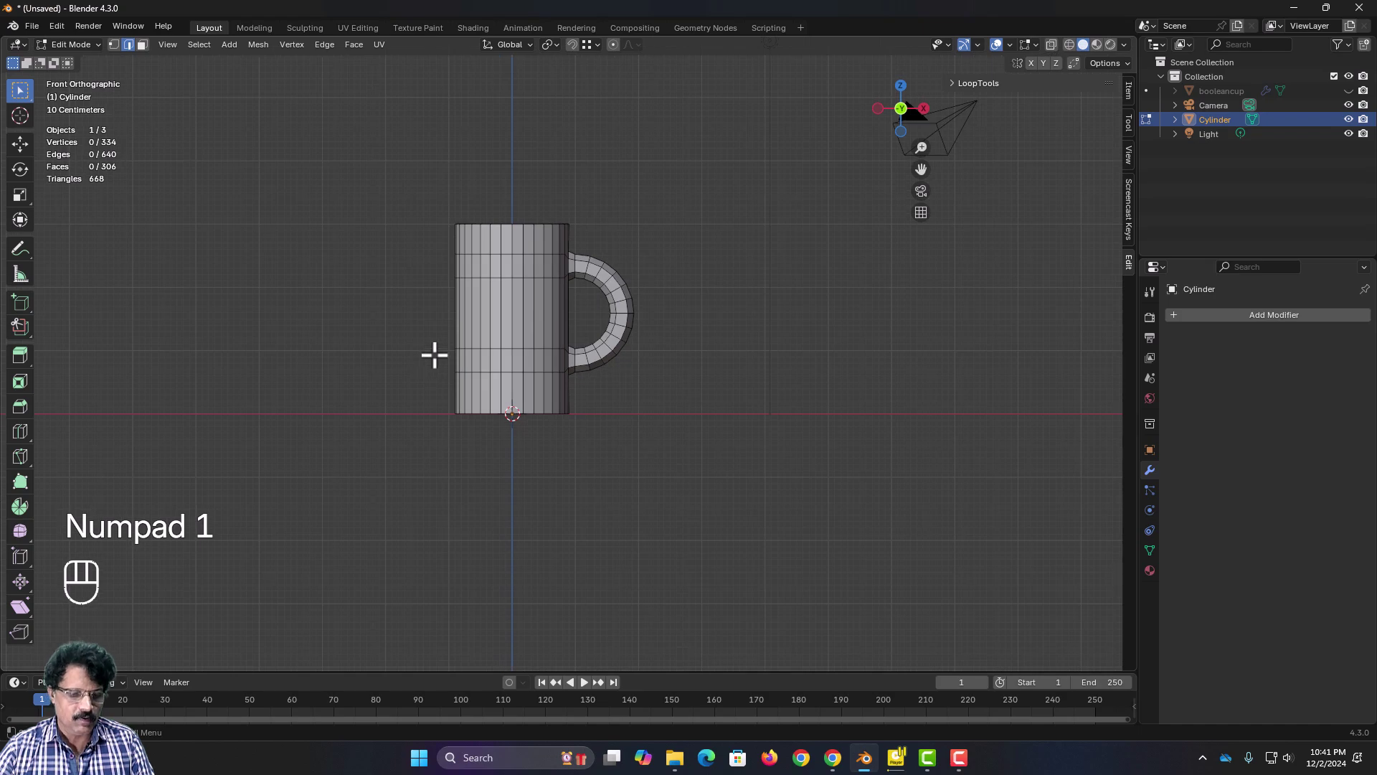
key("Tab")
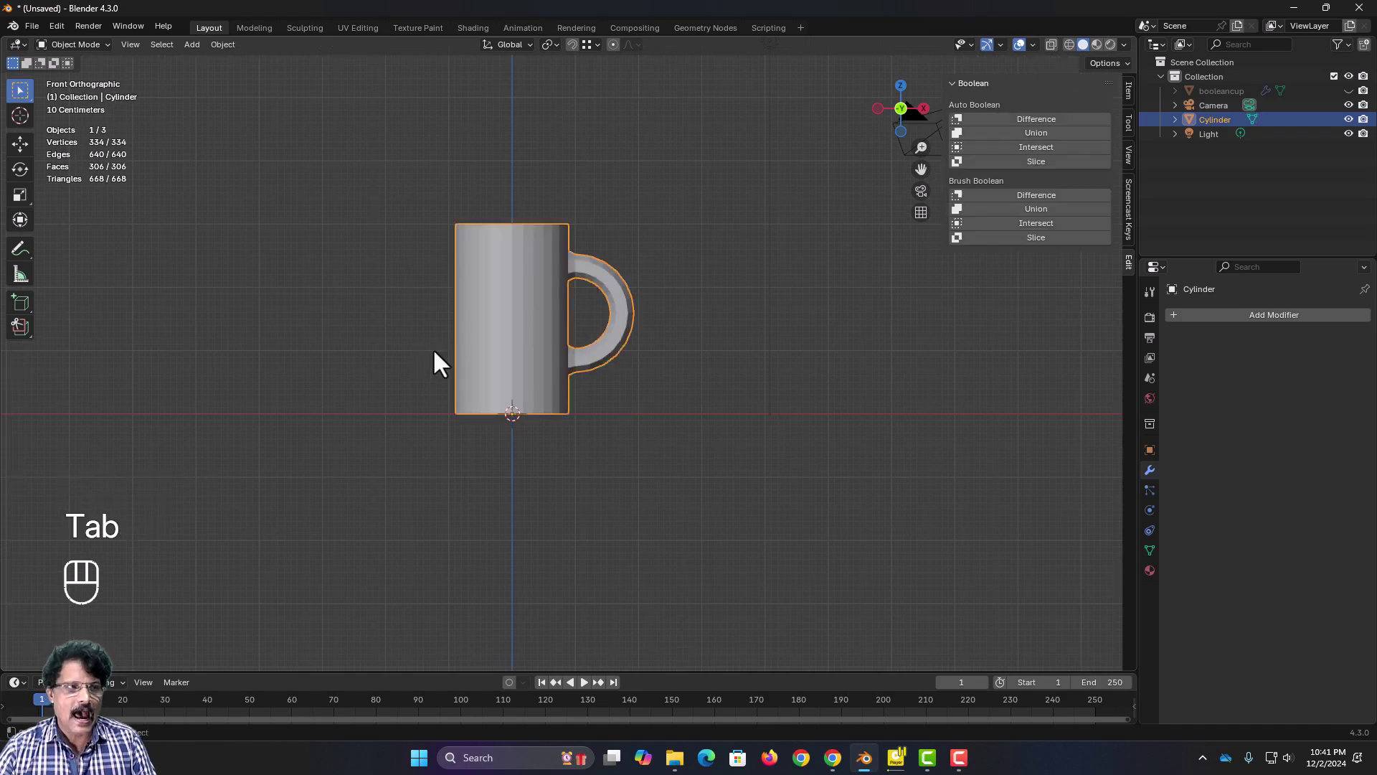
scroll(455, 359, "up", 3)
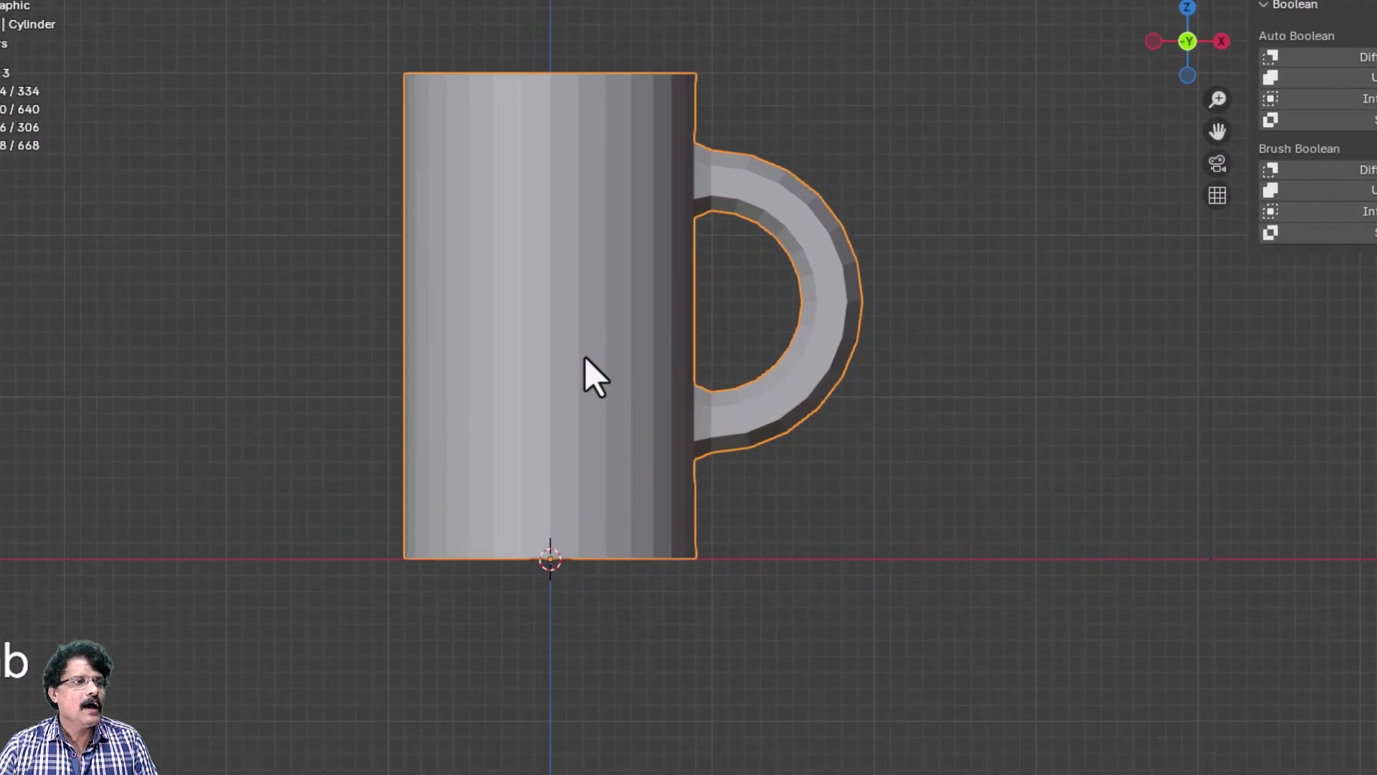
right_click(497, 315)
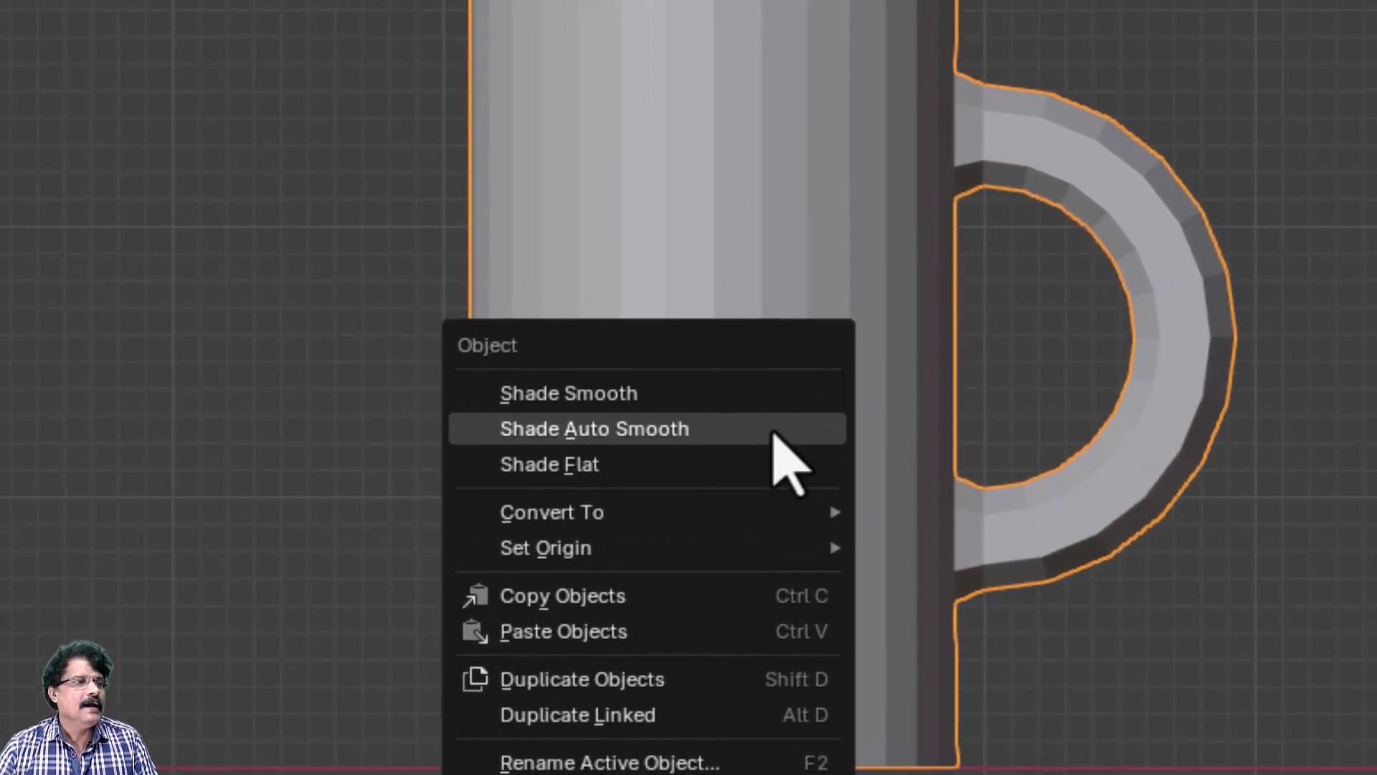
left_click(773, 430)
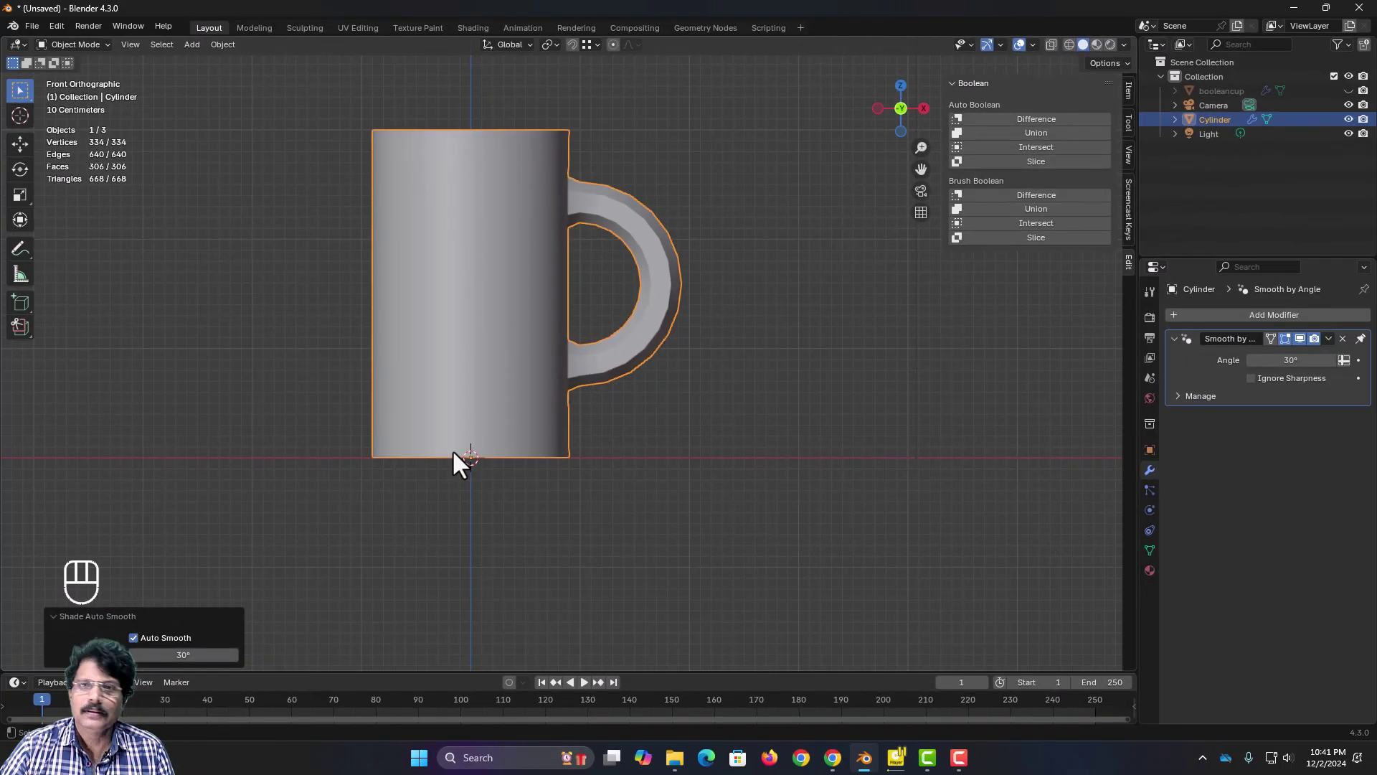
Step: Add a Subdivision Surface modifier to the mug
middle_click_drag(788, 306, 771, 347)
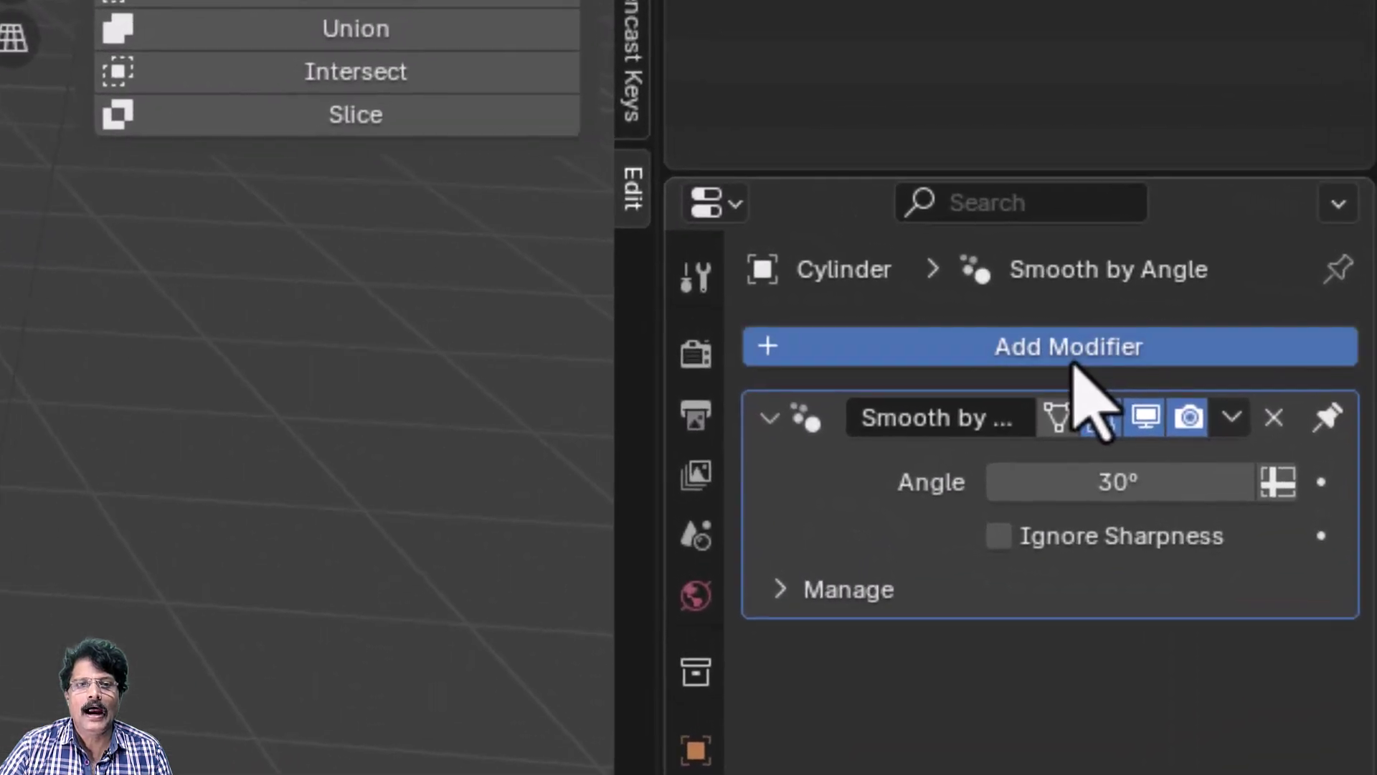
left_click(1275, 317)
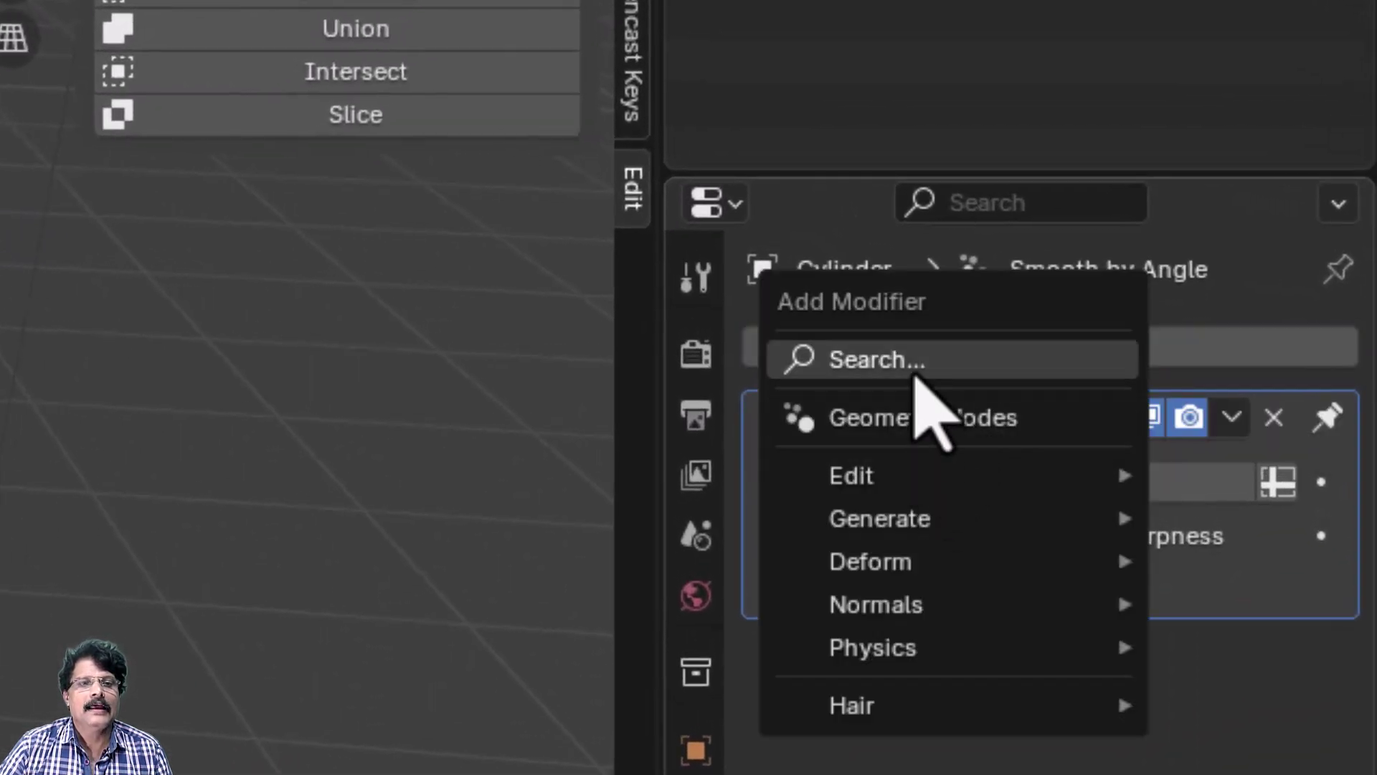
left_click(915, 362)
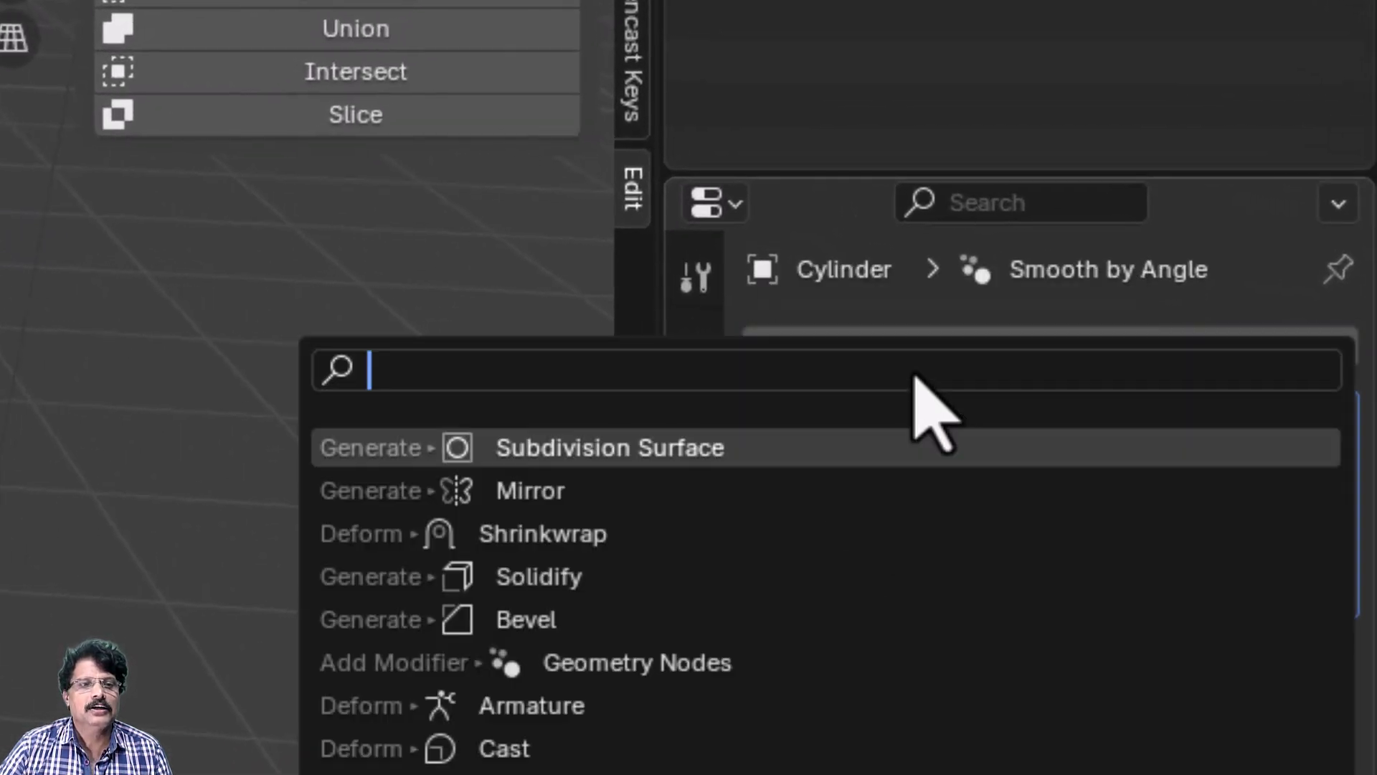
left_click(683, 448)
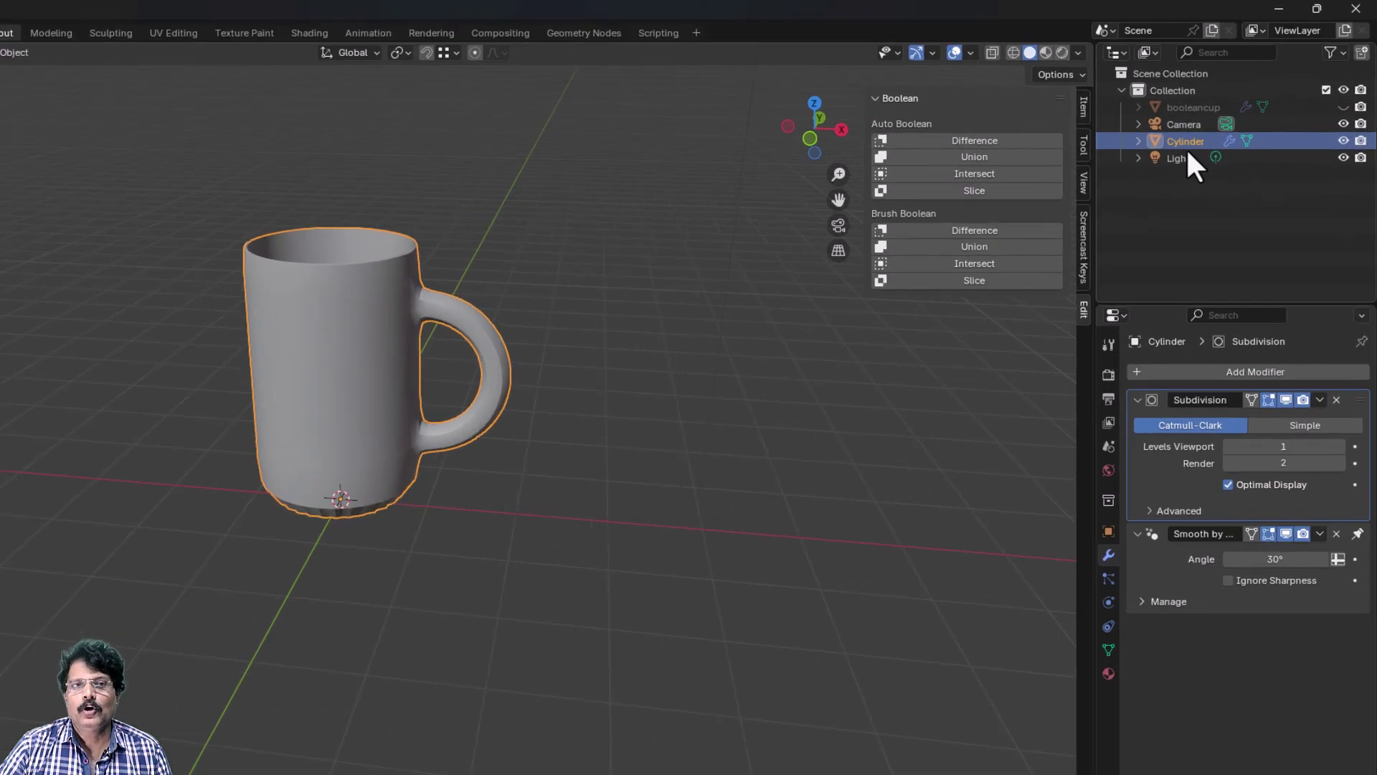
Step: Rename the Cylinder object as righttopologycup
double_click(1206, 119)
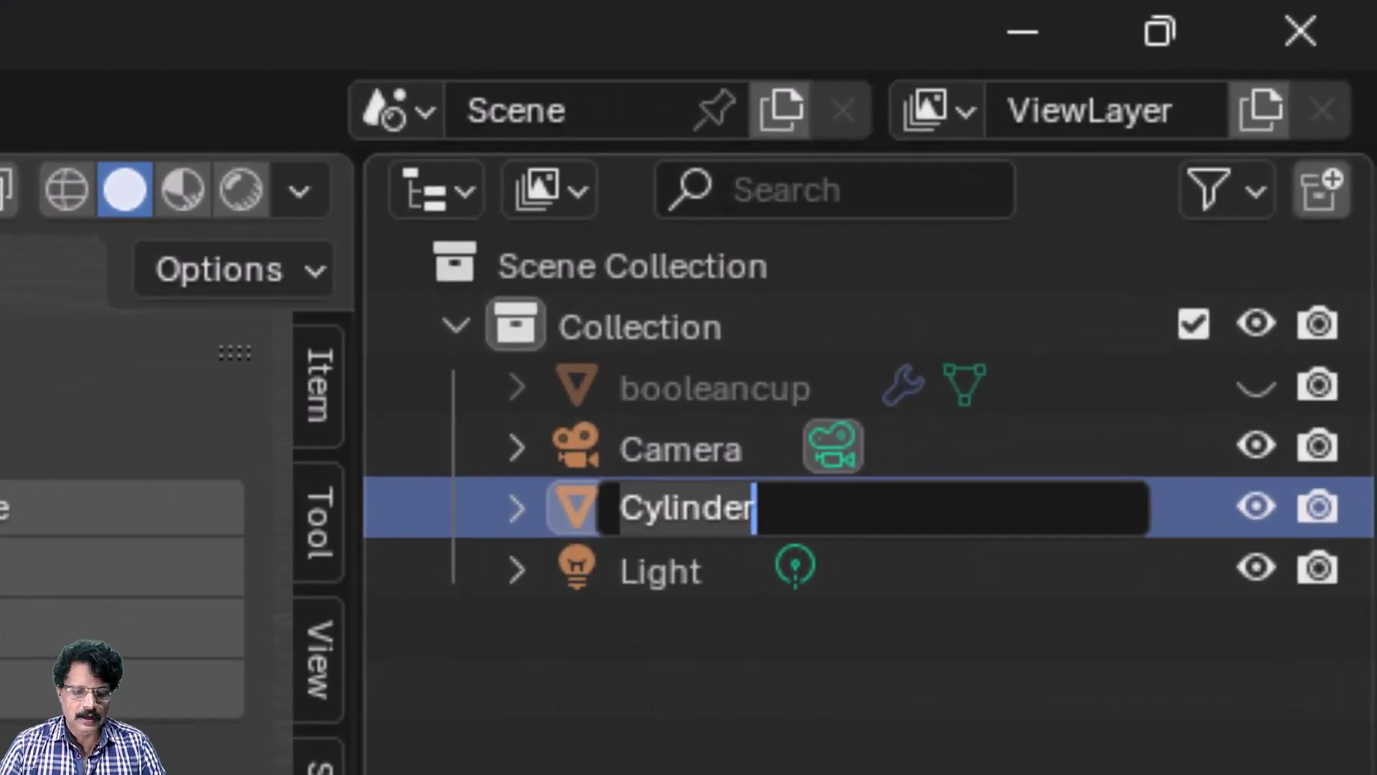
type("right")
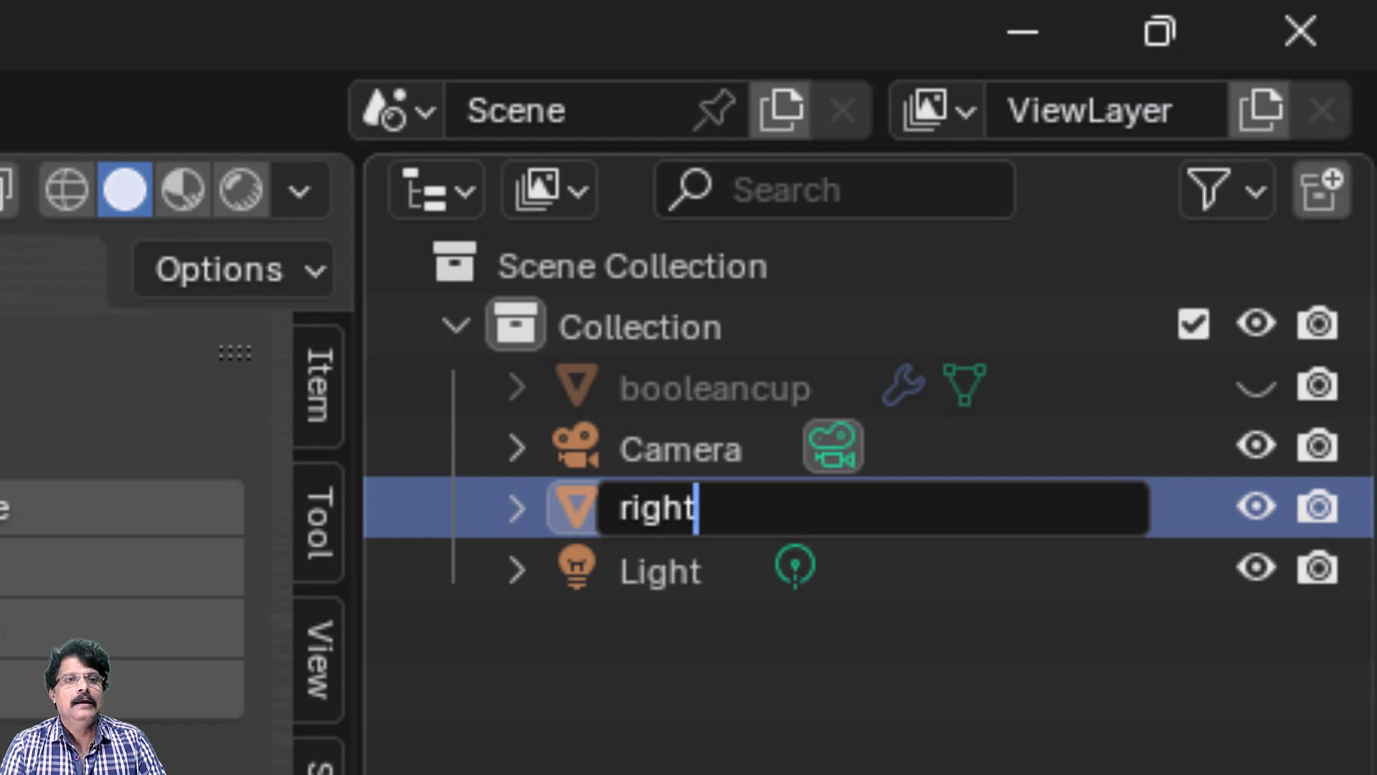
type("topology")
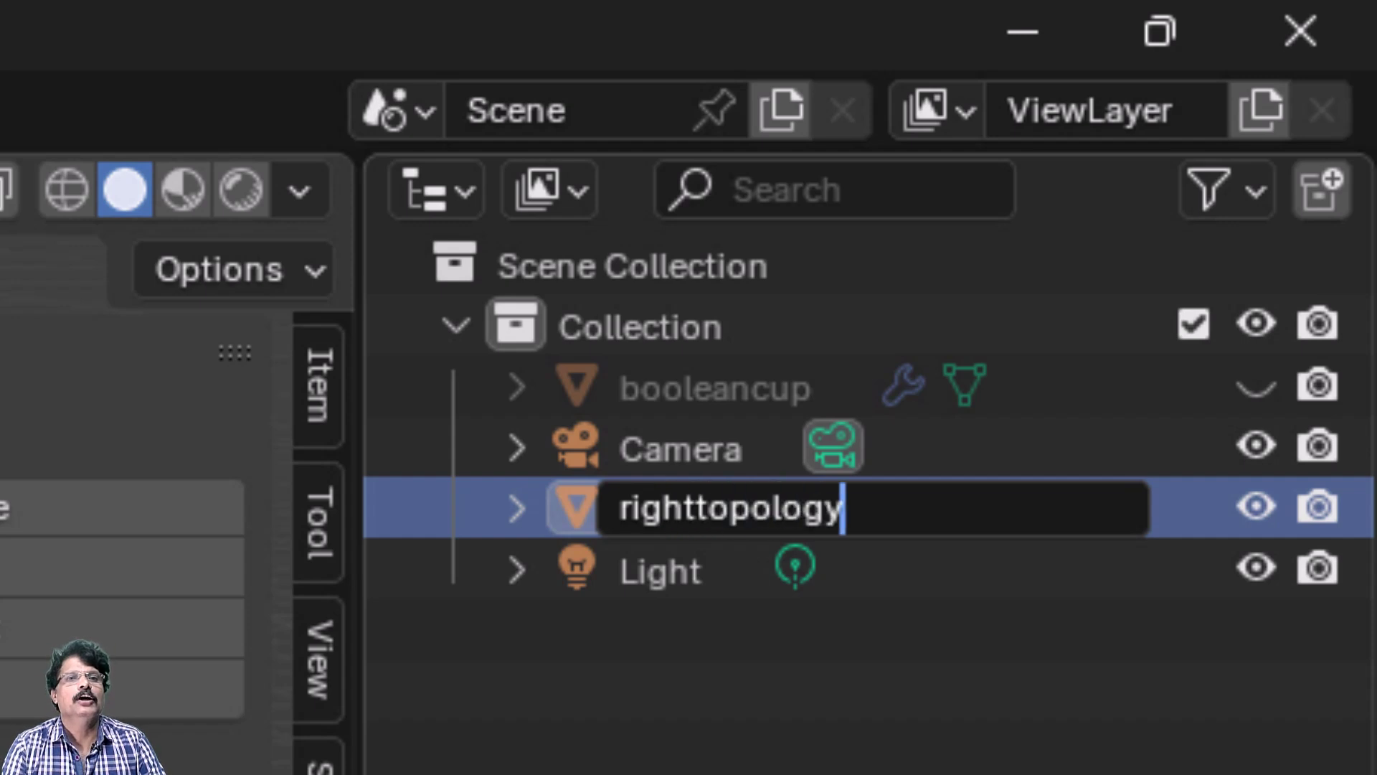
type("cup")
key("Return")
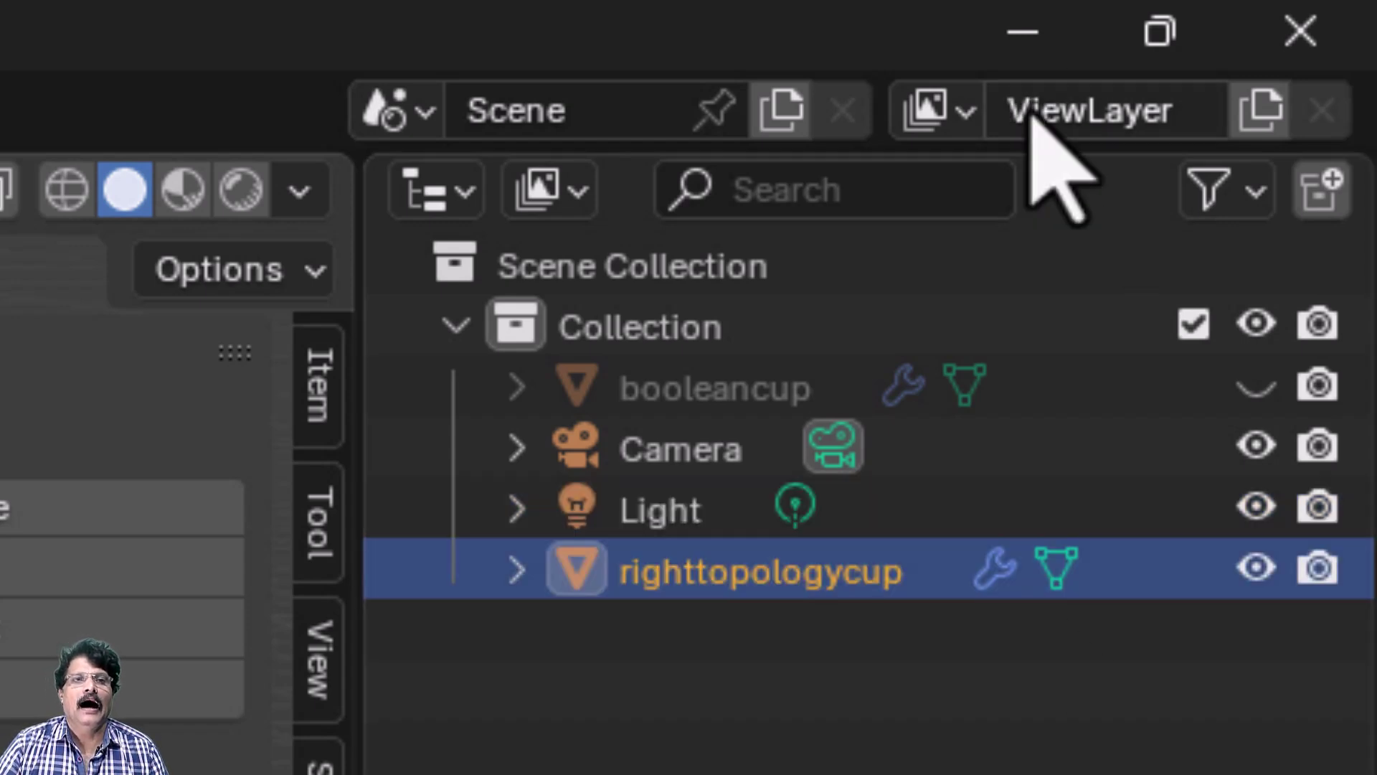
Step: Unhide the booleancup object and move it beside righttopologycup on the handle side
left_click(1257, 388)
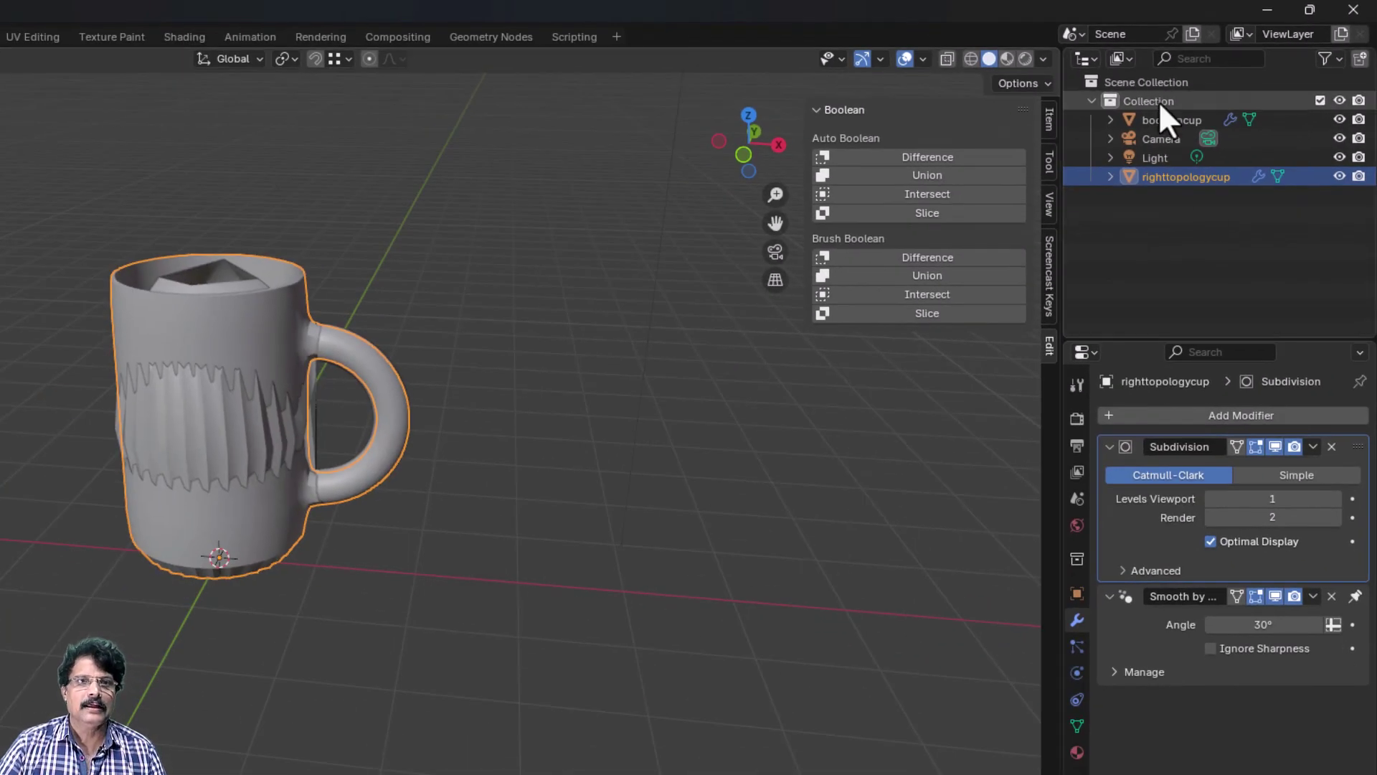
left_click(1163, 138)
left_click(1152, 119)
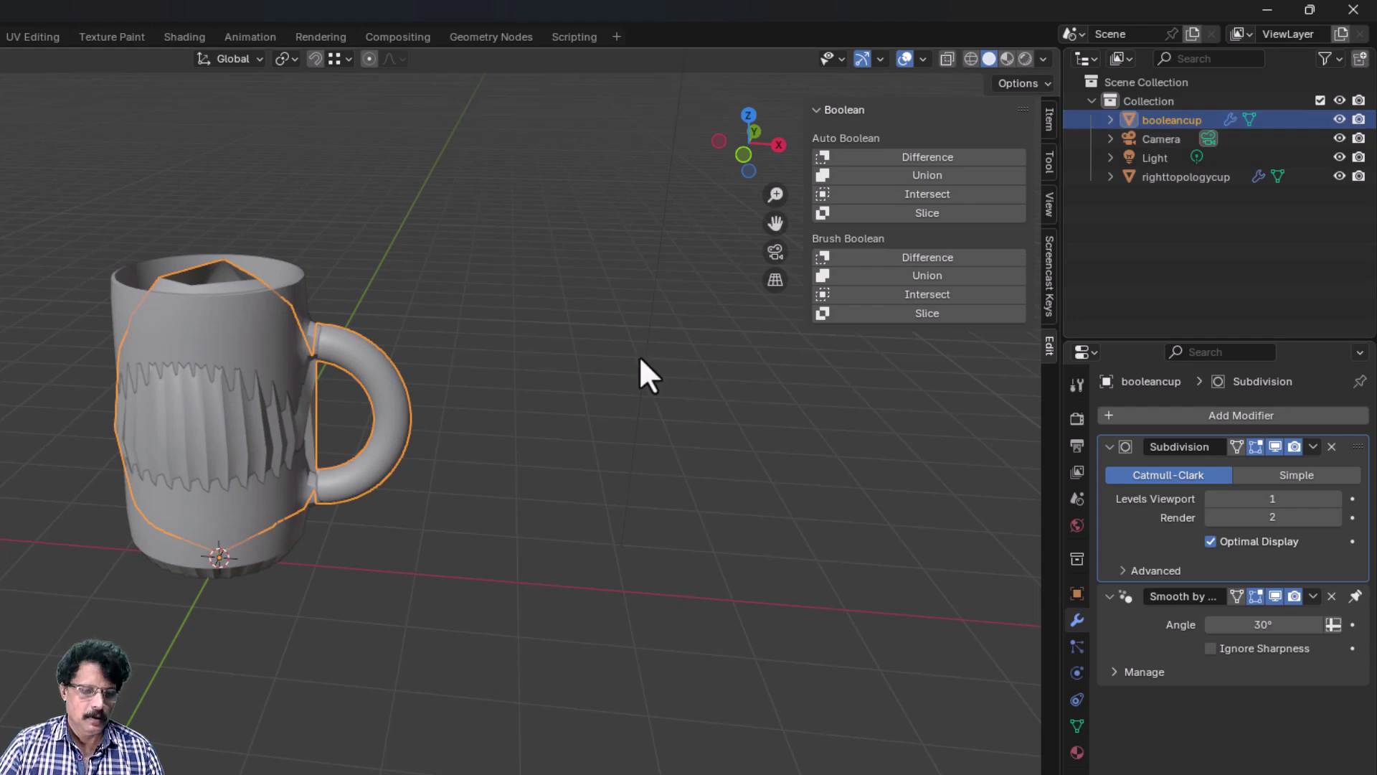
key("g")
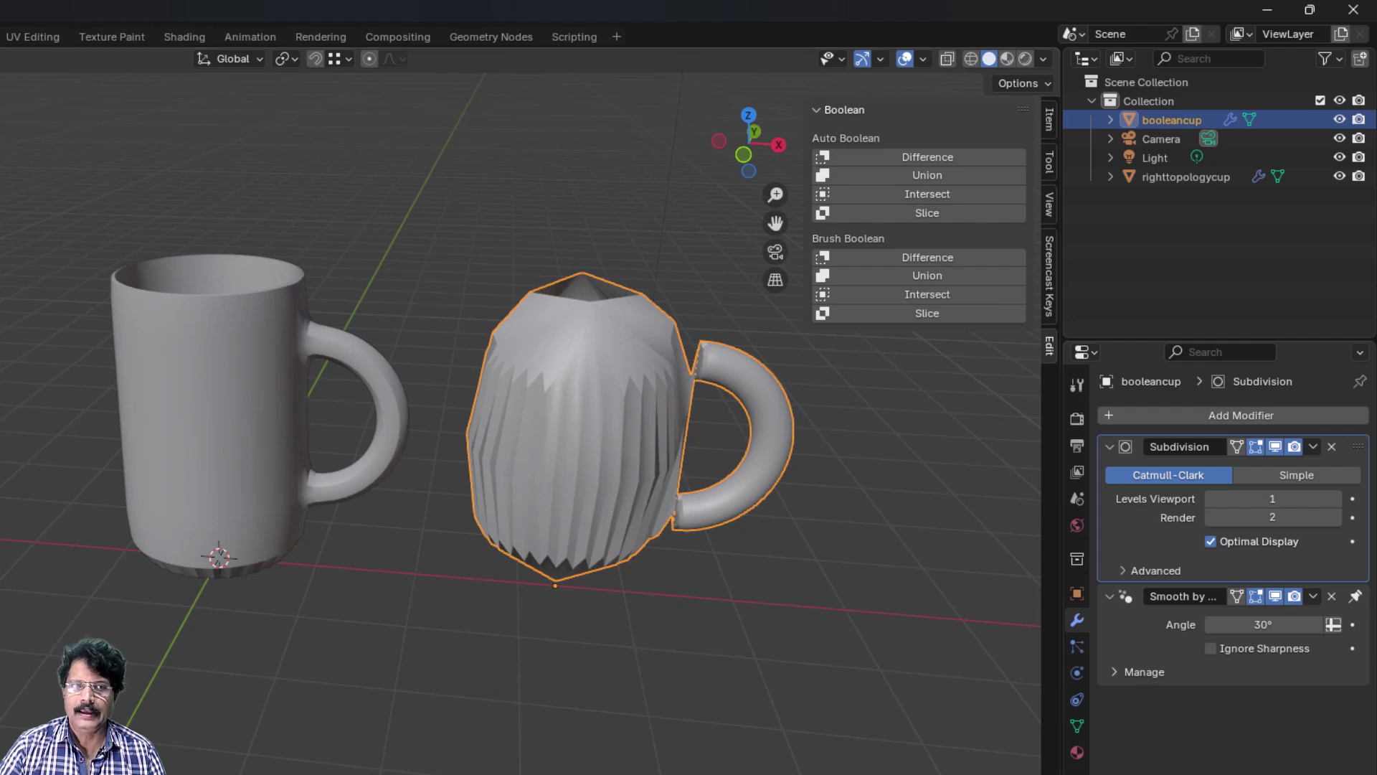
Step: Open righttopologycup in Edit Mode and turn off the viewport display of its Subdivision modifier
left_click(248, 489)
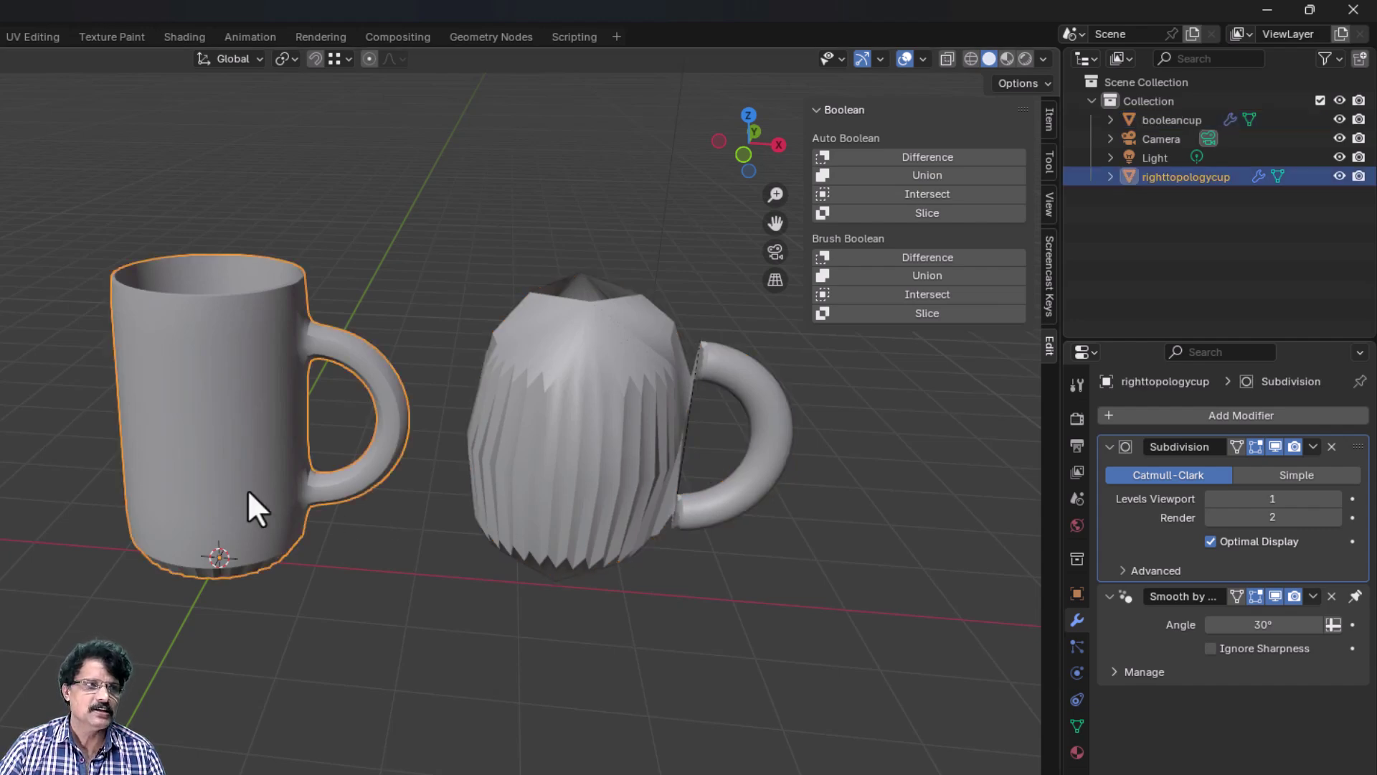
middle_click_drag(248, 510, 280, 387)
scroll(242, 509, "up", 6)
scroll(225, 561, "down", 3)
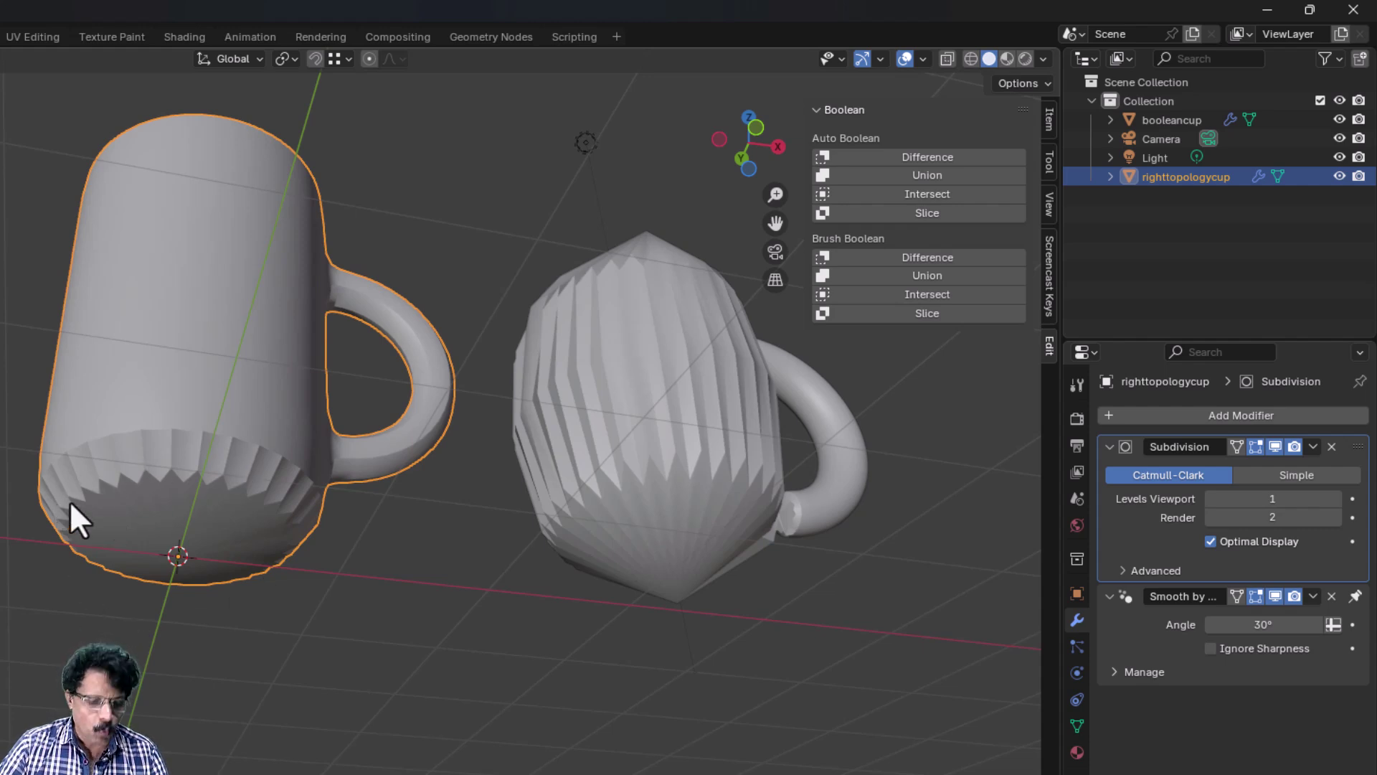
key("KP_1")
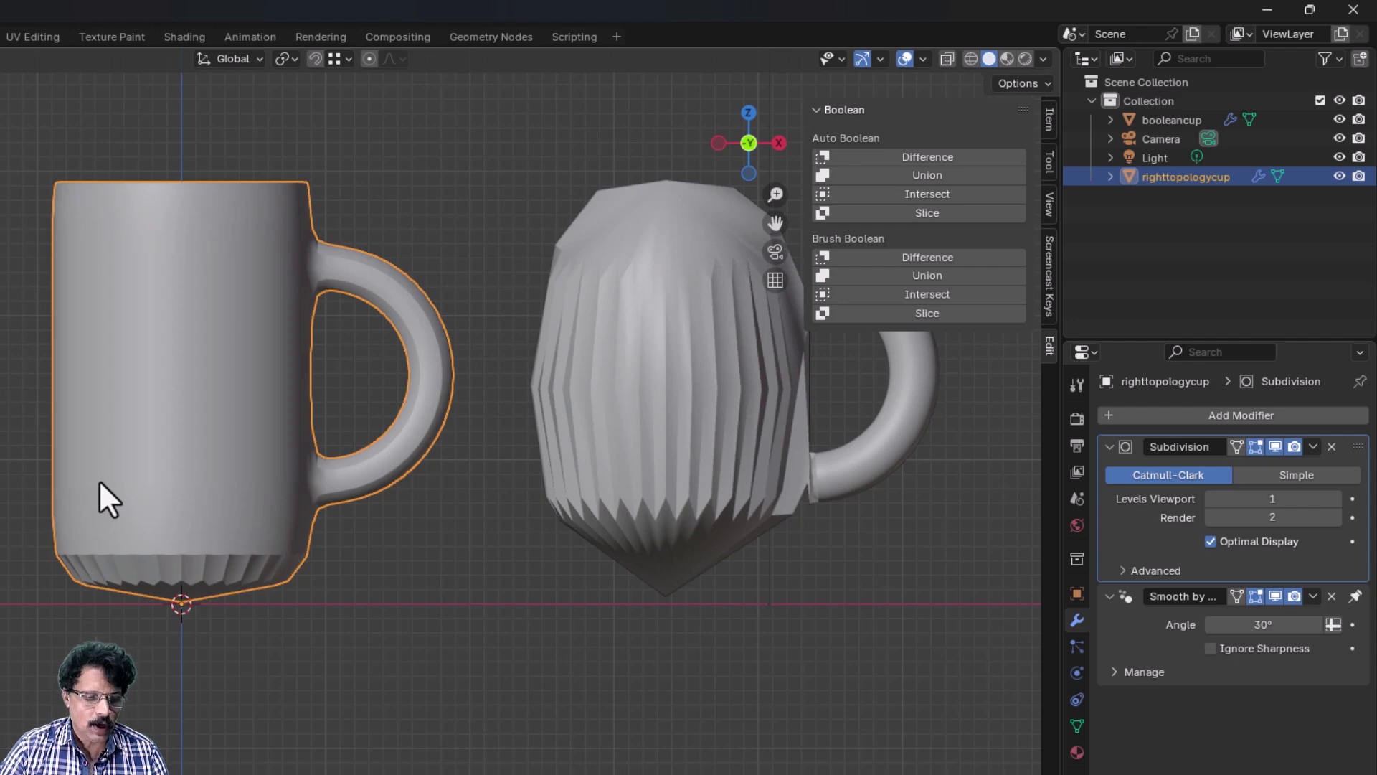
key("Tab")
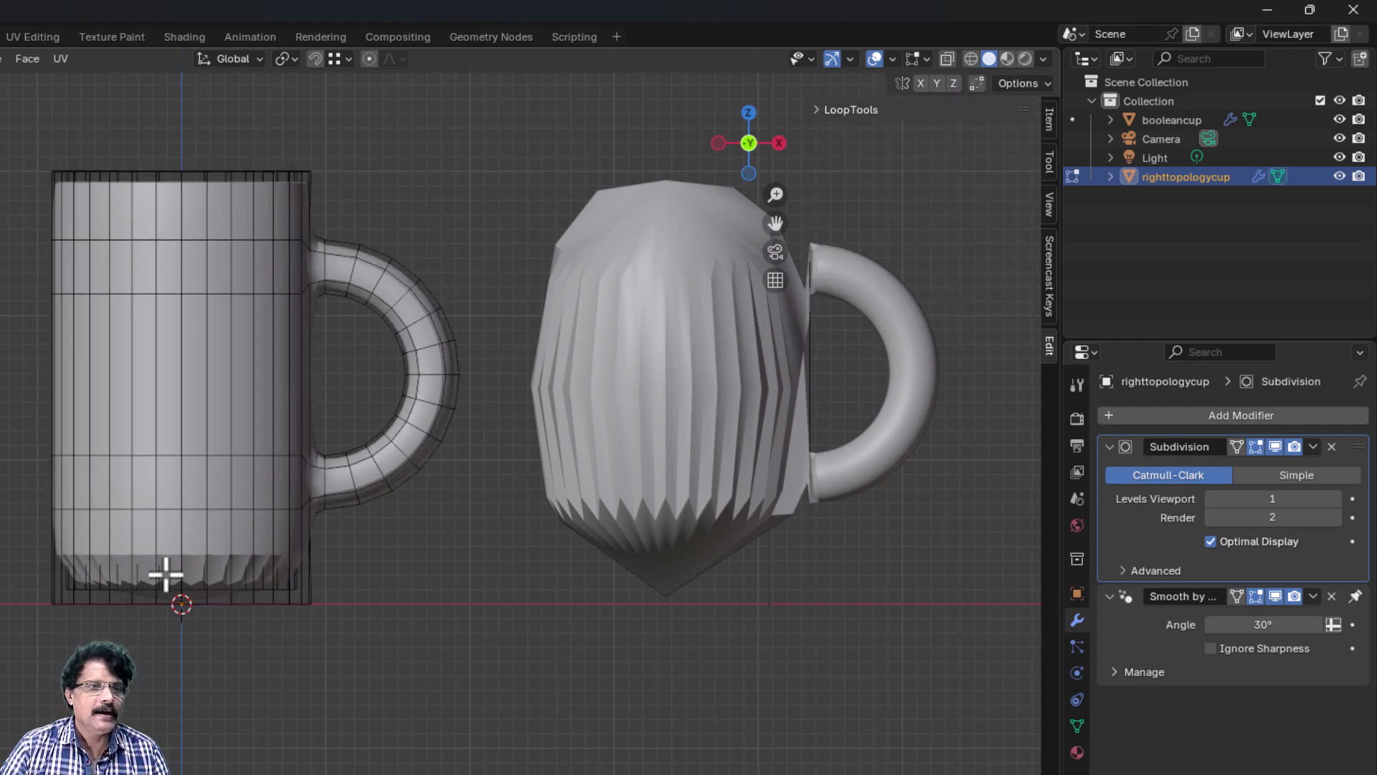
middle_click_drag(289, 696, 276, 640)
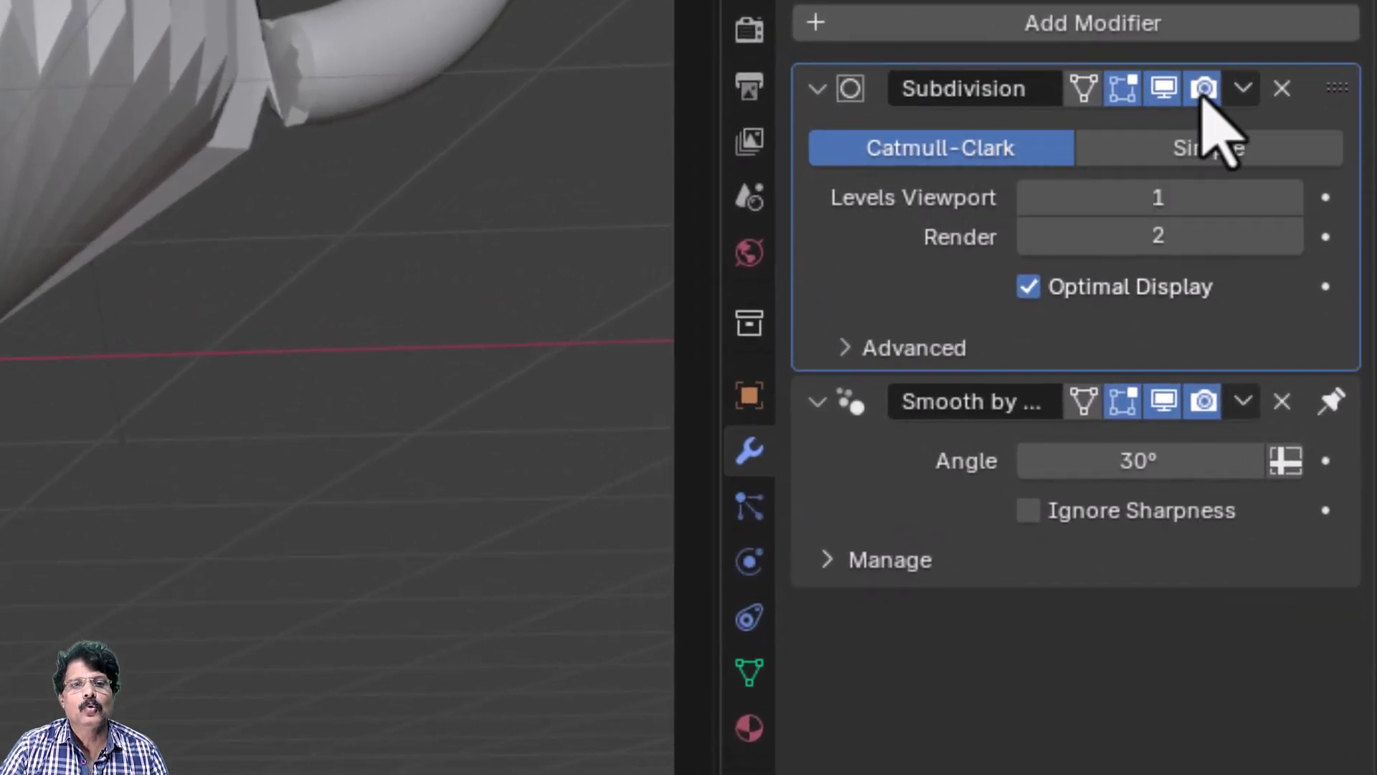
left_click(1163, 95)
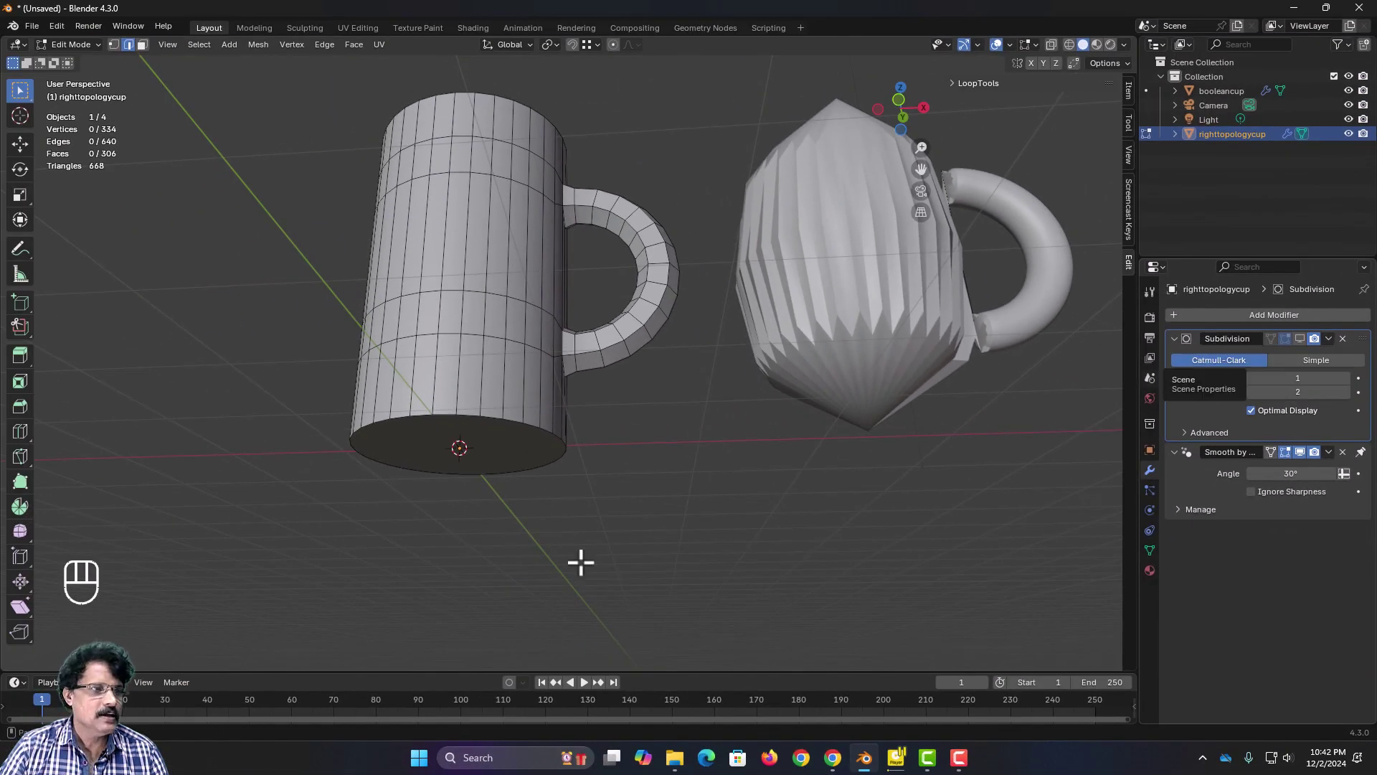
Step: Inset the mug's bottom face twice, by about 0.19 m and about 0.31 m
middle_click_drag(581, 559, 566, 500)
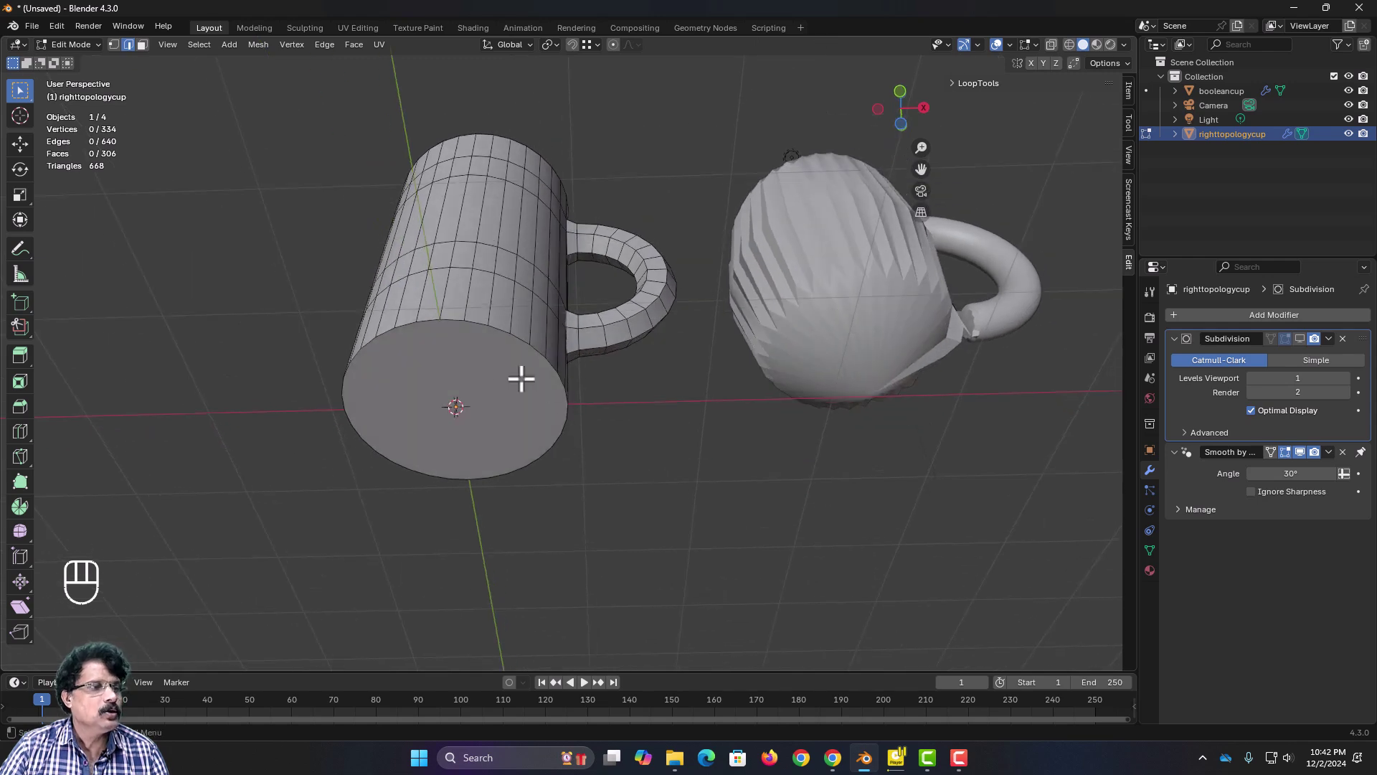
left_click(140, 44)
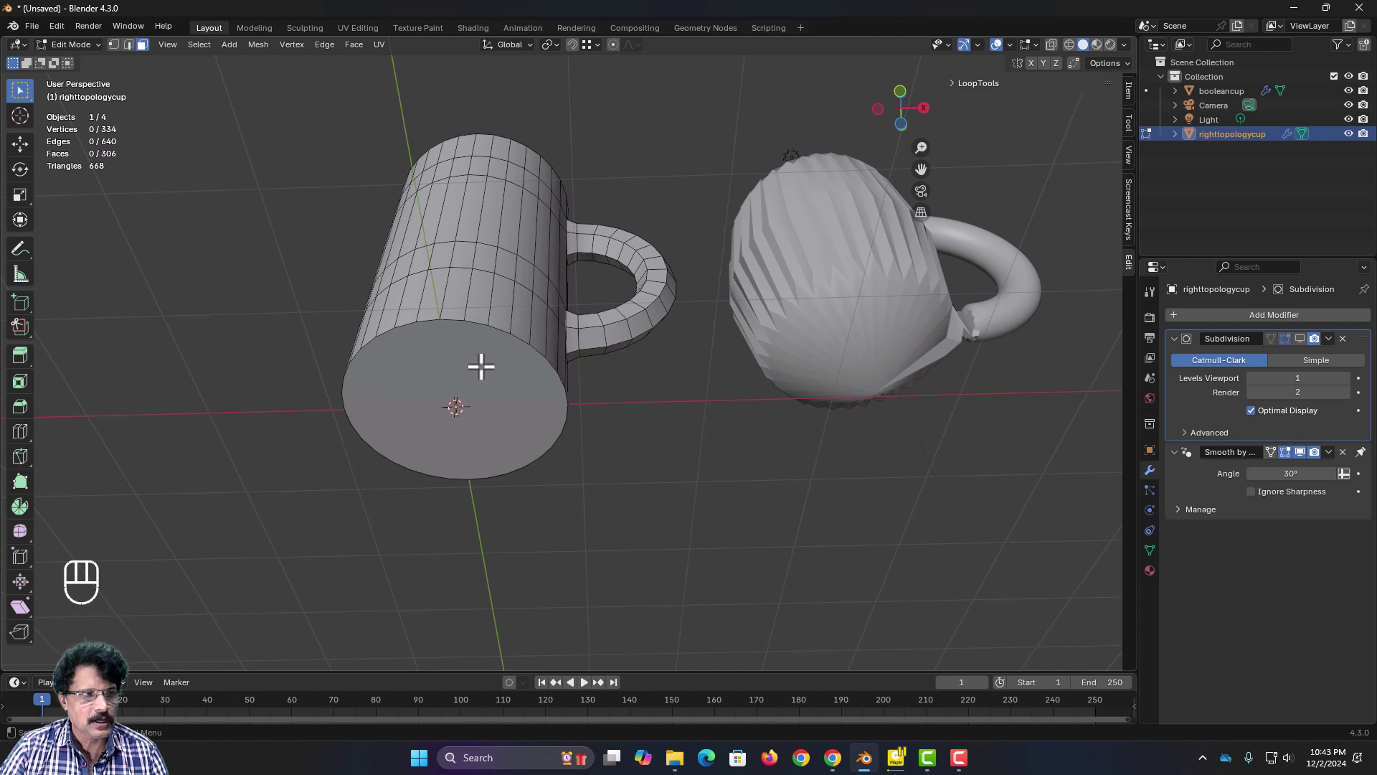
left_click(462, 409)
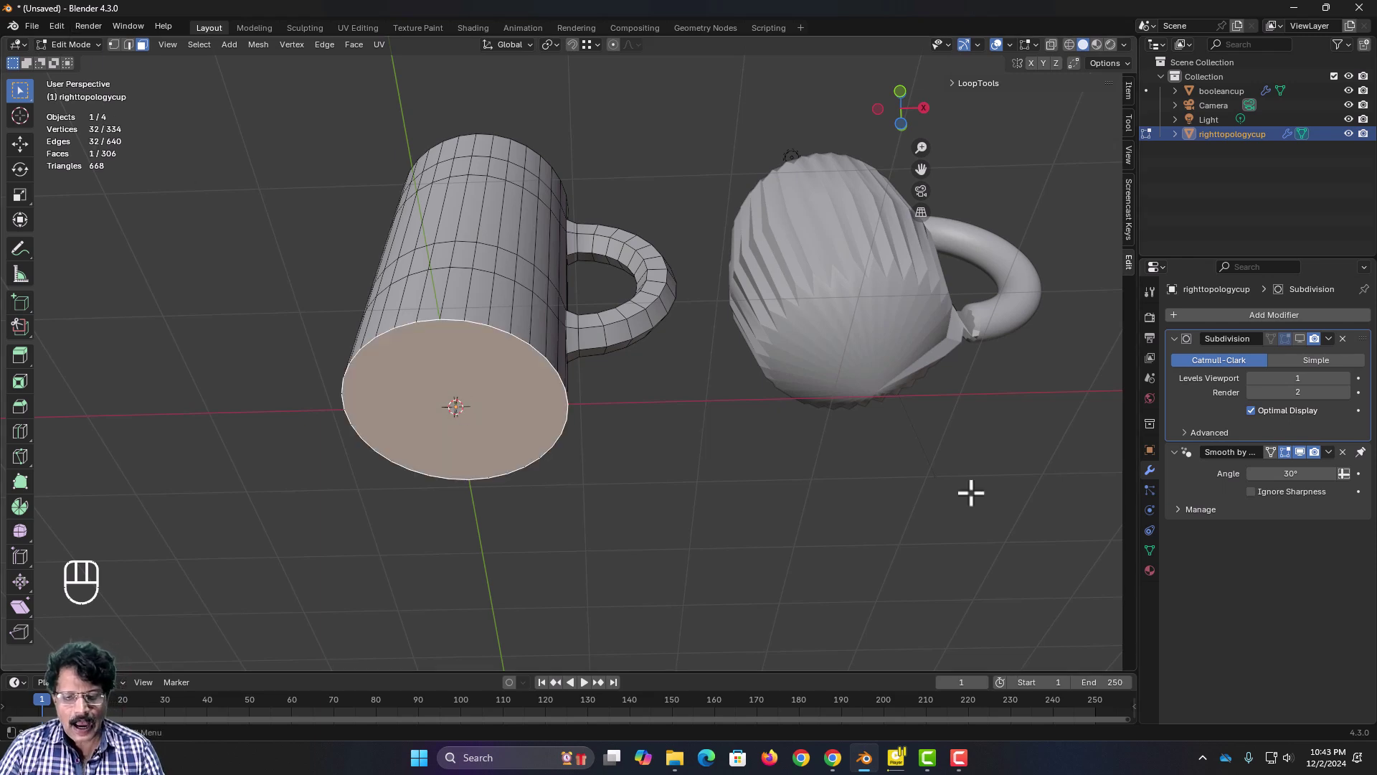
key("i")
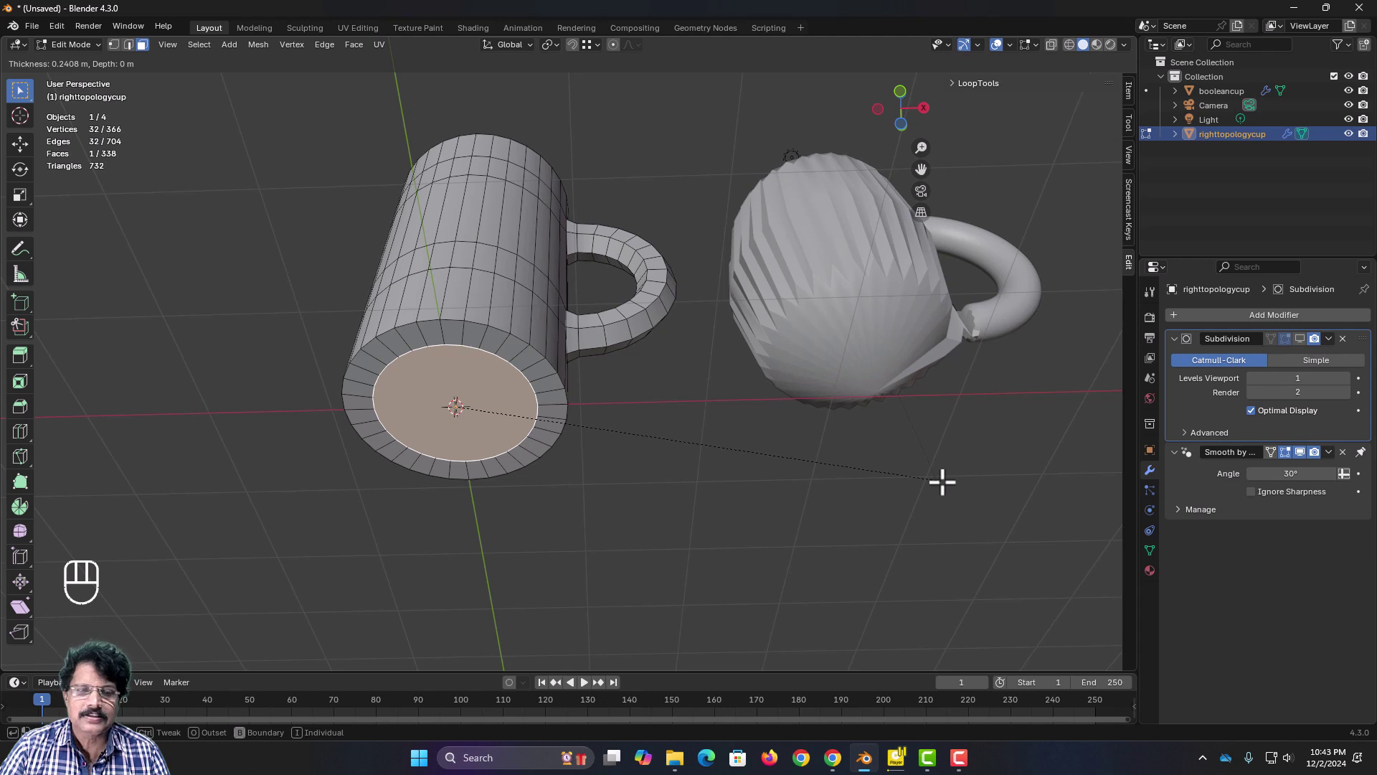
left_click(948, 482)
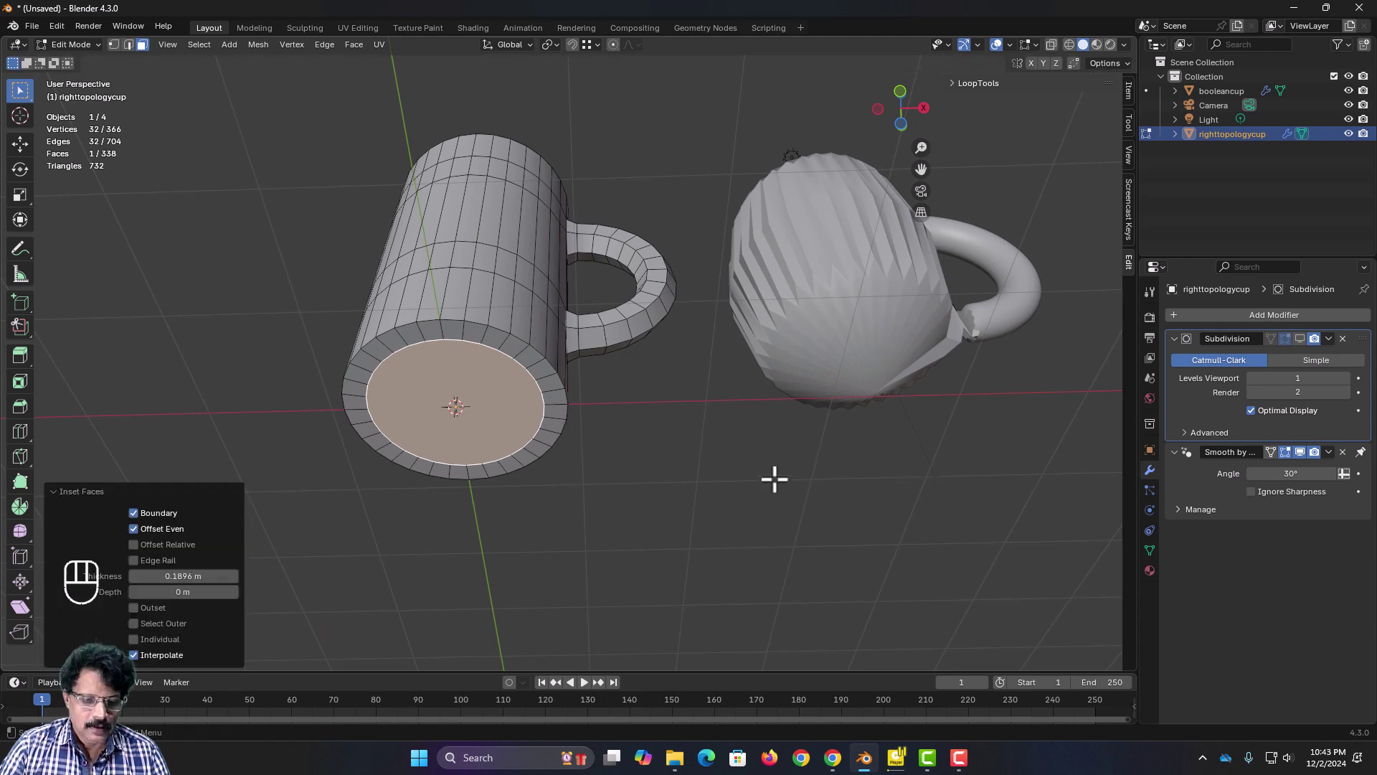
key("i")
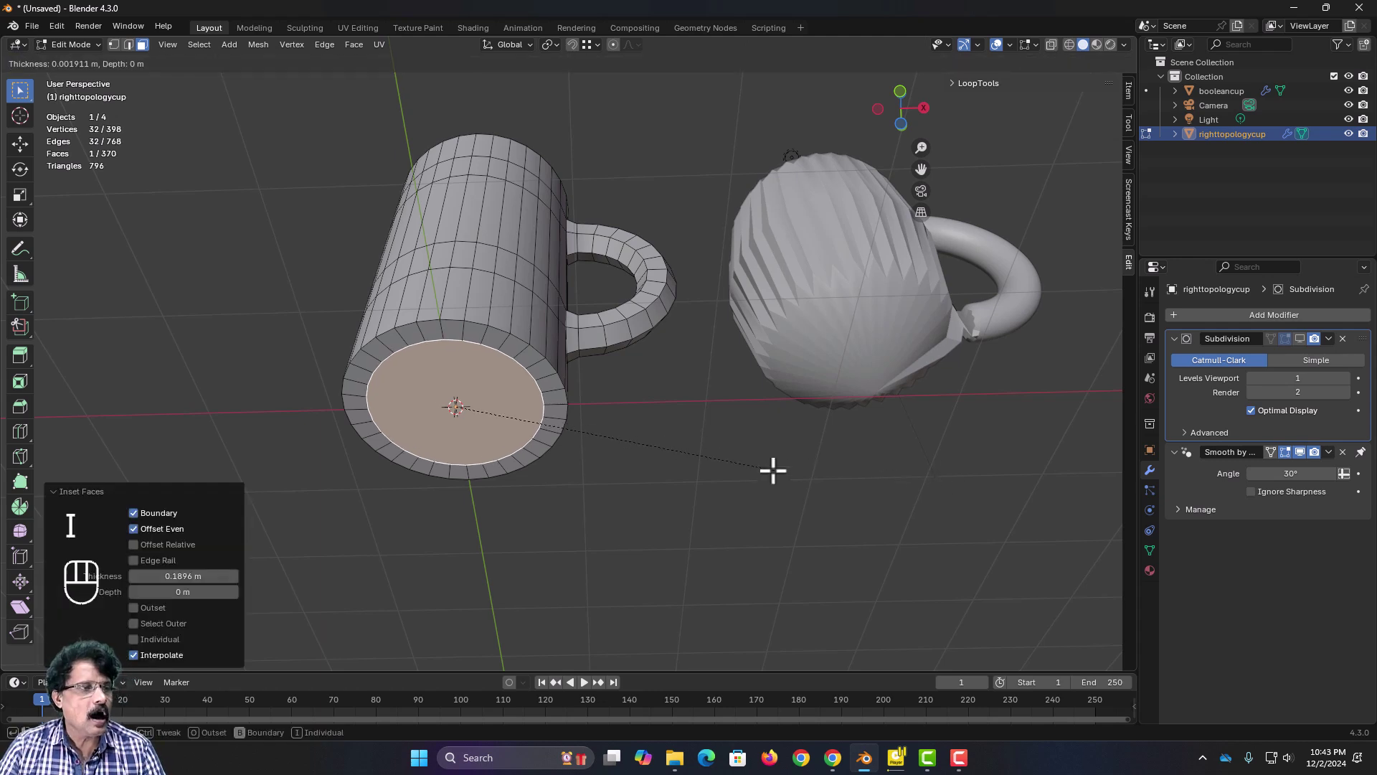
left_click(737, 470)
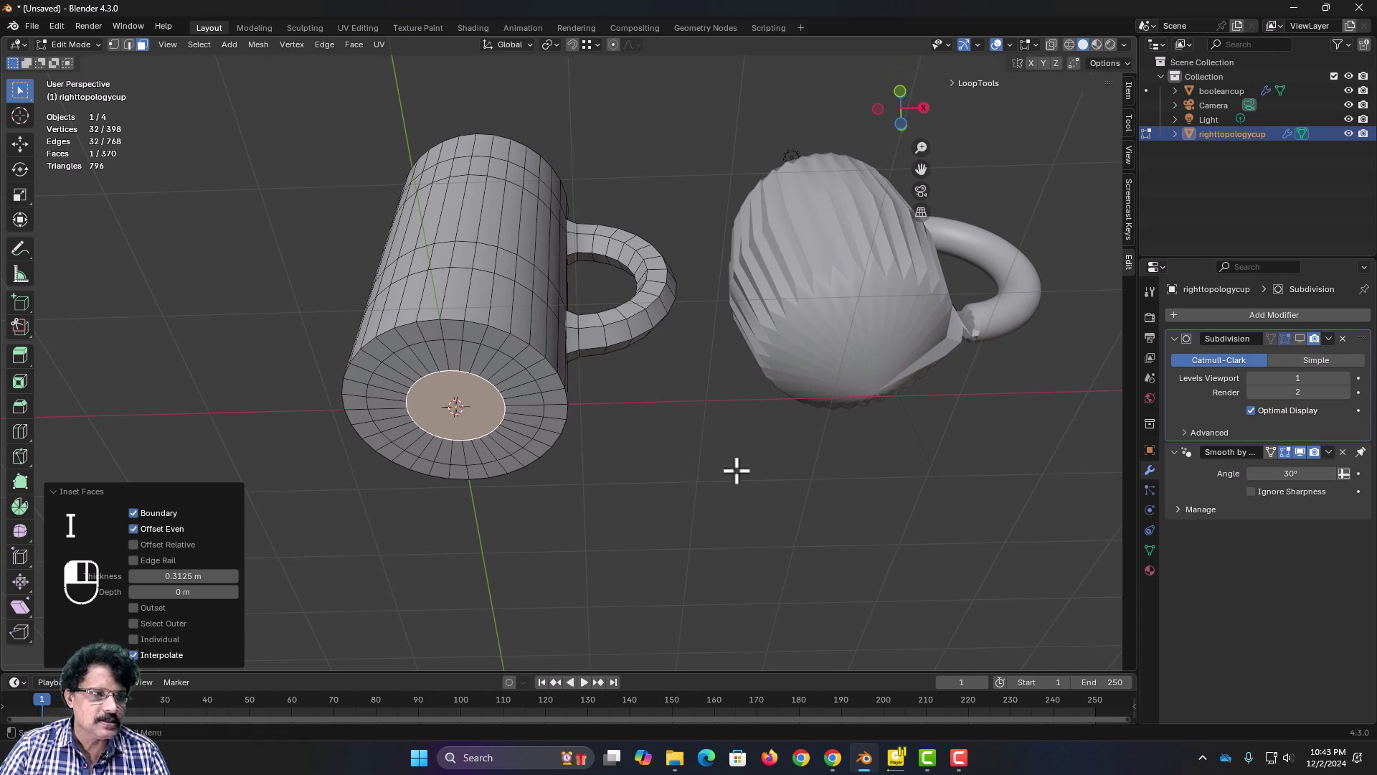
Step: Move the innermost bottom face up along Z by about 0.04 m in the wireframe front view
key("KP_1")
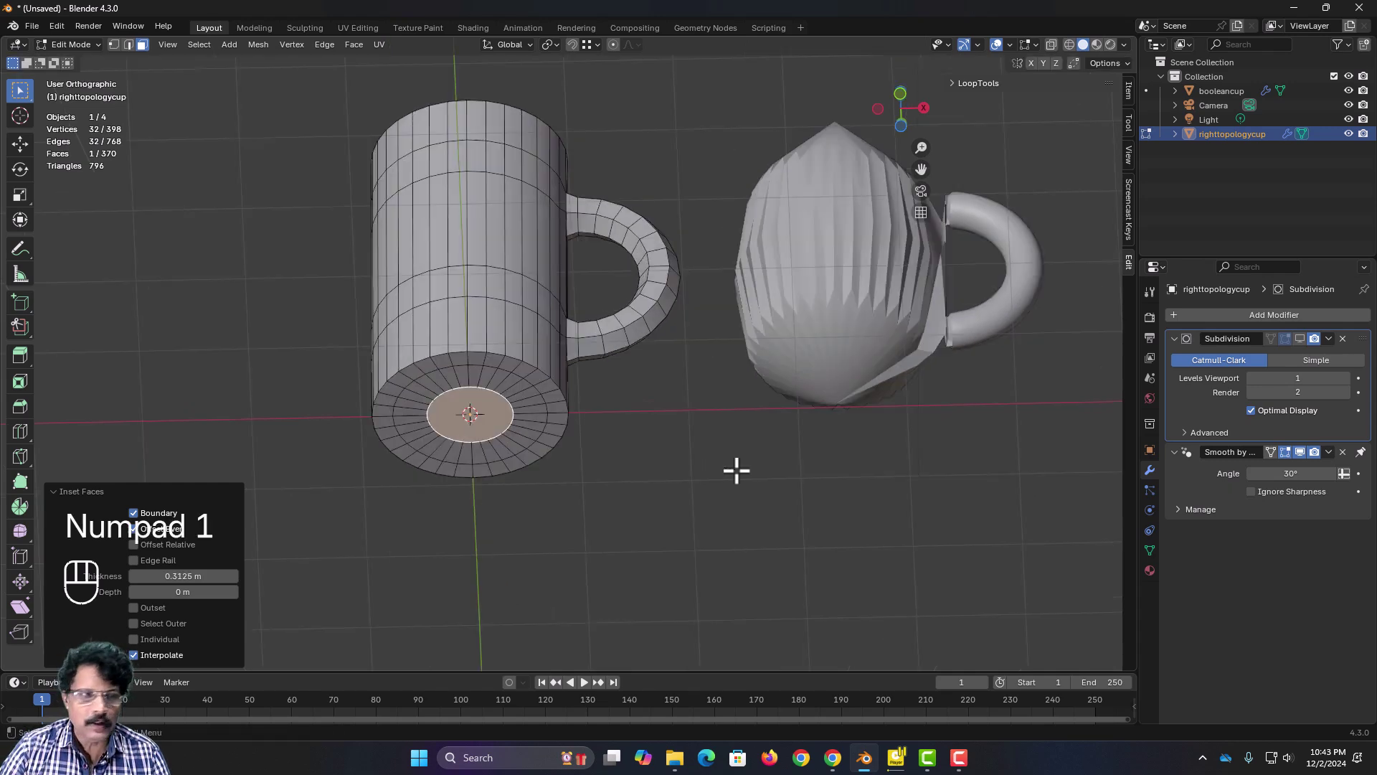
left_click(1069, 44)
scroll(504, 467, "up", 2)
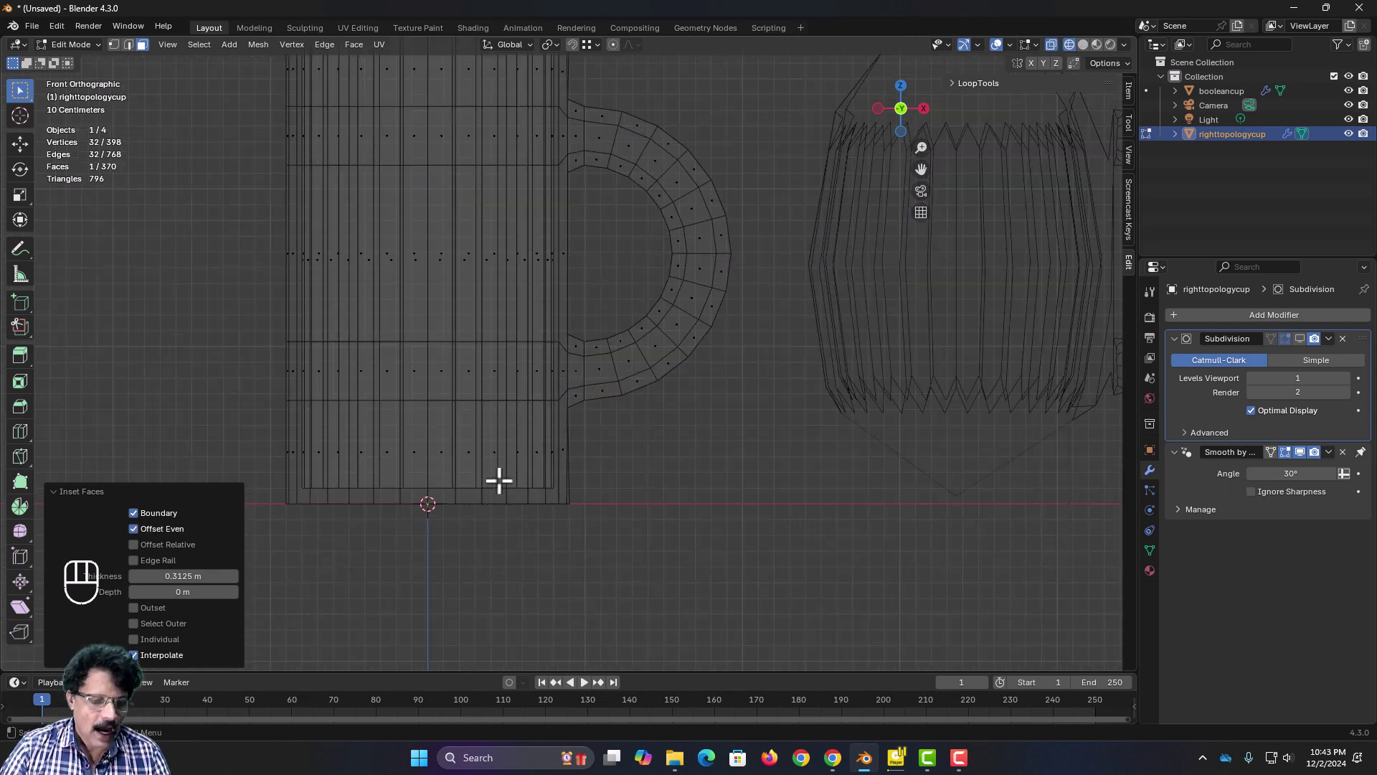
key("g")
key("z")
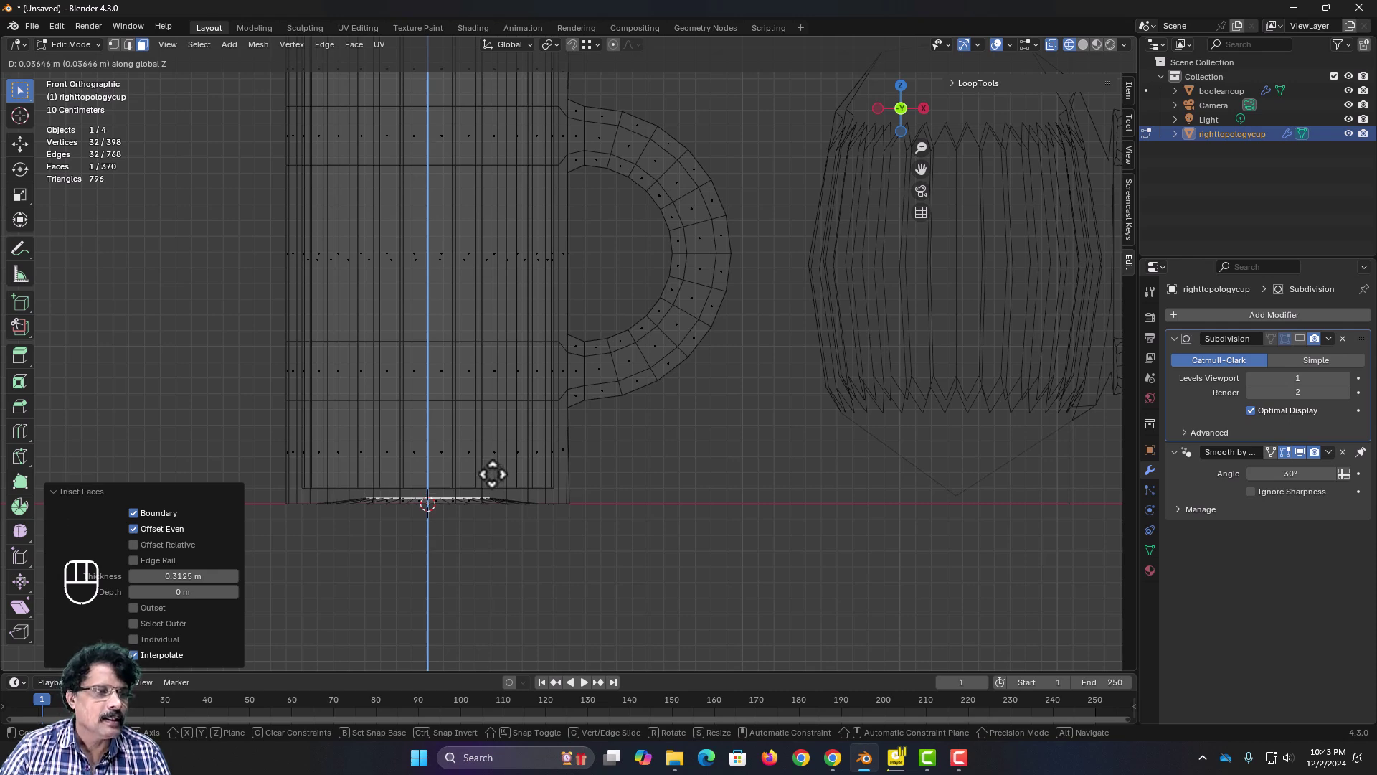
left_click(492, 477)
scroll(492, 502, "up", 2)
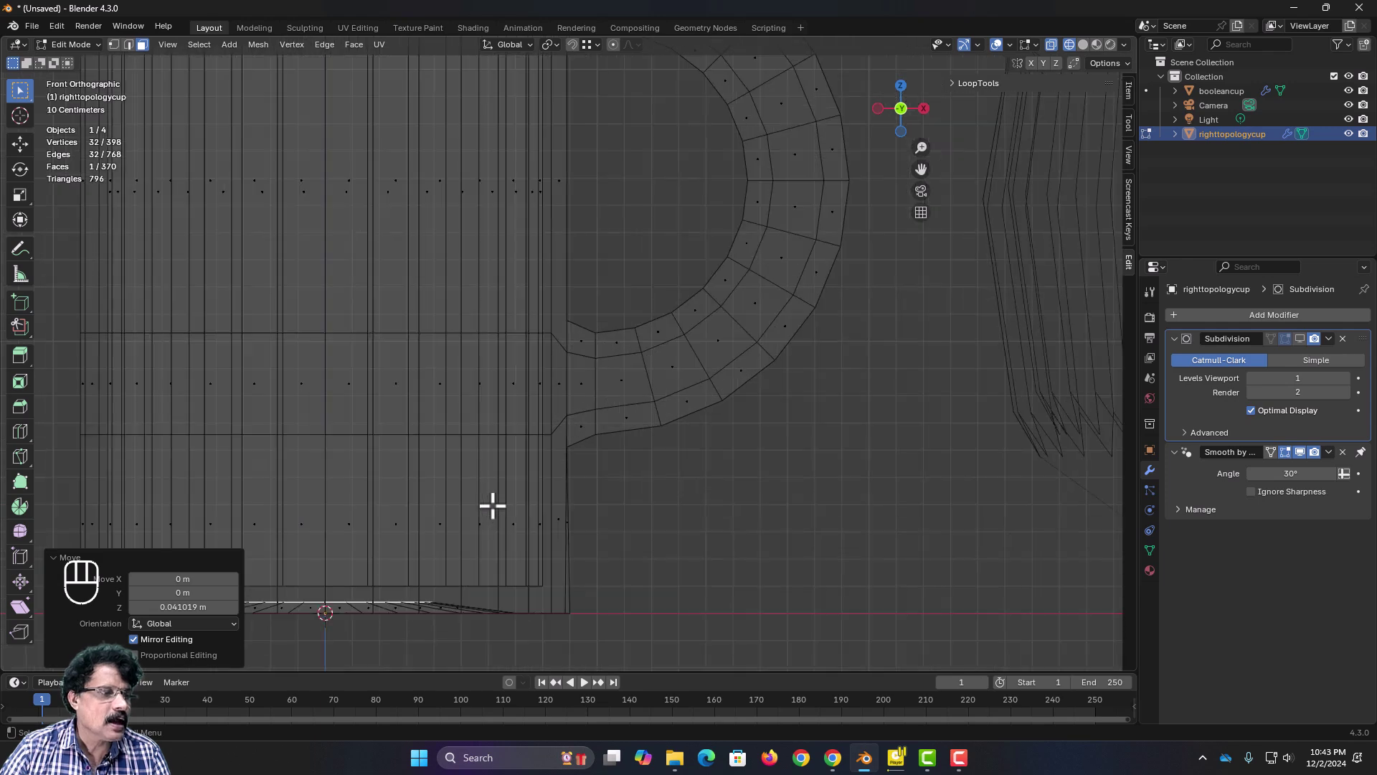
Step: Set the Z distance of the innermost bottom face's move to 0.03 m
middle_click_drag(492, 501, 871, 322, "shift")
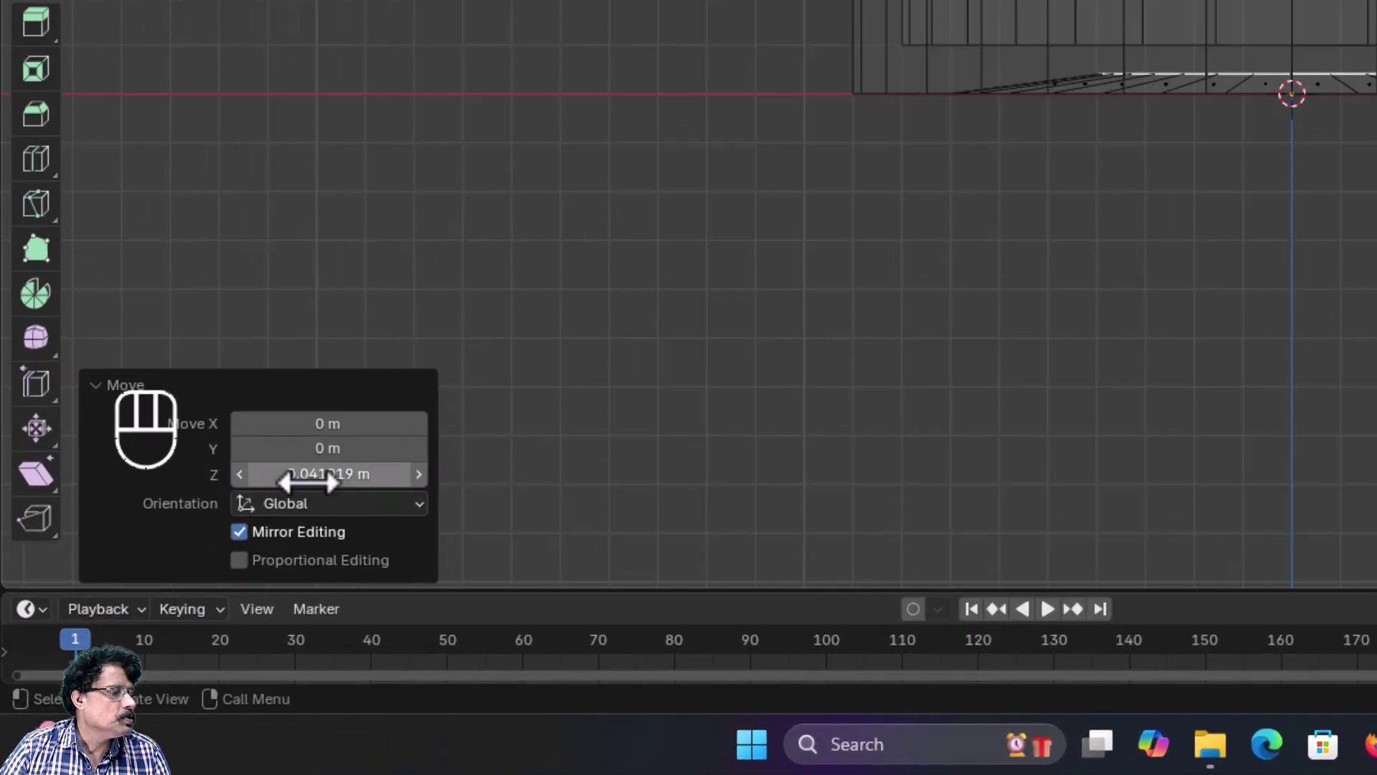
left_click(309, 482)
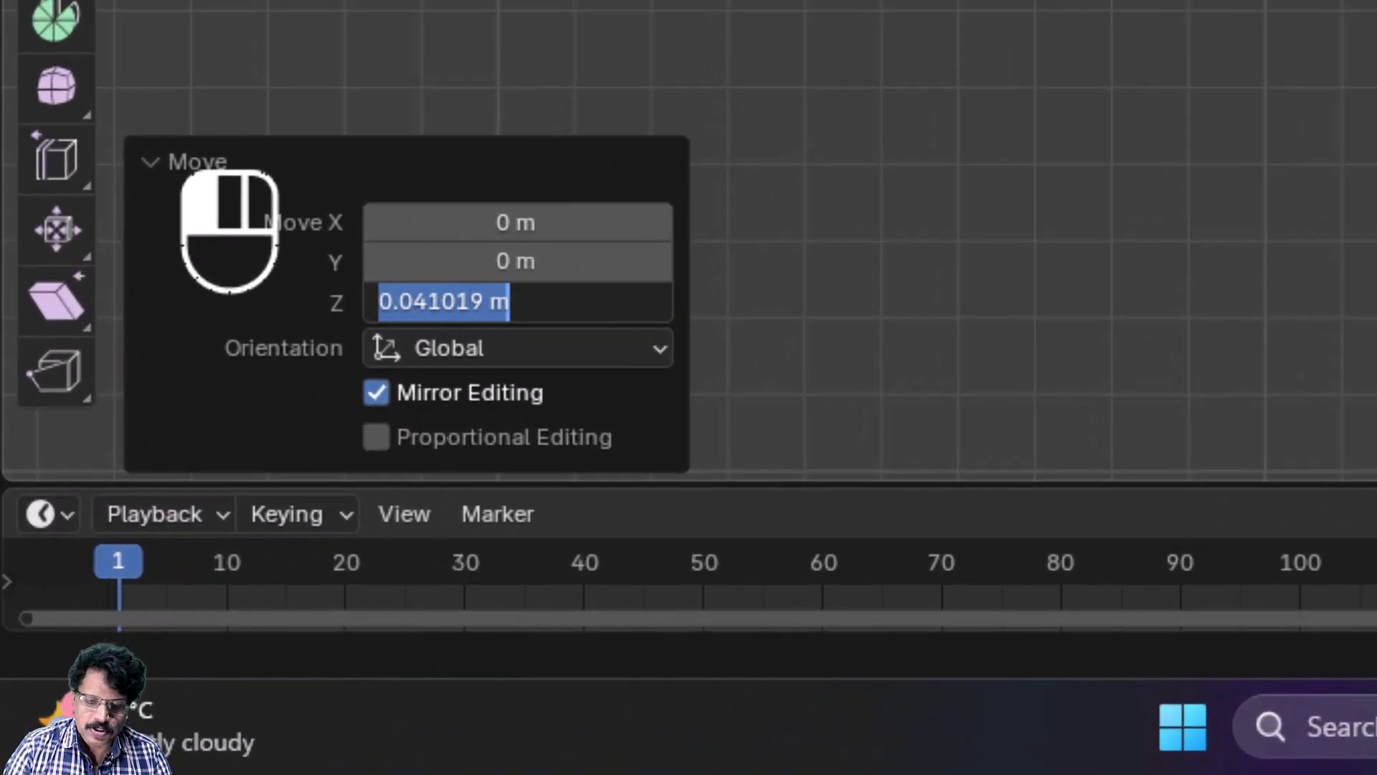
key("BackSpace")
type(".0")
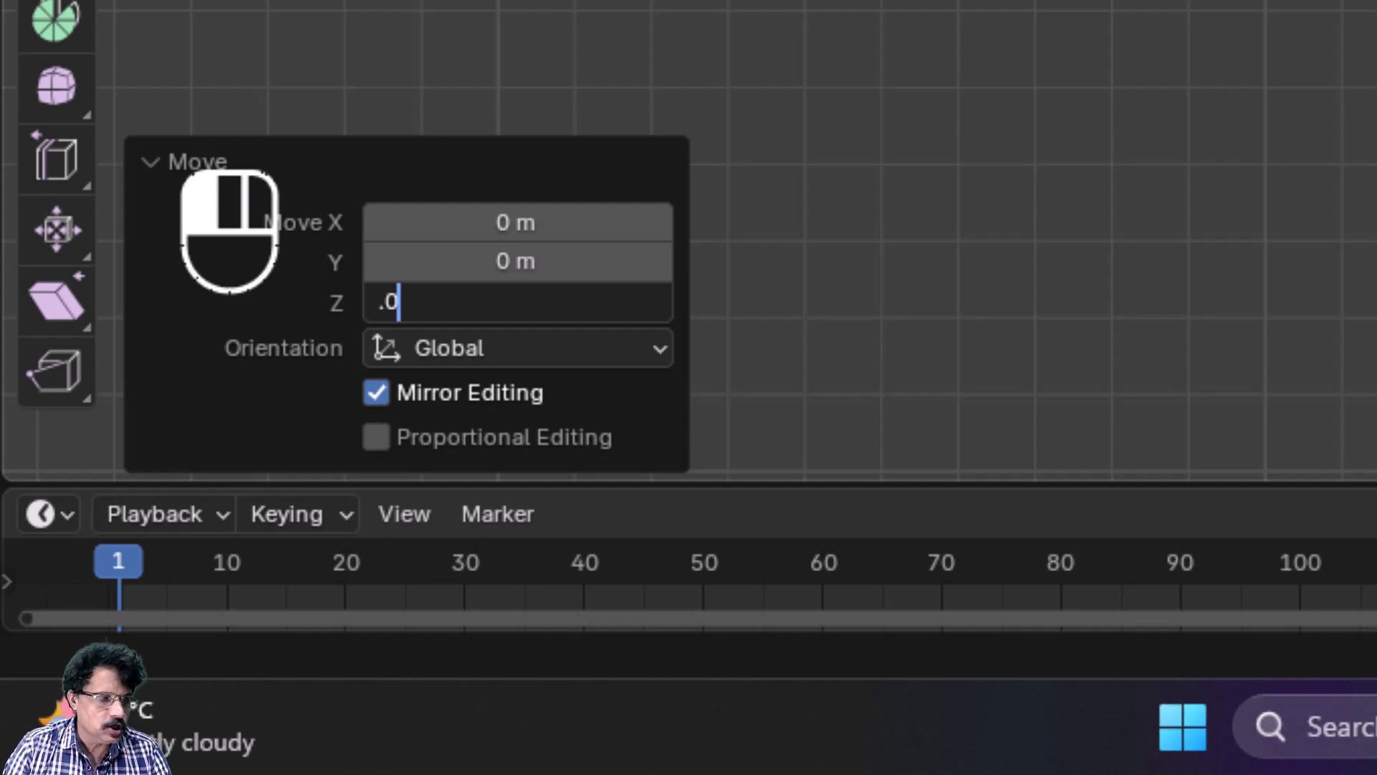
type("3")
key("Return")
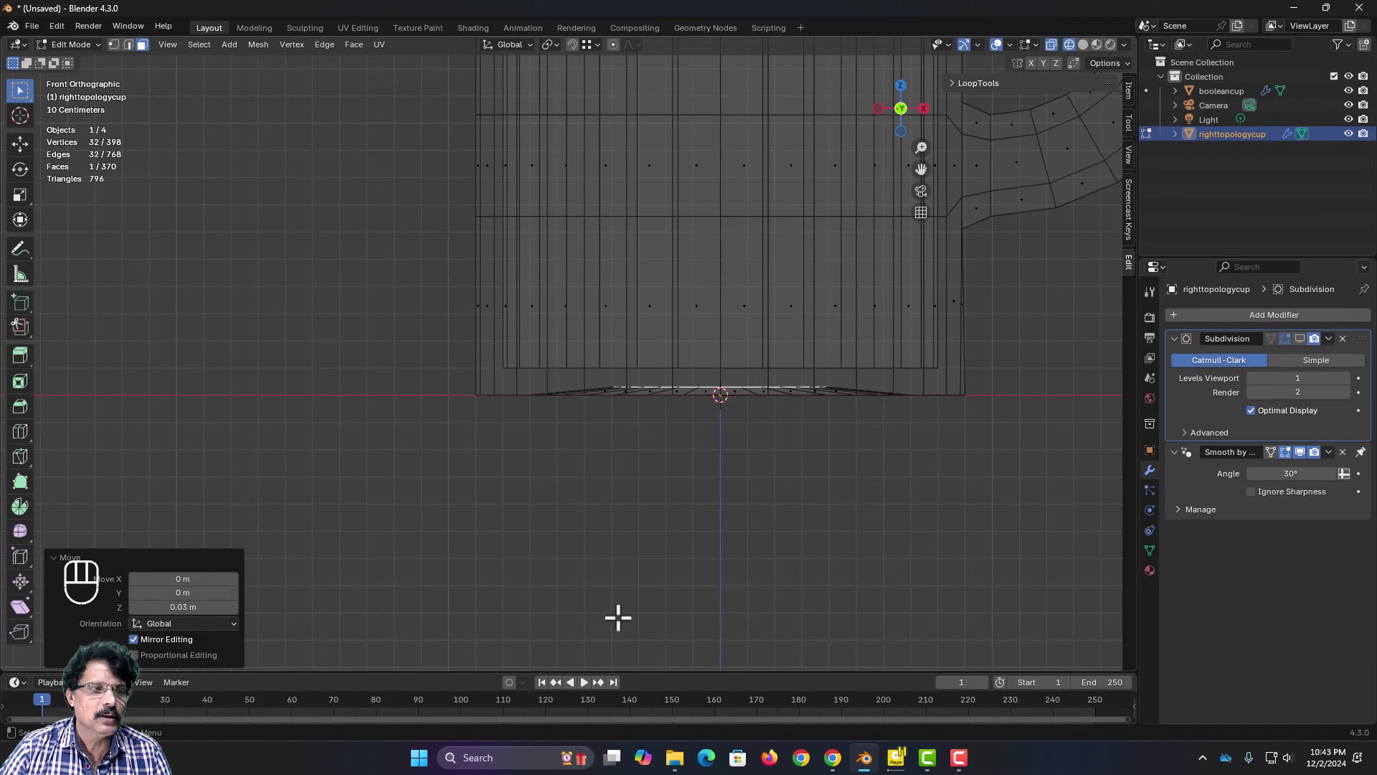
Step: Return to Object Mode in solid shading and turn on the Subdivision modifier's viewport display to inspect the mug's base and interior
left_click(624, 580)
key("Tab")
middle_click_drag(649, 553, 686, 471)
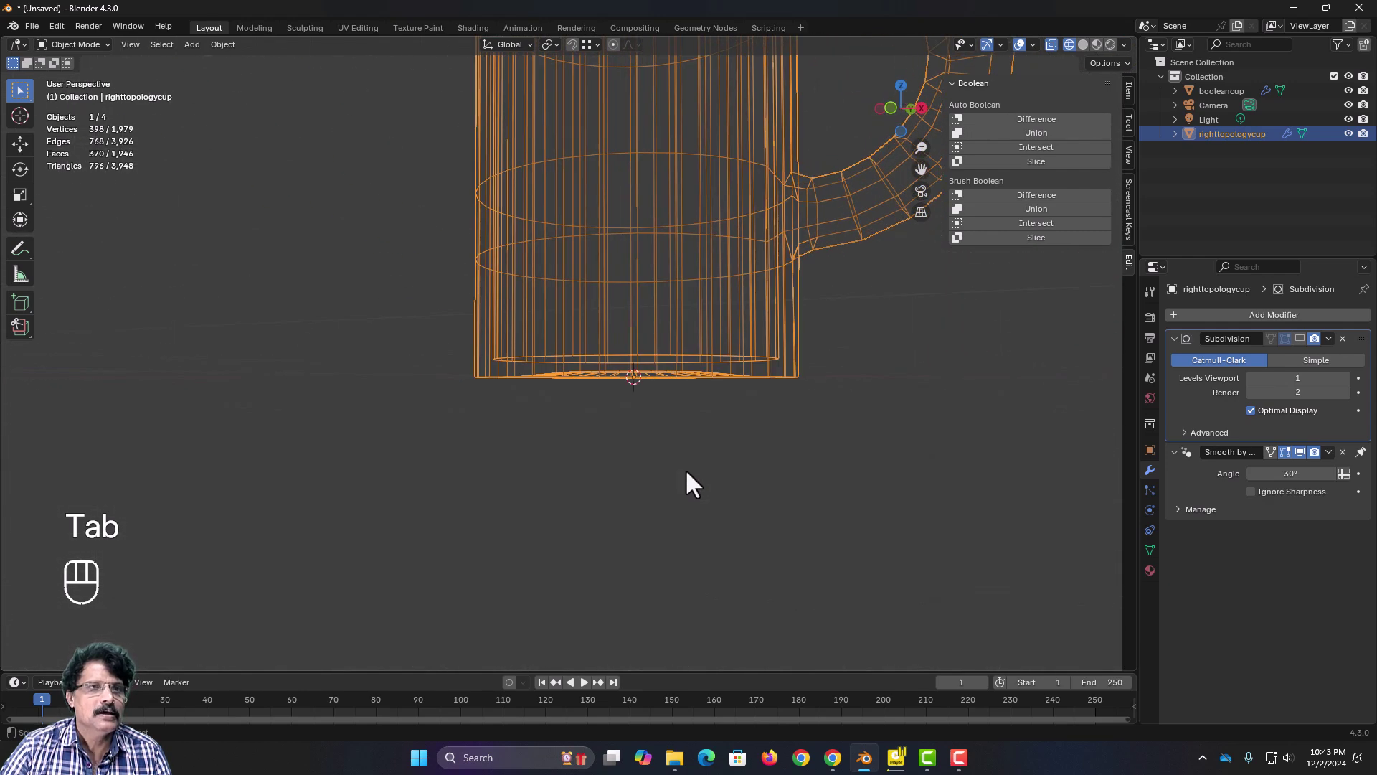
left_click(1054, 46)
left_click(1082, 43)
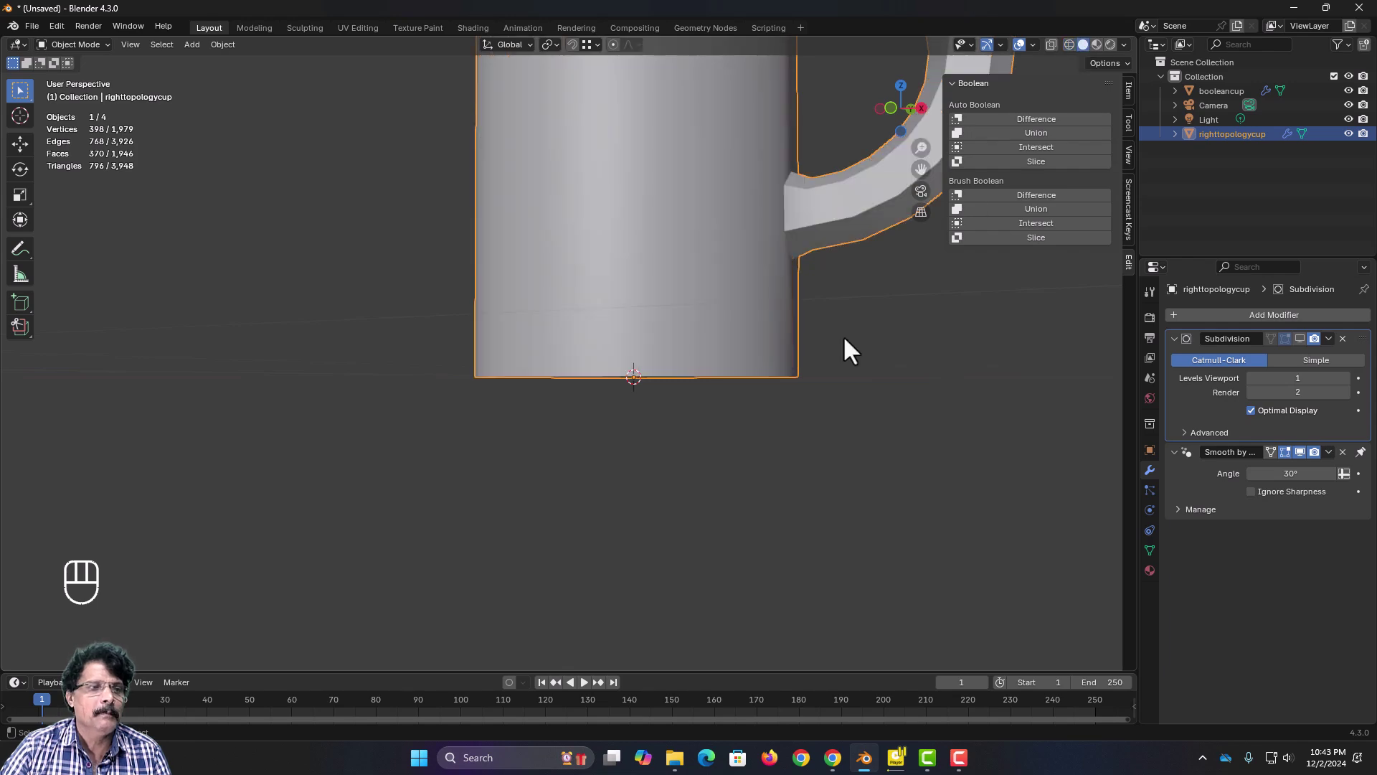
scroll(750, 452, "down", 3)
mouse_move(750, 452)
middle_mouse_down()
mouse_move(738, 378)
mouse_move(797, 301)
mouse_move(770, 377)
middle_mouse_up()
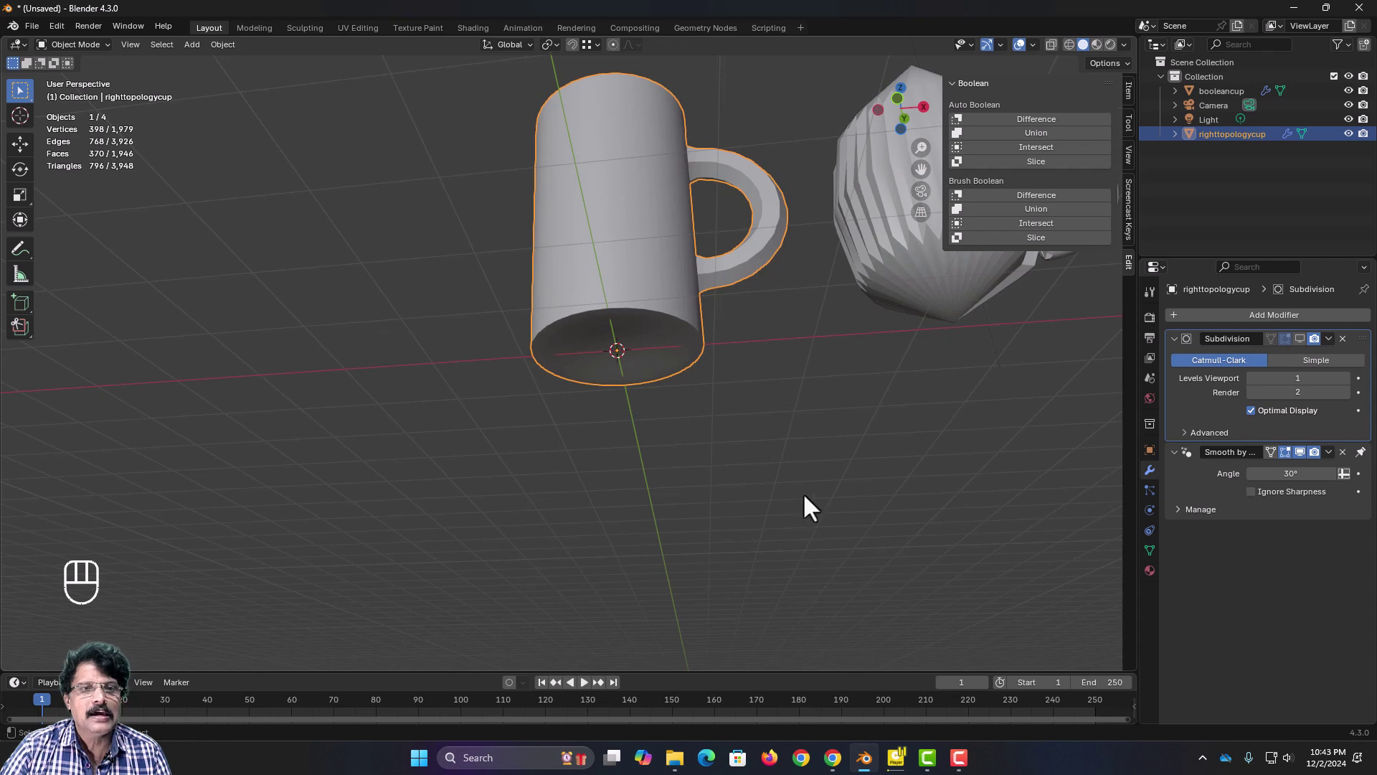
left_click(1300, 338)
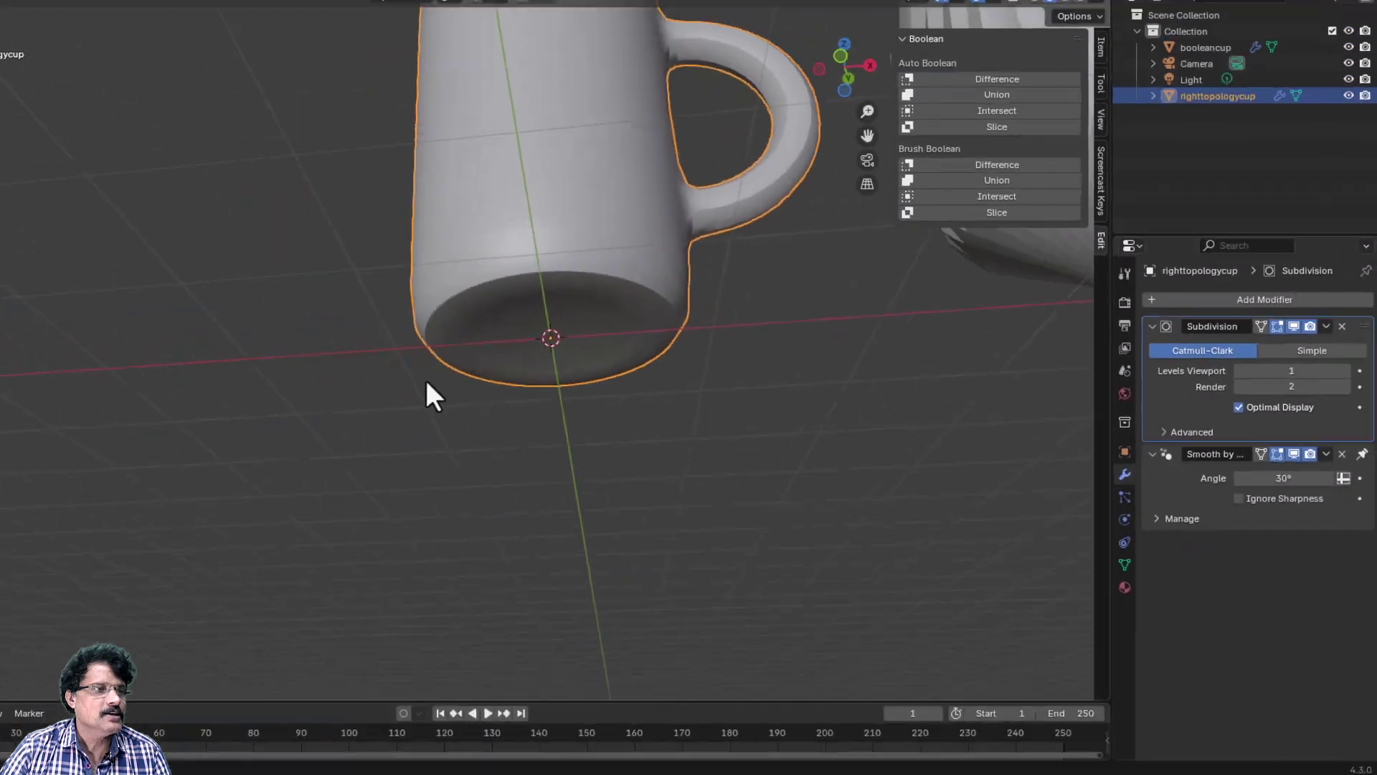
middle_click_drag(427, 380, 529, 466)
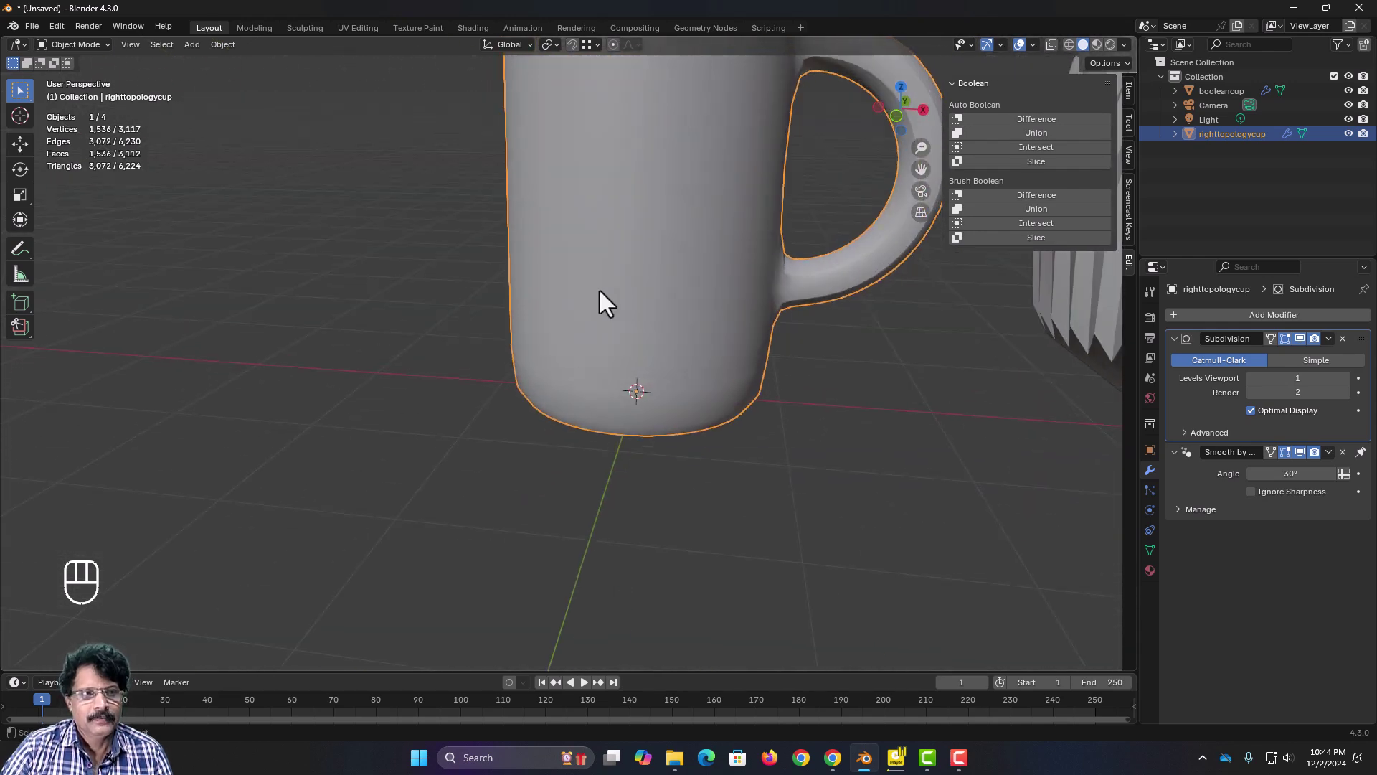
middle_click_drag(633, 223, 586, 371, "shift")
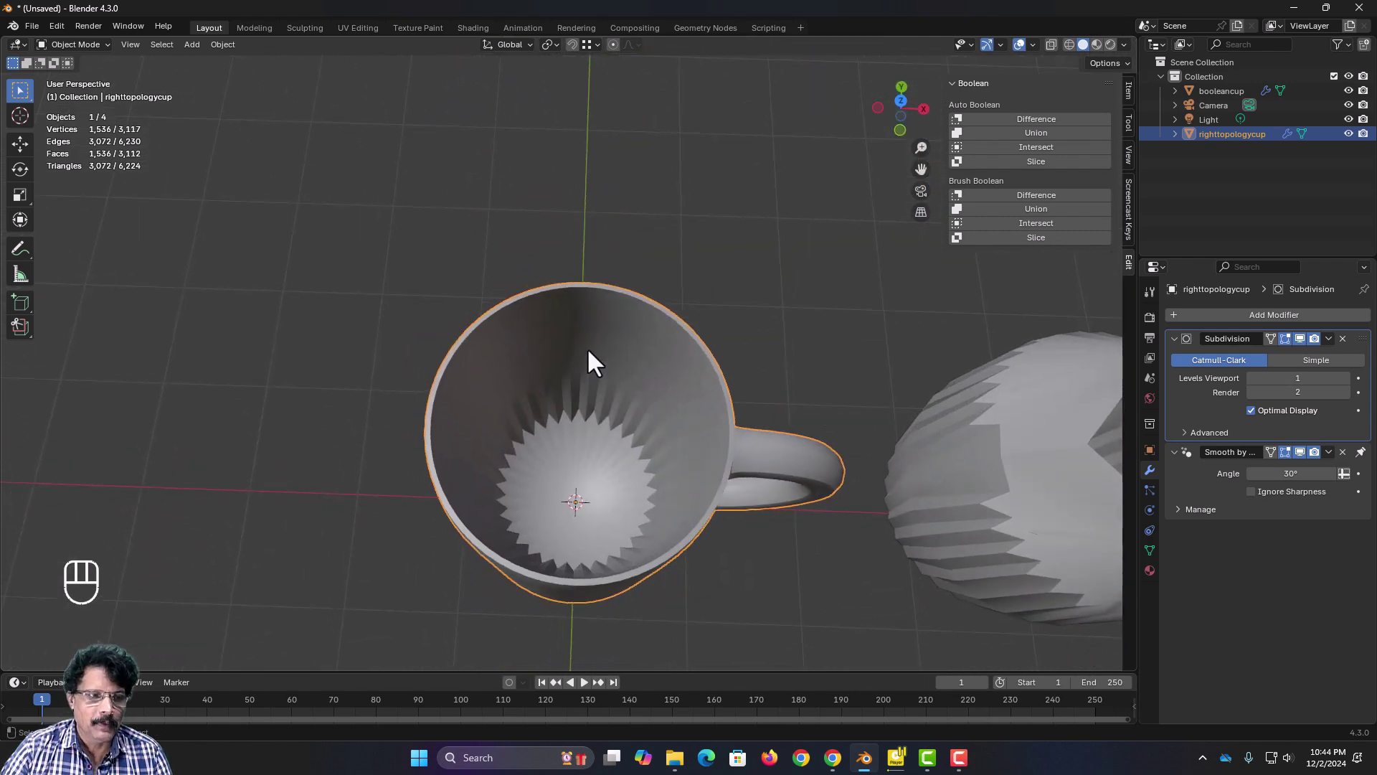
Step: Open righttopologycup in Edit Mode and turn off its Subdivision modifier's viewport display, keeping render display on
key("Tab")
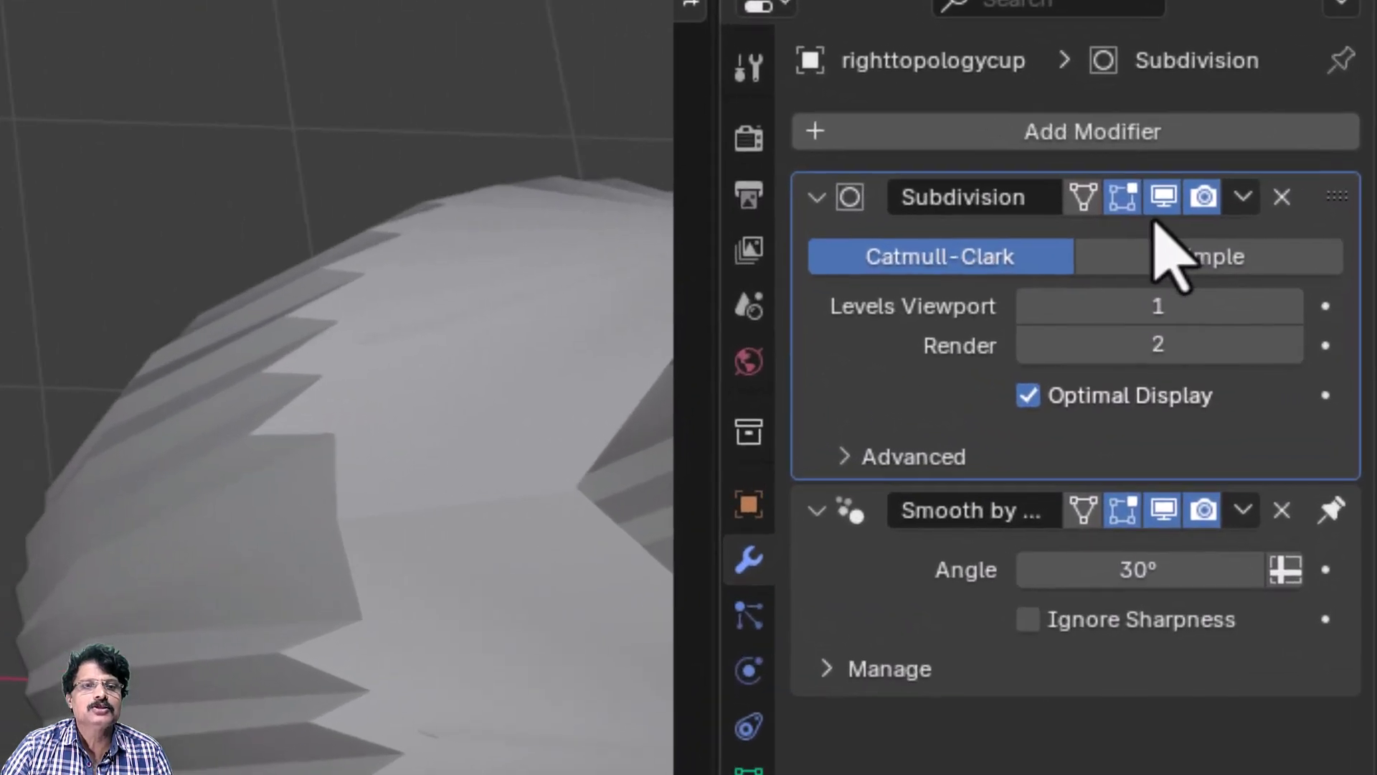
left_click(1199, 201)
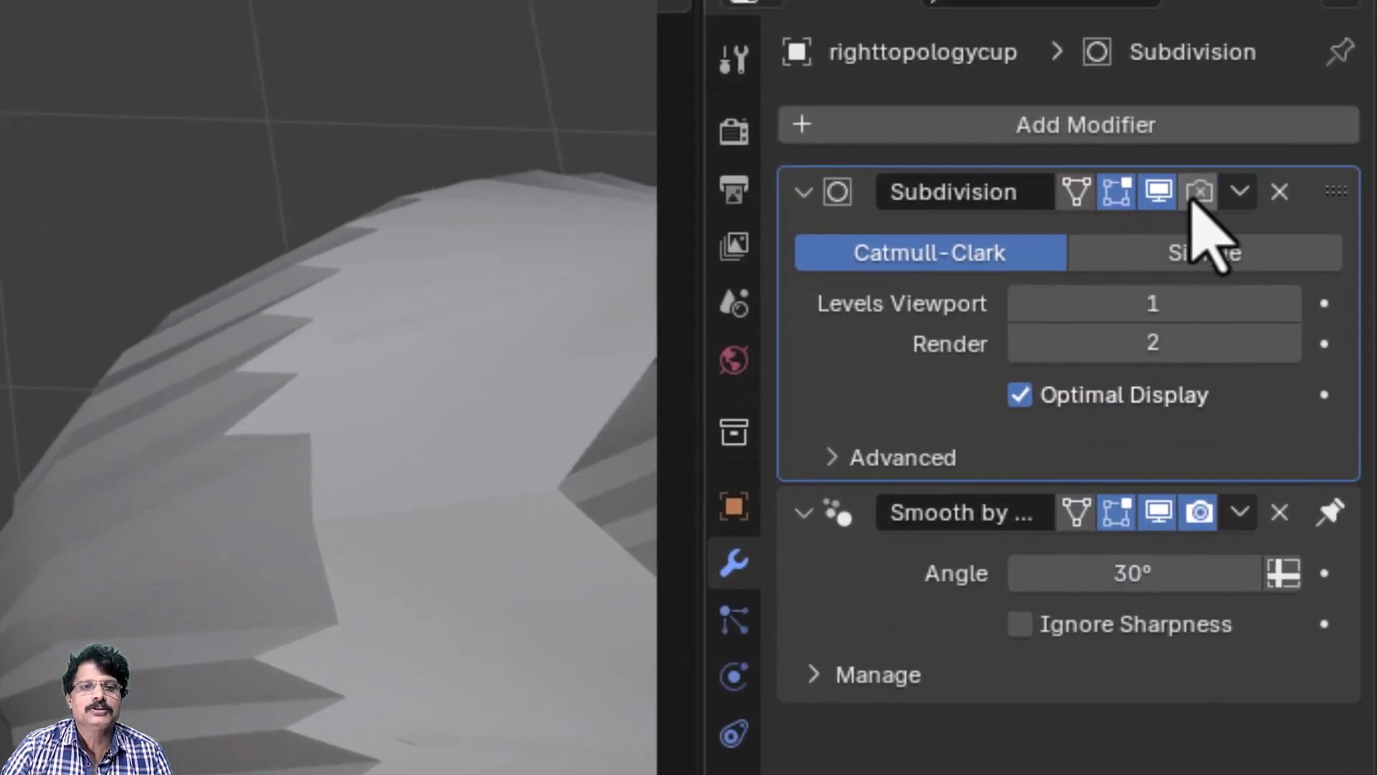
left_click(1158, 192)
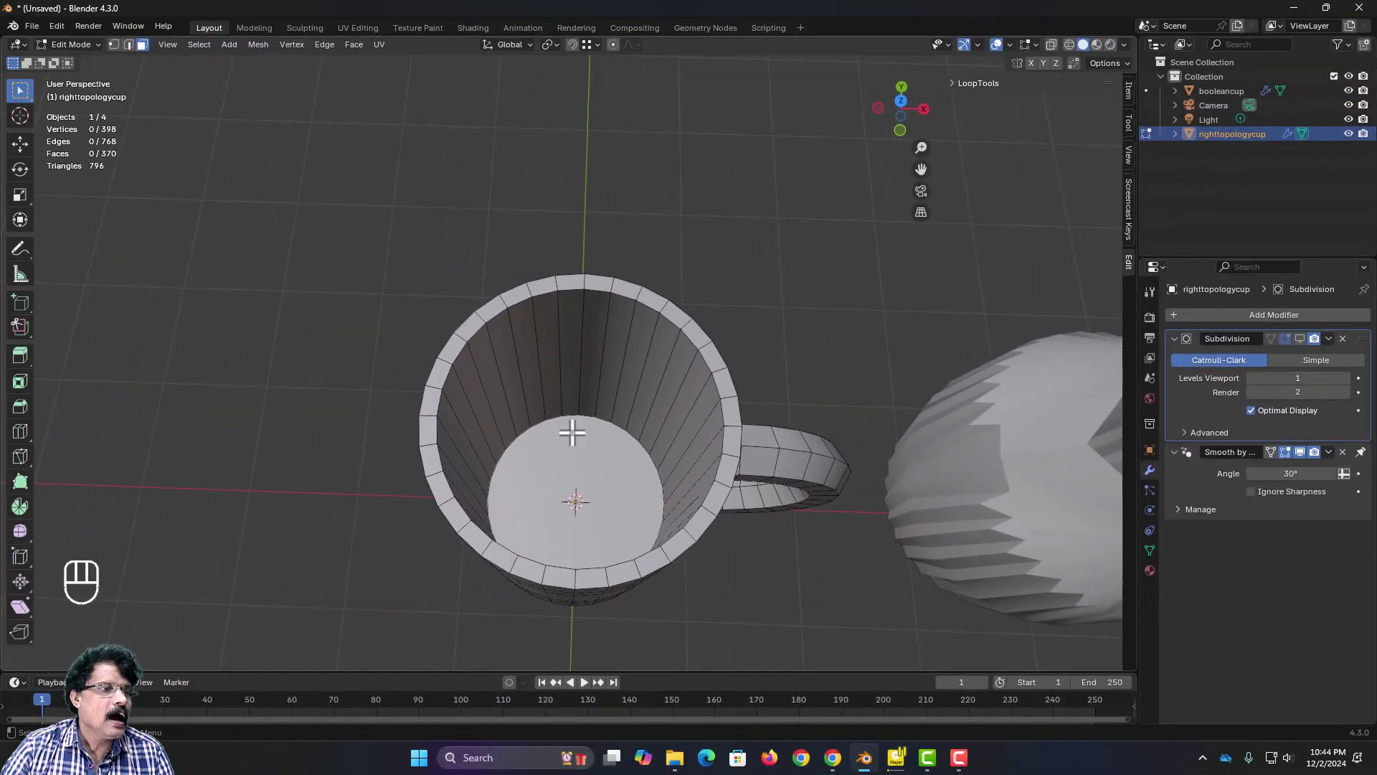
Step: Inset the mug's inner floor face twice, by about 0.15 m and about 0.33 m
scroll(542, 431, "up", 3)
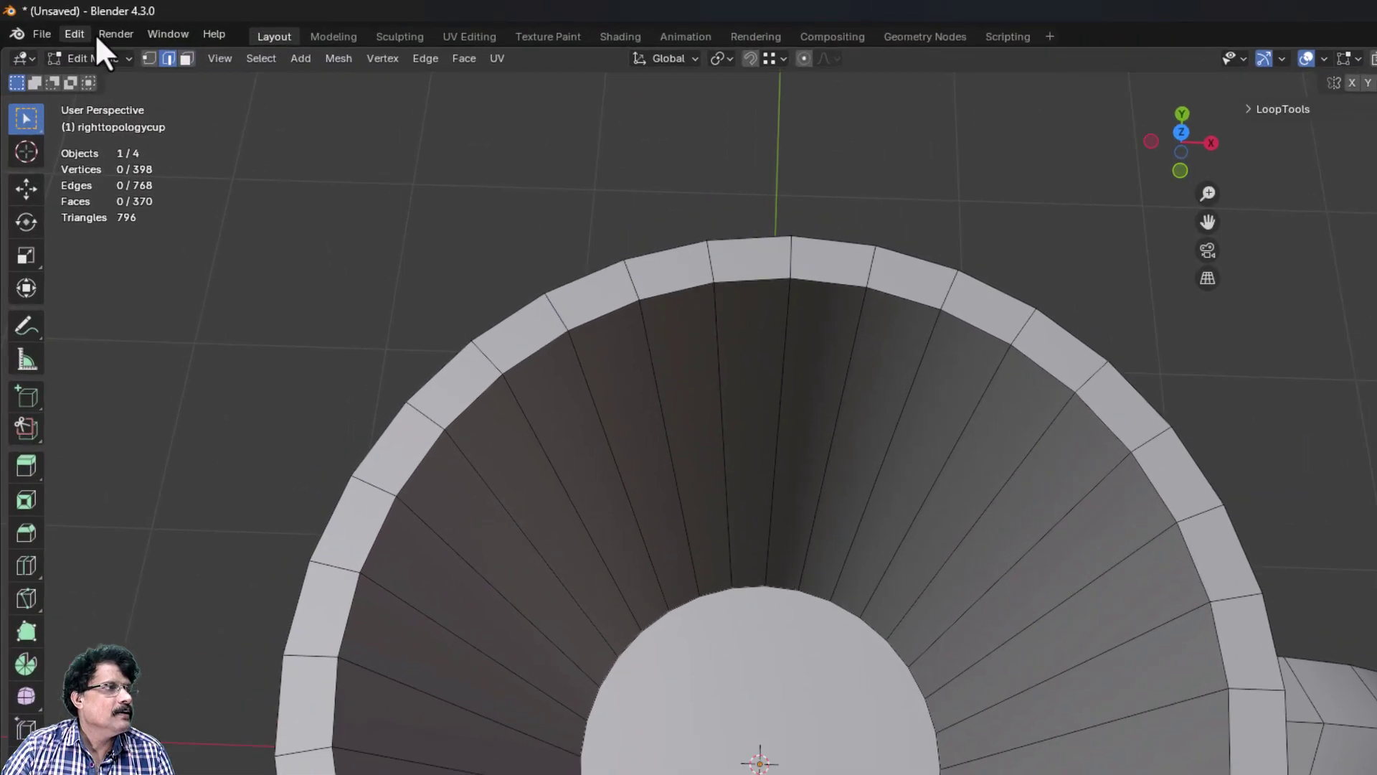
left_click(128, 45)
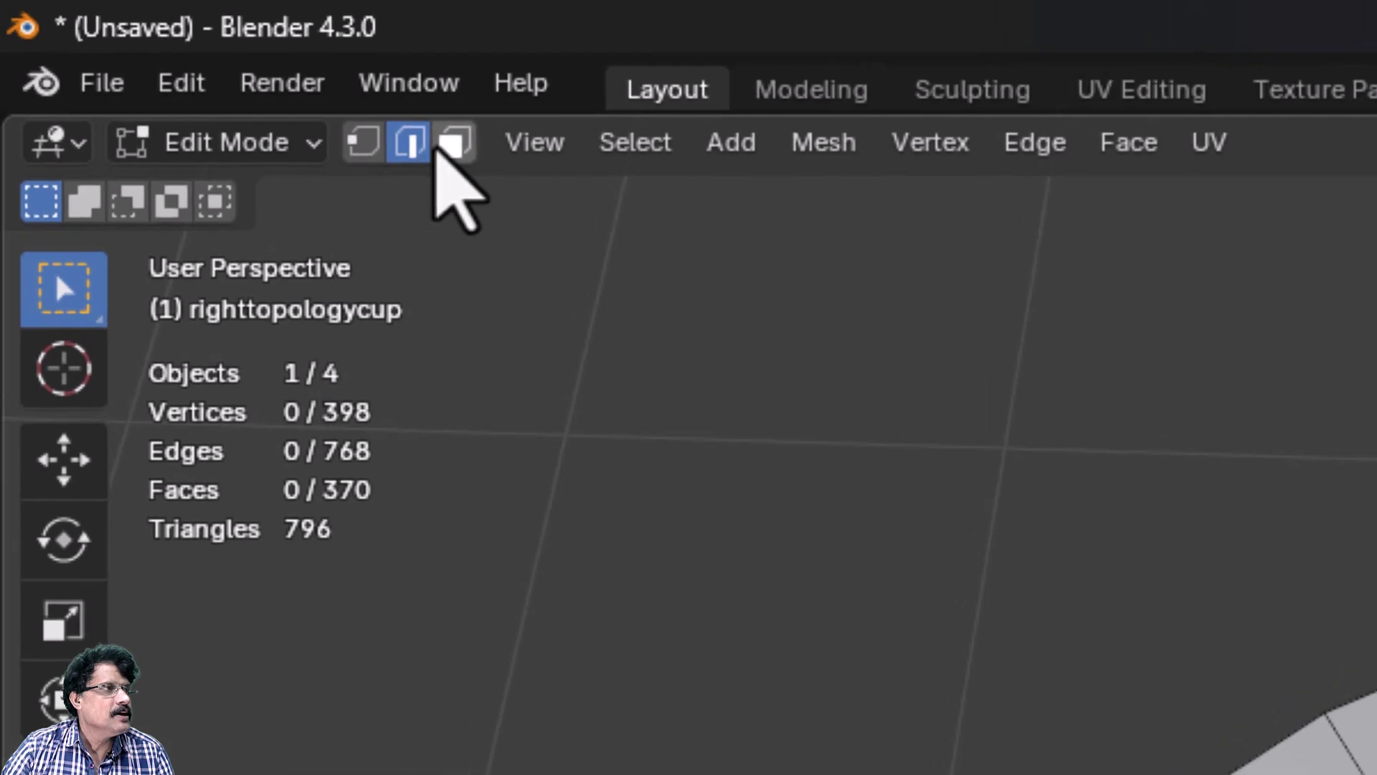
left_click(443, 147)
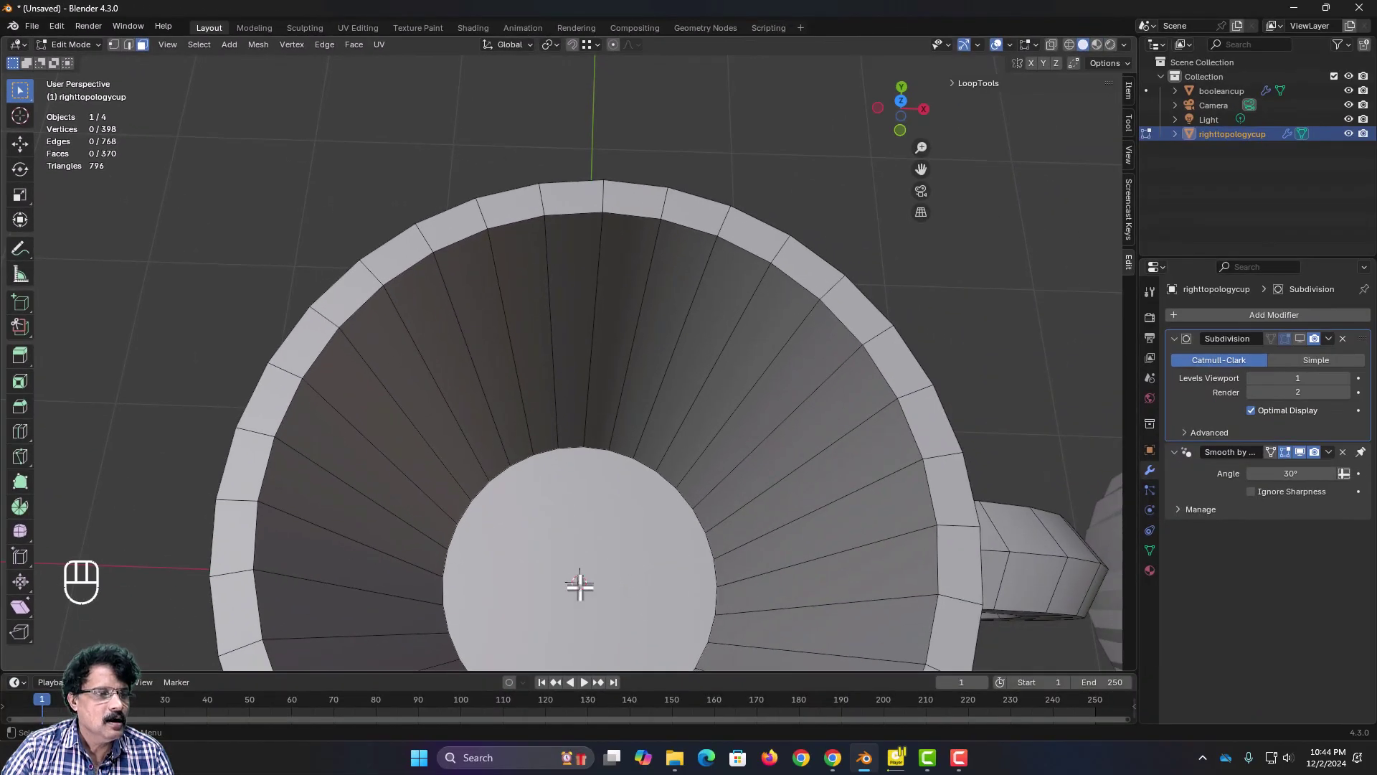
left_click(578, 580)
scroll(582, 571, "down", 3)
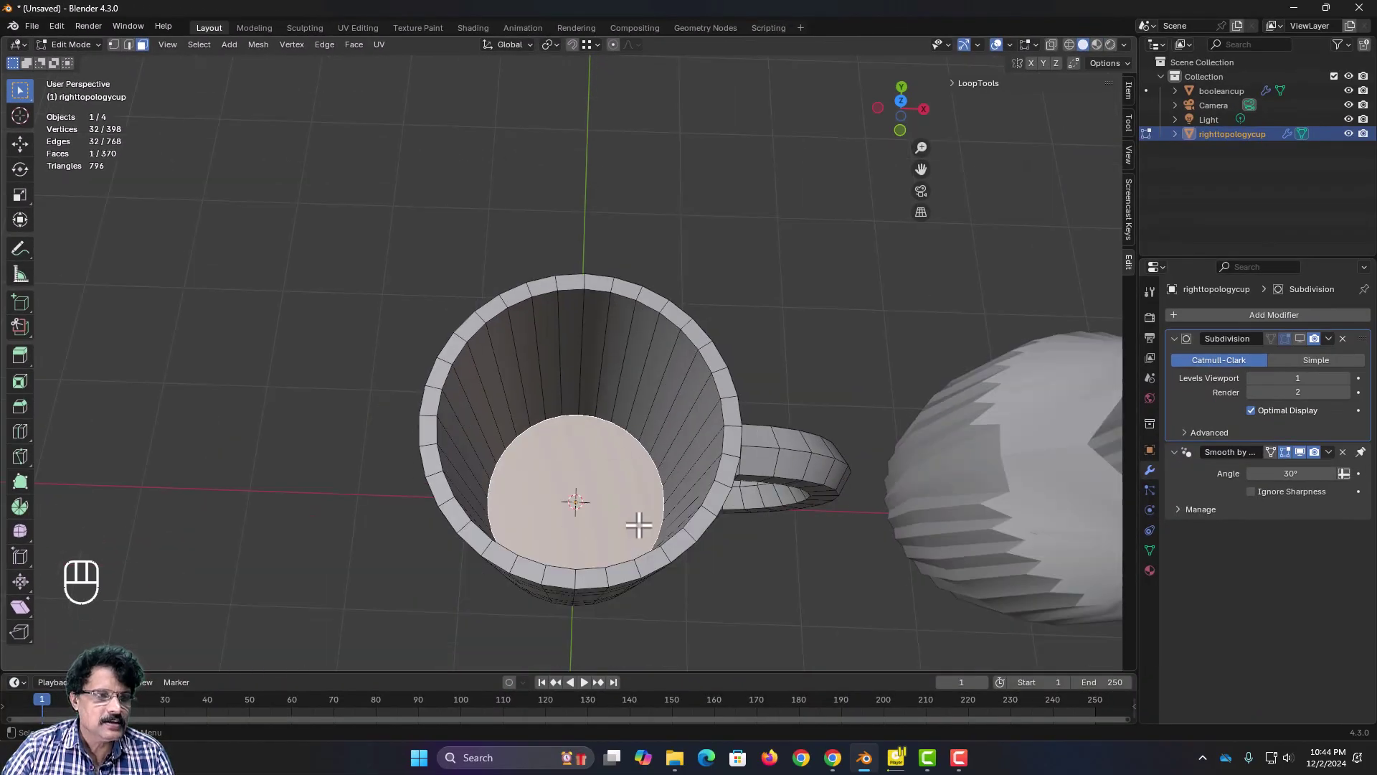
scroll(638, 525, "down", 3)
scroll(640, 523, "up", 4)
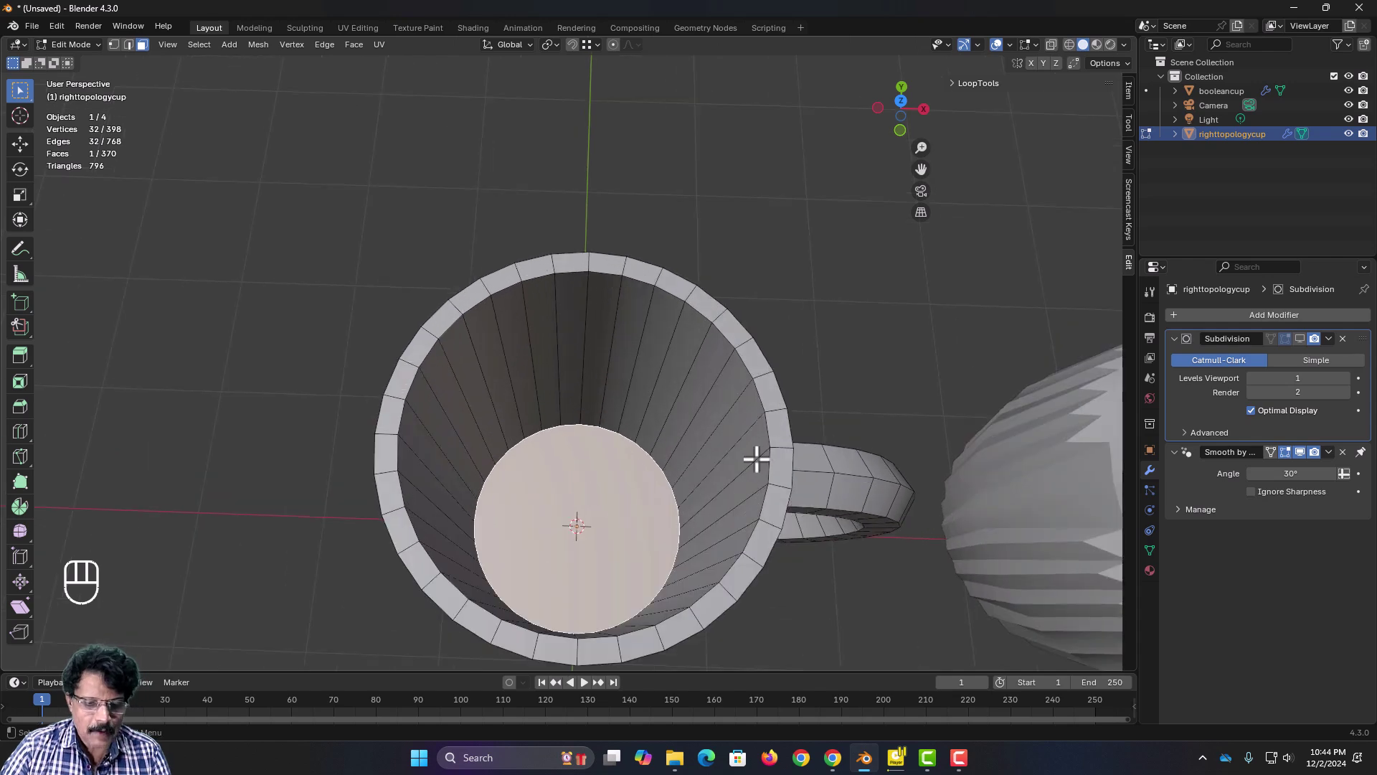
key("i")
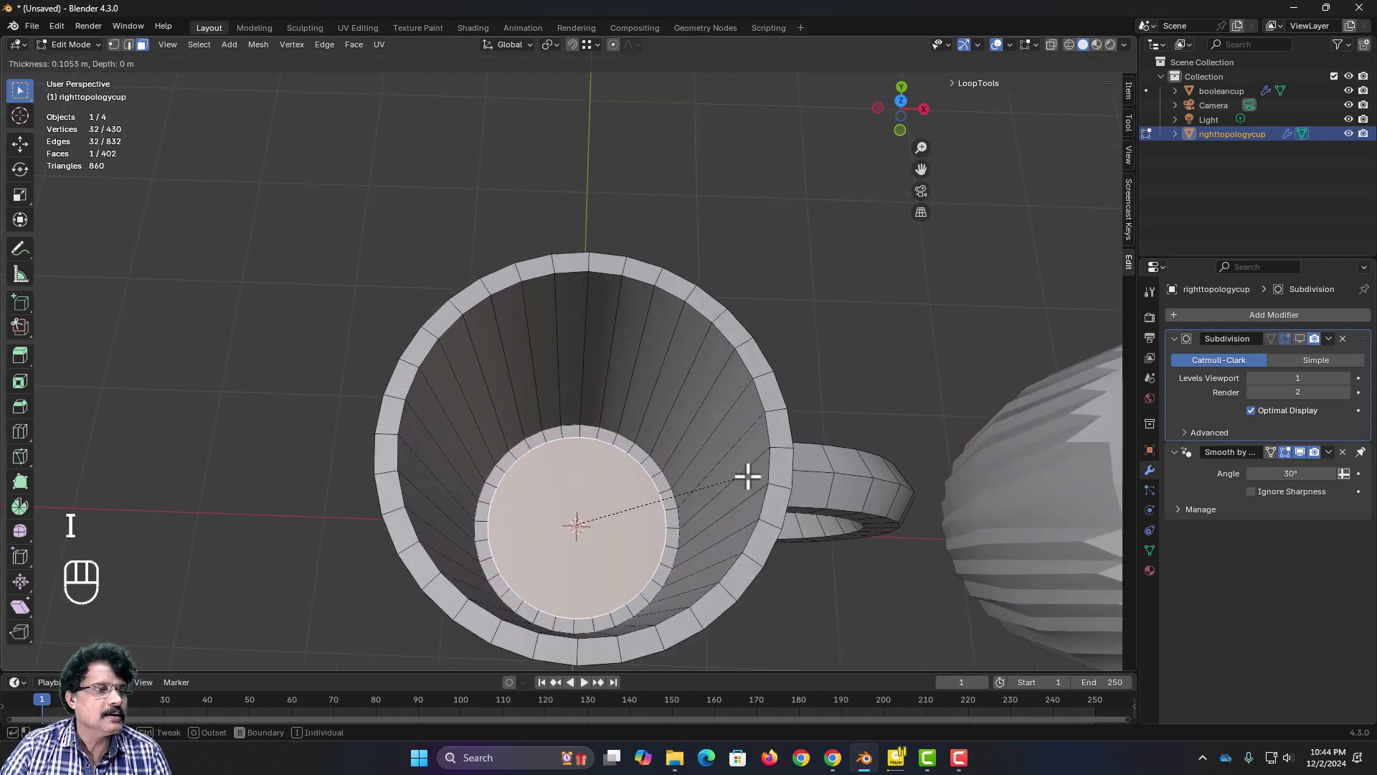
left_click(742, 475)
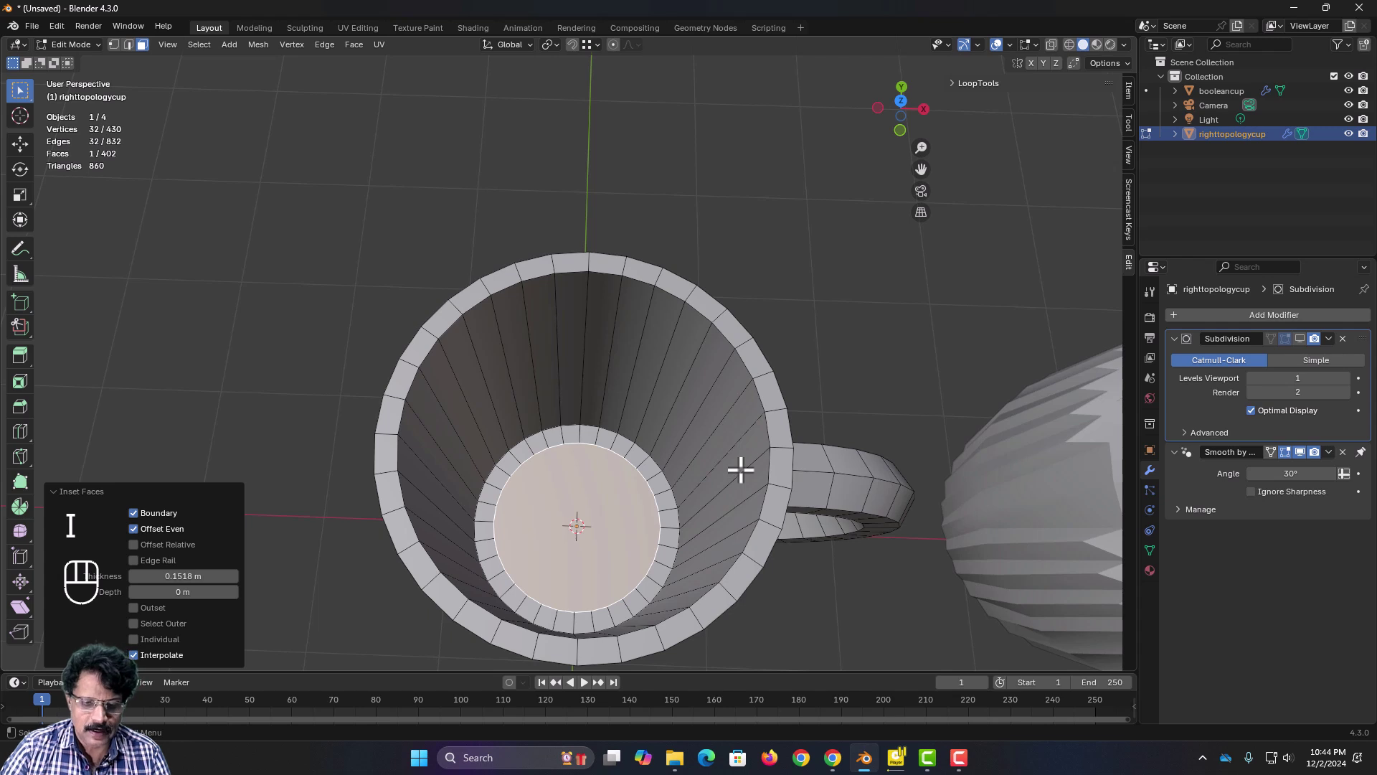
key("i")
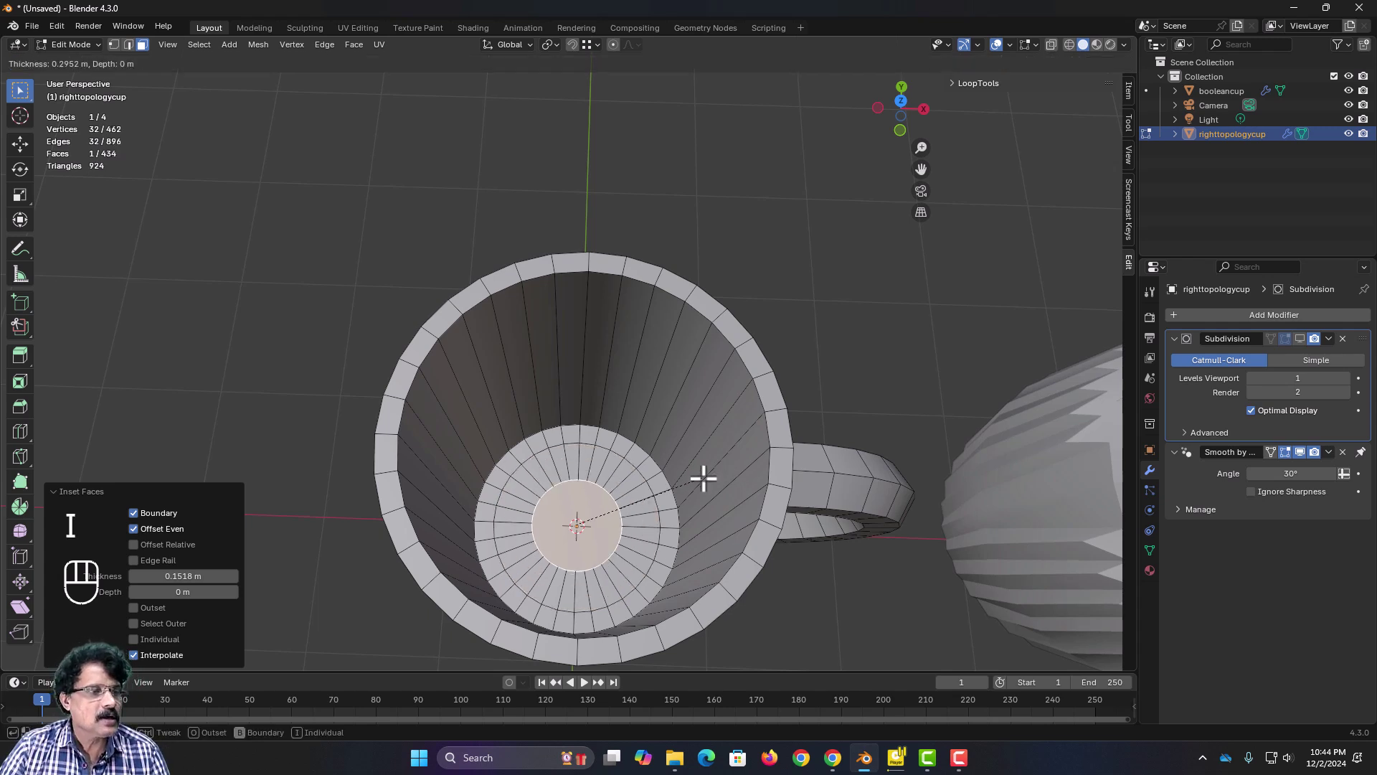
left_click(700, 479)
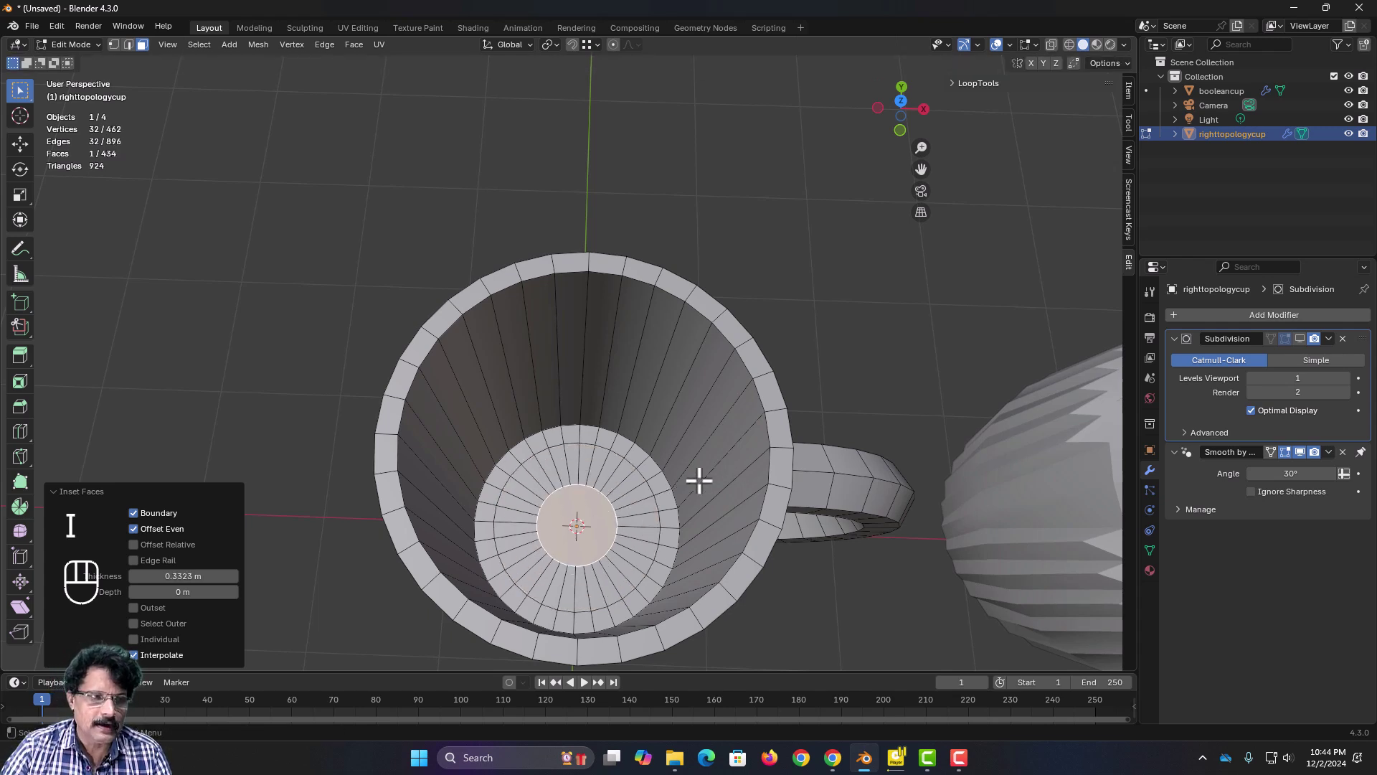
Step: Move the innermost inner floor face down along Z by about 0.034 m in the front wireframe view with X-ray on
key("KP_1")
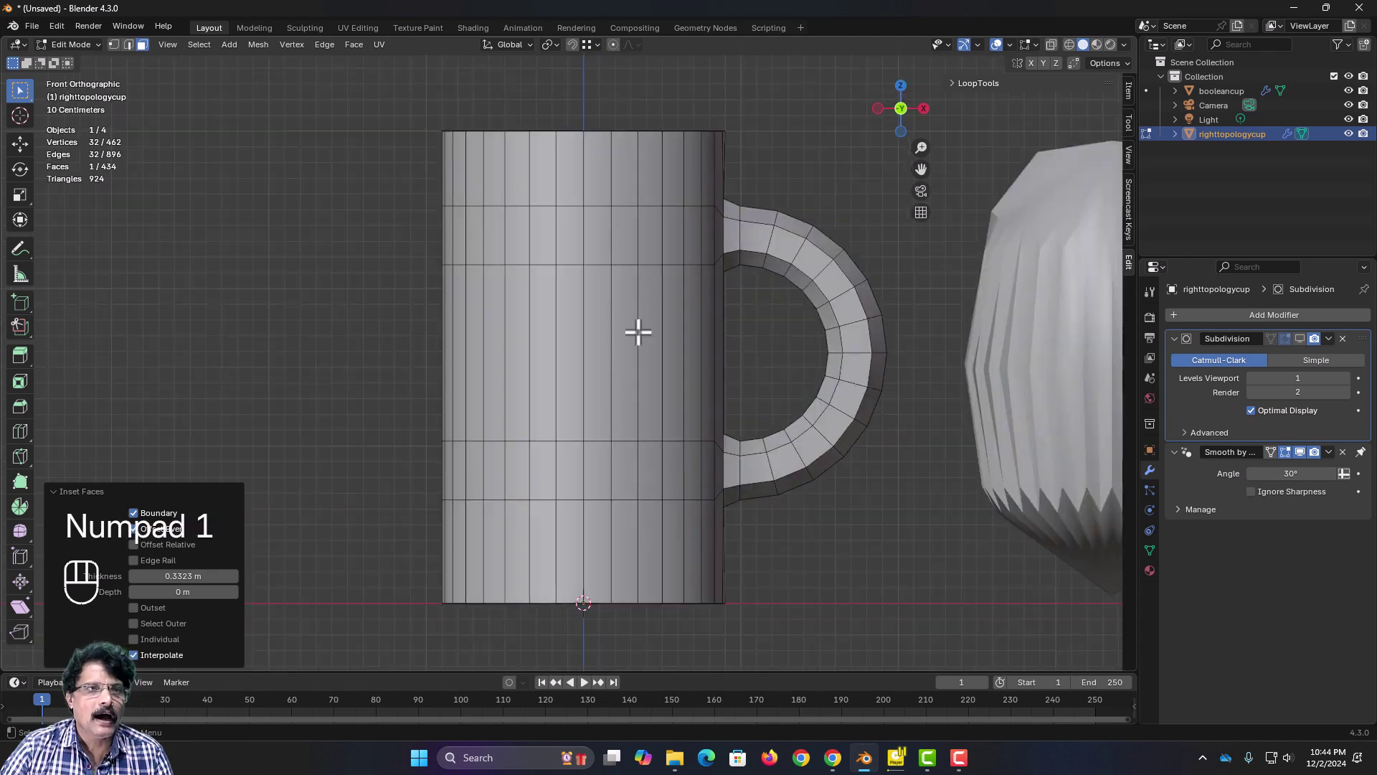
left_click(1070, 44)
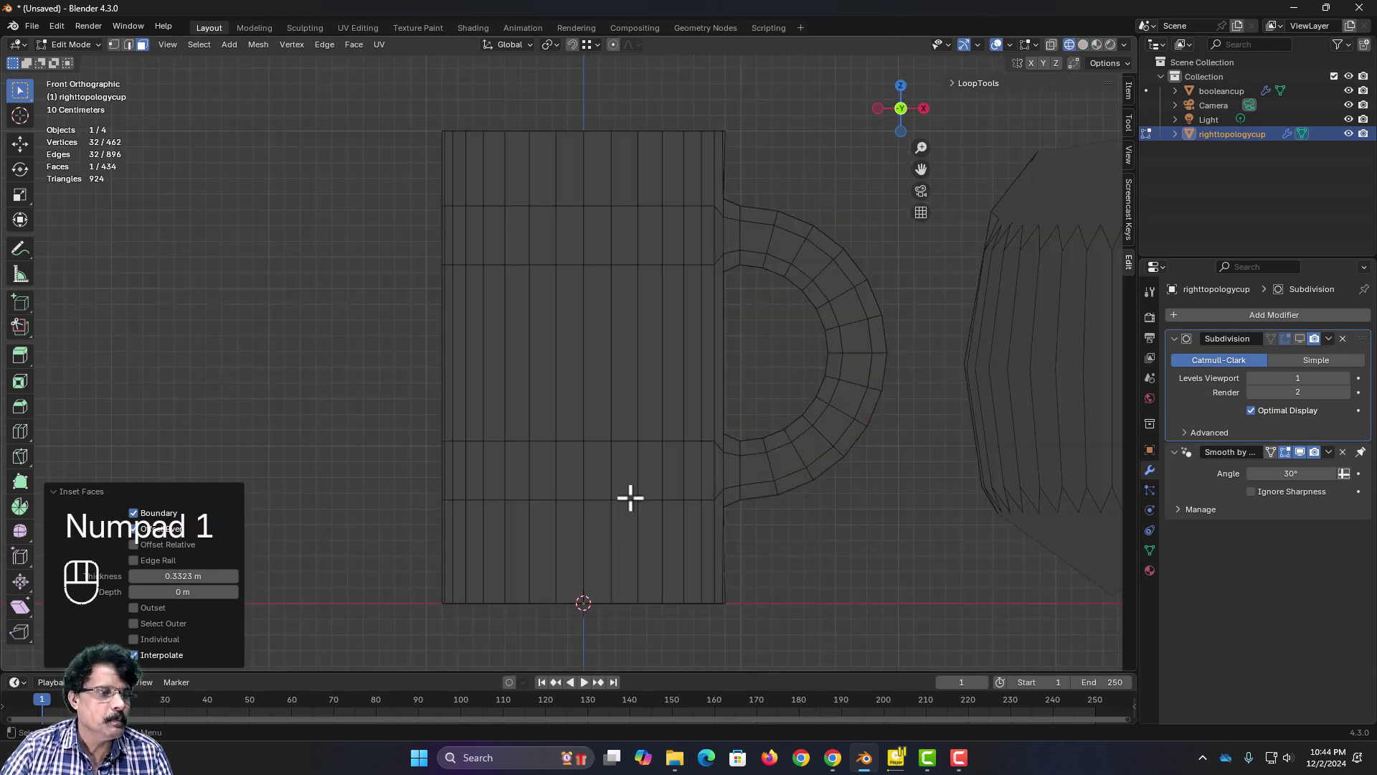
middle_click_drag(608, 560, 612, 329, "shift")
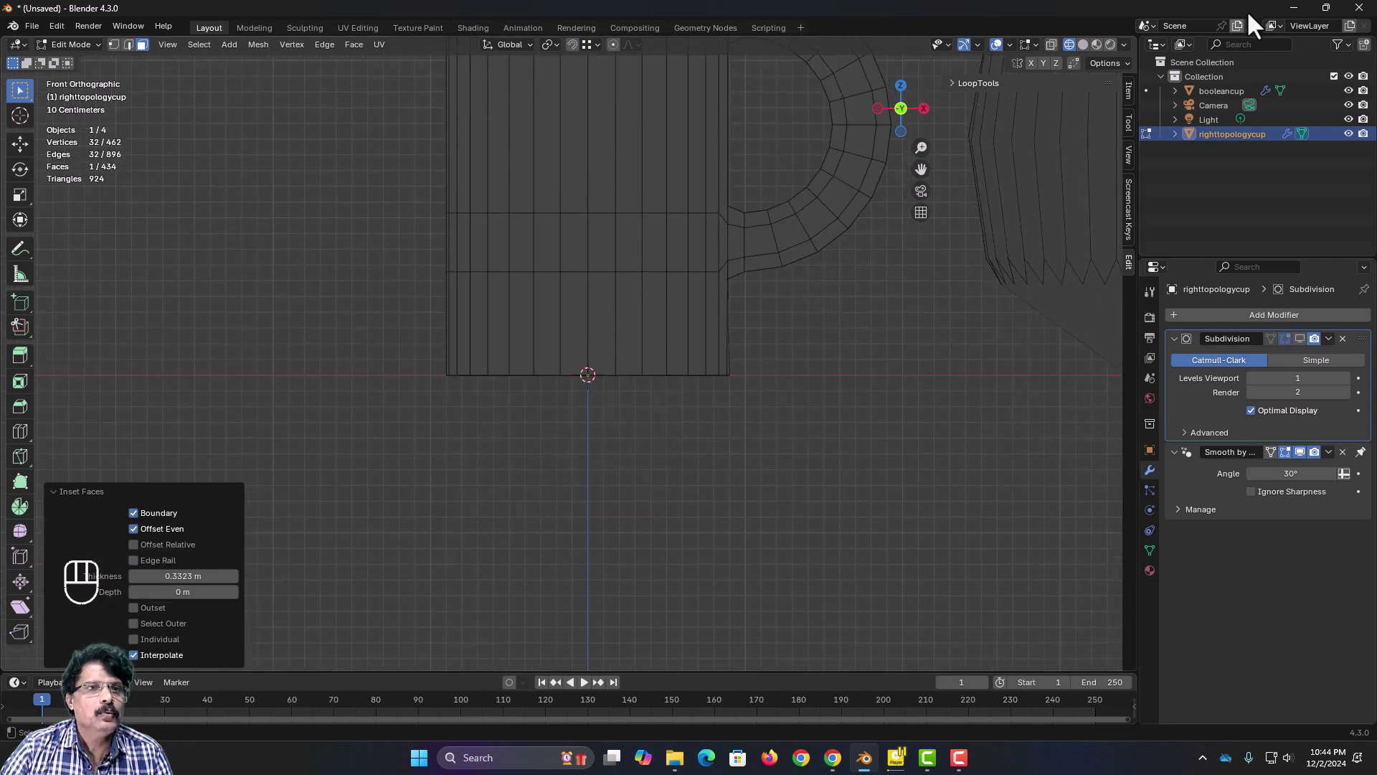
left_click(1051, 44)
scroll(771, 384, "up", 3)
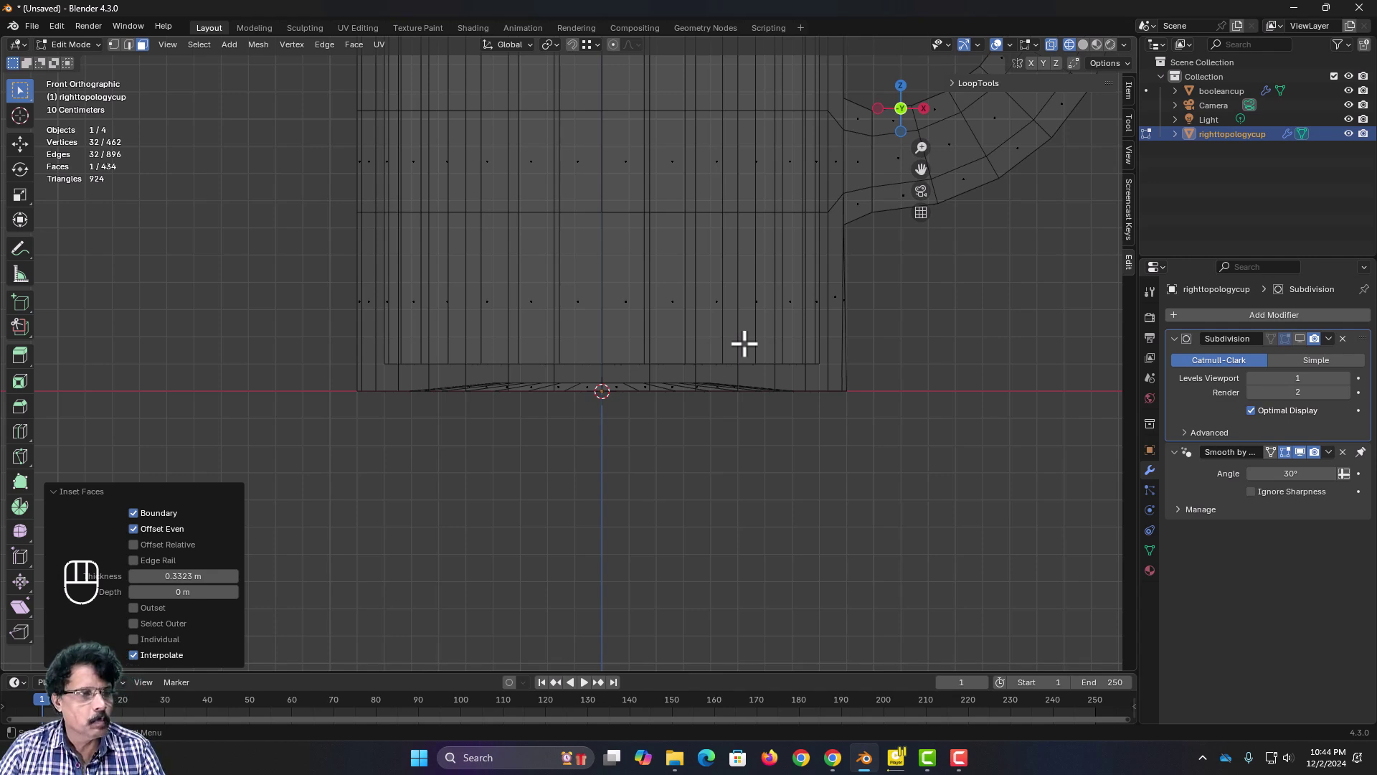
key("z")
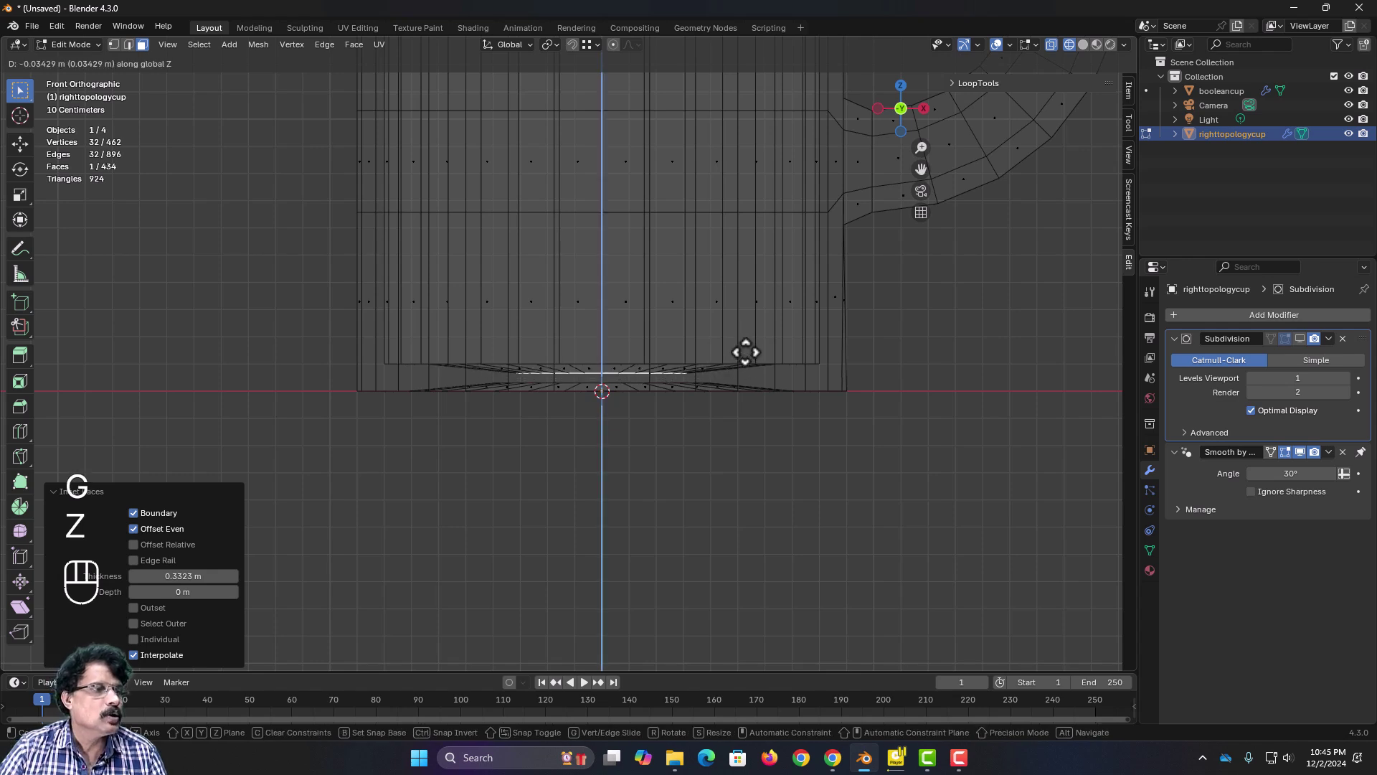
left_click(746, 351)
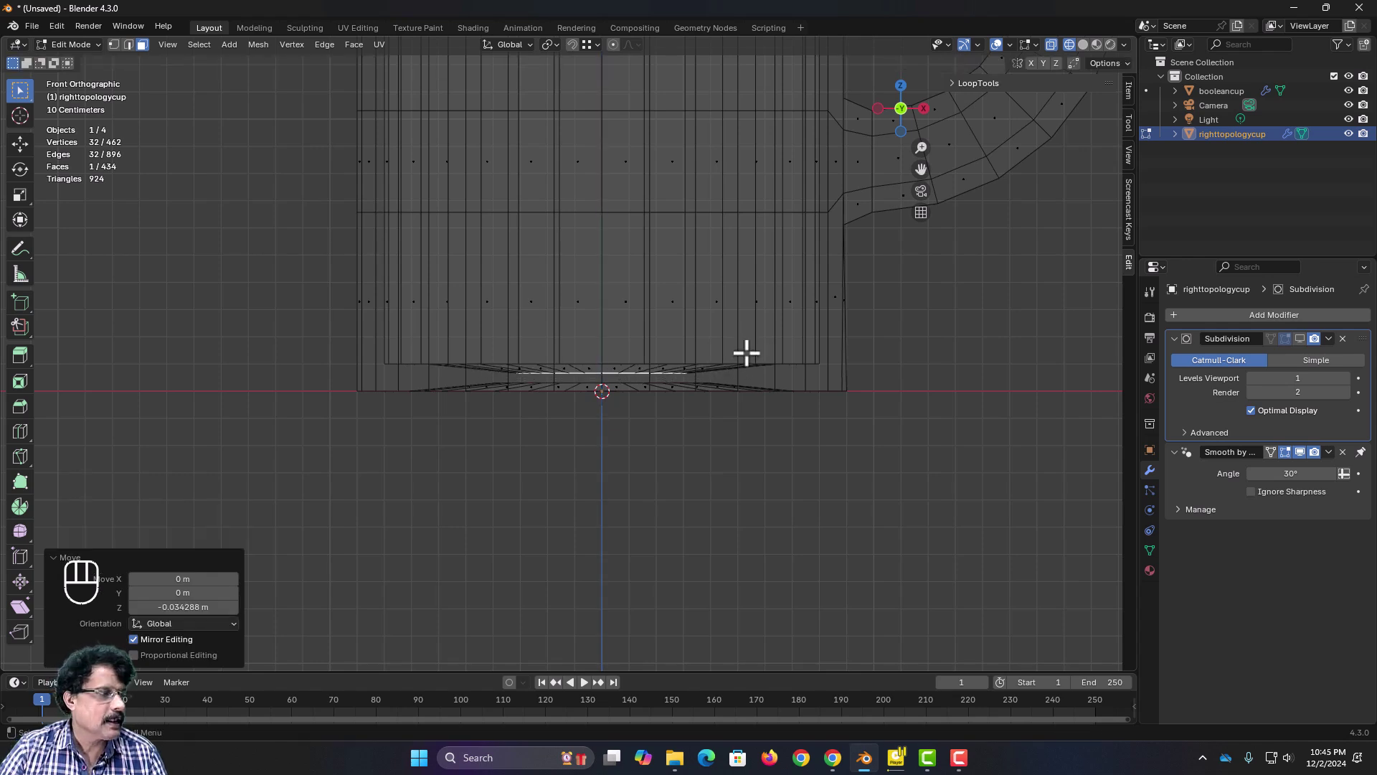
Step: Set the Z distance of the inner floor face's move to -0.03 m
left_click(188, 607)
key("BackSpace")
type("-0")
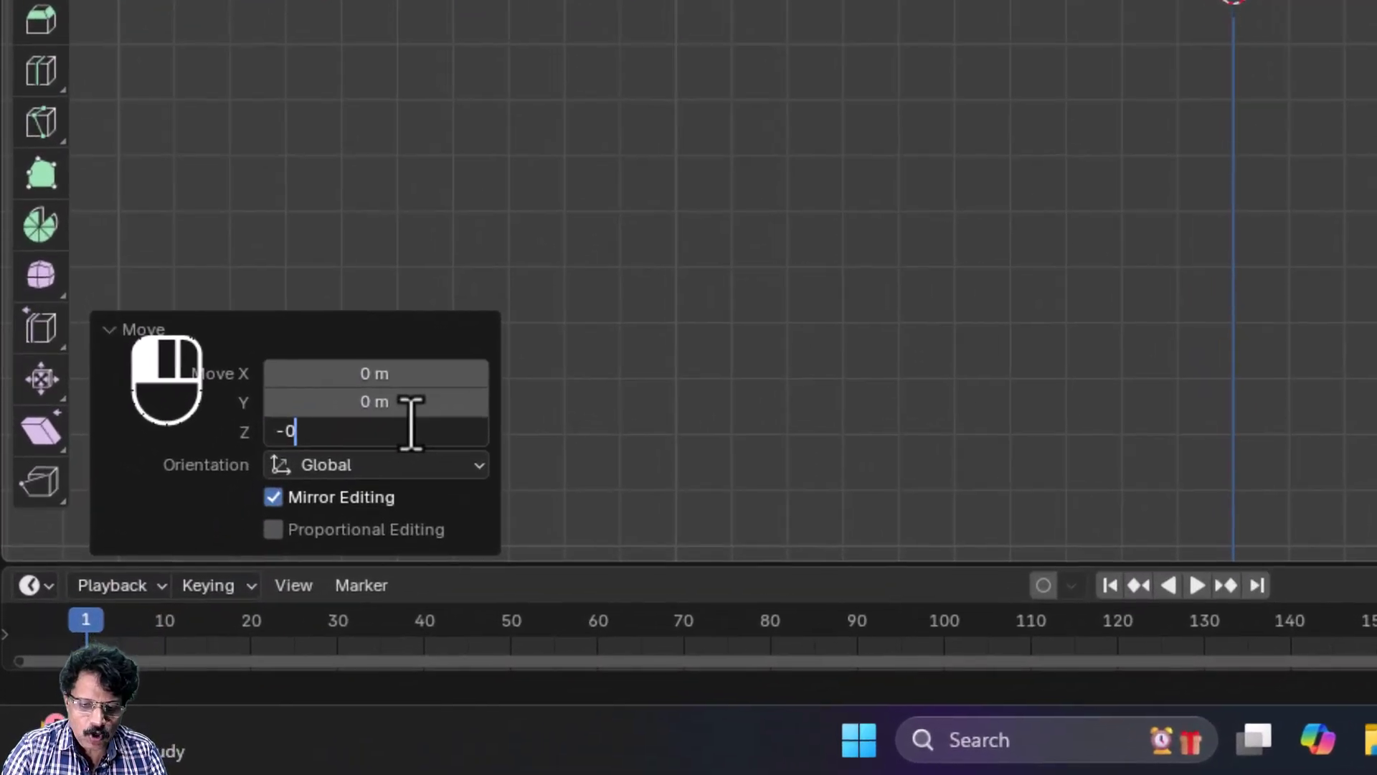
type(".03")
key("Return")
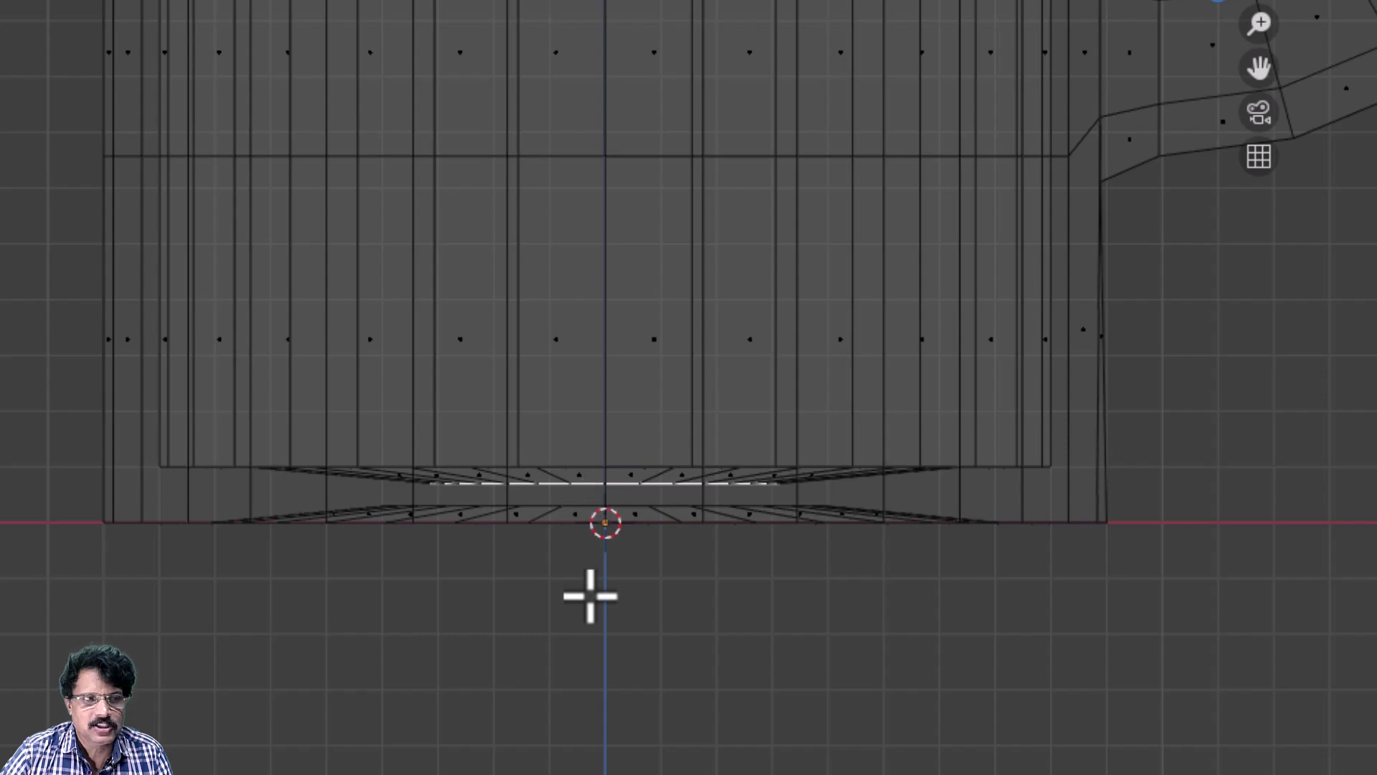
Step: Leave Edit Mode, re-enable the Subdivision modifier in the viewport, and examine the mug's inner floor in solid shading
key("Tab")
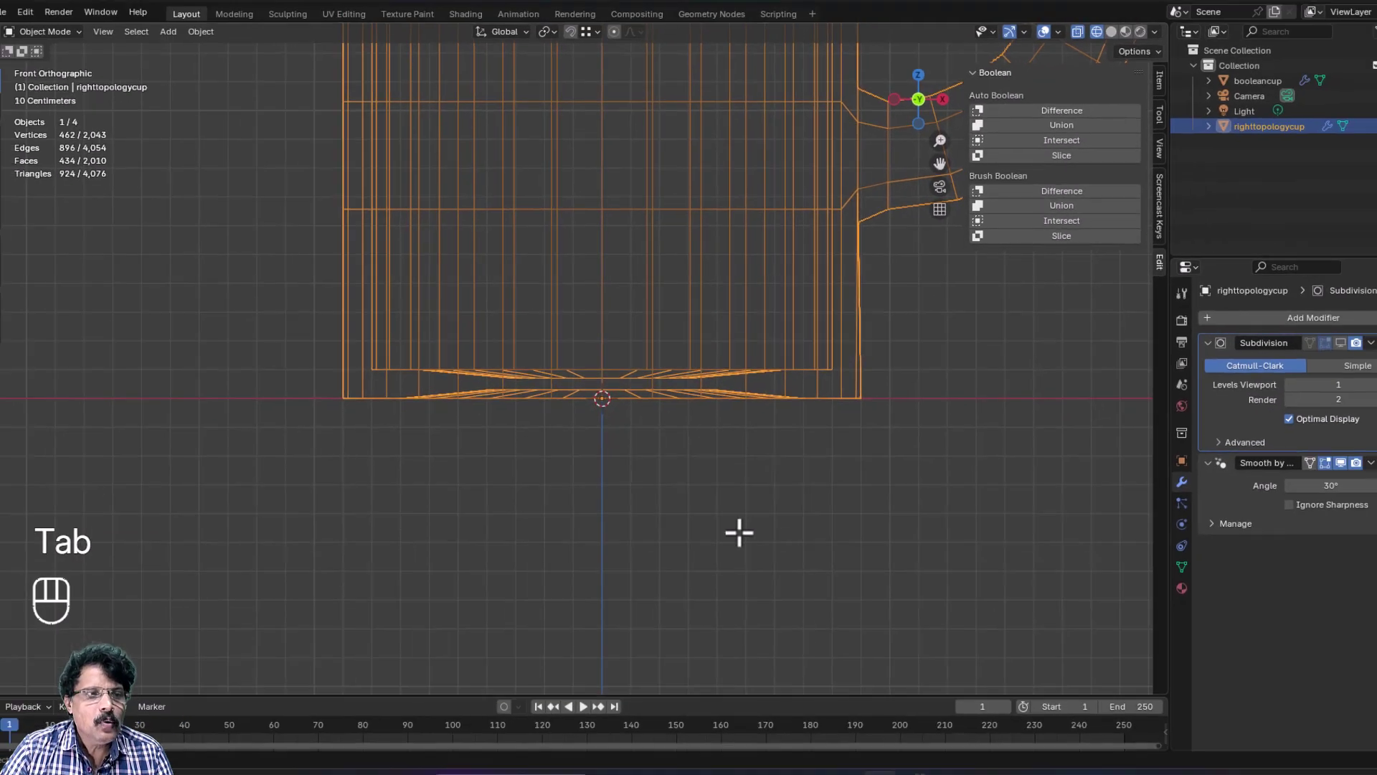
scroll(730, 518, "down", 4)
scroll(731, 519, "down", 2)
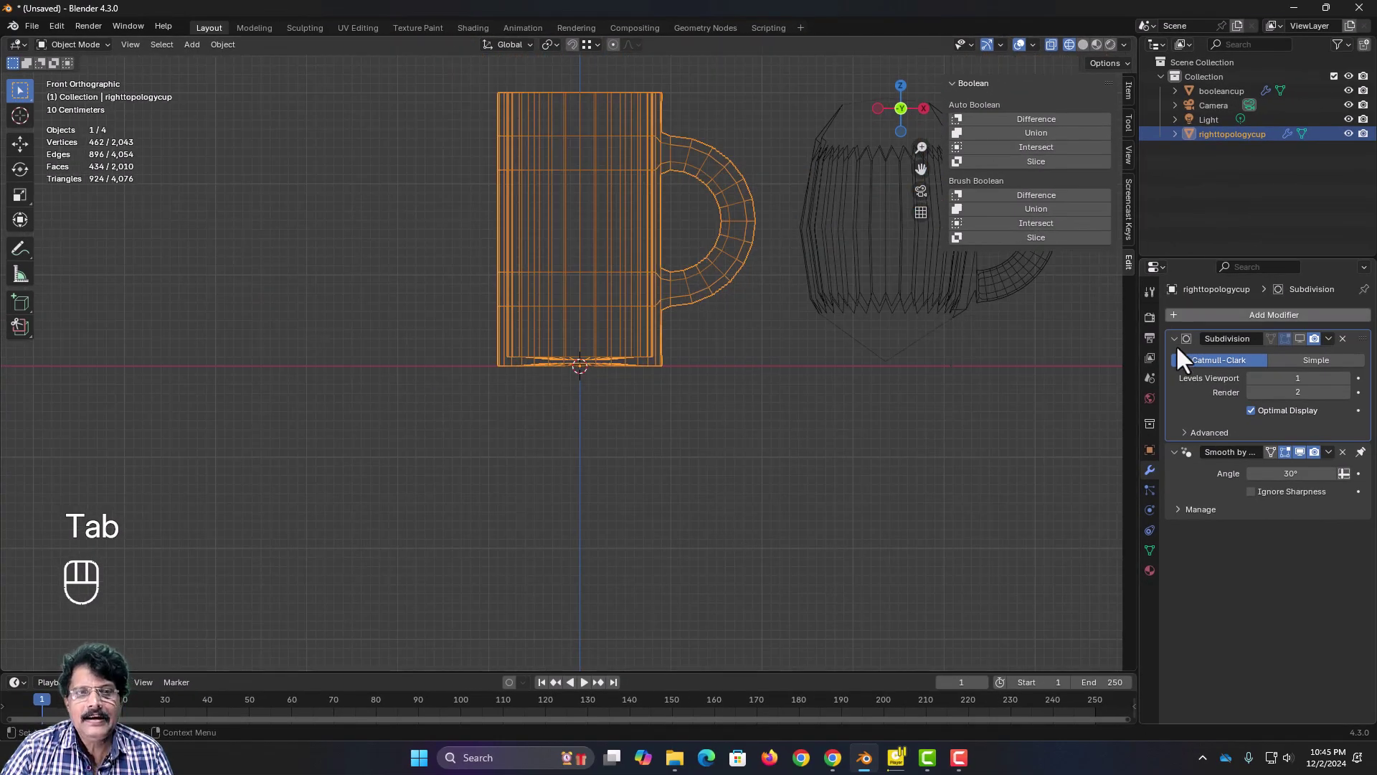
left_click(1300, 338)
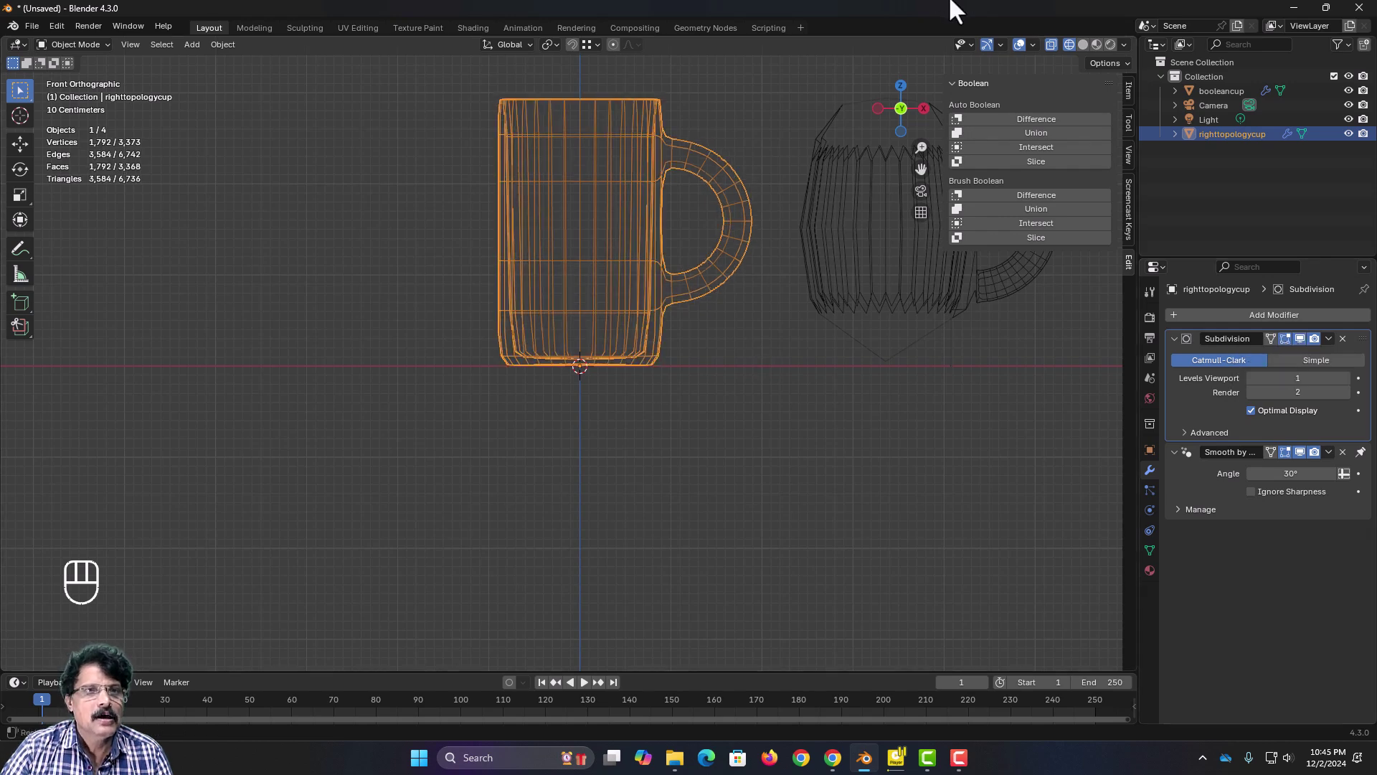
left_click(1083, 45)
mouse_move(732, 315)
middle_mouse_down()
mouse_move(700, 345)
mouse_move(694, 494)
mouse_move(682, 459)
mouse_move(674, 492)
mouse_move(703, 464)
mouse_move(668, 256)
mouse_move(647, 489)
mouse_move(704, 498)
mouse_move(786, 472)
mouse_move(628, 468)
mouse_move(664, 482)
middle_mouse_up()
scroll(694, 493, "up", 5)
scroll(683, 462, "down", 4)
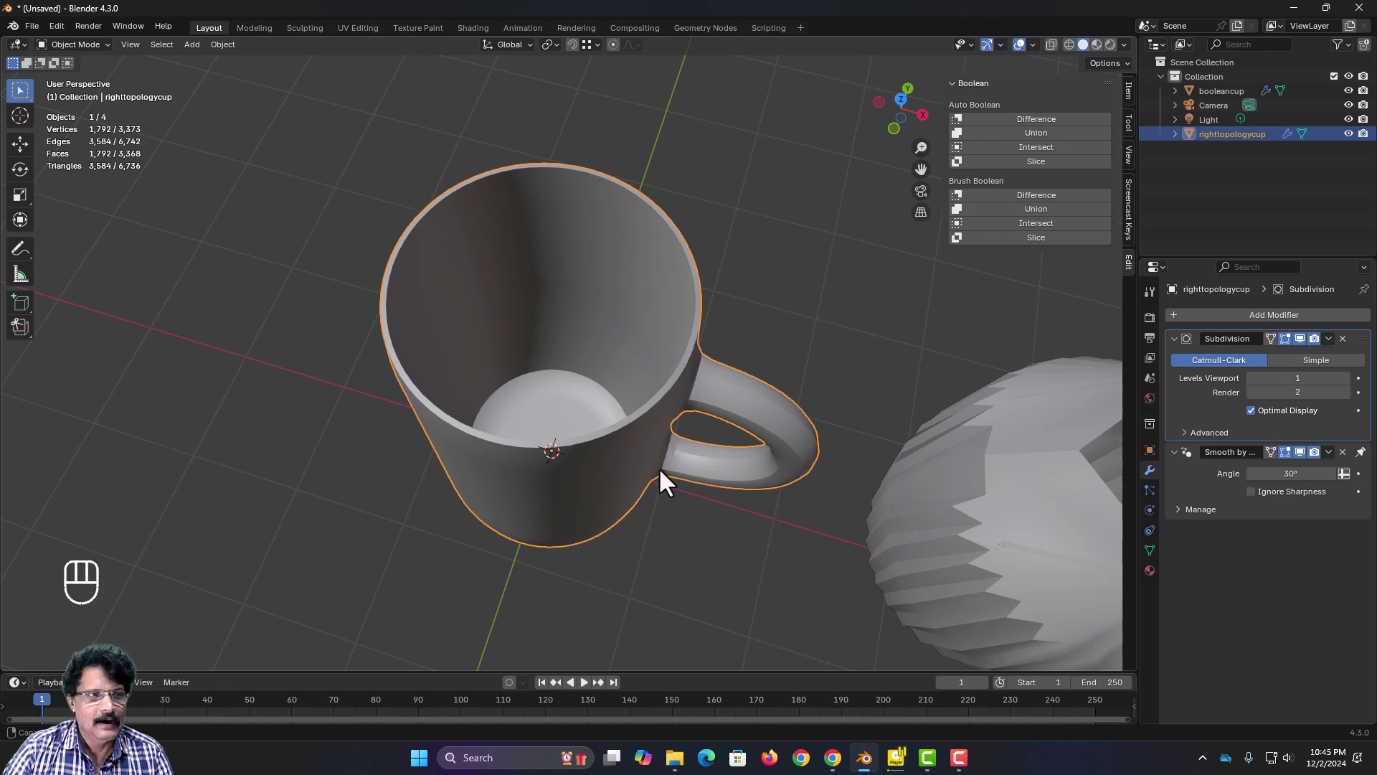
scroll(660, 472, "down", 5)
scroll(661, 467, "up", 8)
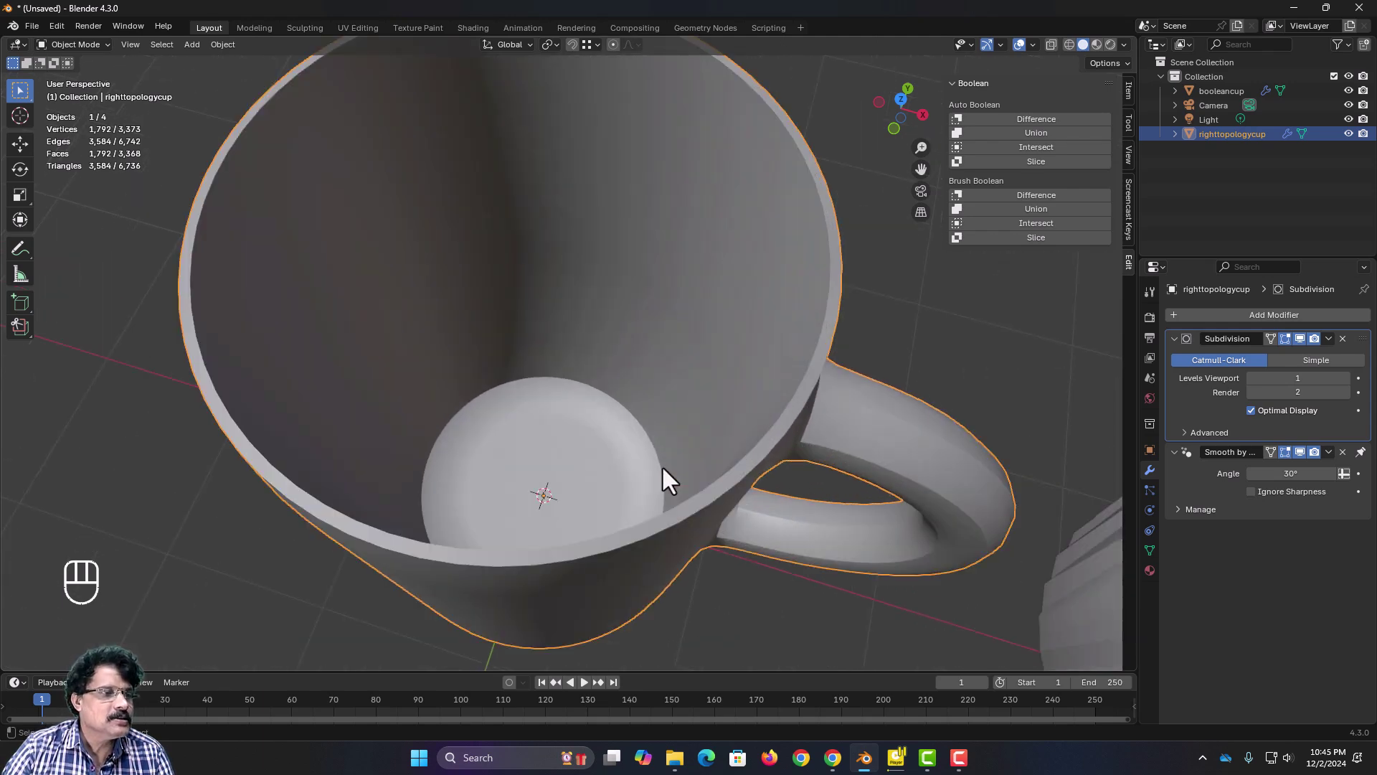
Step: Enter Edit Mode on the mug, disable the Subdivision modifier in the viewport, and switch to edge selection
middle_click_drag(655, 483, 666, 453)
middle_click_drag(665, 306, 709, 424)
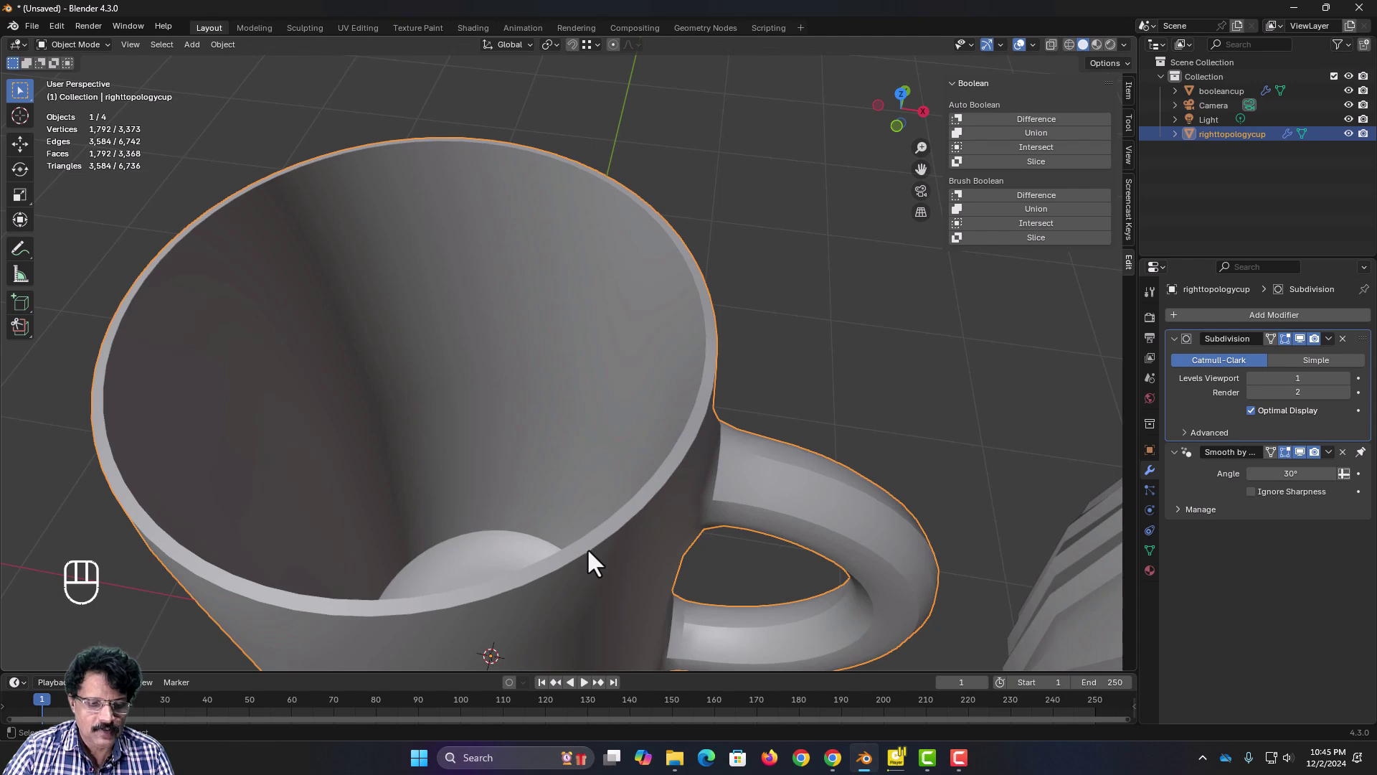
key("Tab")
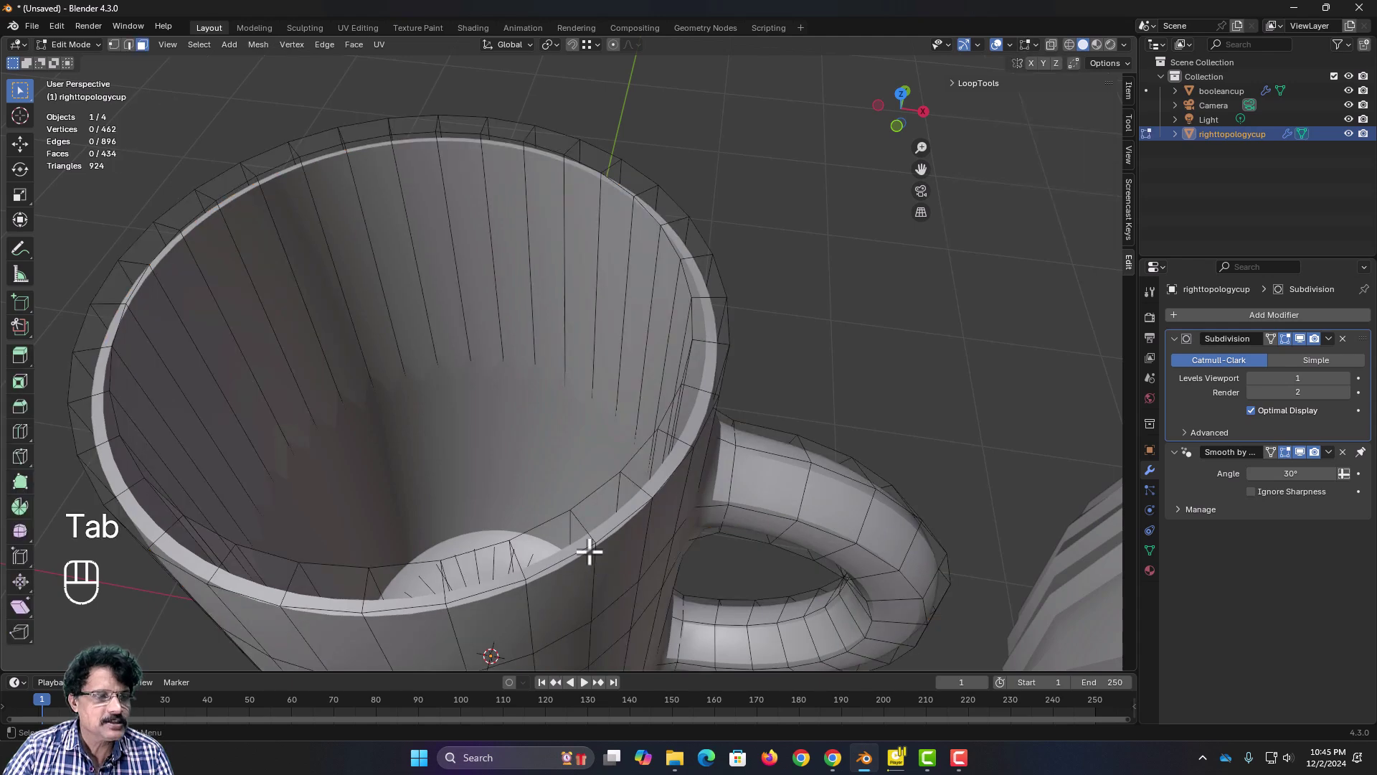
left_click(1299, 341)
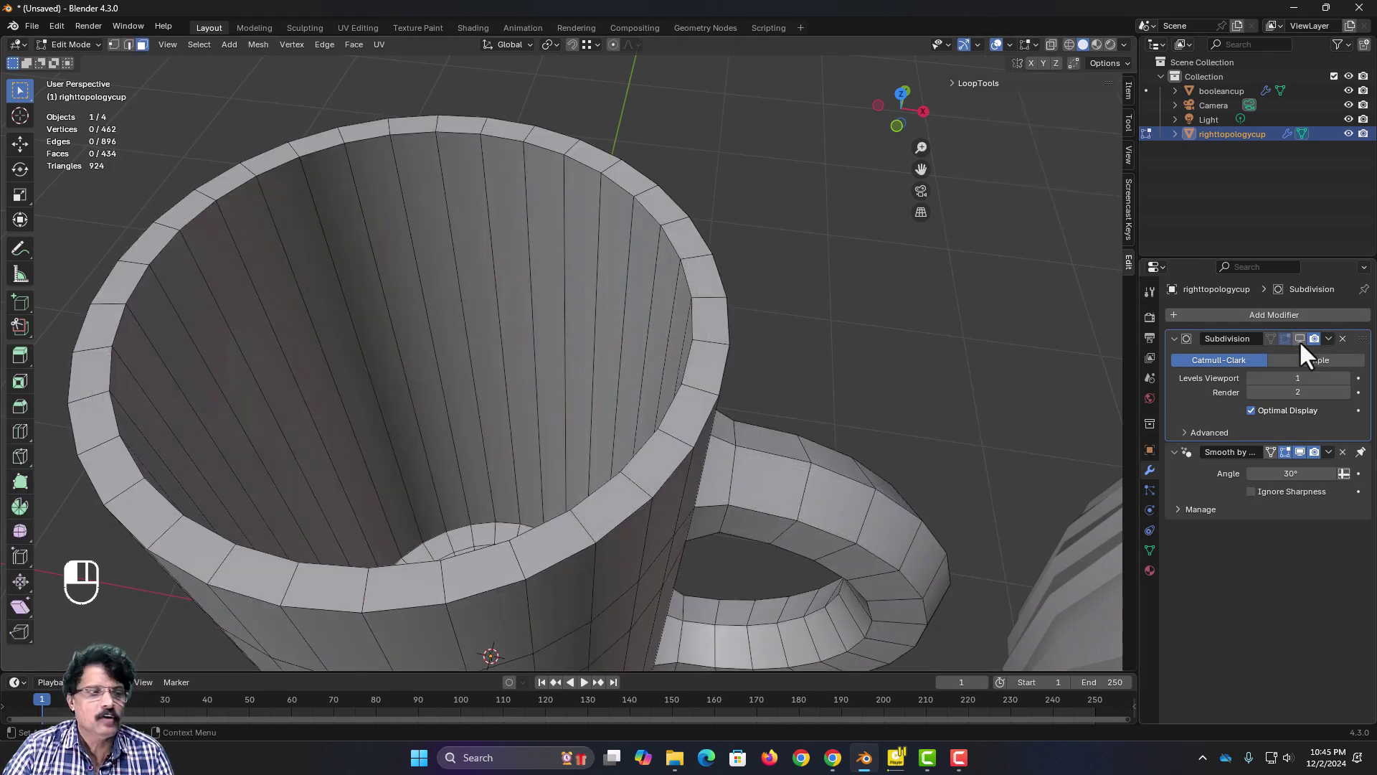
left_click(129, 44)
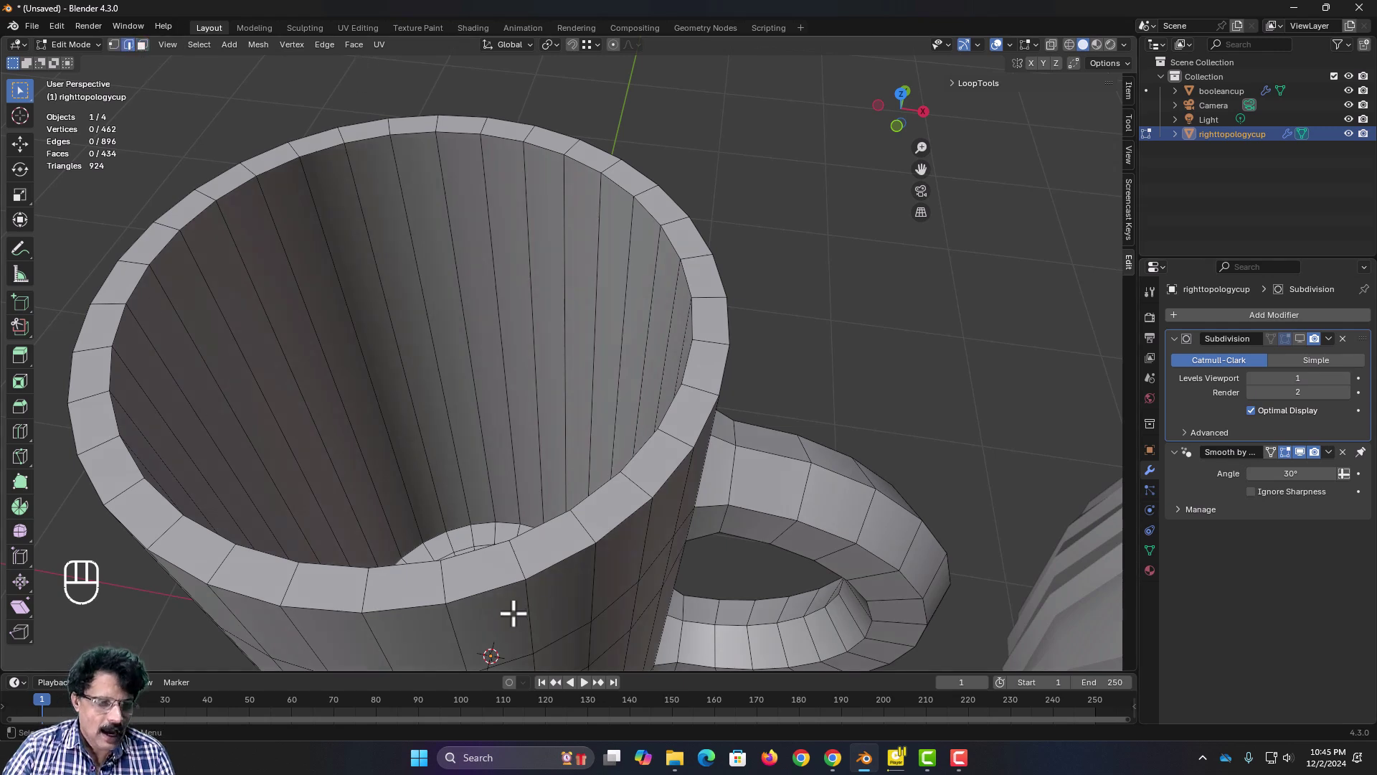
Step: Bevel the outer and inner edge loops of the mug's rim by about 0.027 m
left_click(553, 566, "alt")
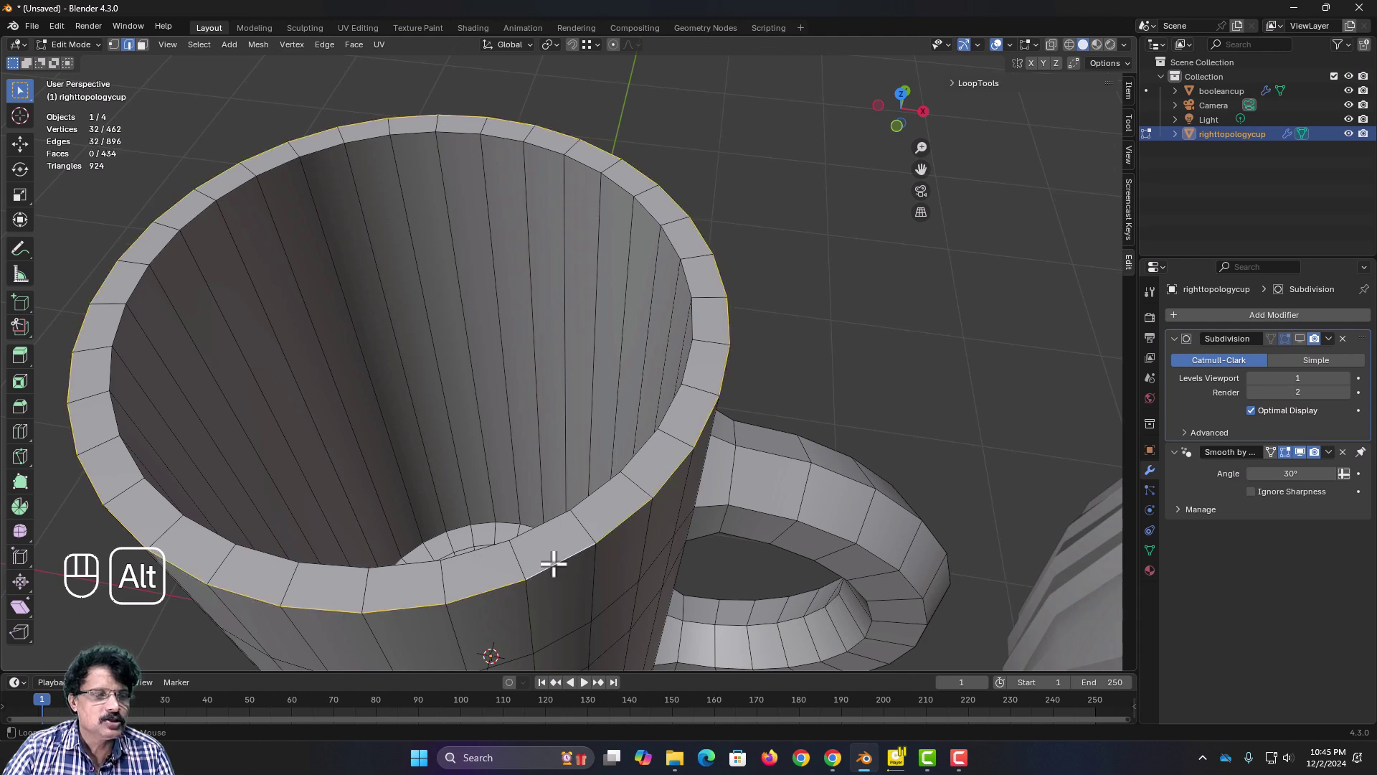
left_click(536, 531, "alt+shift")
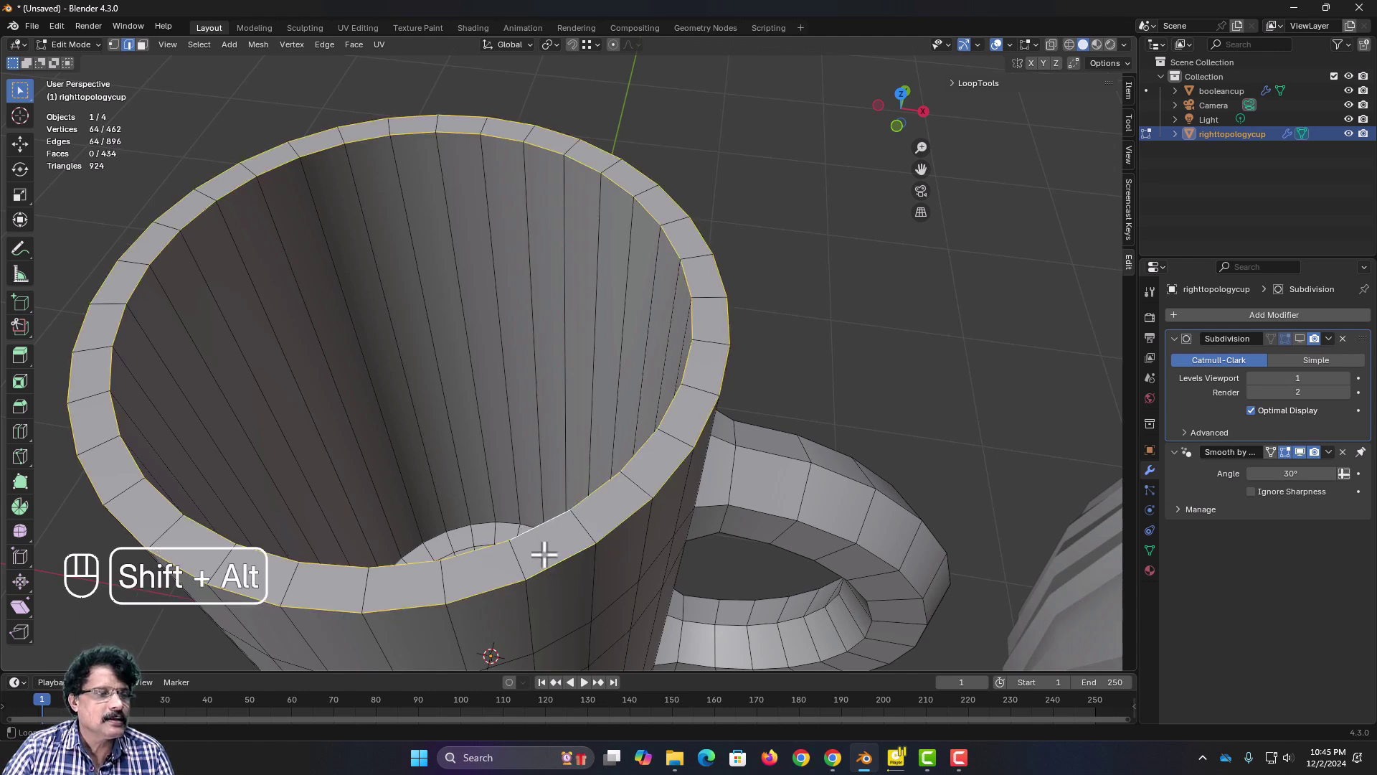
mouse_move(547, 574)
middle_mouse_down()
mouse_move(563, 584)
mouse_move(580, 520)
mouse_move(562, 581)
middle_mouse_up()
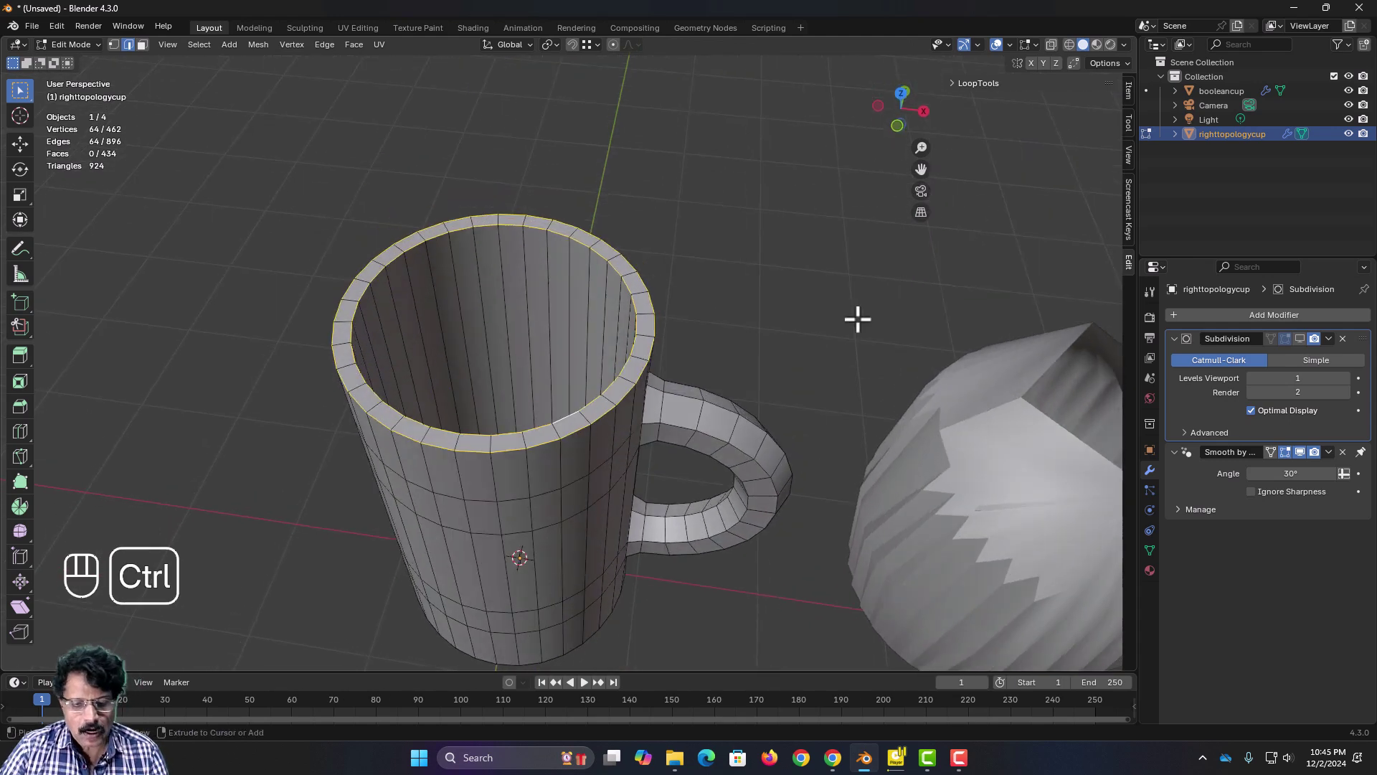
key("ctrl+b")
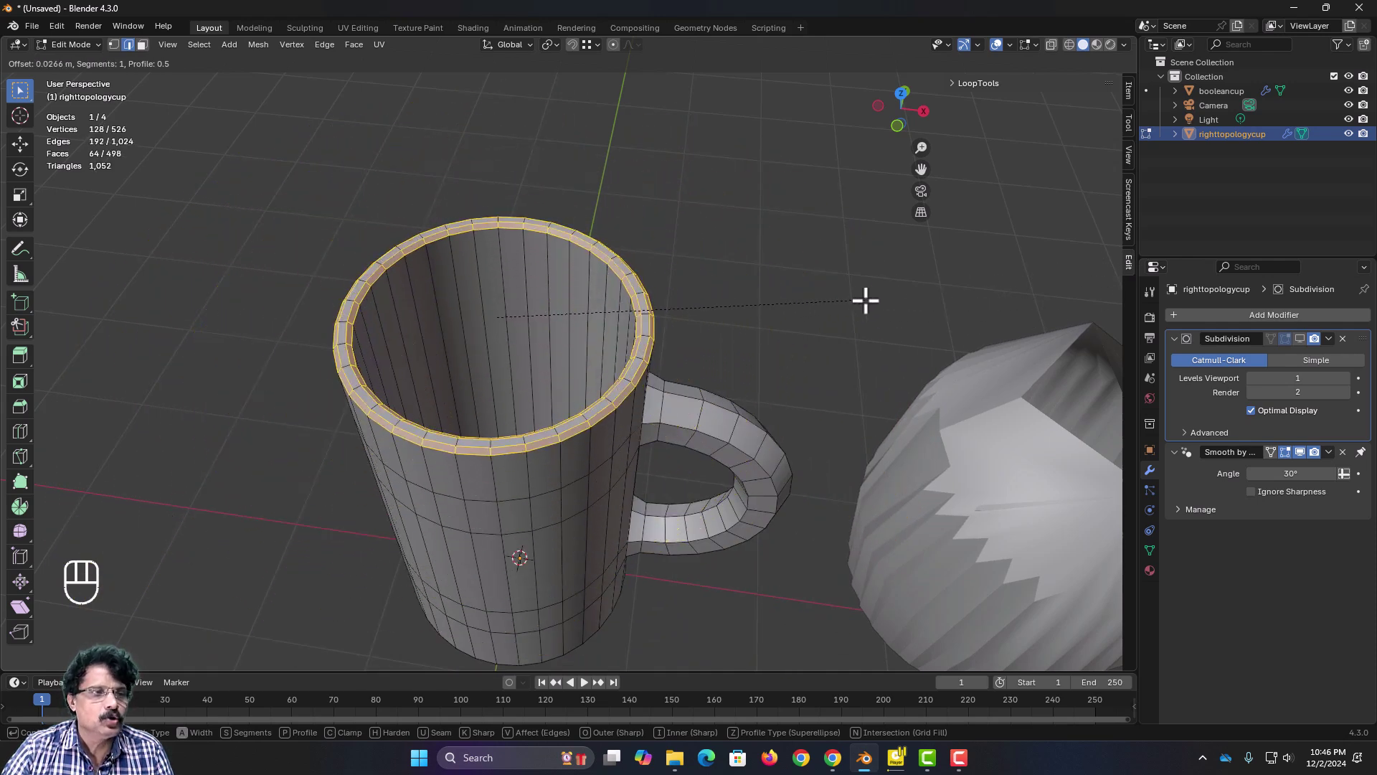
left_click(866, 300)
scroll(683, 427, "up", 8)
scroll(683, 428, "down", 5)
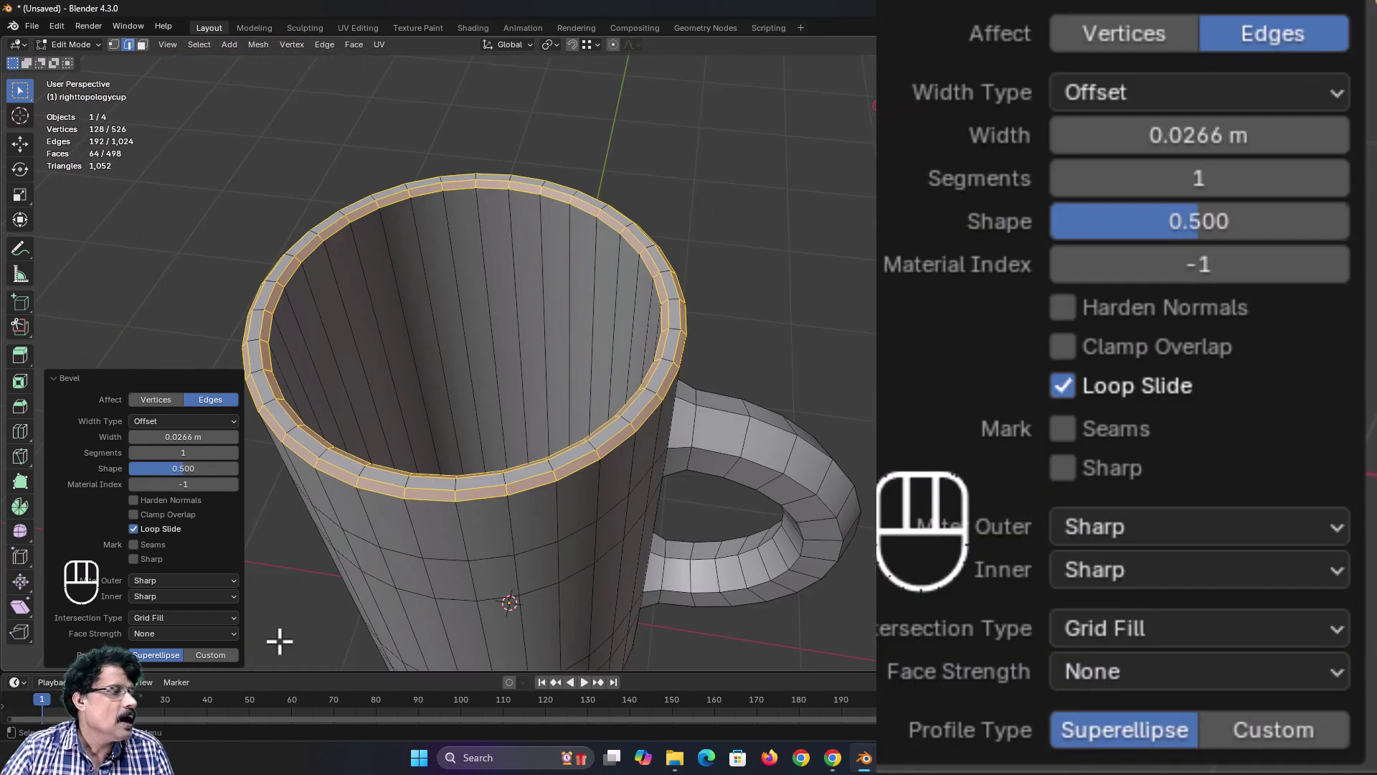
Step: Set the rim bevel's width to 0.03 m with 2 segments and deselect the beveled loops
left_click(185, 437)
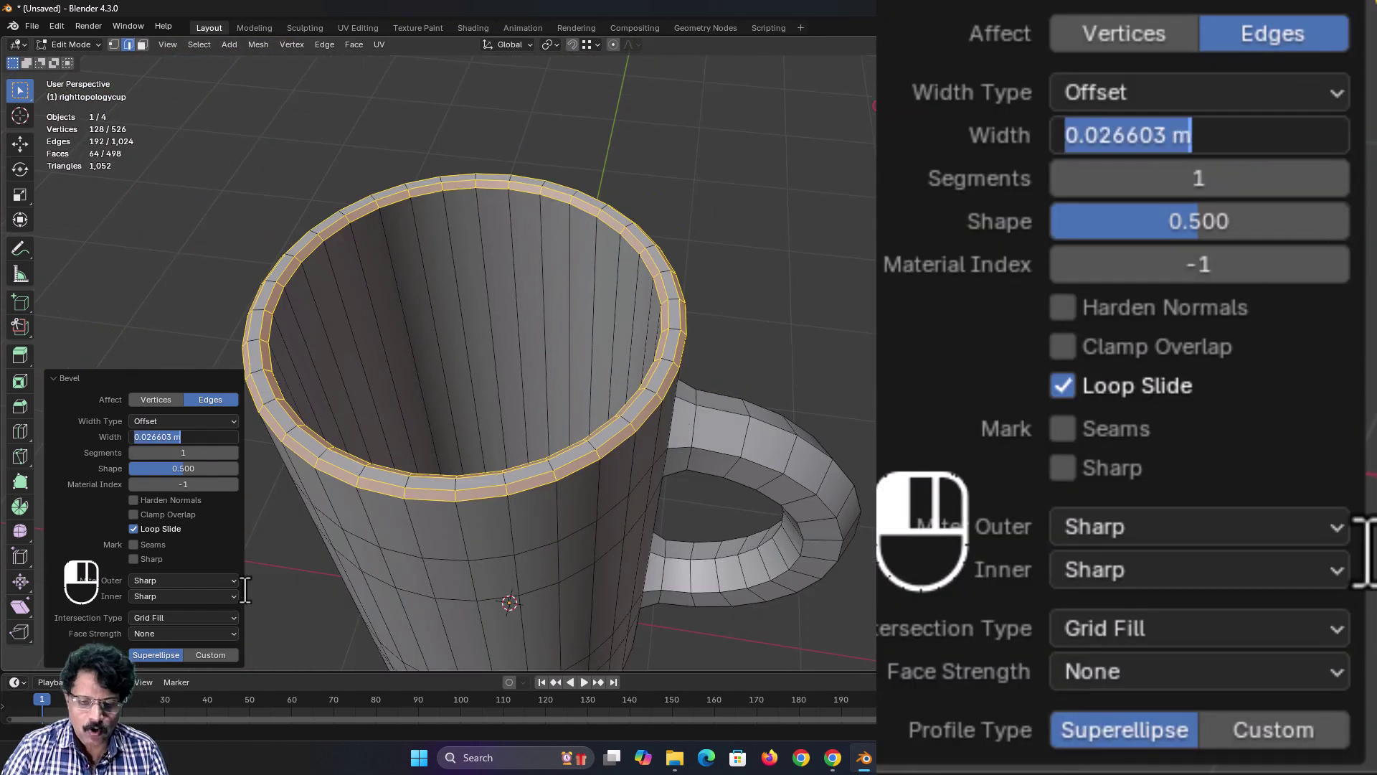
type(".03")
key("Return")
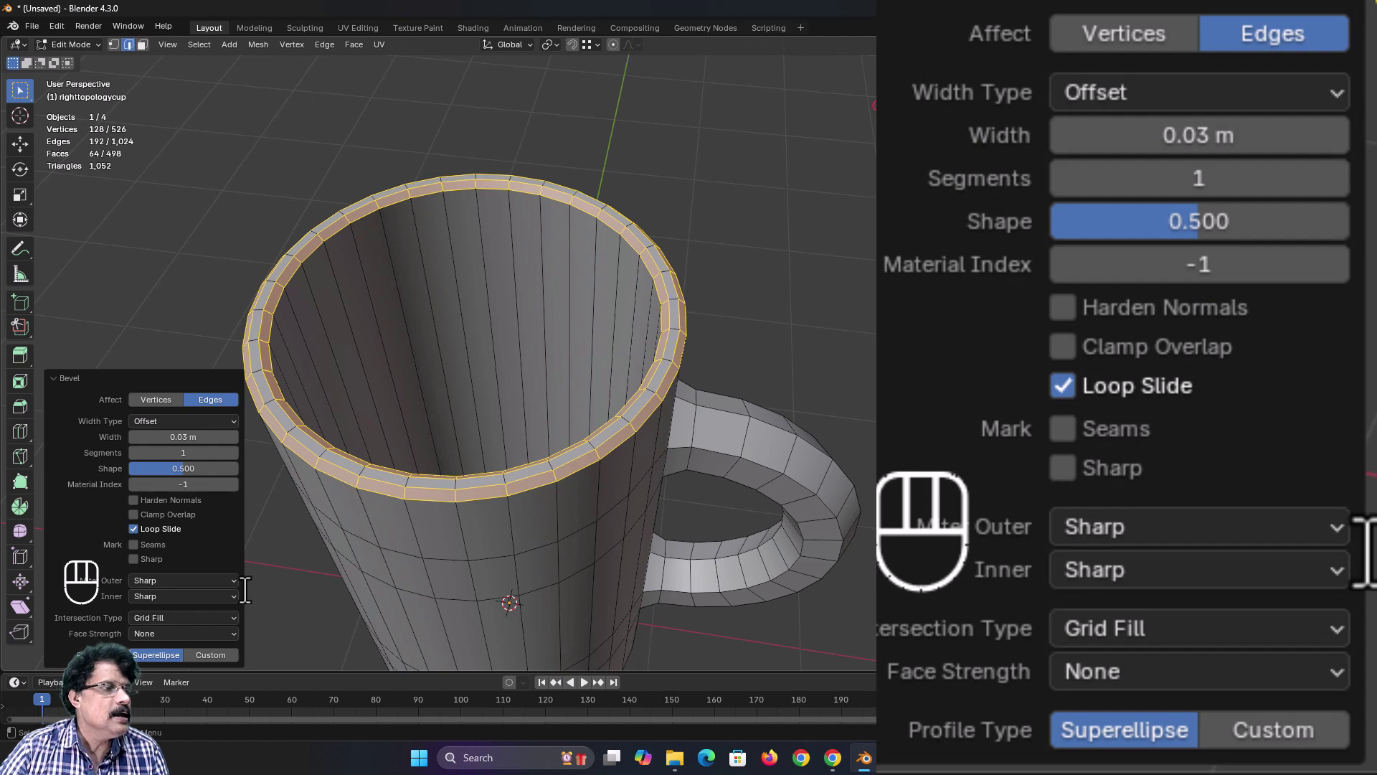
left_click(233, 452)
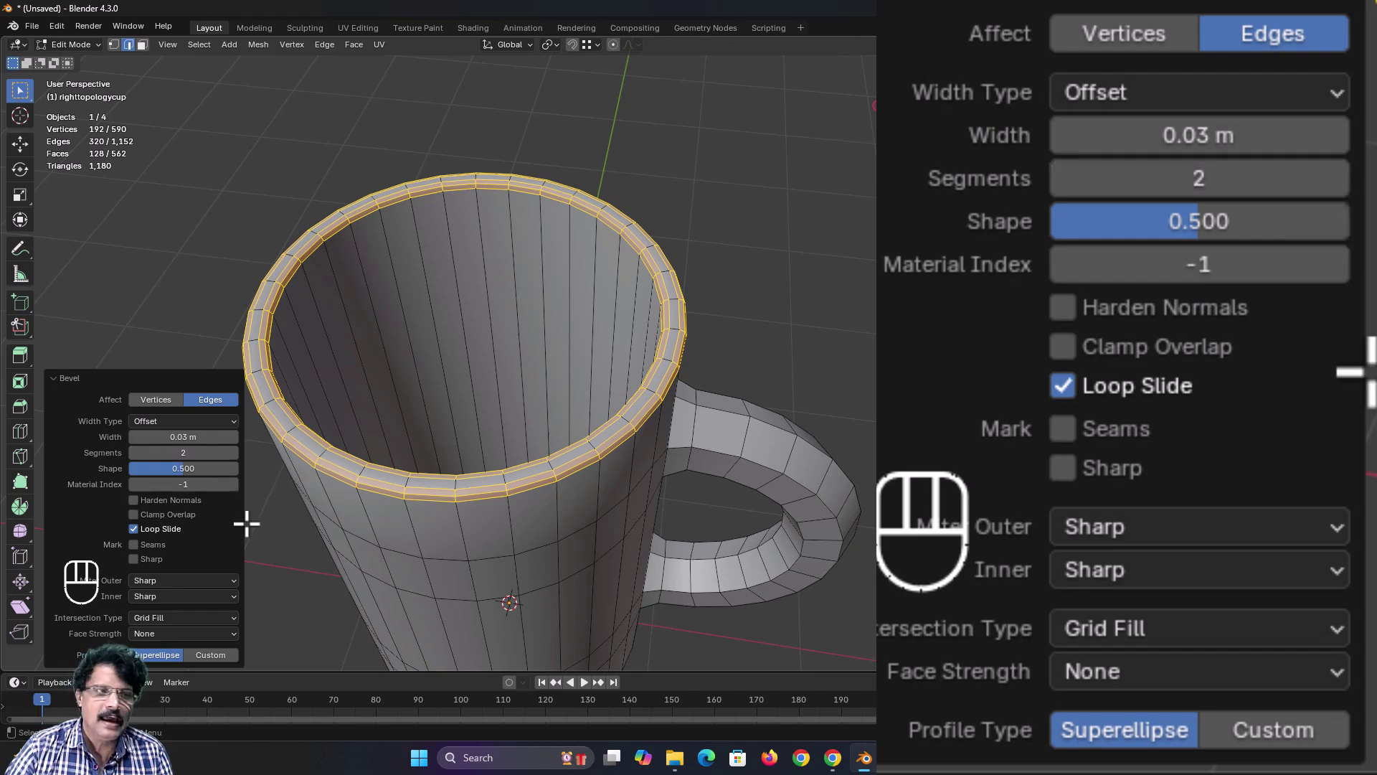
left_click(213, 268)
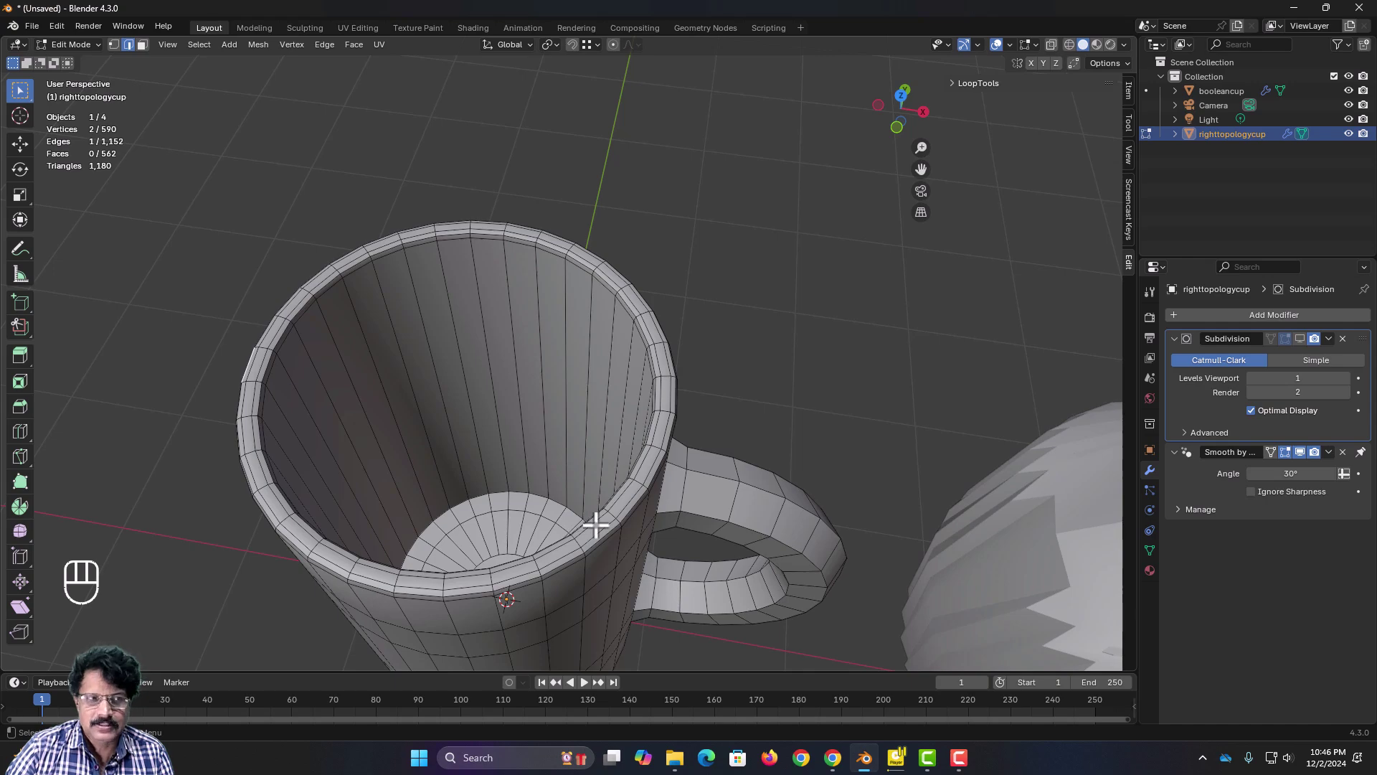
Step: Bevel the three concentric edge loops on the mug's underside by about 0.028 m with 2 segments
middle_click_drag(595, 525, 622, 201)
scroll(599, 553, "up", 3)
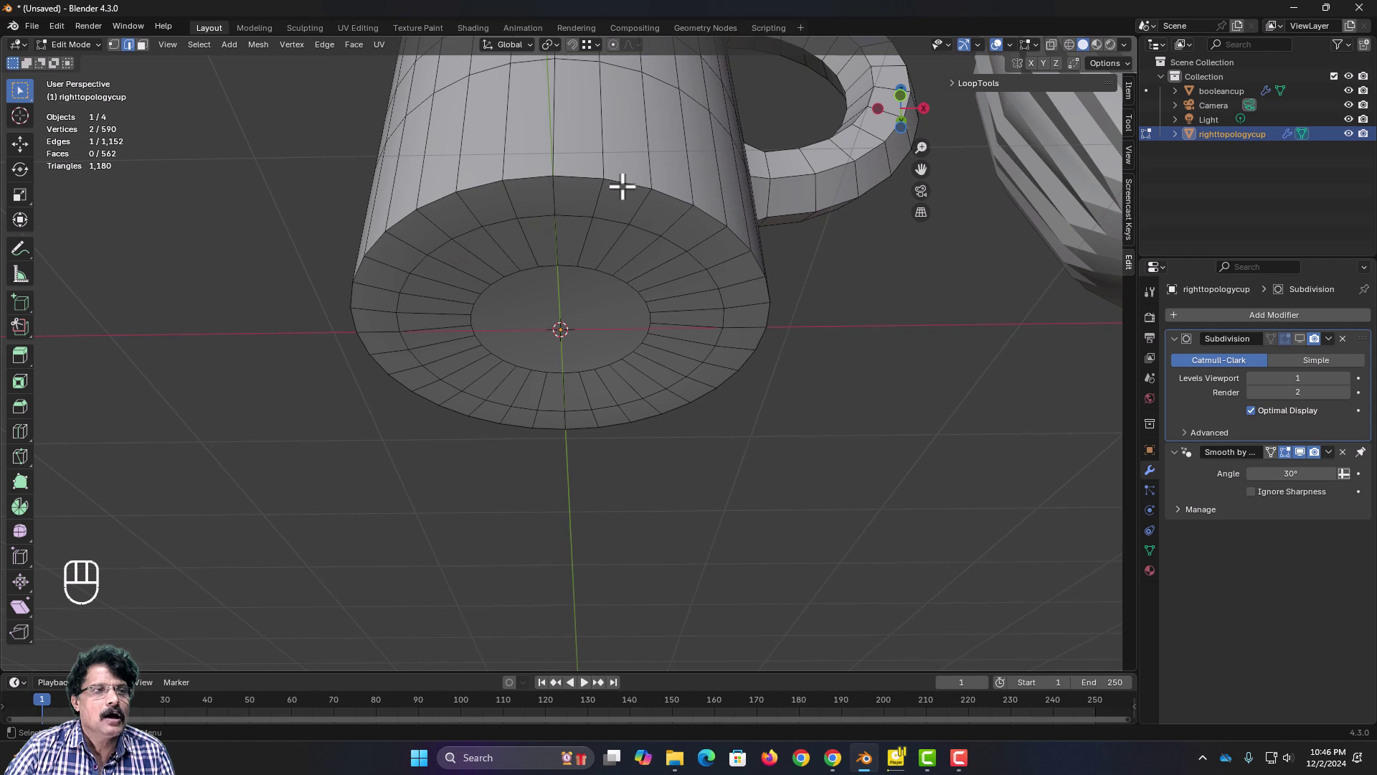
left_click(622, 185, "alt")
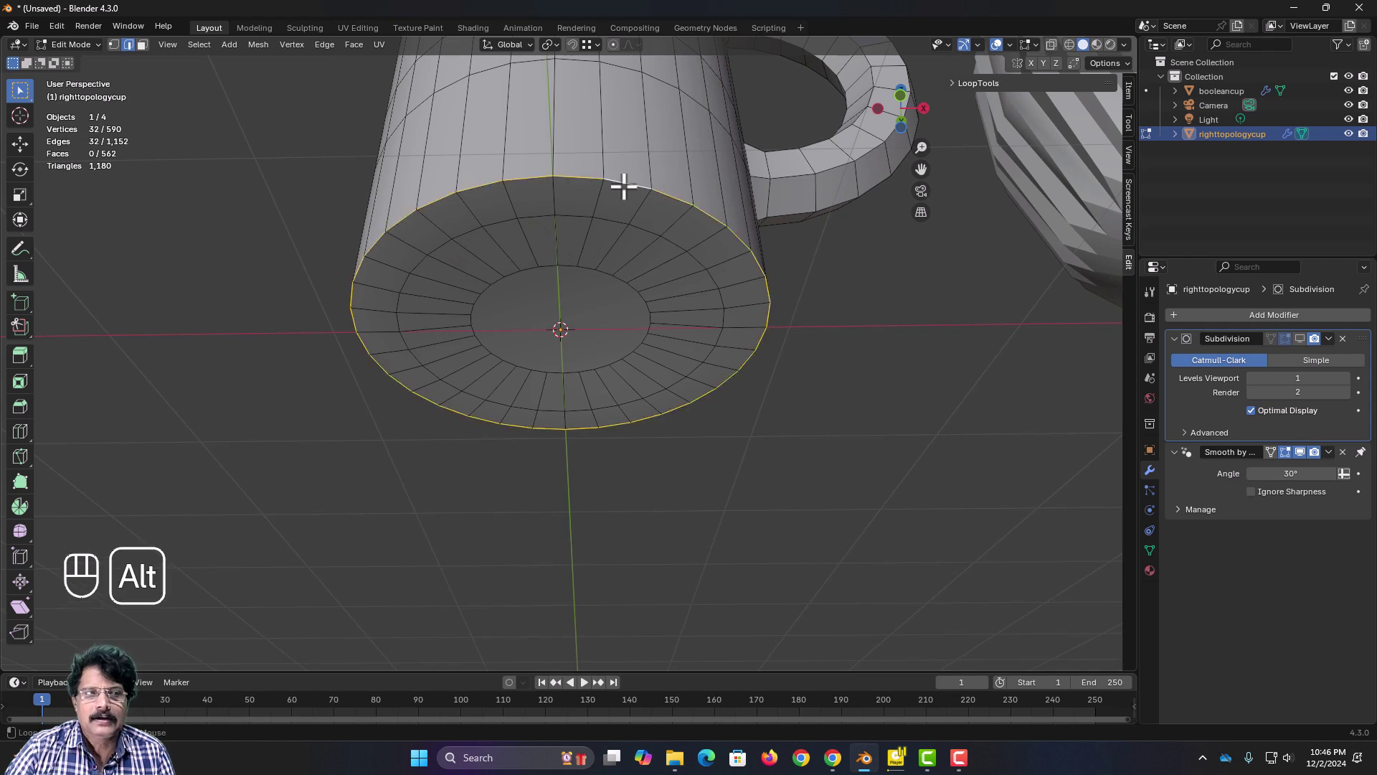
left_click(614, 223, "alt")
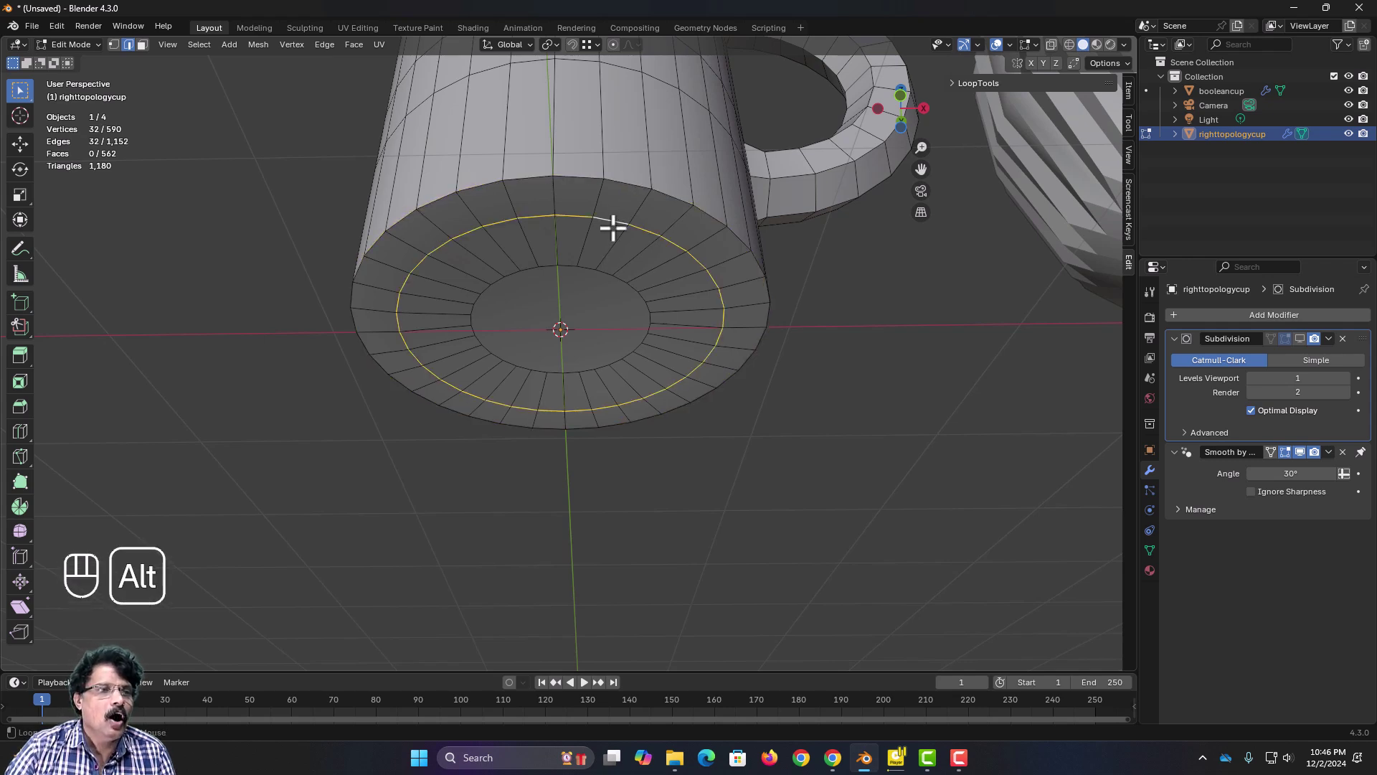
left_click(632, 183)
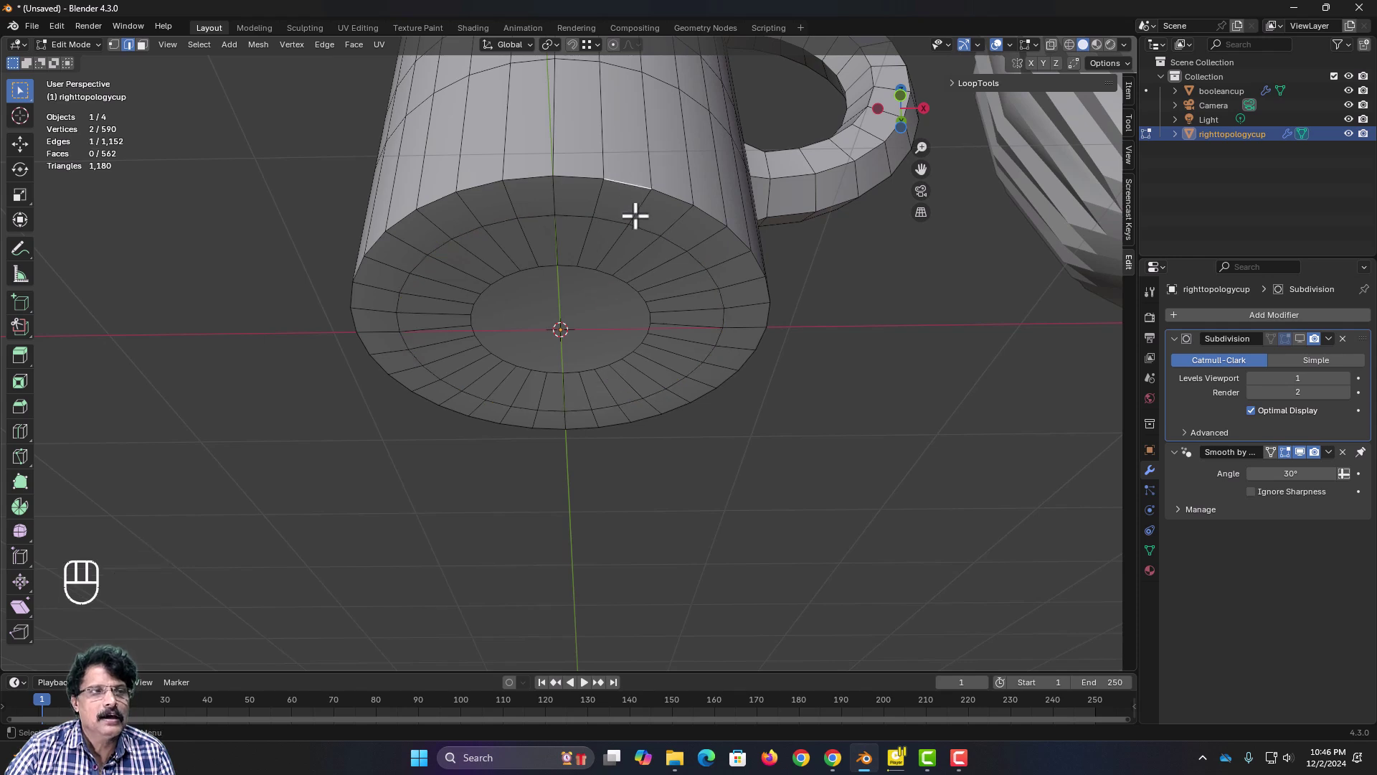
left_click(639, 189, "alt")
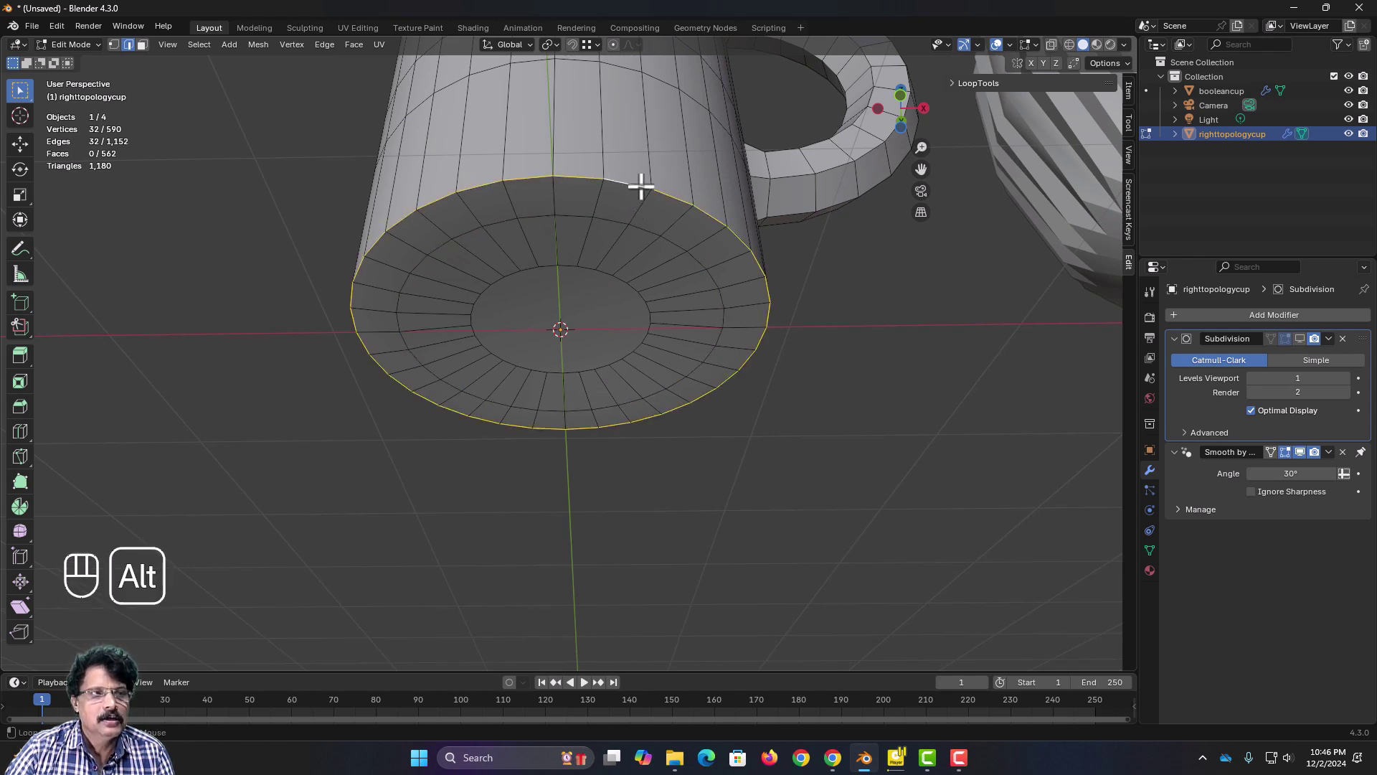
left_click(621, 226, "alt+shift")
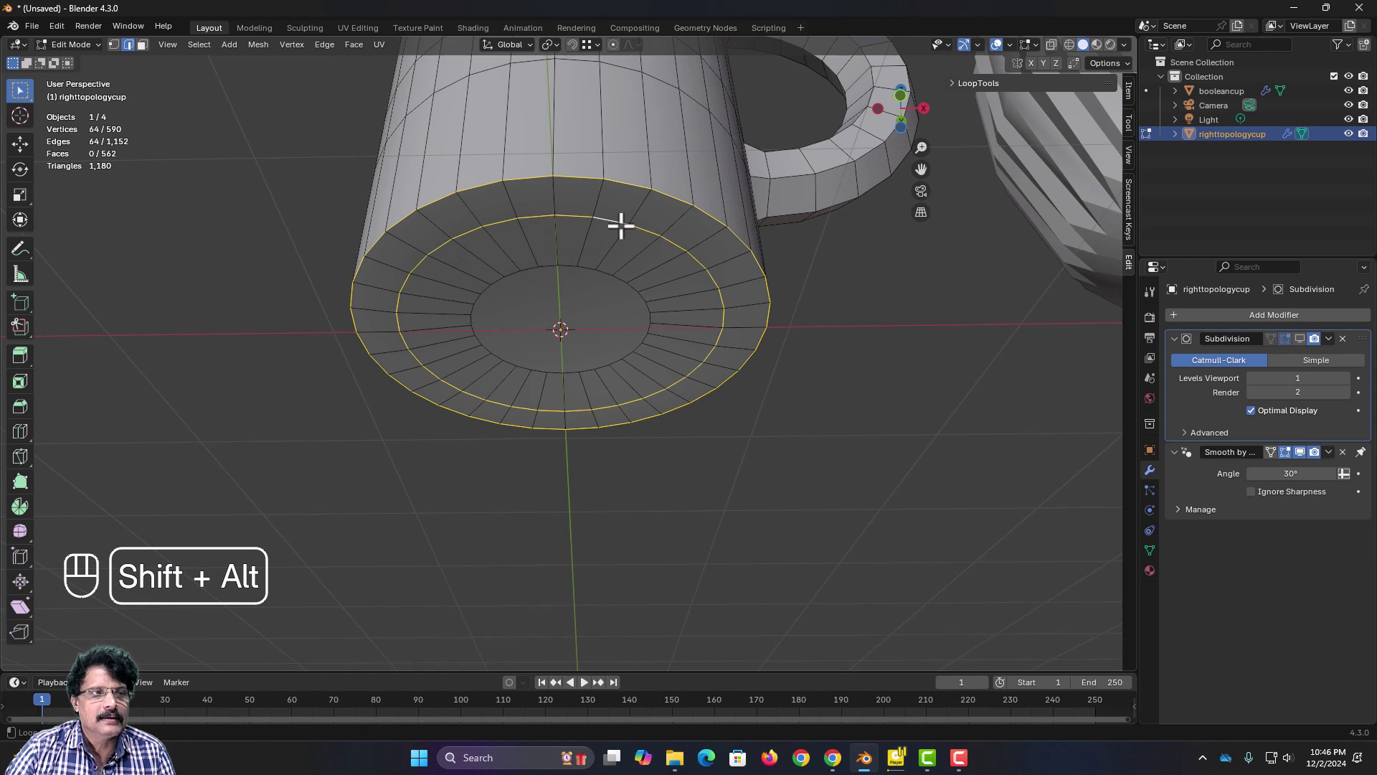
left_click(585, 271, "alt+shift")
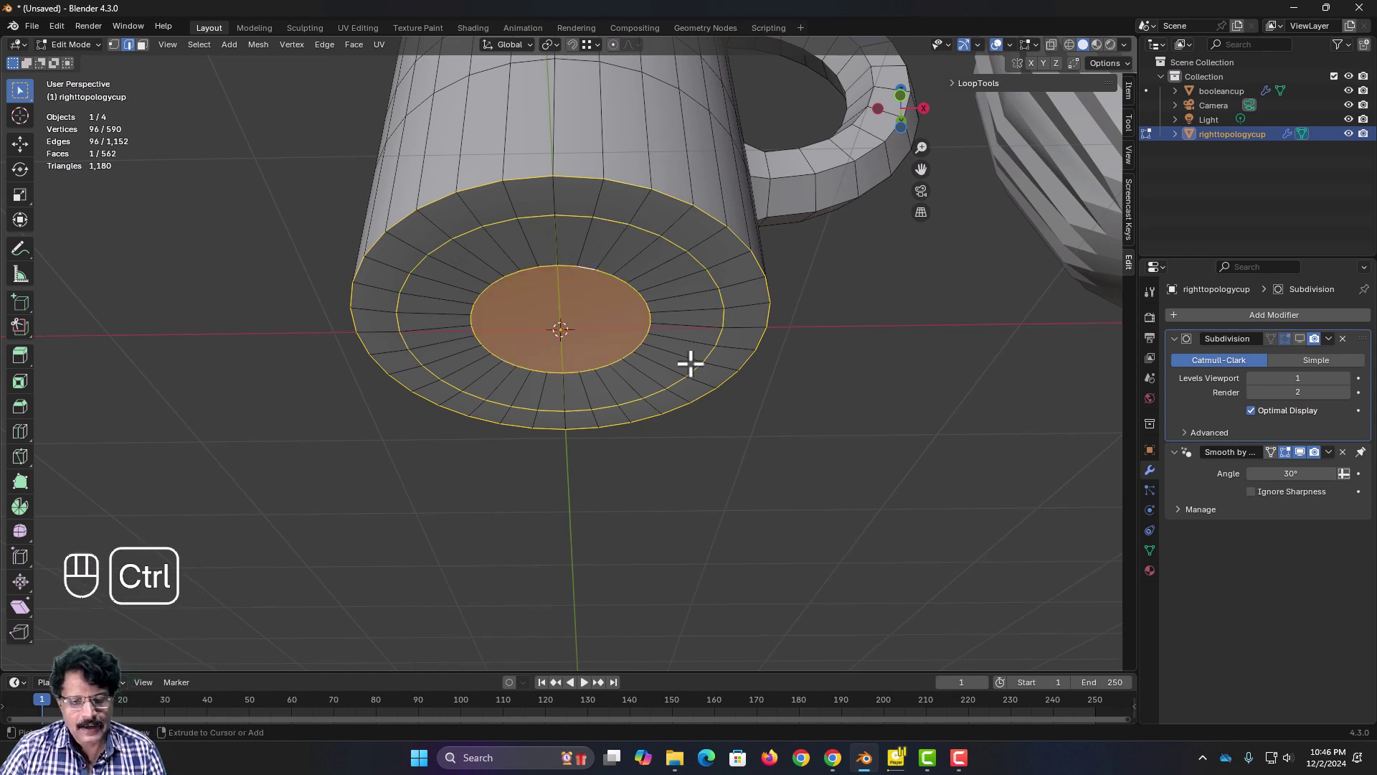
key("ctrl+b")
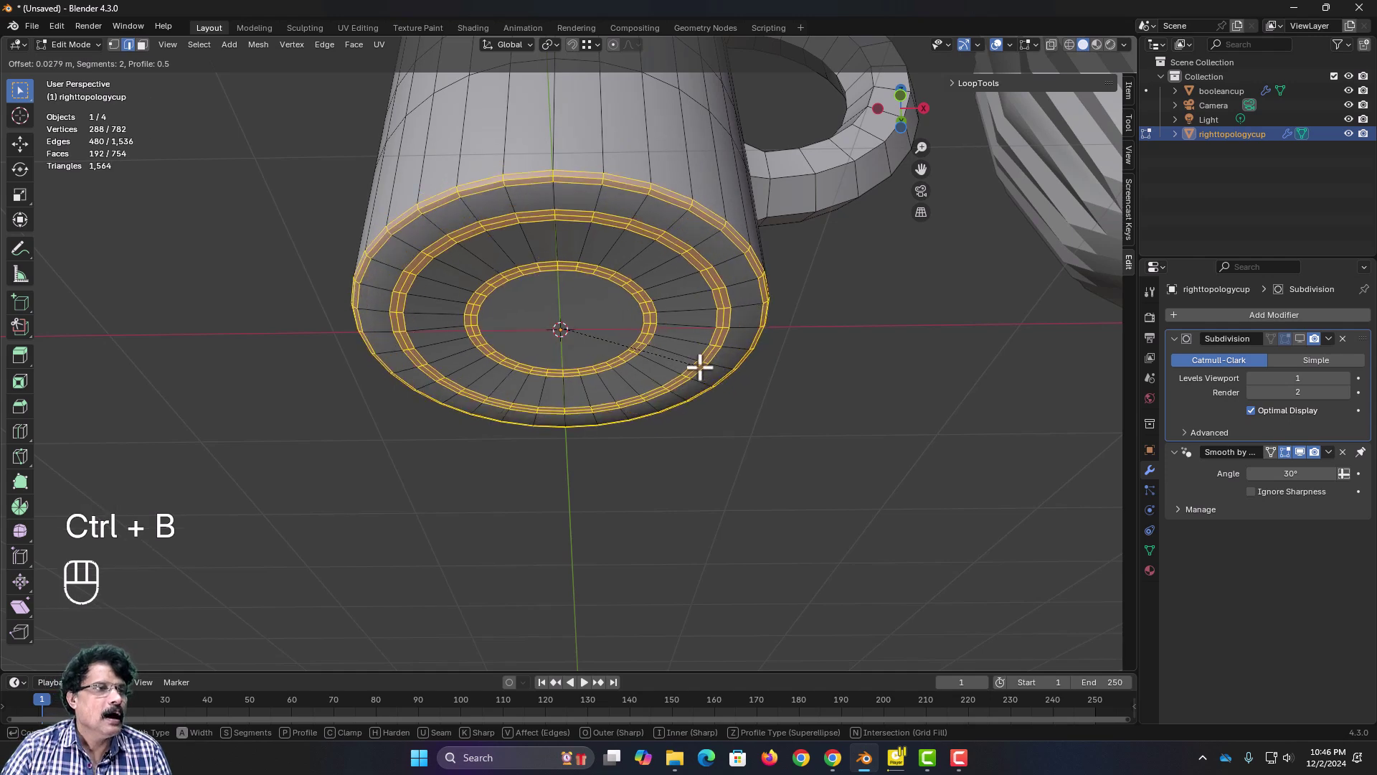
left_click(700, 367)
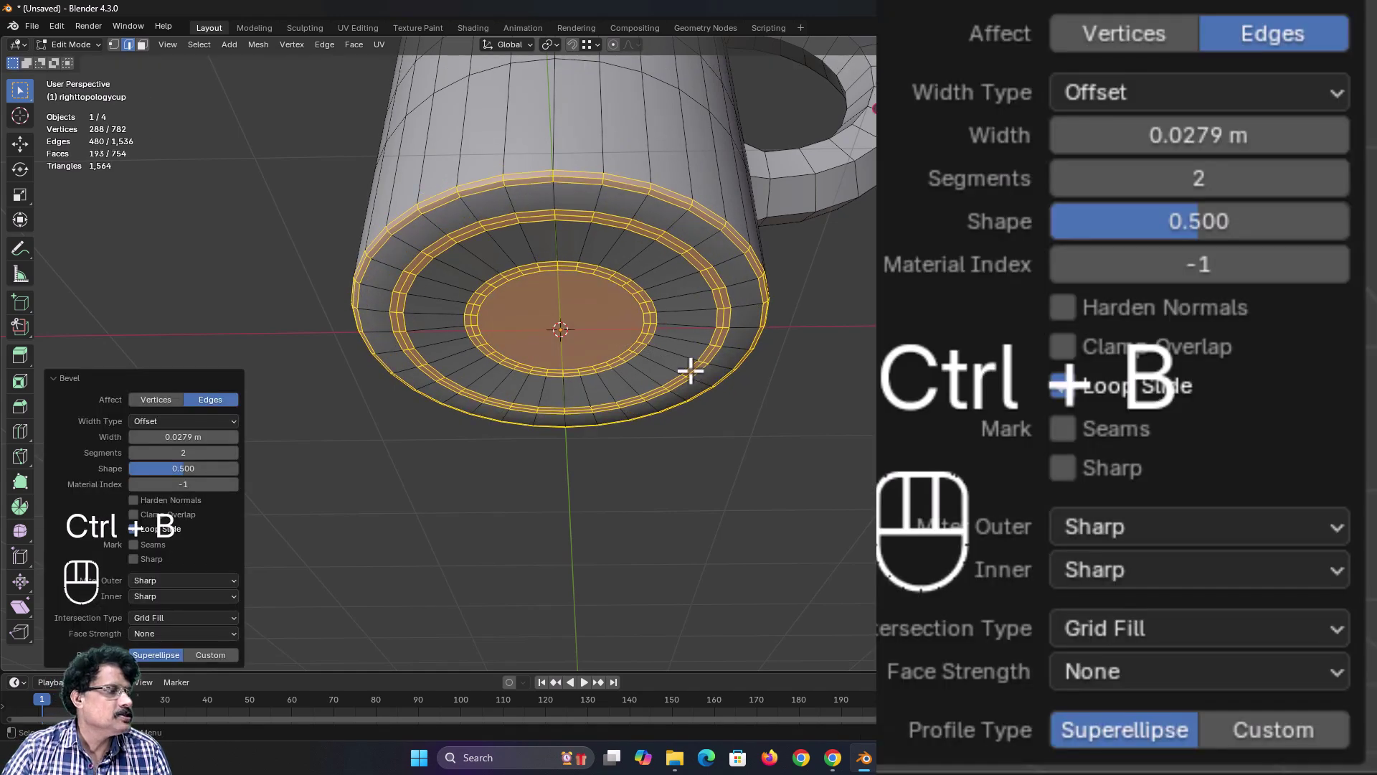
Step: Set the underside bevel's width to 0.03 m and leave Edit Mode
left_click(165, 437)
type(".03")
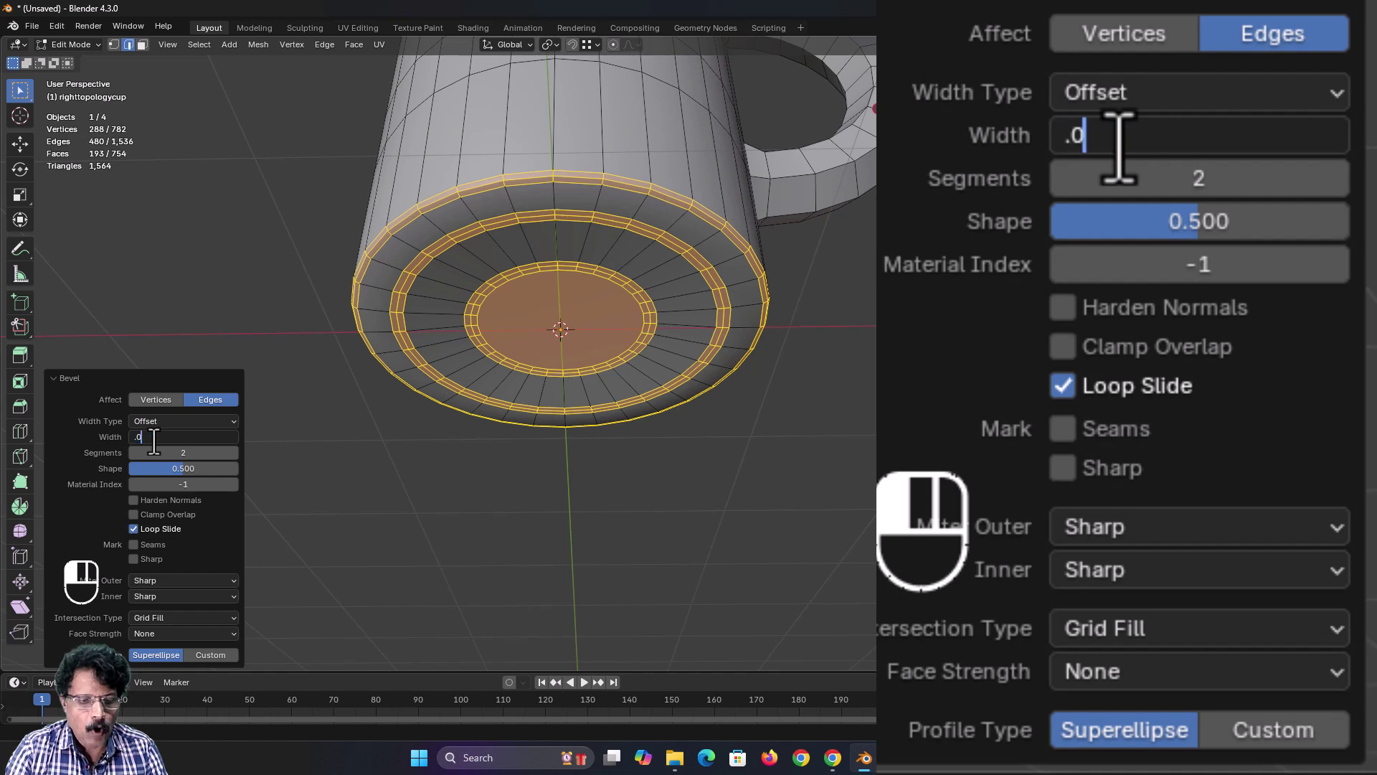
key("Return")
key("Tab")
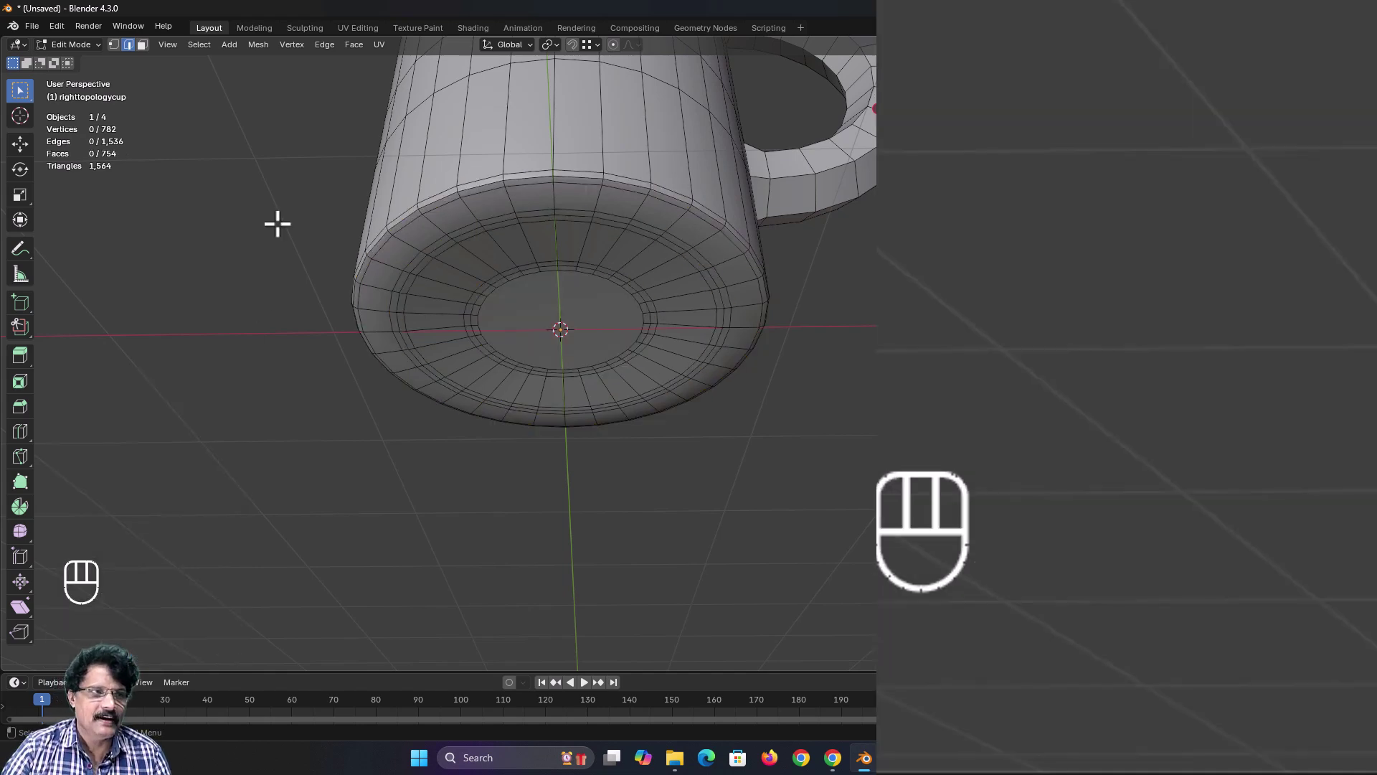
Step: Bevel the edge loop where the mug's inner wall meets the inner floor by about 0.061 m with 2 segments
middle_click_drag(310, 228, 331, 391)
scroll(333, 379, "down", 4)
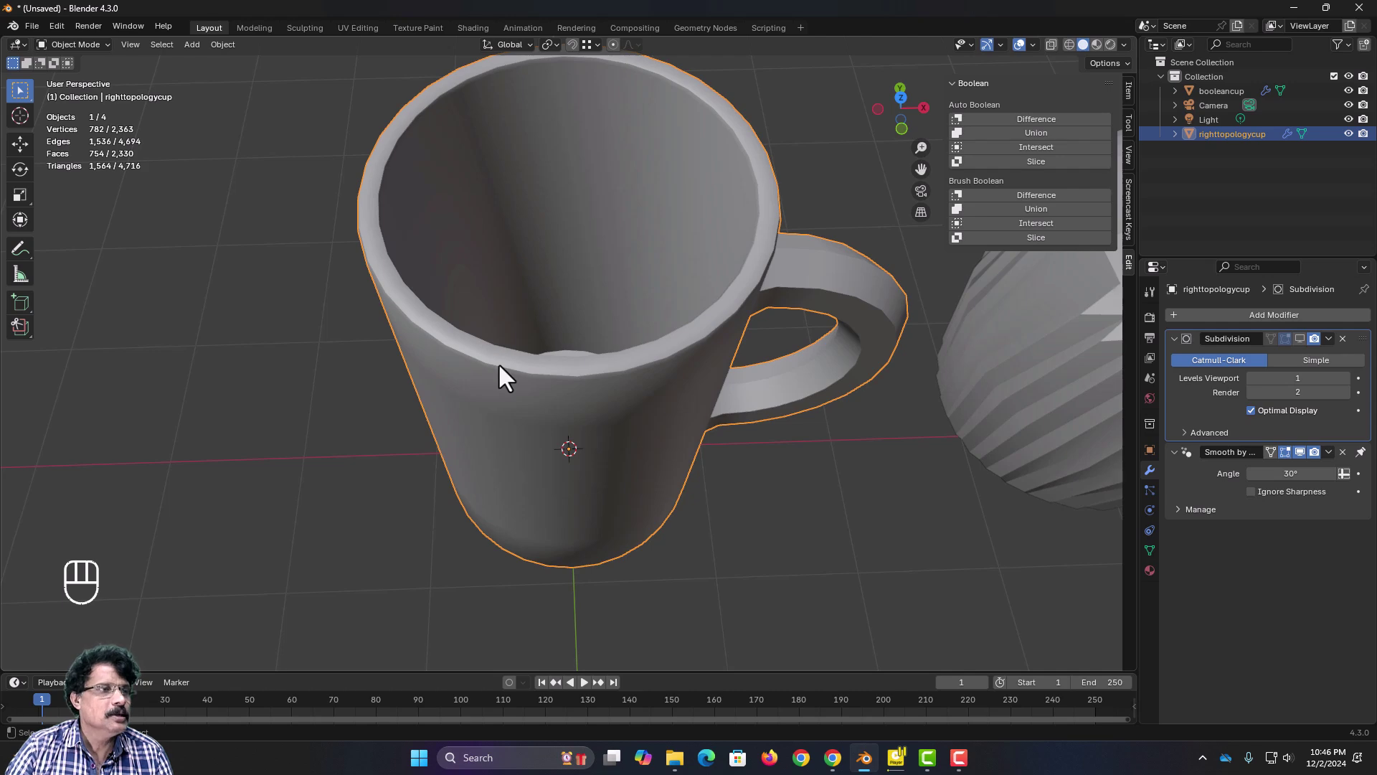
mouse_move(498, 363)
middle_mouse_down()
mouse_move(492, 410)
mouse_move(493, 384)
middle_mouse_up()
scroll(494, 385, "up", 2)
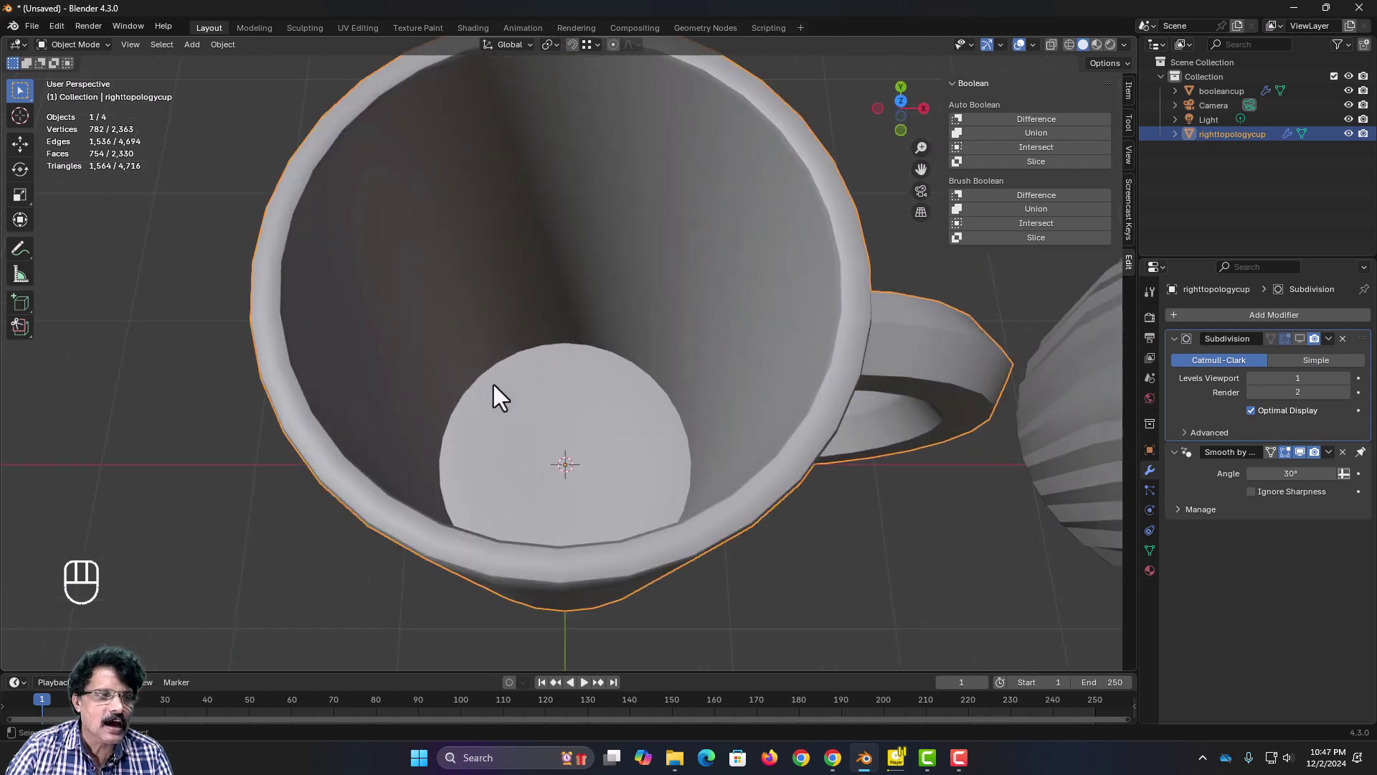
key("Tab")
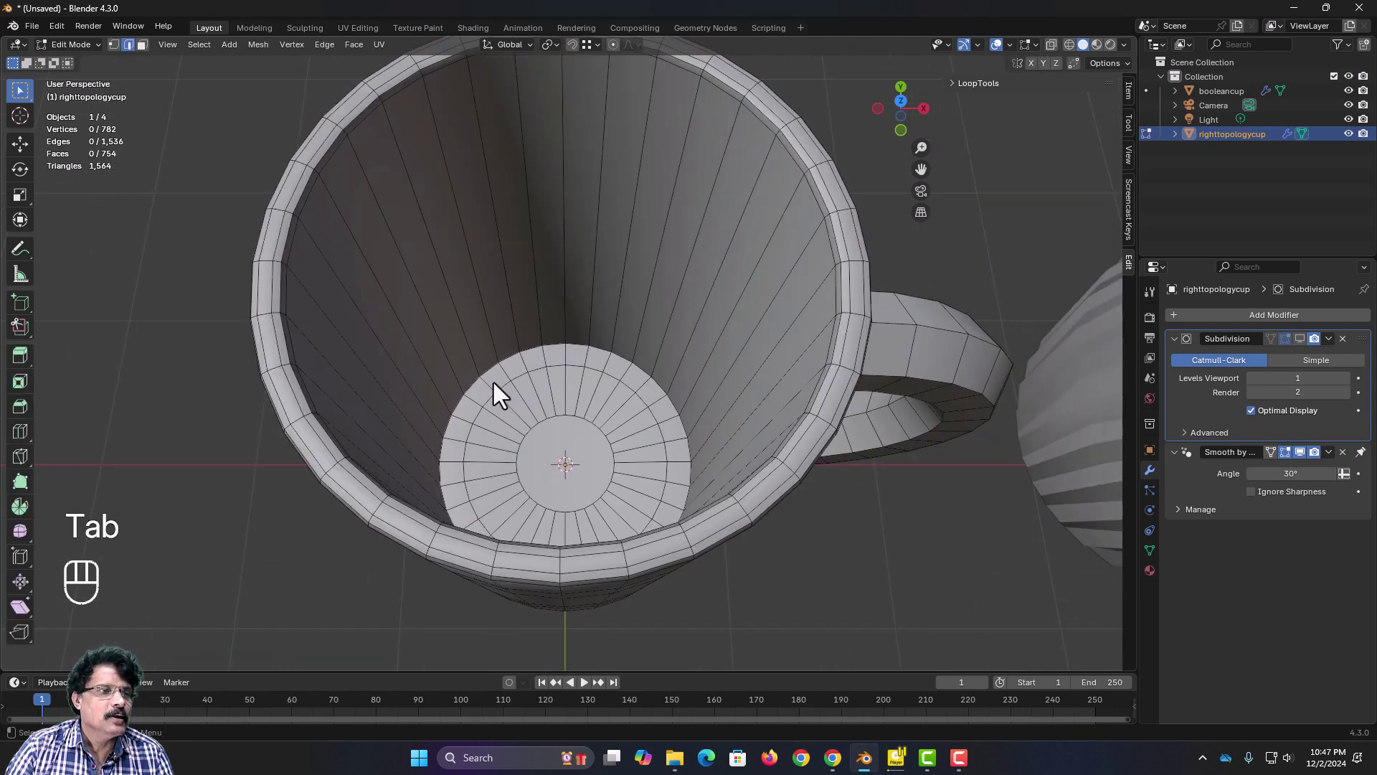
left_click(526, 350, "alt")
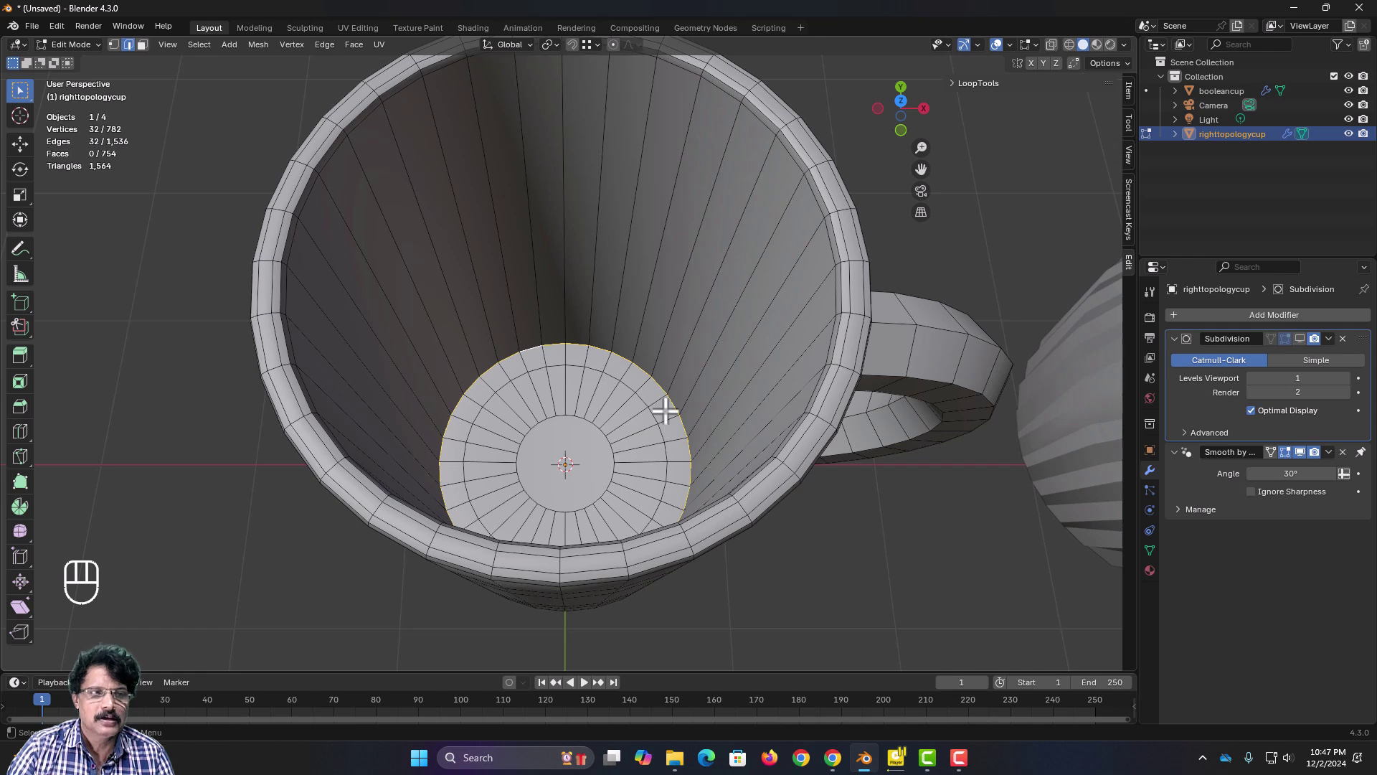
key("ctrl+b")
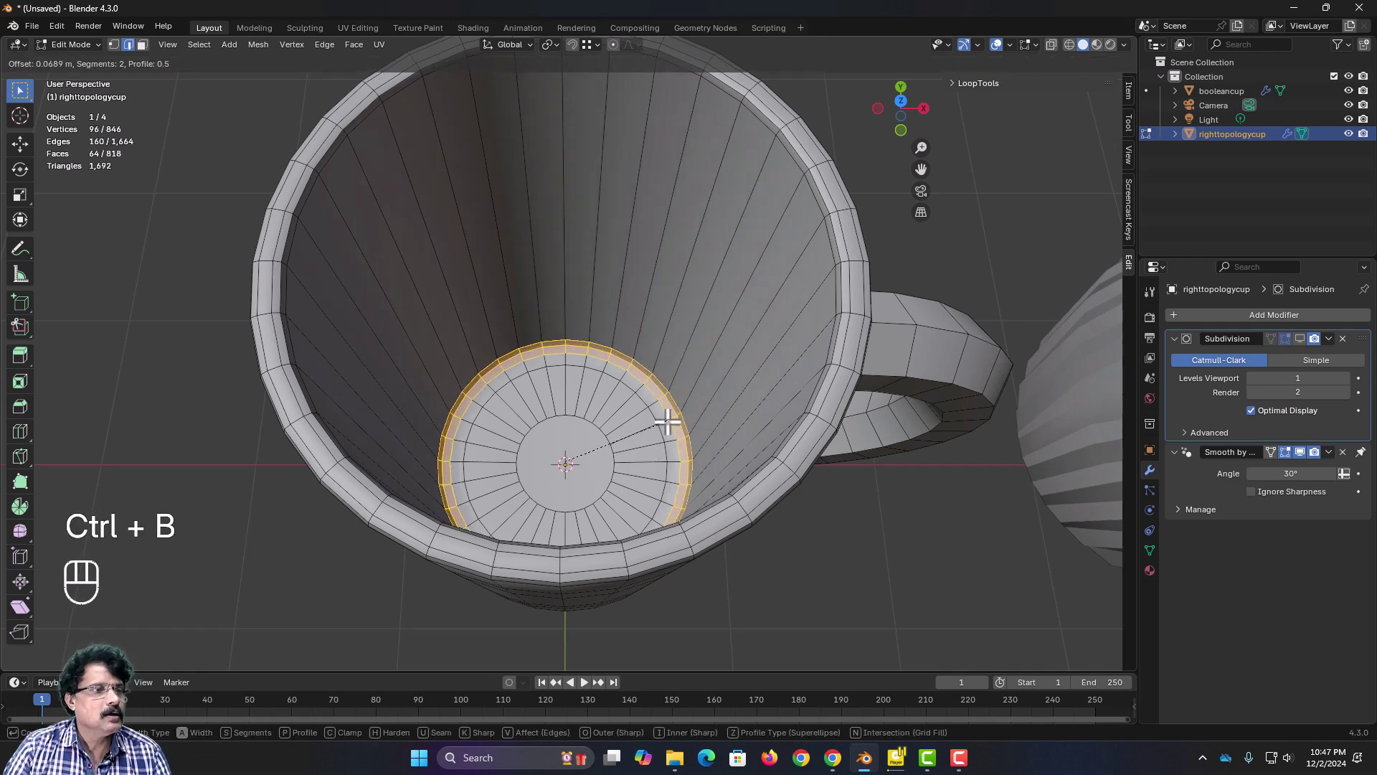
left_click(661, 411)
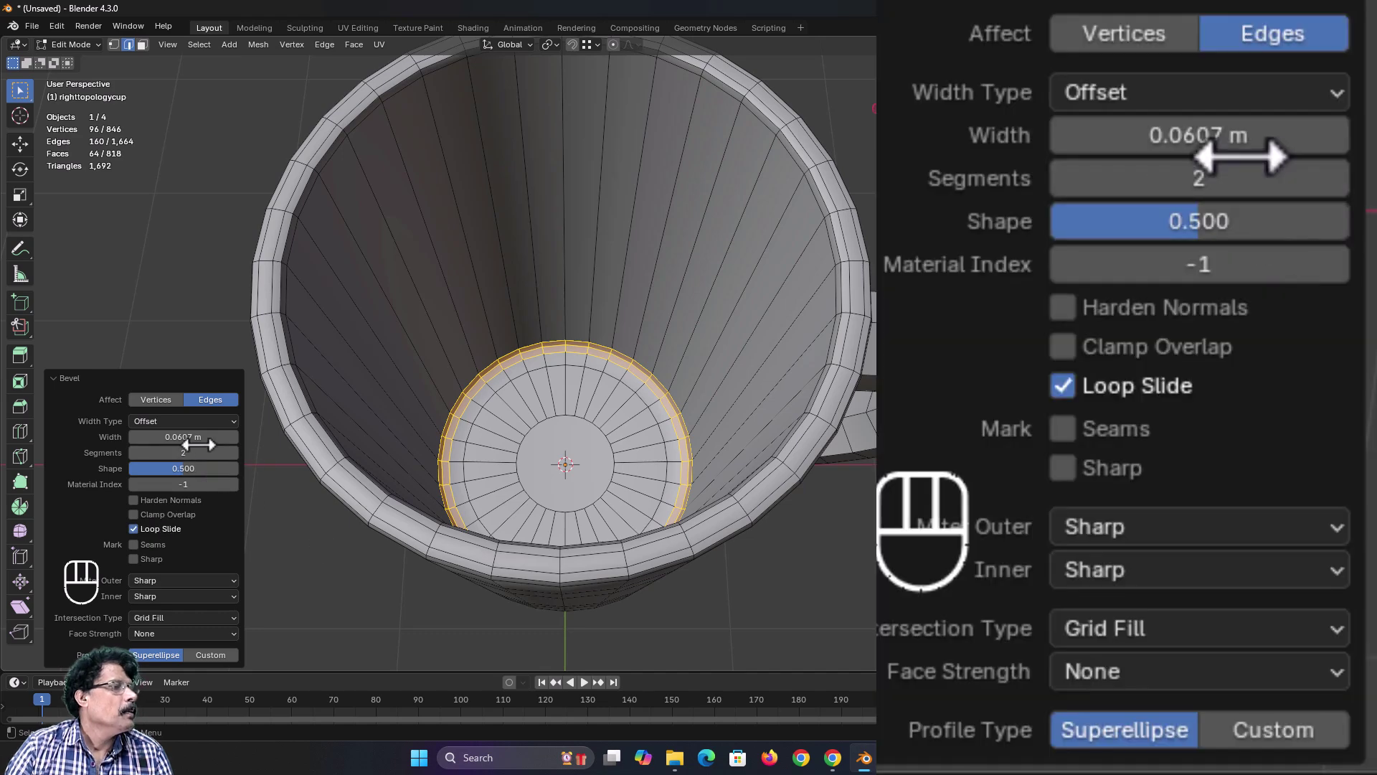
Step: Set the width of the inner floor's edge bevel to 0.03 m
left_click(194, 437)
type("0.03")
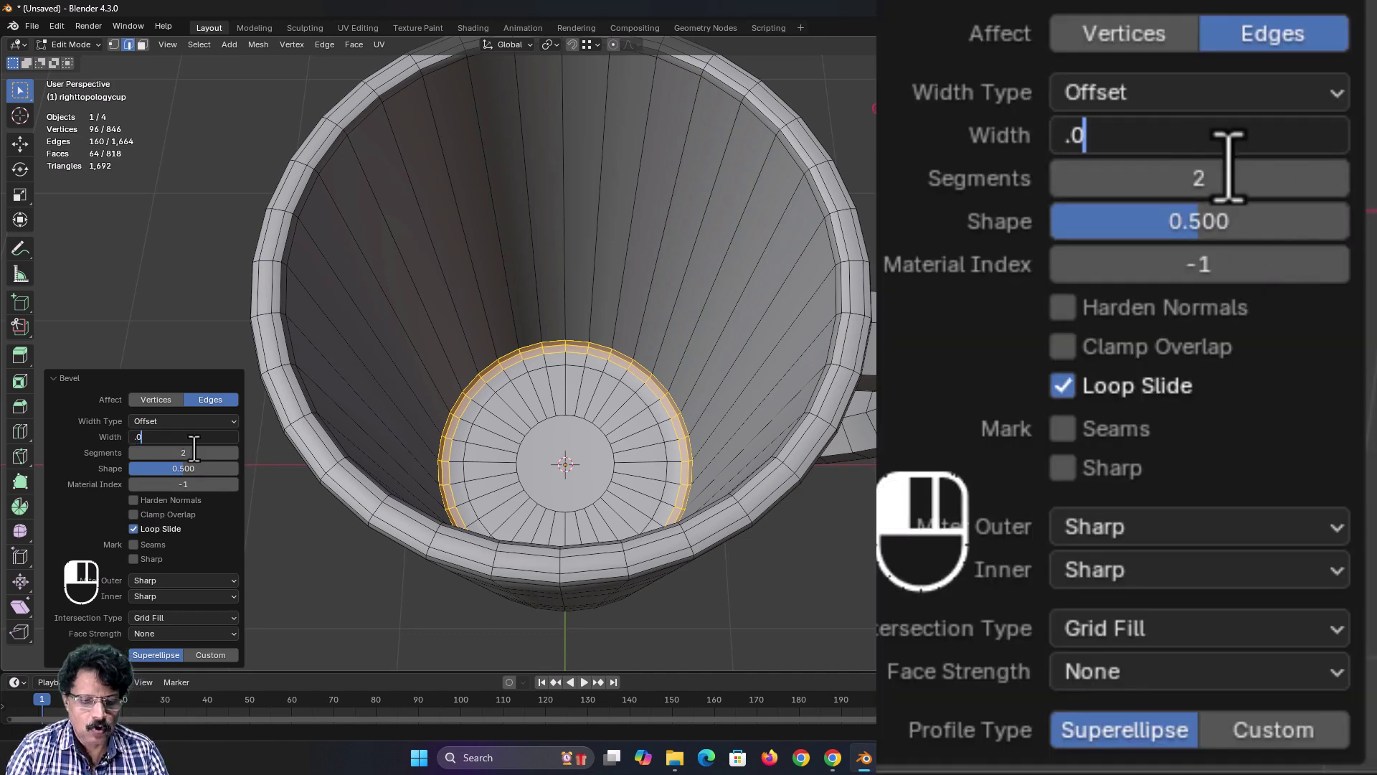
key("Return")
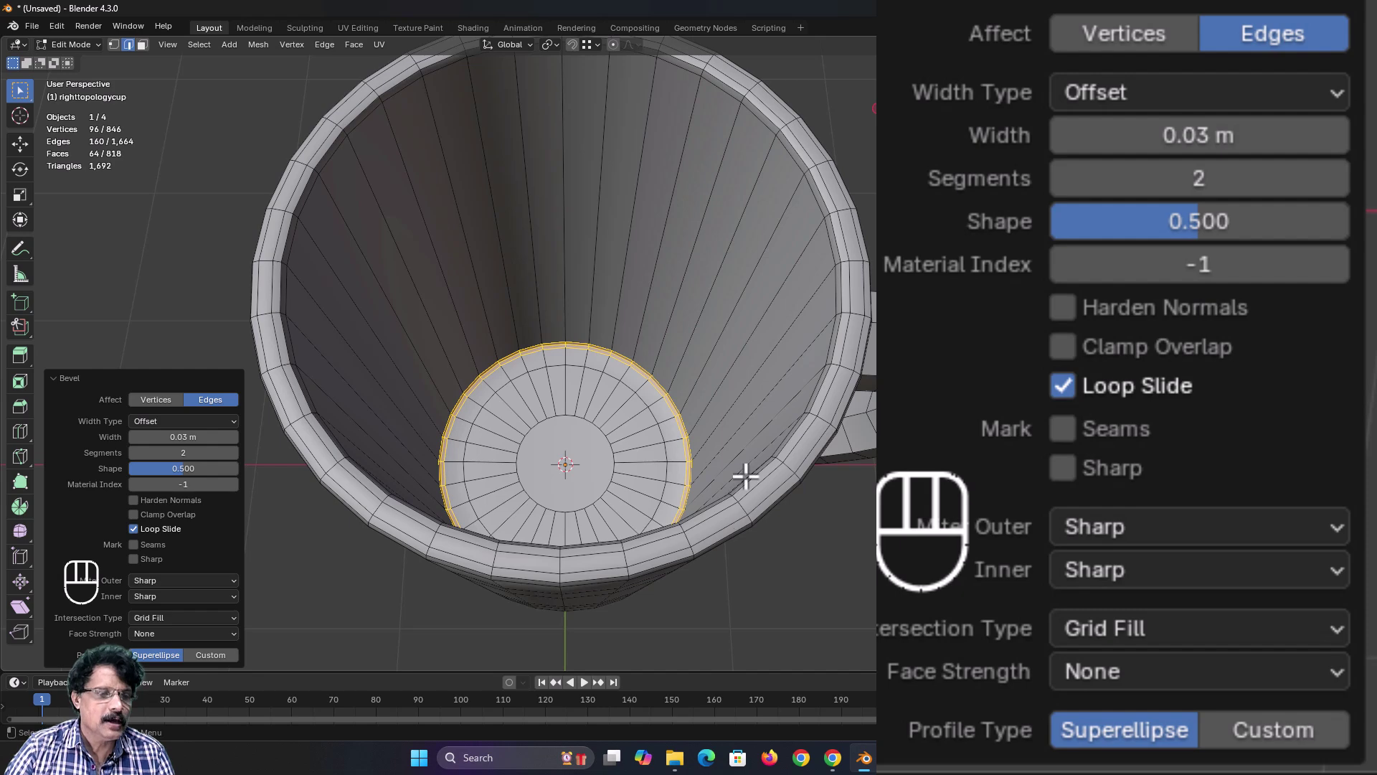
Step: Leave Edit Mode, re-enable the Subdivision modifier in the viewport, and examine the smoothed mug body and handle joints
key("Tab")
scroll(726, 508, "down", 3)
middle_click_drag(688, 536, 673, 438)
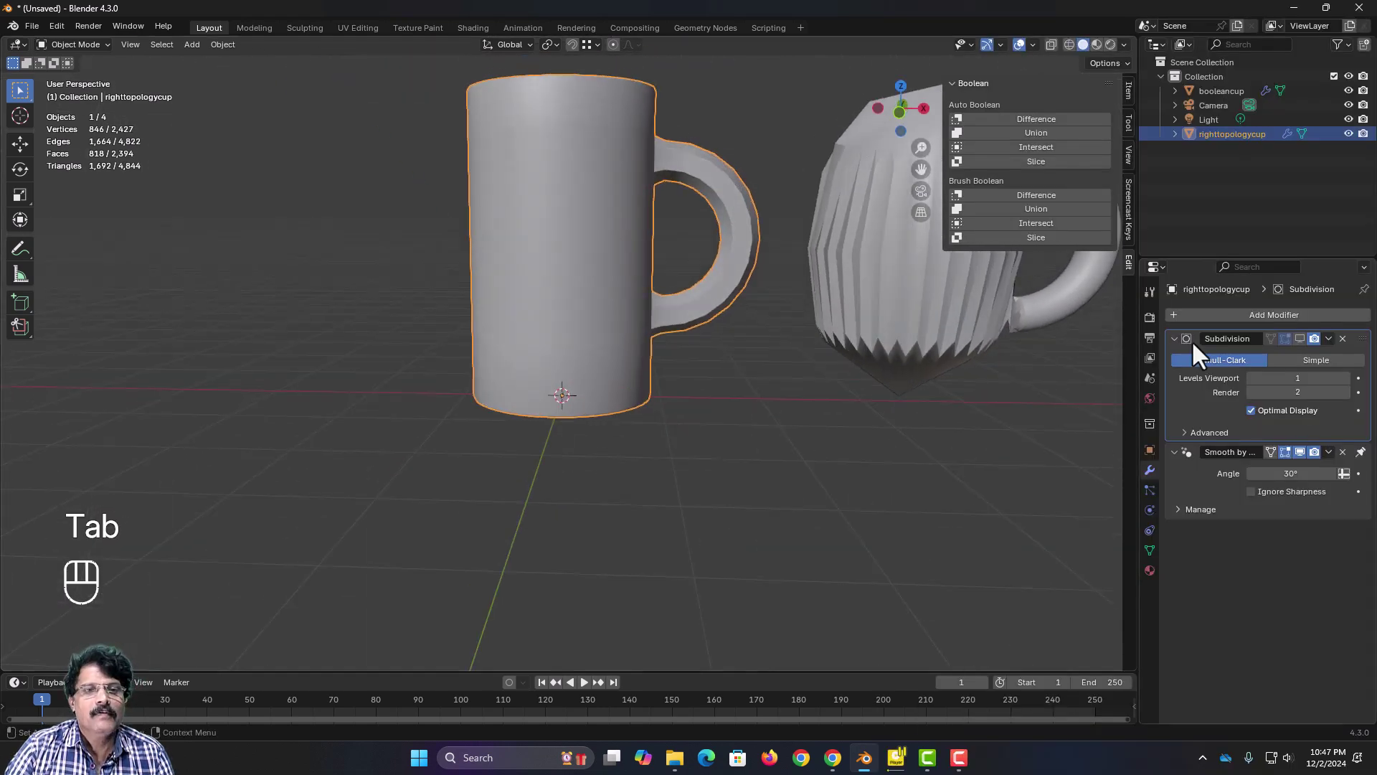
left_click(1296, 338)
scroll(743, 429, "down", 3)
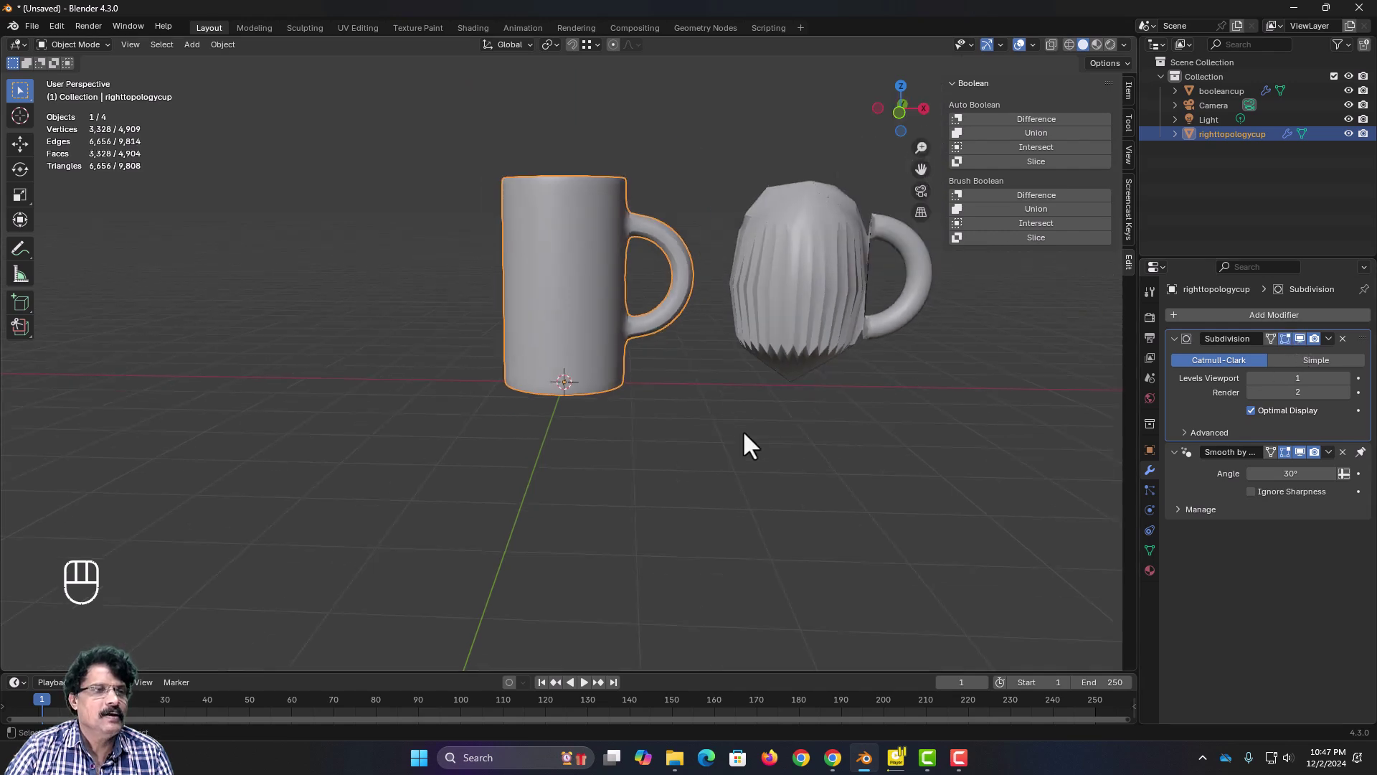
scroll(618, 501, "up", 3)
middle_click_drag(618, 501, 655, 485)
scroll(600, 418, "up", 2)
scroll(584, 411, "up", 3)
scroll(643, 393, "up", 3)
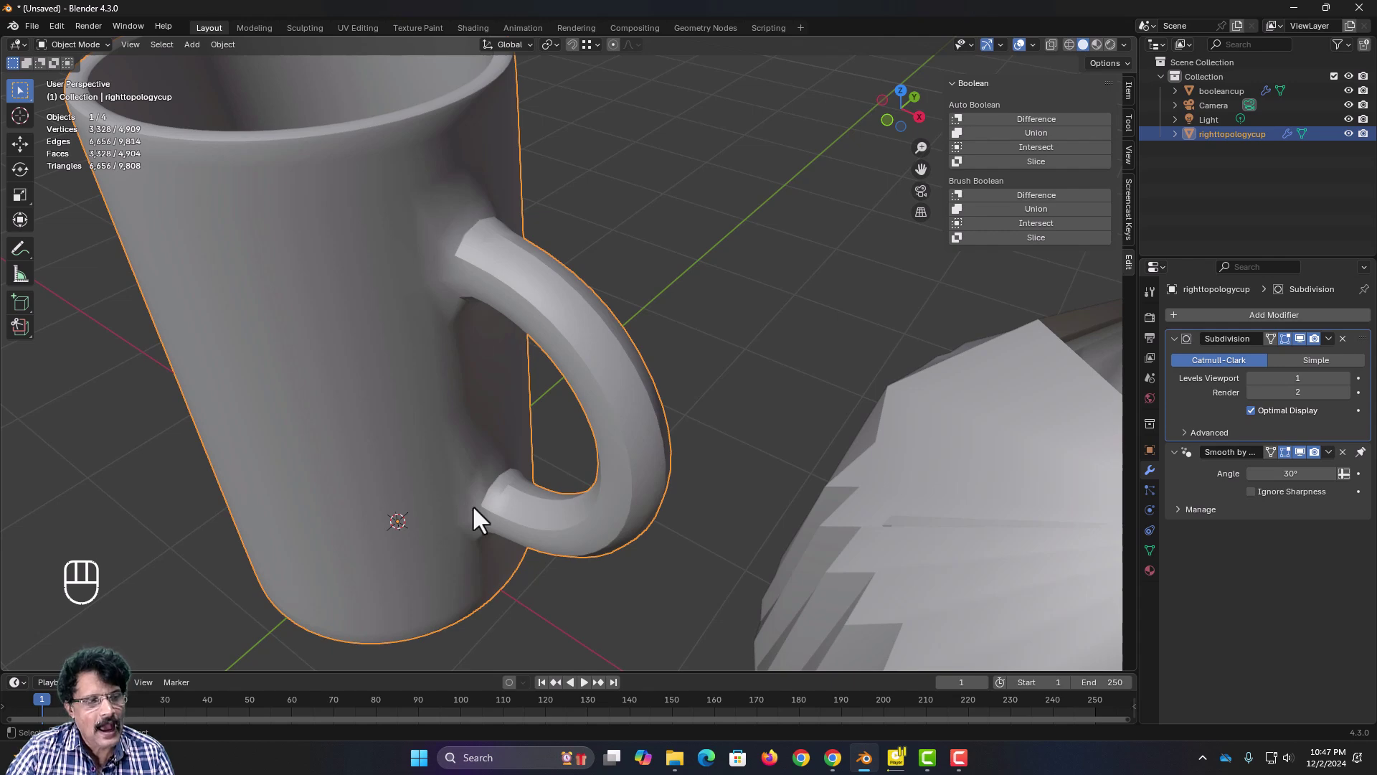
Step: Add a single loop cut around the handle's upper end, slid towards the mug body by a factor of about 0.425
middle_click_drag(479, 546, 501, 523)
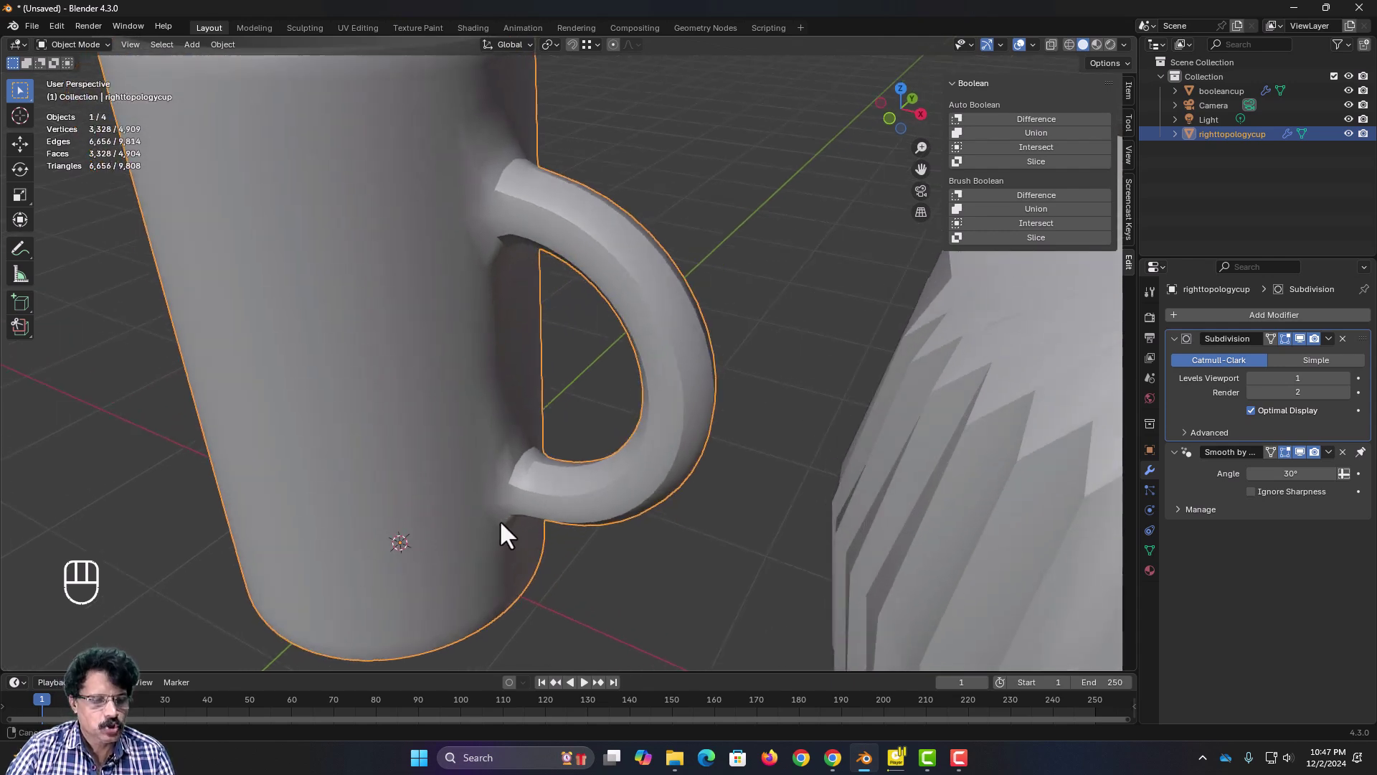
key("Tab")
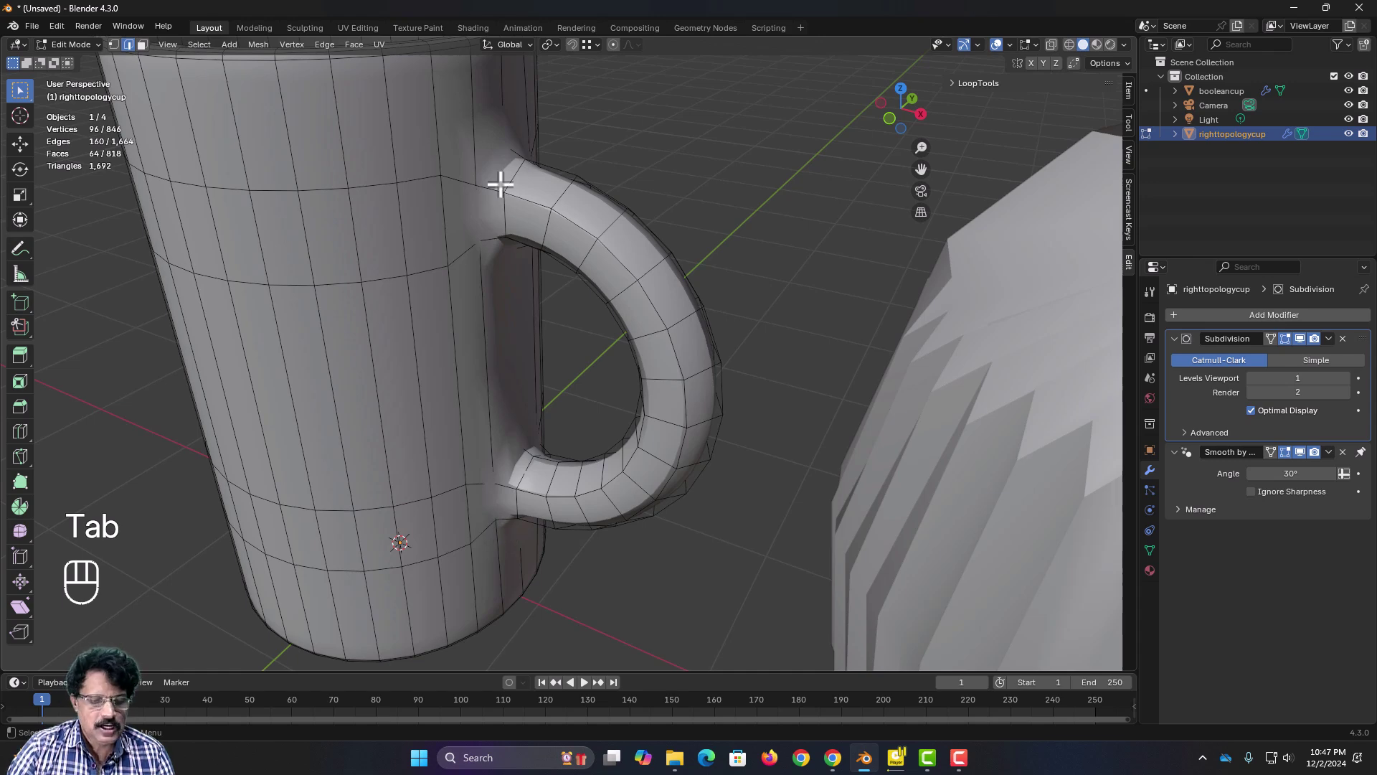
key("ctrl+r")
key("ctrl+t")
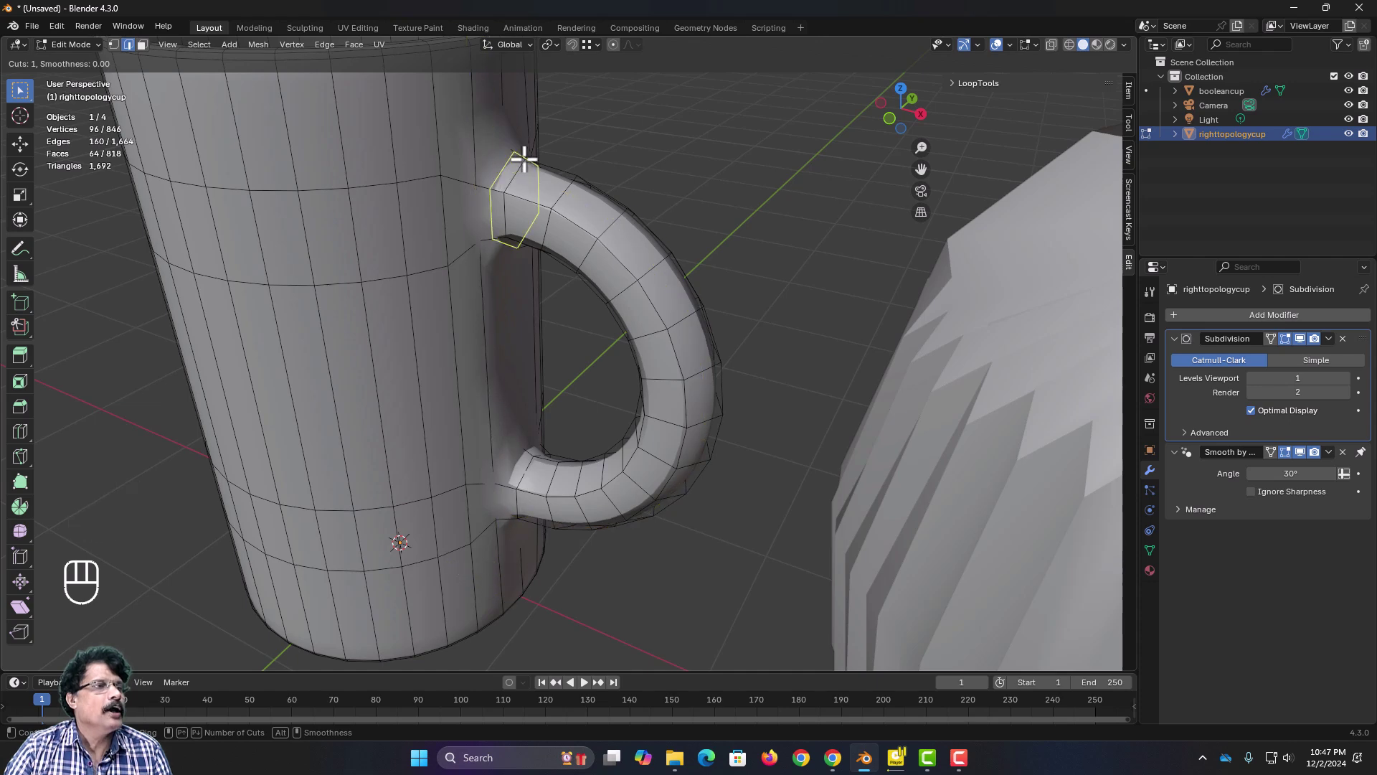
left_click(522, 158)
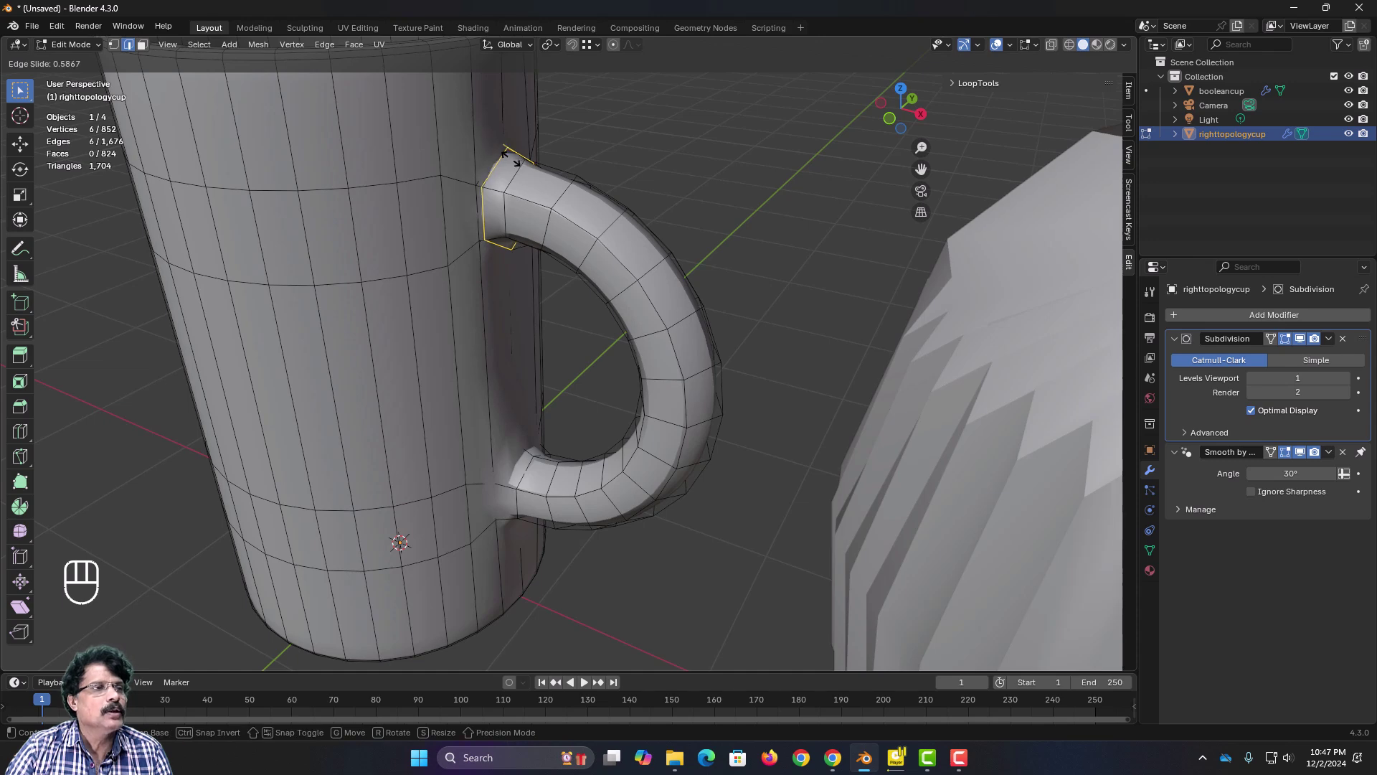
left_click(513, 159)
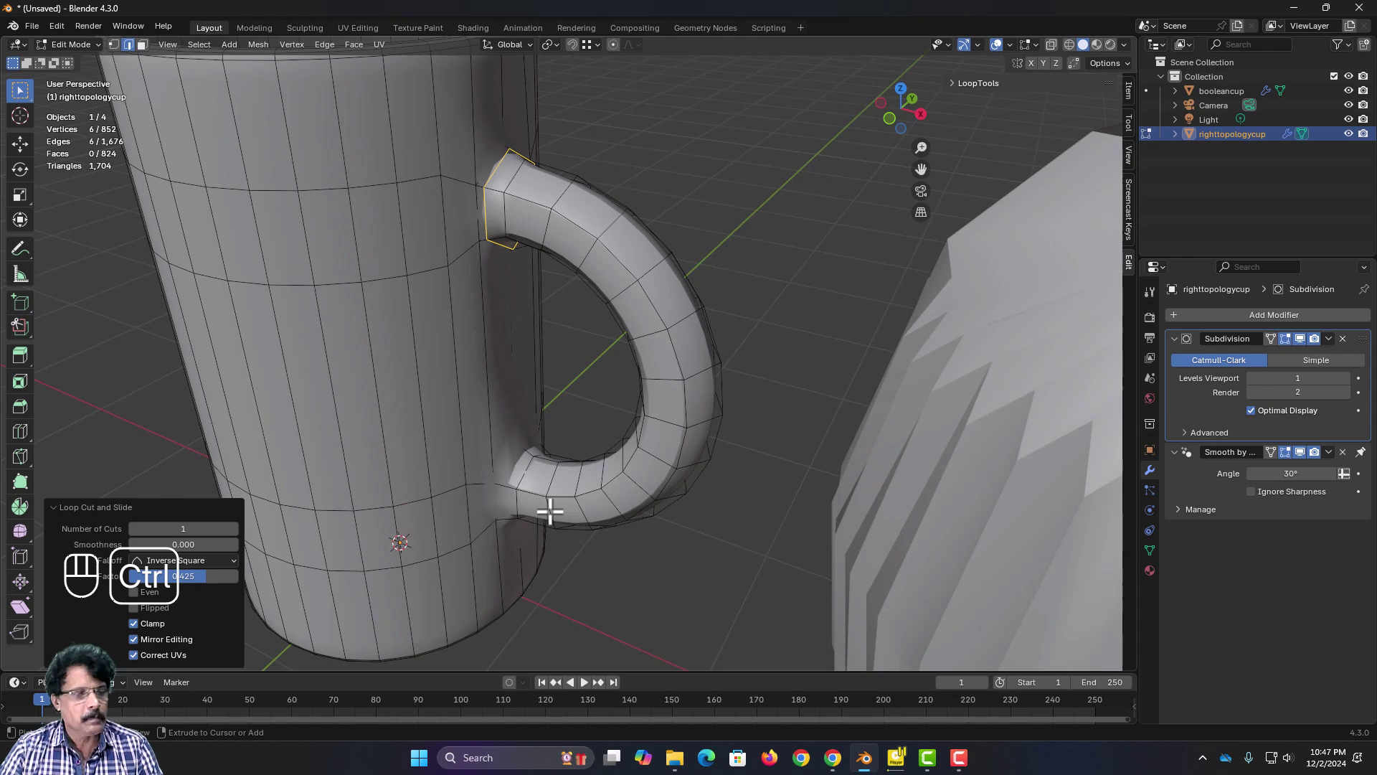
Step: Add a single loop cut around the handle's lower end, slid by about 0.18 close to the mug body, and leave Edit Mode
key("ctrl+r")
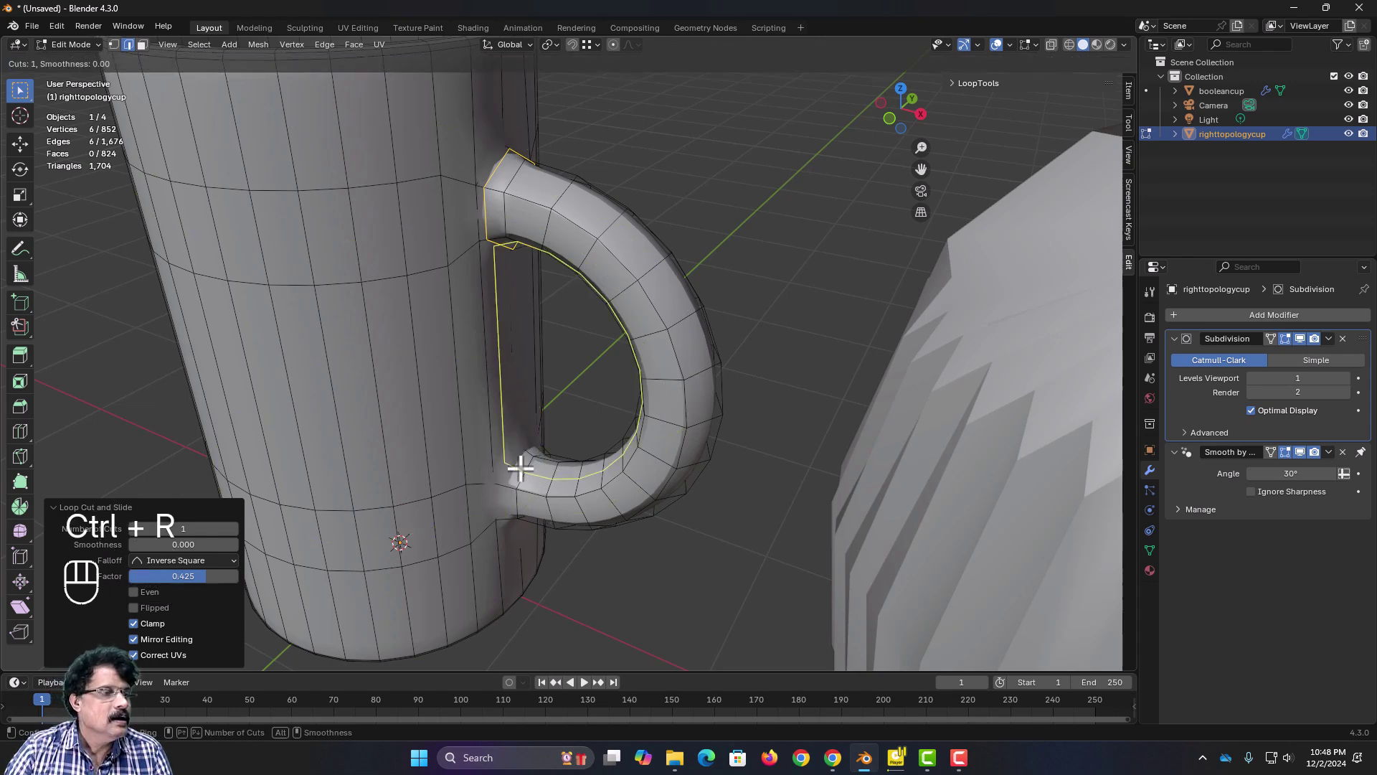
left_click(513, 491)
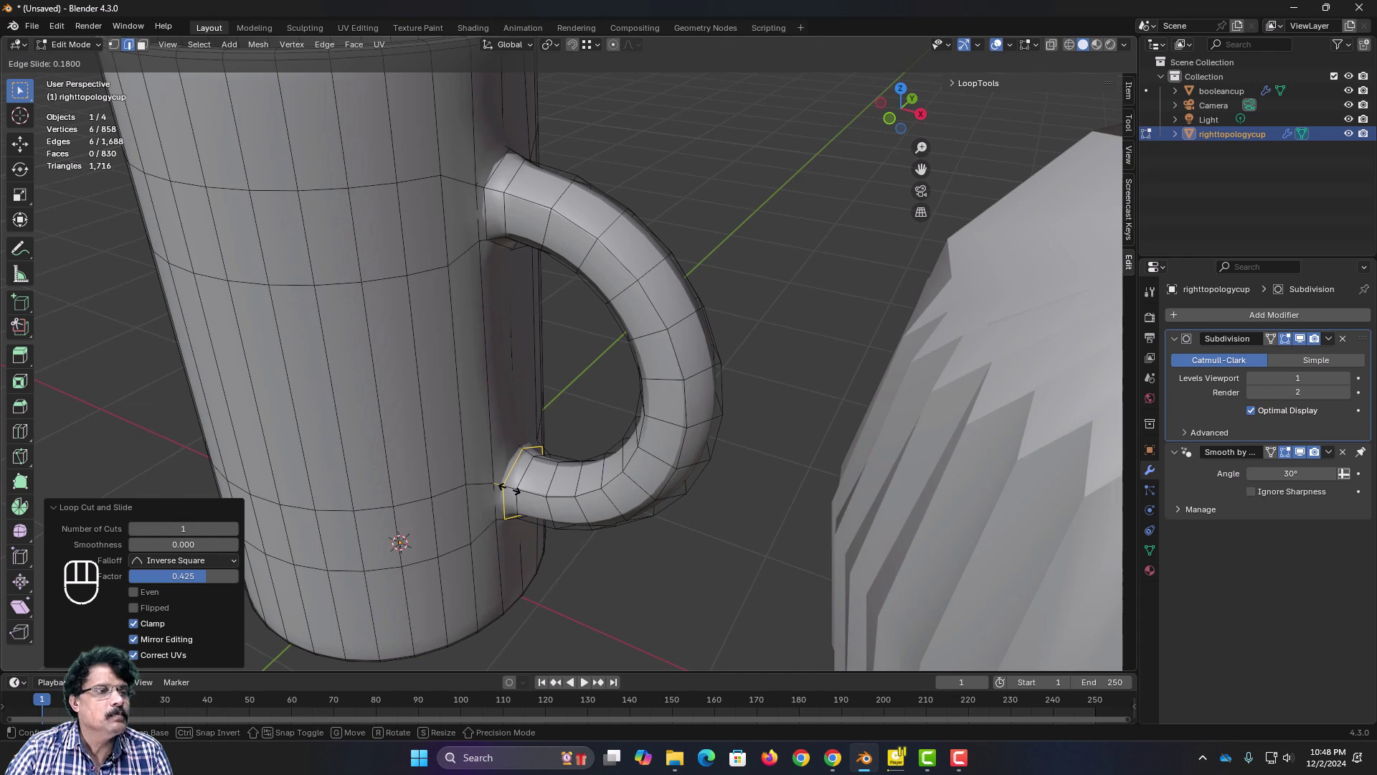
left_click(512, 490)
key("Tab")
scroll(573, 553, "down", 6)
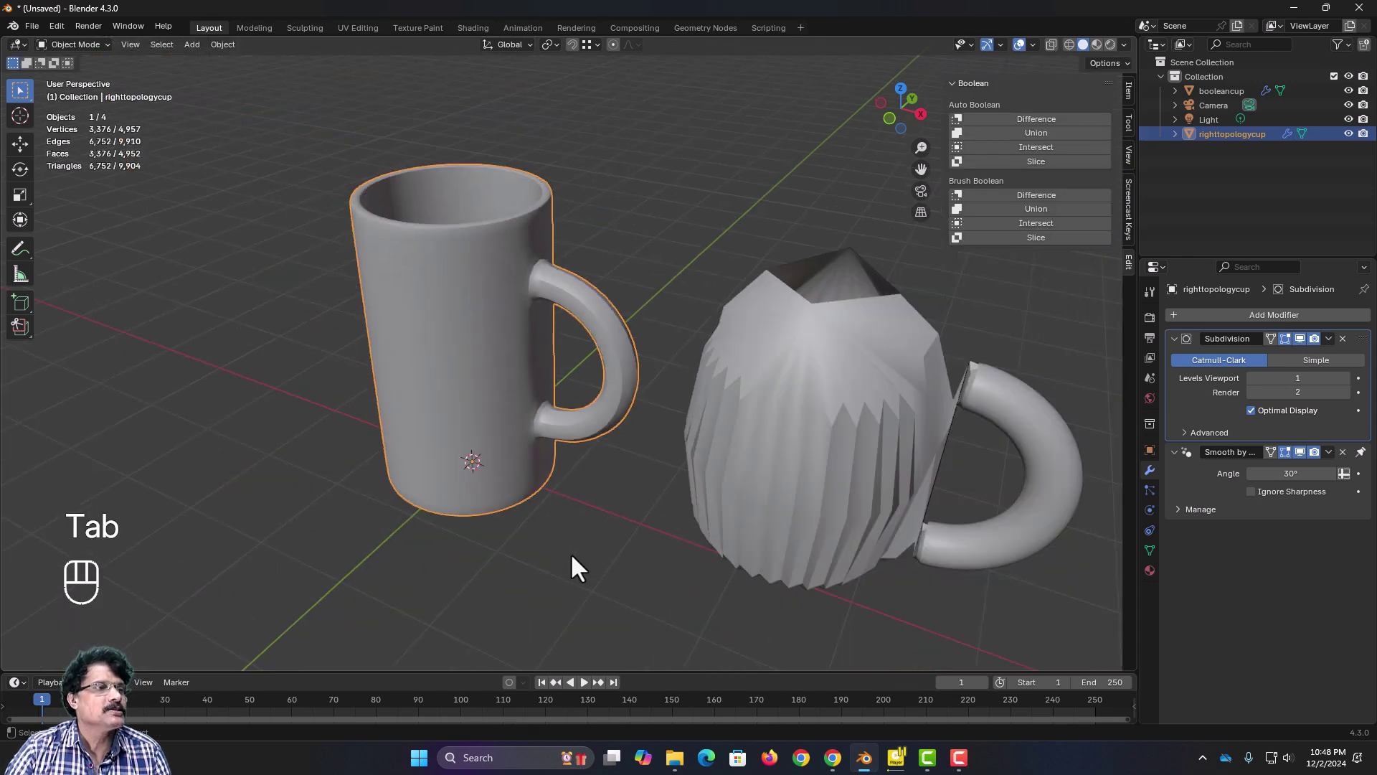
Step: Set the Subdivision modifier's viewport levels to 2 and examine the smoothed mug beside the boolean version
scroll(587, 532, "up", 2)
middle_click_drag(641, 526, 603, 502)
scroll(639, 538, "down", 4)
scroll(589, 465, "up", 5)
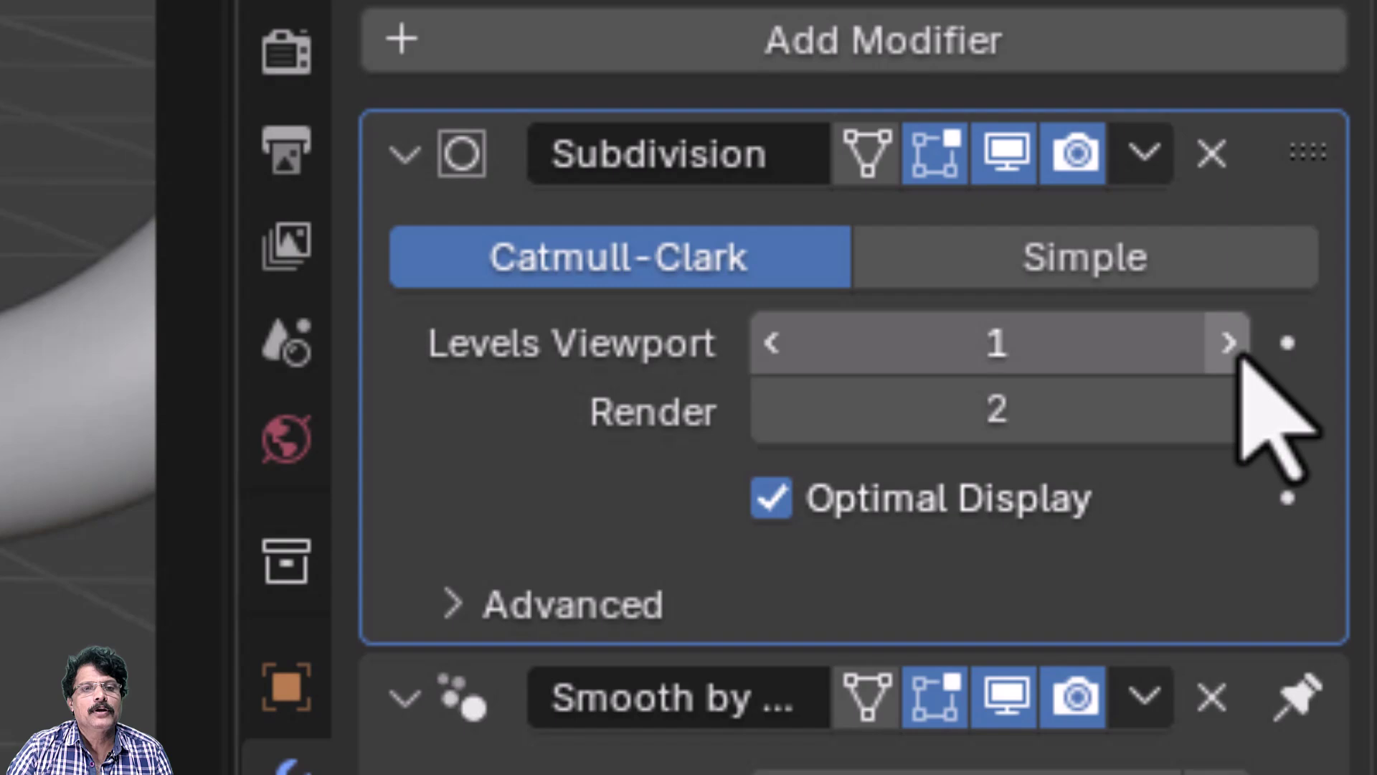
left_click(1237, 352)
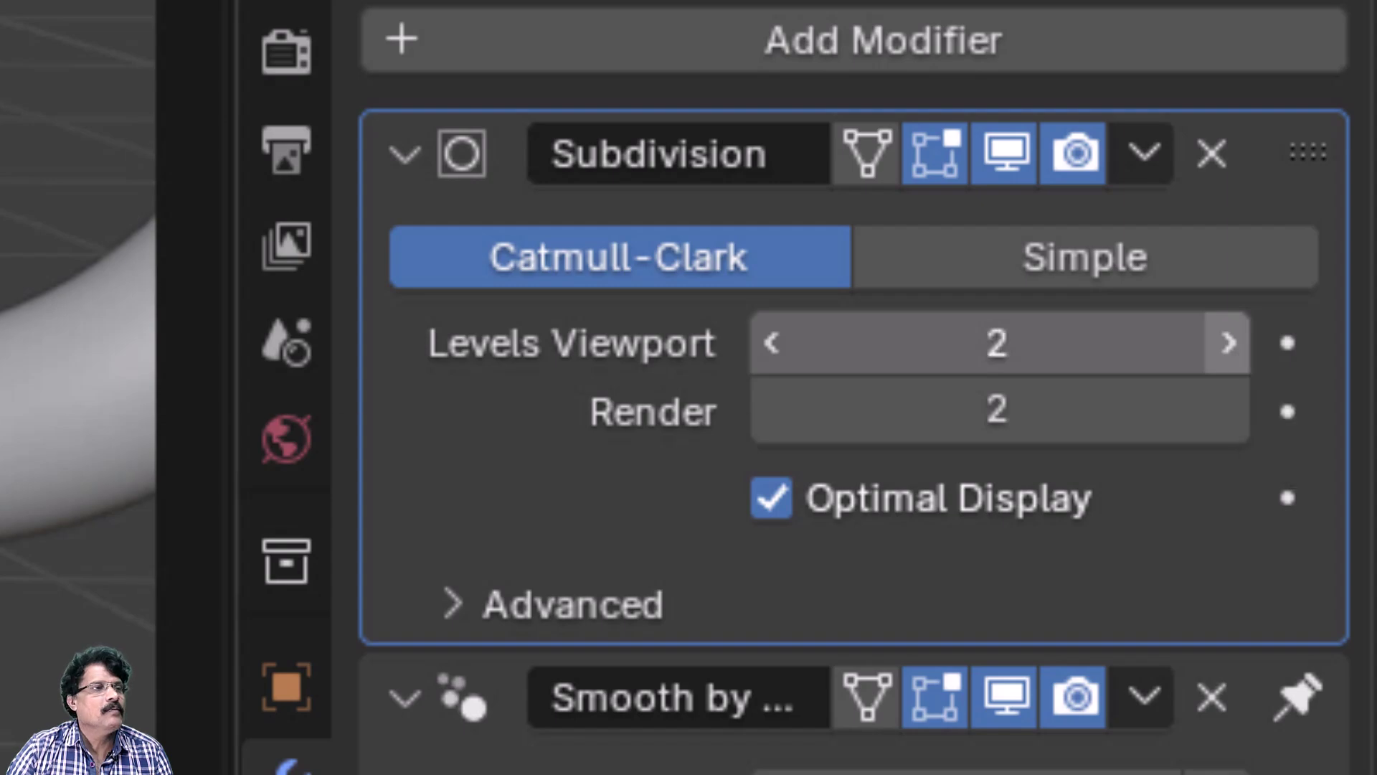
scroll(653, 474, "up", 6)
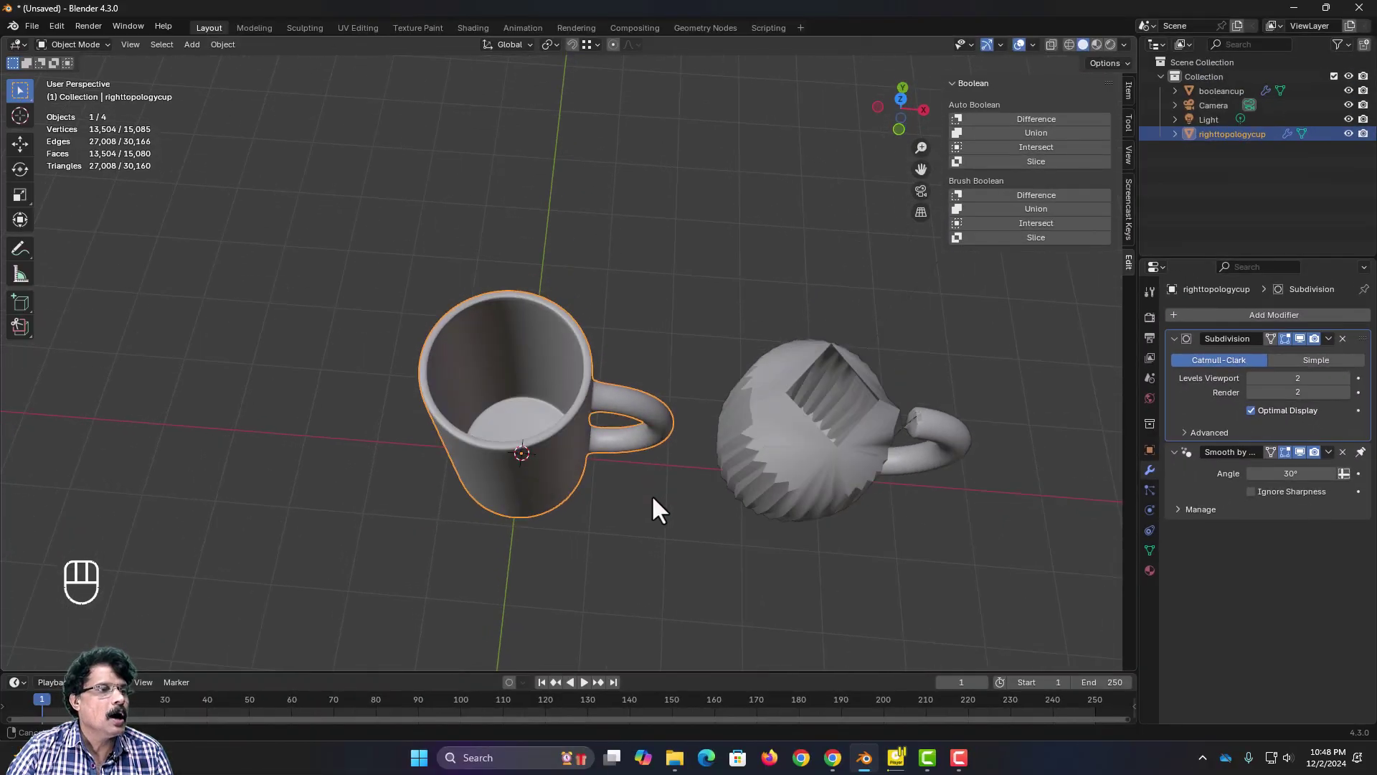
scroll(661, 456, "down", 1)
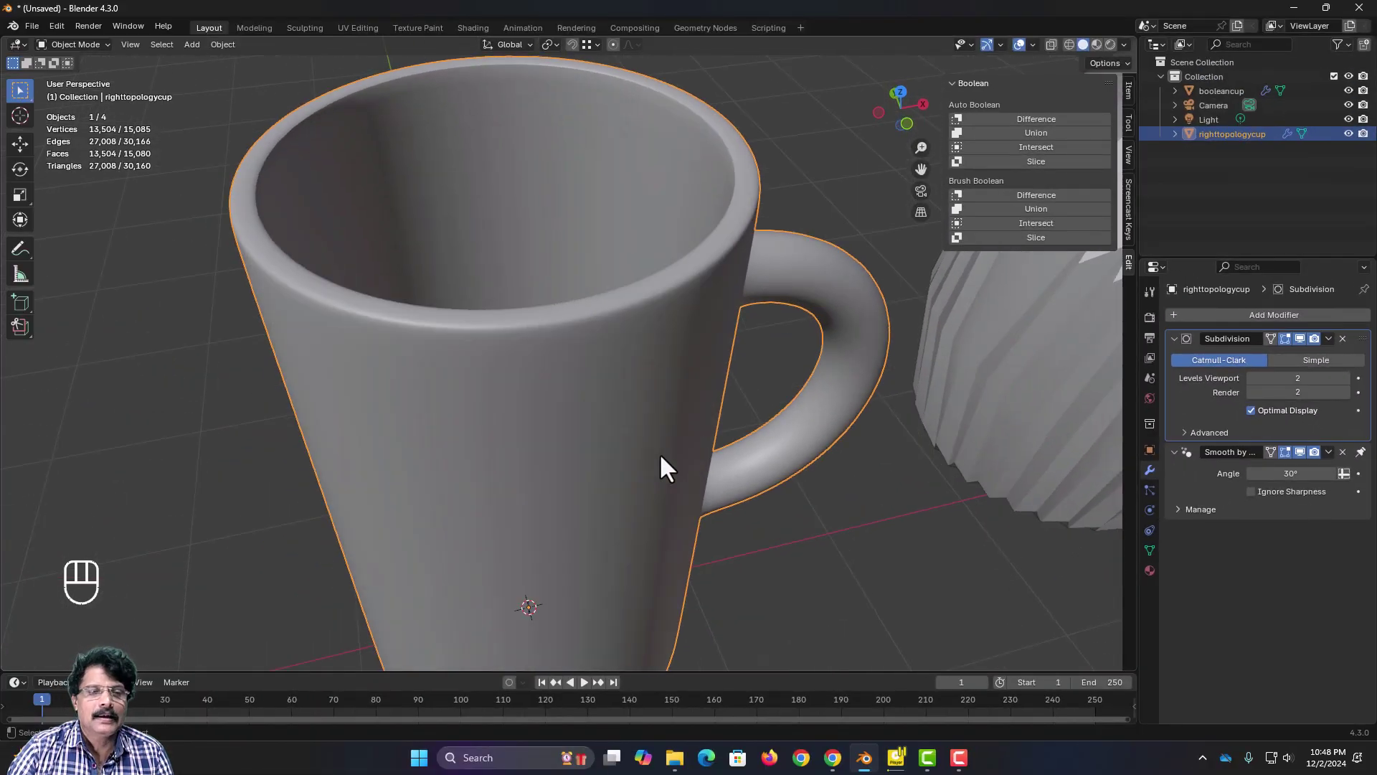
scroll(661, 456, "down", 4)
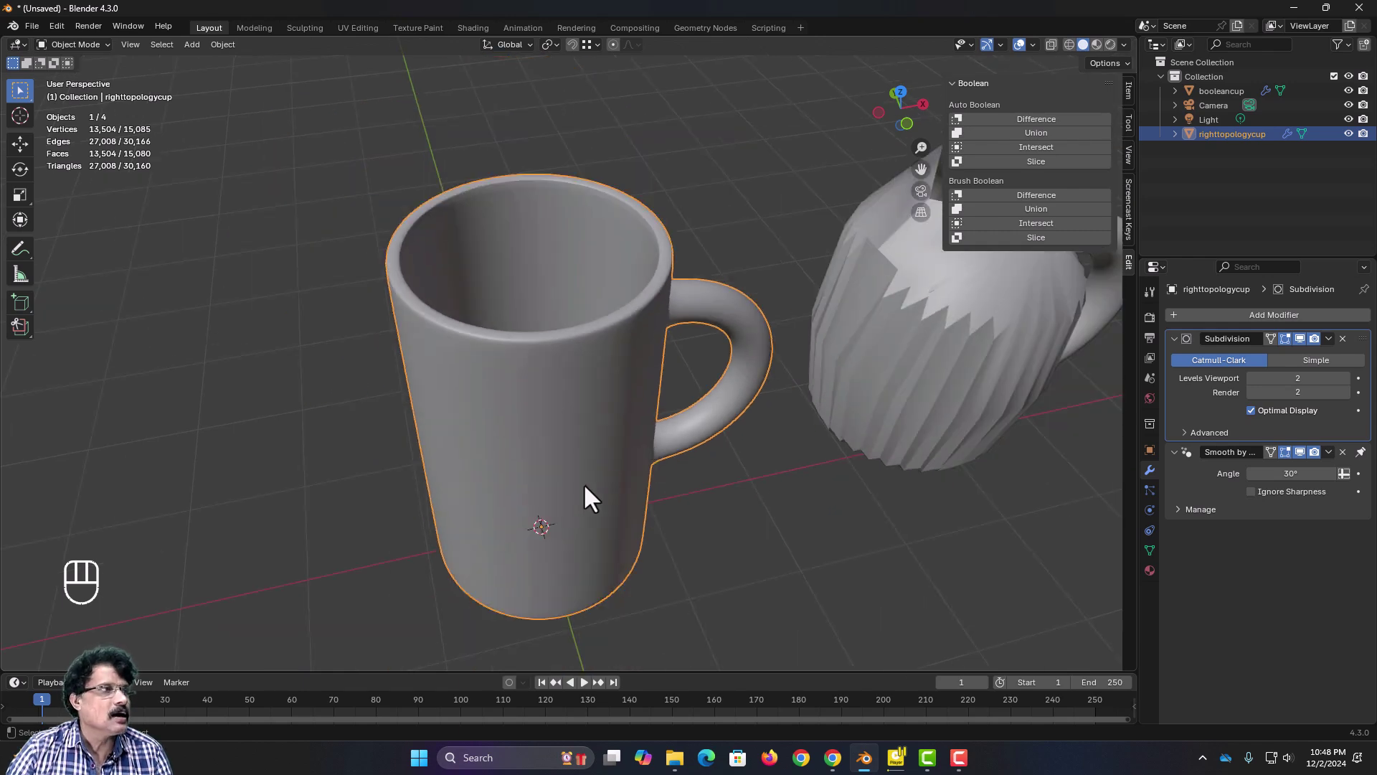
scroll(557, 463, "down", 4)
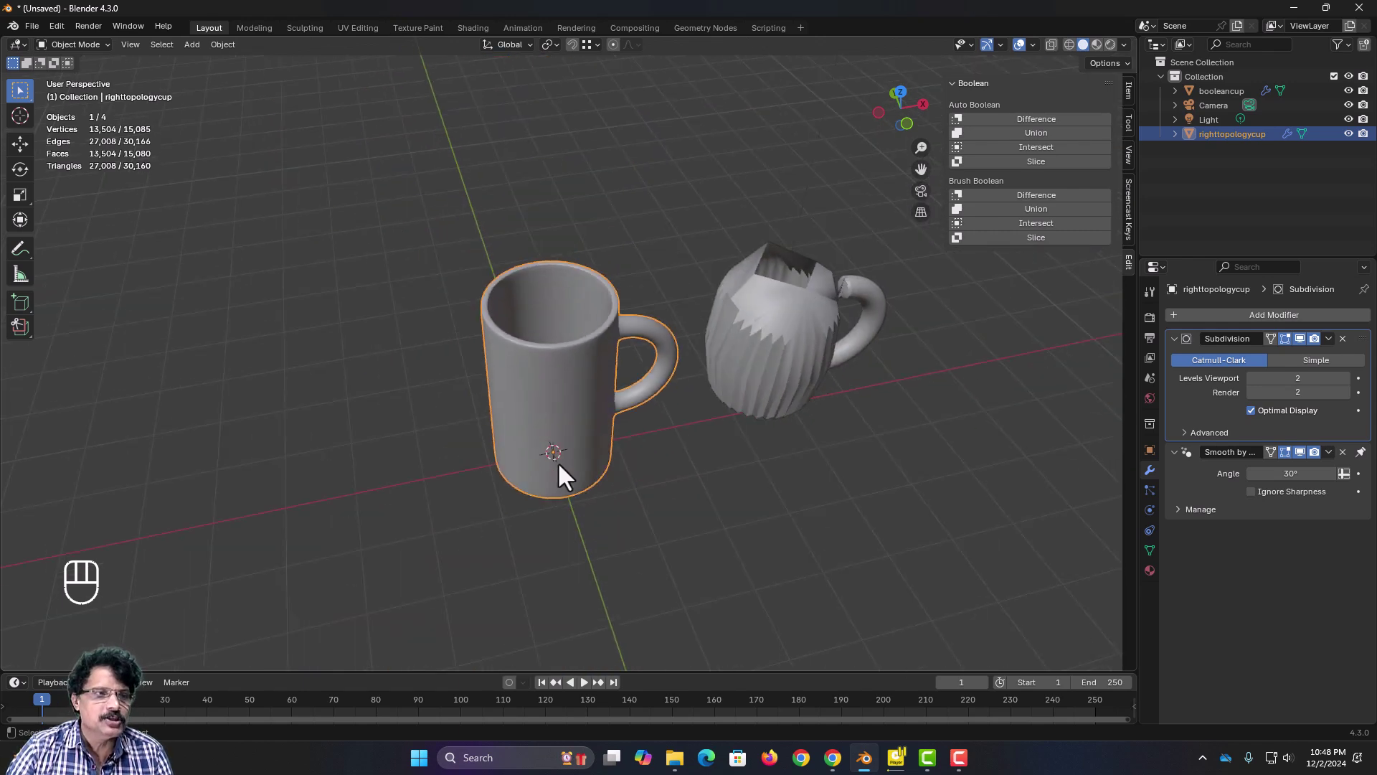
middle_click_drag(558, 464, 490, 515)
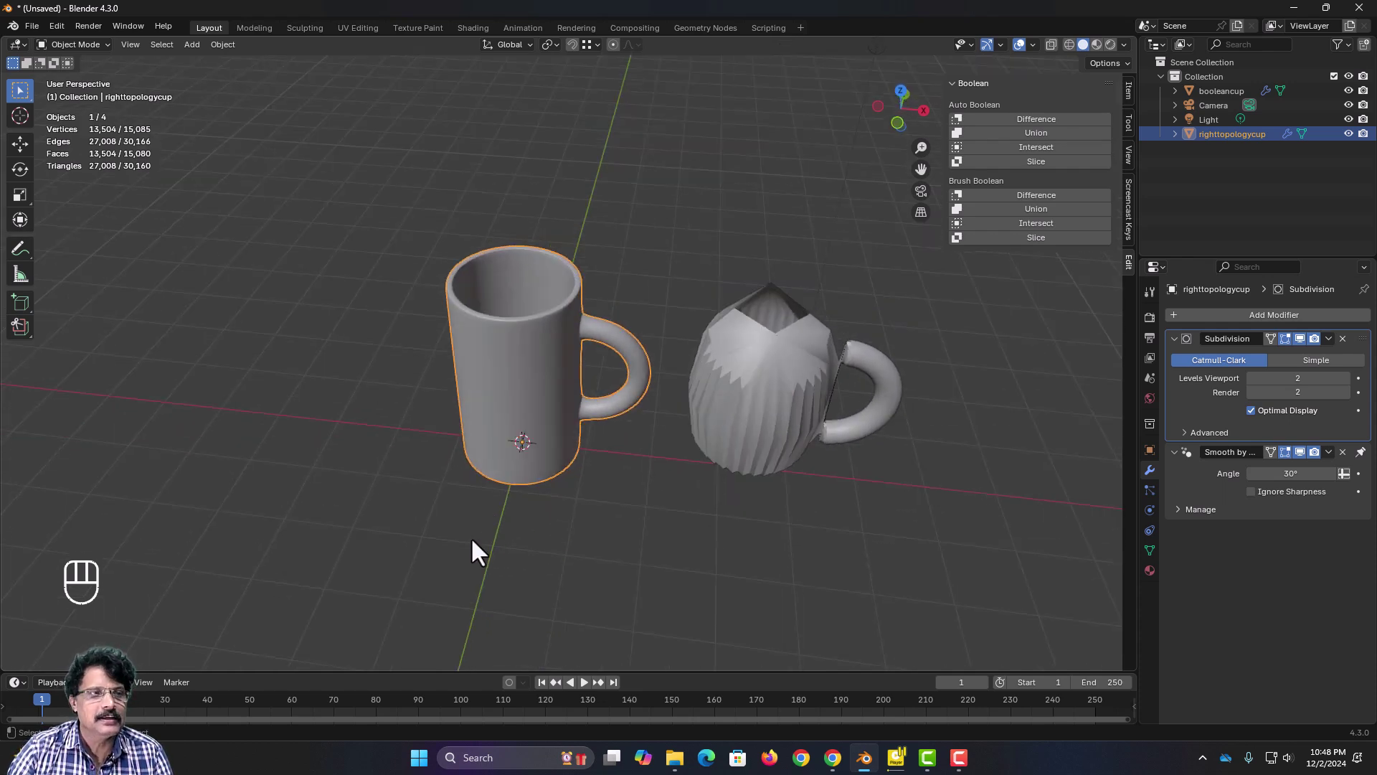
scroll(487, 513, "up", 2)
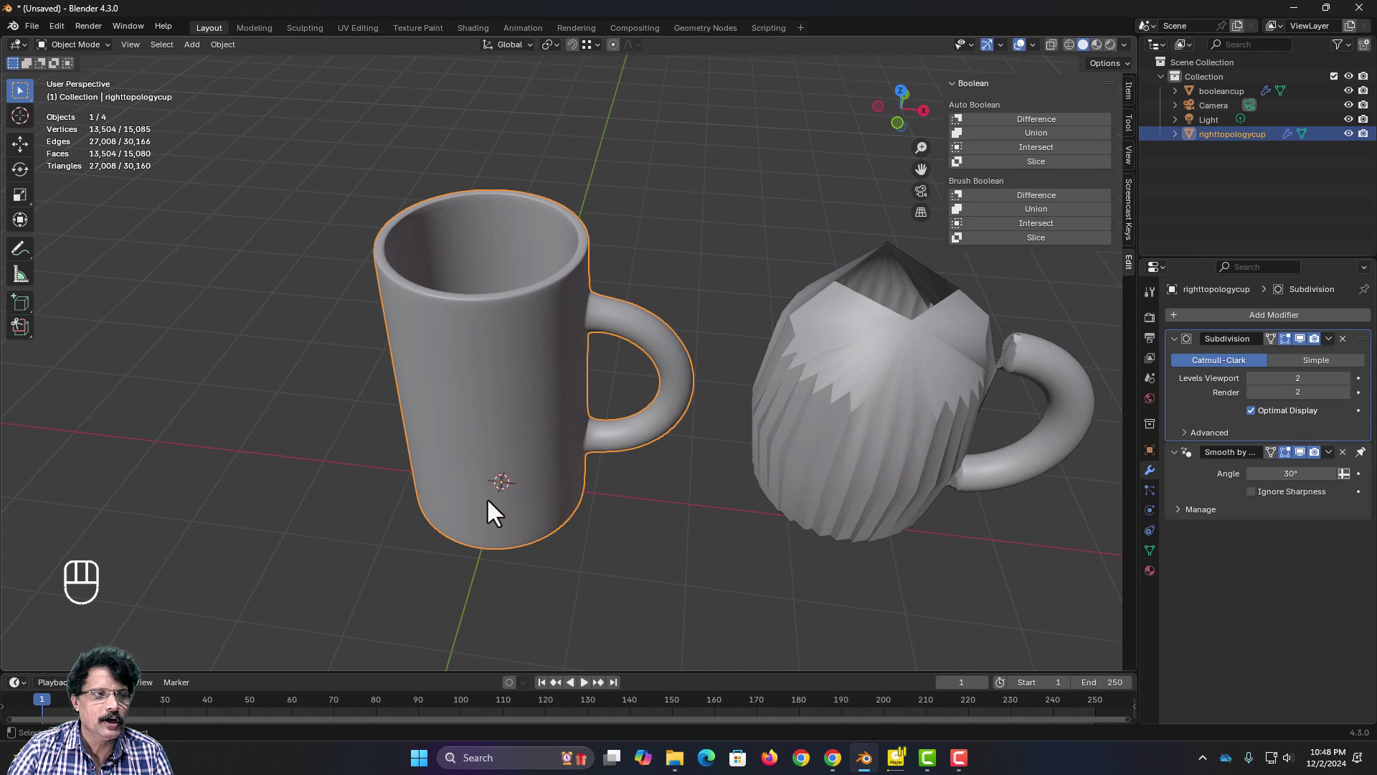
Step: Create a new material for the mug and name it cupmaterial
left_click(1149, 570)
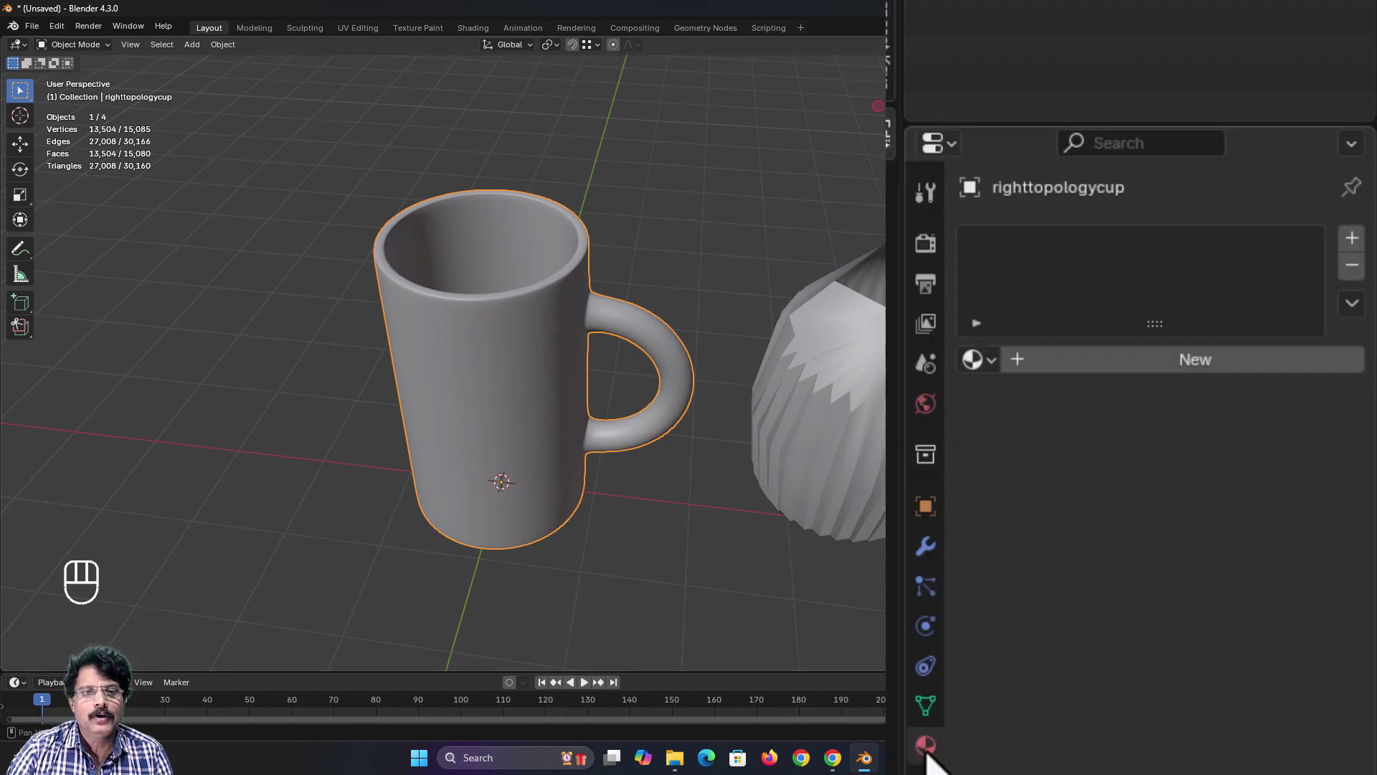
left_click(1146, 365)
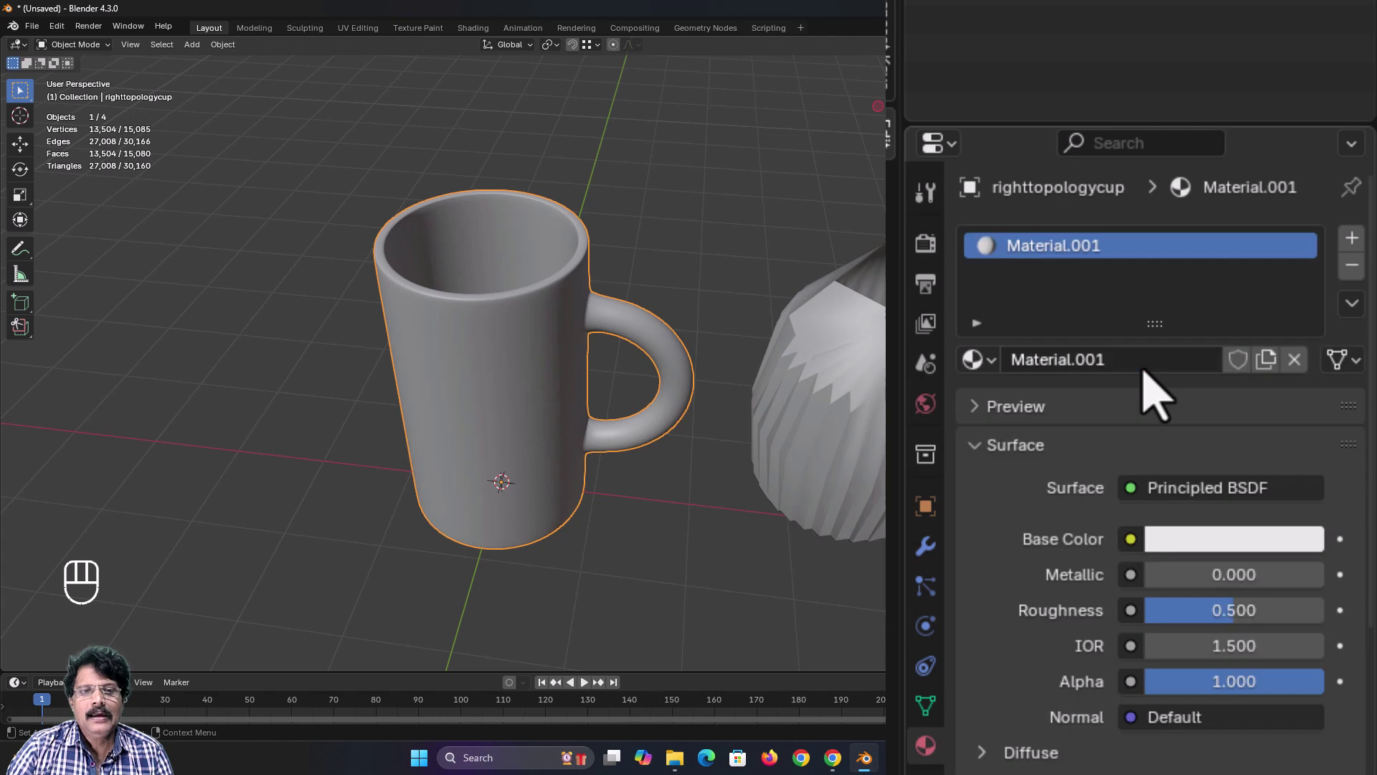
left_click(1145, 364)
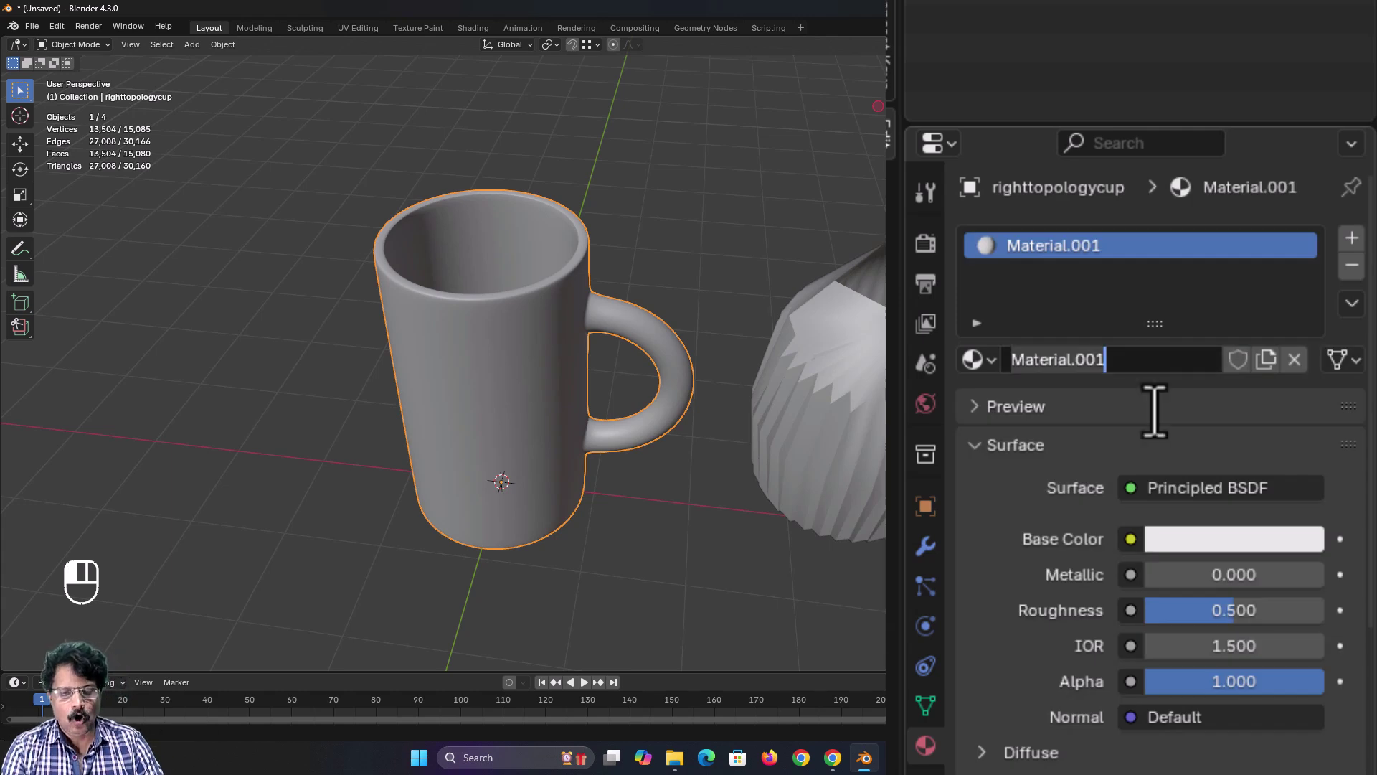
type("cupm")
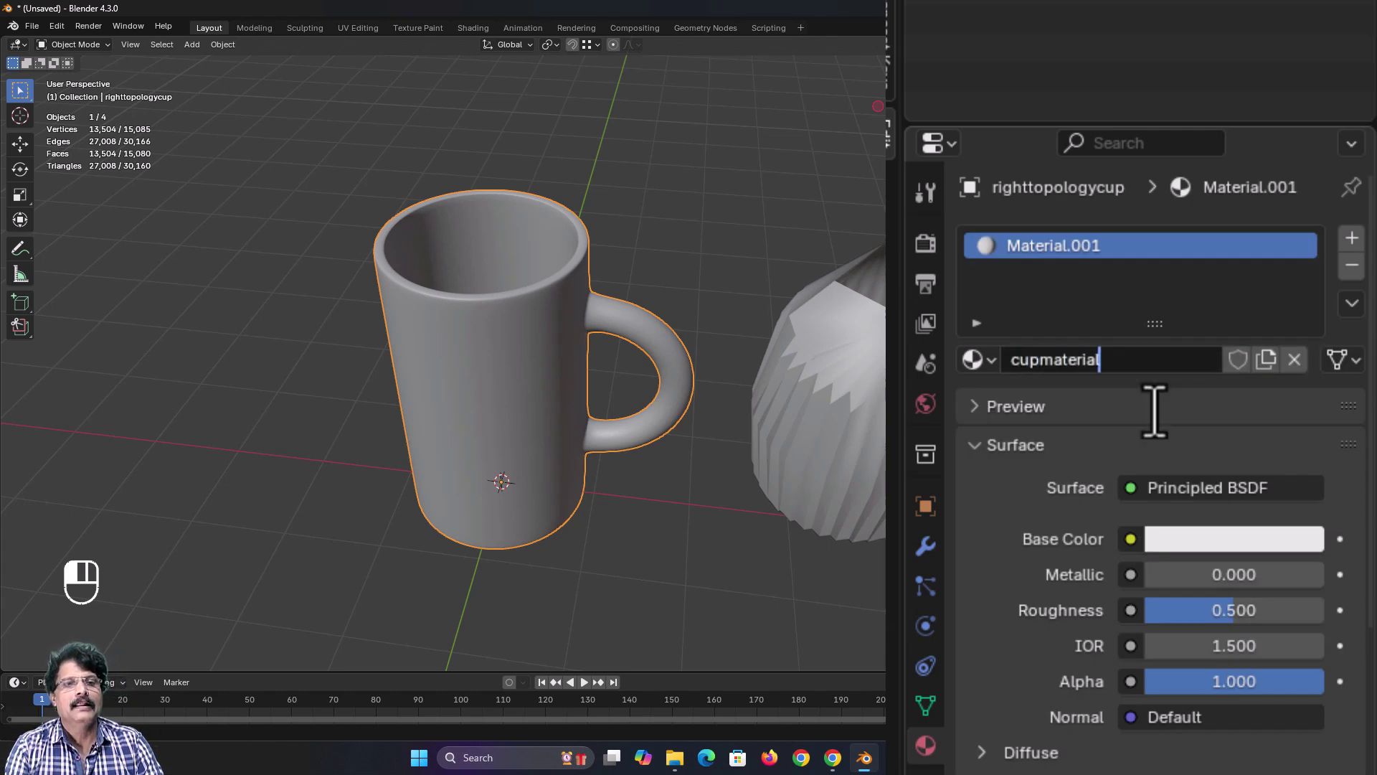
key("Return")
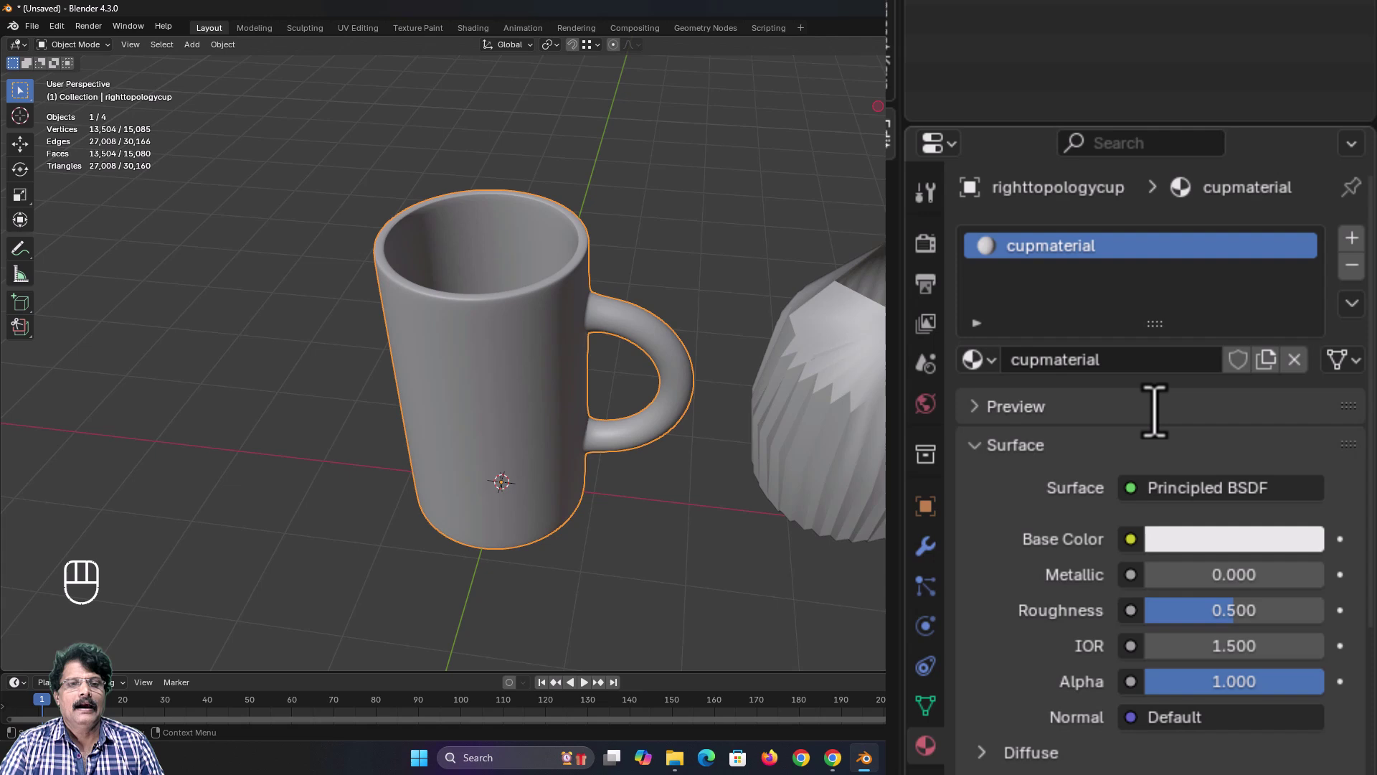
Step: Set the material's Base Color to a pale yellow-green and switch the viewport to Material Preview shading
left_click(1197, 548)
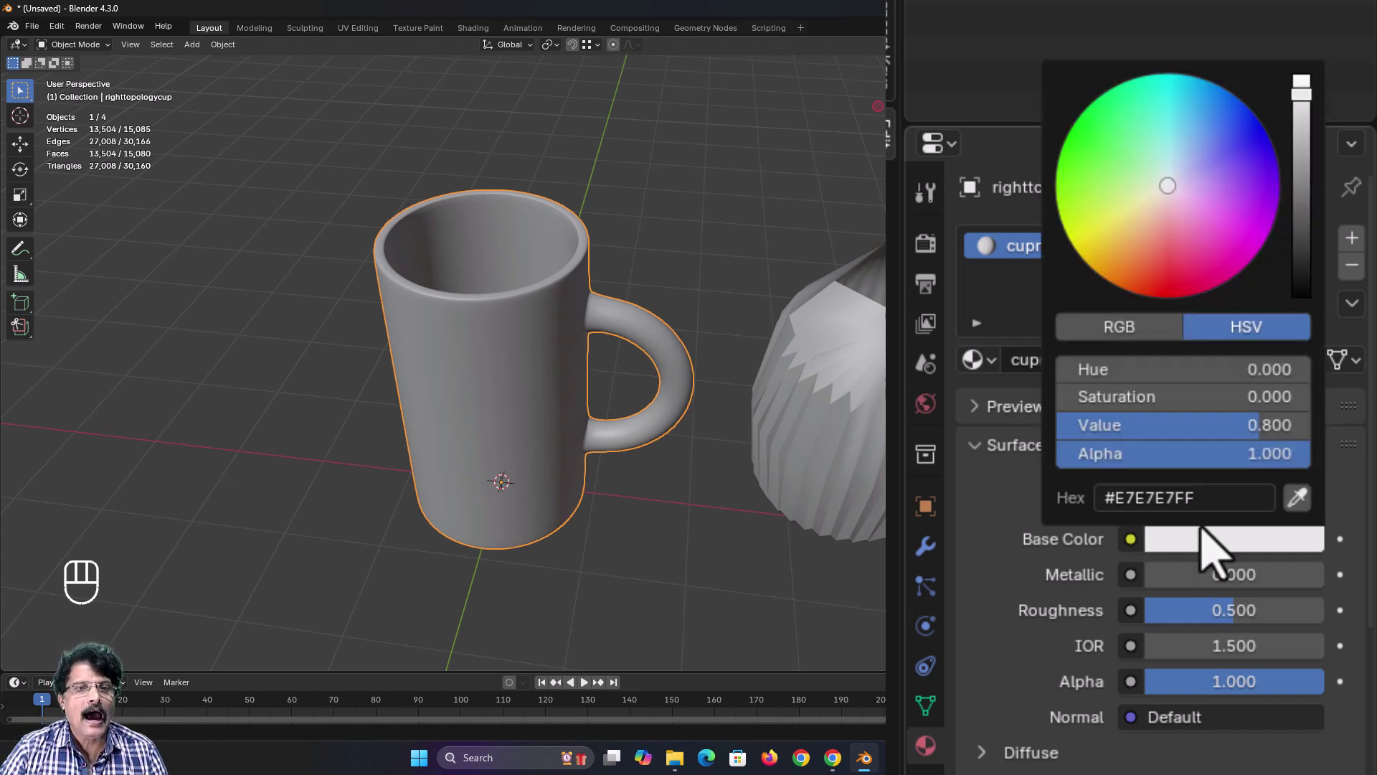
left_click(1174, 185)
mouse_move(1174, 186)
left_mouse_down()
mouse_move(1152, 221)
mouse_move(1158, 167)
mouse_move(1142, 218)
mouse_move(1148, 194)
left_mouse_up()
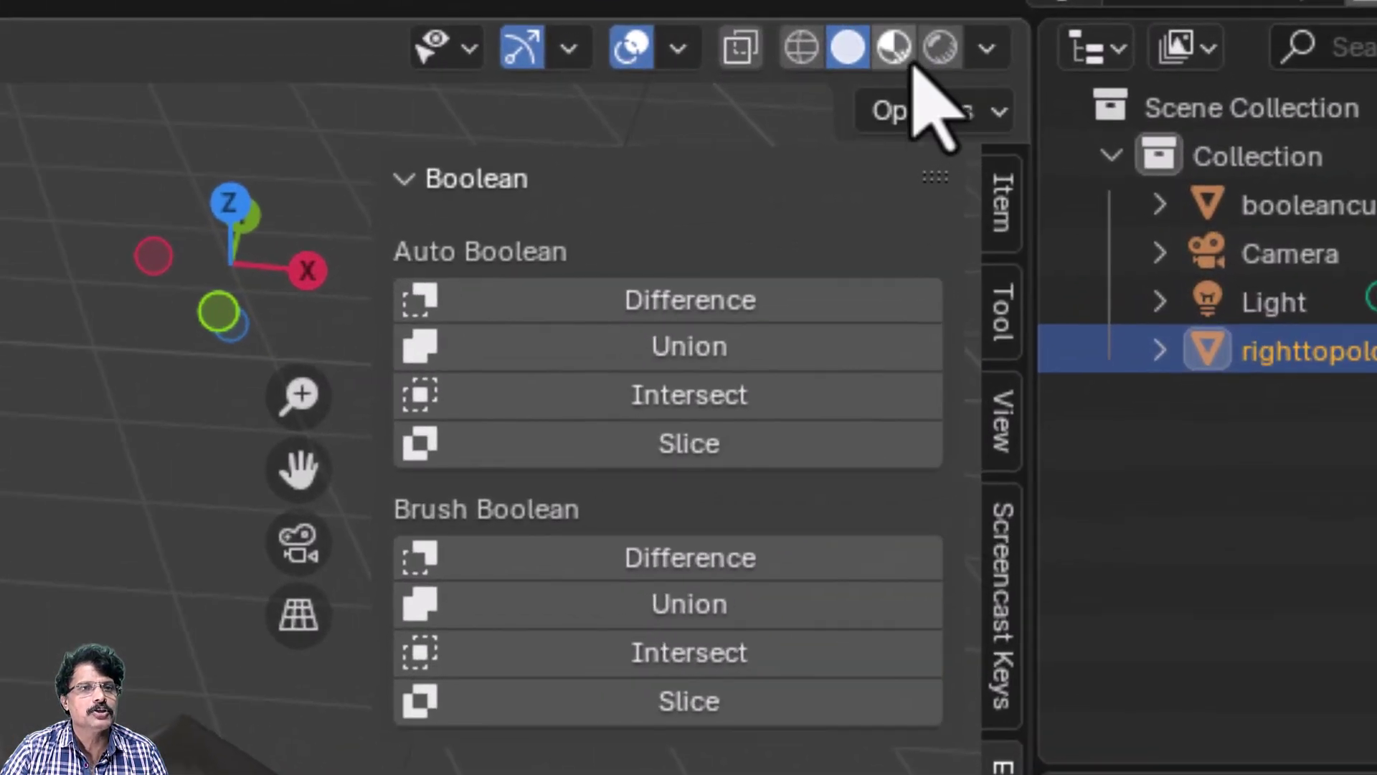
left_click(972, 49)
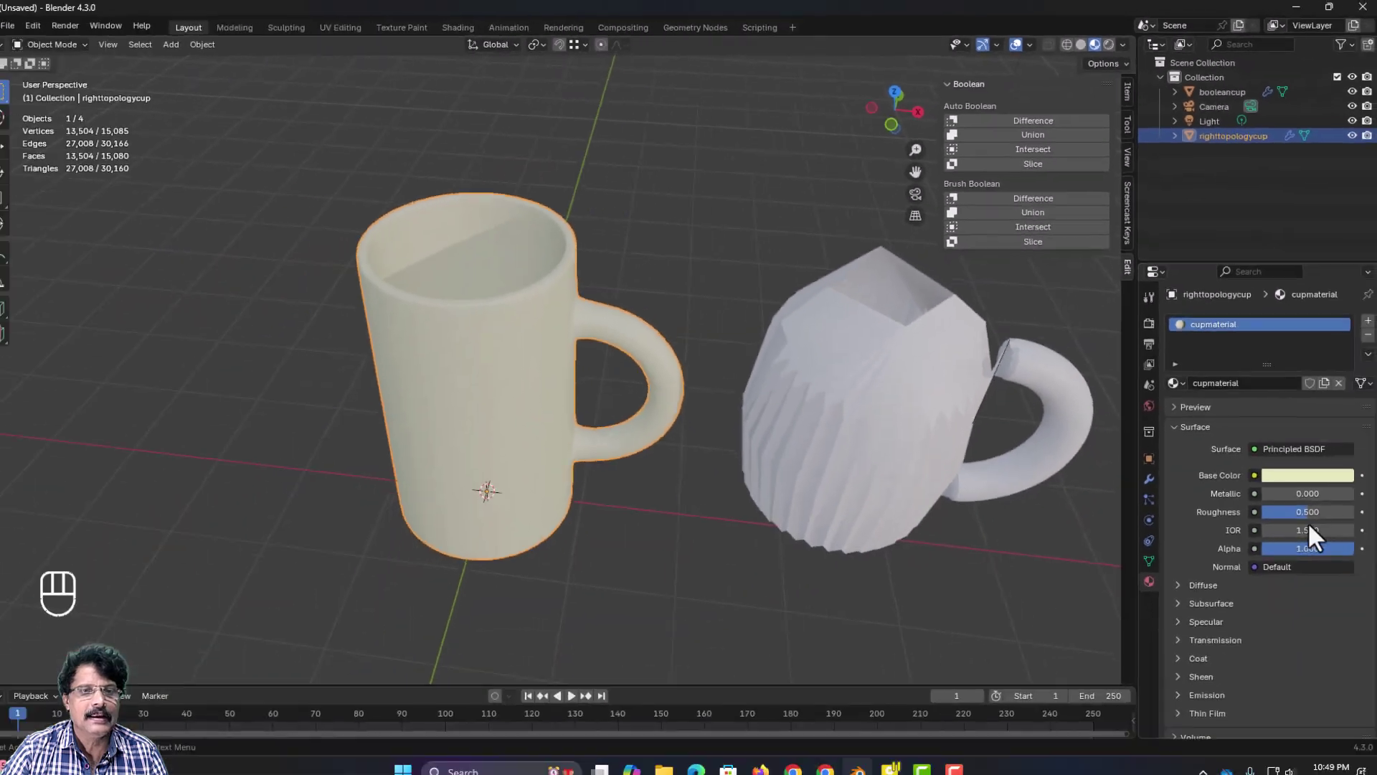
Step: Set cupmaterial's Roughness to 0.1 and Metallic to 0.5, and inspect the glossy mug
left_click_drag(1300, 485, 1334, 485)
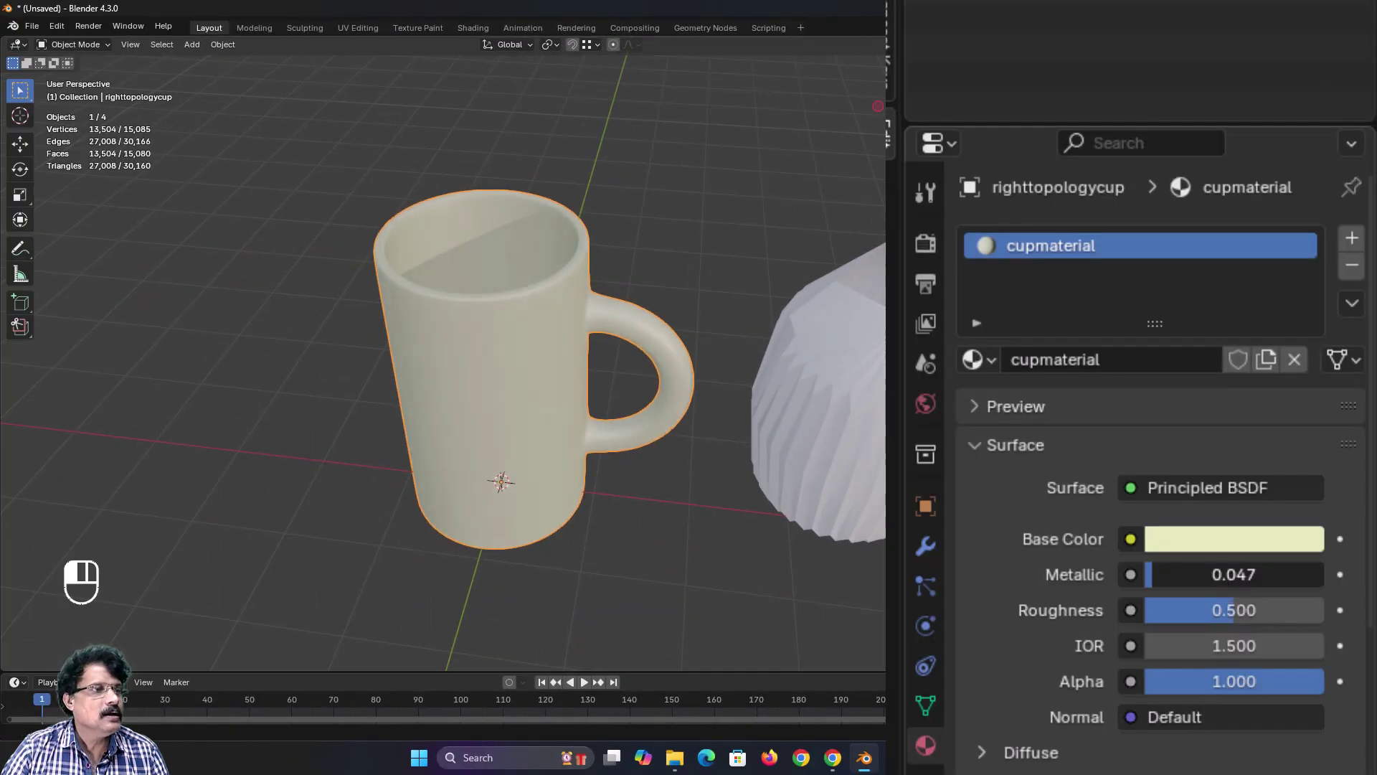
mouse_move(1218, 573)
left_mouse_down()
mouse_move(1250, 573)
mouse_move(1206, 574)
mouse_move(1229, 574)
mouse_move(1158, 610)
mouse_move(1219, 610)
mouse_move(1145, 610)
left_mouse_up()
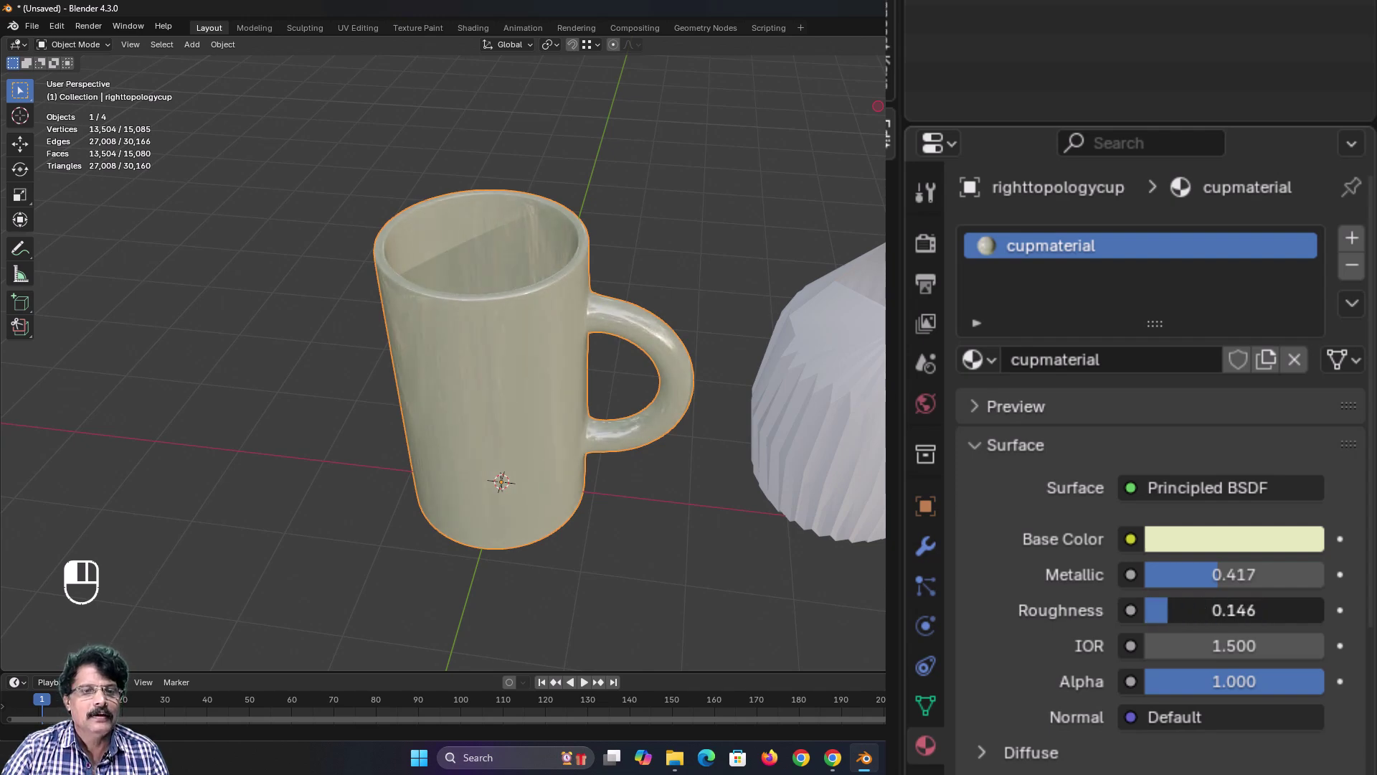
left_click(1220, 610)
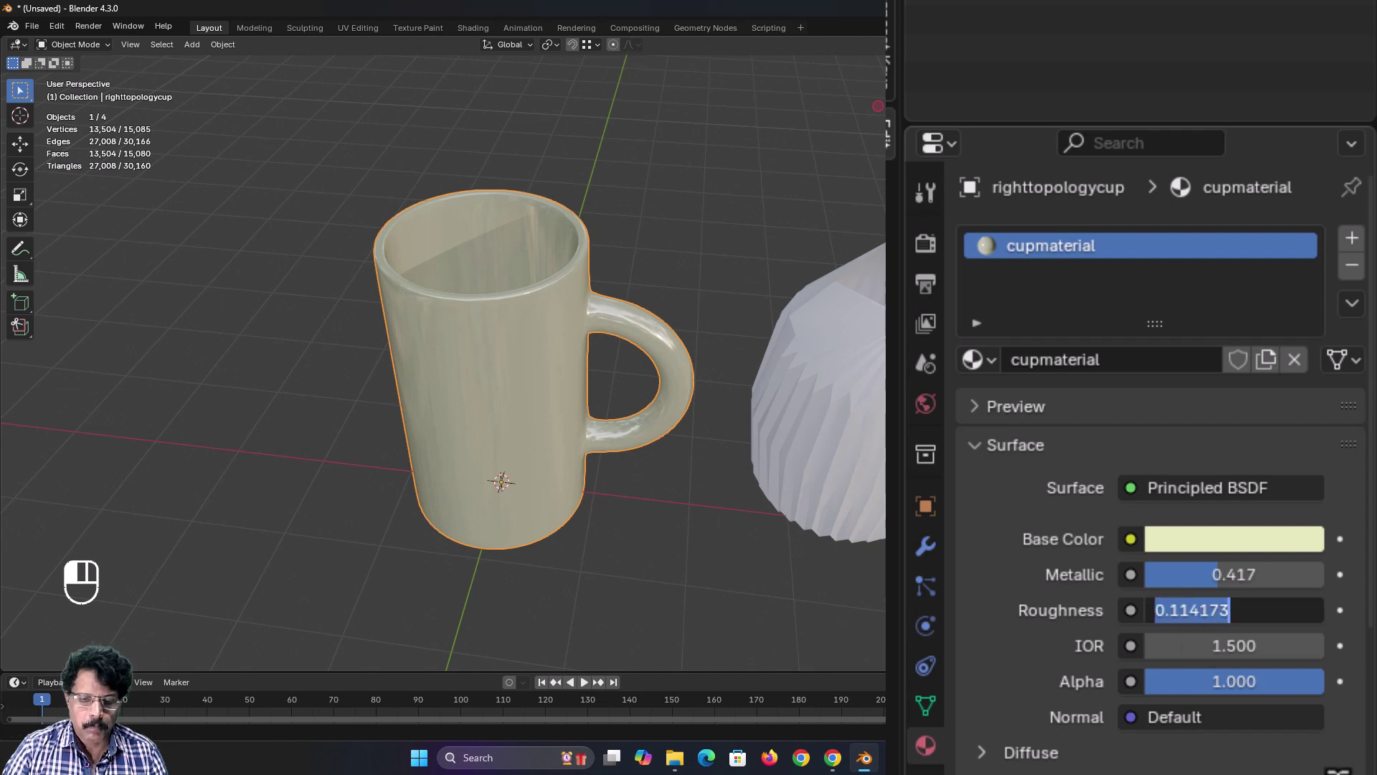
type("0.1")
key("Return")
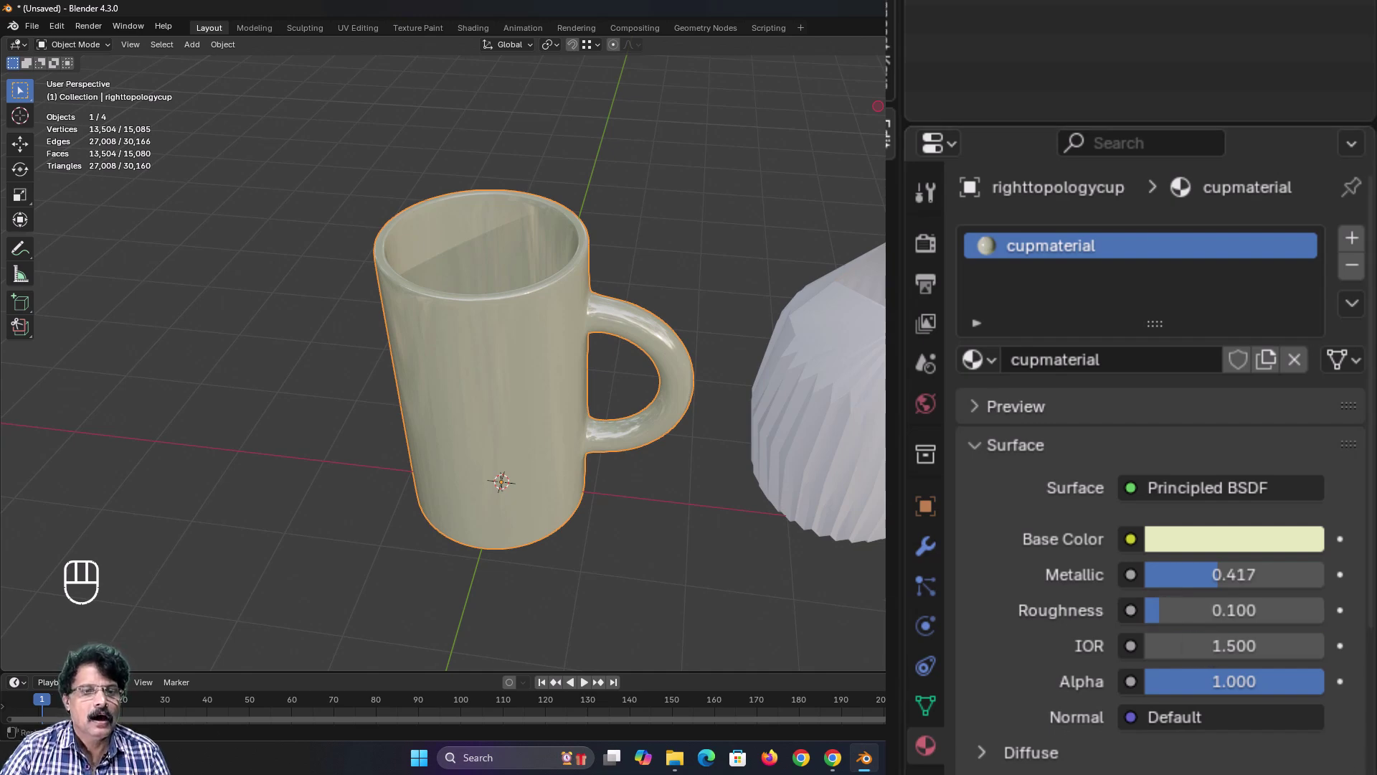
left_click(1193, 575)
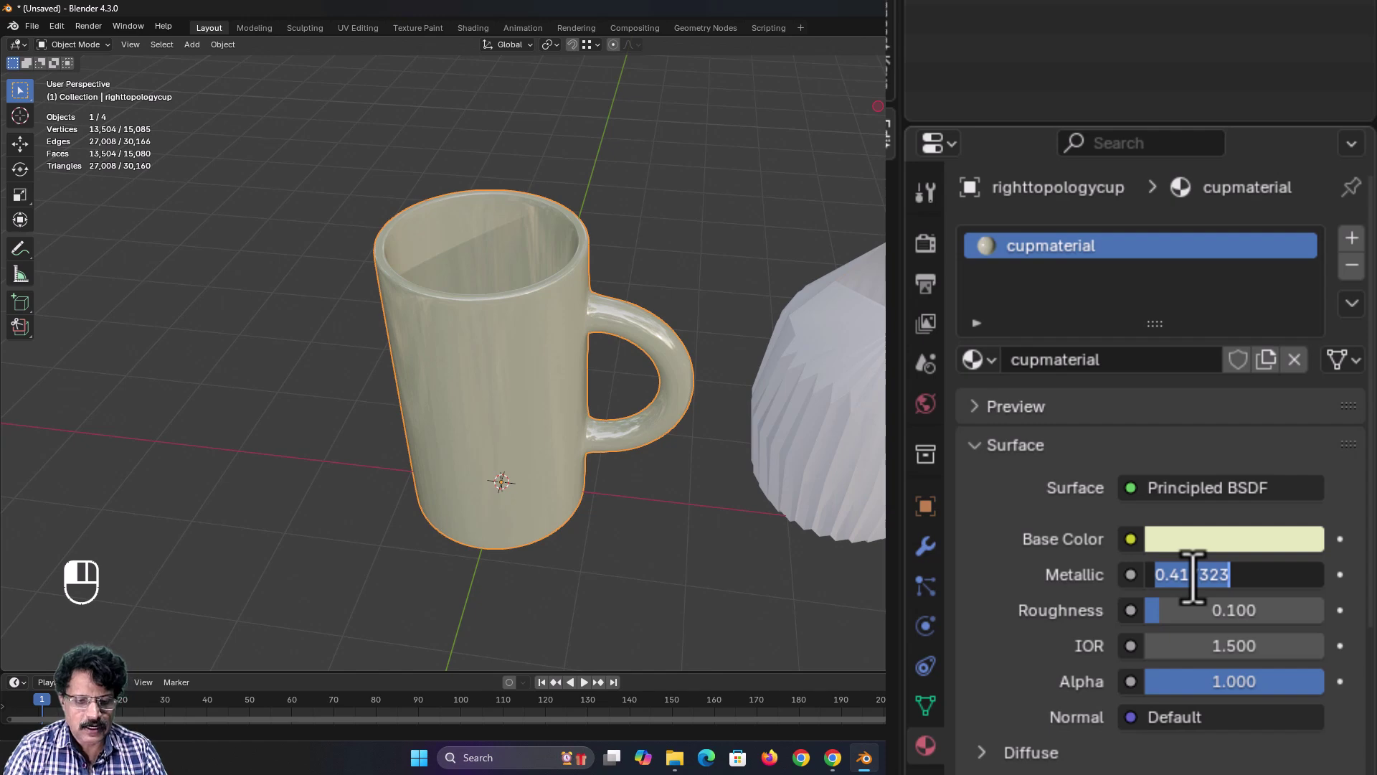
type(".5")
key("Return")
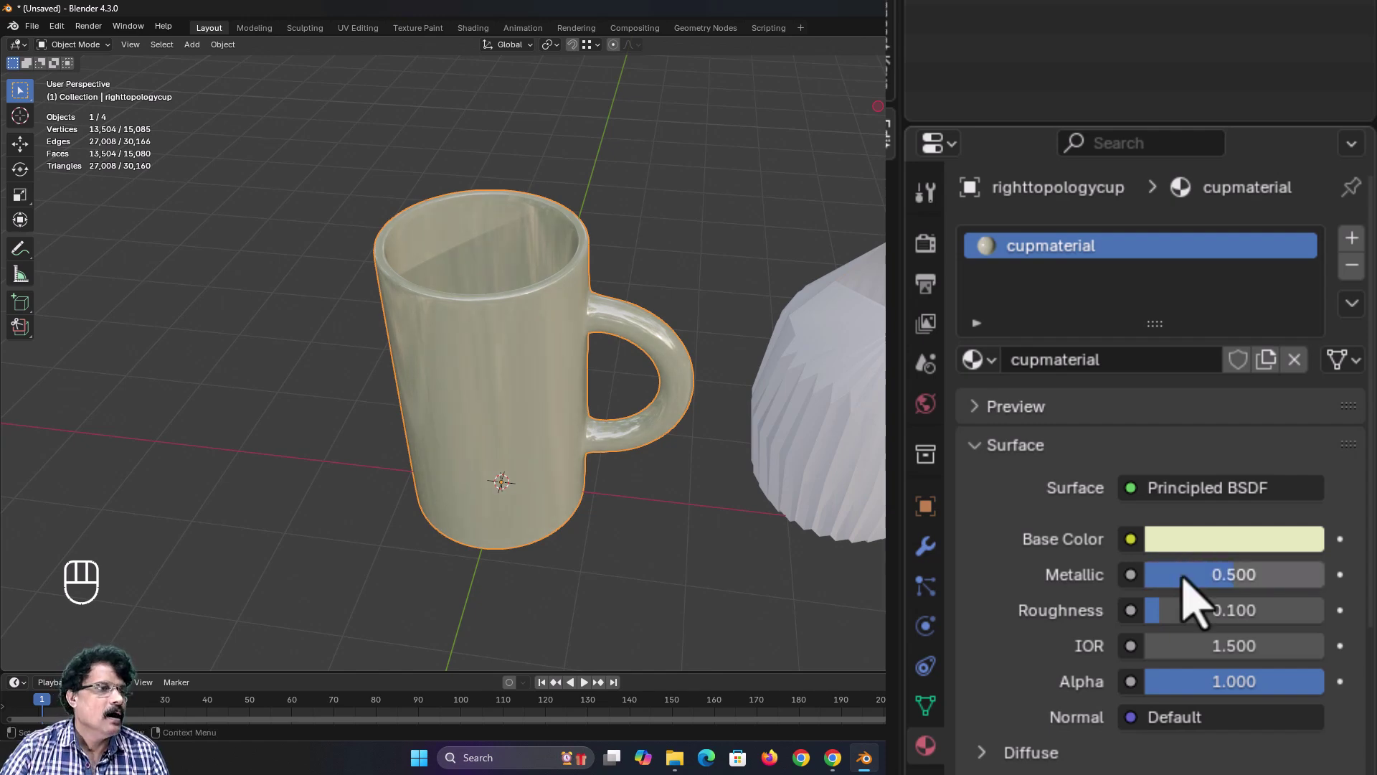
scroll(520, 411, "down", 2)
middle_click_drag(505, 420, 533, 425)
scroll(561, 363, "up", 4)
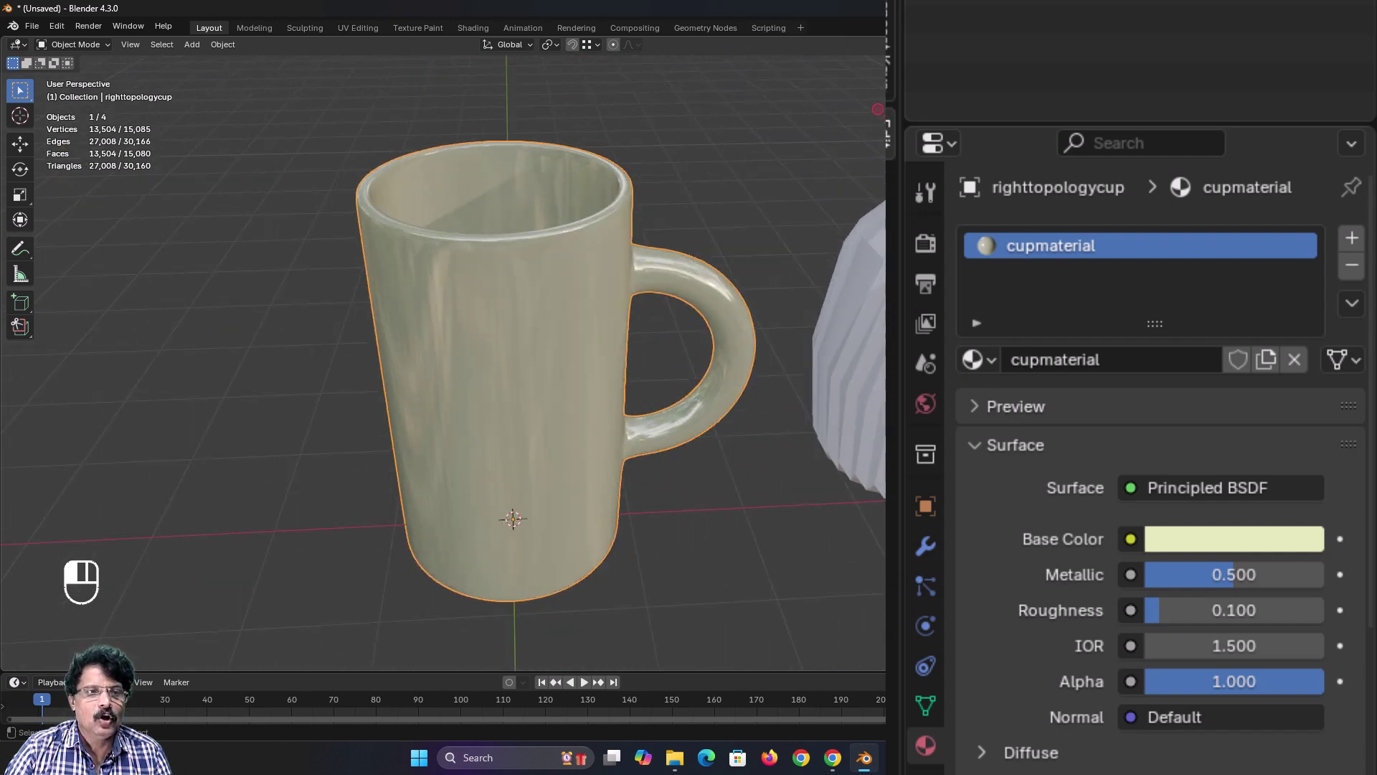
Step: Assign the existing cupmaterial to the booleancup object and compare both mugs' shading from the side
left_click(851, 351)
scroll(851, 351, "down", 2)
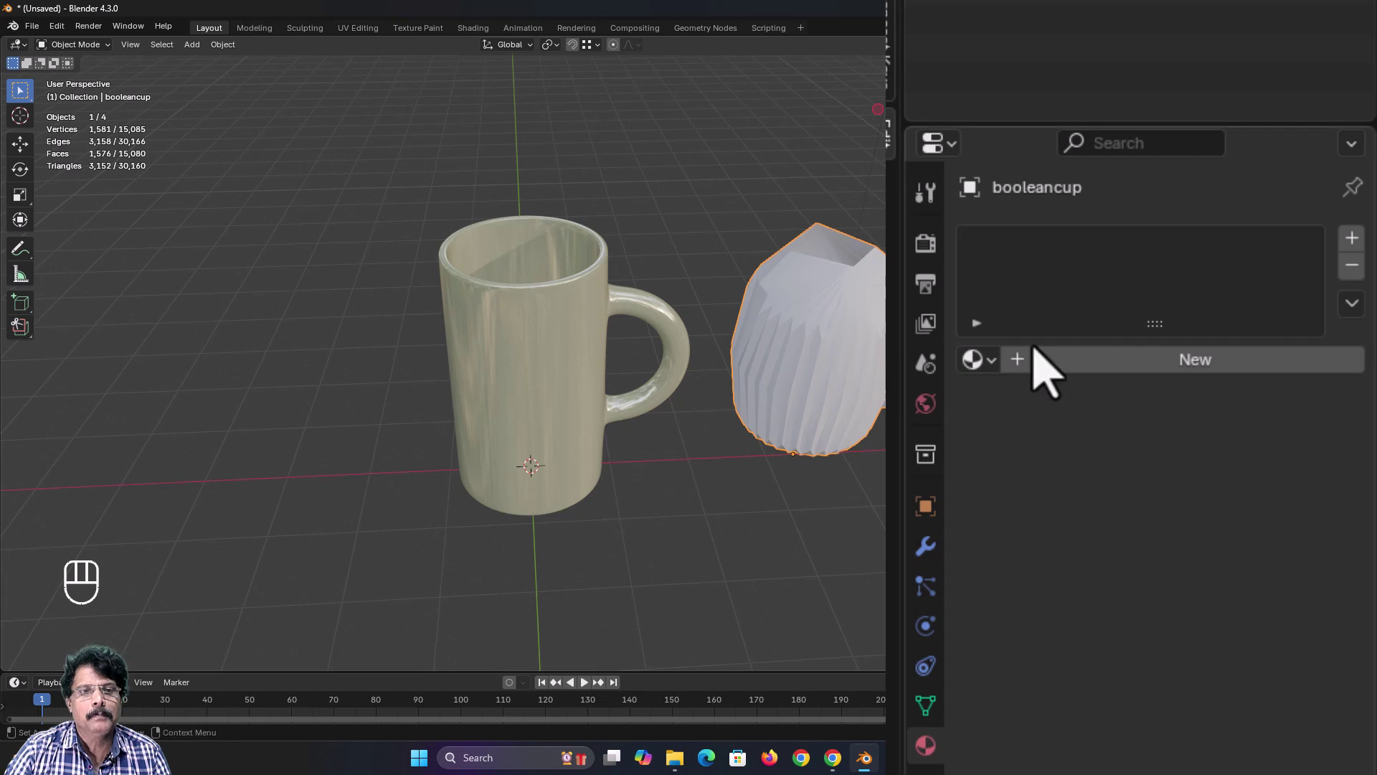
left_click(984, 360)
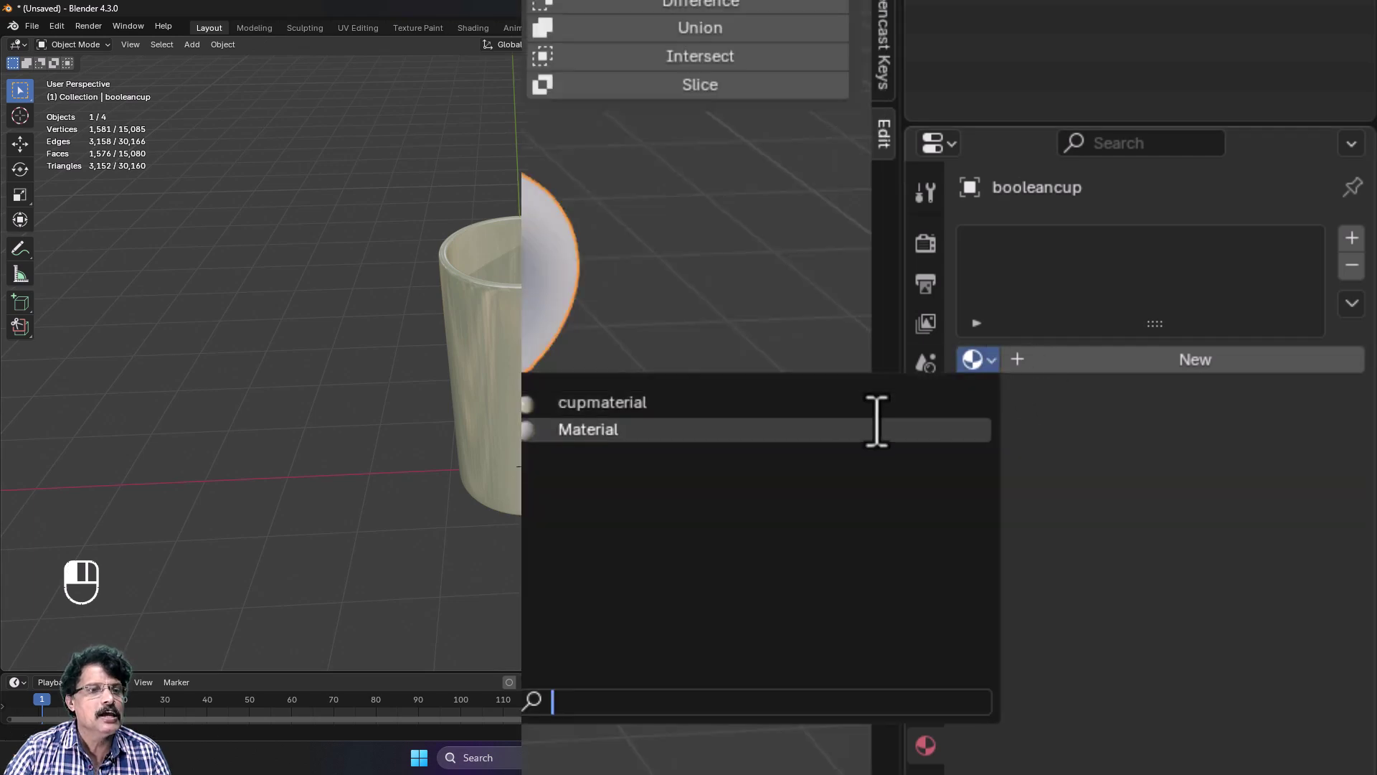
left_click(849, 403)
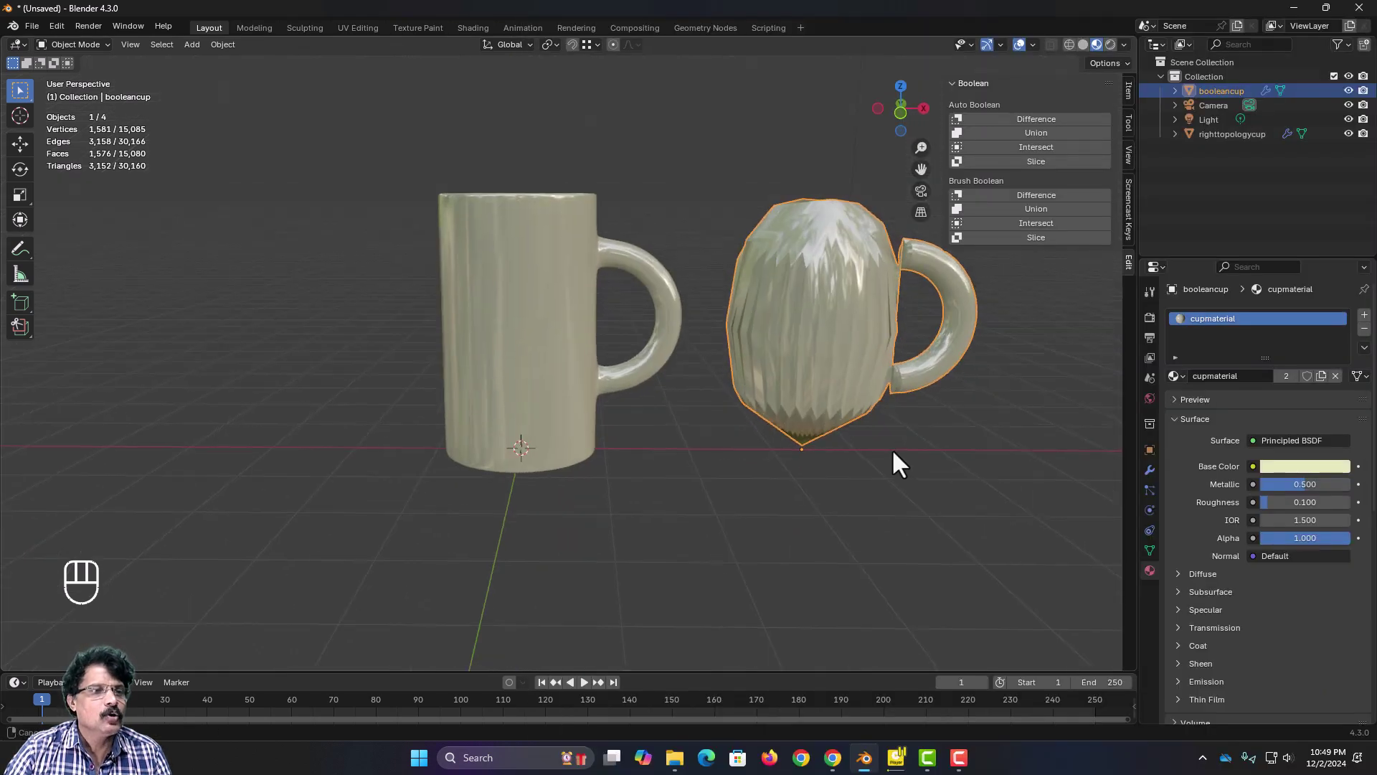
middle_click_drag(894, 461, 817, 493)
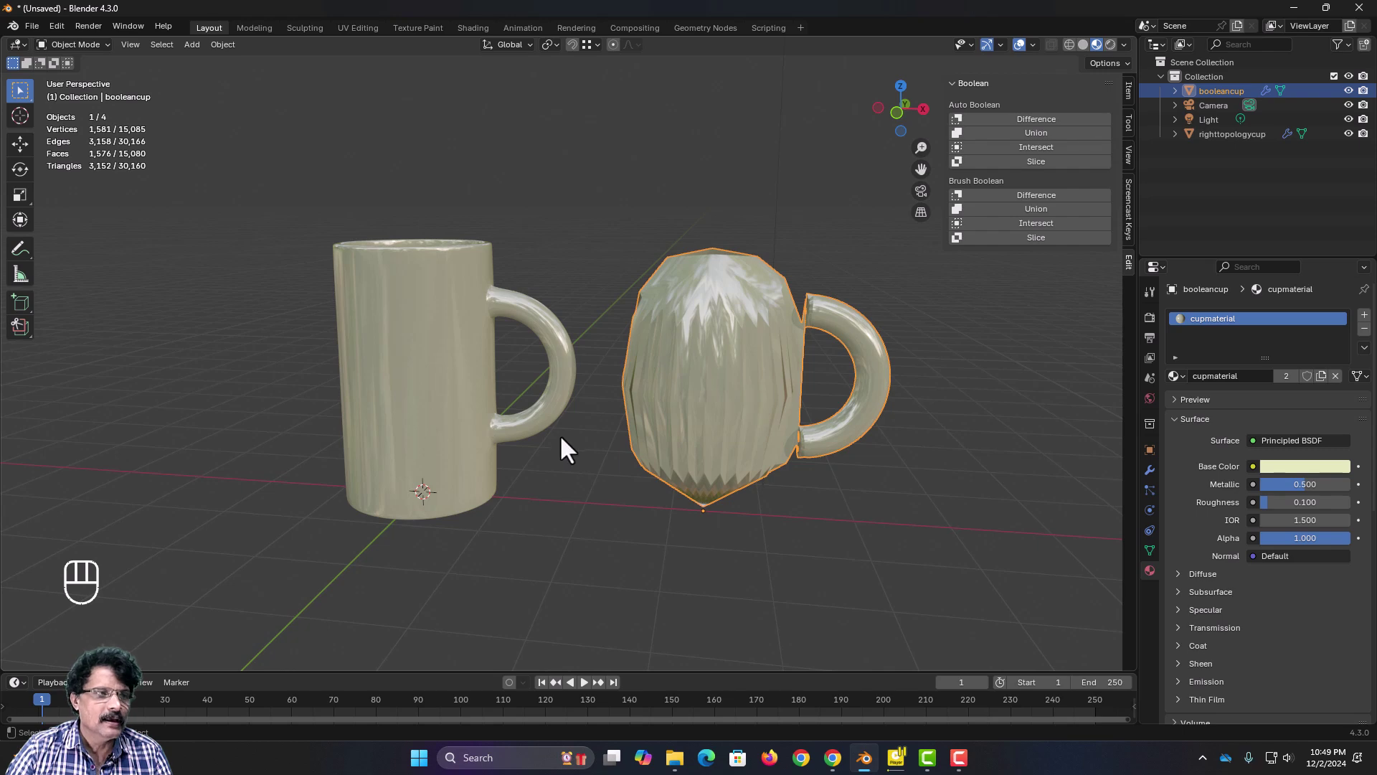
Step: Save the scene with both mugs as a new file named 03_08_teacup.blend in the 03_edit_mode folder
middle_click_drag(507, 439, 722, 476, "shift")
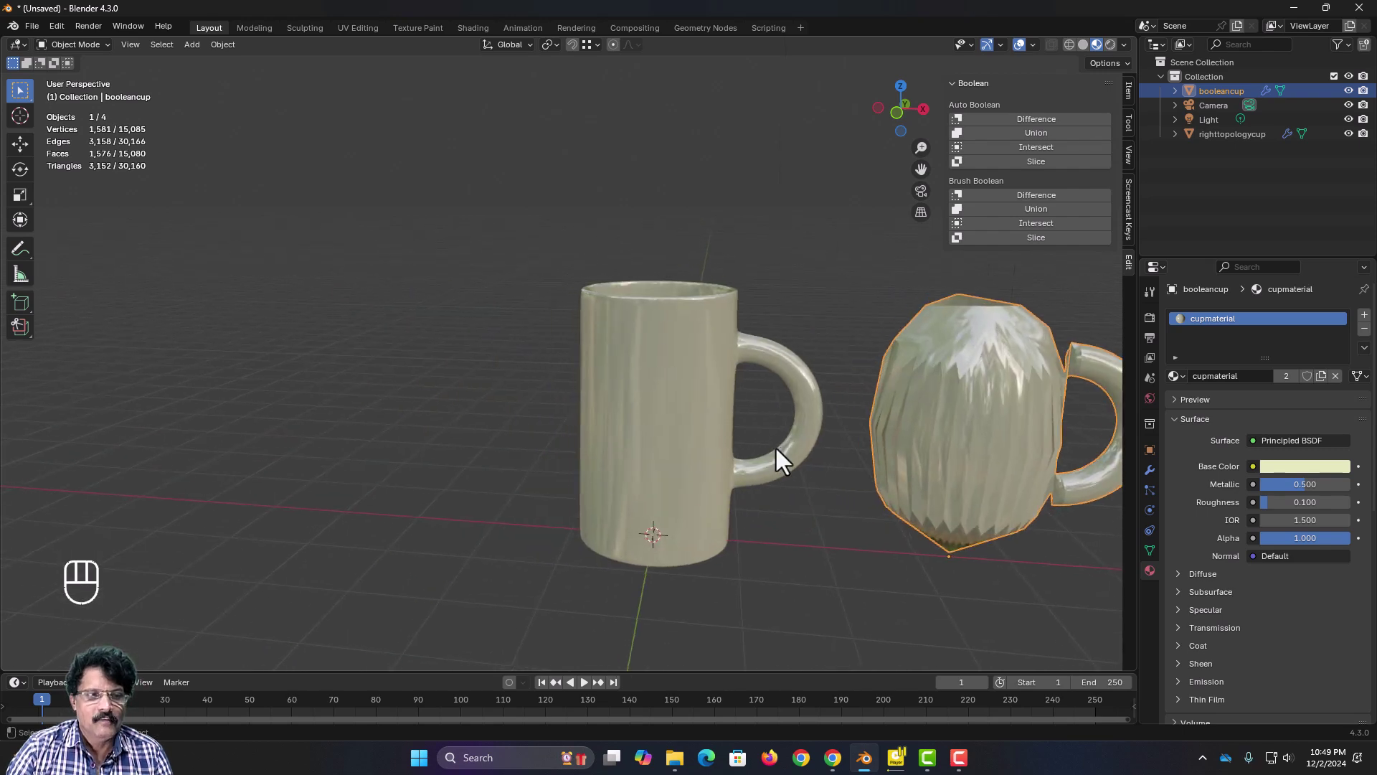
scroll(772, 492, "down", 3)
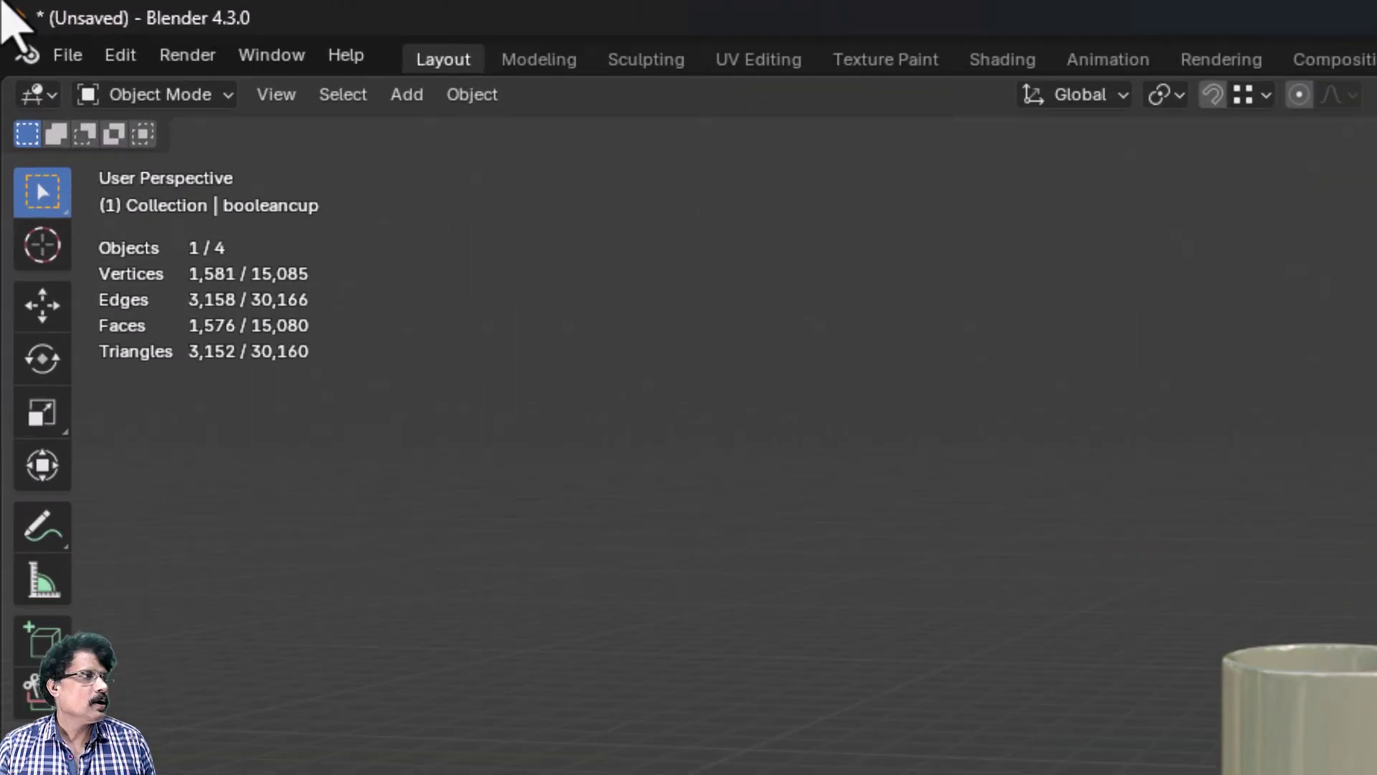
left_click(28, 26)
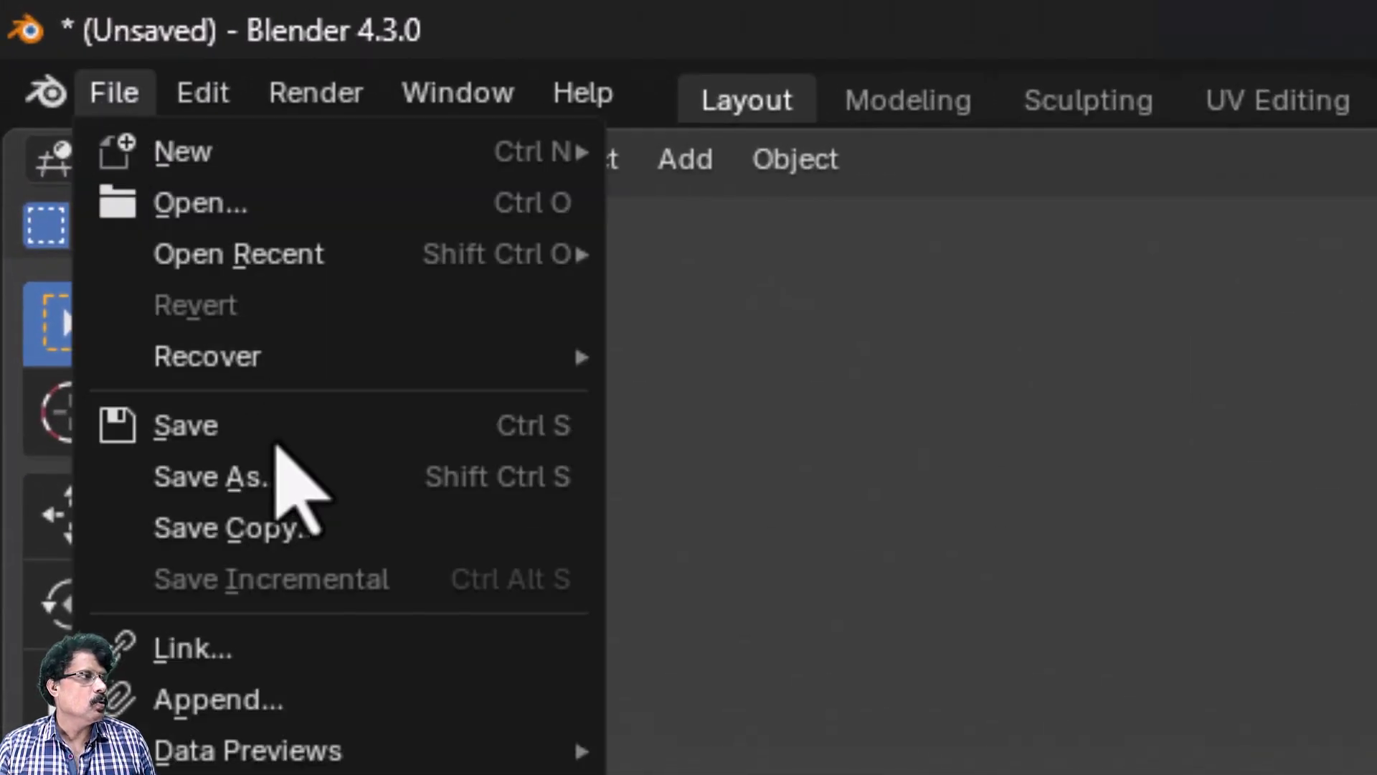
left_click(291, 474)
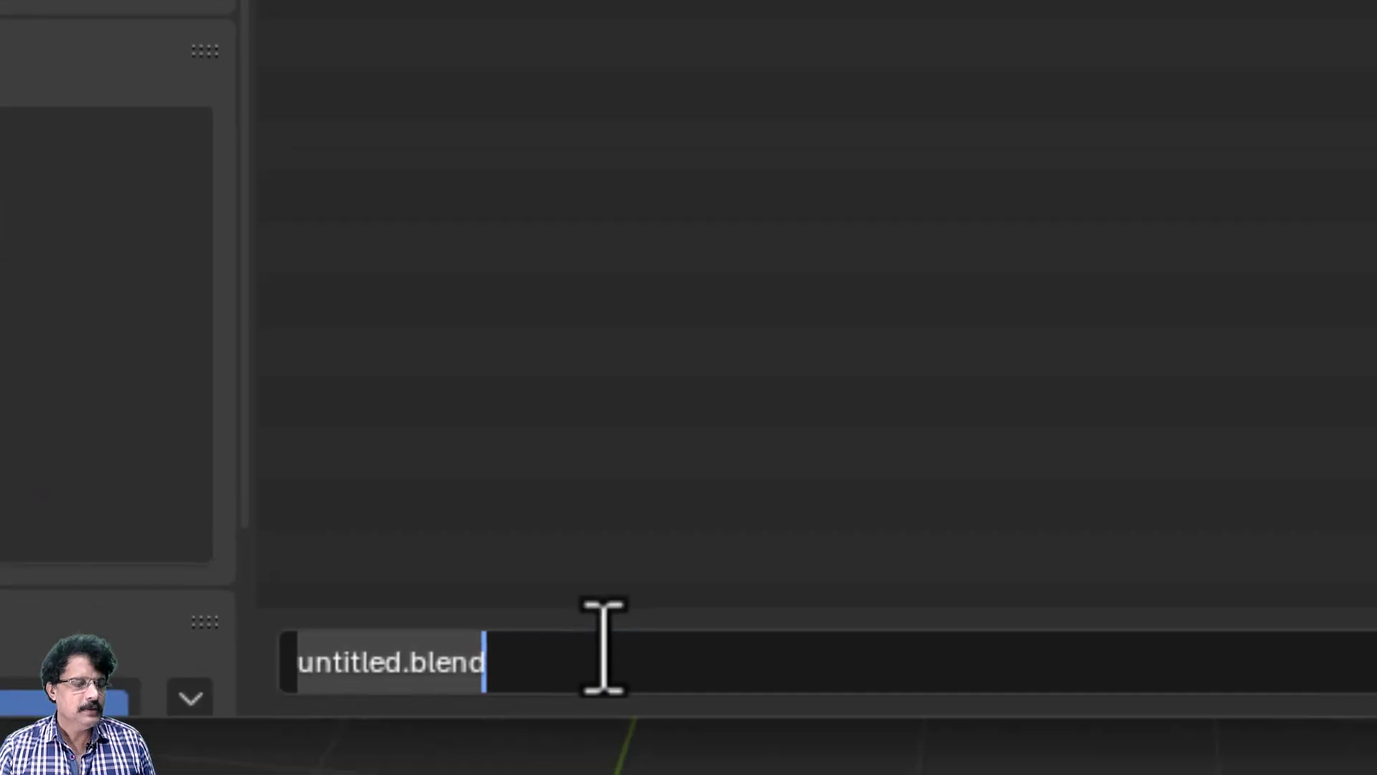
type("03_")
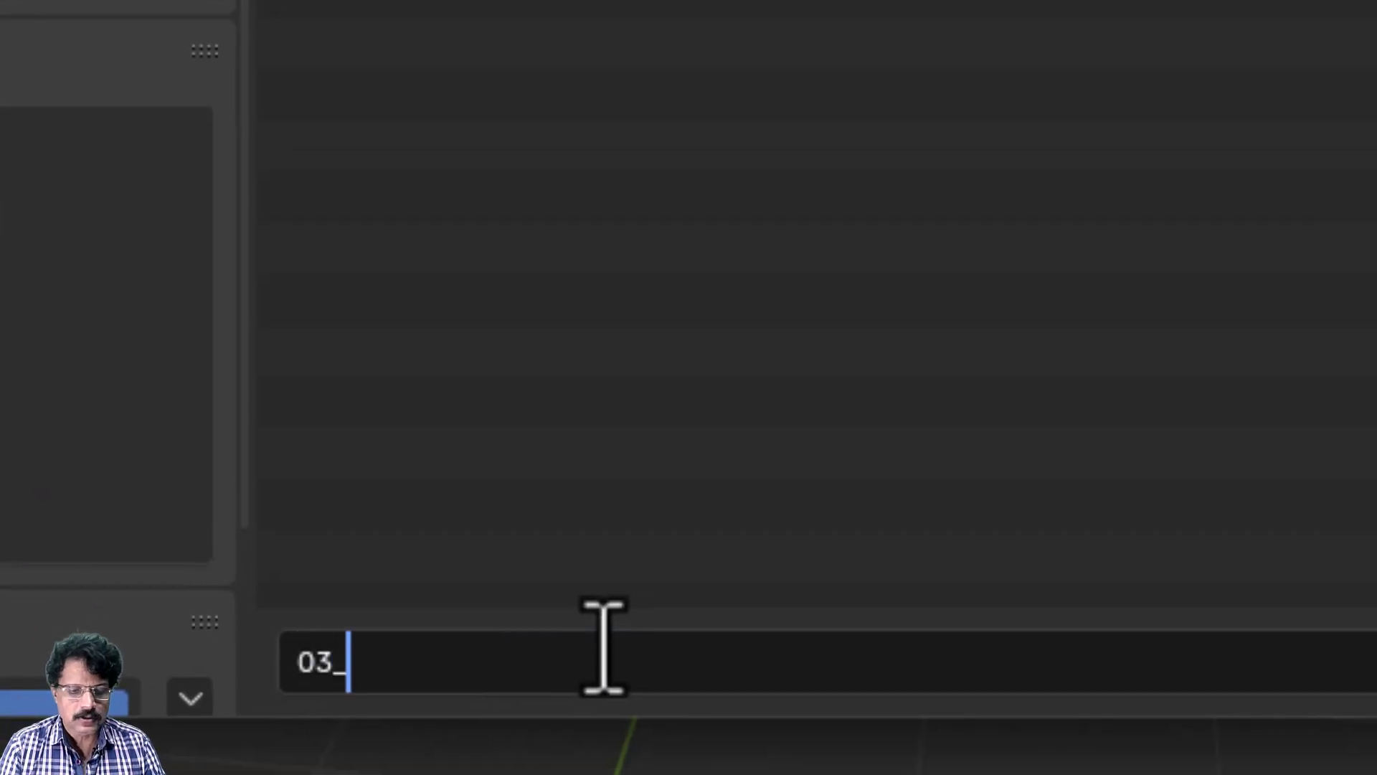
type("08_teacup")
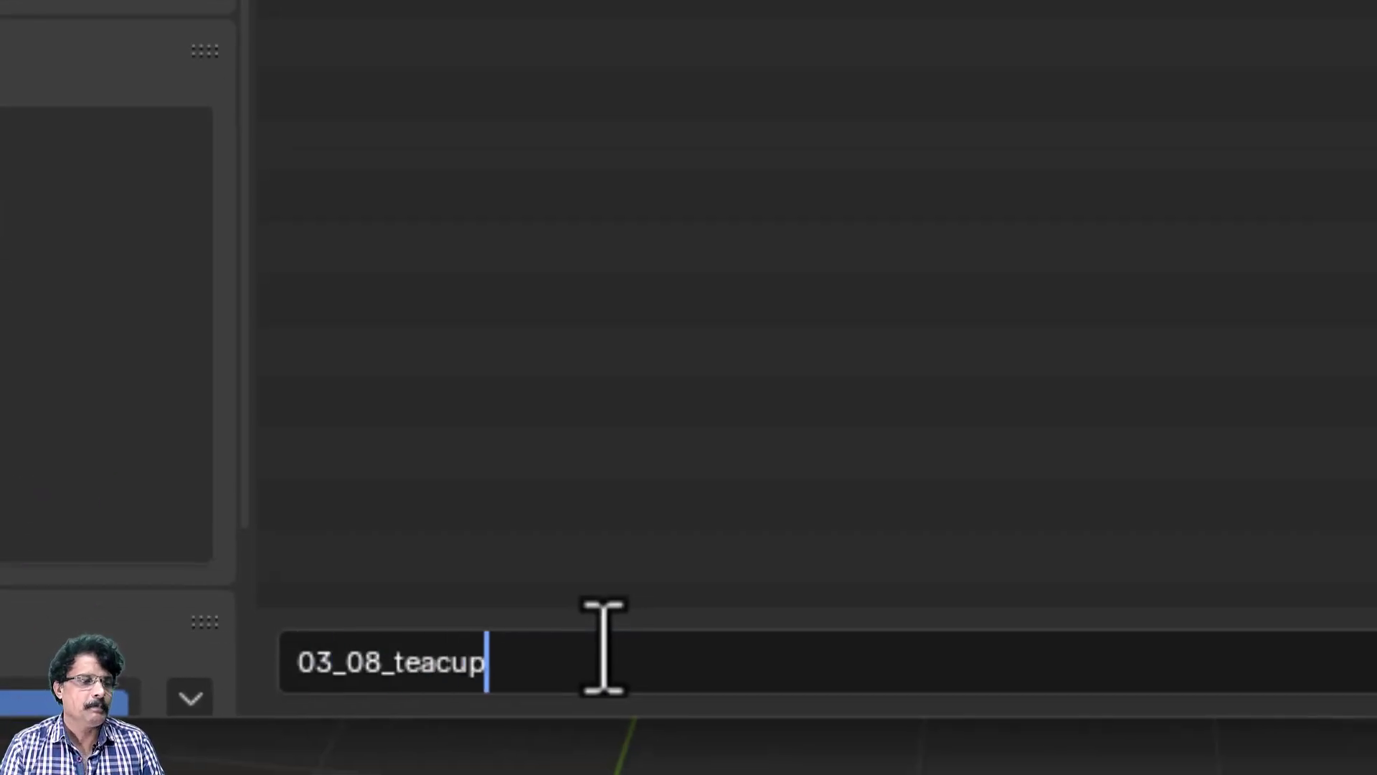
key("Return")
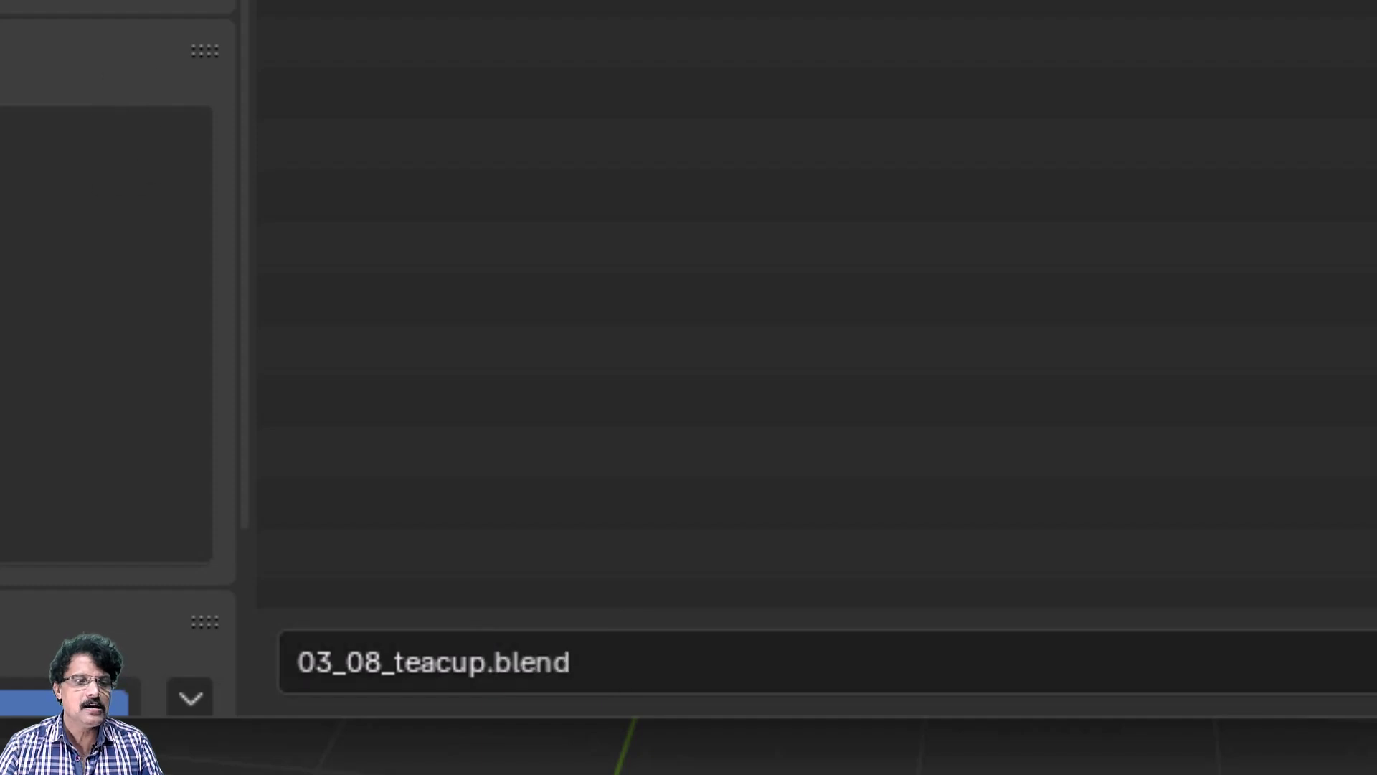
left_click(1252, 683)
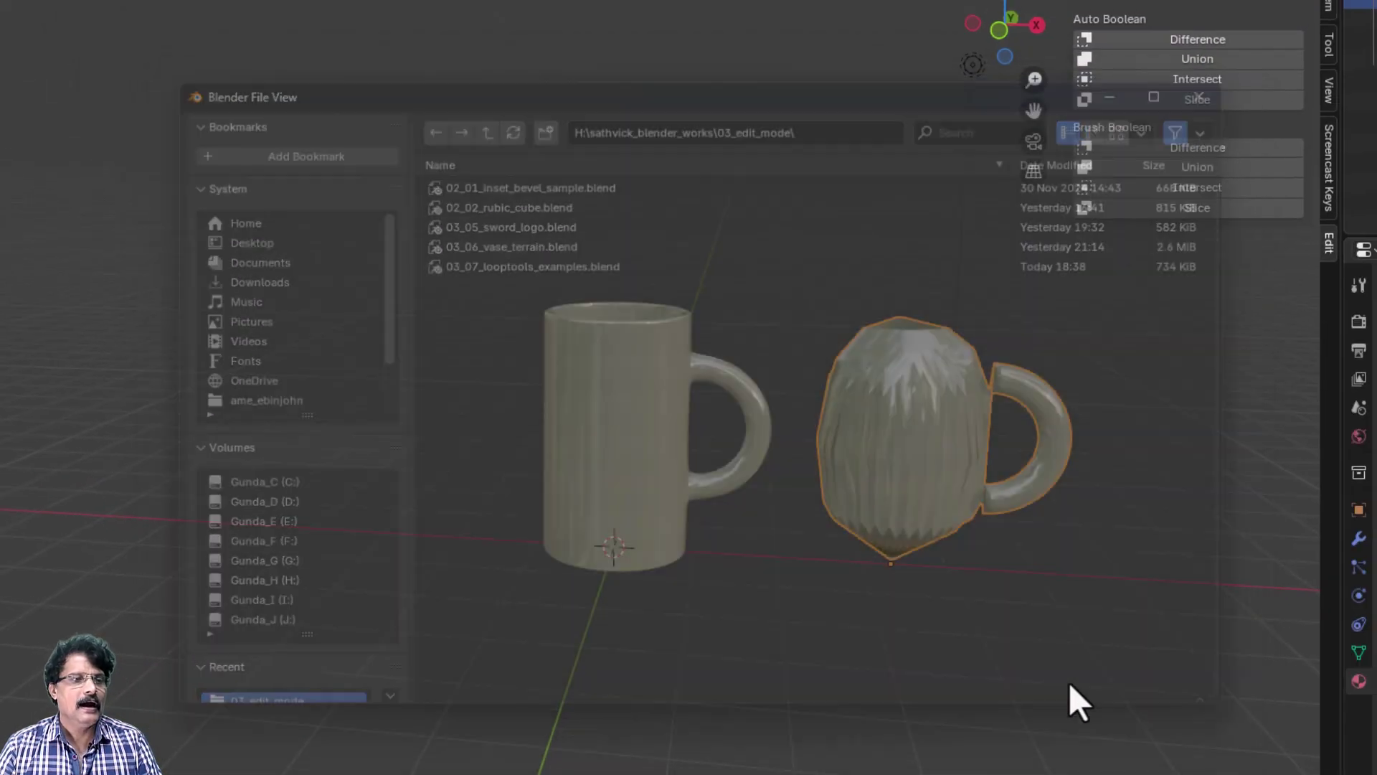